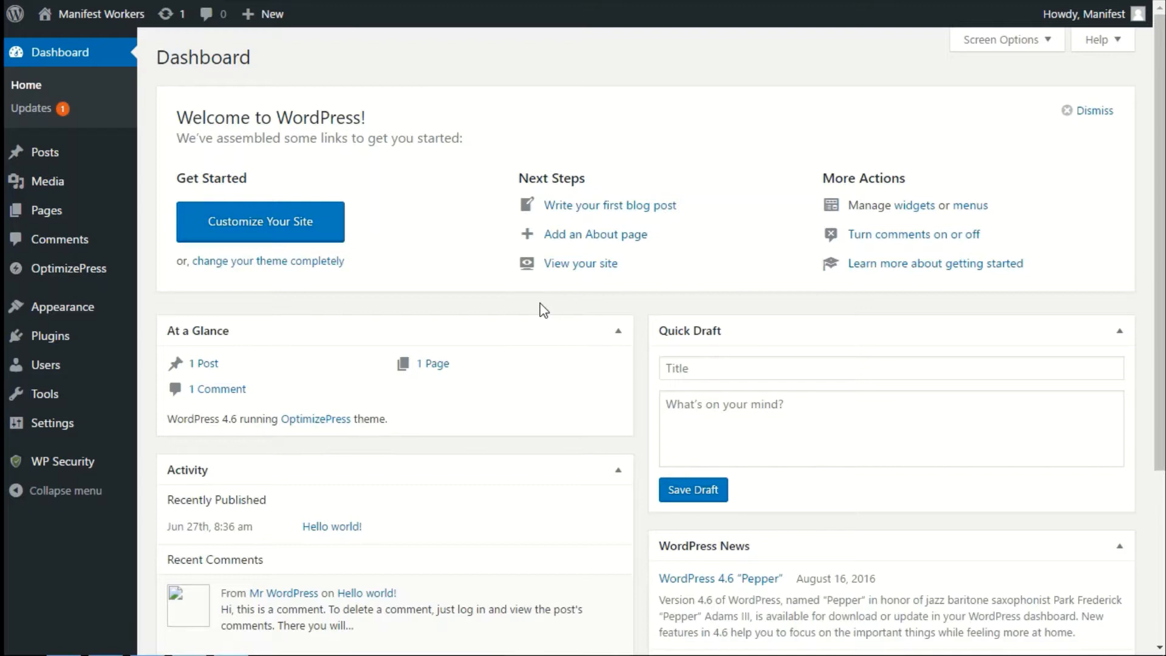
# Open the OptimizePress dashboard settings page.
pyautogui.moveTo(95, 275)
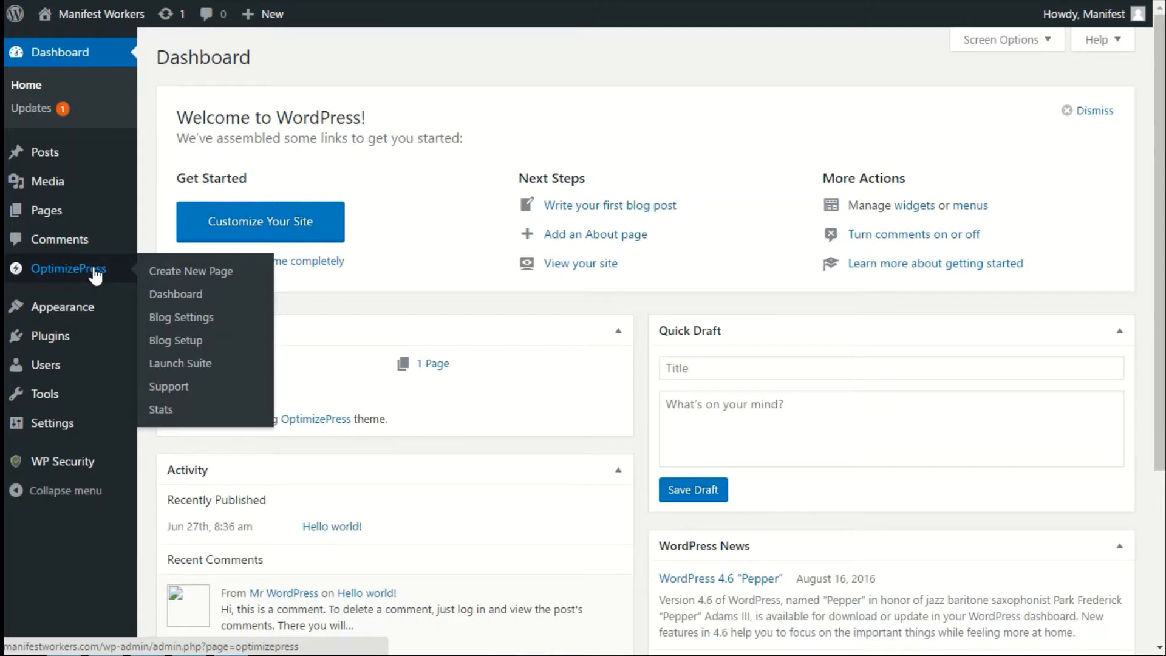
pyautogui.click(176, 294)
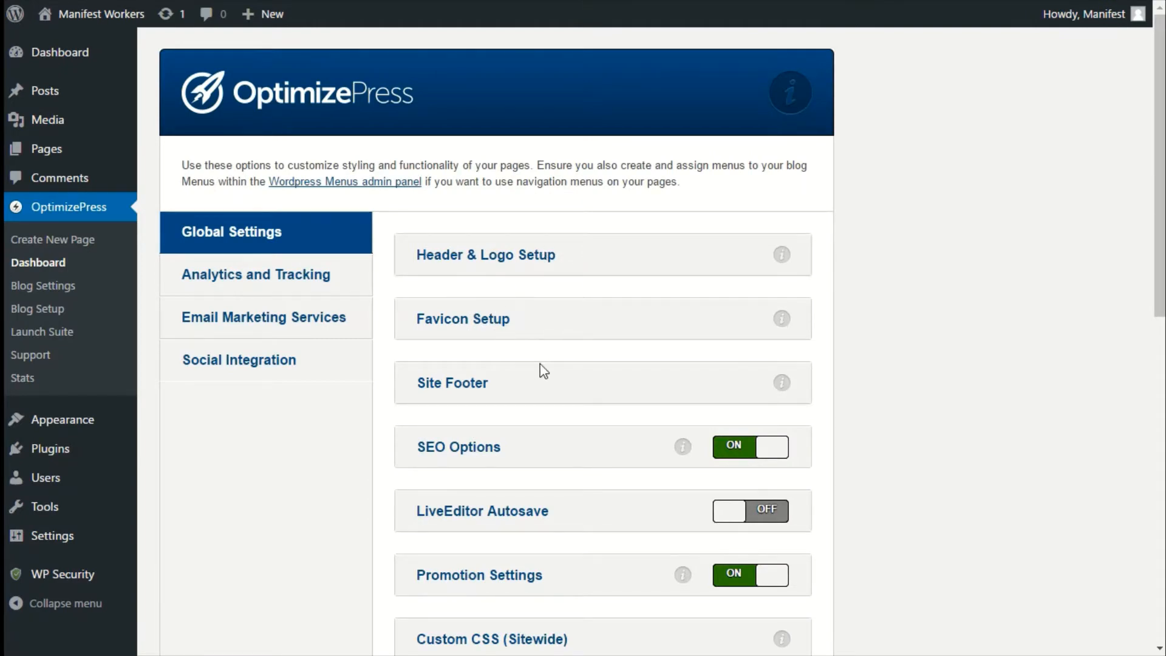
pyautogui.scroll(-4, 543, 371)
pyautogui.scroll(4, 543, 371)
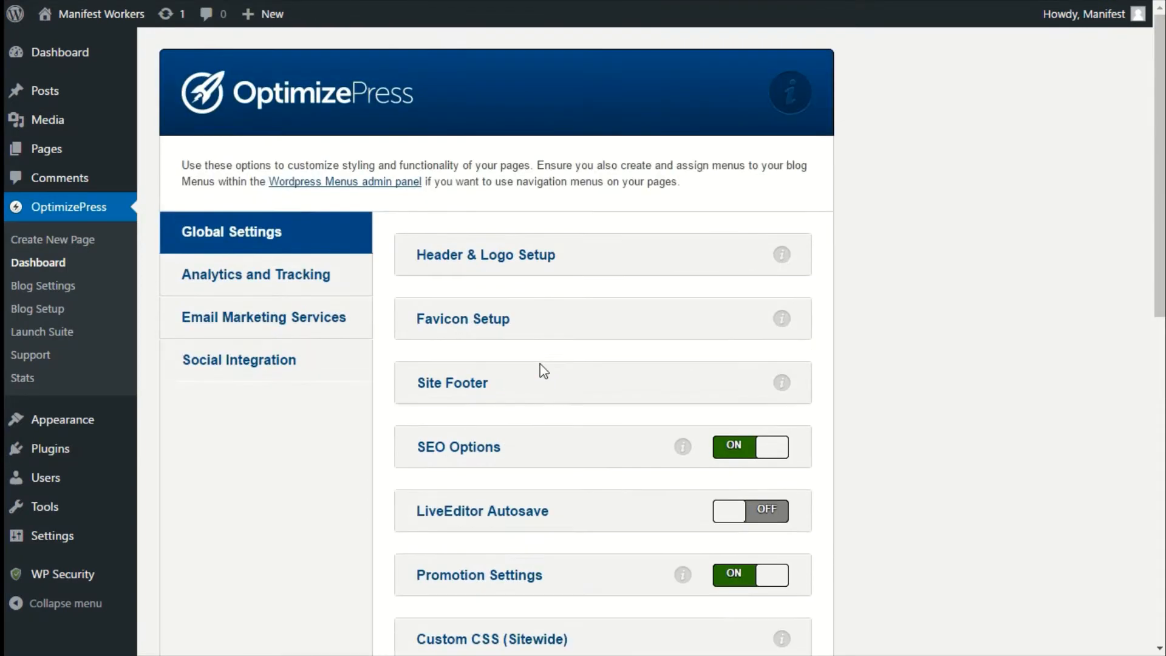
# Review the Header & Logo Setup options, including the logo upload dialog, and the Favicon Setup section.
pyautogui.click(472, 260)
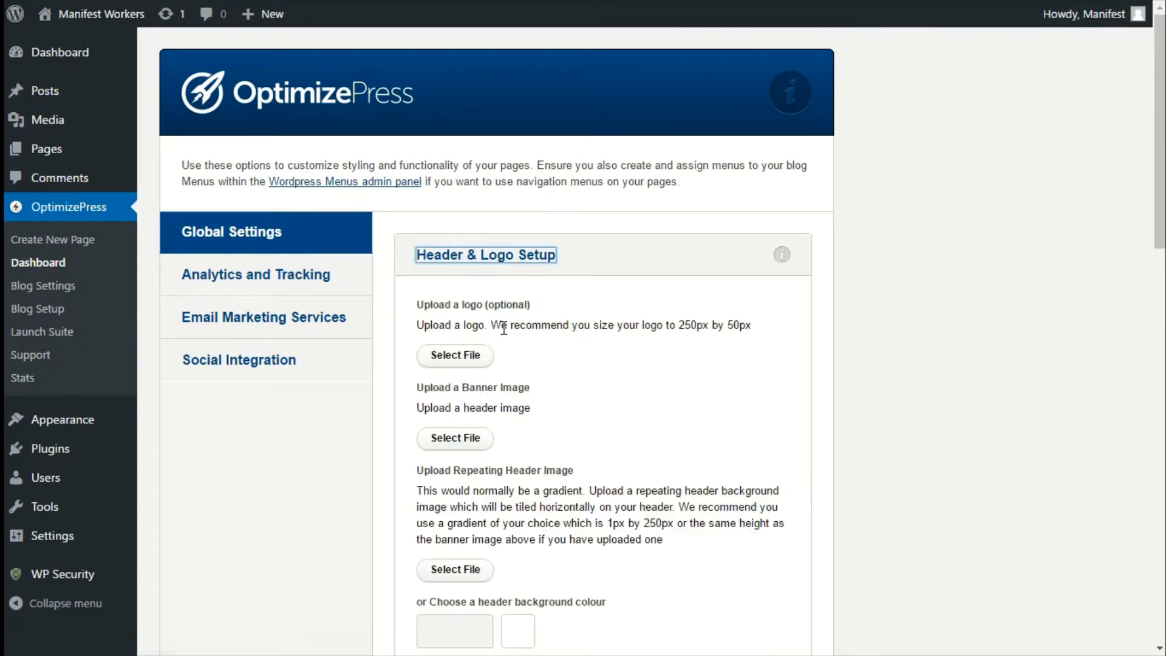
pyautogui.click(459, 358)
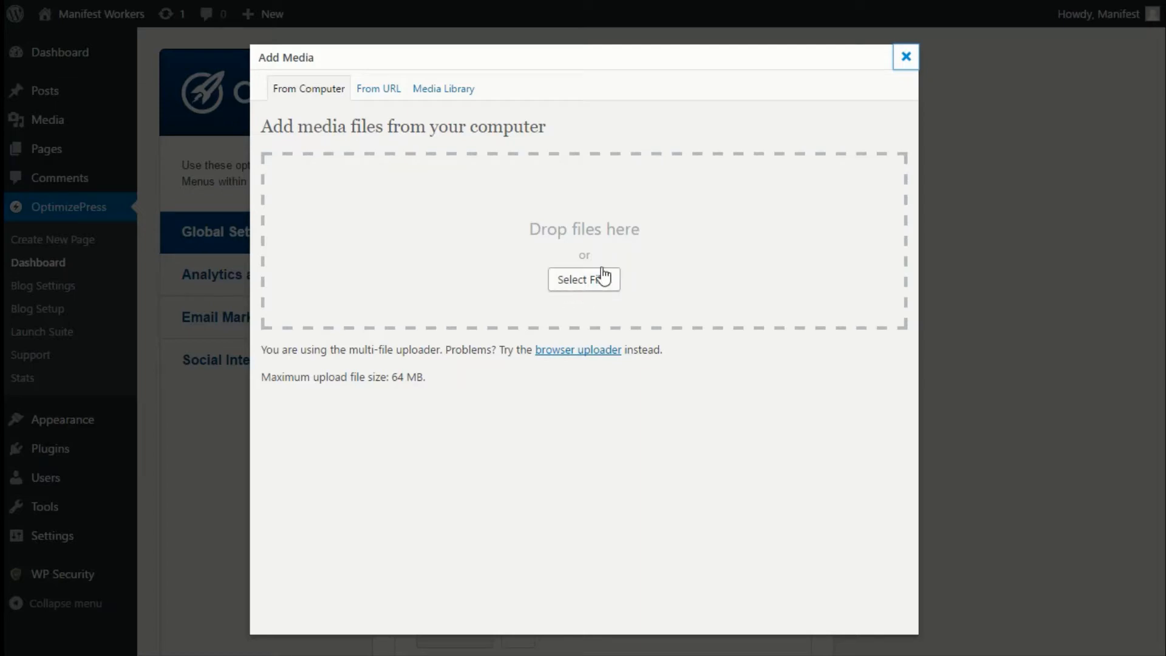
pyautogui.click(906, 59)
pyautogui.scroll(-2, 532, 322)
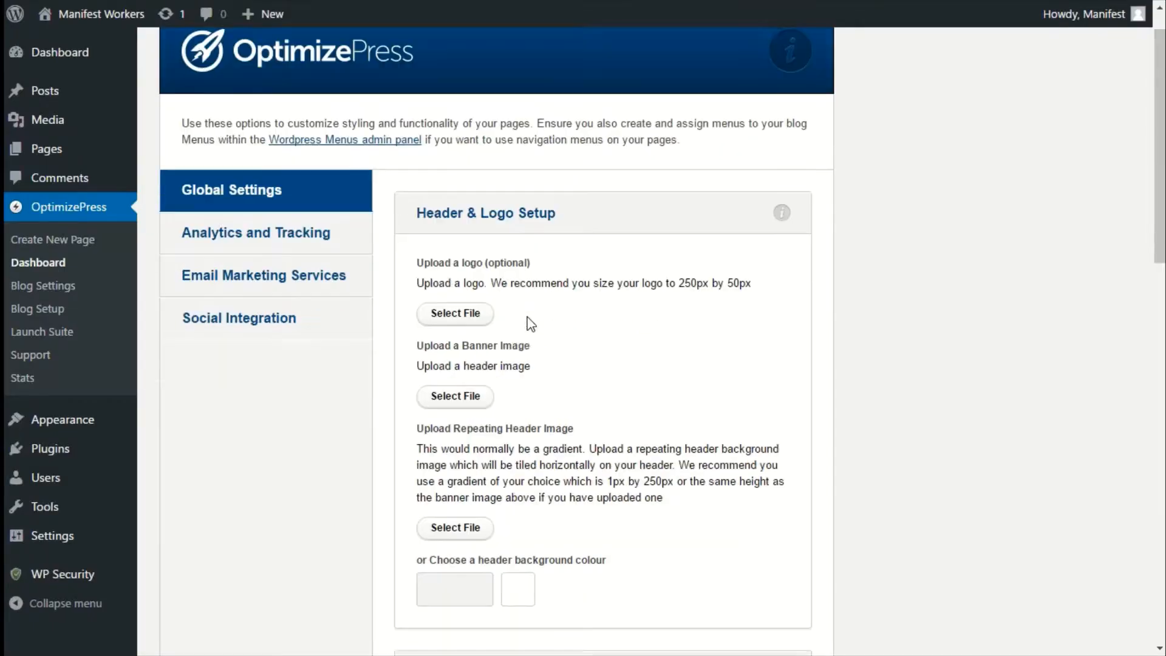
pyautogui.scroll(-2, 528, 322)
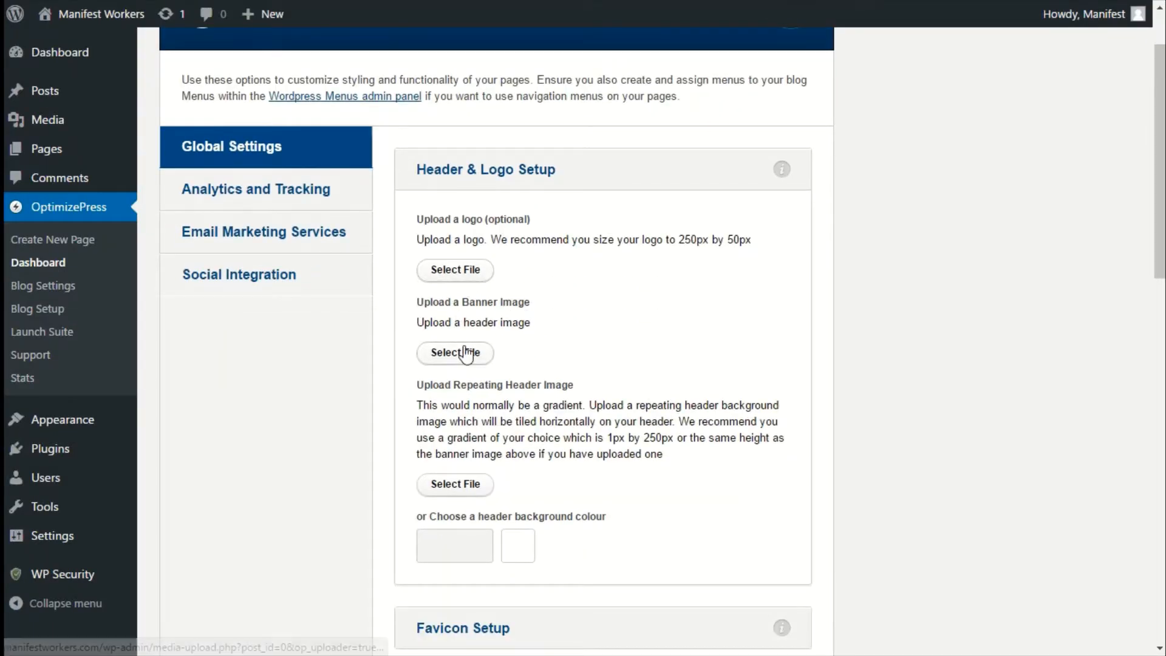
pyautogui.scroll(3, 465, 356)
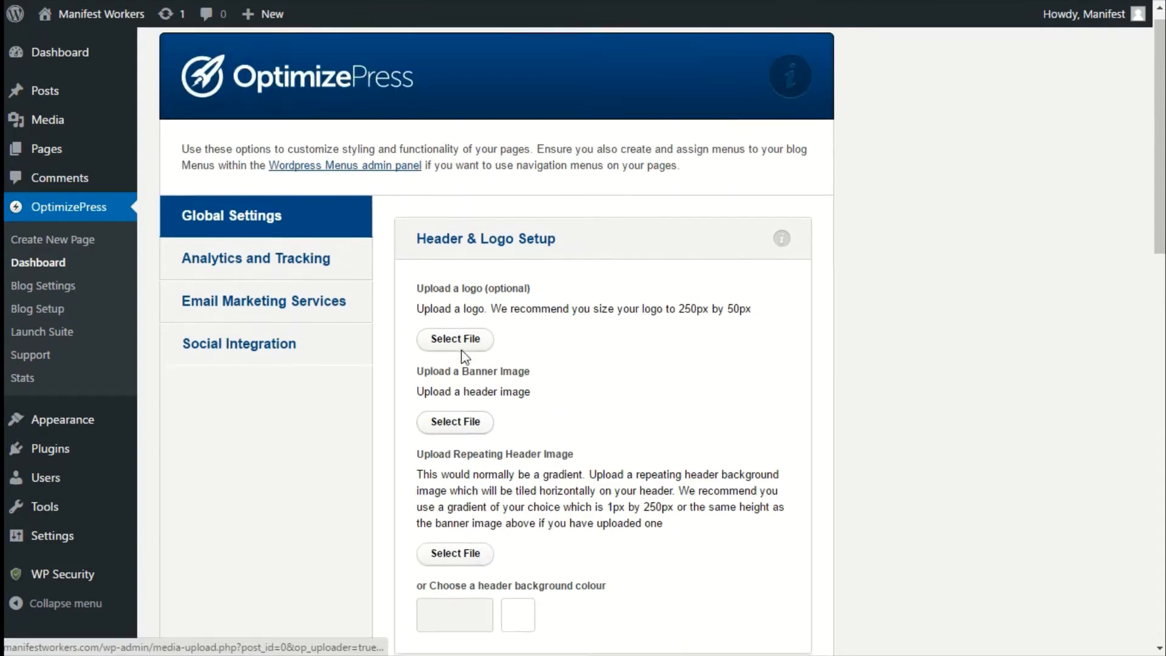
pyautogui.click(453, 258)
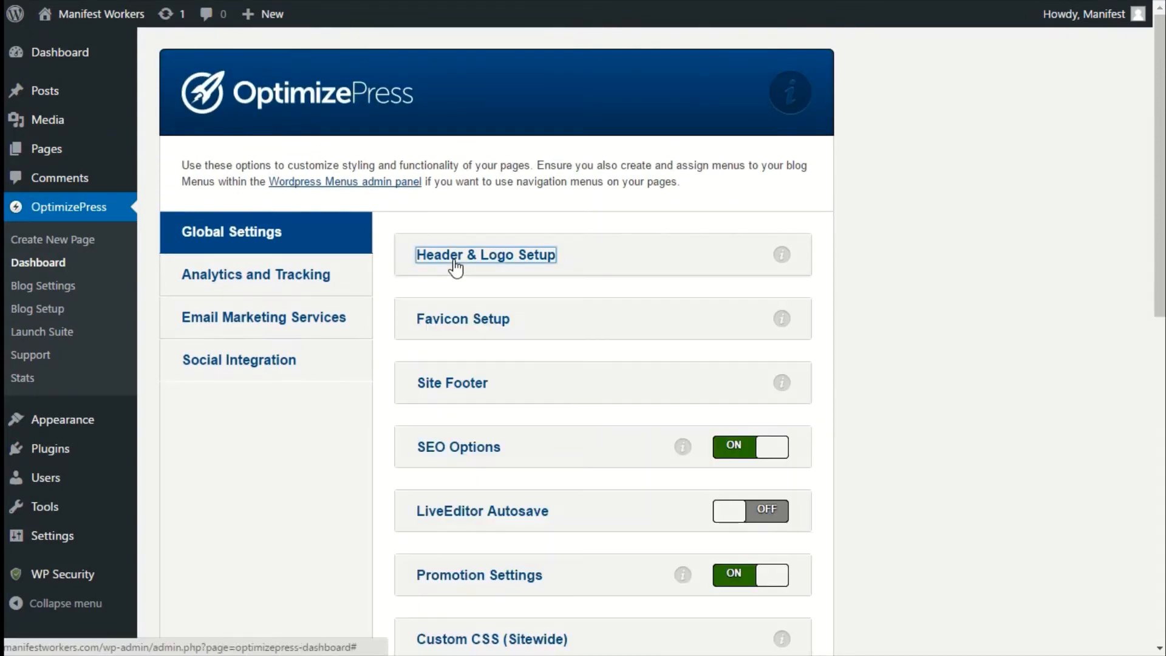
pyautogui.click(461, 328)
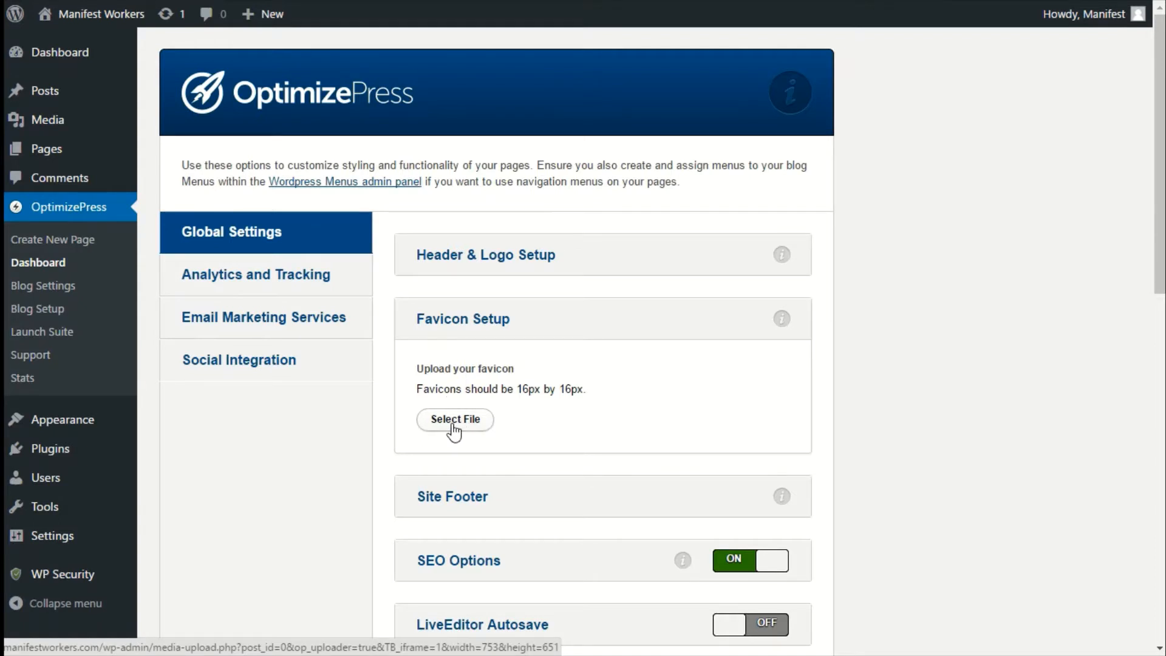
pyautogui.click(458, 320)
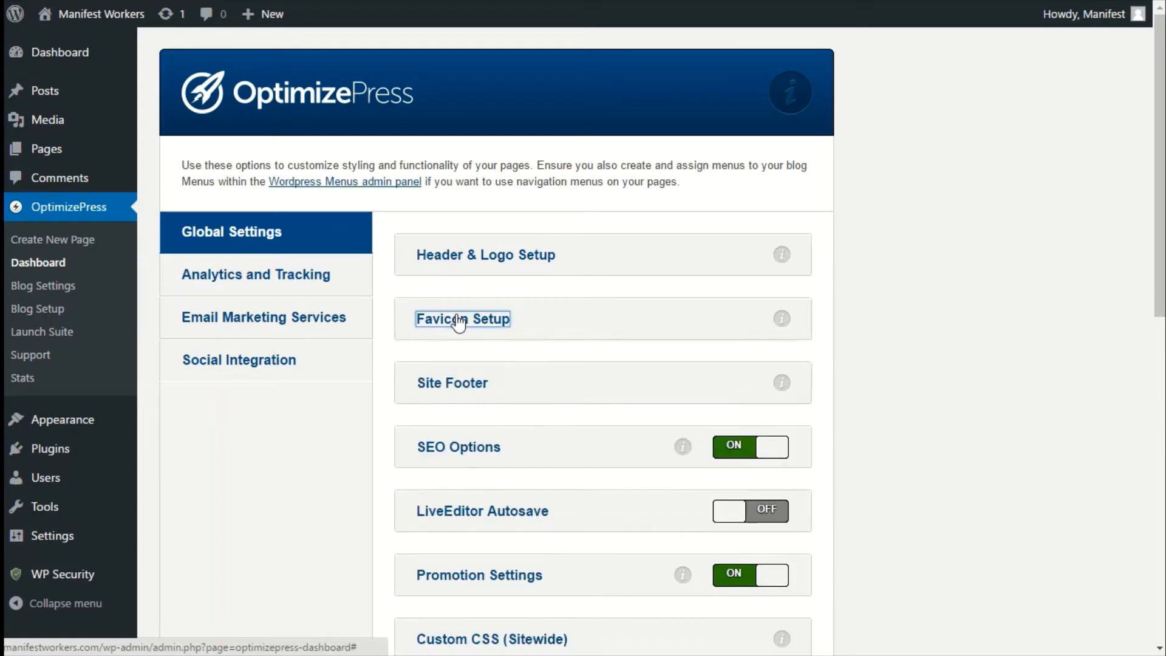
# Change the Site Footer copyright text to "Copyright (c) Manifest Workers - All Rights Reserved".
pyautogui.click(444, 391)
pyautogui.scroll(-1, 449, 395)
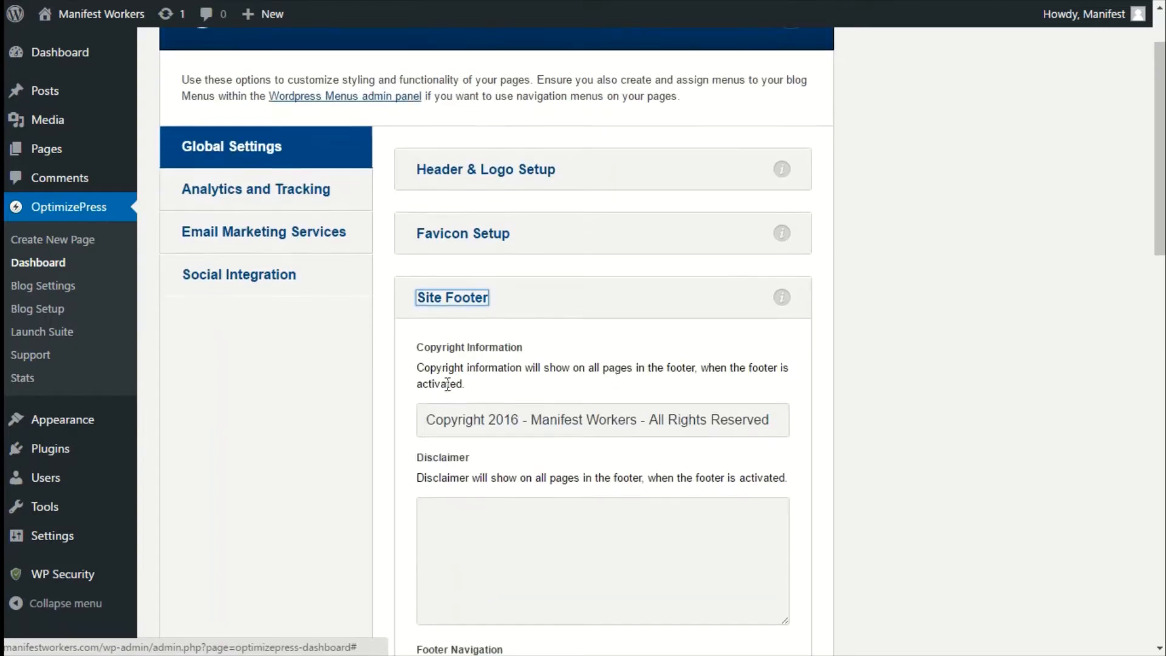
pyautogui.click(521, 422)
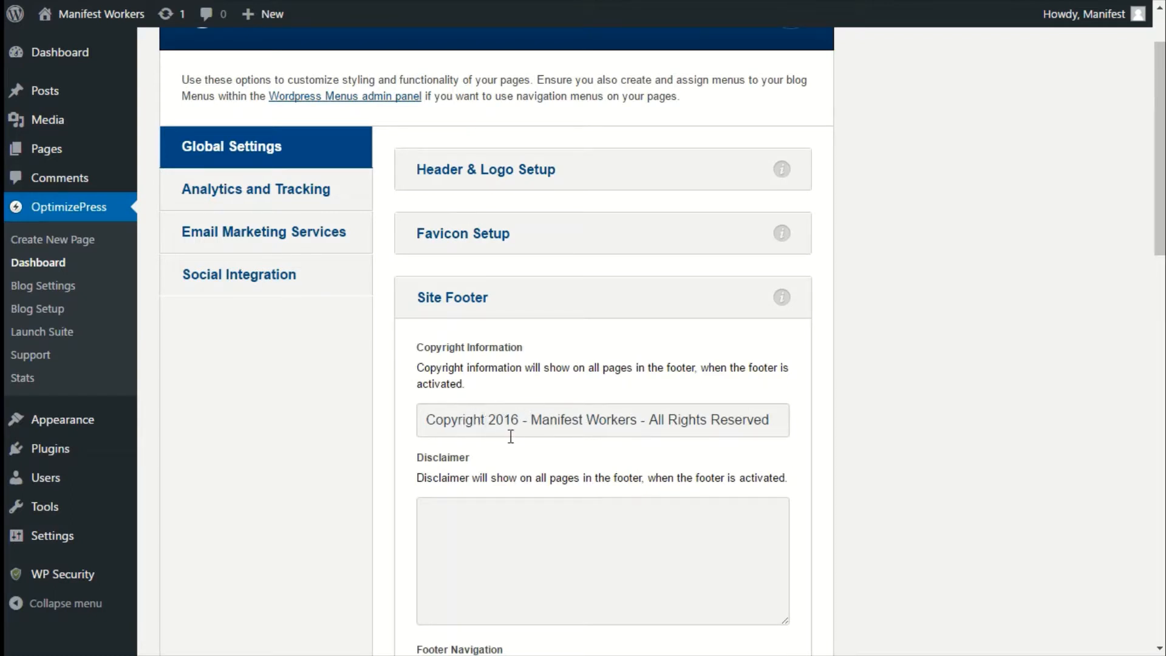
pyautogui.moveTo(534, 419); pyautogui.dragTo(638, 422)
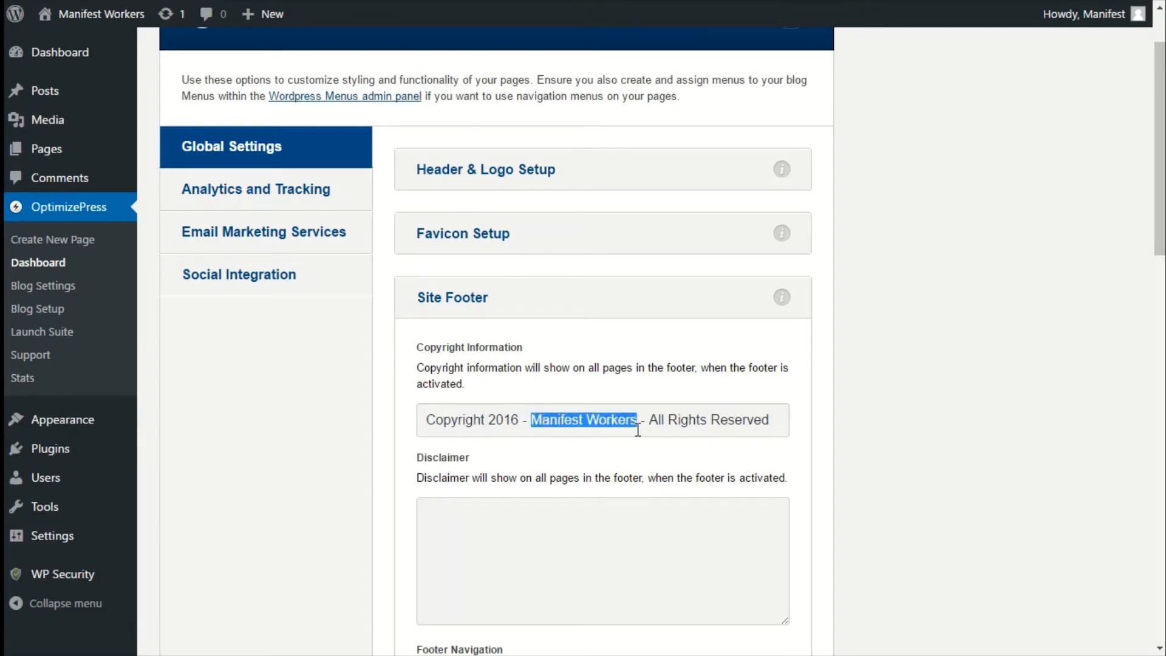
pyautogui.click(637, 422)
pyautogui.moveTo(534, 420); pyautogui.dragTo(634, 419)
pyautogui.click(508, 419)
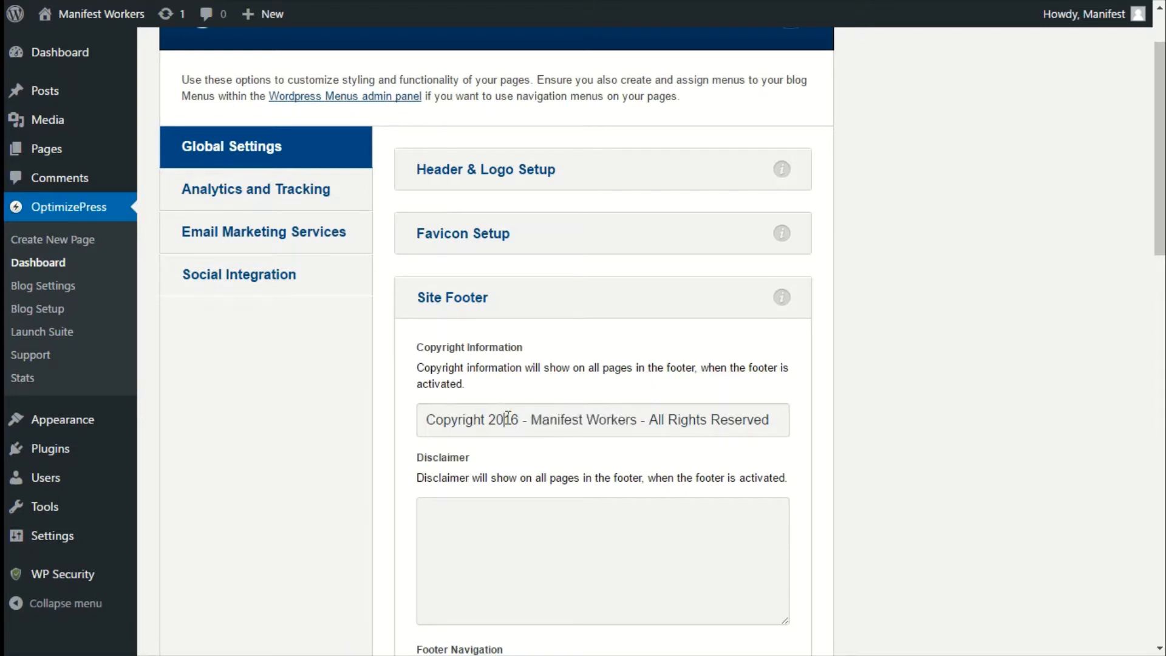
pyautogui.moveTo(490, 425); pyautogui.dragTo(515, 428)
pyautogui.press('BackSpace')
pyautogui.press('BackSpace')
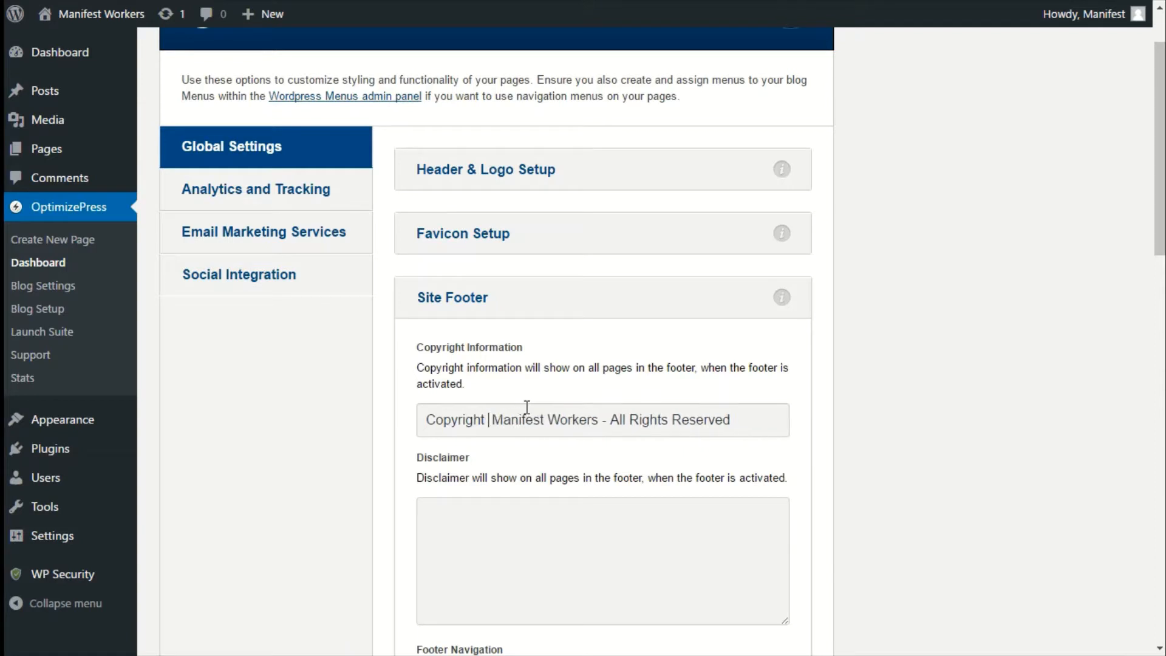
pyautogui.write('(c)')
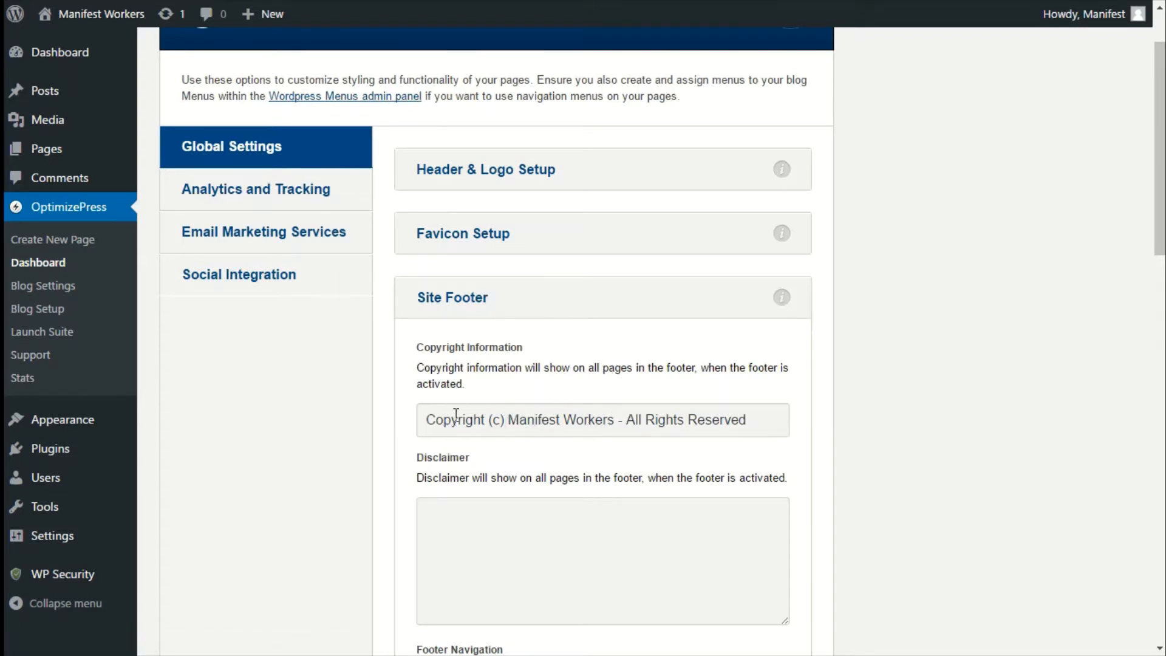
pyautogui.scroll(-2, 455, 419)
pyautogui.scroll(3, 452, 395)
pyautogui.click(451, 389)
# Switch SEO Options off.
pyautogui.scroll(-3, 448, 387)
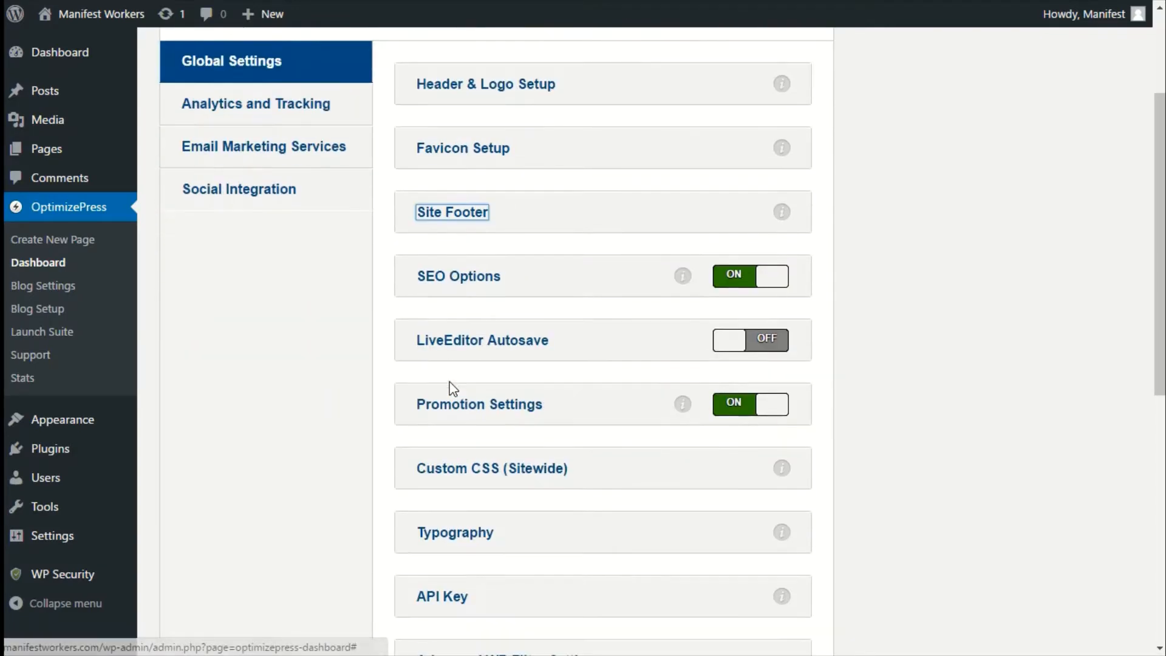
pyautogui.click(449, 279)
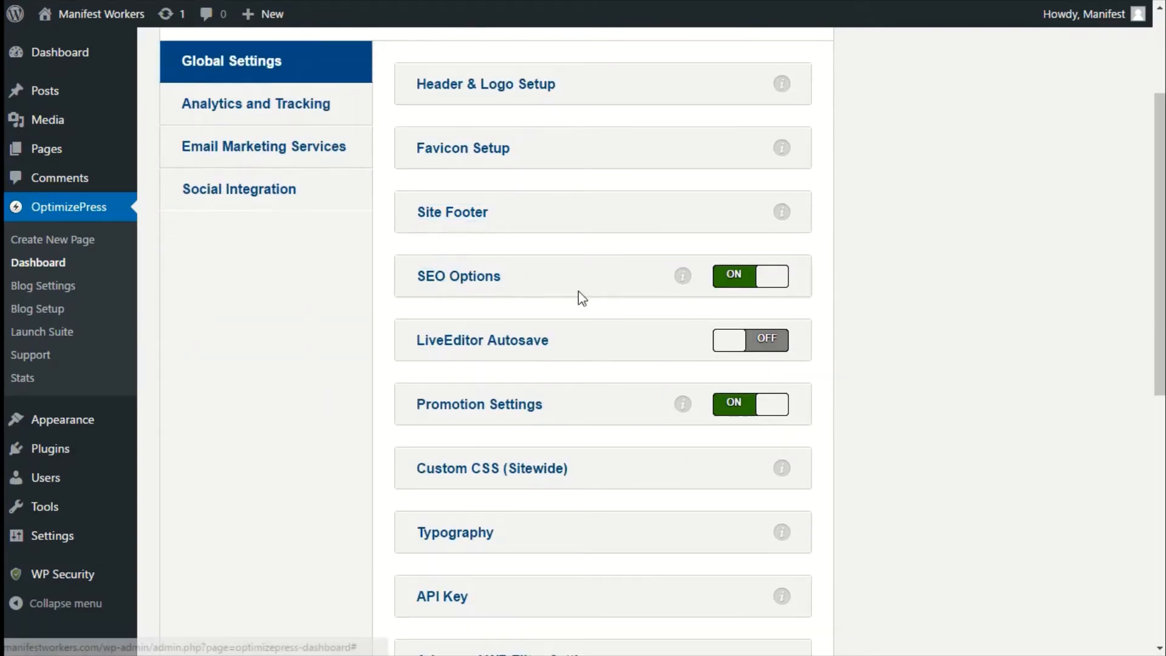
pyautogui.click(733, 281)
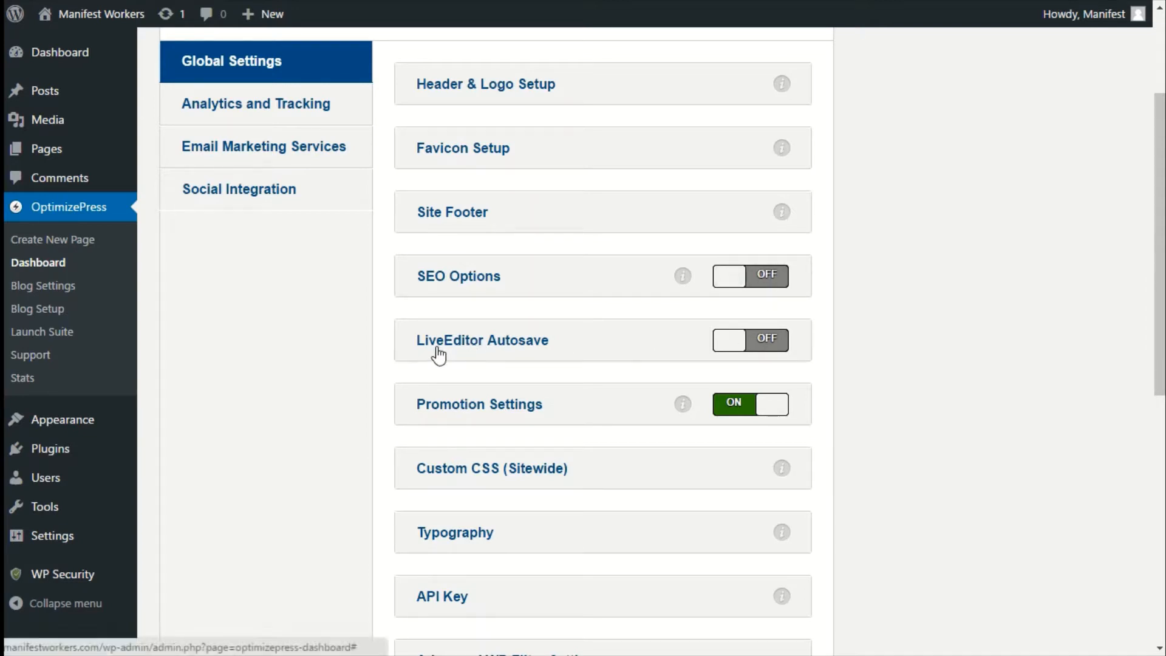
pyautogui.click(770, 347)
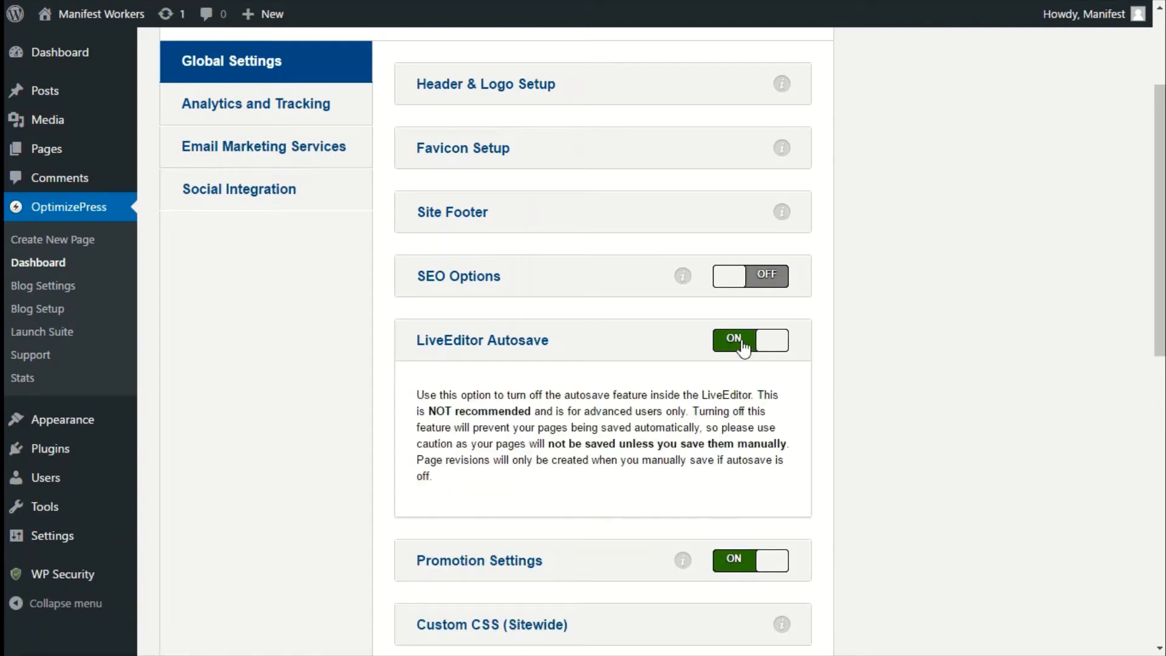
pyautogui.click(743, 347)
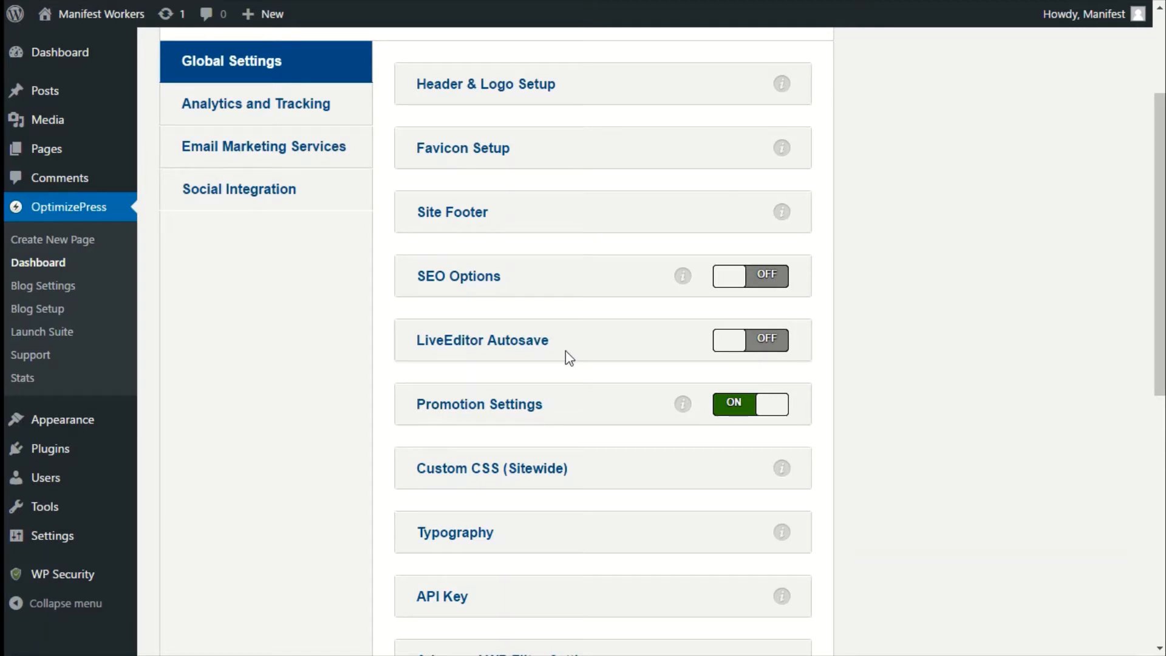
# Check the Promotion Settings affiliate URL and switch Promotion Settings off.
pyautogui.click(494, 403)
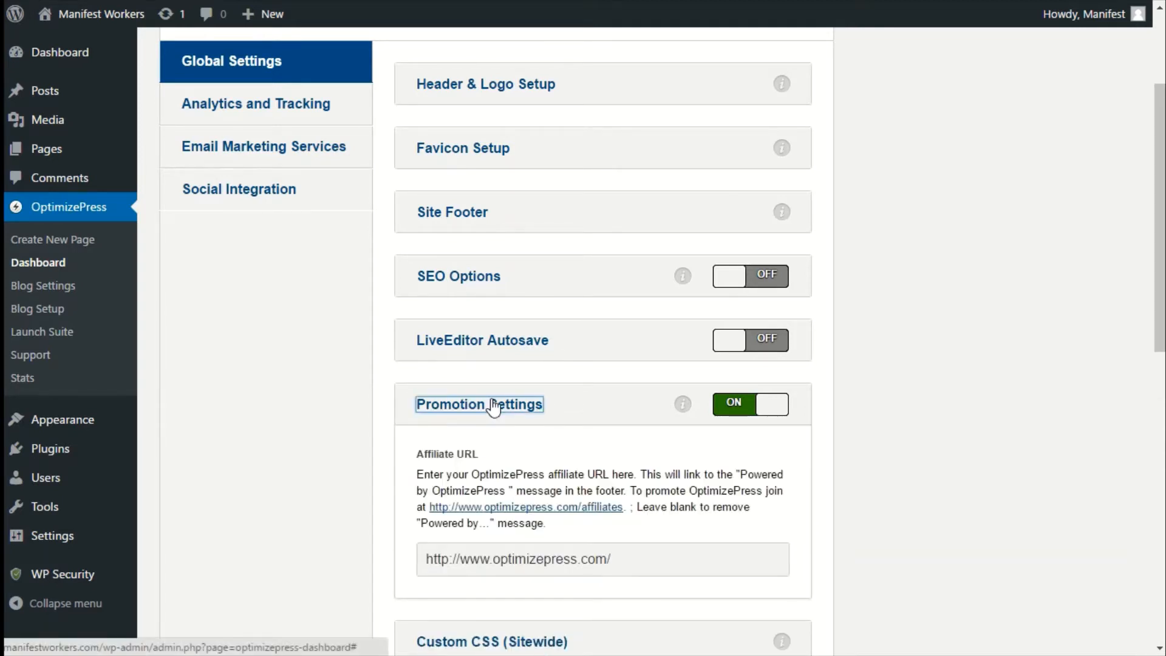
pyautogui.scroll(-1, 495, 411)
pyautogui.click(659, 484)
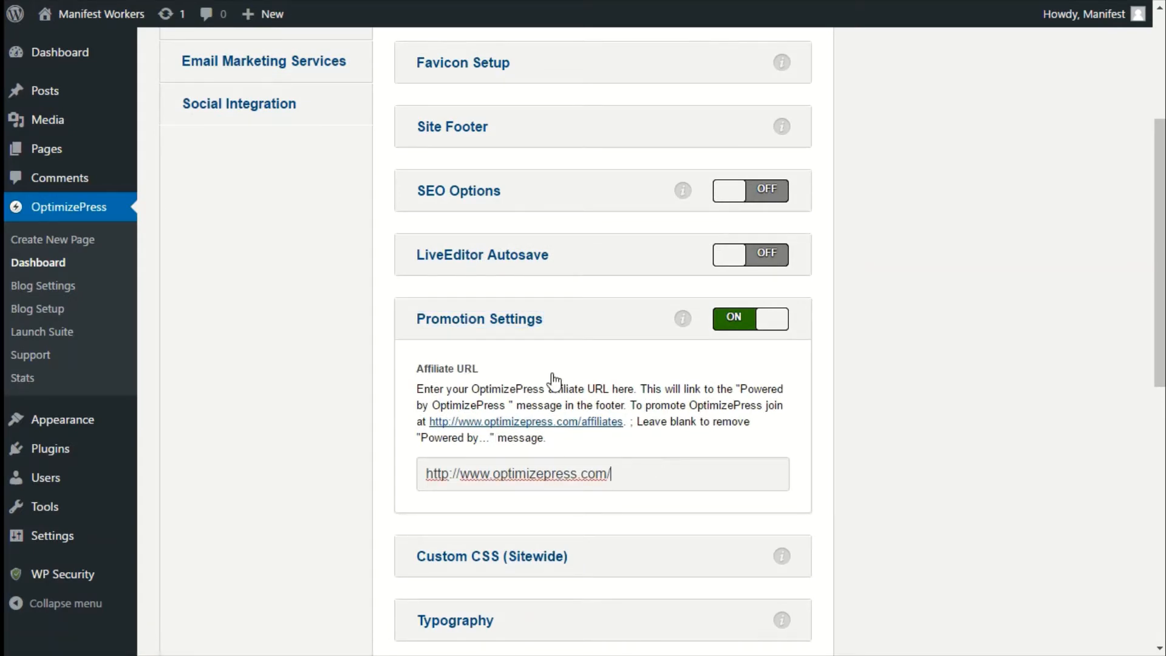
pyautogui.click(474, 325)
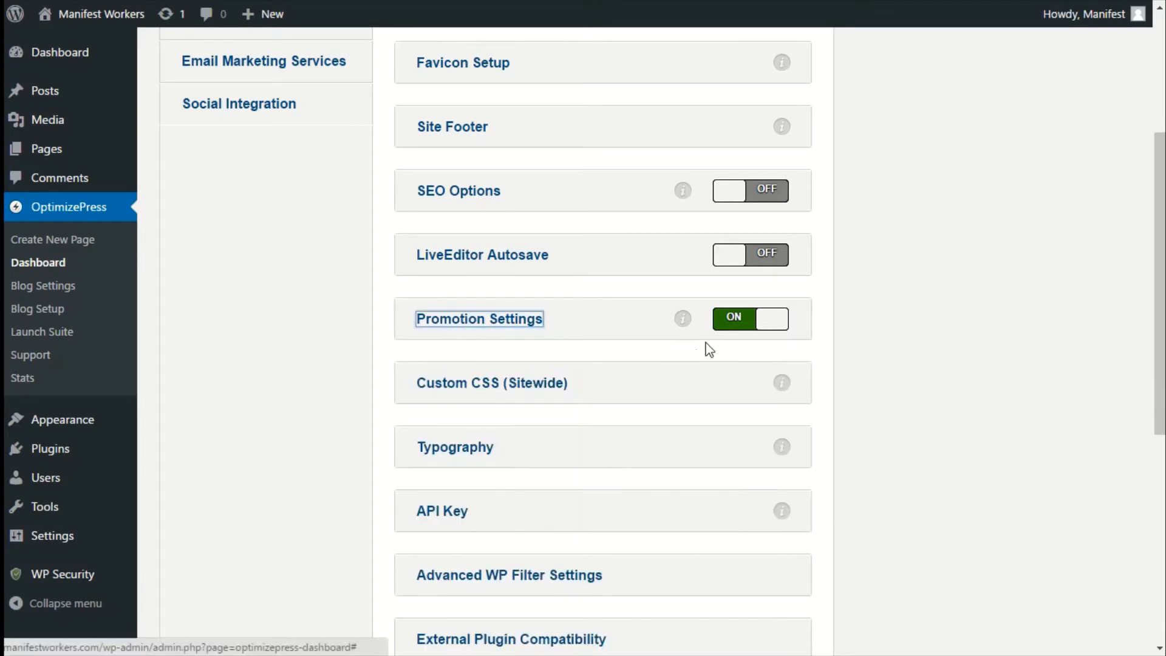
pyautogui.click(729, 322)
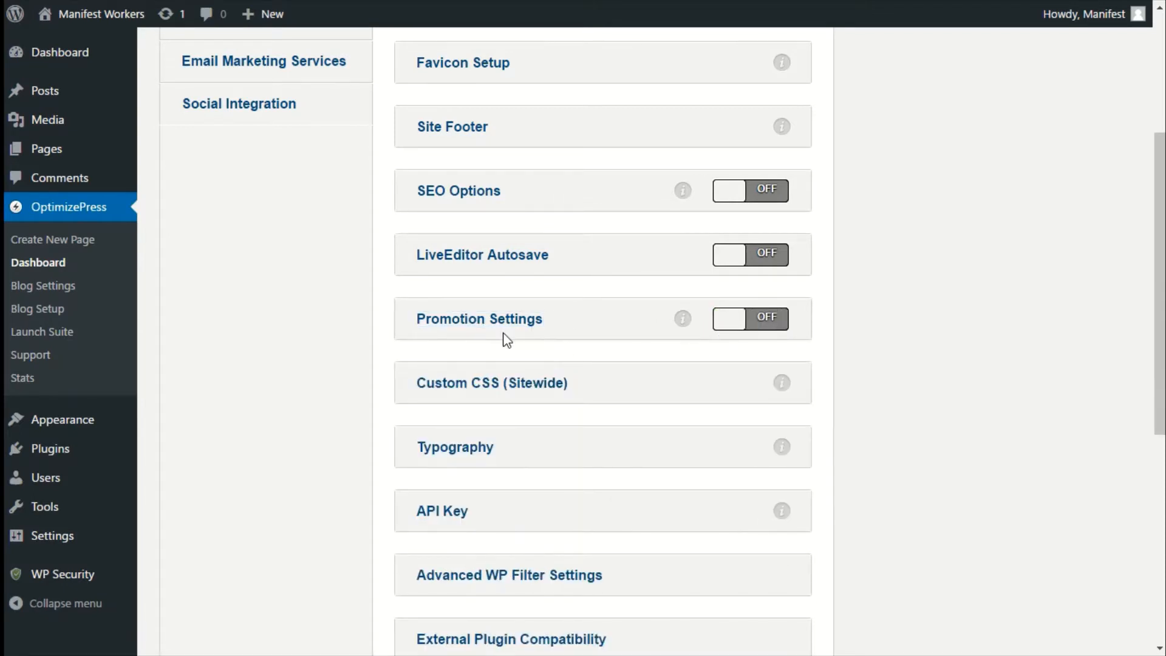
# Examine the Typography section's font options and the remaining global settings sections.
pyautogui.scroll(-3, 533, 371)
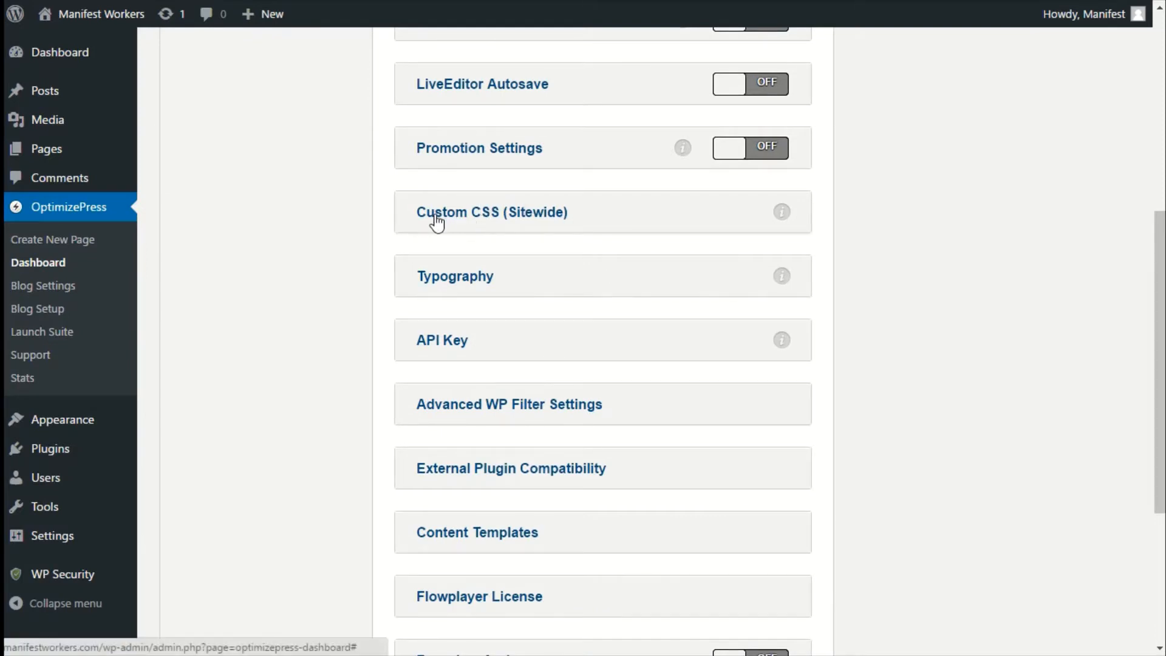
pyautogui.click(468, 285)
pyautogui.scroll(-3, 545, 349)
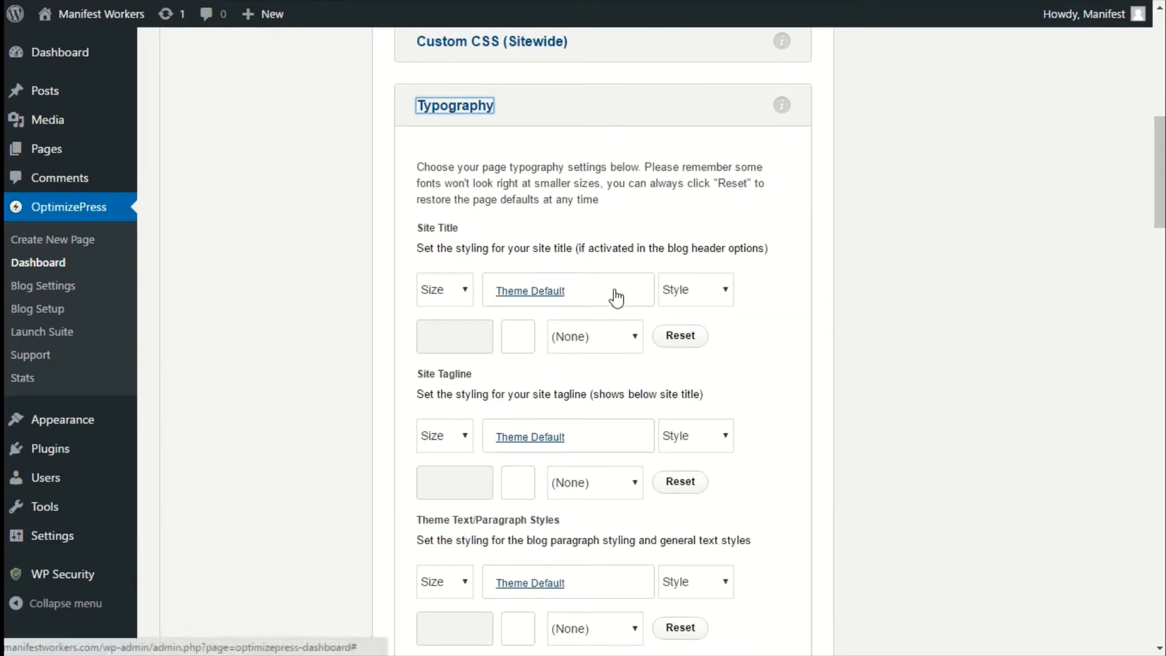
pyautogui.scroll(-2, 411, 354)
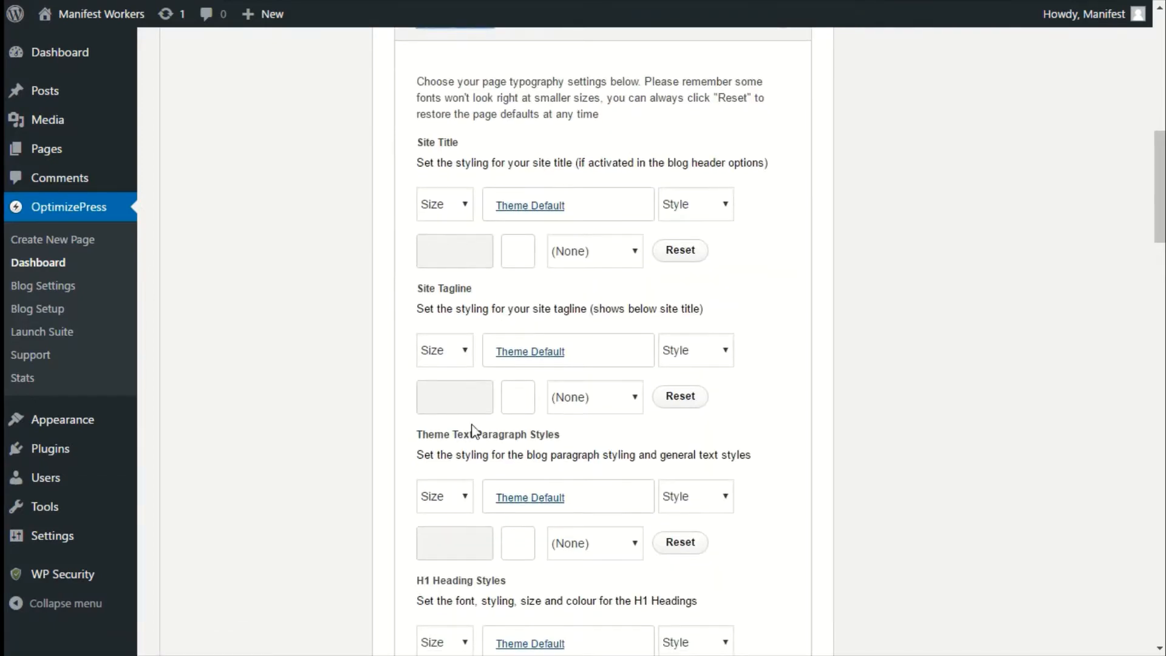
pyautogui.scroll(2, 442, 243)
pyautogui.scroll(-4, 471, 364)
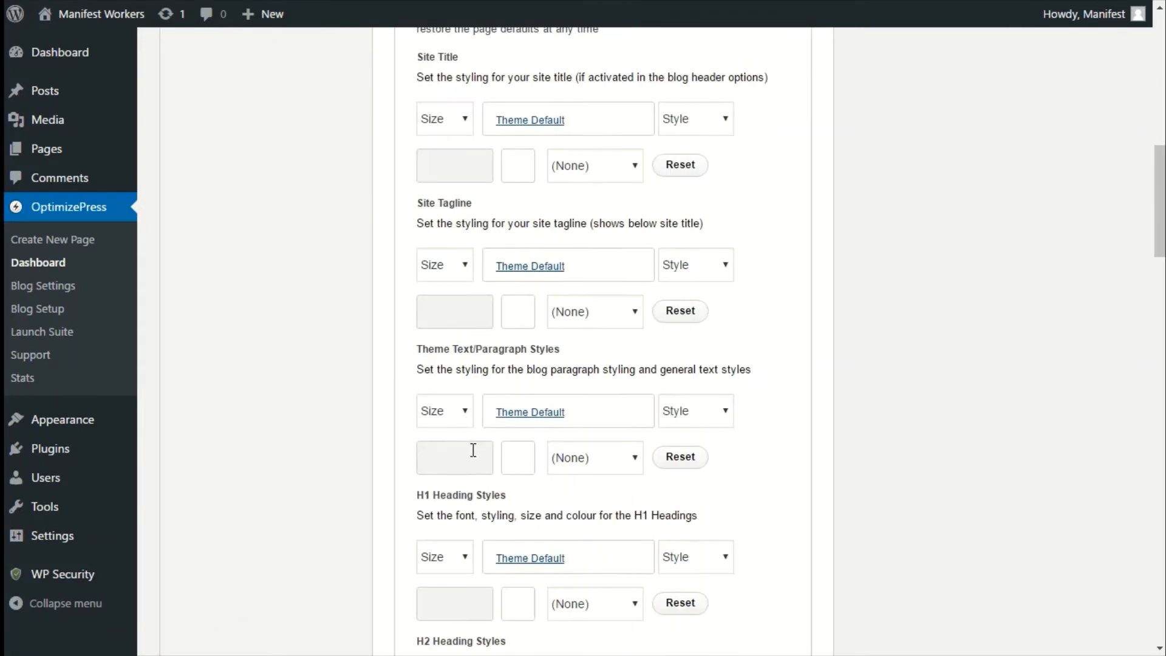
pyautogui.scroll(2, 474, 450)
pyautogui.scroll(-2, 470, 454)
pyautogui.click(454, 414)
pyautogui.click(454, 414)
pyautogui.scroll(-3, 449, 425)
pyautogui.click(392, 358)
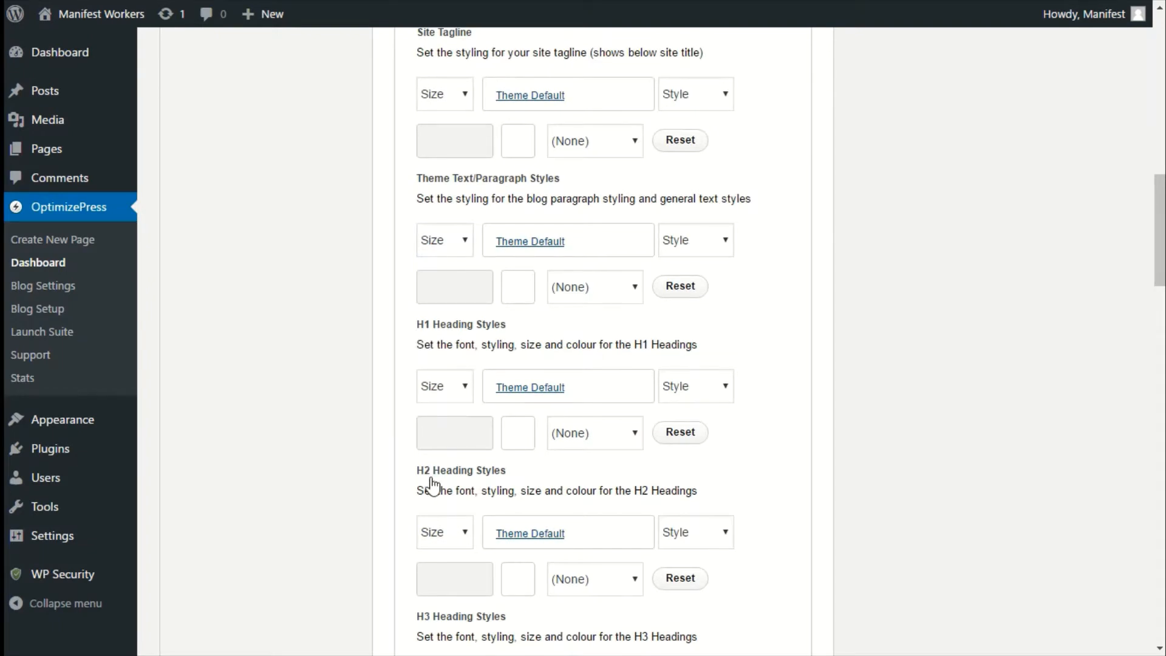
pyautogui.scroll(-3, 432, 484)
pyautogui.scroll(15, 432, 486)
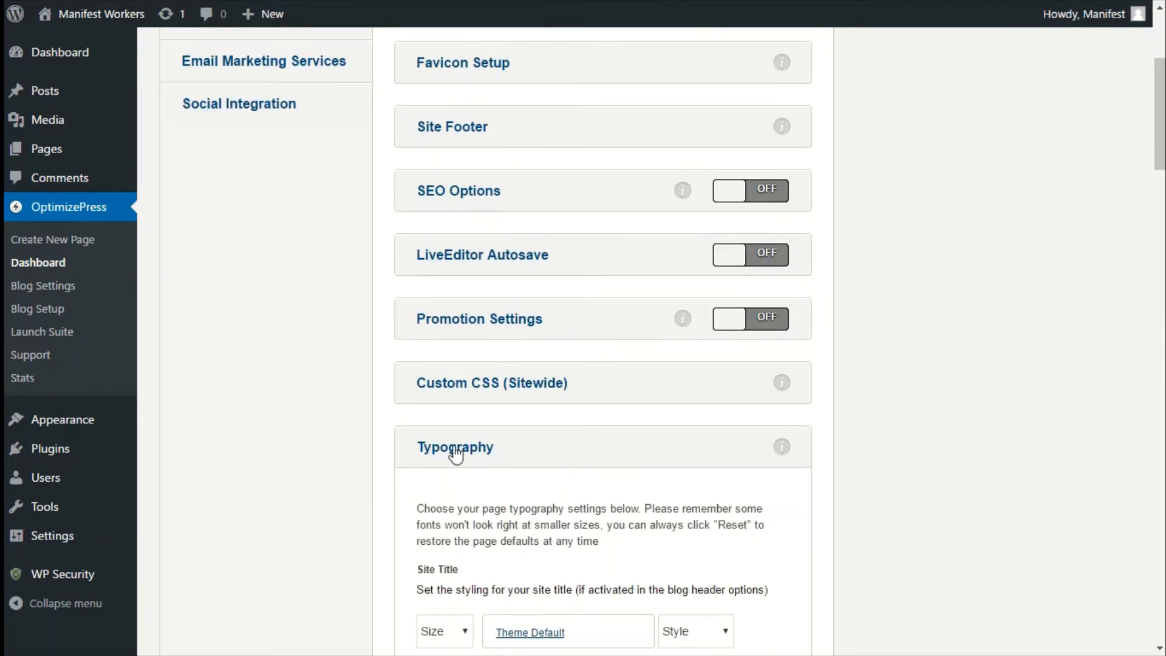
pyautogui.click(456, 449)
pyautogui.scroll(-4, 486, 340)
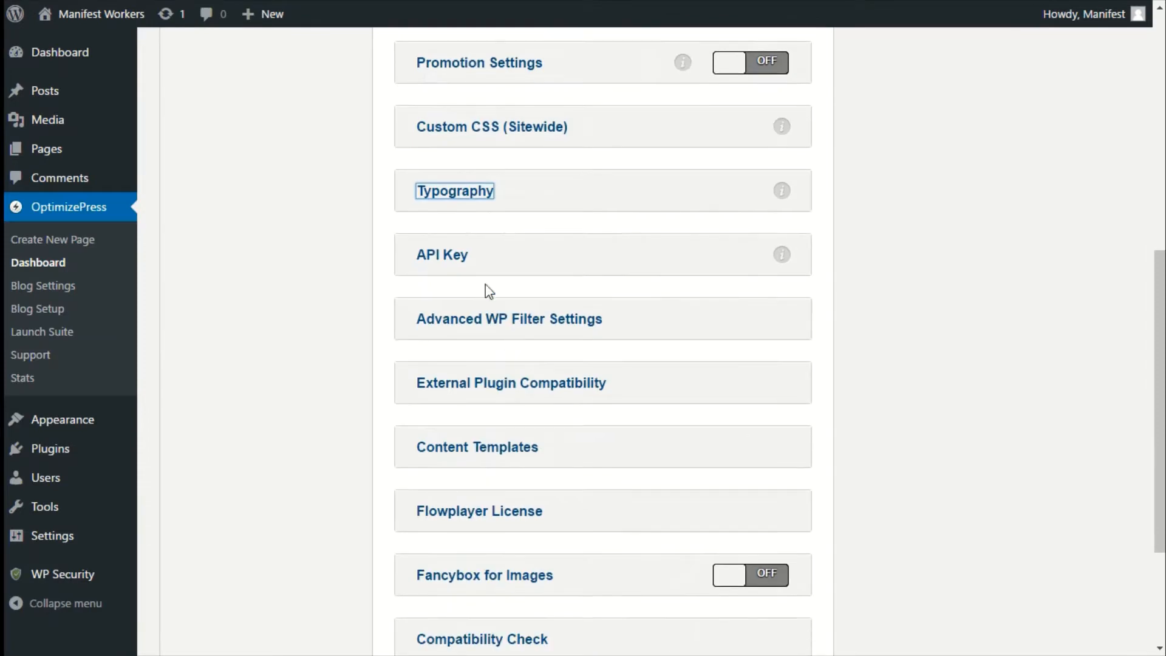
pyautogui.scroll(-3, 486, 291)
pyautogui.scroll(1, 476, 226)
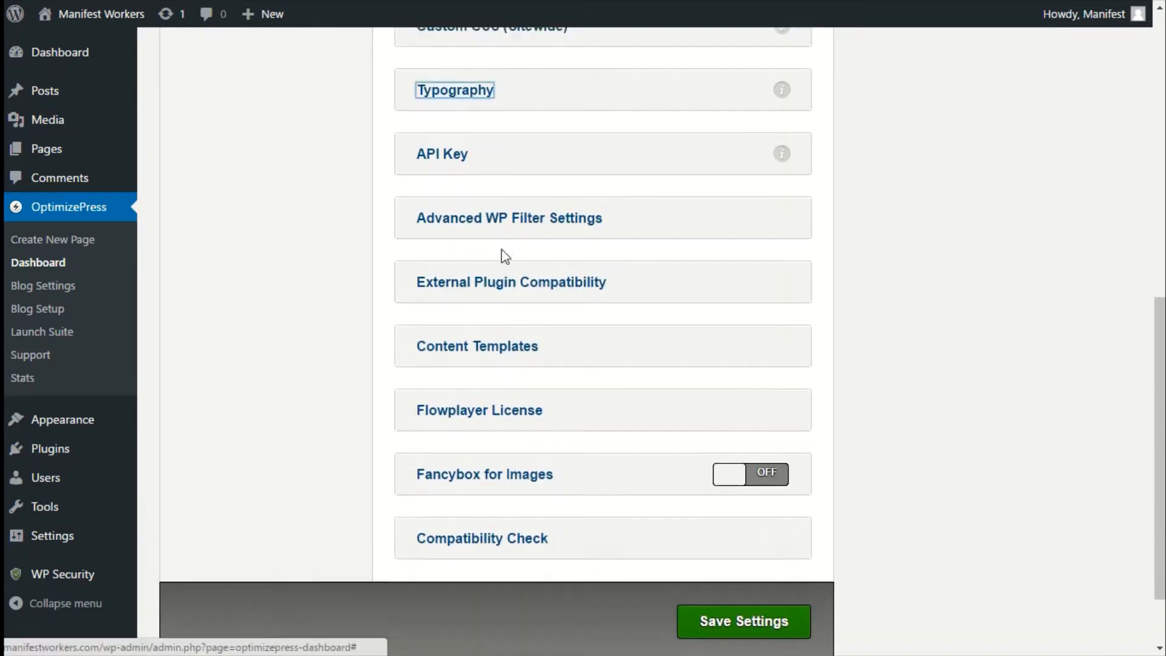
pyautogui.scroll(1, 504, 255)
pyautogui.click(341, 220)
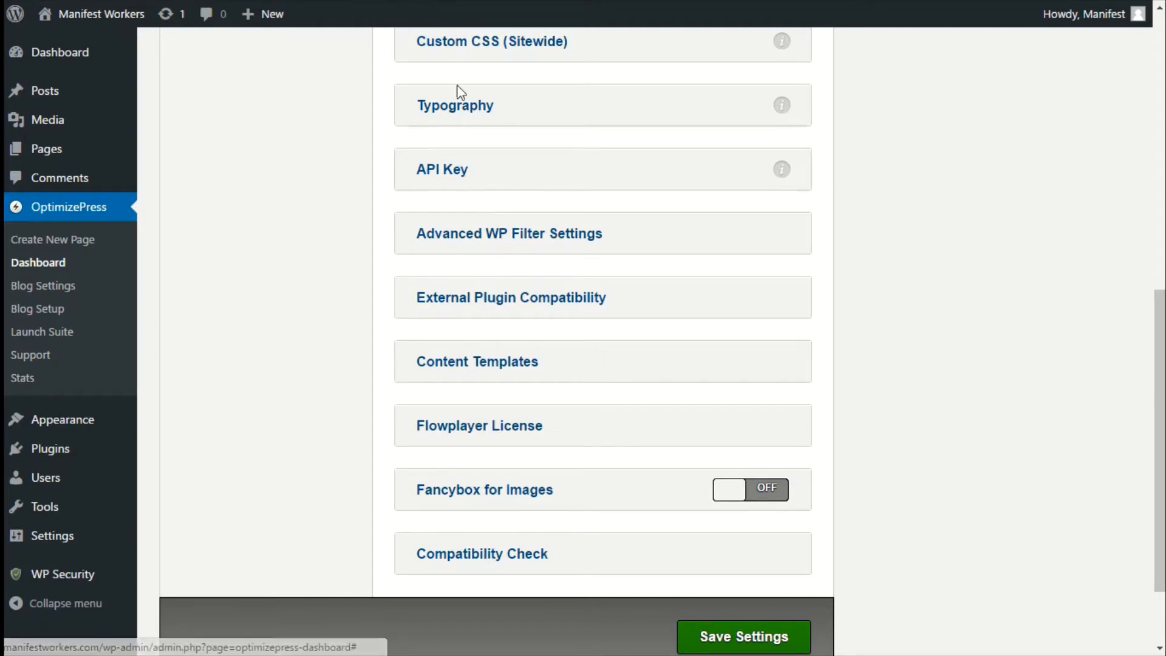
# Save the global settings.
pyautogui.scroll(-1, 472, 217)
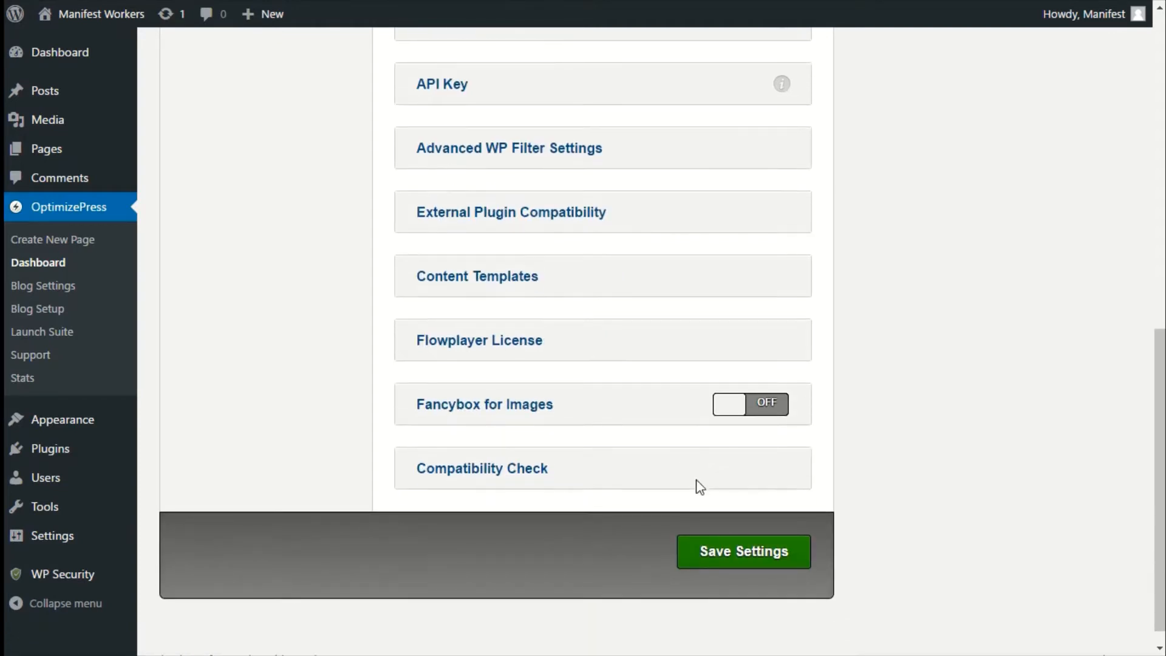
pyautogui.click(702, 556)
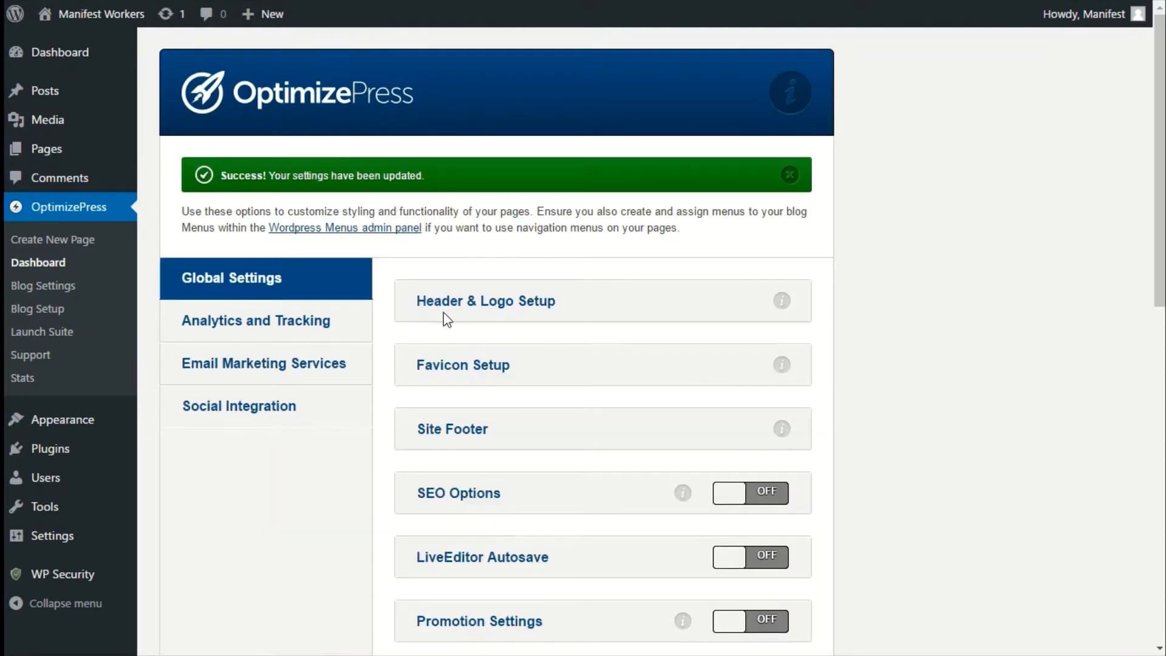
# Browse the Analytics and Tracking, Email Marketing Services and Social Integration tabs and their sections.
pyautogui.click(315, 323)
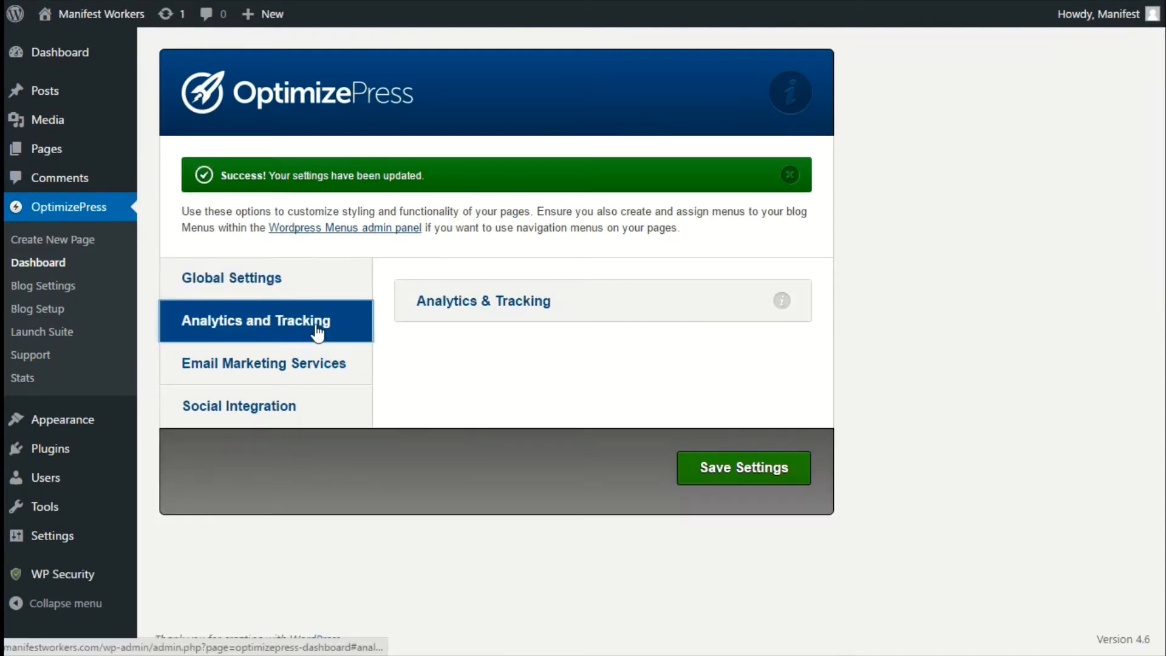
pyautogui.click(523, 308)
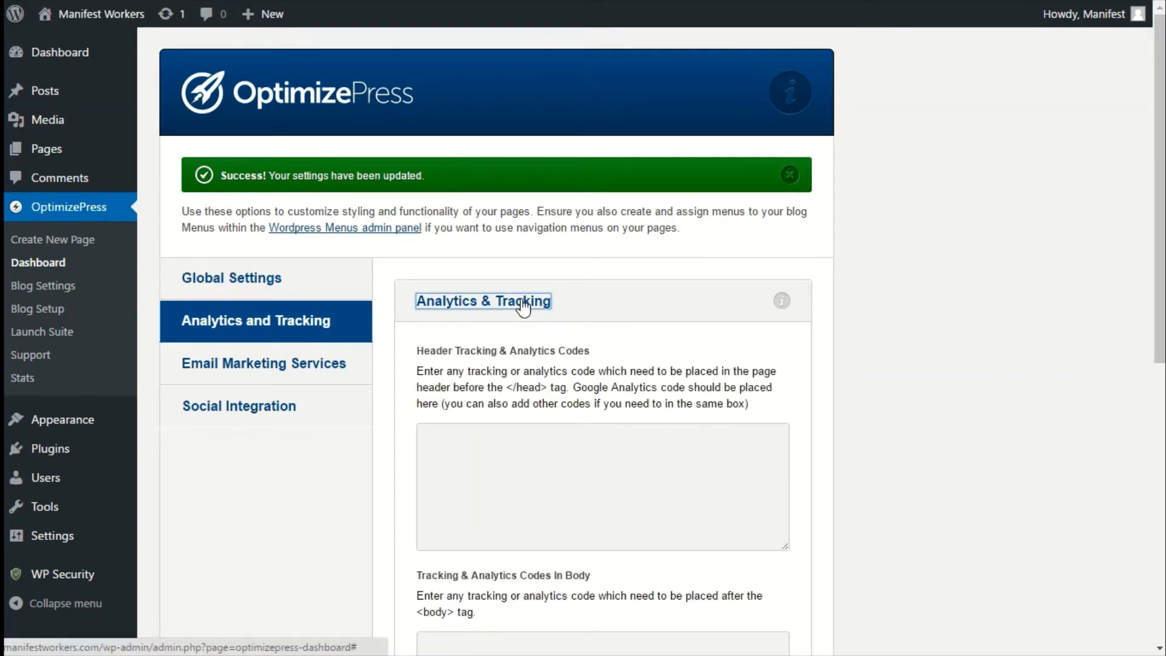
pyautogui.click(523, 308)
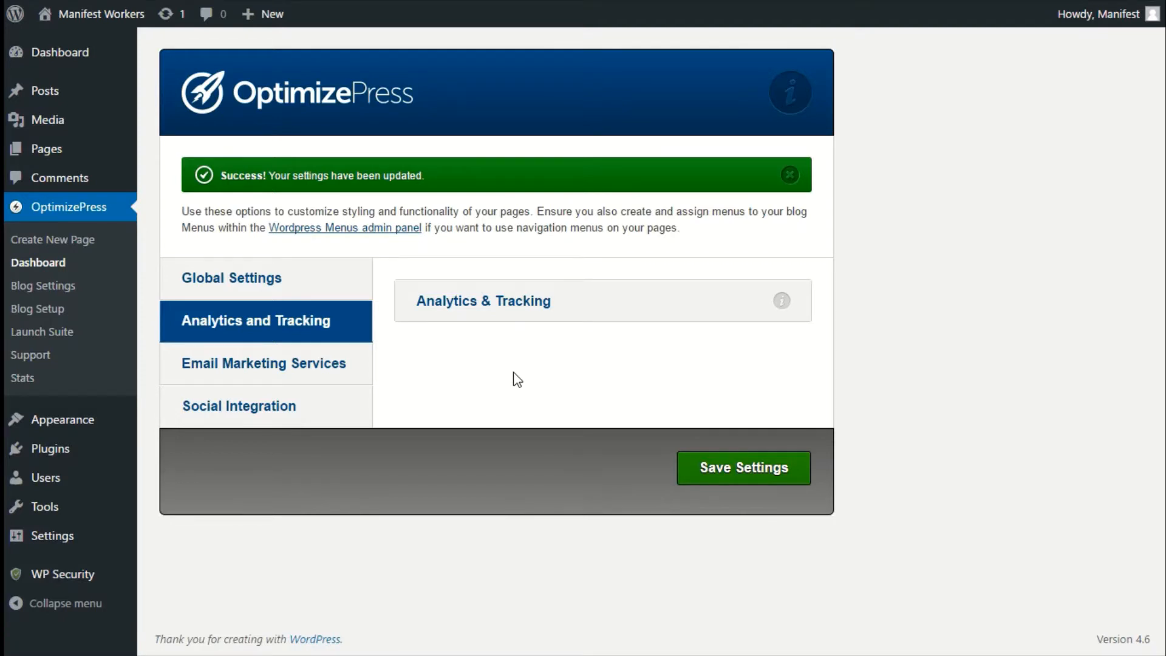
pyautogui.click(334, 382)
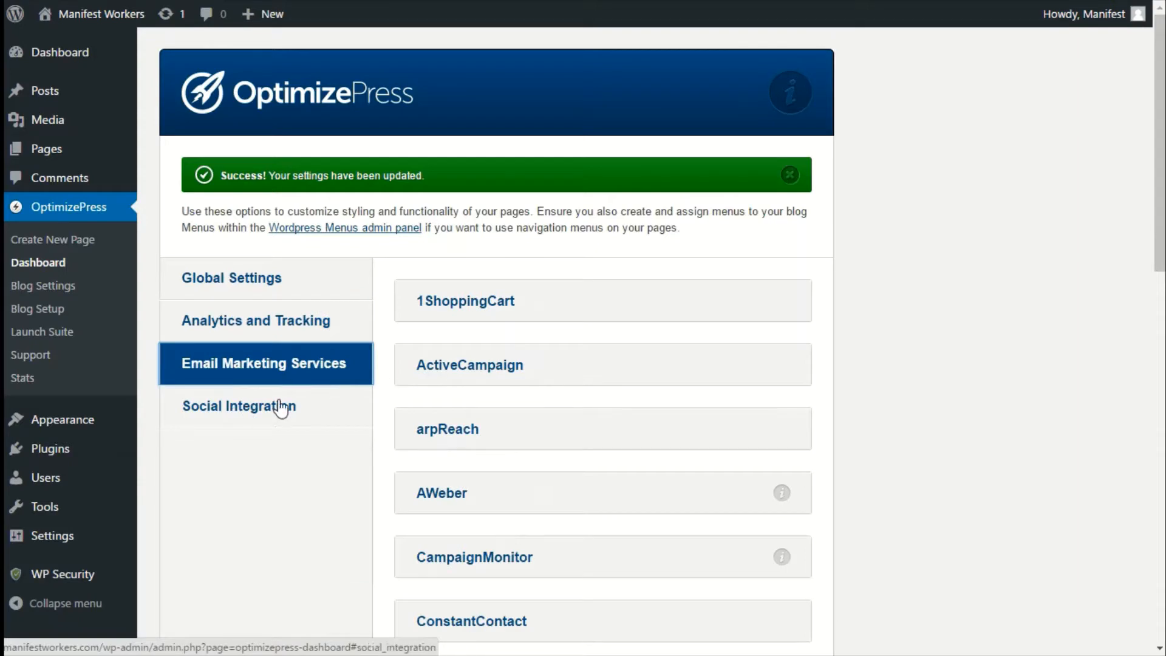
pyautogui.click(264, 416)
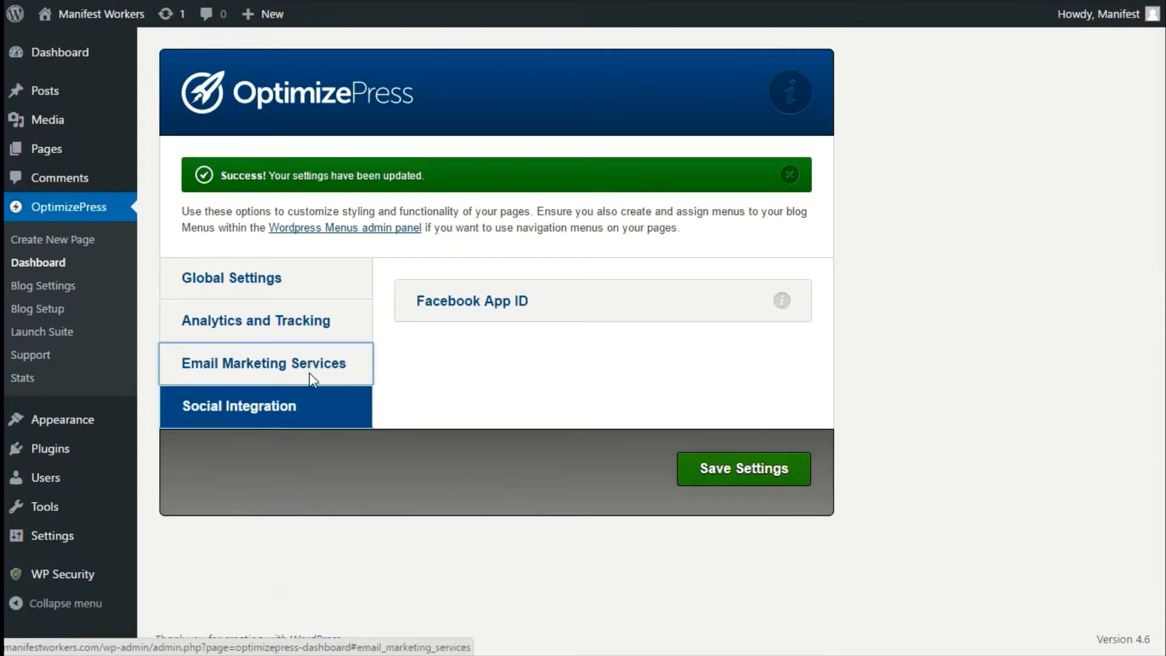
pyautogui.click(308, 322)
pyautogui.click(292, 375)
pyautogui.click(291, 407)
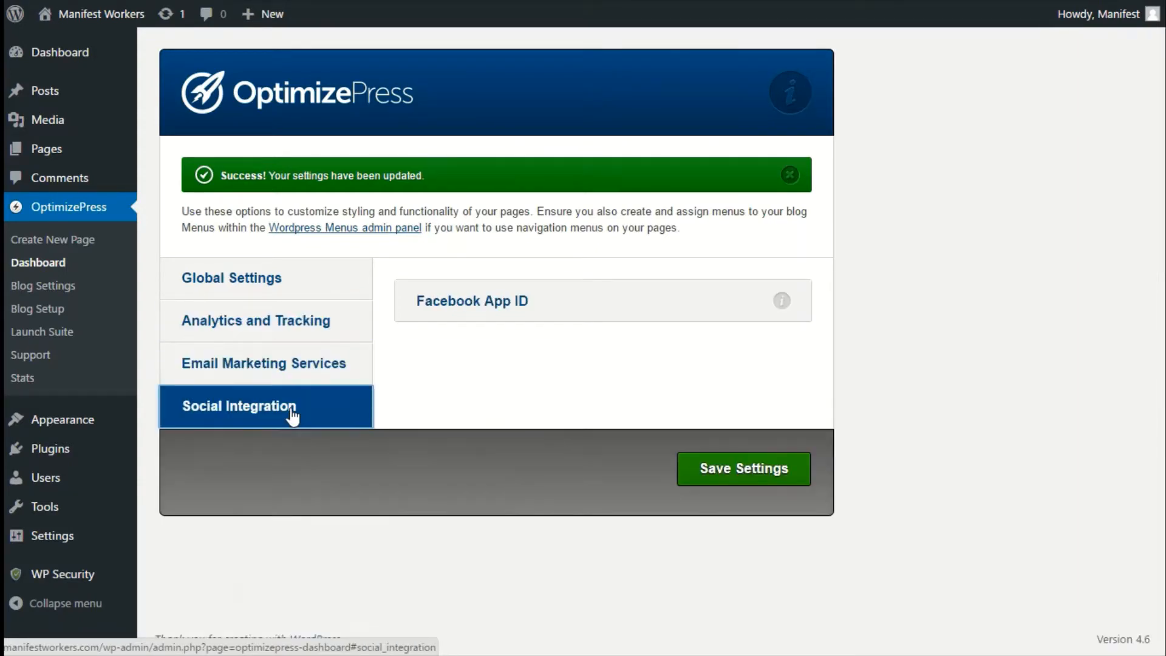
pyautogui.click(310, 322)
pyautogui.click(307, 291)
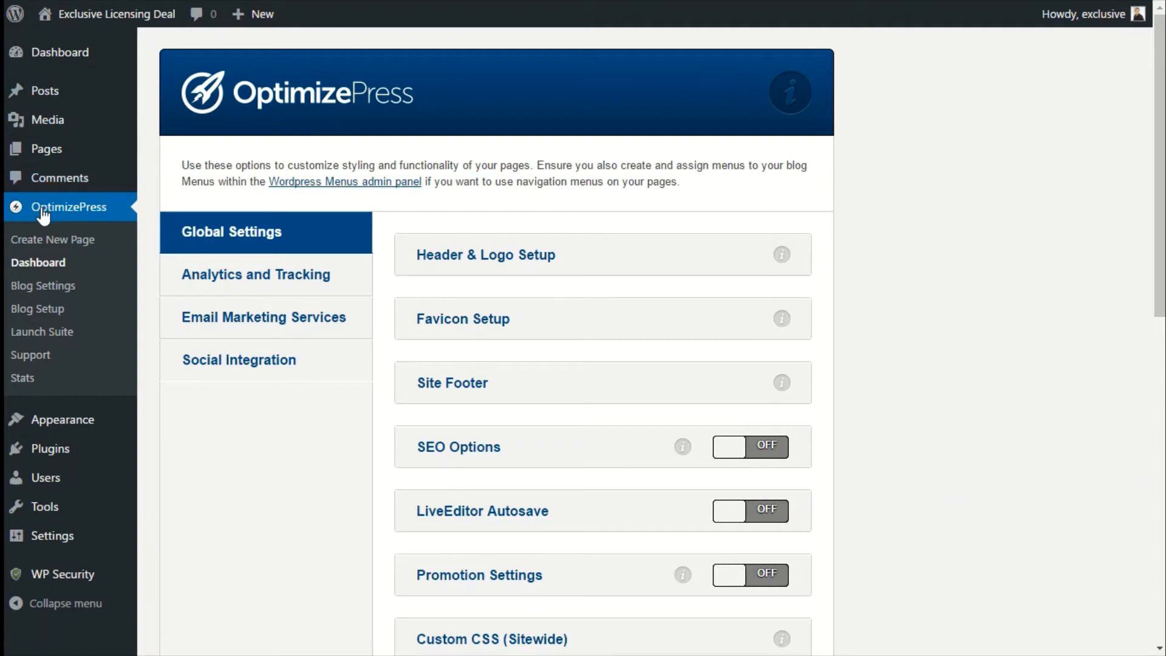
# Open Create New Page and browse the available page template categories.
pyautogui.click(50, 242)
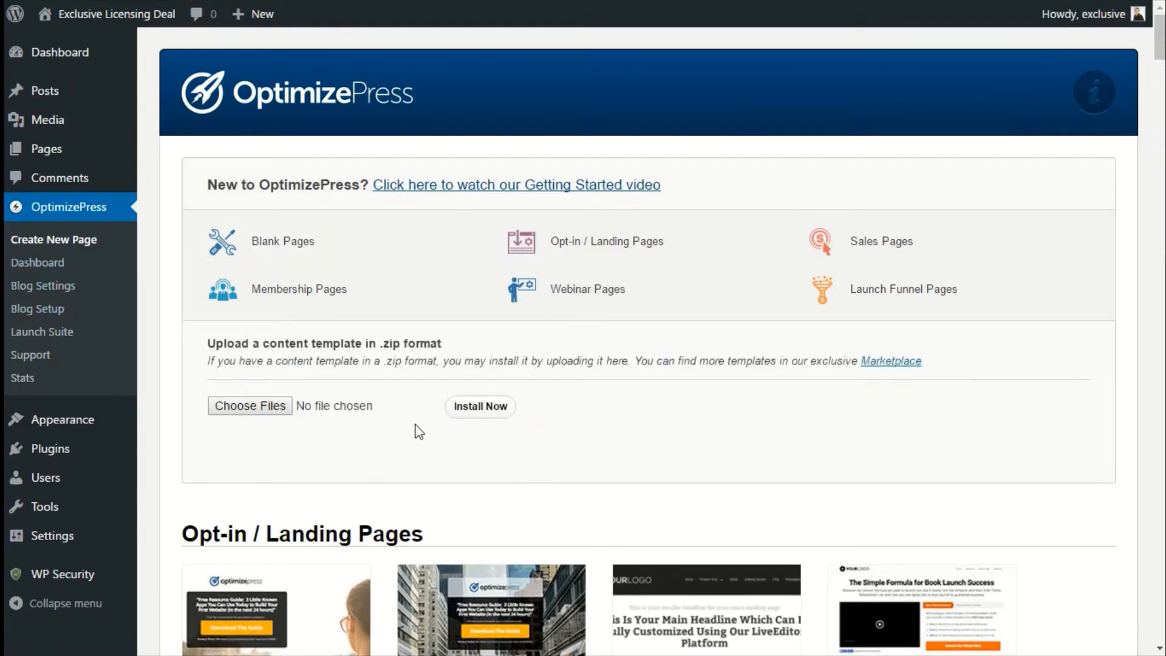
pyautogui.scroll(-2, 419, 431)
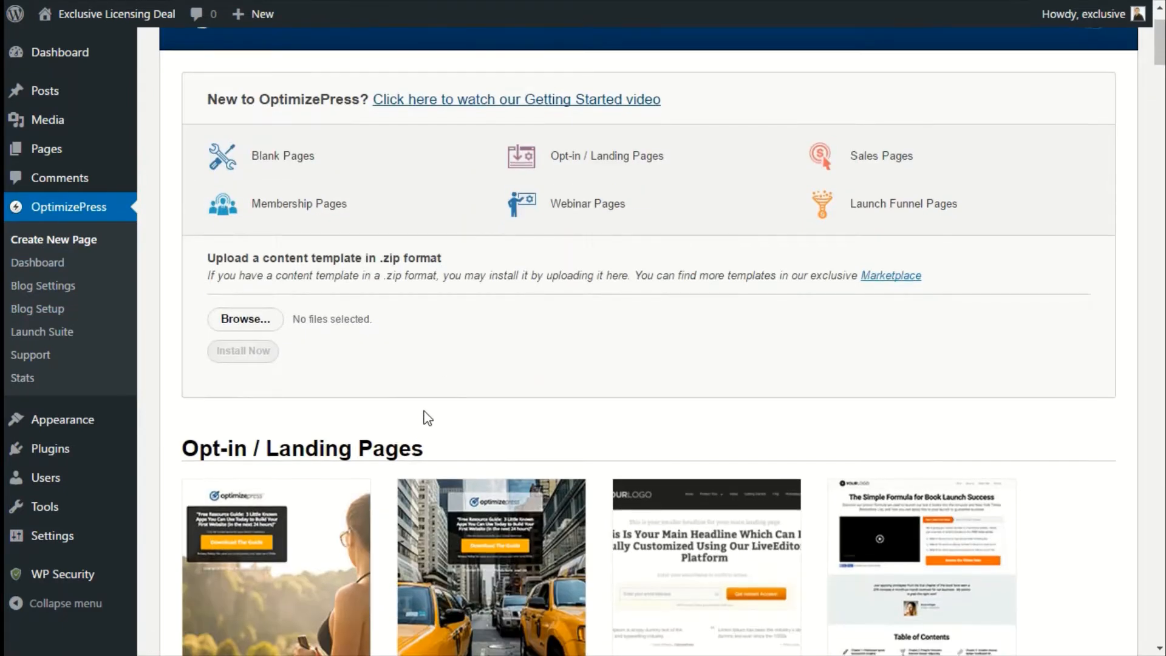
pyautogui.scroll(-3, 450, 395)
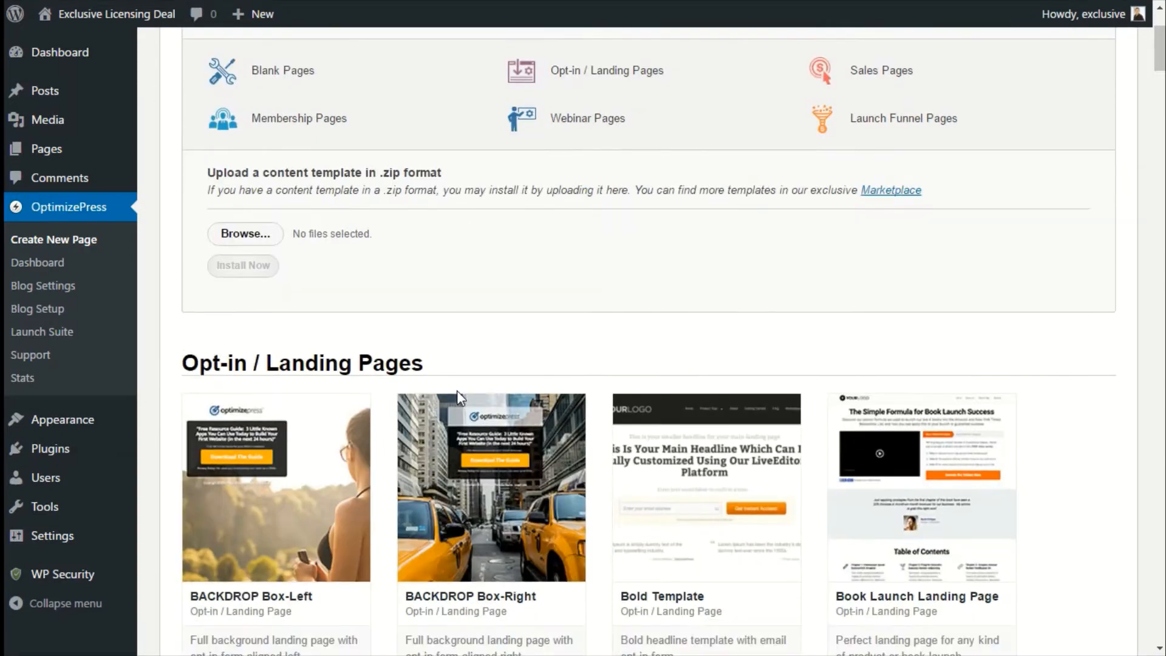
pyautogui.scroll(-1, 685, 407)
pyautogui.scroll(3, 559, 353)
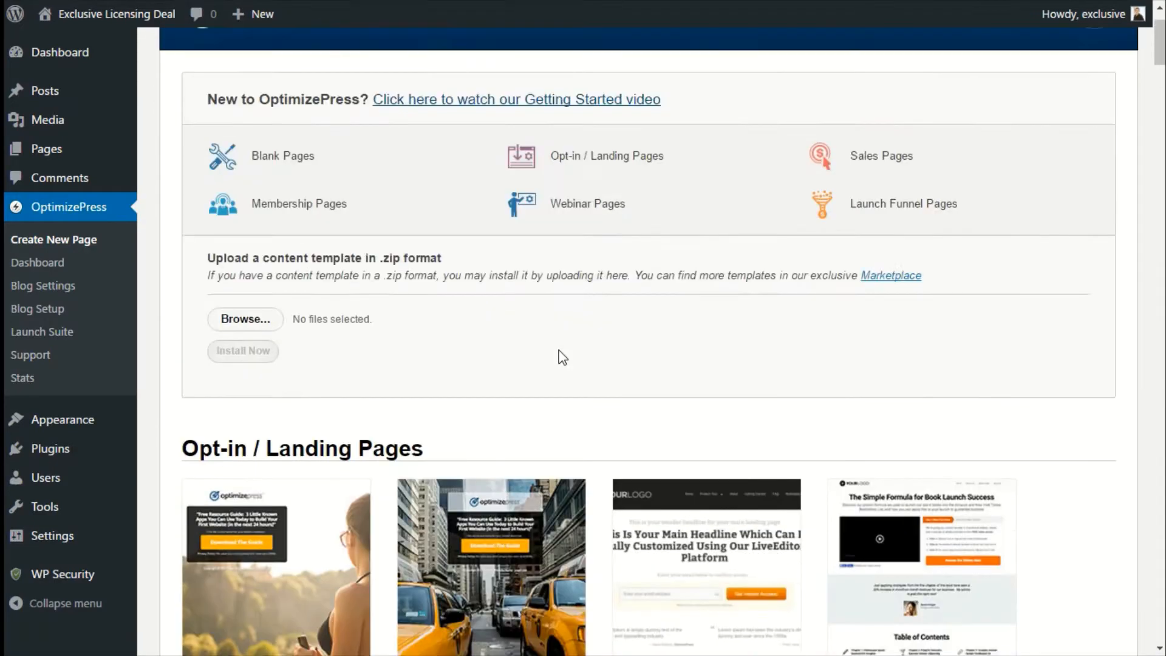
pyautogui.scroll(-2, 559, 357)
pyautogui.scroll(-15, 344, 278)
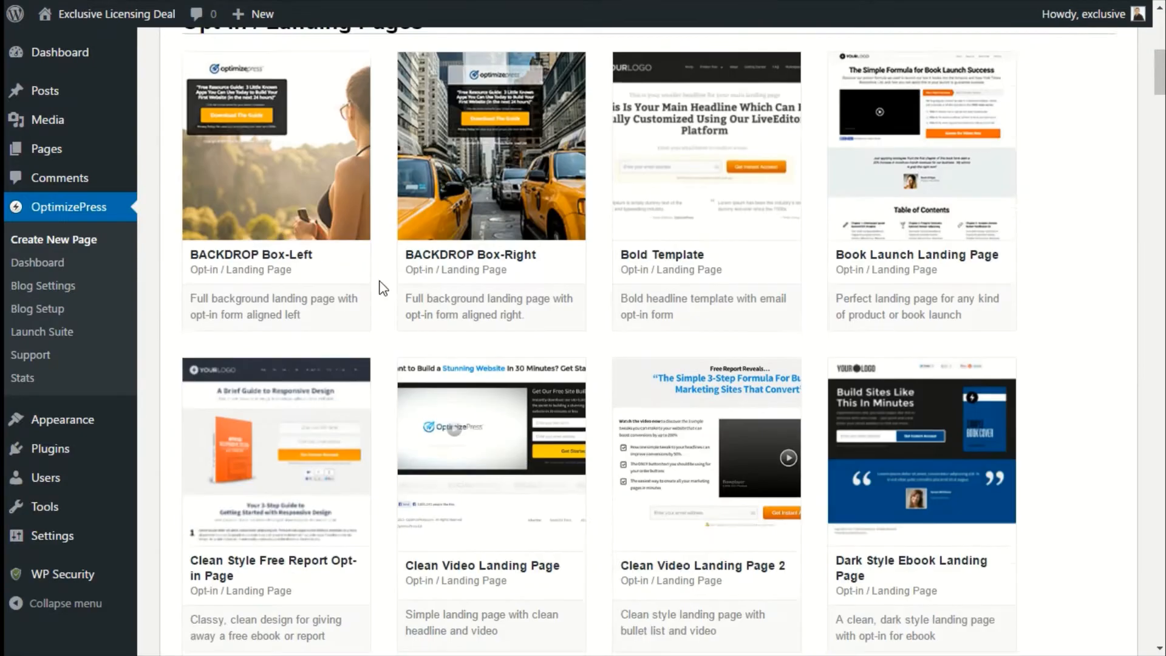
pyautogui.scroll(-10, 456, 293)
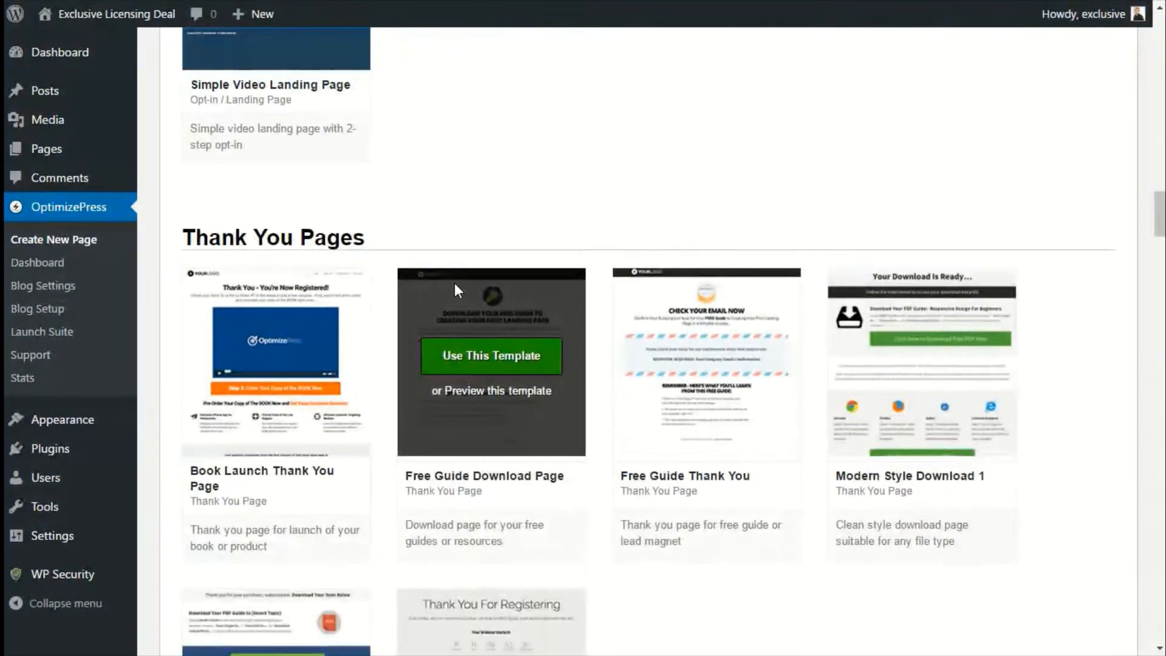
pyautogui.scroll(-12, 455, 294)
pyautogui.scroll(1, 1063, 254)
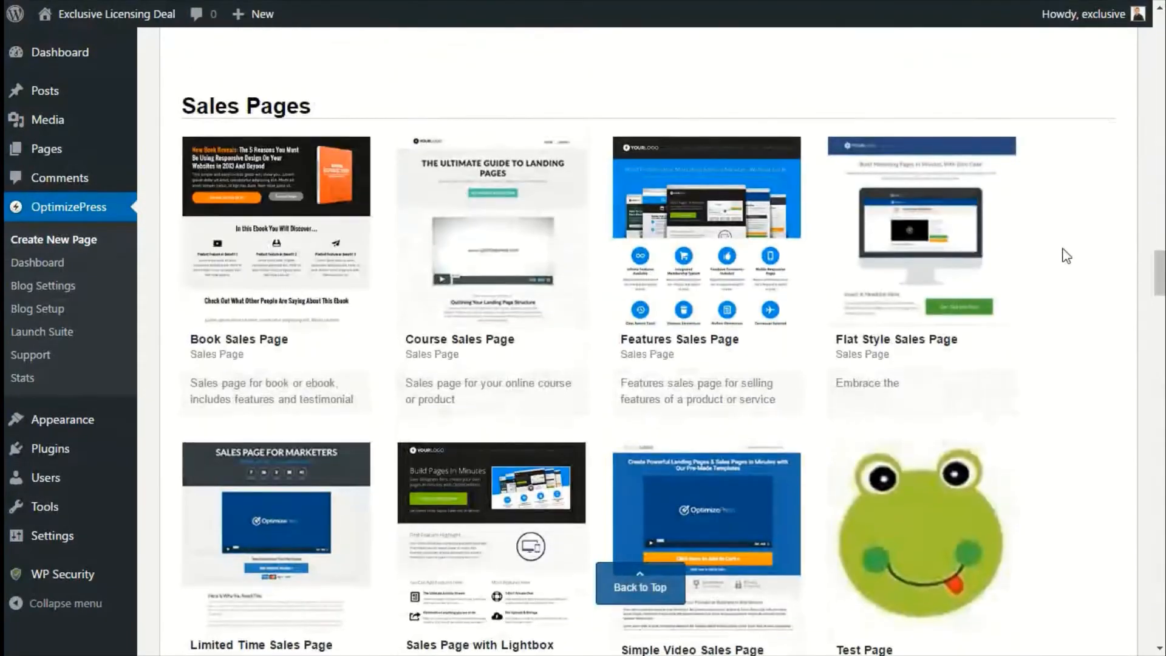
pyautogui.scroll(-10, 1066, 292)
pyautogui.scroll(-5, 1073, 334)
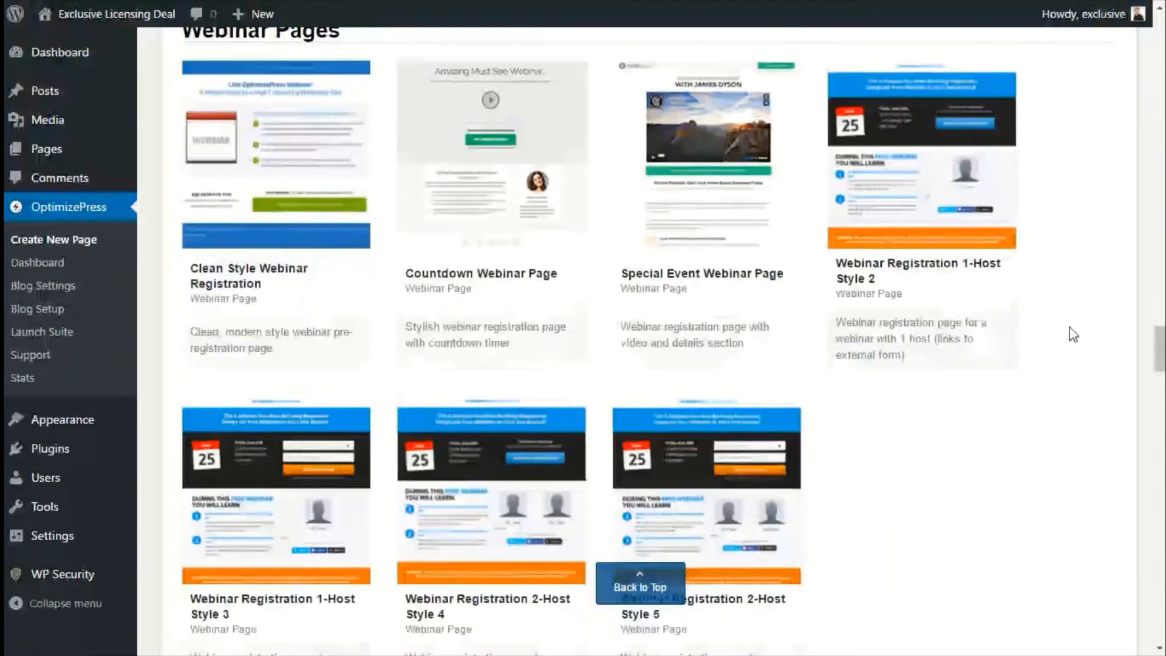
pyautogui.scroll(1, 1073, 334)
pyautogui.scroll(-8, 1073, 334)
pyautogui.scroll(-3, 1074, 334)
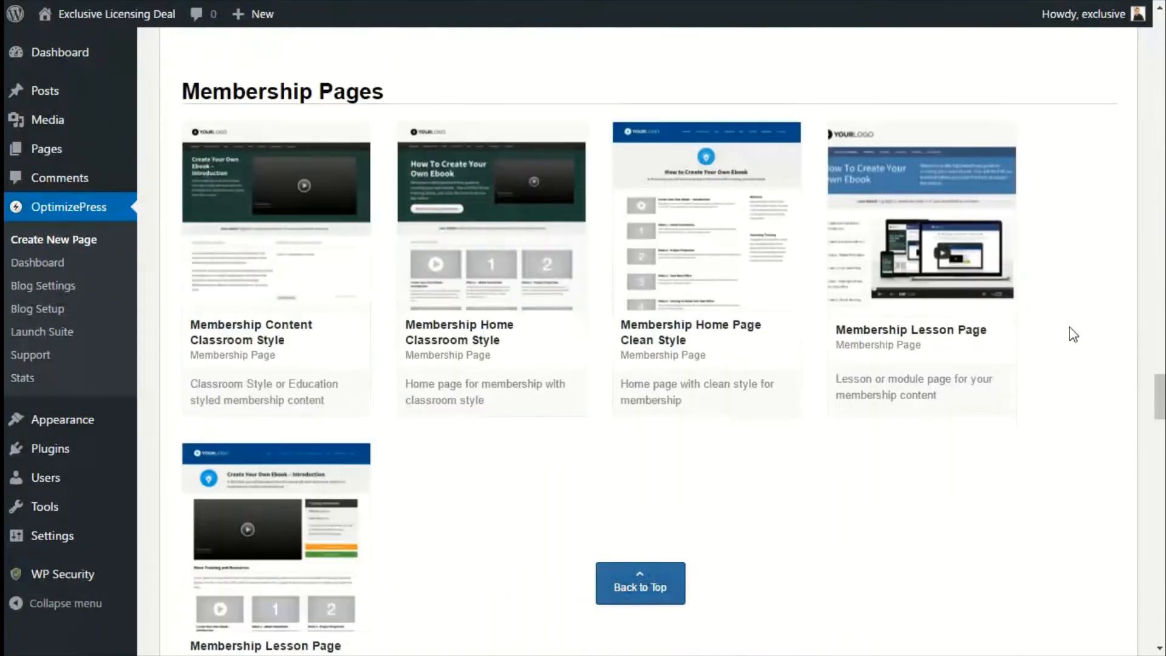
pyautogui.scroll(-15, 1073, 334)
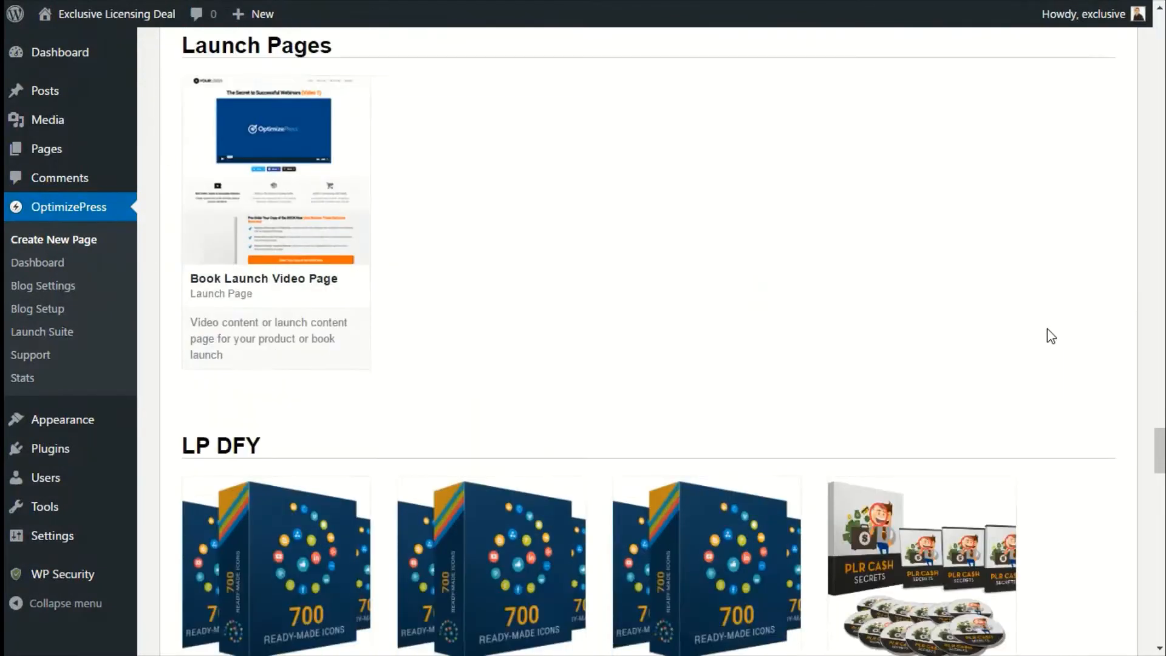
pyautogui.scroll(-3, 1051, 336)
pyautogui.scroll(20, 599, 290)
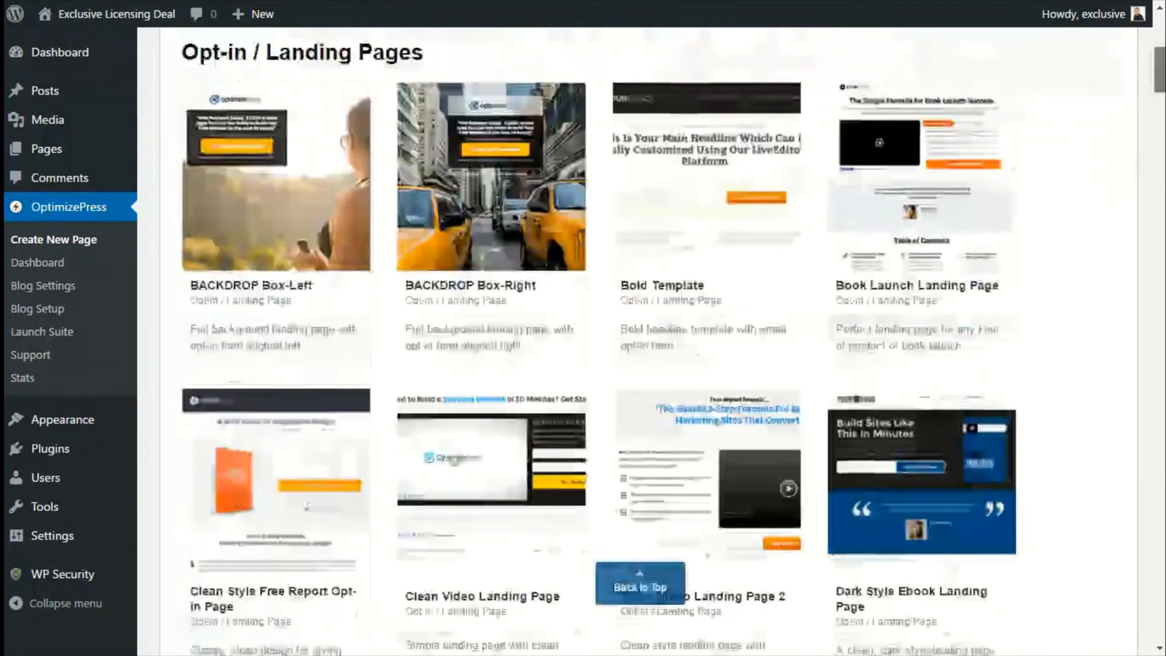
pyautogui.scroll(3, 600, 290)
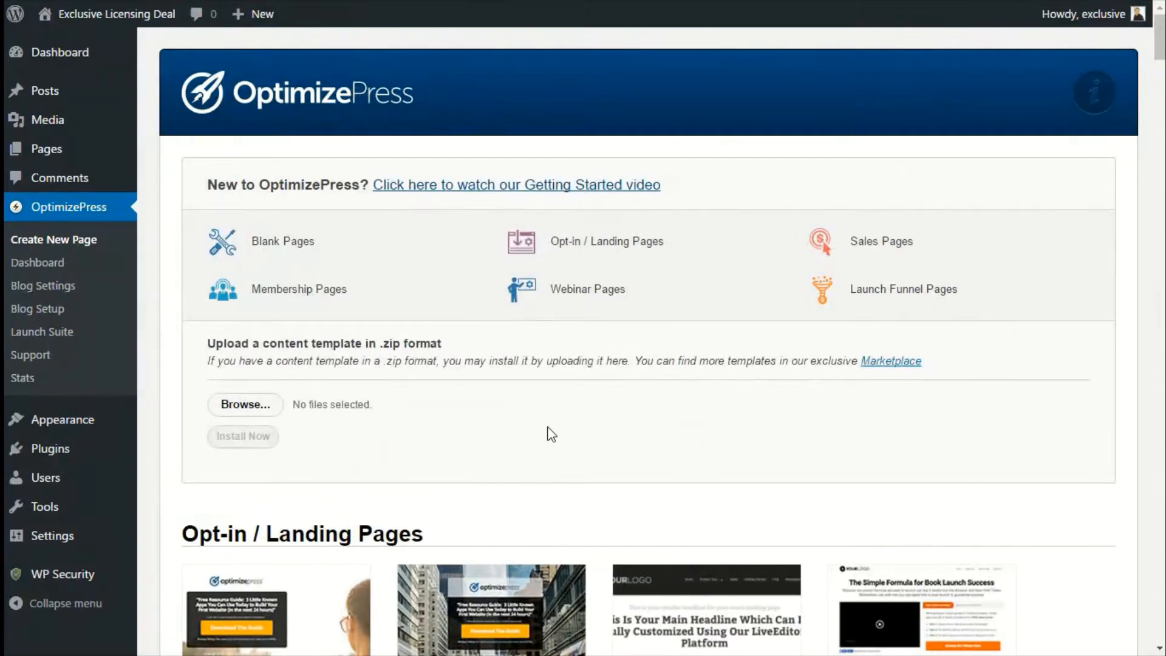
pyautogui.scroll(-3, 551, 434)
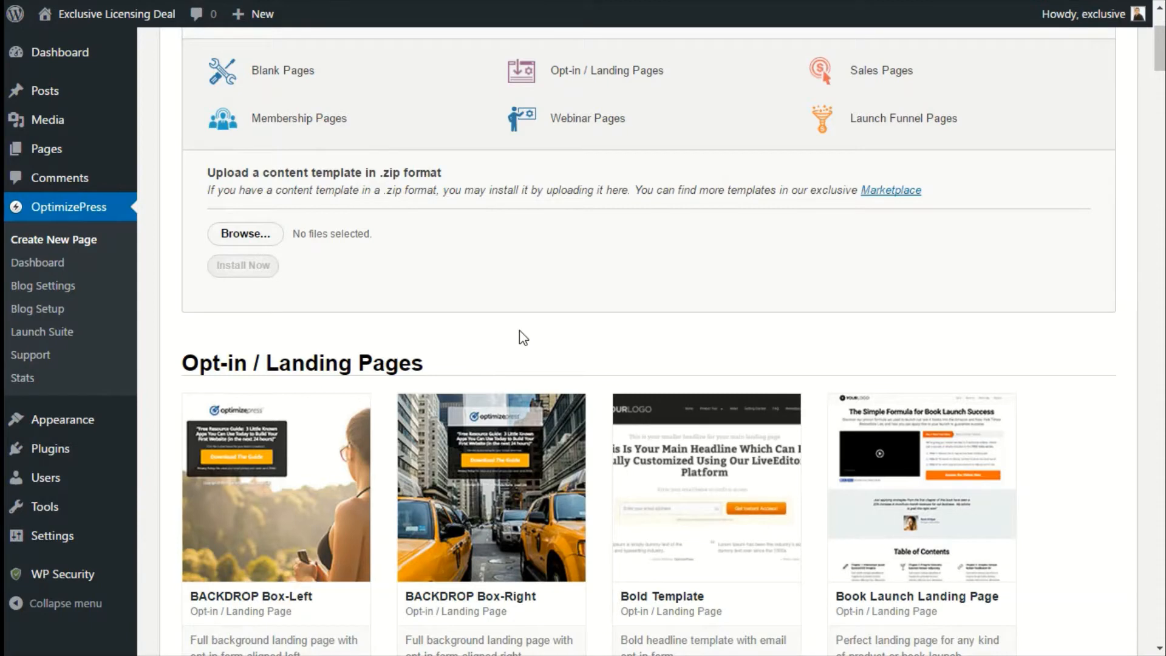
pyautogui.scroll(-3, 523, 337)
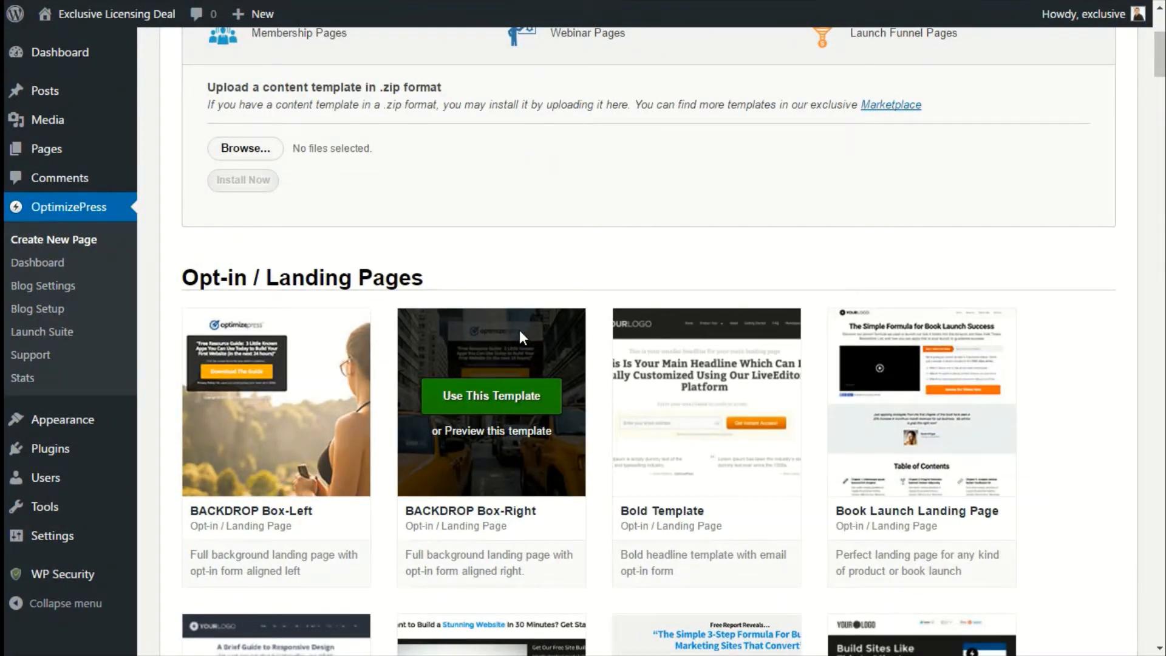
pyautogui.scroll(-5, 519, 330)
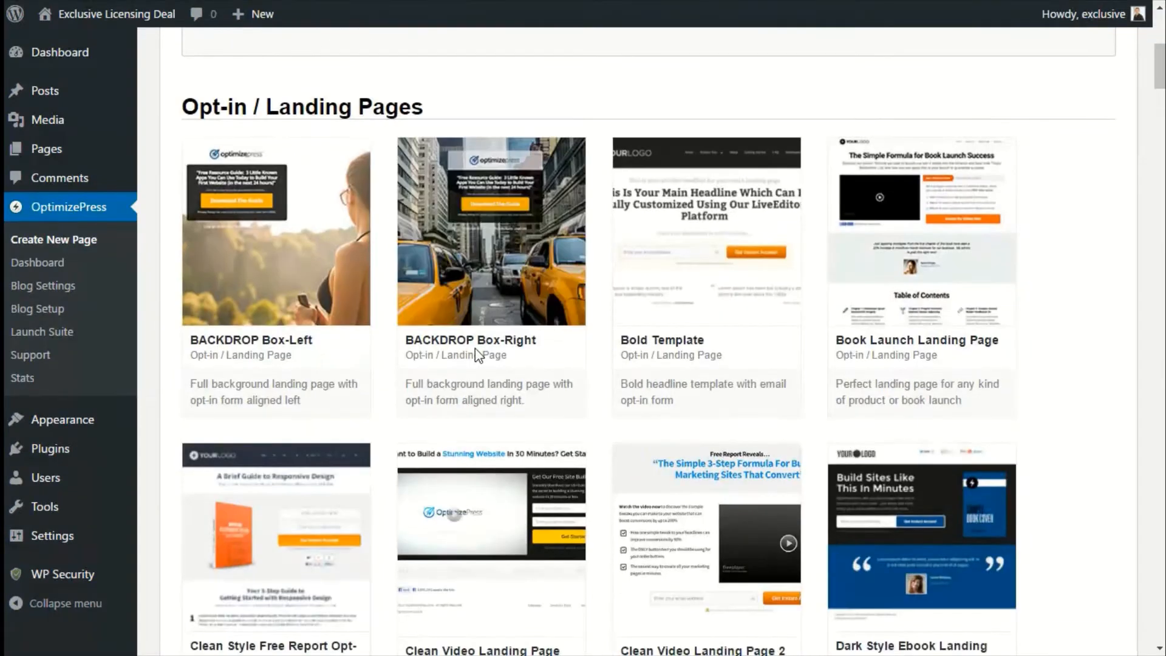
pyautogui.scroll(-1, 926, 460)
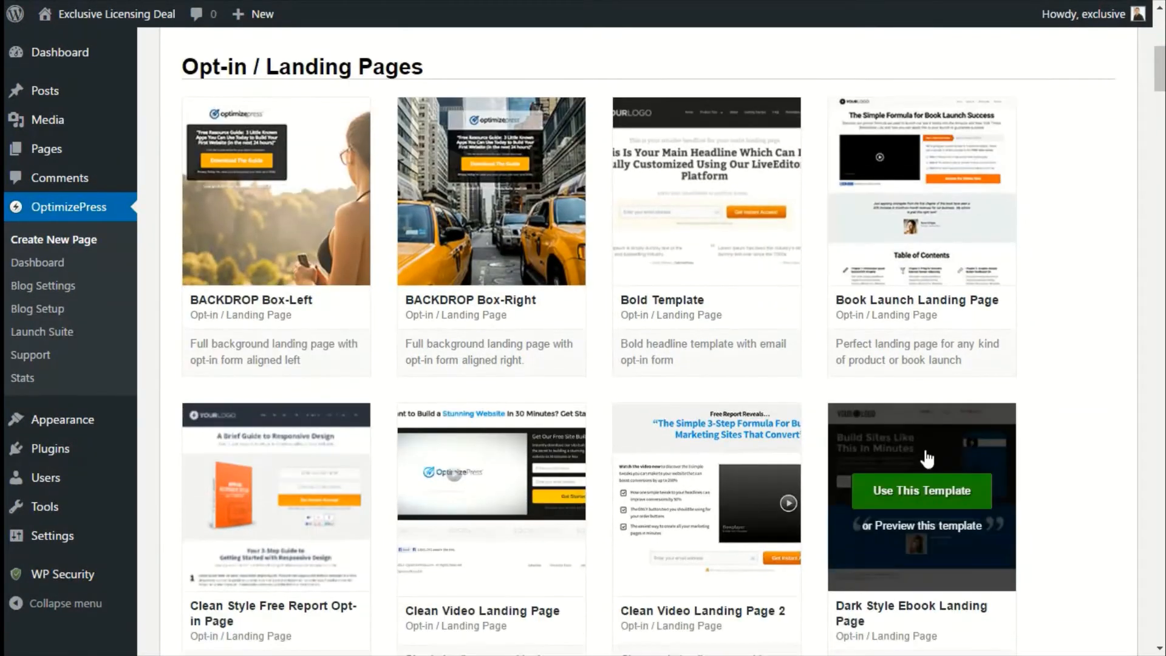
pyautogui.scroll(-1, 927, 459)
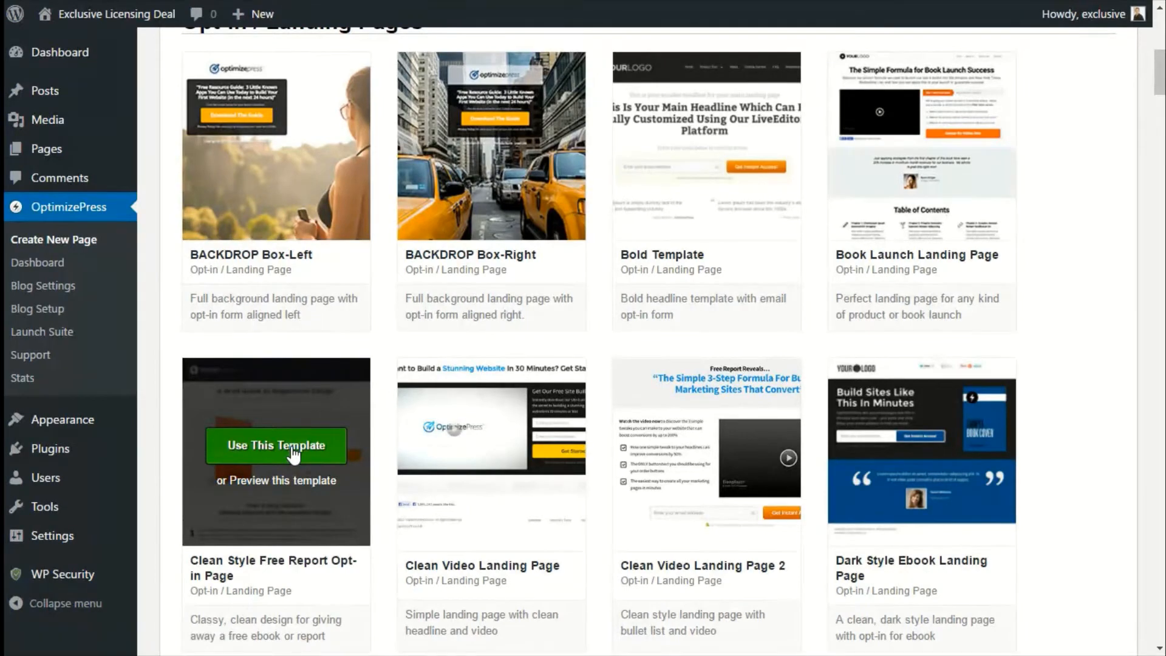
# Create a page named "Test Page" with permalink test-page from the Clean Style Free Report Opt-in Page template.
pyautogui.click(293, 454)
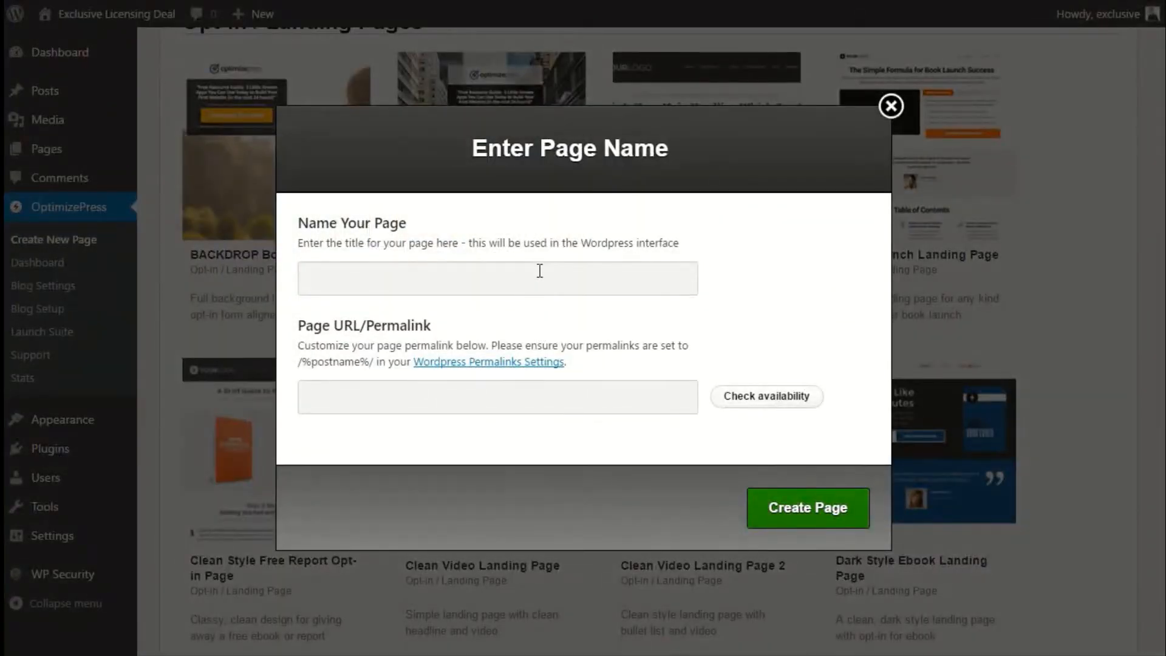
pyautogui.click(539, 271)
pyautogui.click(542, 263)
pyautogui.write('Test Page')
pyautogui.press('Tab')
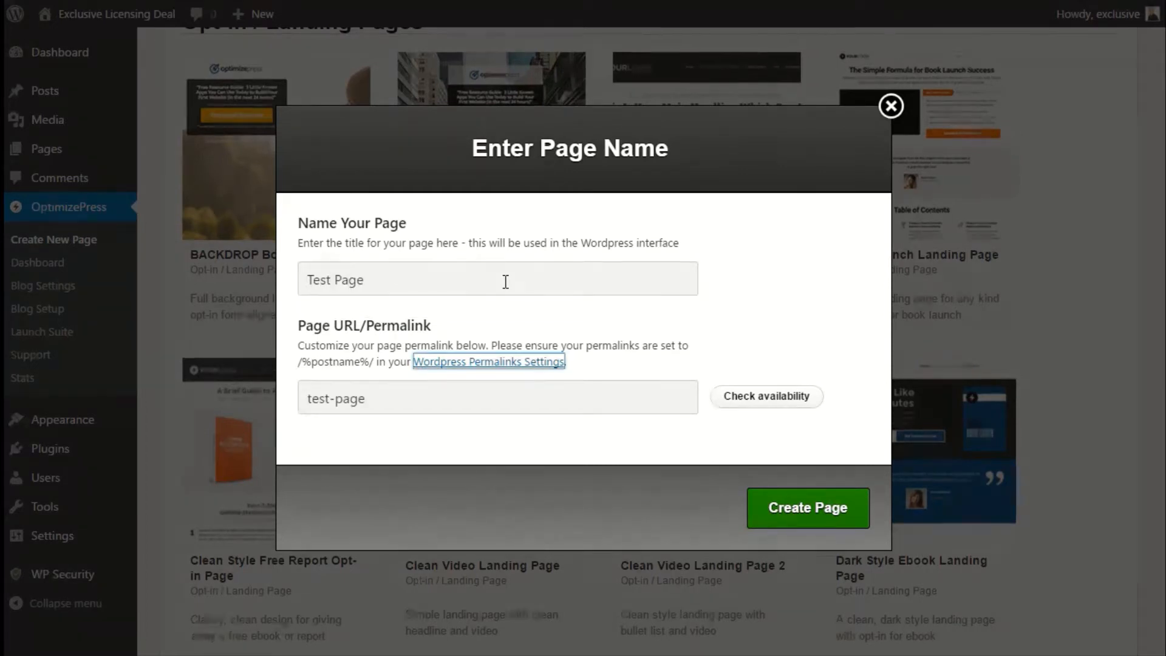
pyautogui.click(376, 405)
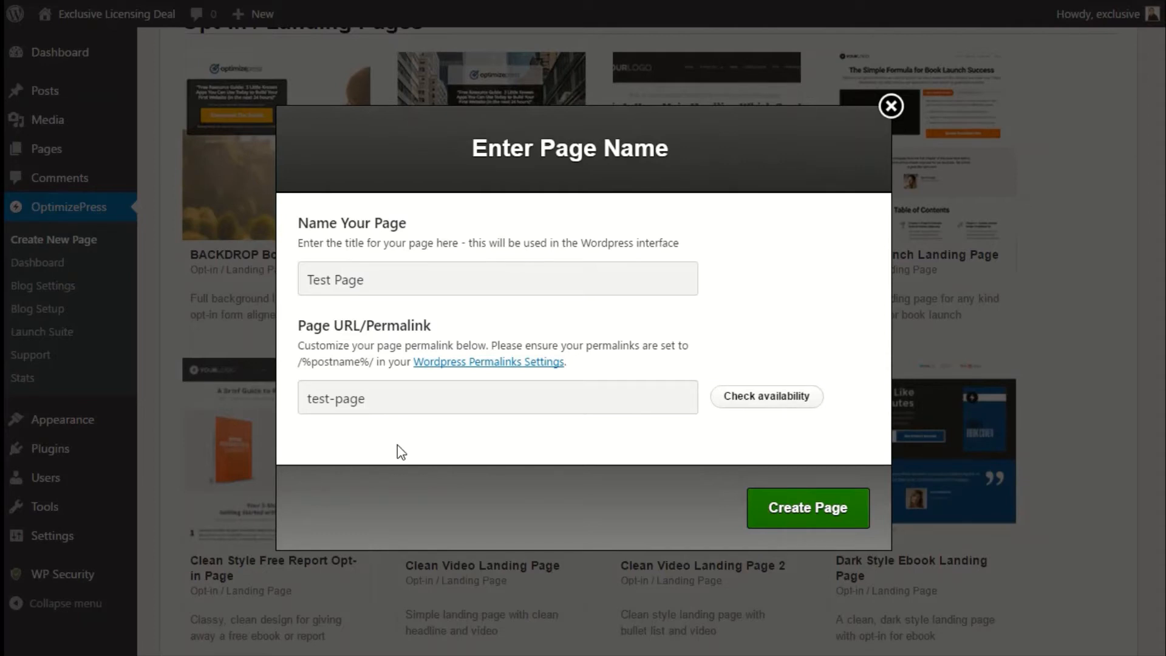
pyautogui.moveTo(396, 399); pyautogui.dragTo(293, 399)
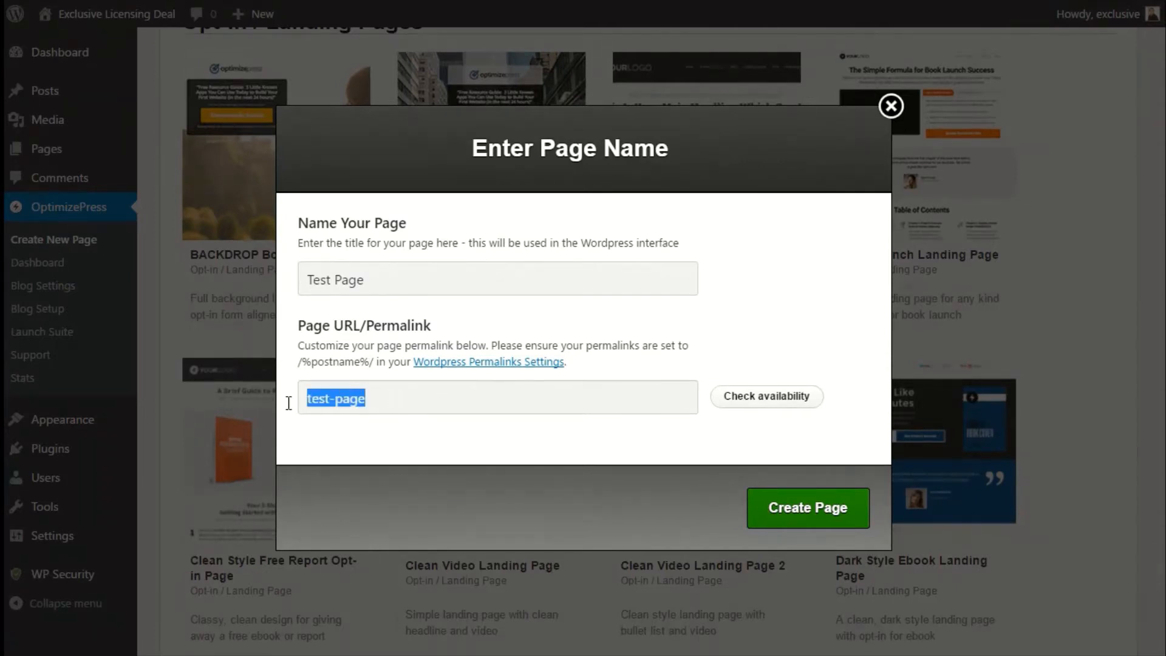
pyautogui.click(289, 410)
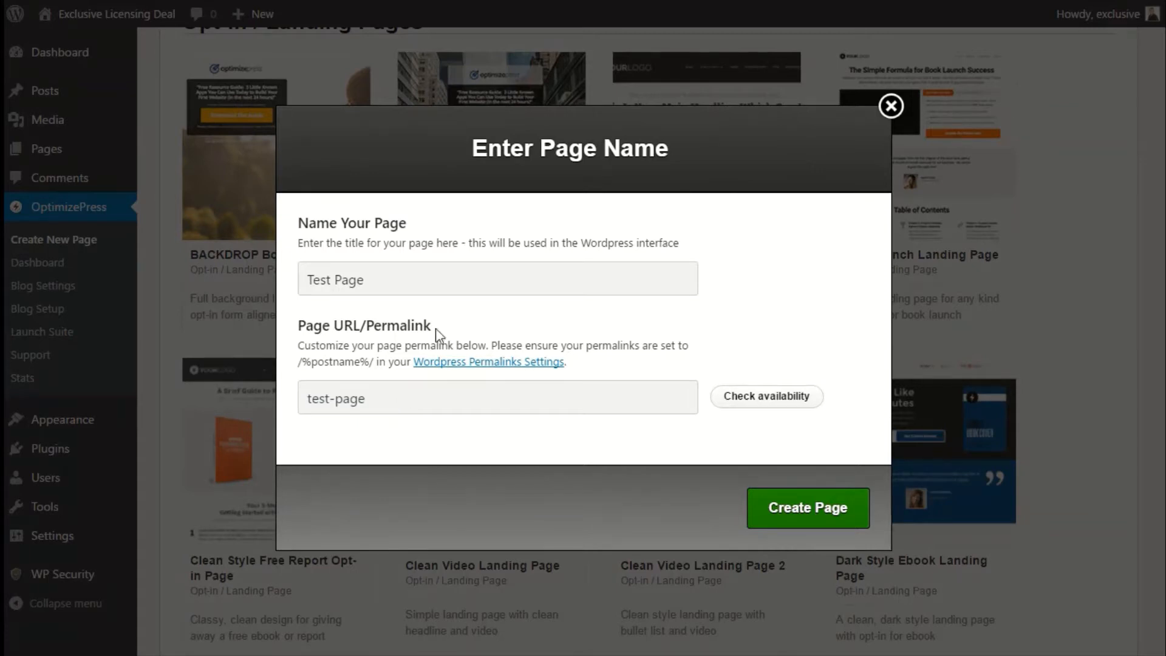
pyautogui.click(829, 511)
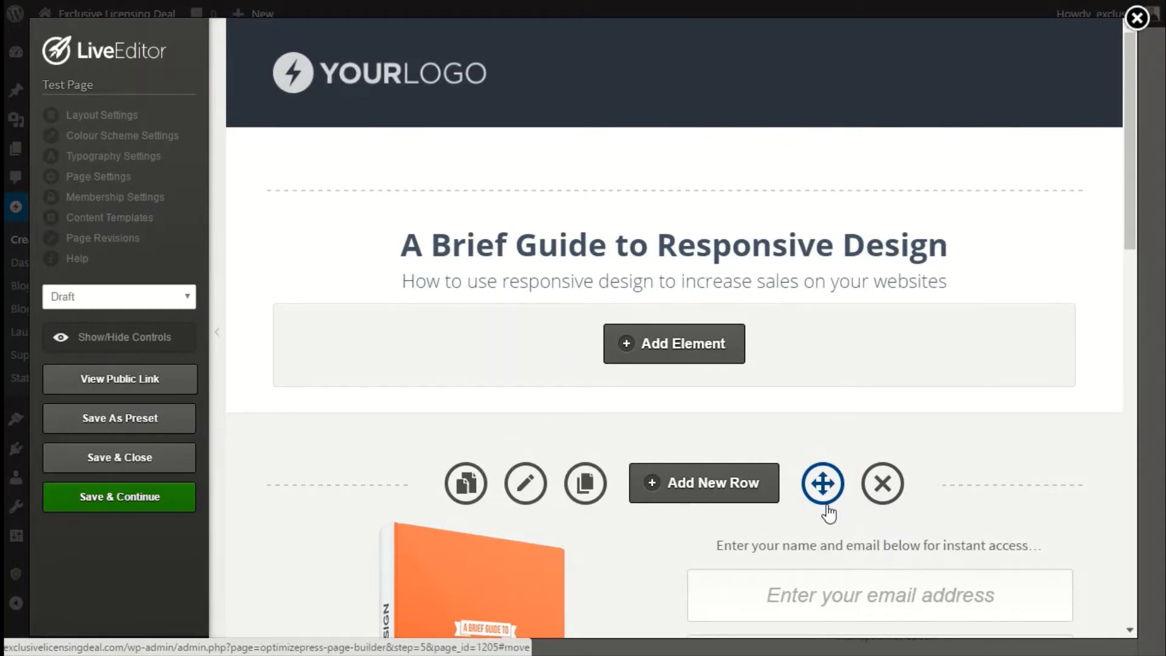
# Try to move the opt-in row above the headline row in the LiveEditor.
pyautogui.moveTo(828, 505); pyautogui.dragTo(735, 155)
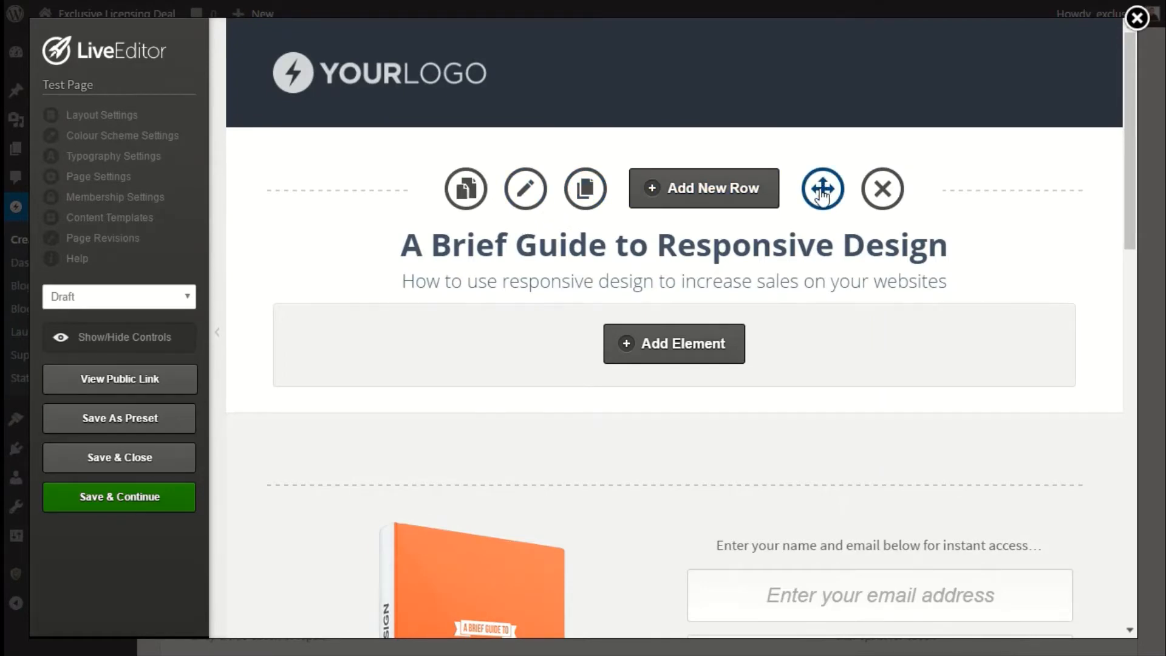
pyautogui.moveTo(822, 196)
pyautogui.mouseDown()
pyautogui.moveTo(817, 224)
pyautogui.moveTo(819, 195)
pyautogui.moveTo(832, 188)
pyautogui.moveTo(819, 202)
pyautogui.mouseUp()
pyautogui.scroll(-10, 816, 289)
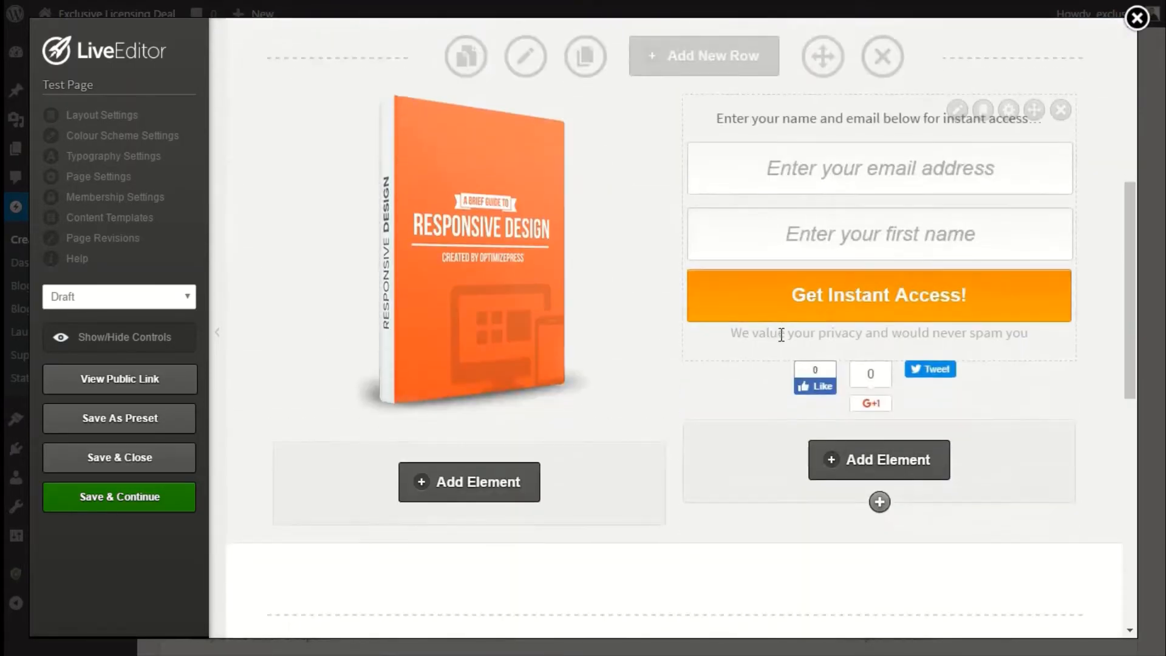
# Save and close the Test Page in the LiveEditor.
pyautogui.scroll(-5, 774, 376)
pyautogui.scroll(15, 773, 375)
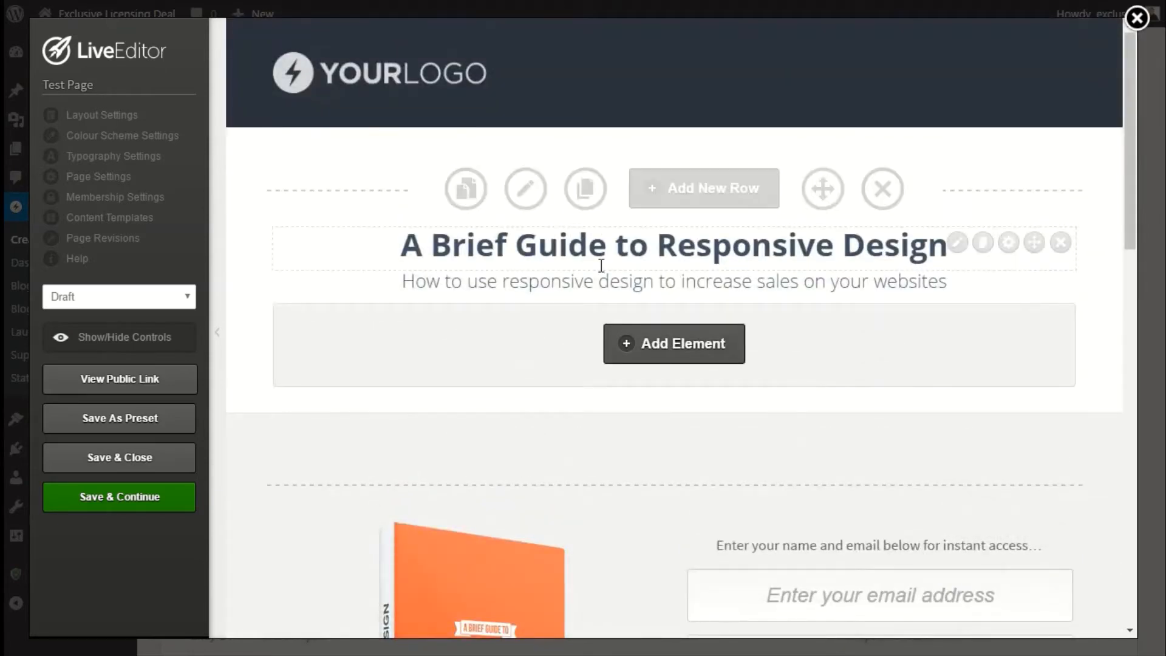
pyautogui.click(140, 459)
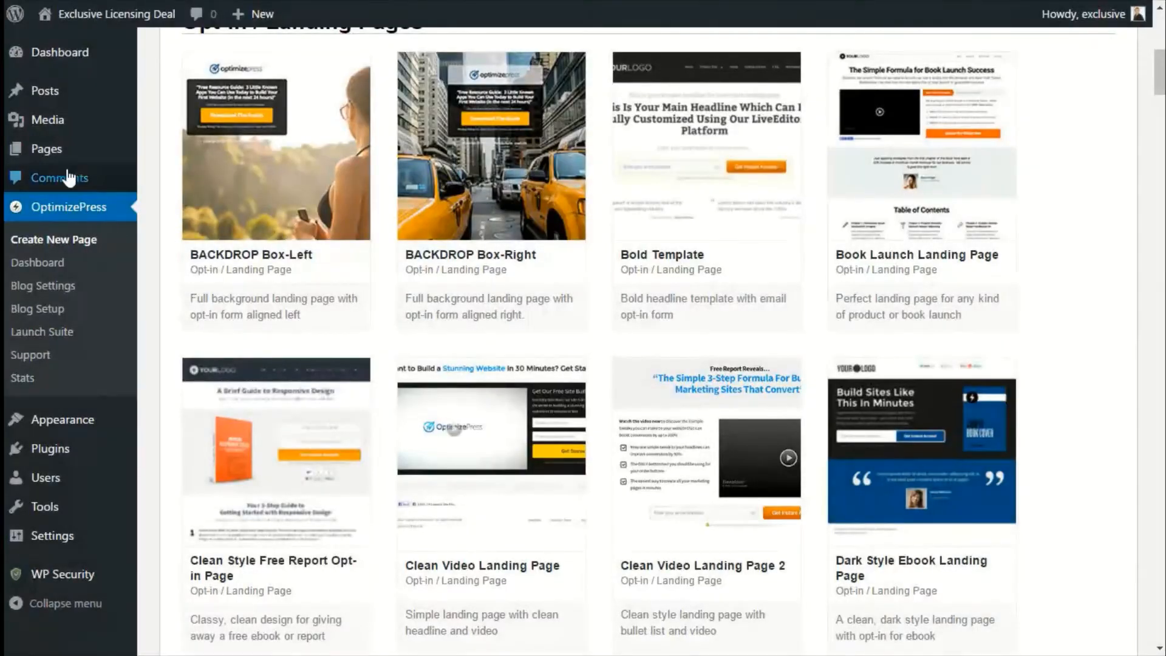
# Open the list of all pages and filter it to show only draft pages.
pyautogui.moveTo(52, 152)
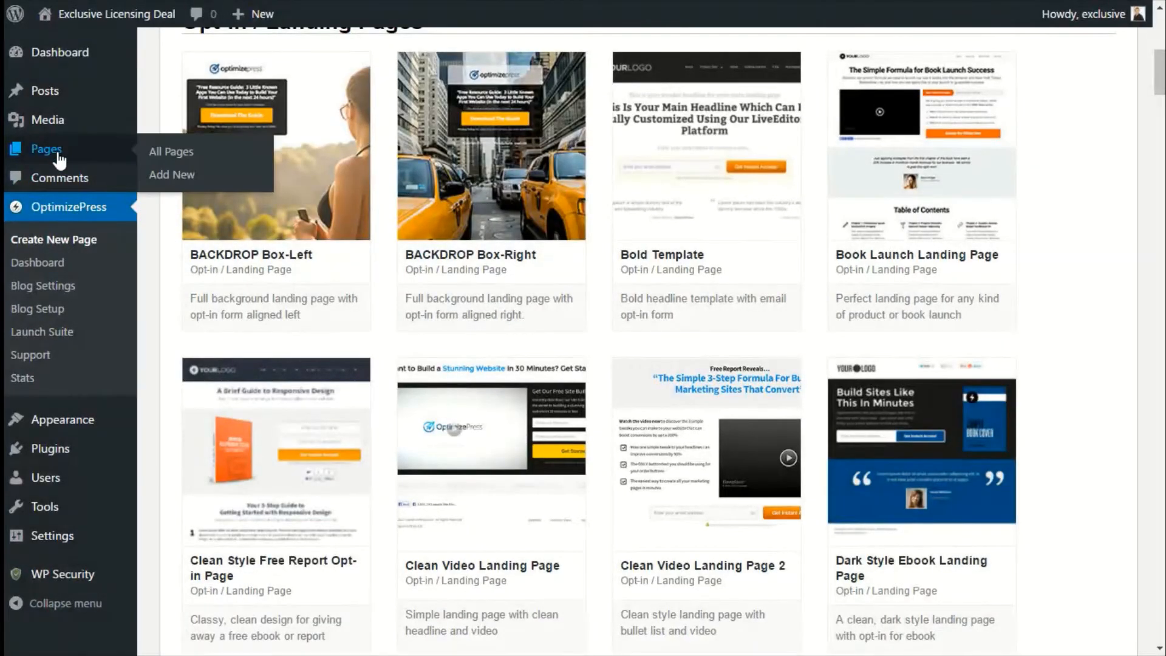
pyautogui.click(174, 153)
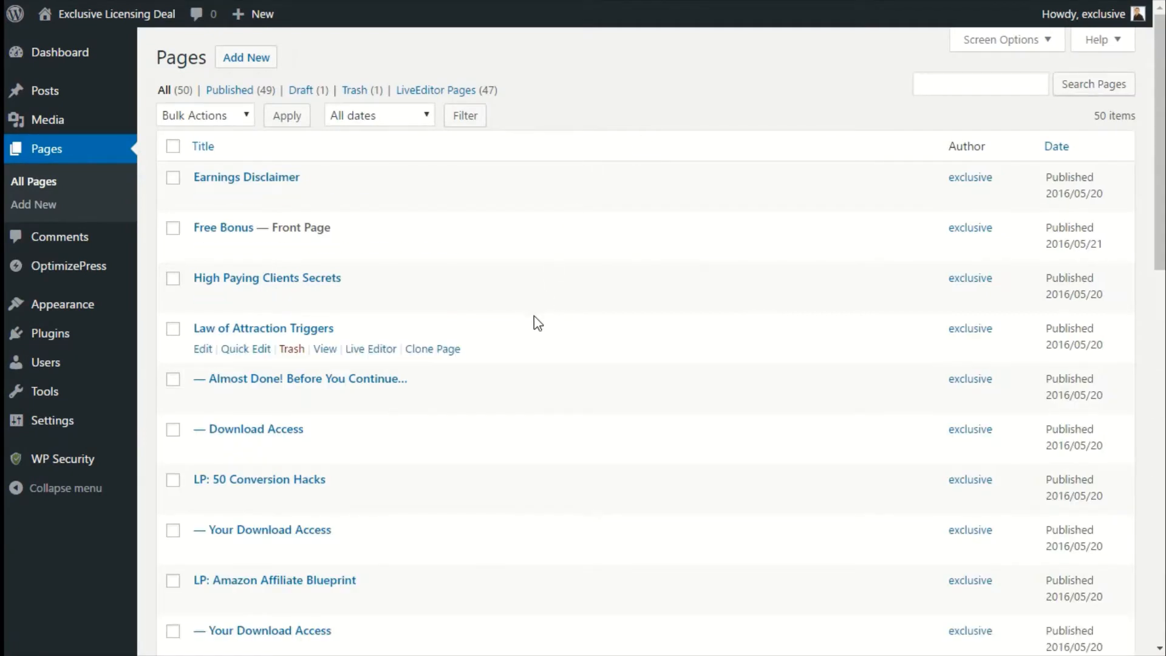
pyautogui.scroll(-8, 534, 320)
pyautogui.scroll(-20, 534, 320)
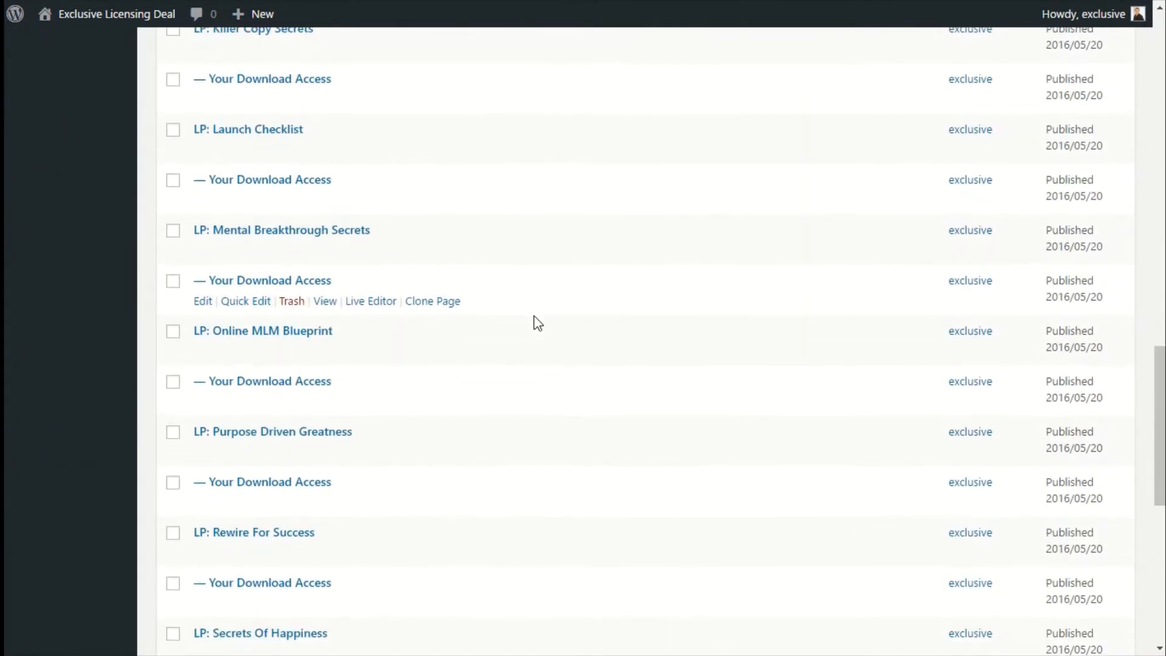
pyautogui.scroll(20, 534, 320)
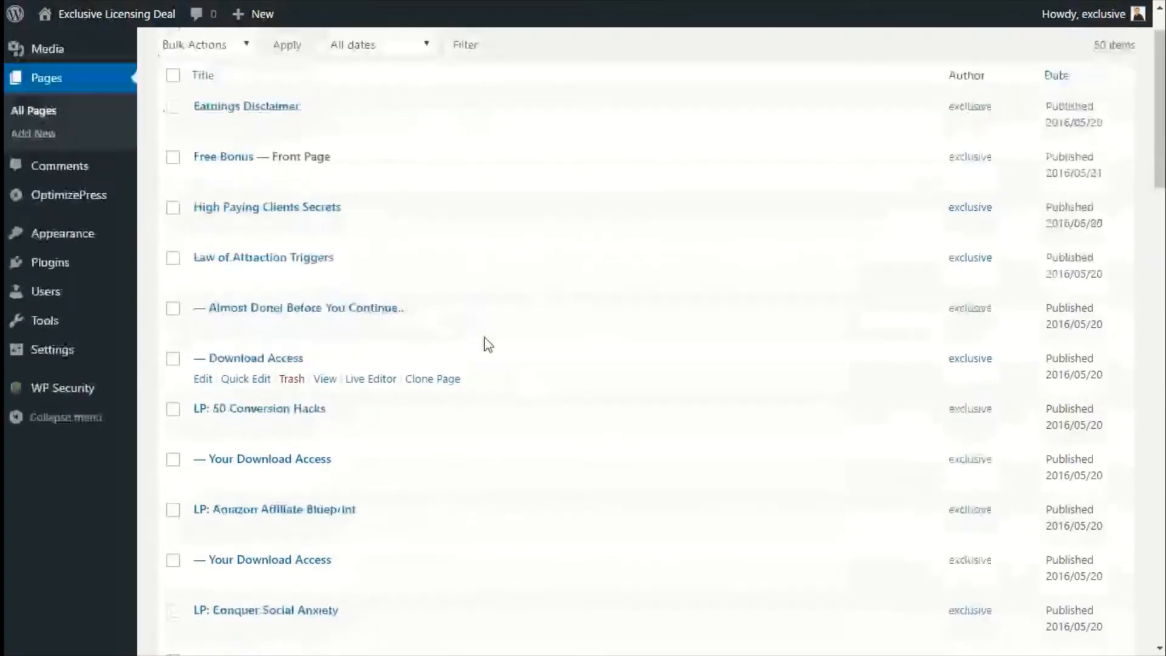
pyautogui.click(301, 91)
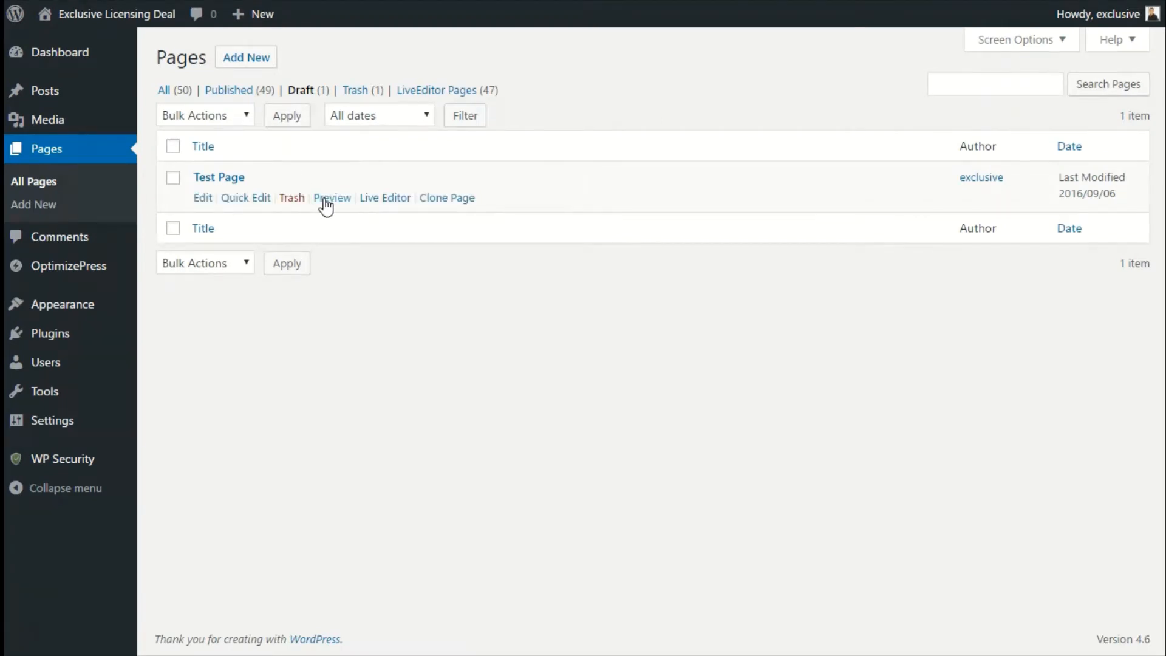
# Quick-edit Test Page, set its status to Published and update it.
pyautogui.click(245, 201)
pyautogui.click(729, 318)
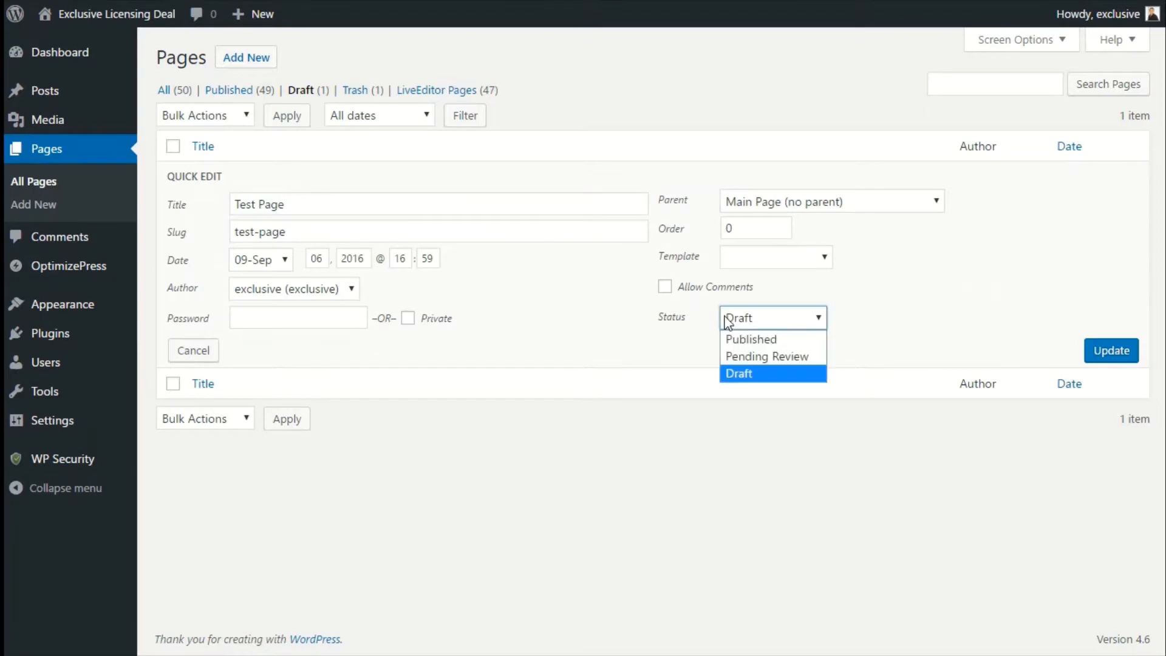
pyautogui.click(741, 340)
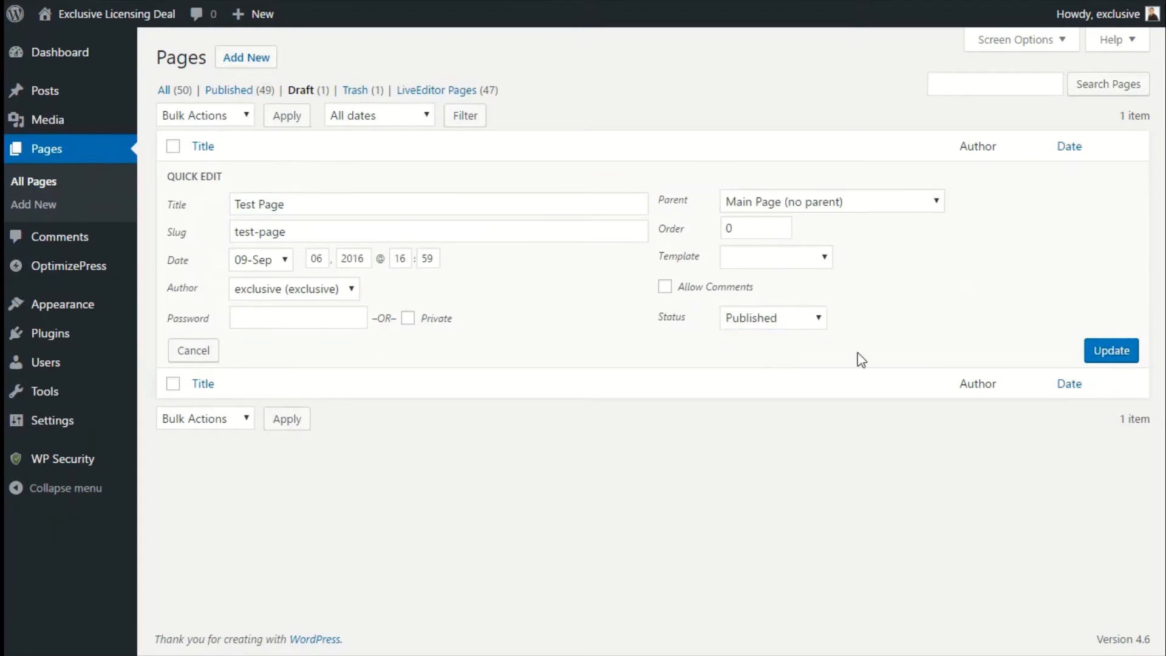
pyautogui.click(1125, 359)
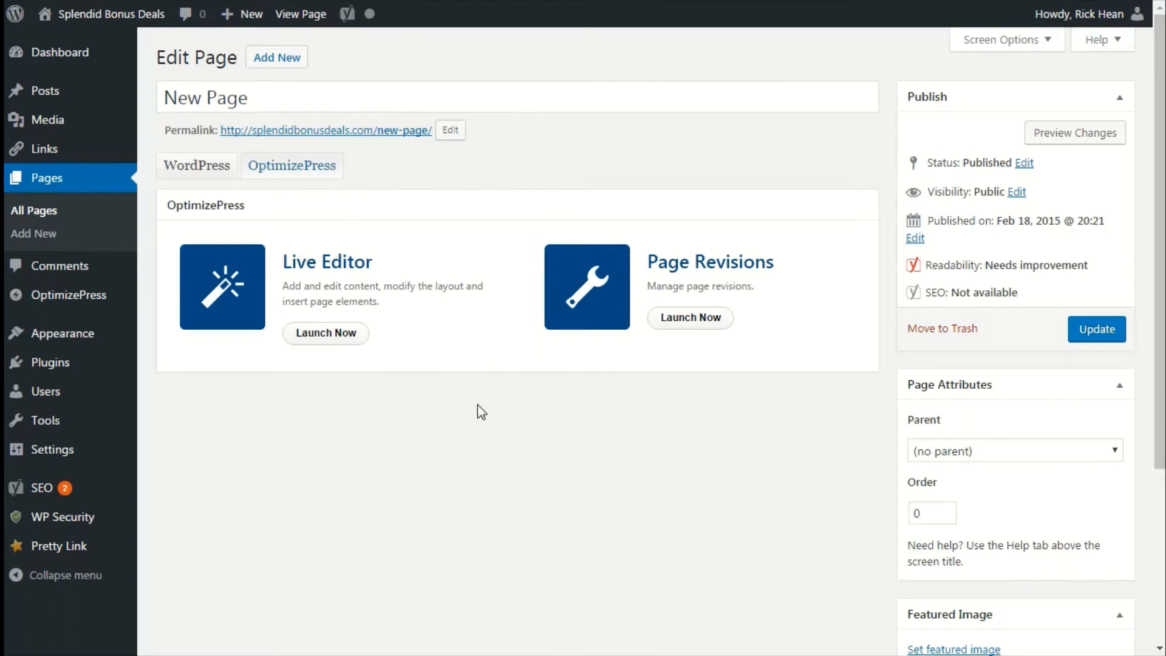
# Launch the Live Editor for the New Page and set its status to Draft.
pyautogui.click(331, 345)
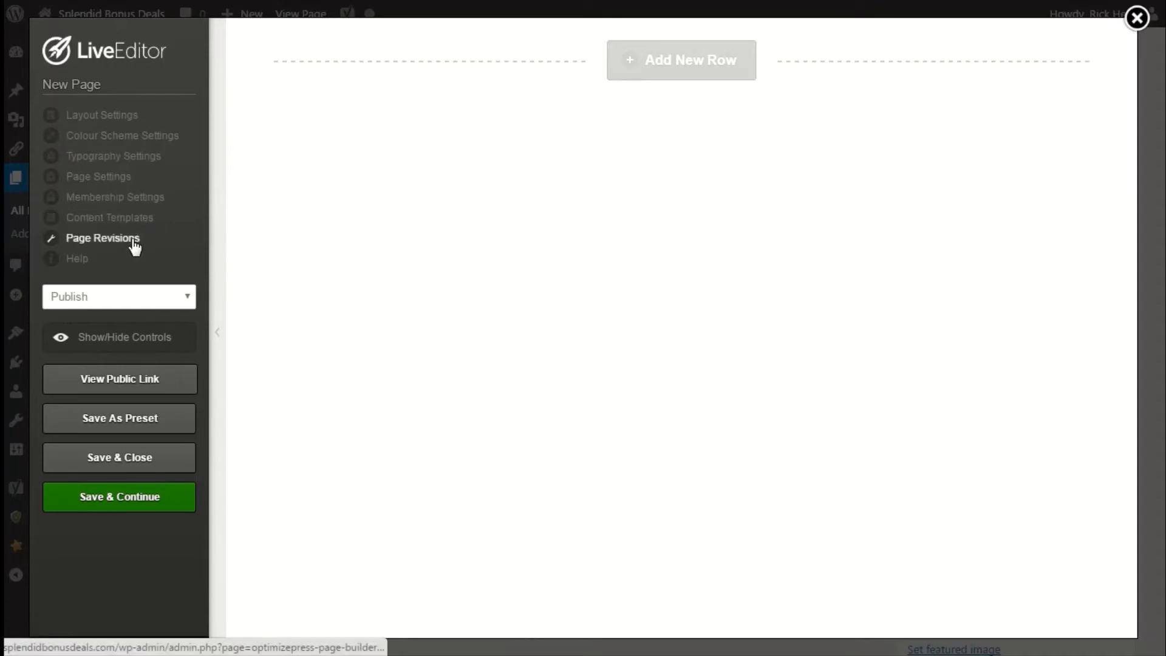
pyautogui.click(104, 300)
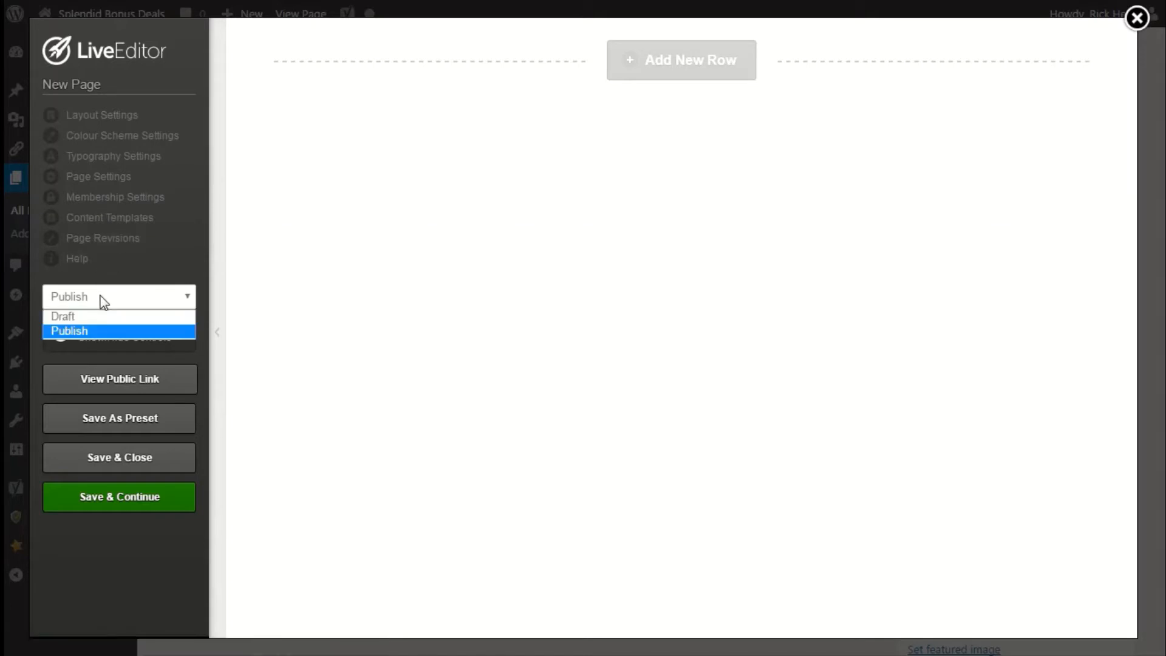
pyautogui.click(98, 316)
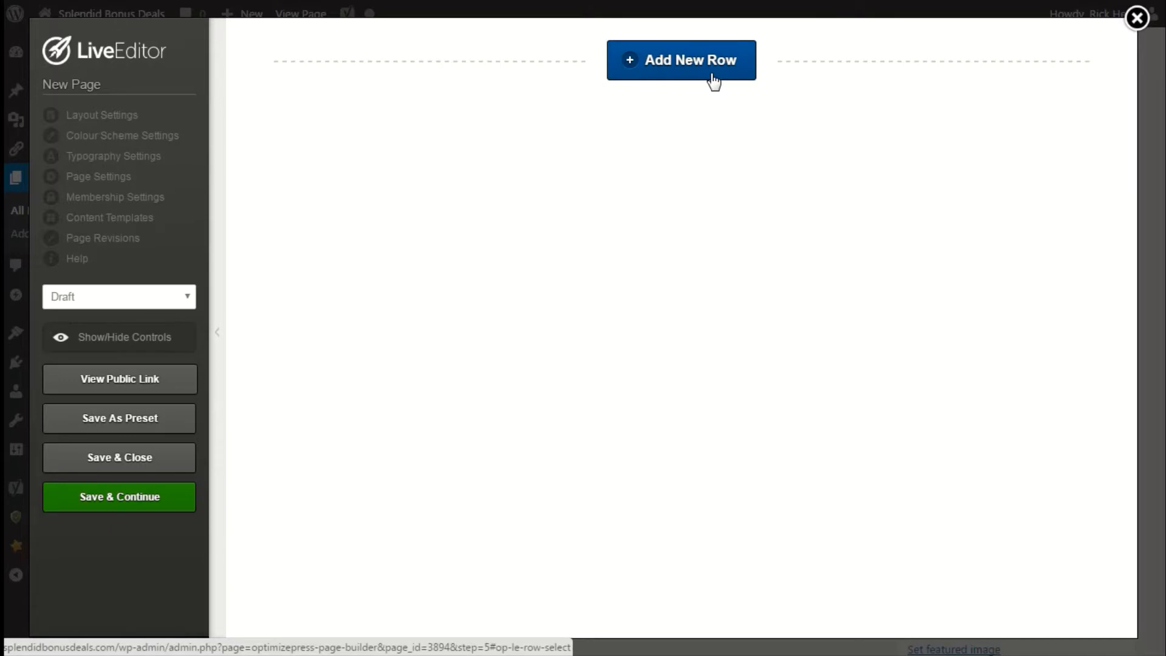
# Add a new 1 Column row to the page.
pyautogui.click(714, 81)
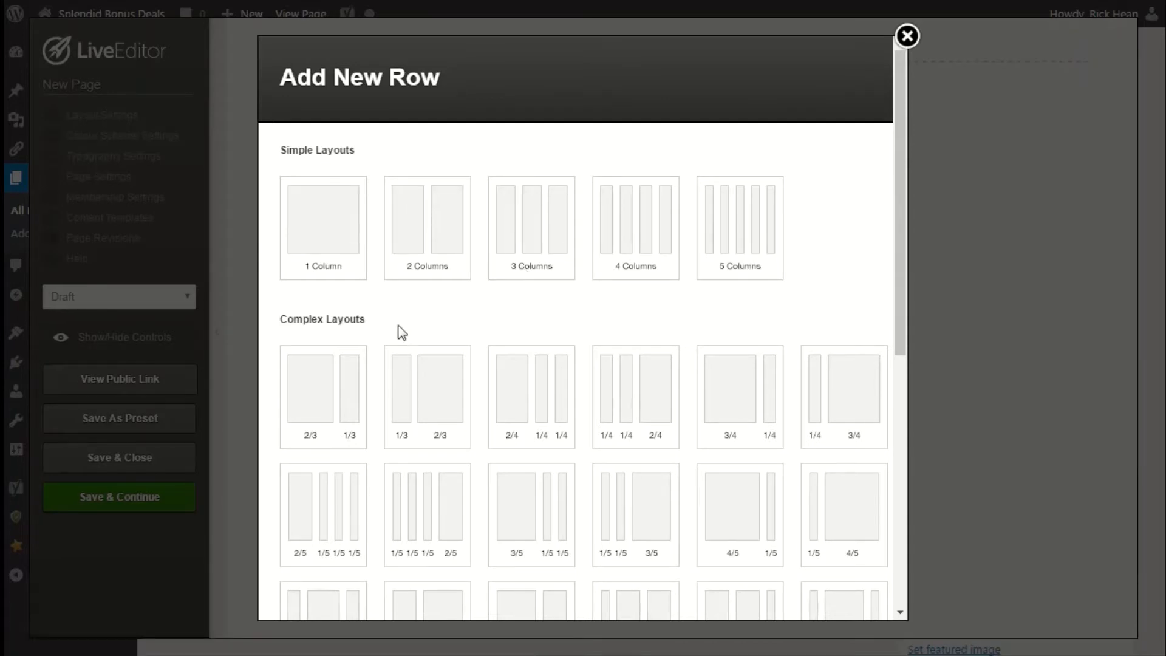
pyautogui.scroll(-8, 399, 331)
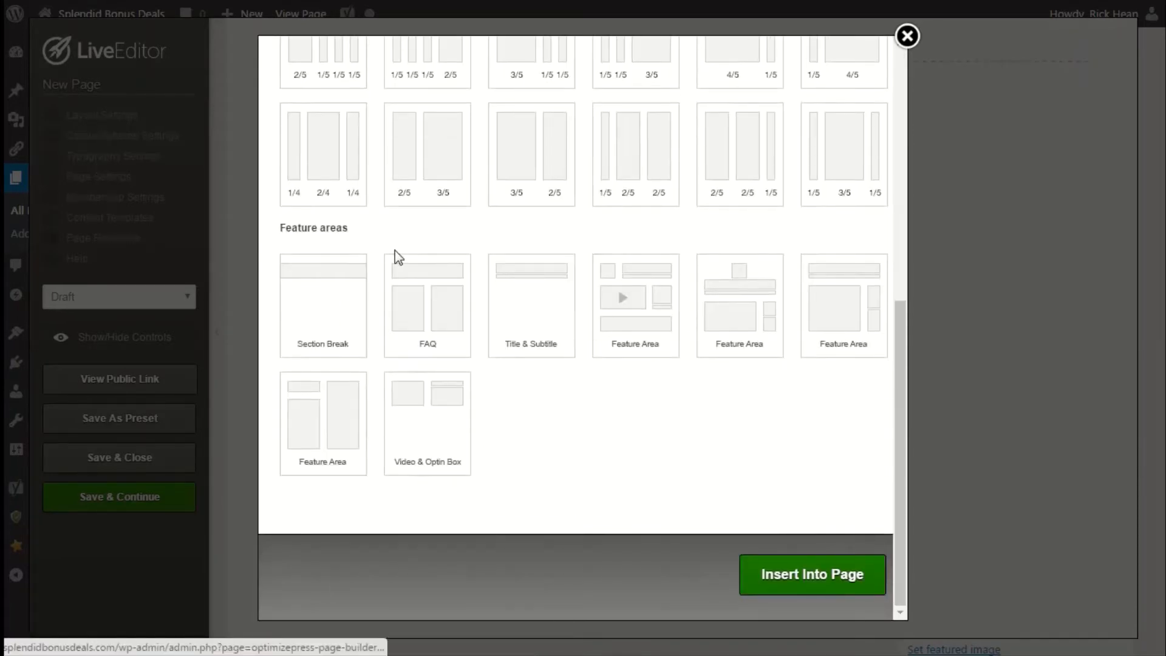
pyautogui.scroll(8, 395, 255)
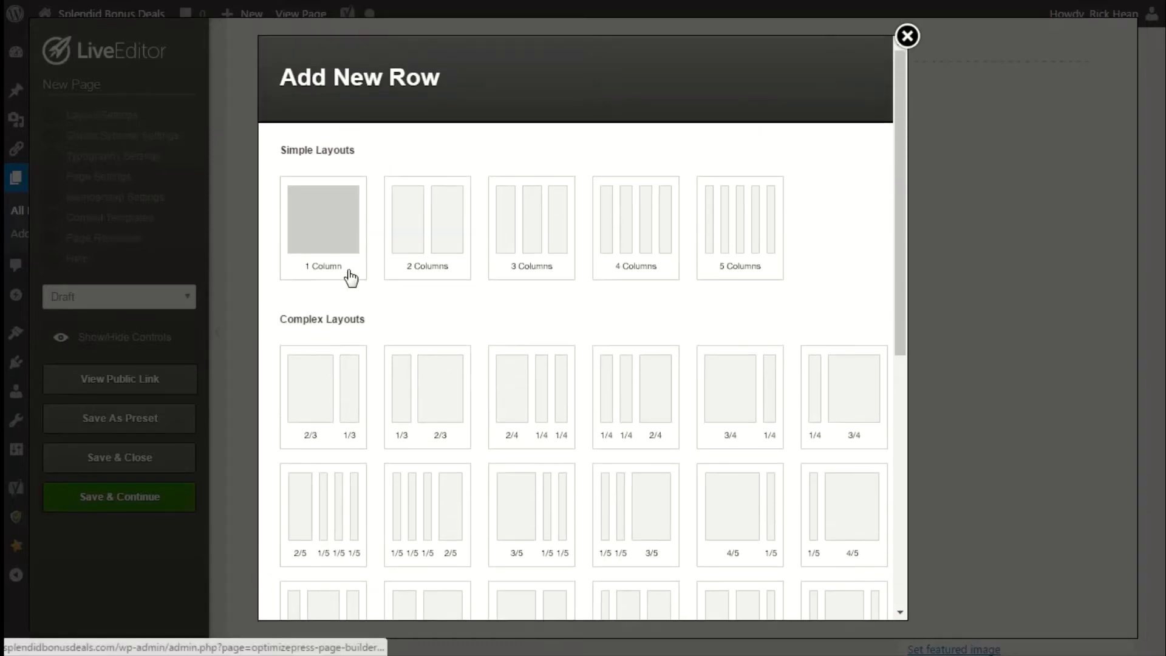
pyautogui.click(328, 242)
pyautogui.scroll(-10, 617, 385)
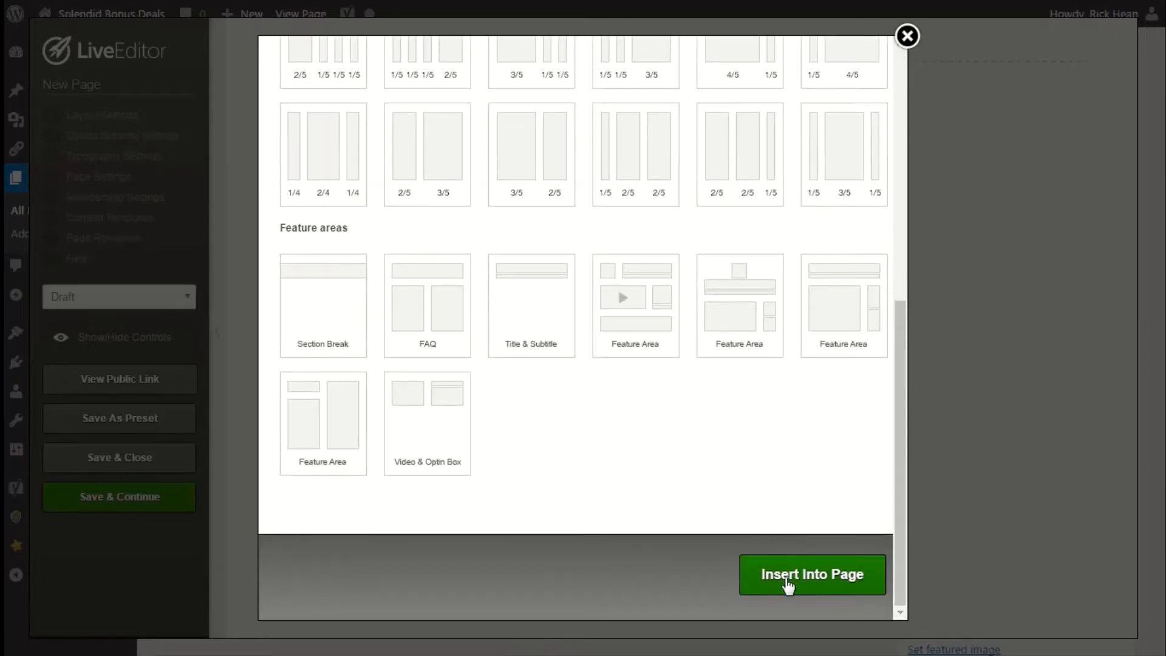
pyautogui.click(787, 580)
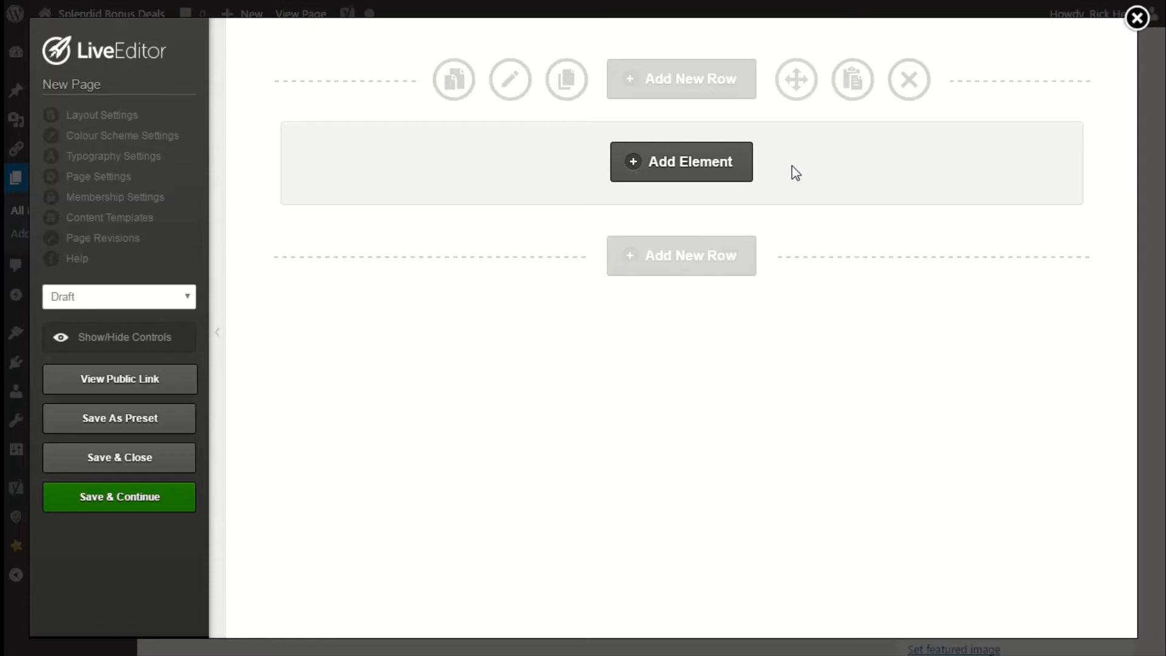
# Add an Images element to the row by searching for image, choosing the first image style.
pyautogui.click(705, 172)
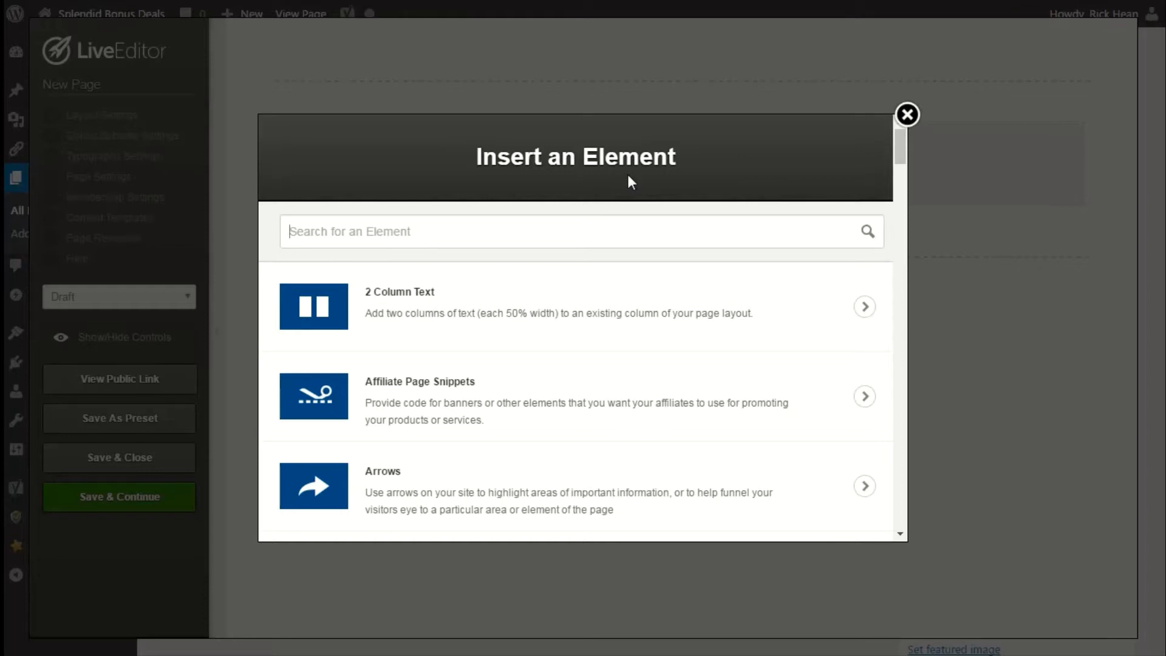
pyautogui.write('image')
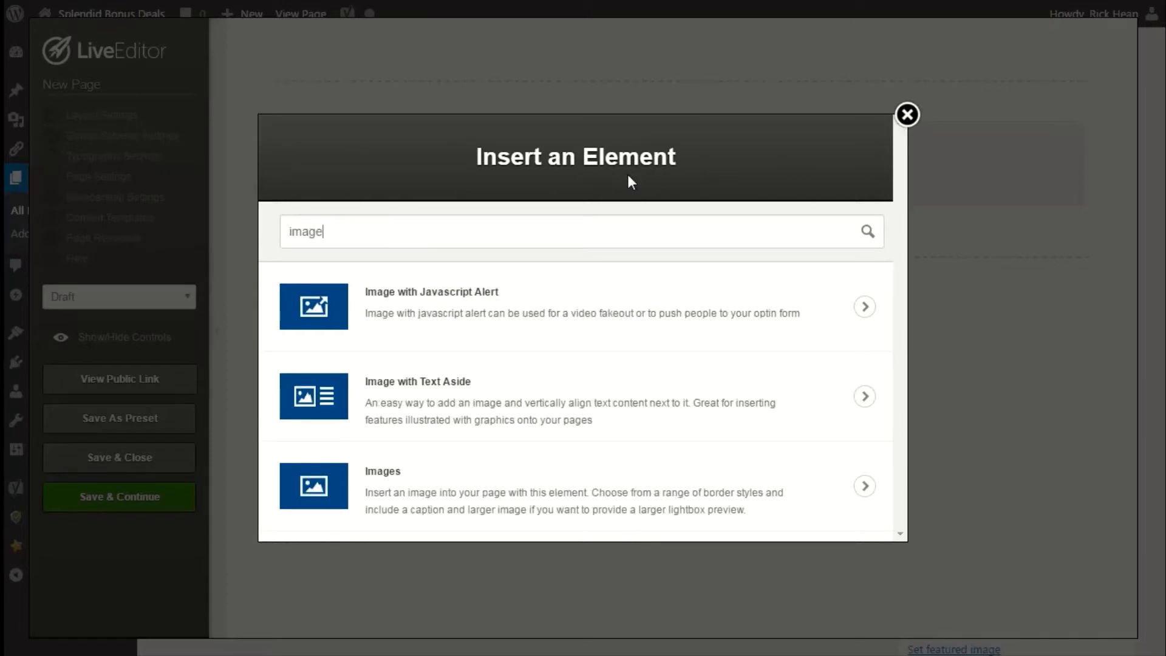
pyautogui.click(522, 493)
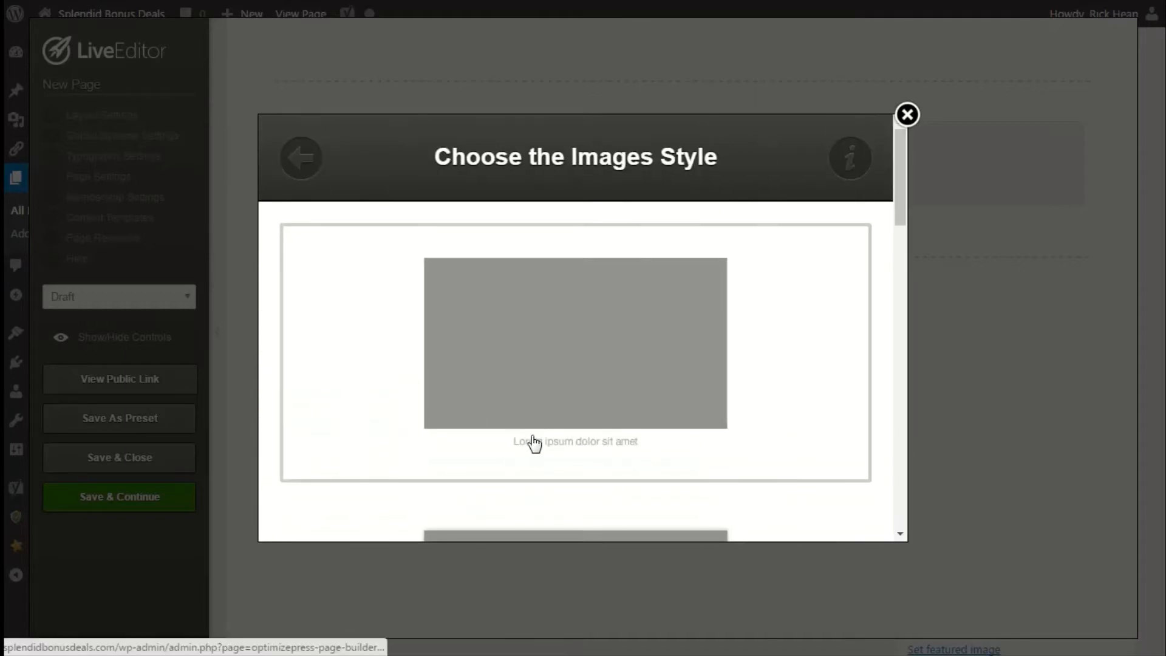
pyautogui.scroll(-3, 537, 416)
pyautogui.scroll(2, 538, 416)
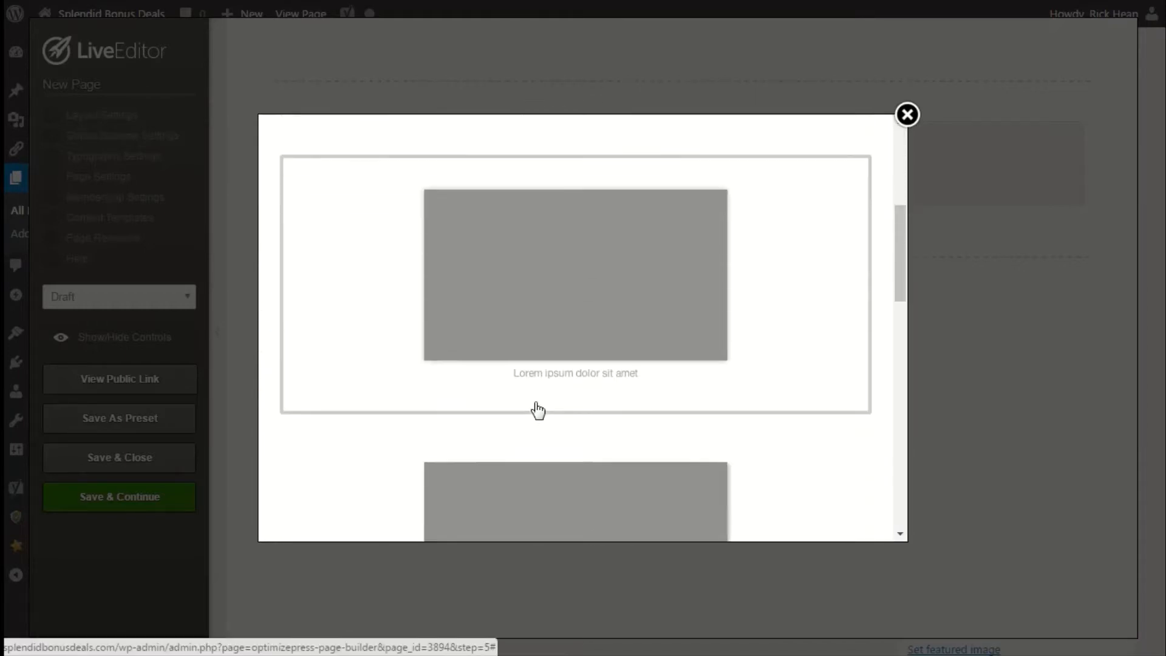
pyautogui.scroll(-4, 537, 413)
pyautogui.scroll(-4, 538, 412)
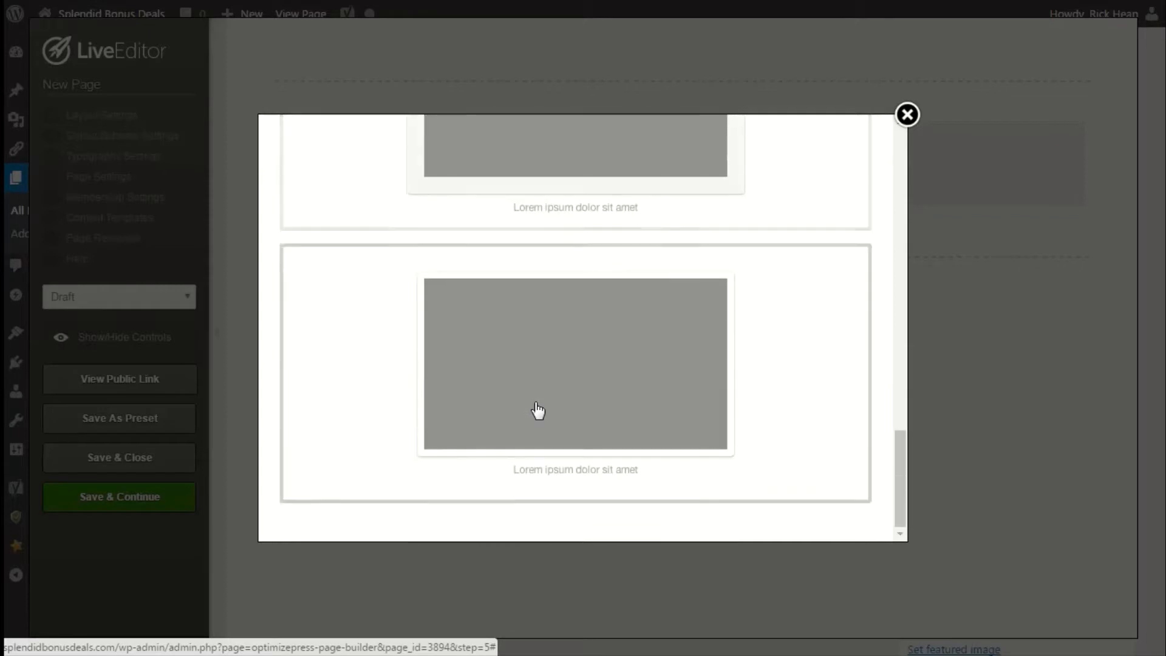
pyautogui.scroll(4, 537, 411)
pyautogui.scroll(3, 537, 411)
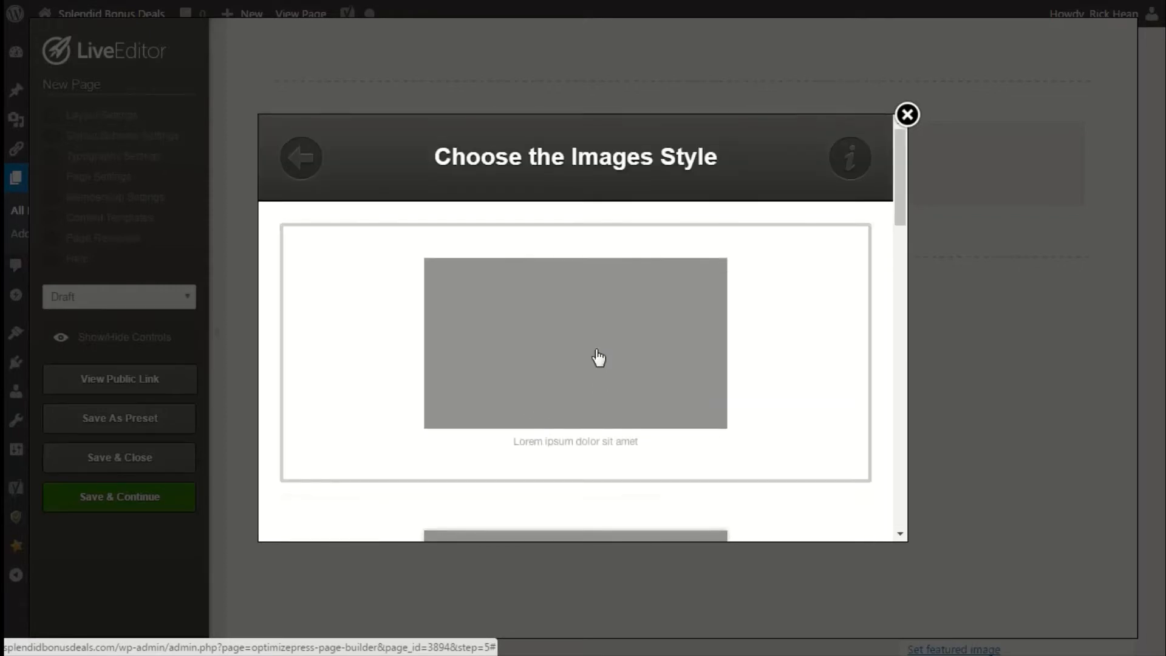
pyautogui.click(595, 353)
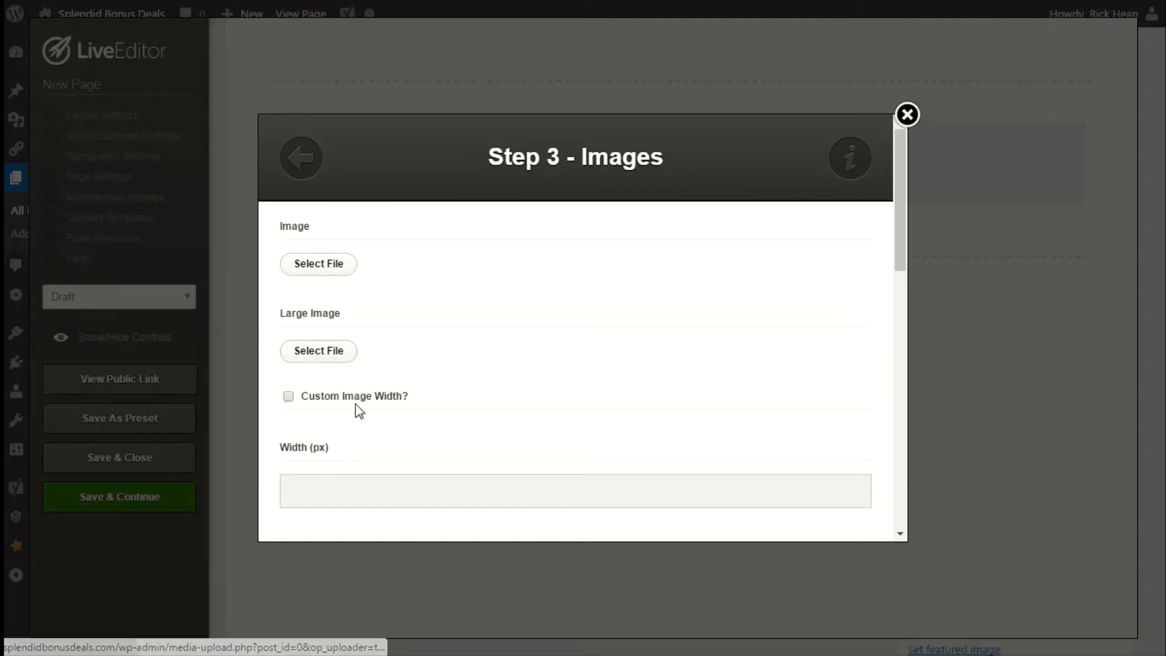
# Scroll through the Images element settings to review its fields and options.
pyautogui.scroll(-3, 361, 403)
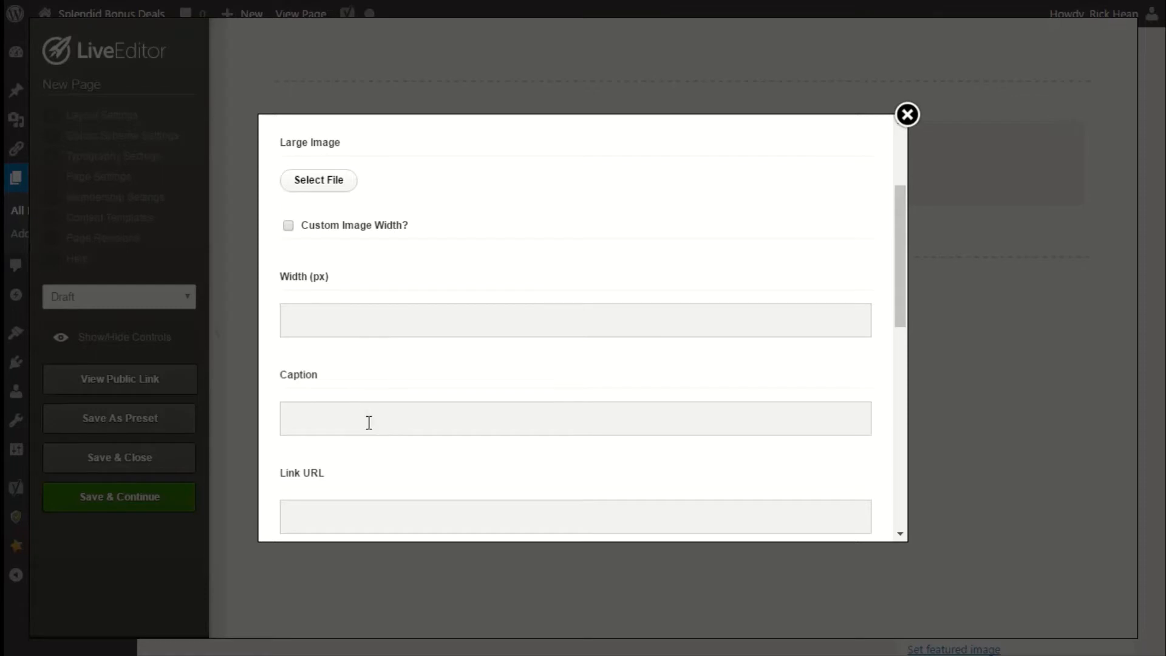
pyautogui.scroll(-3, 367, 421)
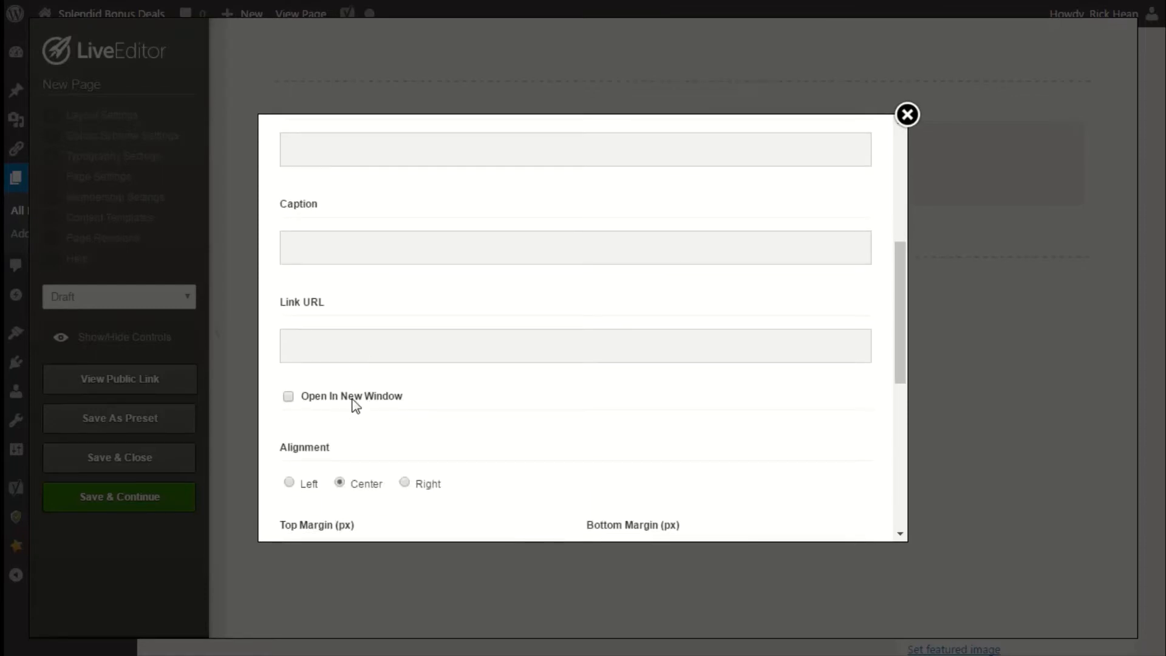
pyautogui.scroll(-2, 355, 405)
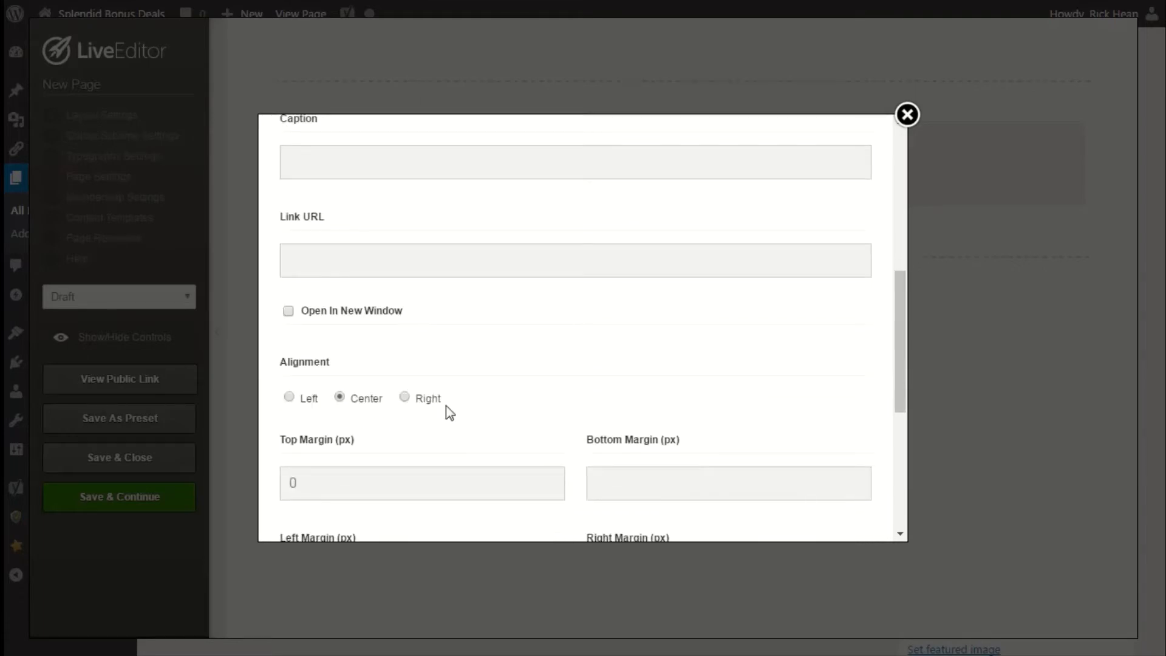
pyautogui.scroll(-6, 473, 474)
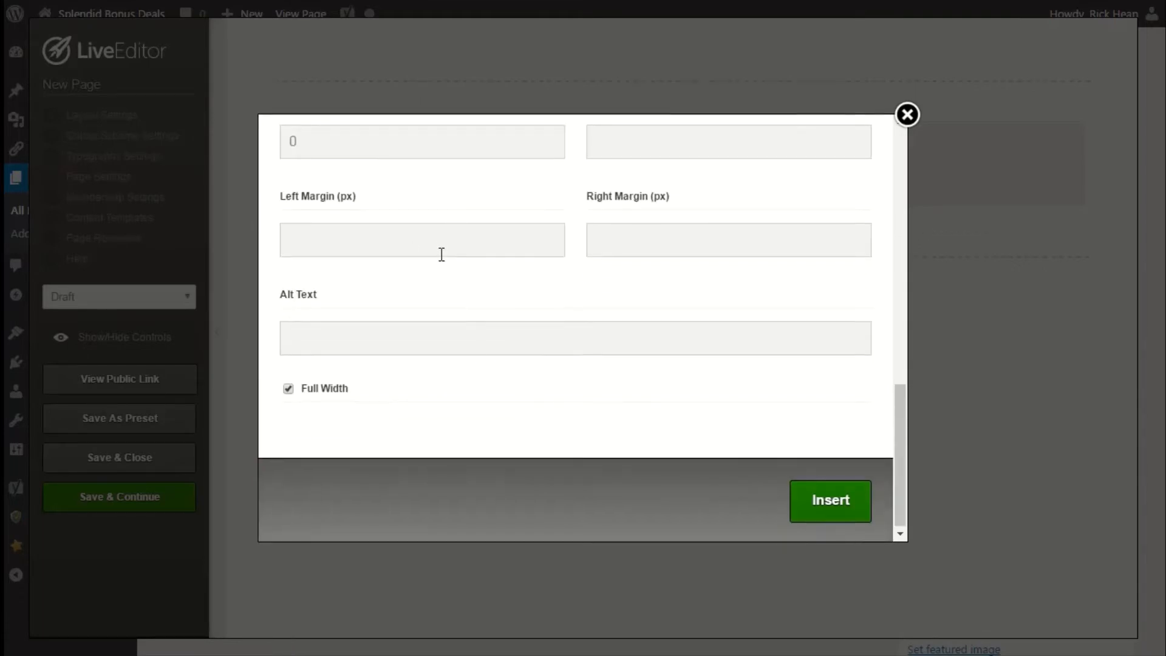
pyautogui.scroll(2, 389, 328)
pyautogui.scroll(-2, 335, 419)
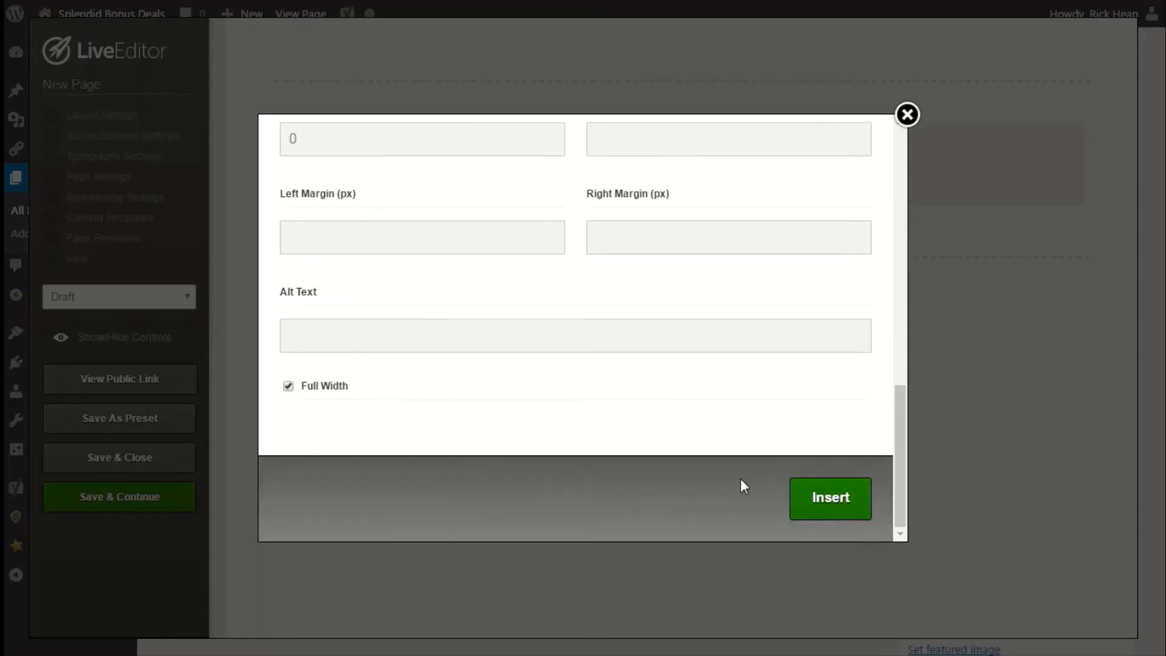
pyautogui.scroll(10, 692, 445)
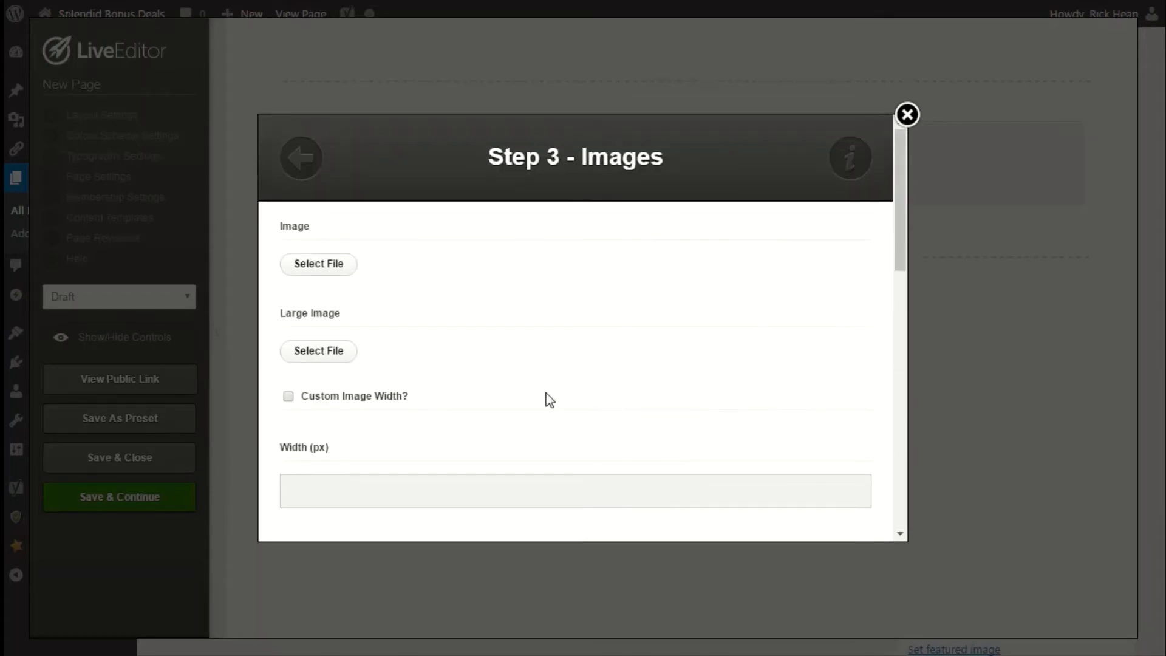
# Open the image file picker and browse its From URL, Media Library and From Computer sources.
pyautogui.click(342, 270)
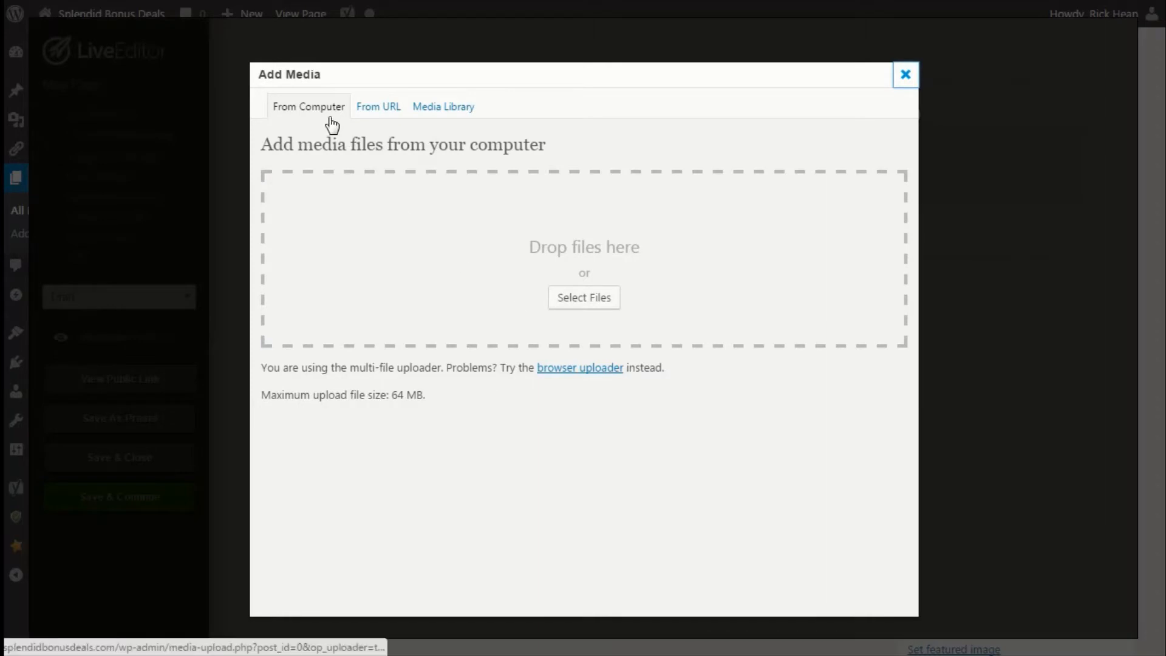
pyautogui.click(372, 111)
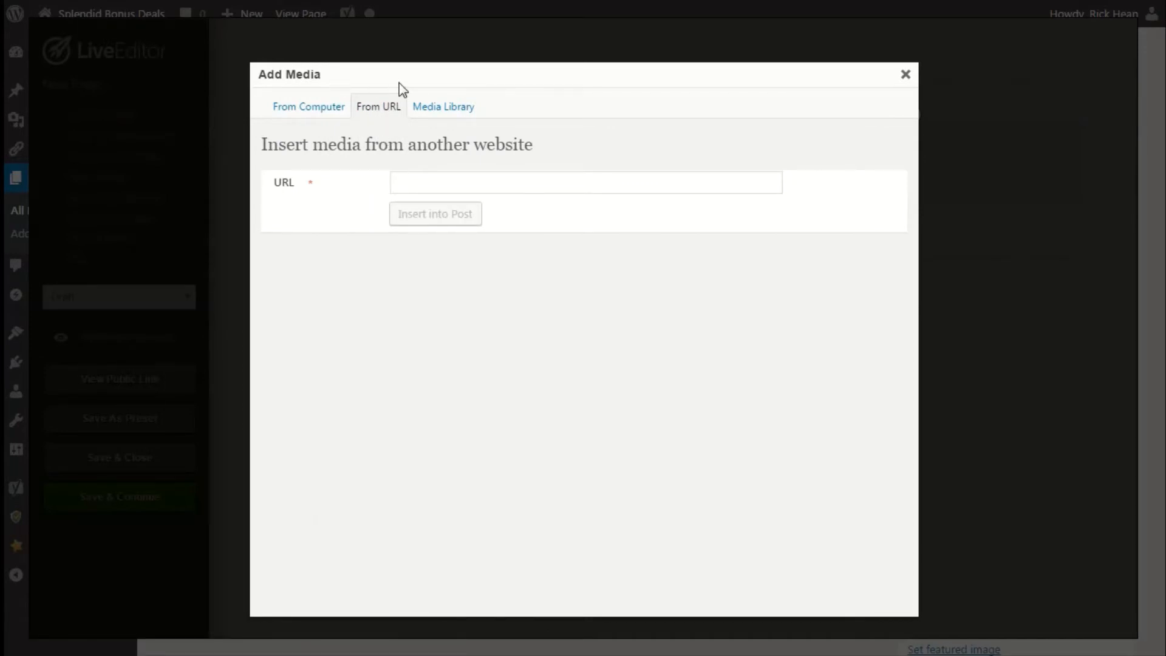
pyautogui.click(432, 112)
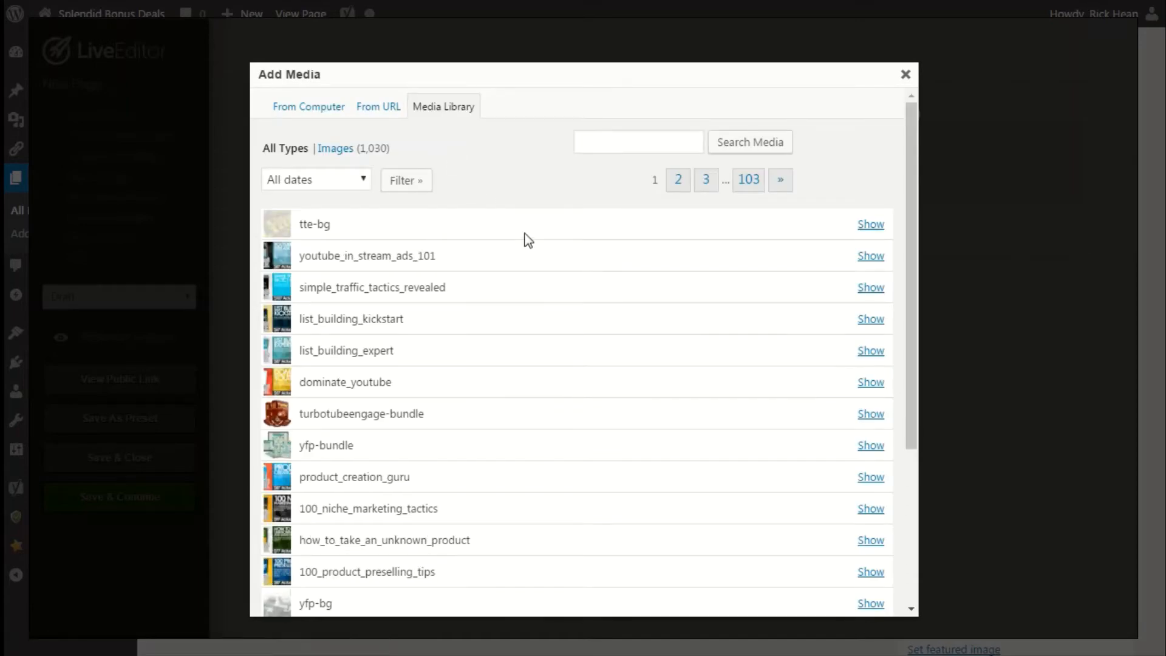
pyautogui.click(296, 117)
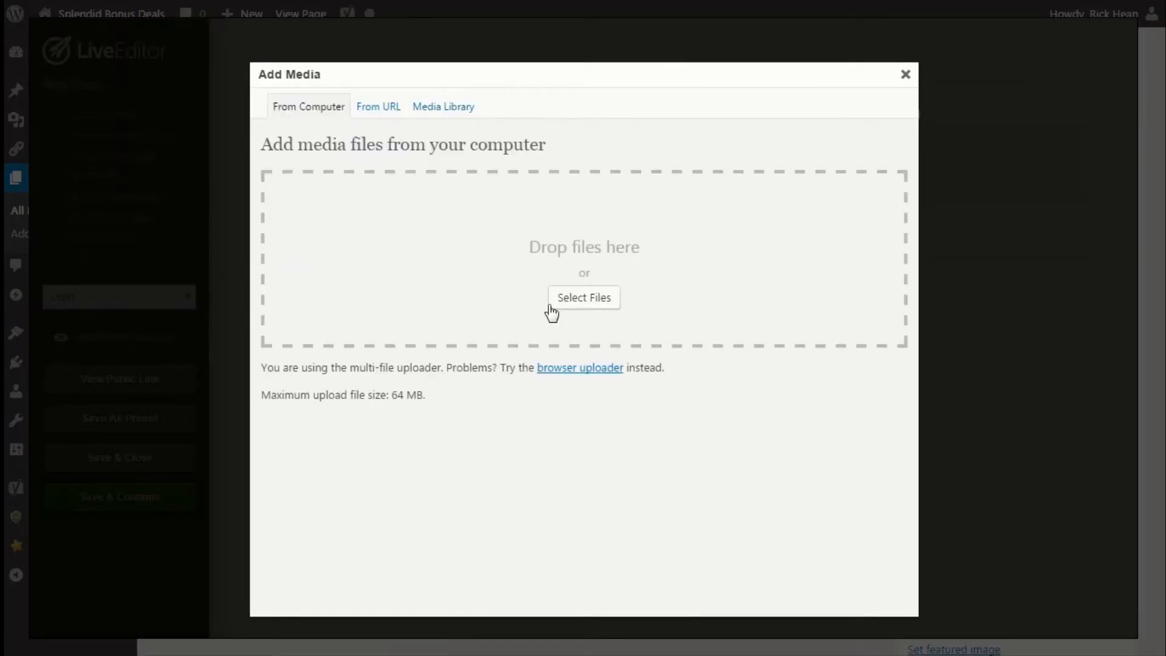
# Upload image1 from the Desktop through the From Computer file picker.
pyautogui.click(557, 303)
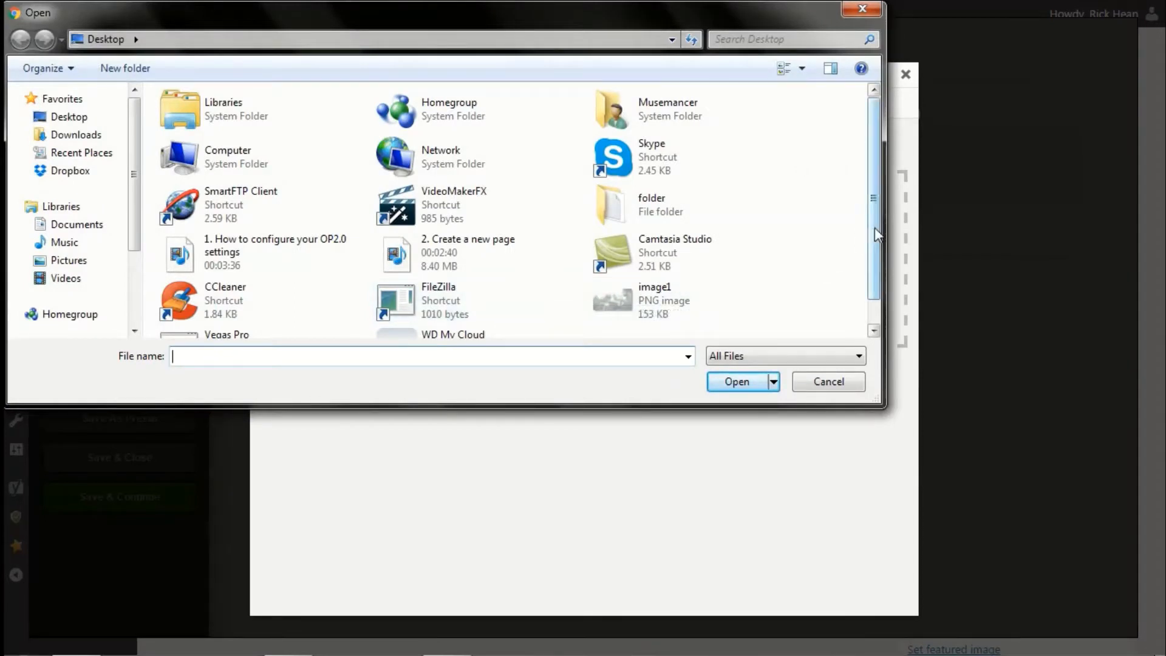
pyautogui.moveTo(875, 227); pyautogui.dragTo(872, 260)
pyautogui.click(648, 258)
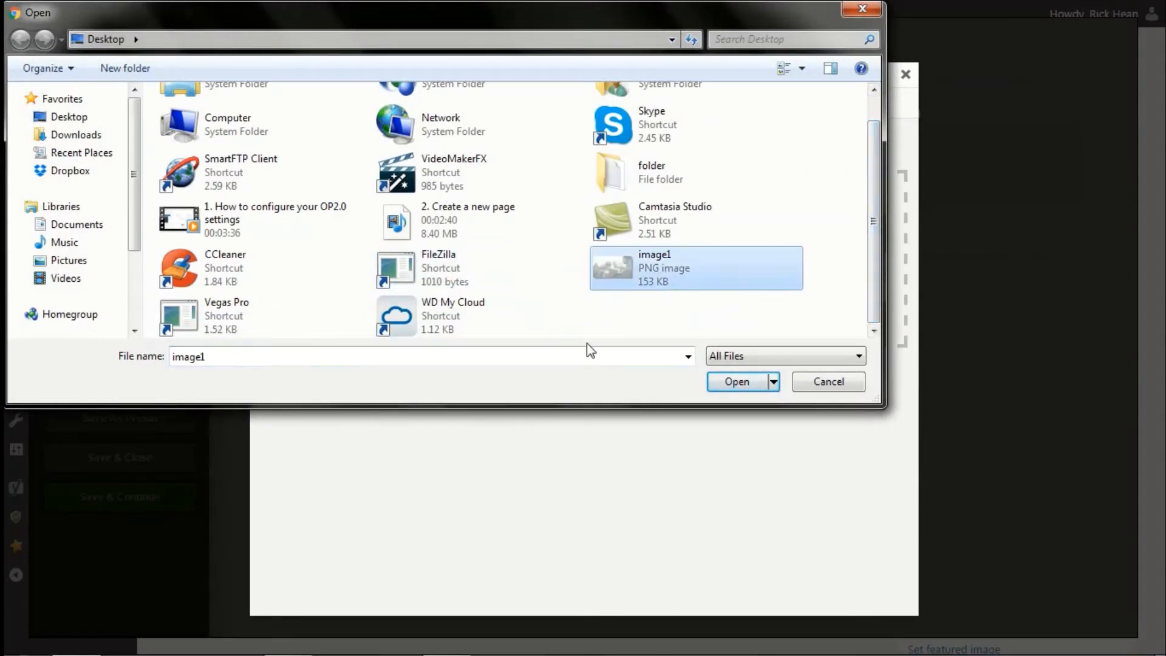
pyautogui.click(737, 383)
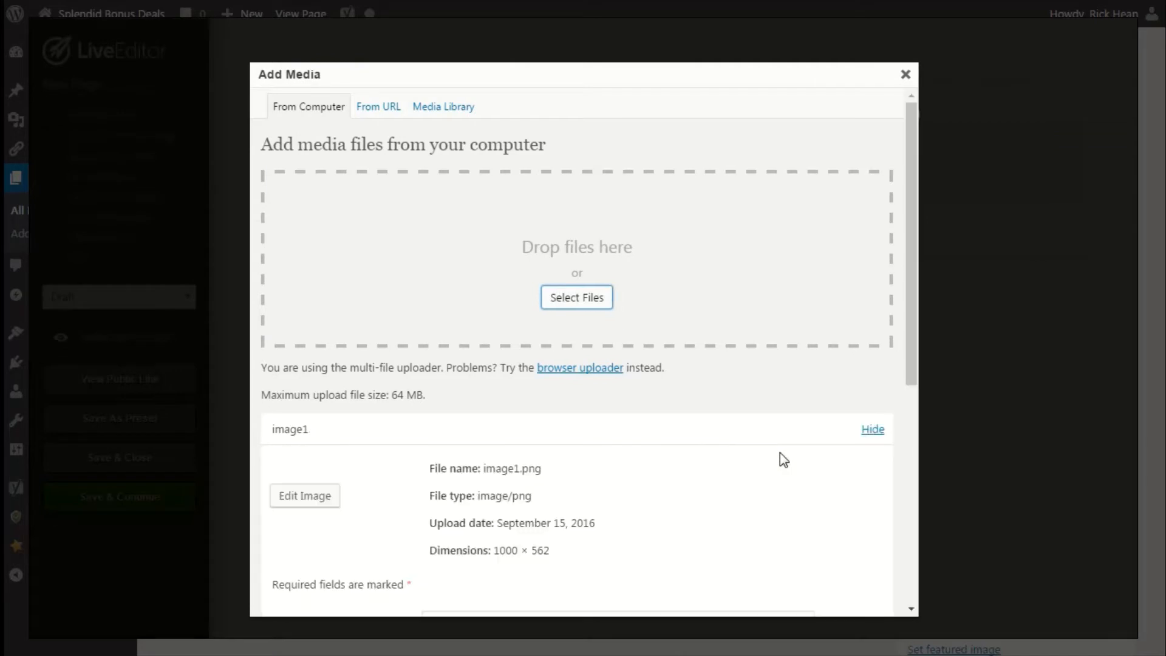
# Insert the uploaded image1 at Full Size with center alignment.
pyautogui.scroll(-4, 698, 464)
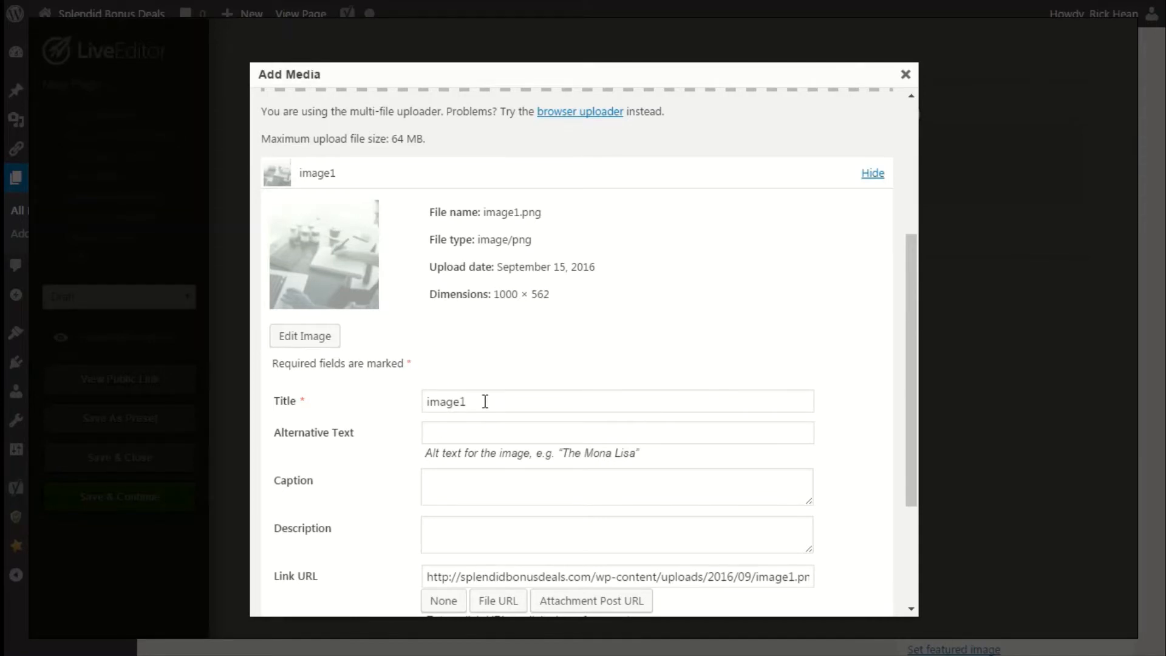
pyautogui.moveTo(484, 402); pyautogui.dragTo(383, 415)
pyautogui.scroll(-1, 411, 446)
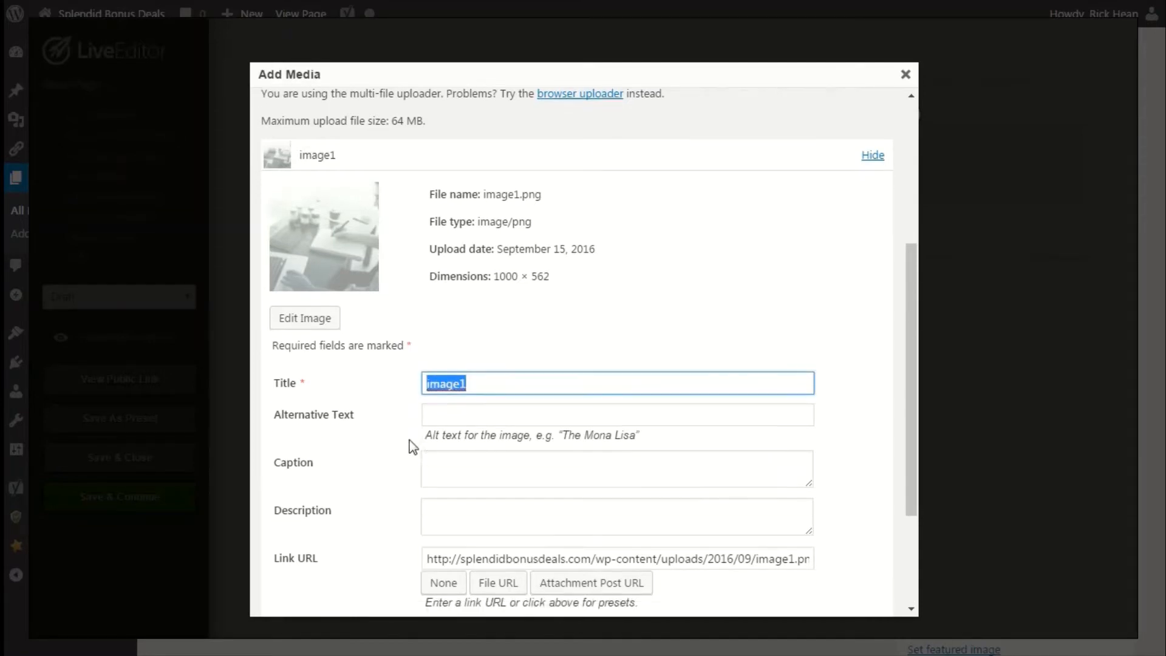
pyautogui.click(458, 347)
pyautogui.click(454, 389)
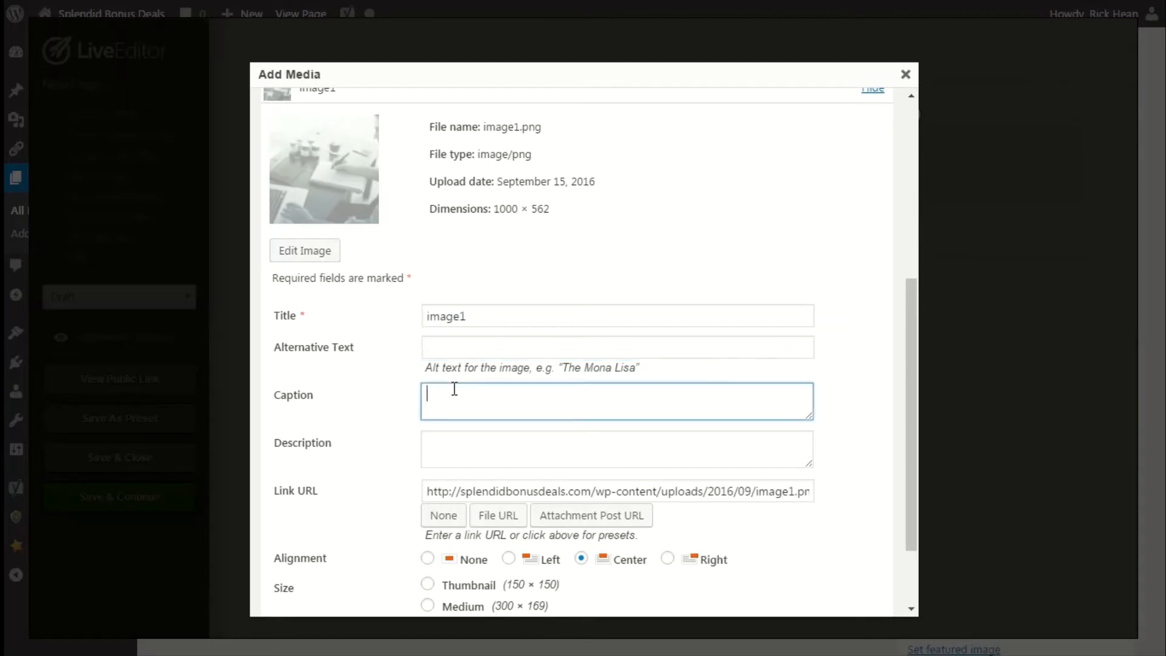
pyautogui.click(467, 450)
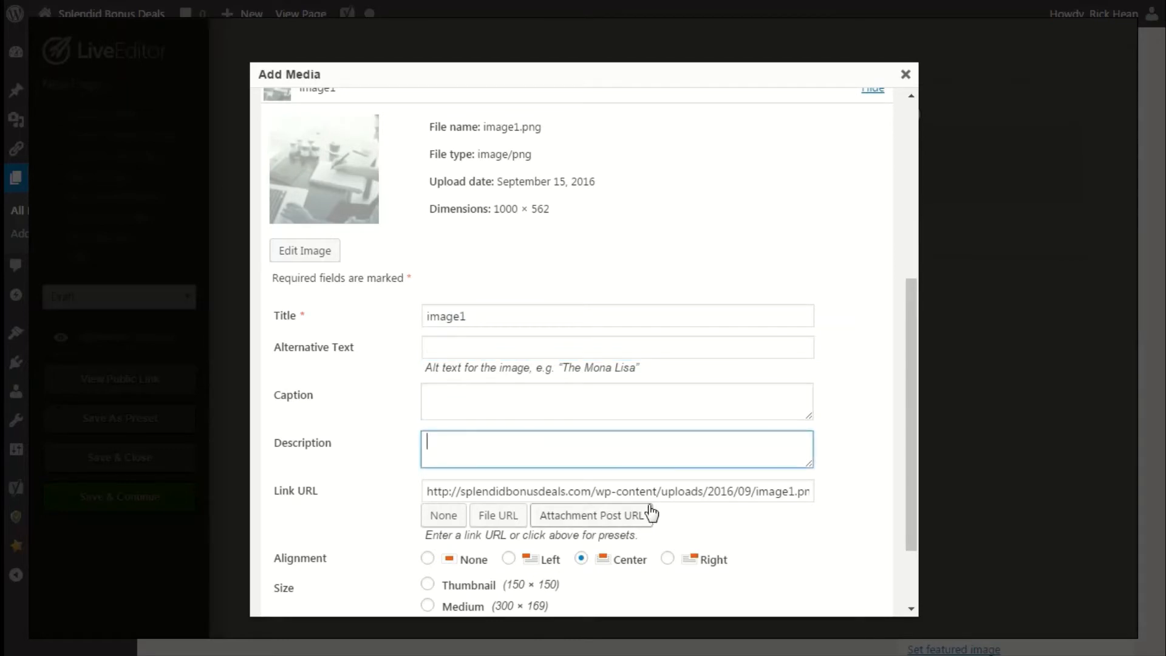
pyautogui.scroll(-1, 379, 511)
pyautogui.scroll(-1, 376, 505)
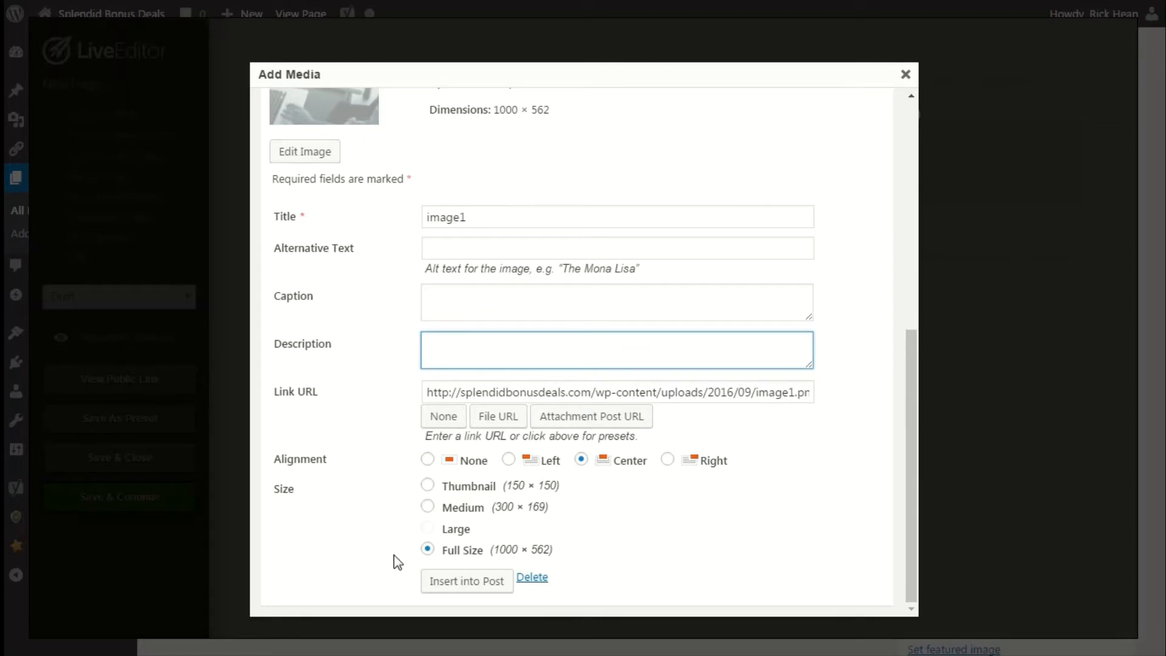
pyautogui.click(457, 586)
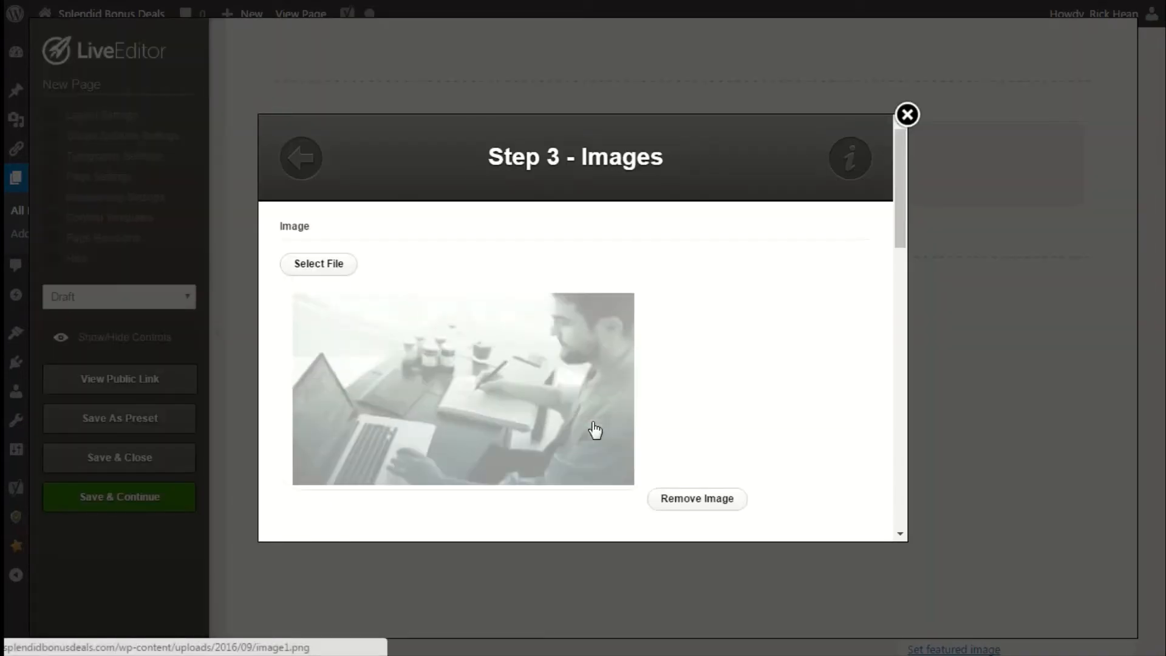
# Insert the Images element with the chosen image into the row.
pyautogui.scroll(-10, 596, 389)
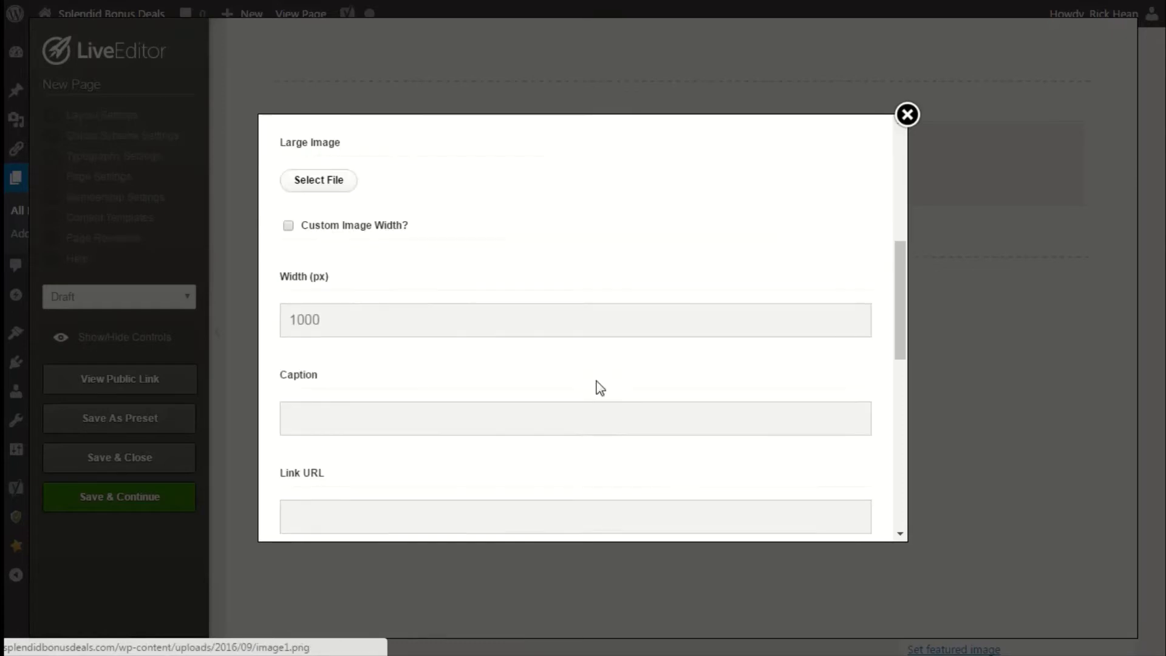
pyautogui.scroll(-1, 596, 387)
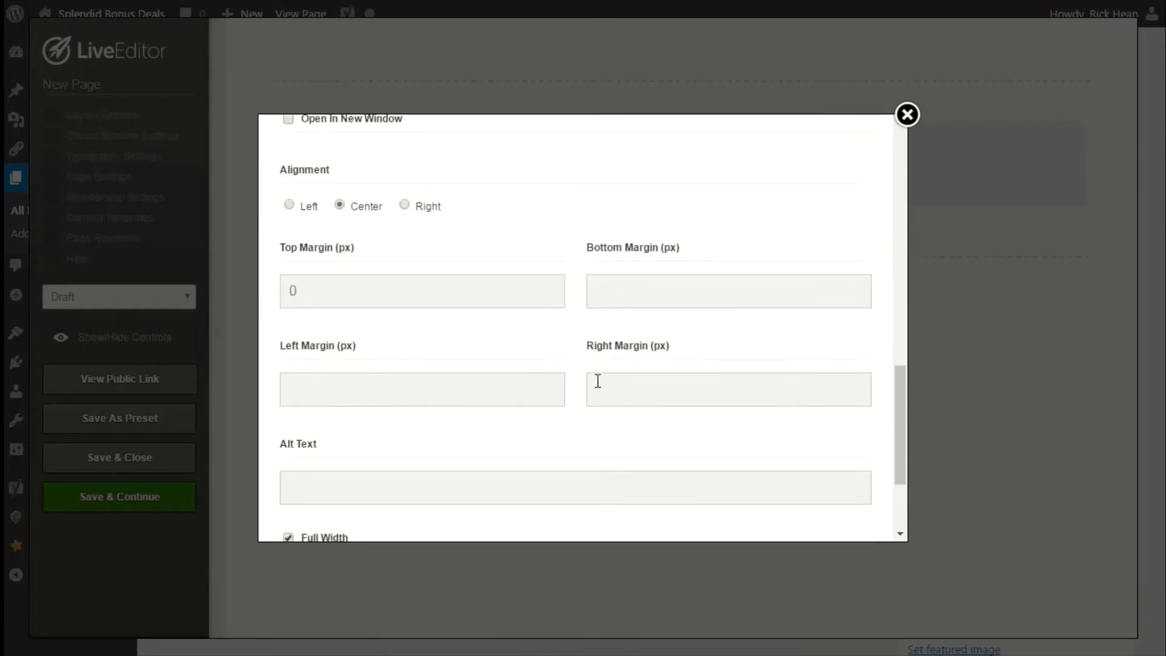
pyautogui.scroll(-3, 596, 387)
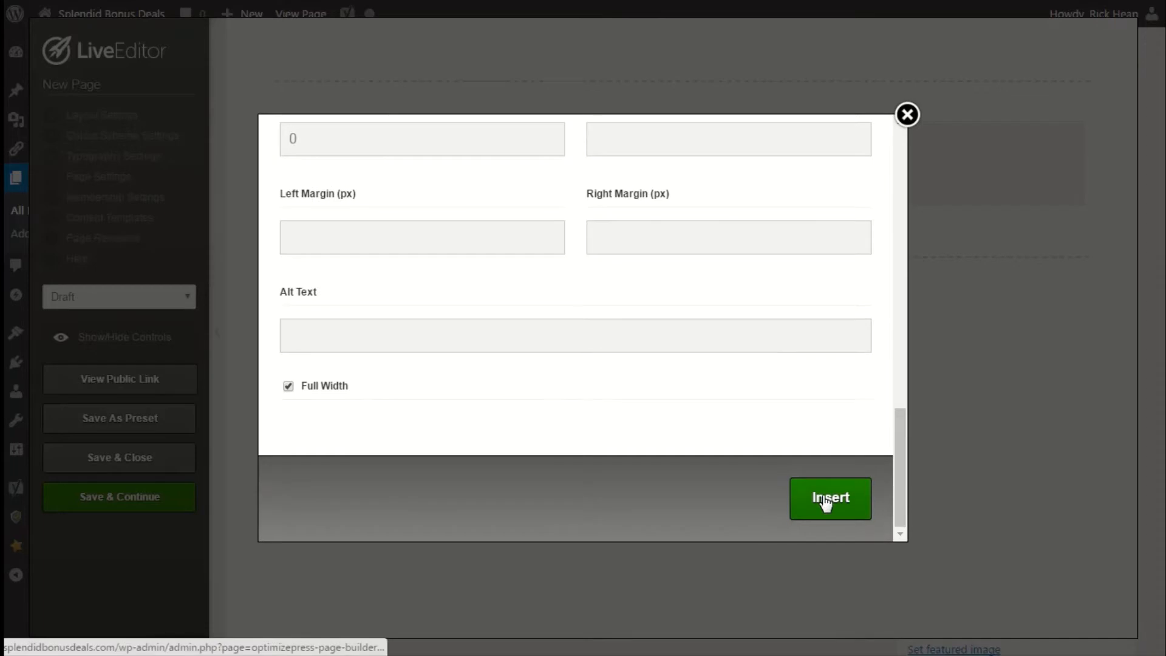
pyautogui.click(826, 503)
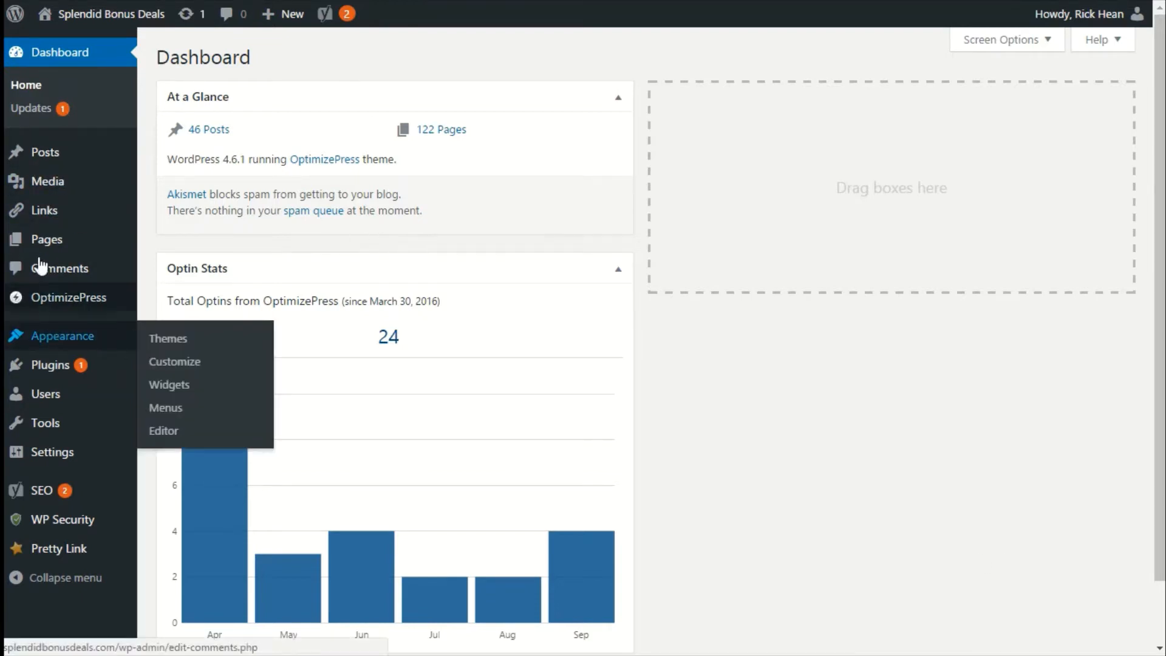
# Open the New Page draft in LiveEditor from the Pages list.
pyautogui.moveTo(40, 250)
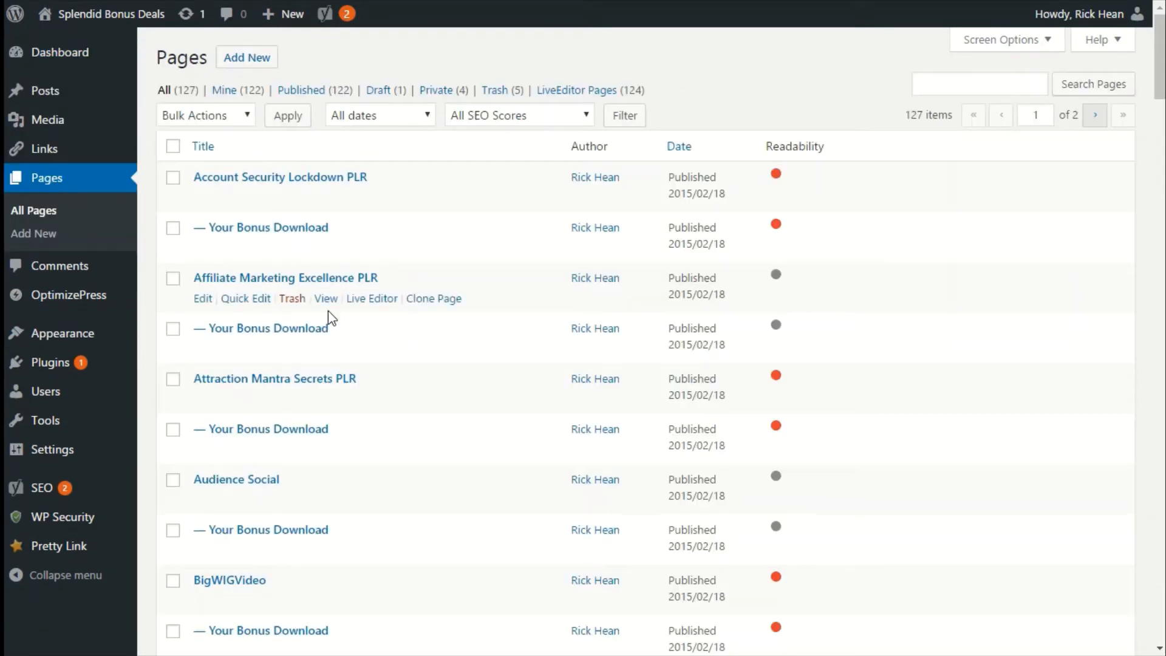
pyautogui.scroll(-20, 388, 396)
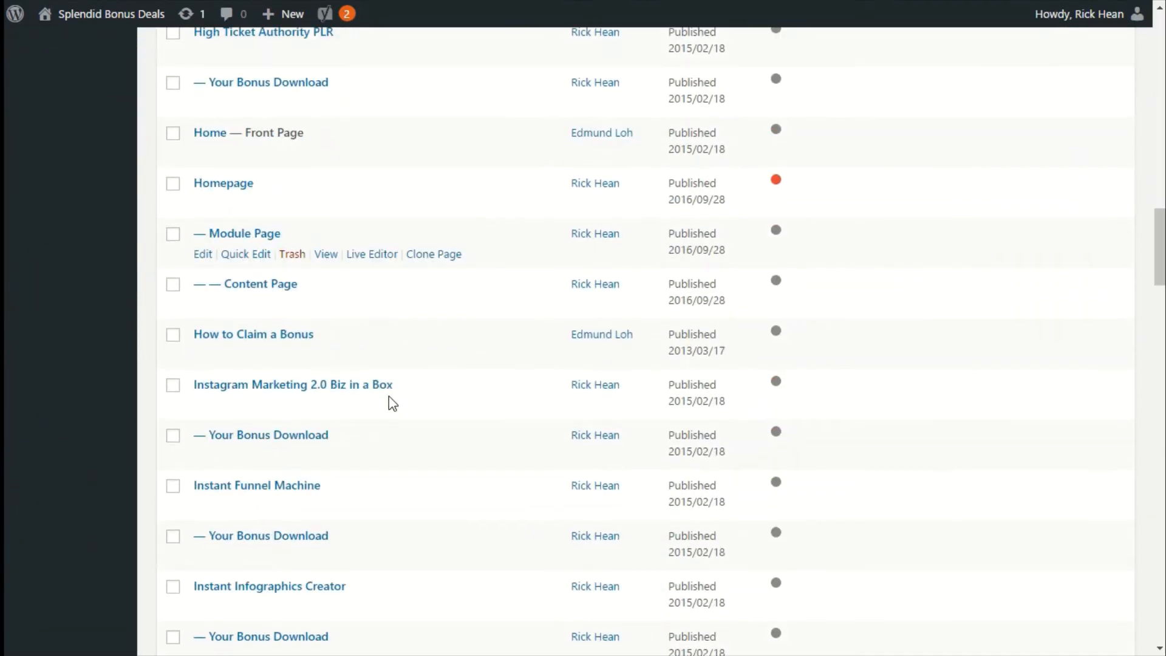
pyautogui.scroll(-15, 425, 505)
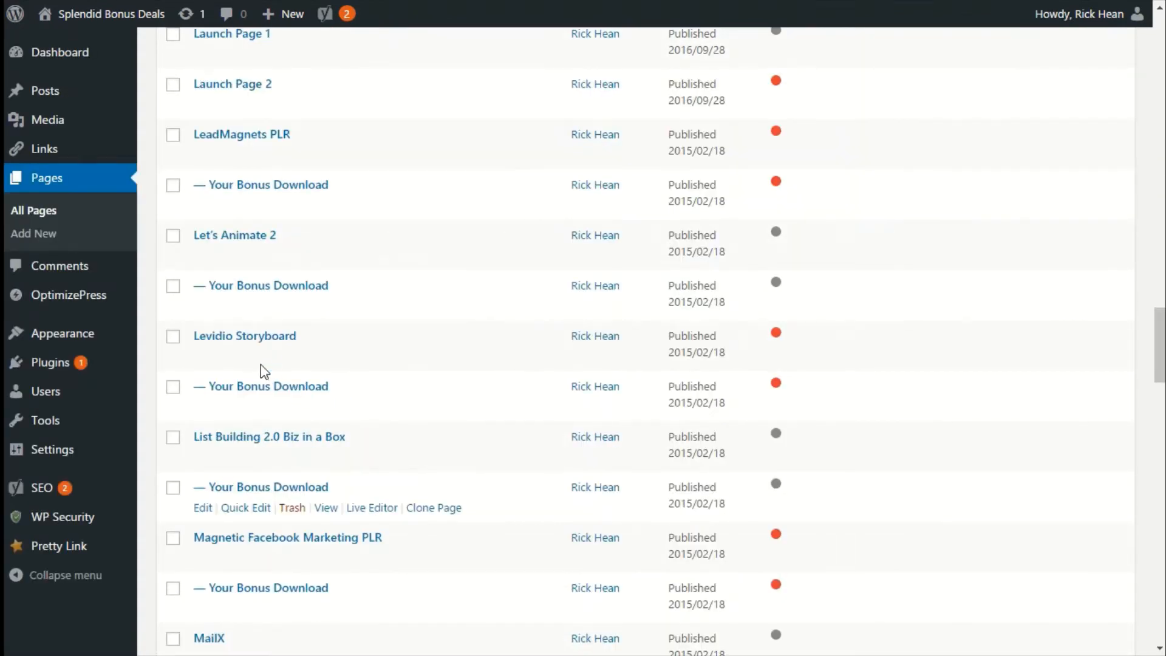
pyautogui.scroll(-10, 261, 376)
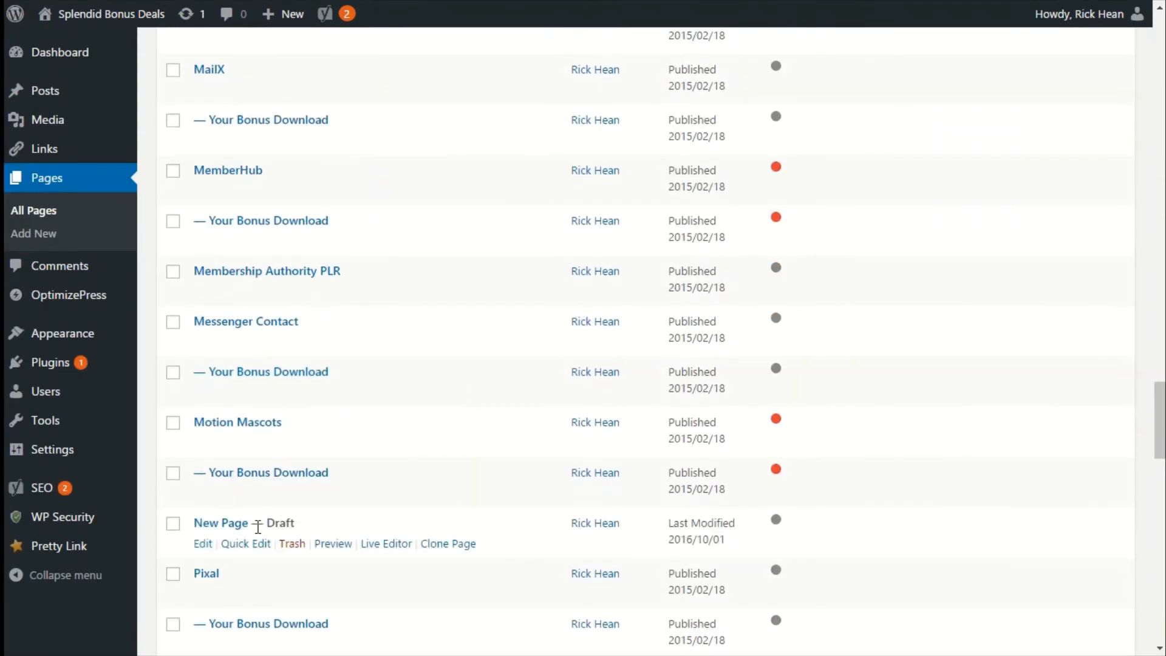
pyautogui.click(394, 547)
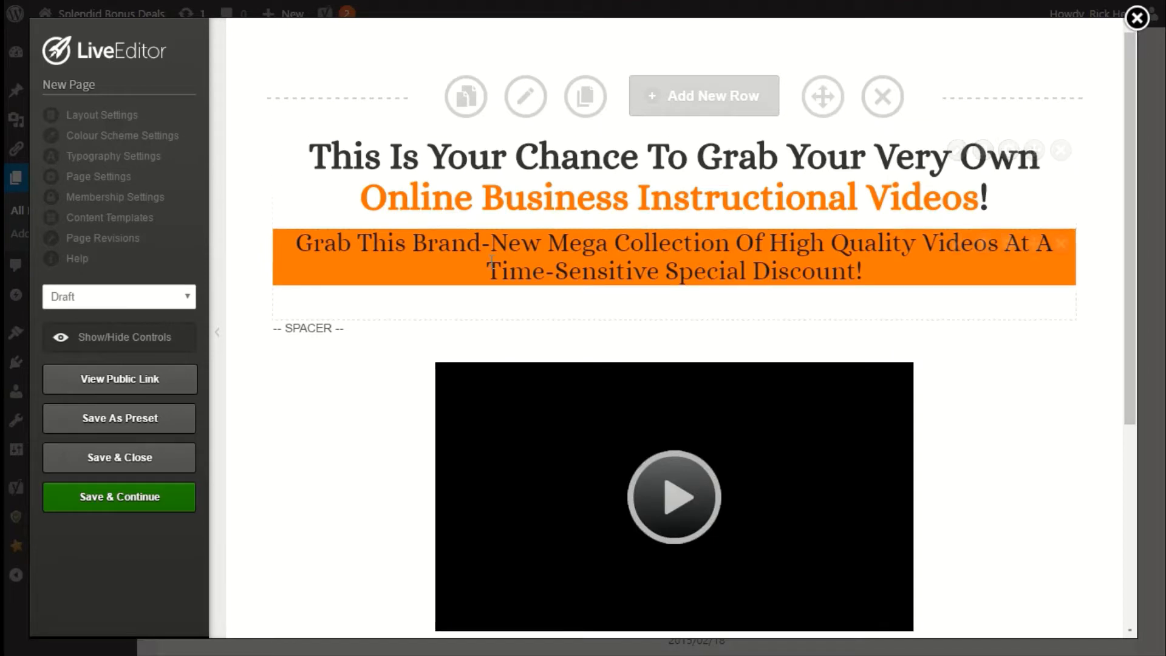
# Turn on Header & Navigation in the page's Layout Settings.
pyautogui.scroll(-5, 595, 425)
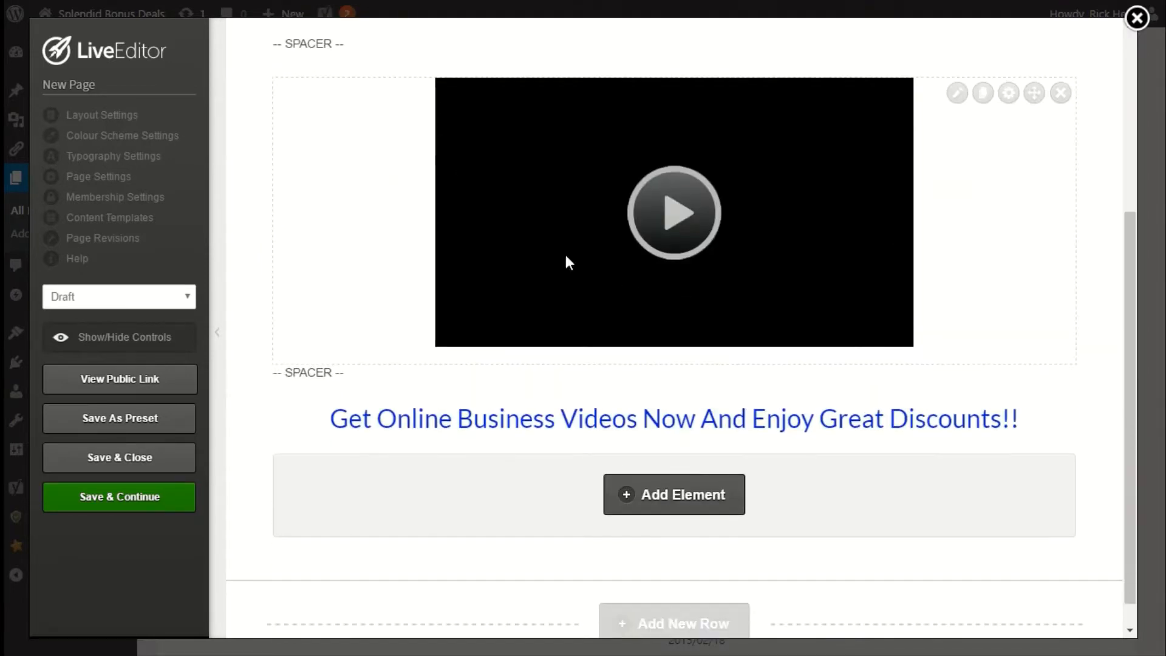
pyautogui.scroll(5, 893, 417)
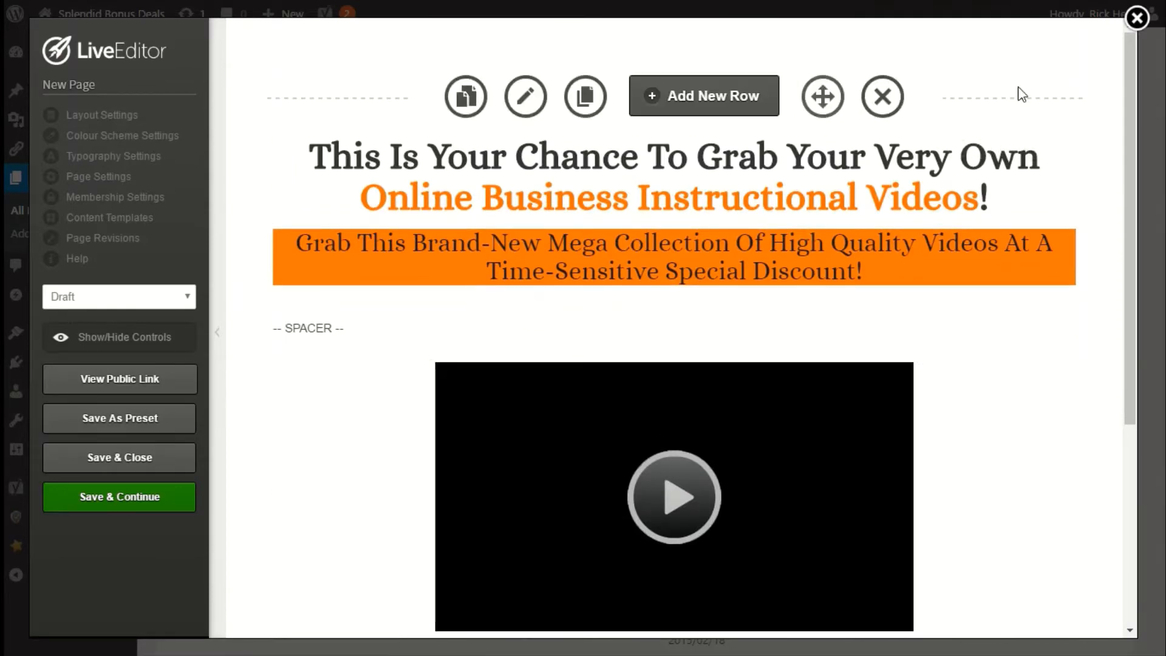
pyautogui.scroll(-5, 700, 510)
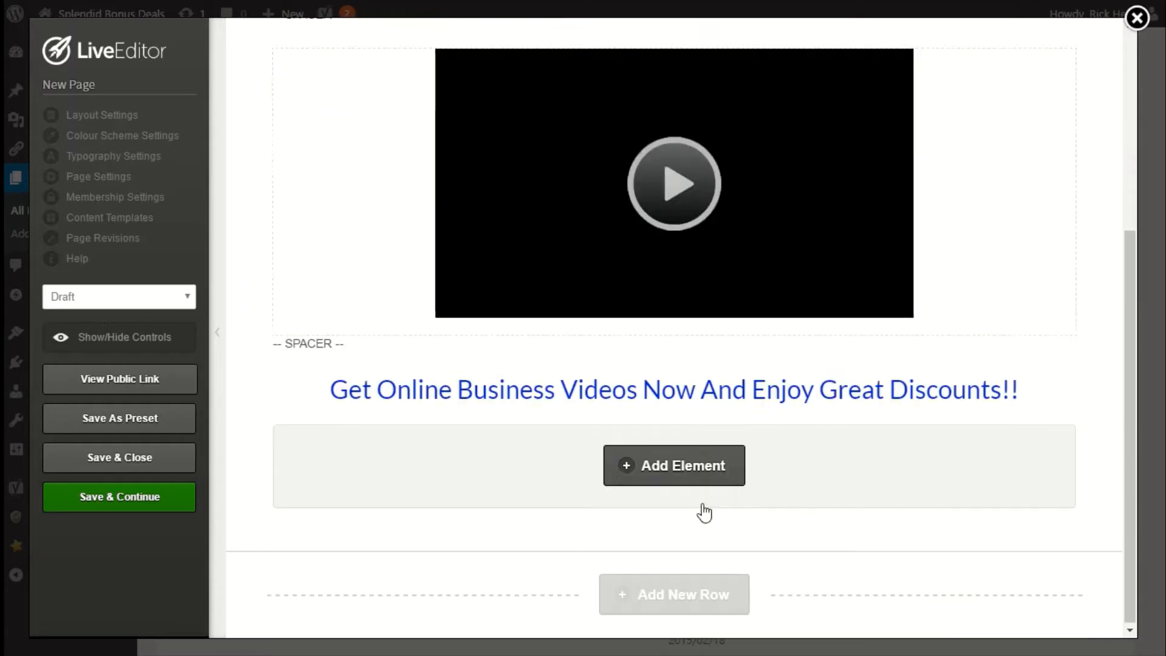
pyautogui.scroll(5, 456, 330)
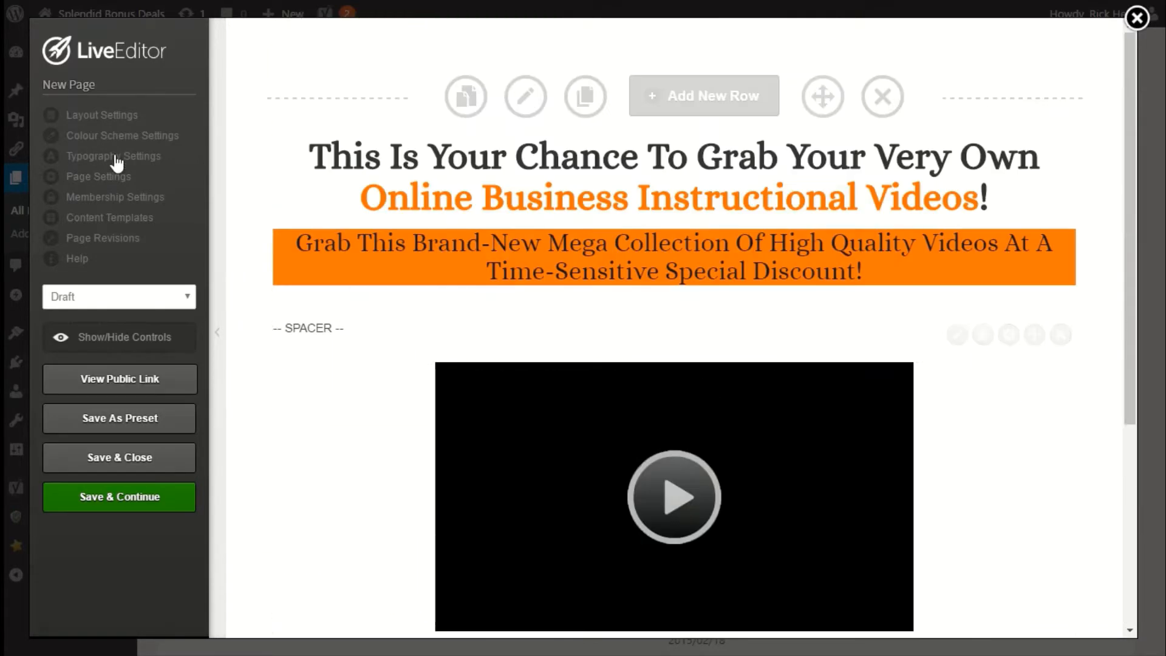
pyautogui.click(99, 119)
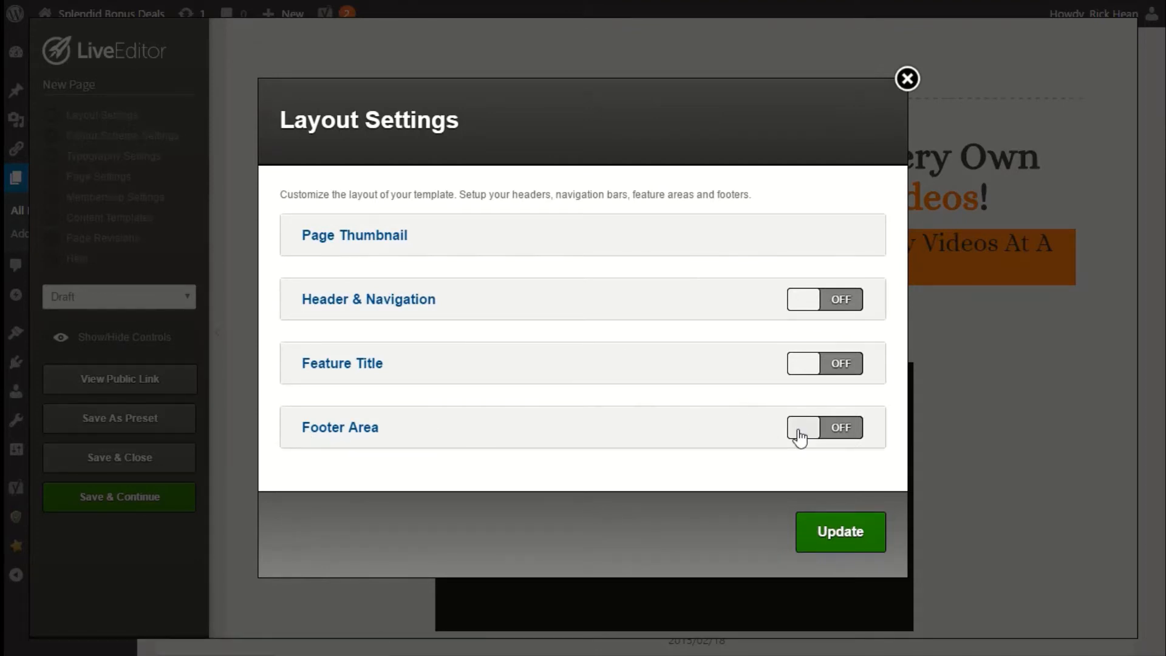
pyautogui.click(829, 303)
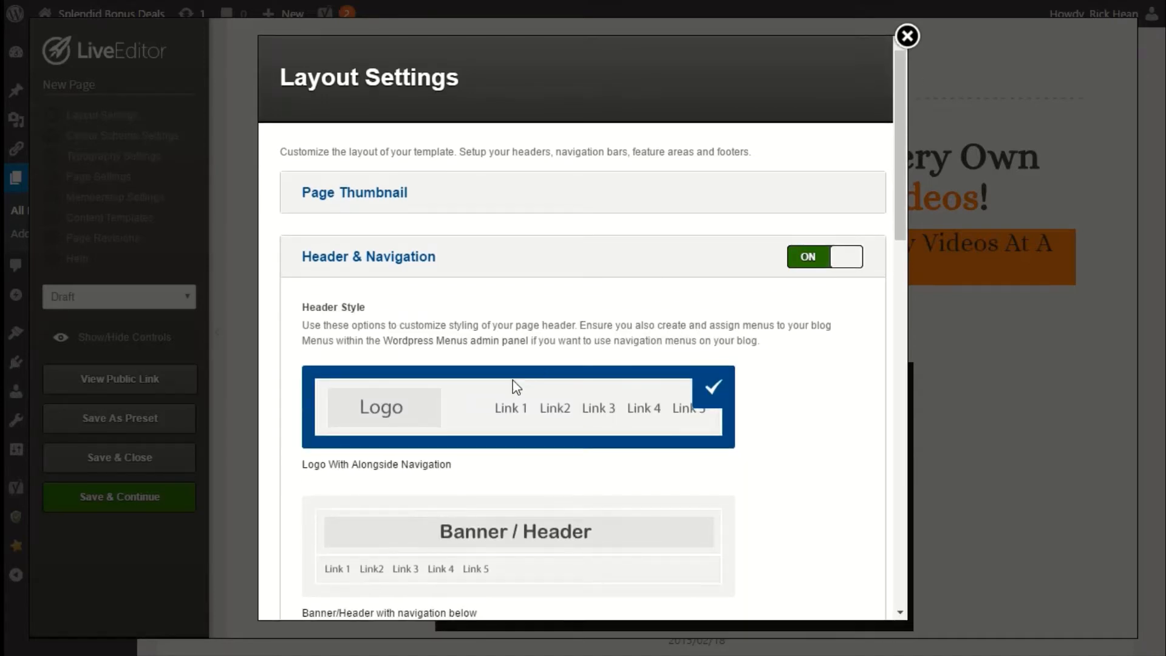
# Scroll through the Header & Navigation options to review header style, logo and navigation bar settings.
pyautogui.scroll(-2, 516, 387)
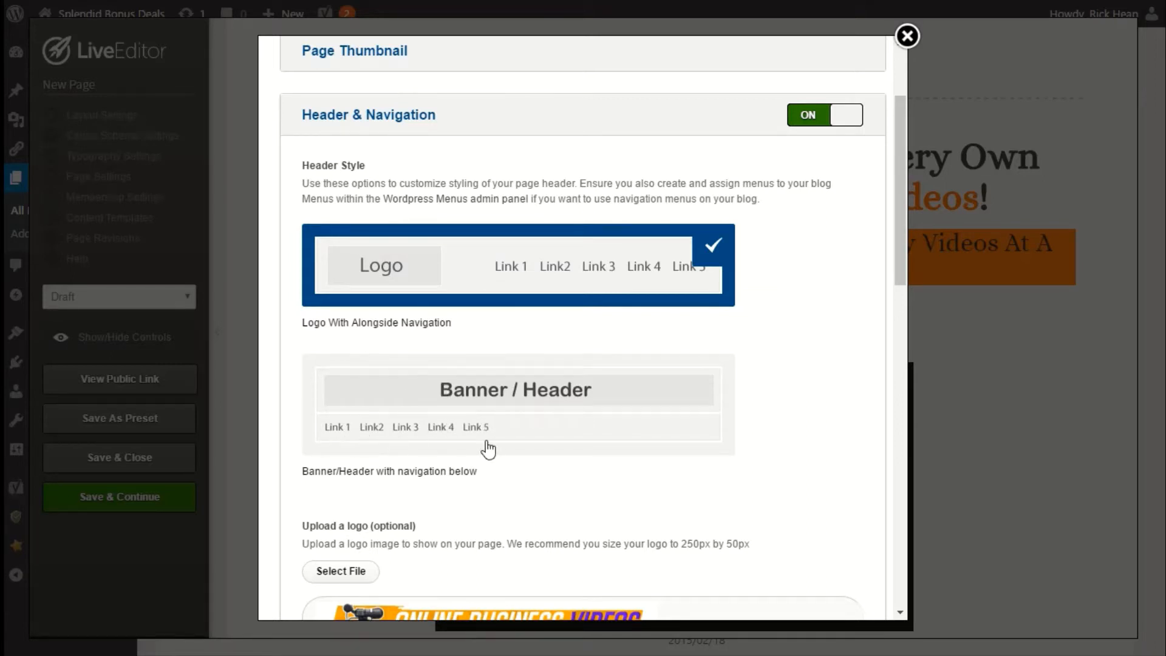
pyautogui.scroll(-3, 498, 402)
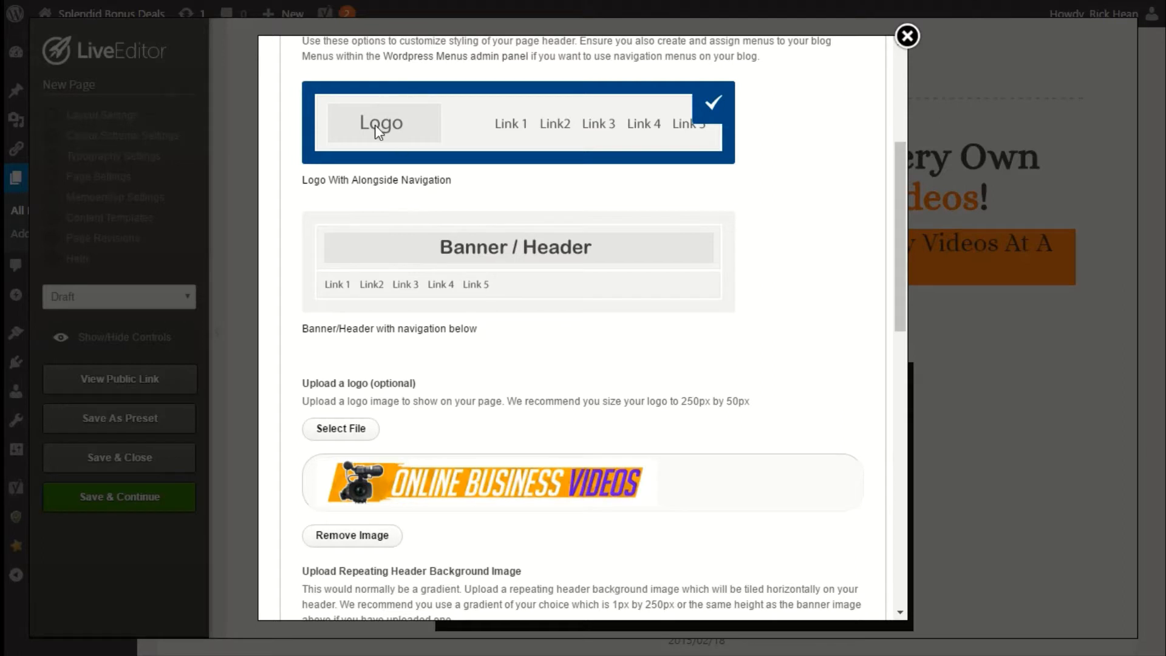
pyautogui.scroll(-3, 469, 406)
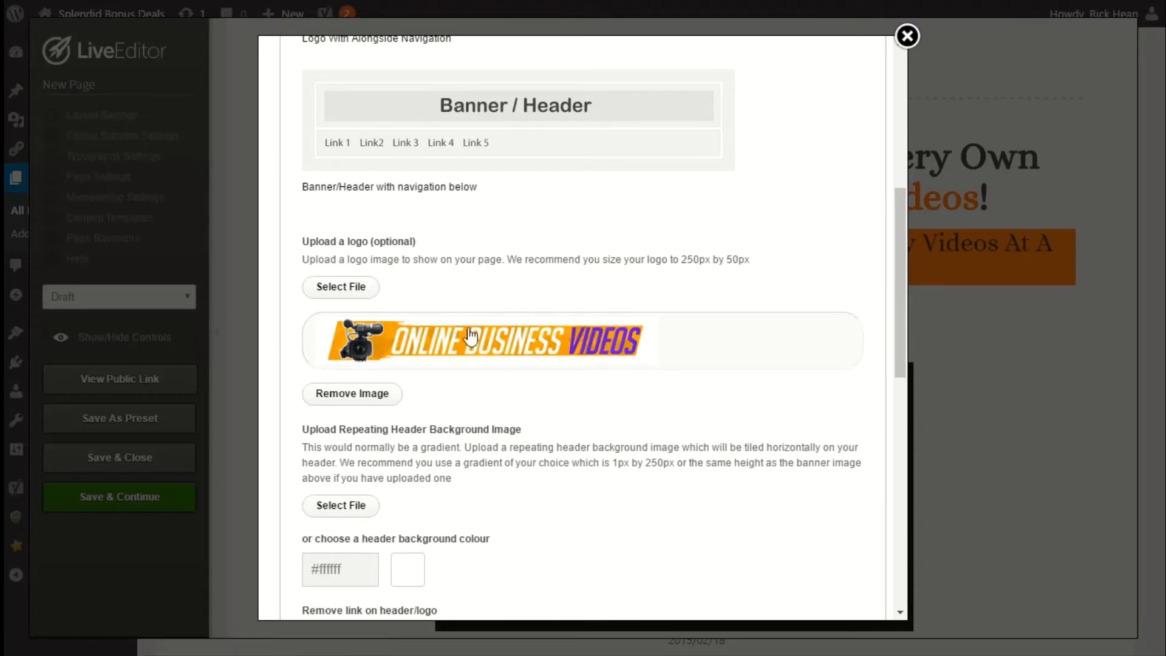
pyautogui.scroll(-3, 494, 372)
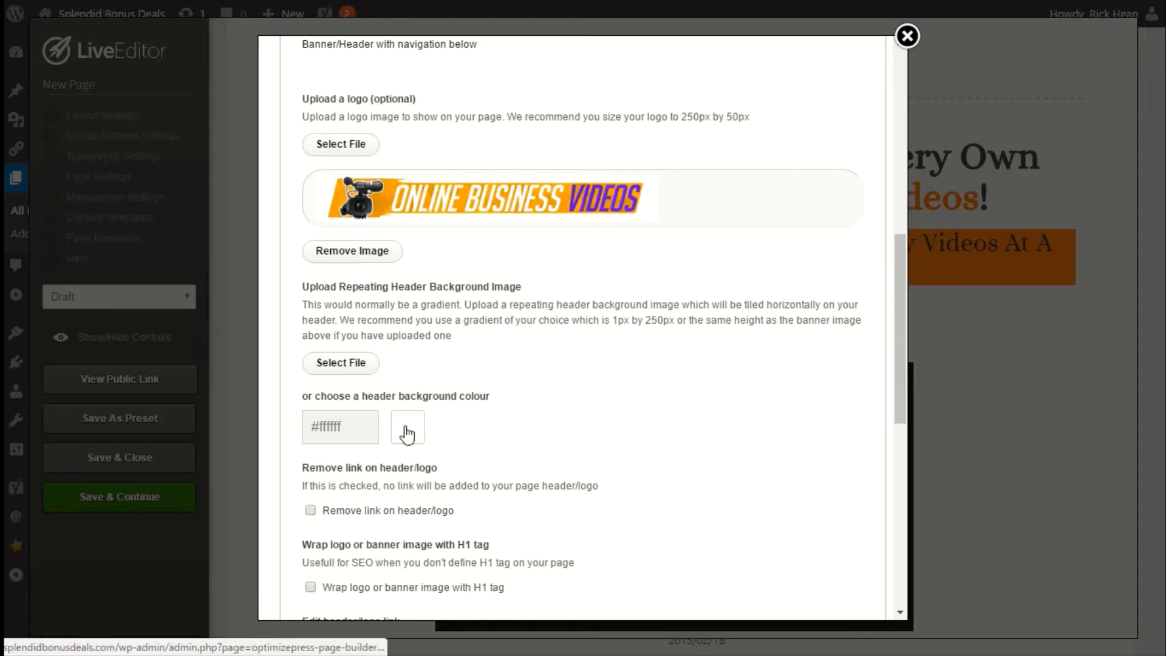
pyautogui.scroll(-6, 407, 432)
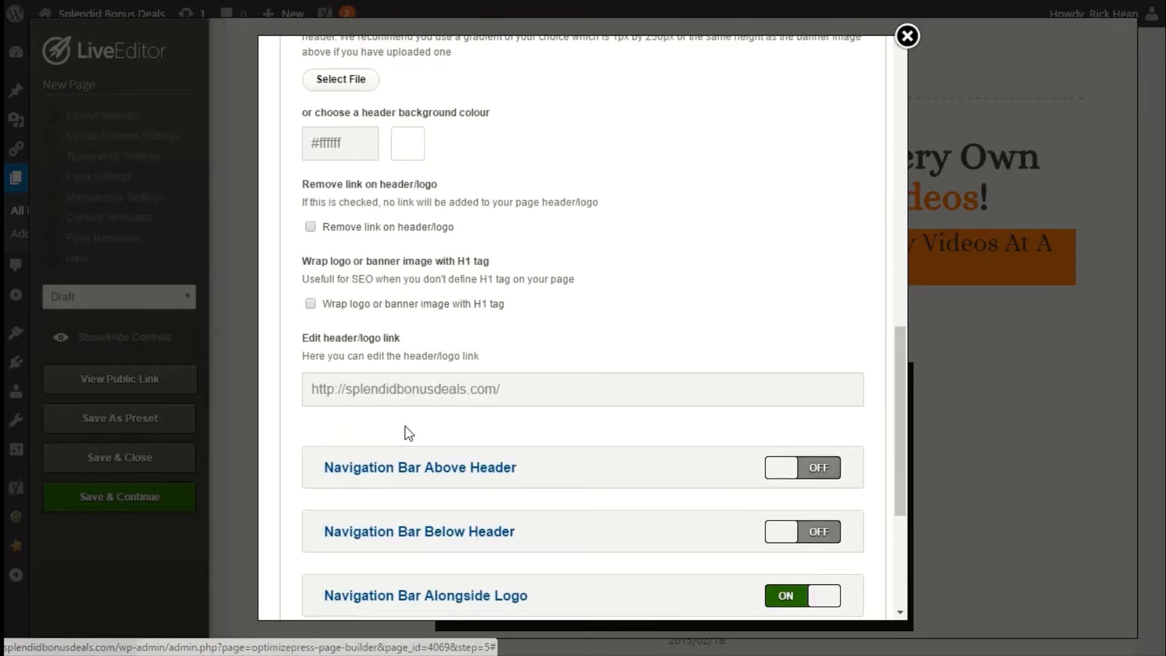
pyautogui.scroll(15, 407, 433)
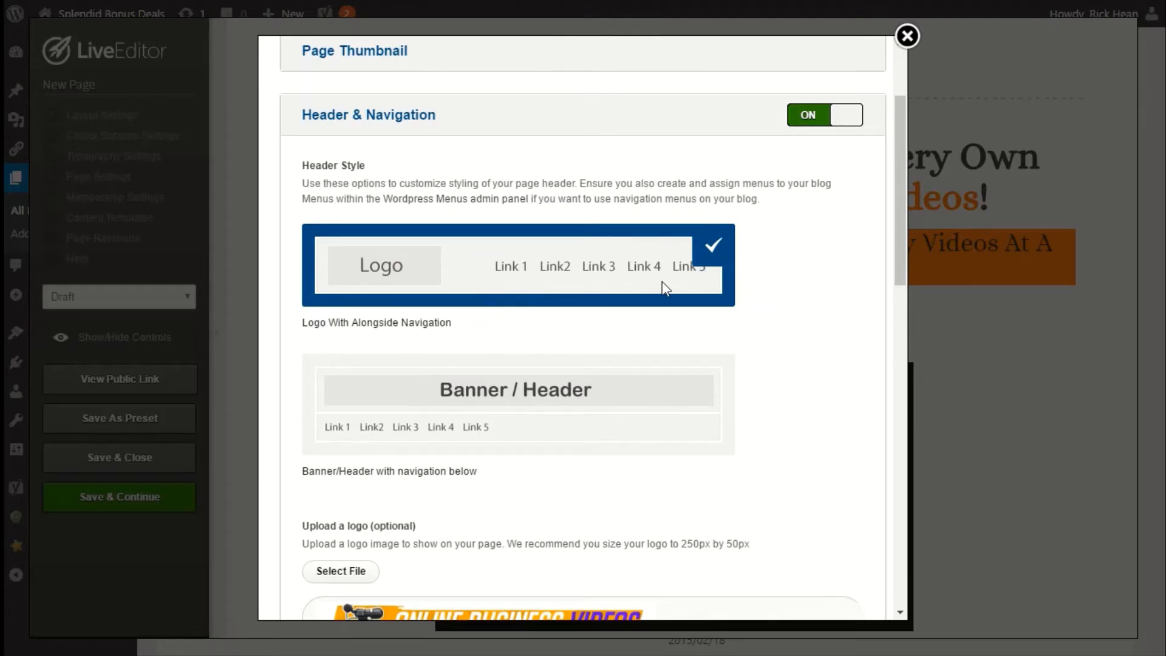
pyautogui.scroll(-17, 593, 271)
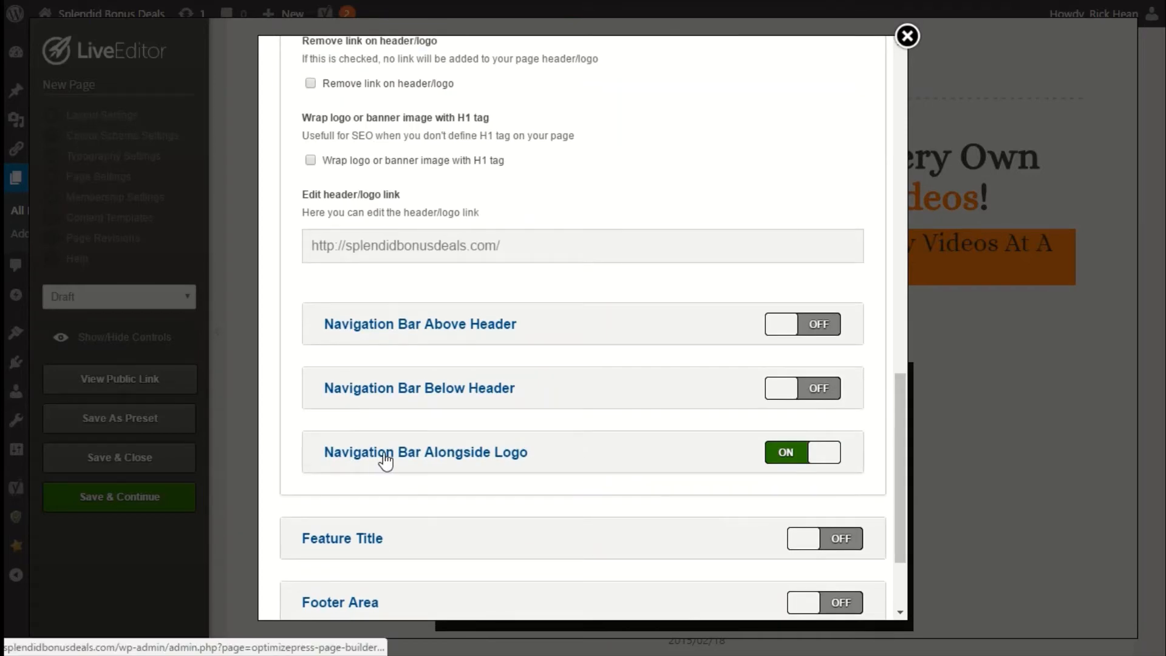
# Expand Navigation Bar Alongside Logo and view the menus available for the navigation bar.
pyautogui.click(452, 460)
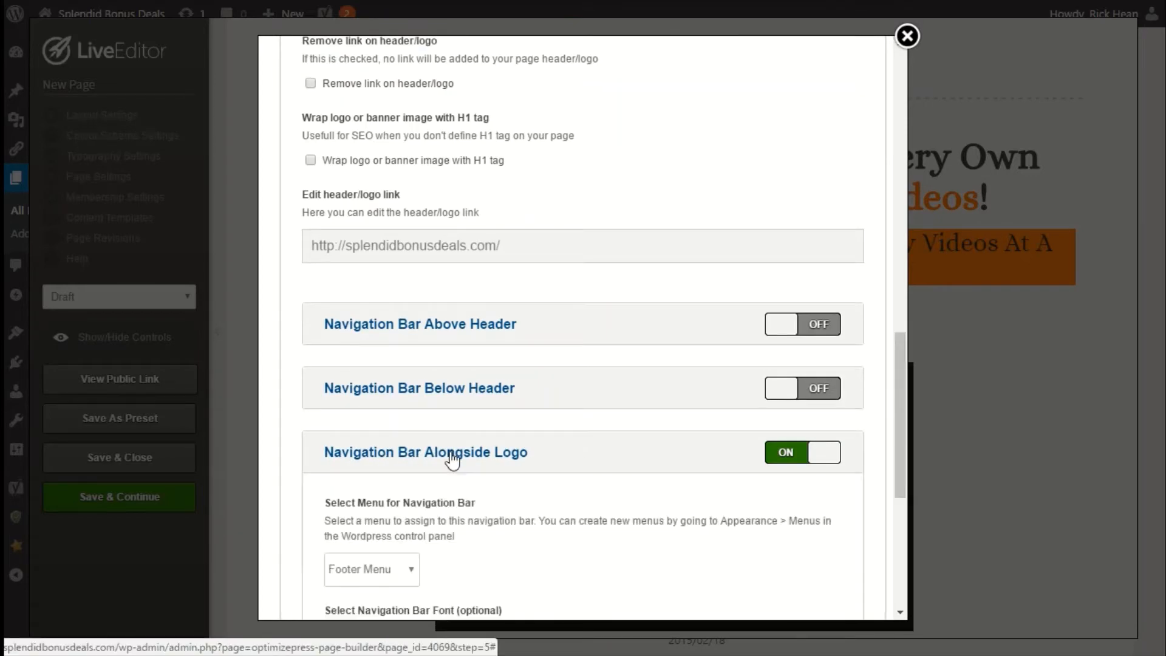
pyautogui.scroll(-2, 448, 453)
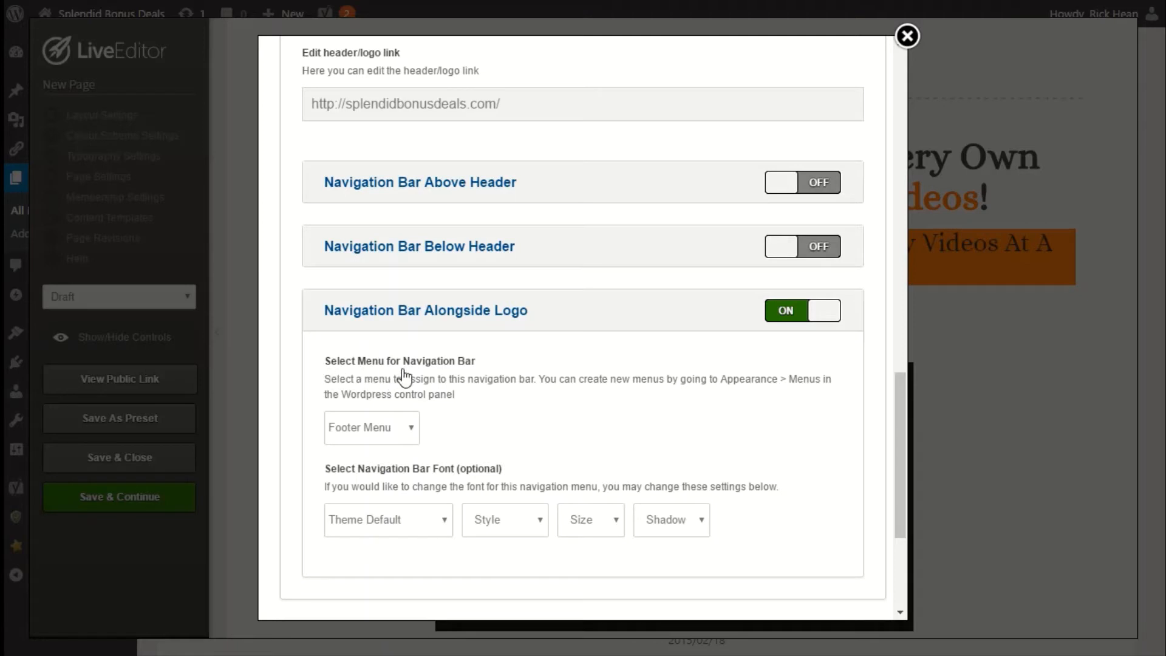
pyautogui.click(387, 436)
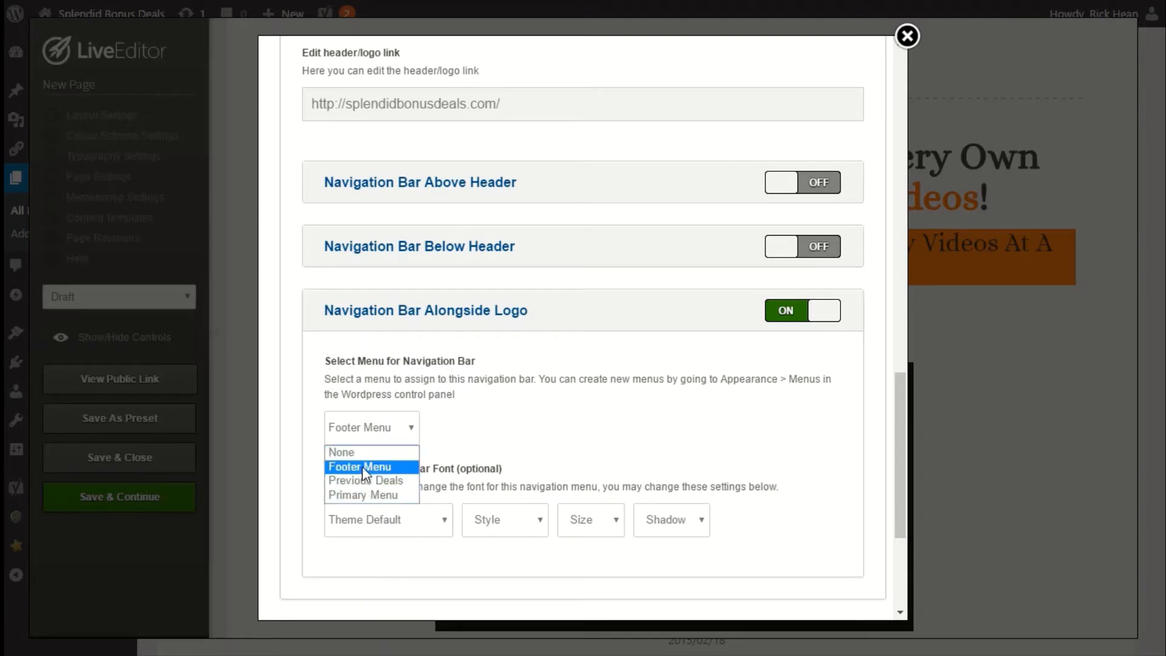
pyautogui.click(496, 421)
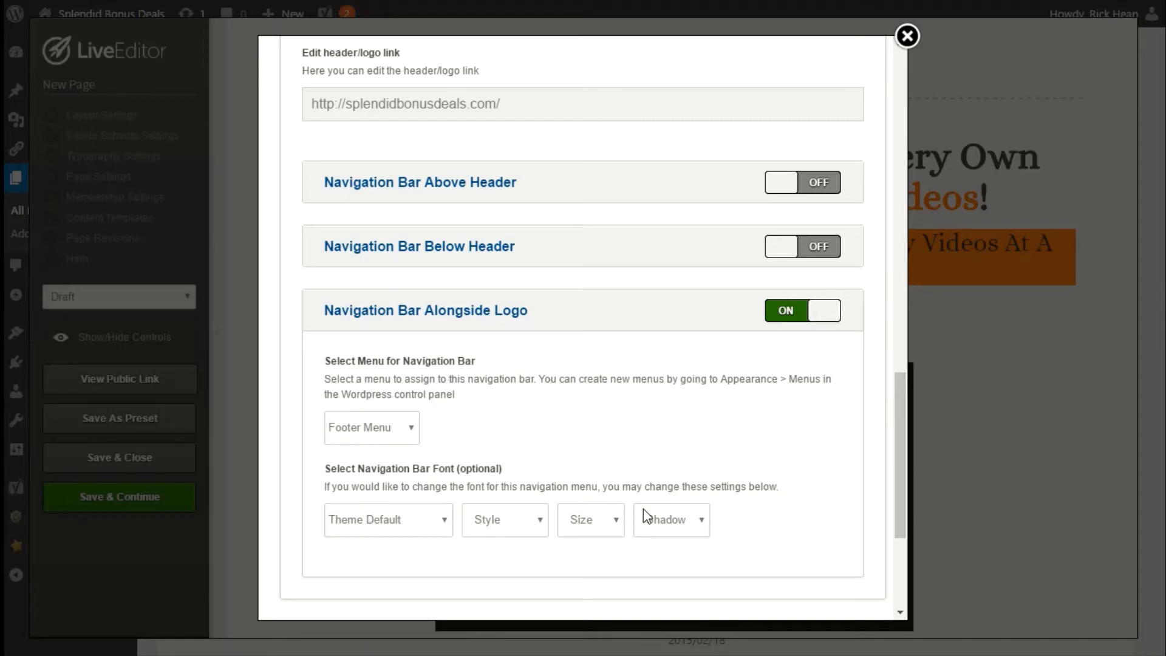
# Review the header style, logo and navigation bar options in the Header & Navigation section.
pyautogui.scroll(2, 549, 427)
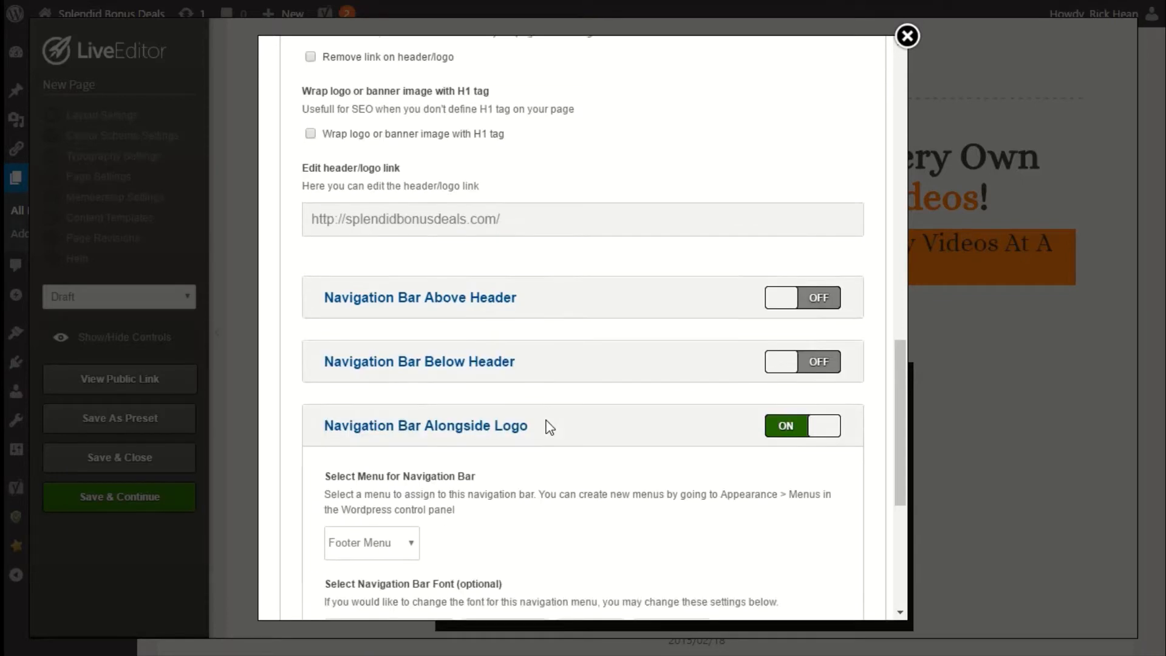
pyautogui.scroll(8, 443, 428)
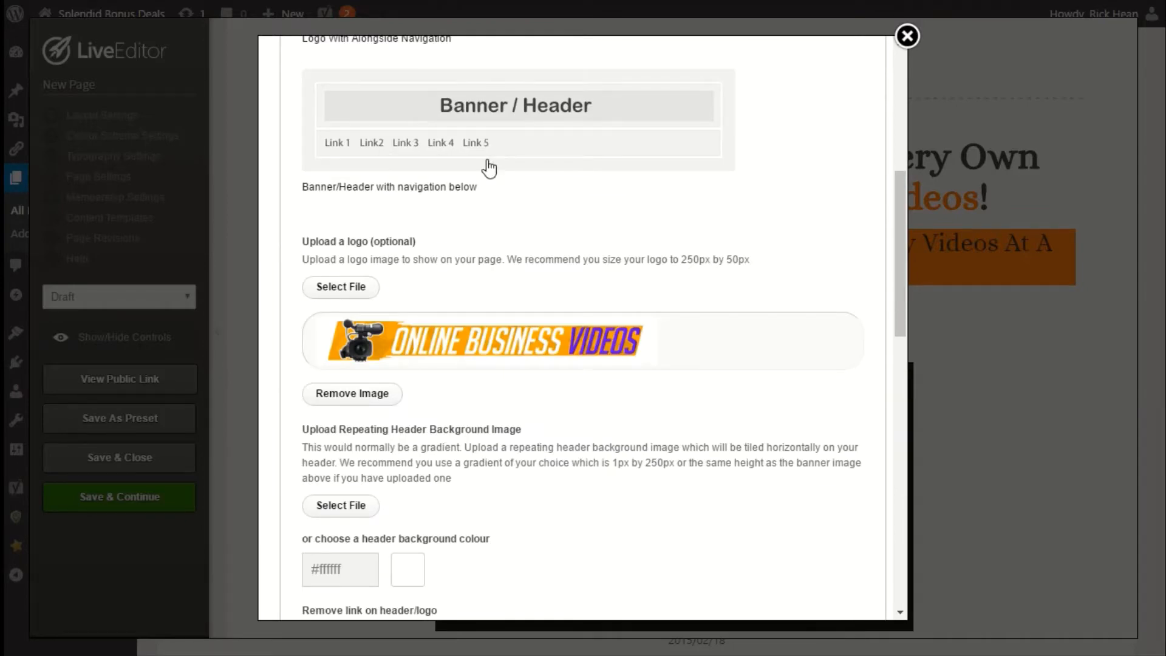
pyautogui.scroll(-8, 534, 333)
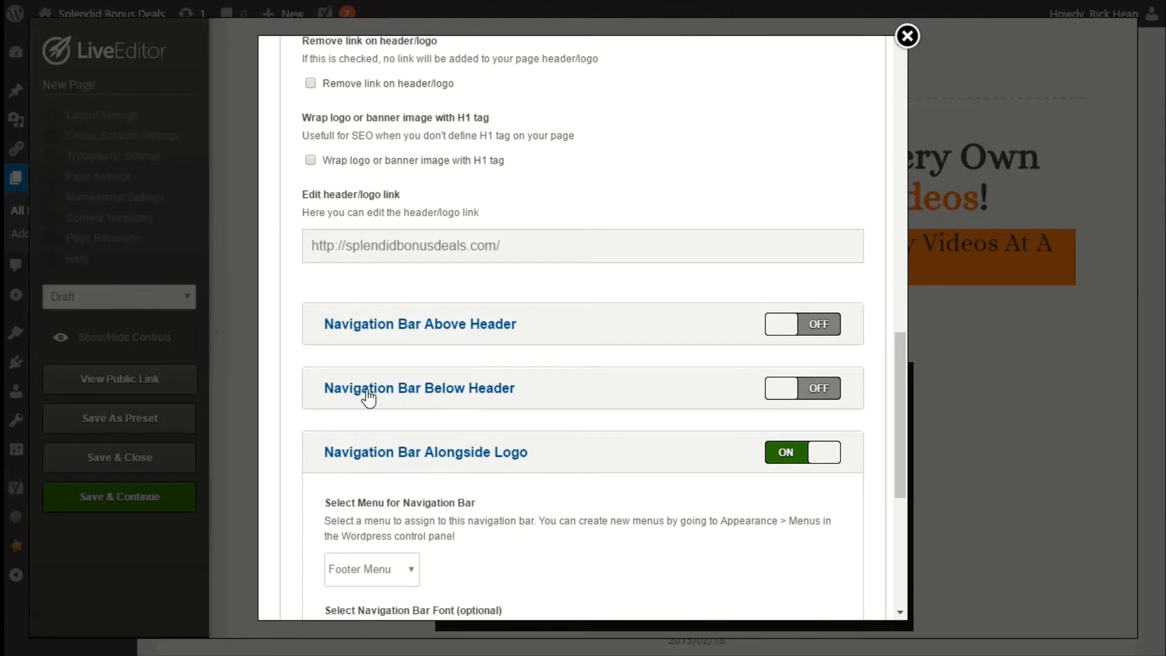
pyautogui.scroll(9, 683, 389)
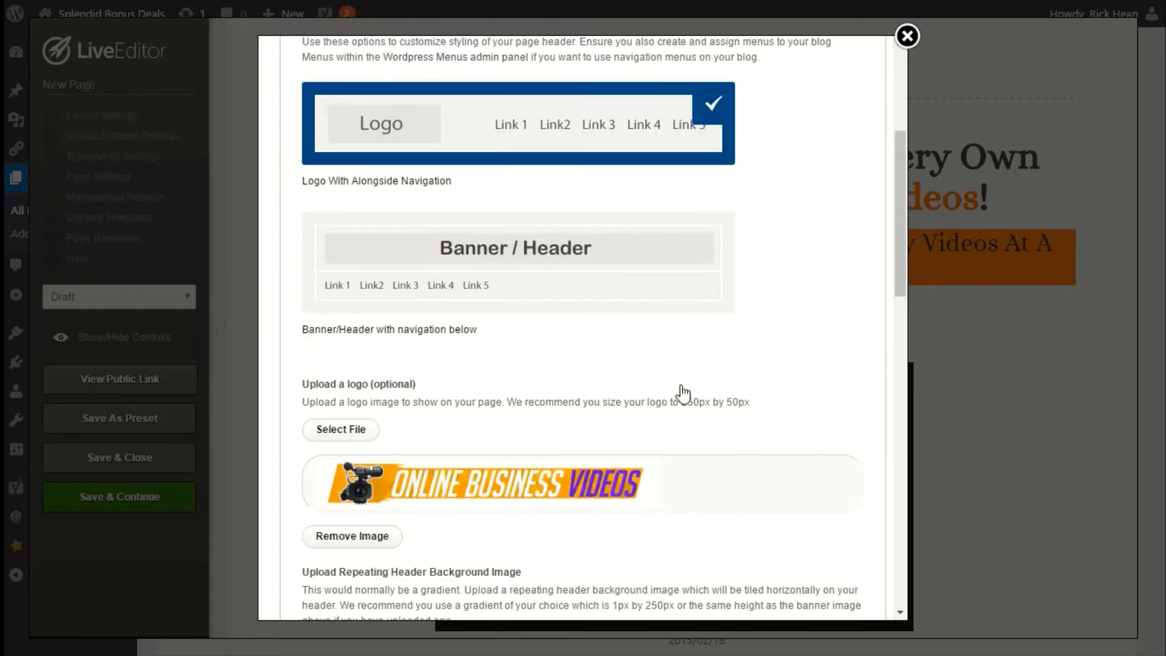
pyautogui.scroll(2, 669, 382)
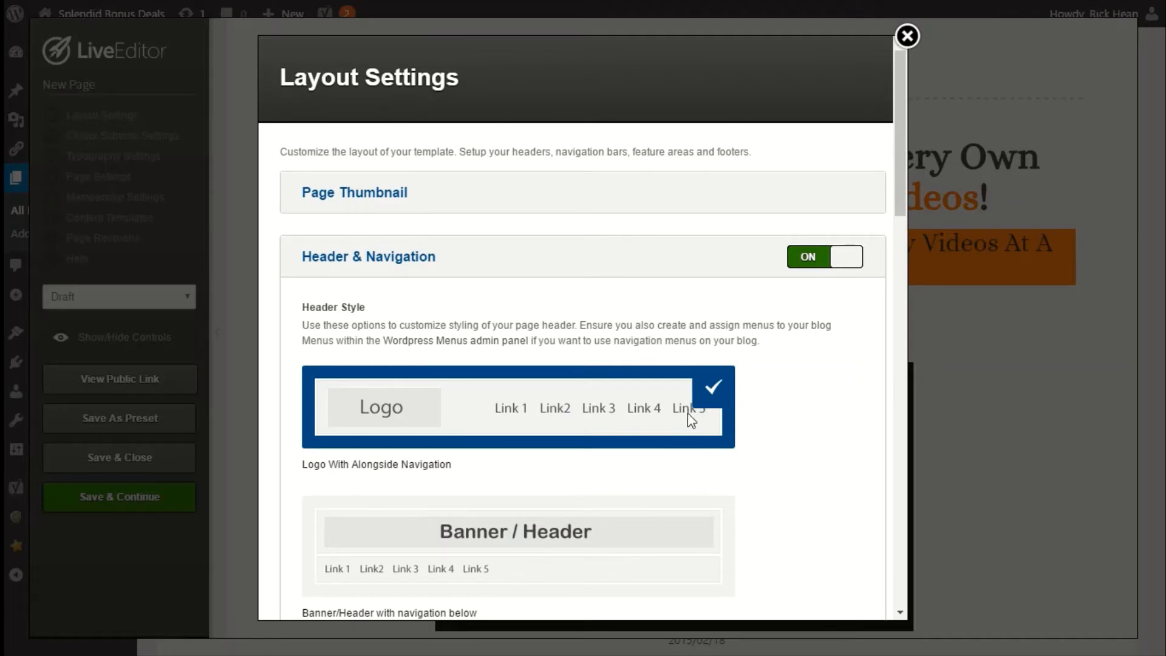
pyautogui.scroll(-10, 688, 413)
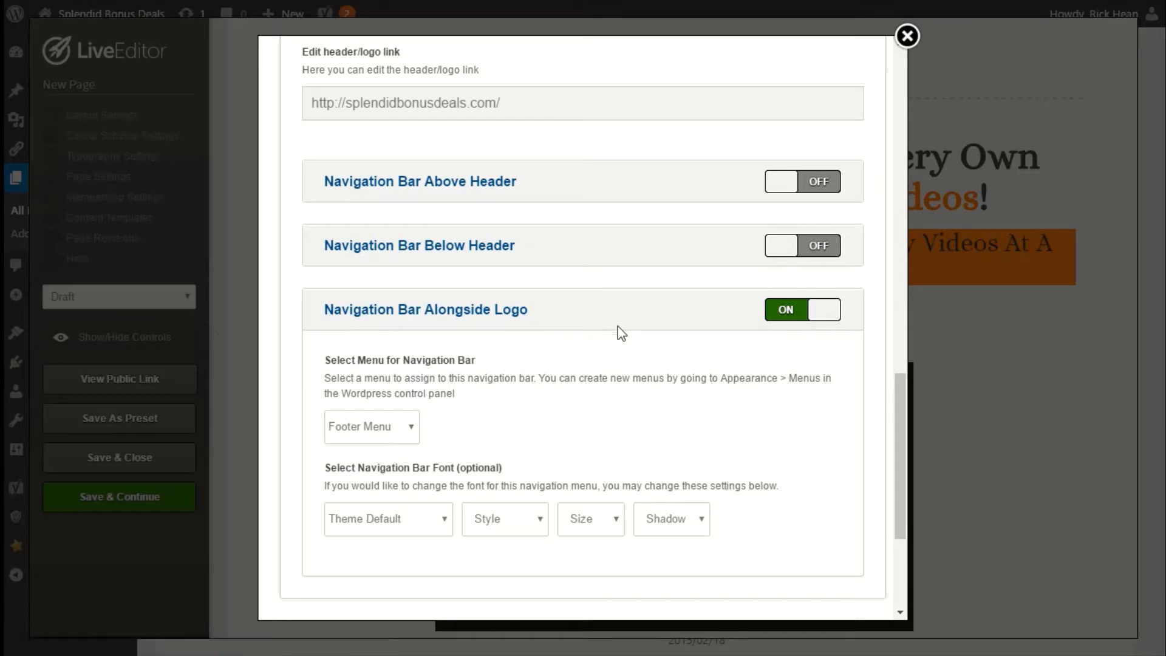
pyautogui.scroll(-4, 618, 326)
pyautogui.scroll(2, 592, 339)
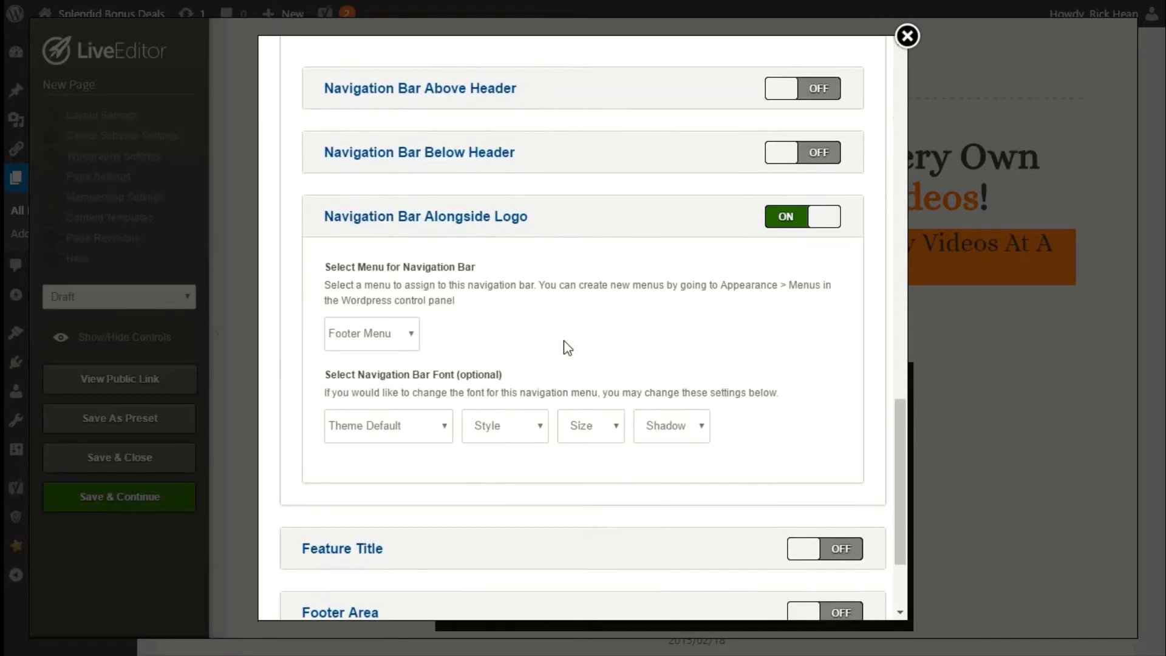
# Select Footer Menu for the navigation bar alongside the logo and save the Layout Settings.
pyautogui.click(410, 343)
pyautogui.click(372, 377)
pyautogui.scroll(-3, 522, 413)
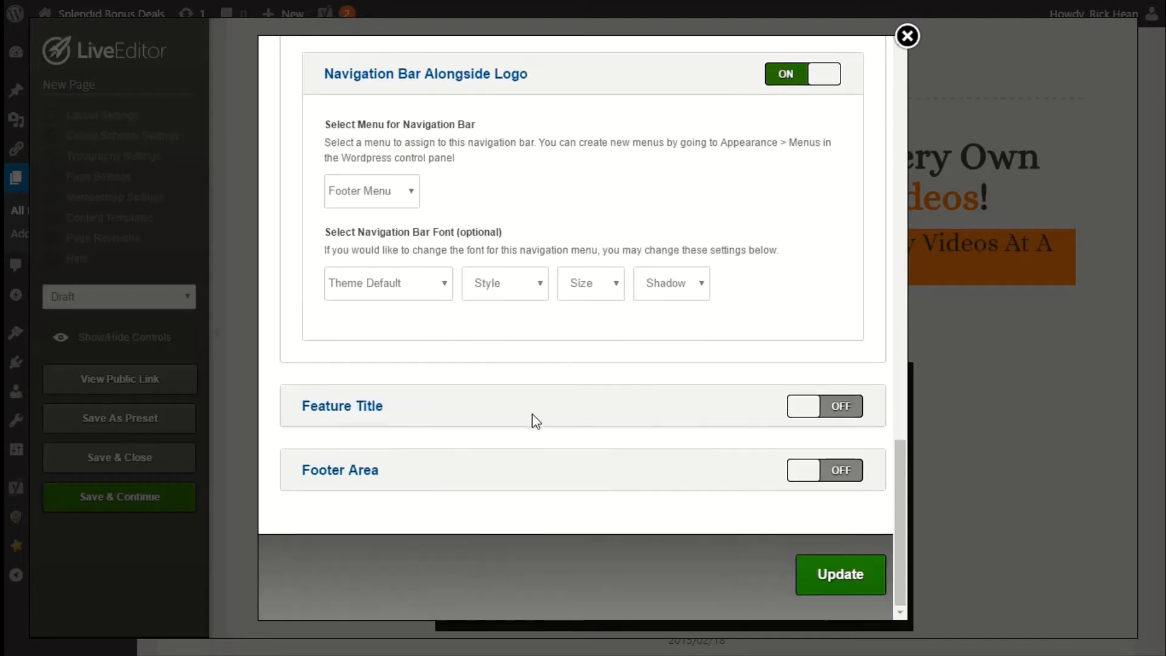
pyautogui.click(828, 578)
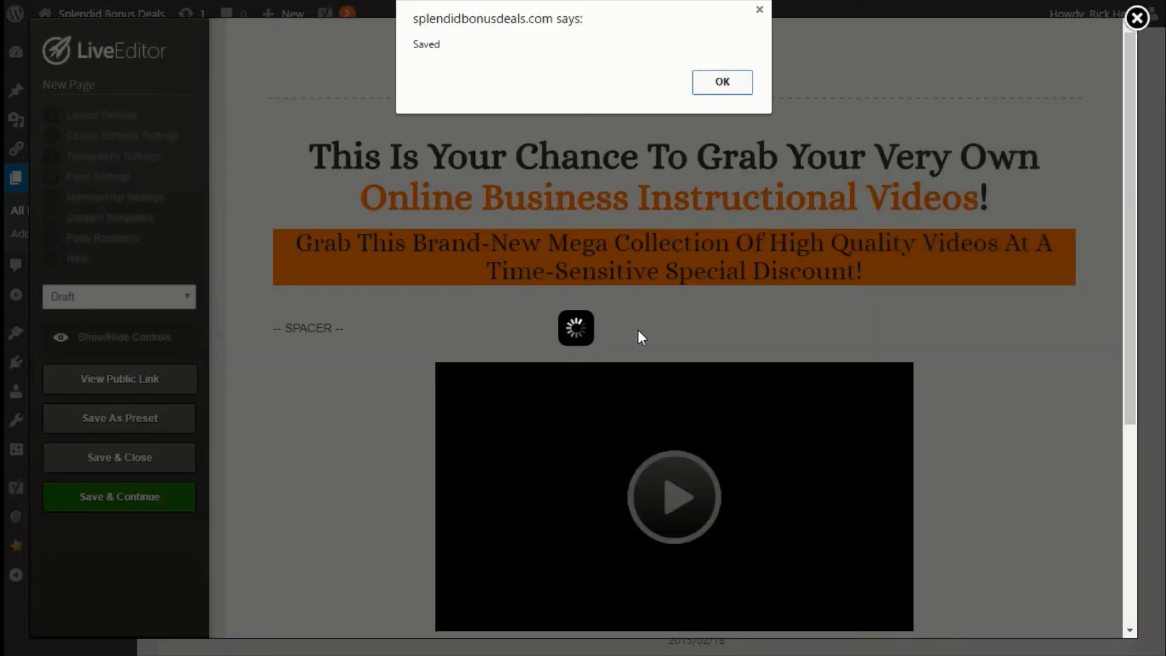
pyautogui.click(721, 83)
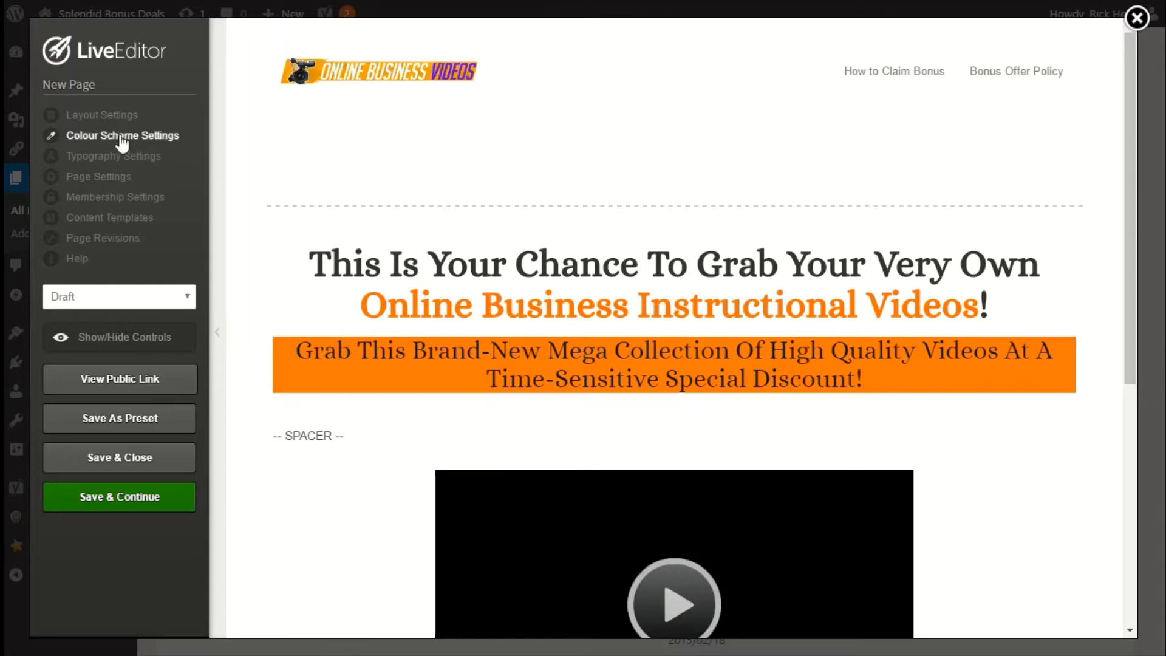
# Reopen Layout Settings, turn on the Footer Area and choose Footer Menu for the footer navigation.
pyautogui.scroll(-5, 480, 310)
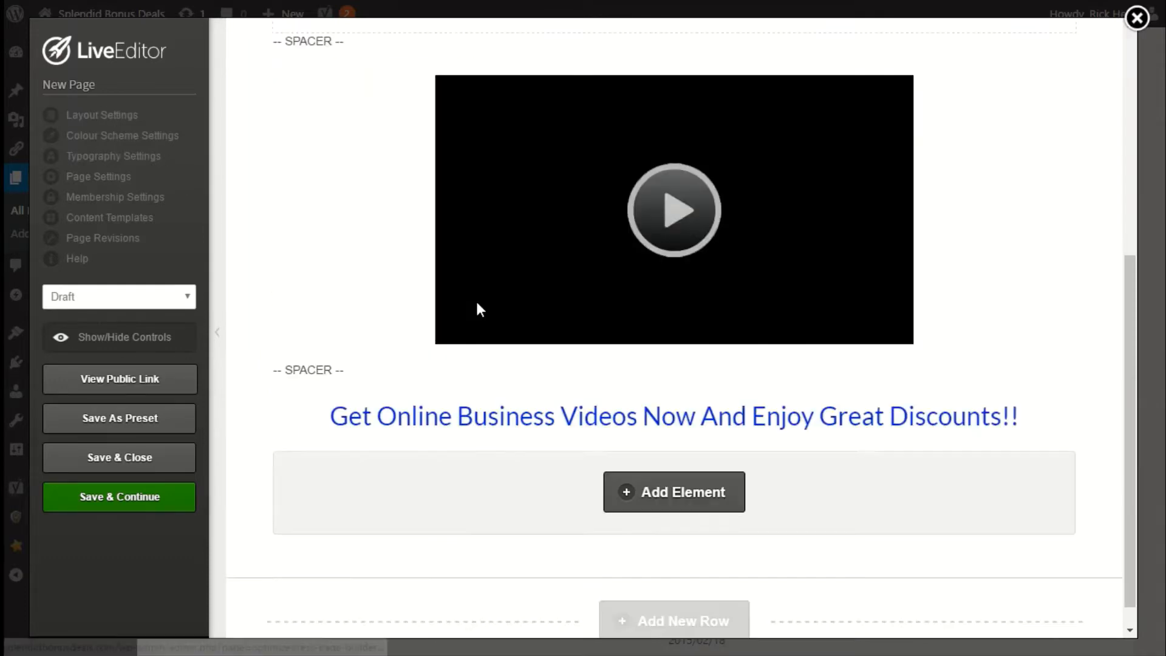
pyautogui.scroll(6, 409, 390)
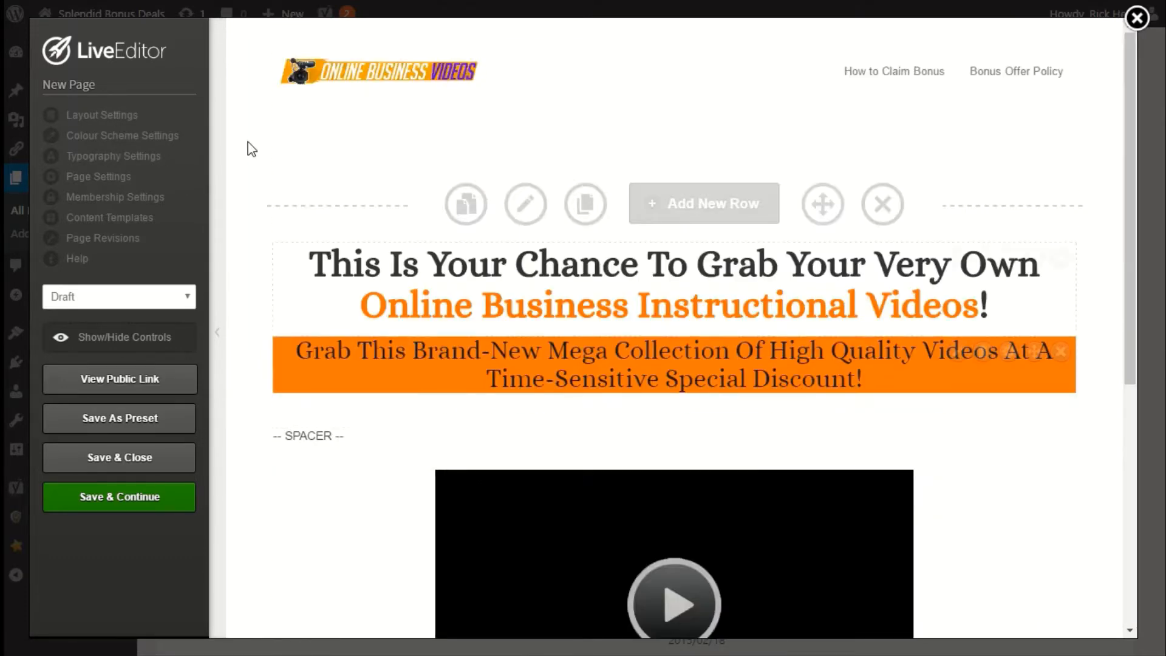
pyautogui.click(107, 115)
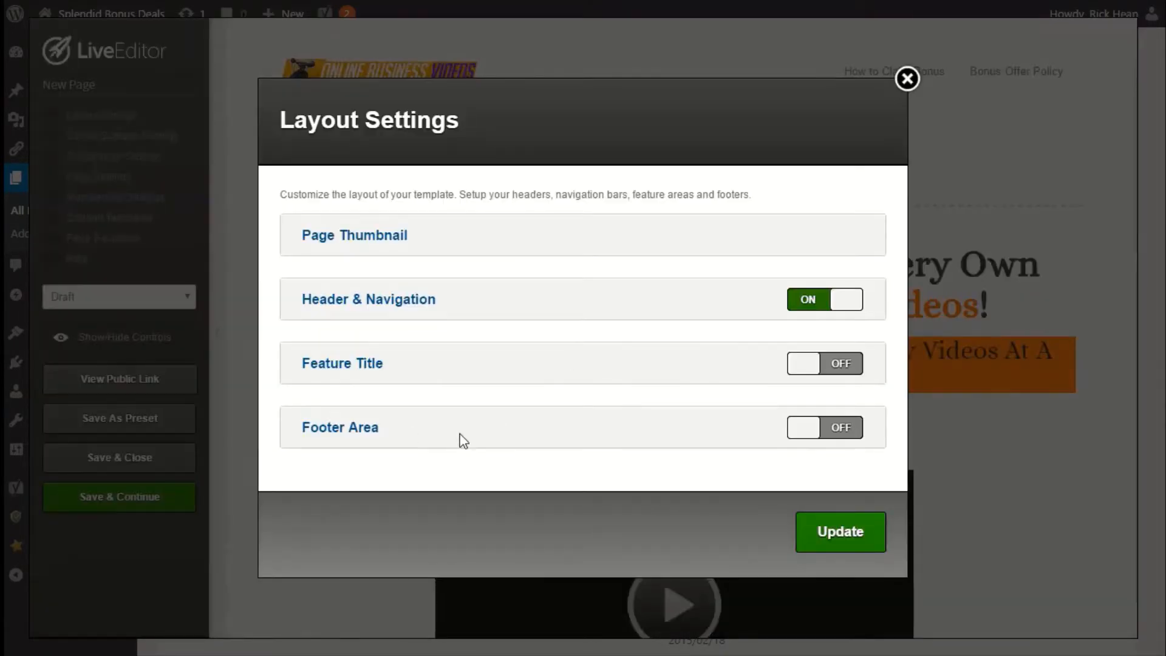
pyautogui.click(848, 442)
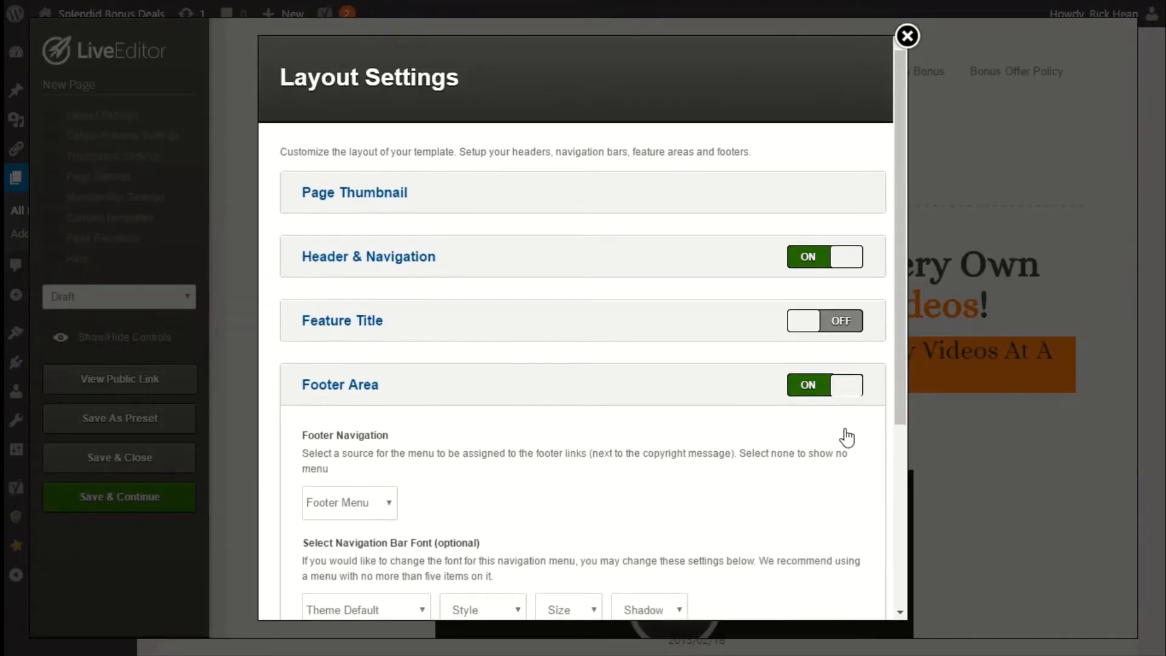
pyautogui.scroll(-3, 387, 411)
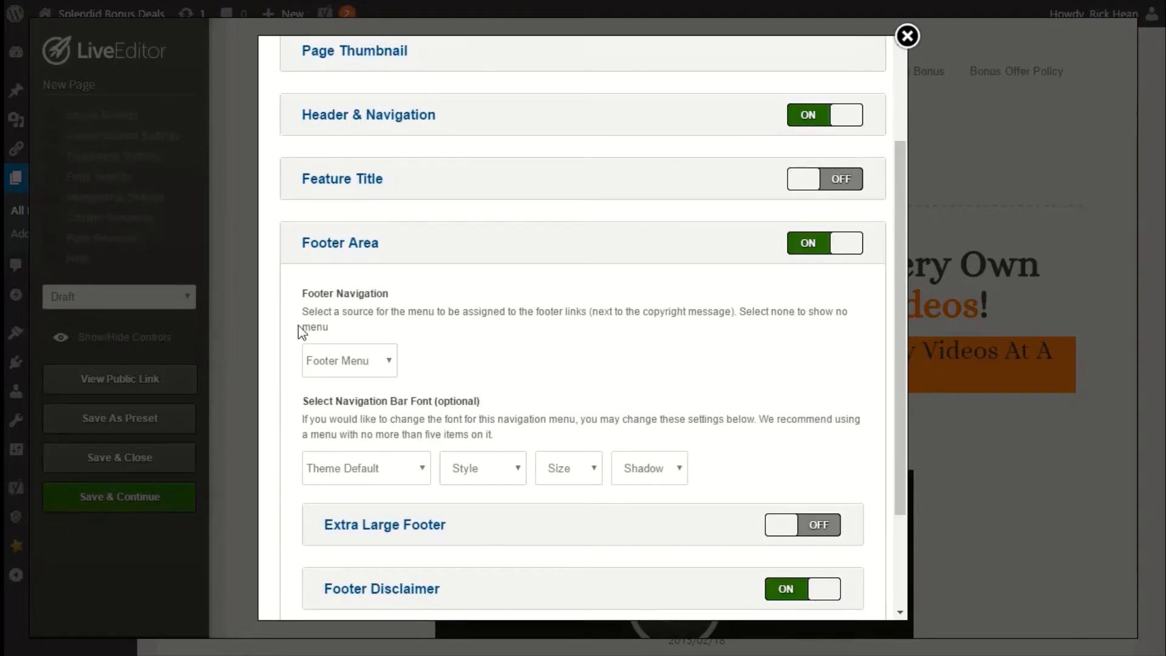
pyautogui.click(383, 363)
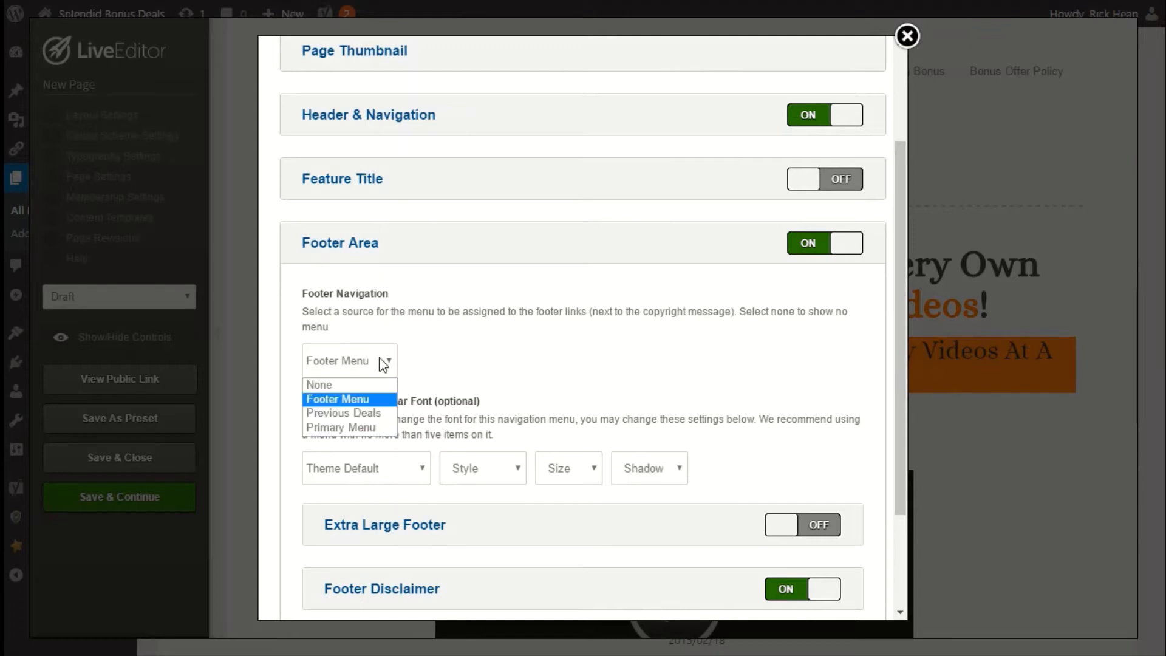
pyautogui.click(331, 401)
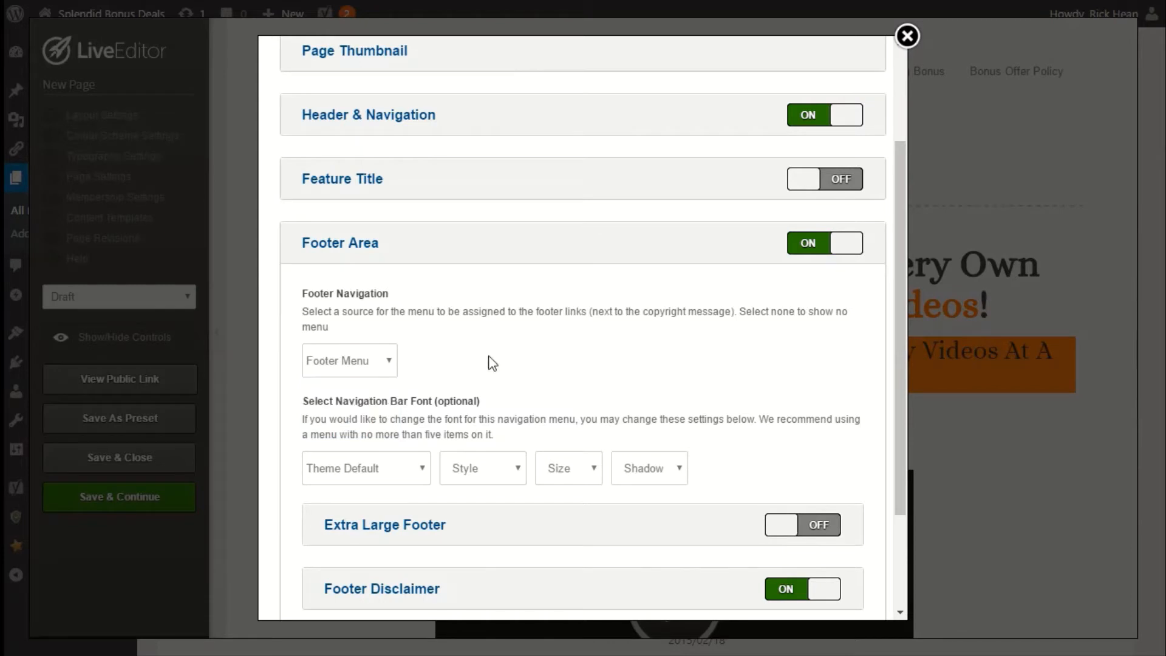
# Browse the footer navigation font, style, size and shadow options.
pyautogui.scroll(-3, 468, 416)
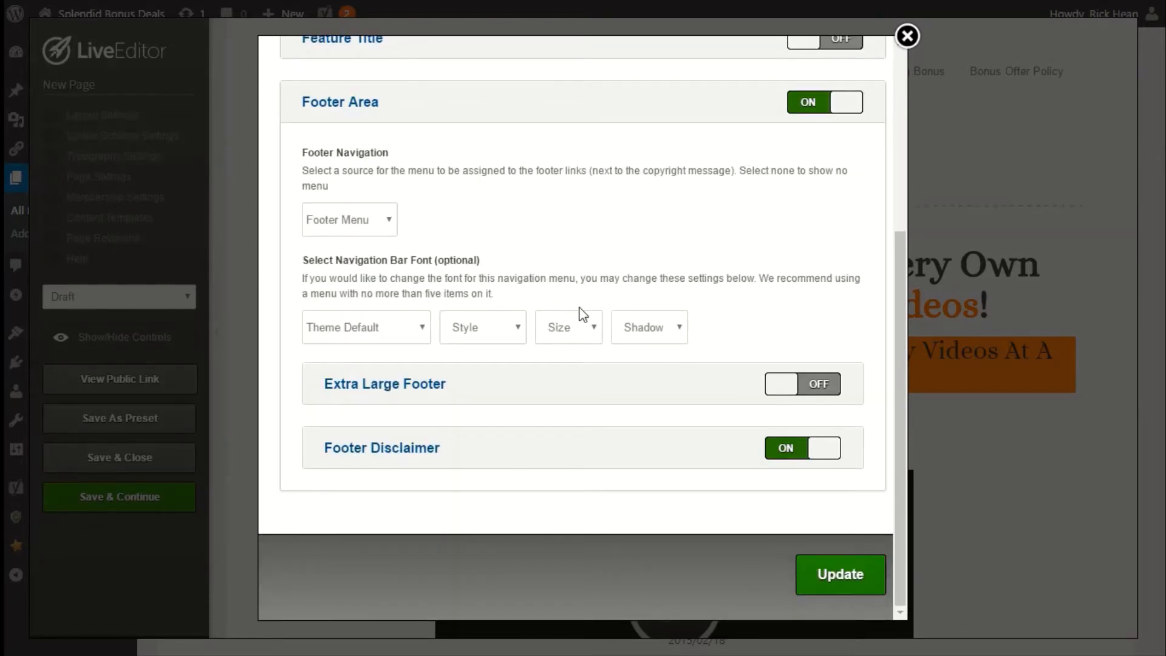
pyautogui.click(369, 339)
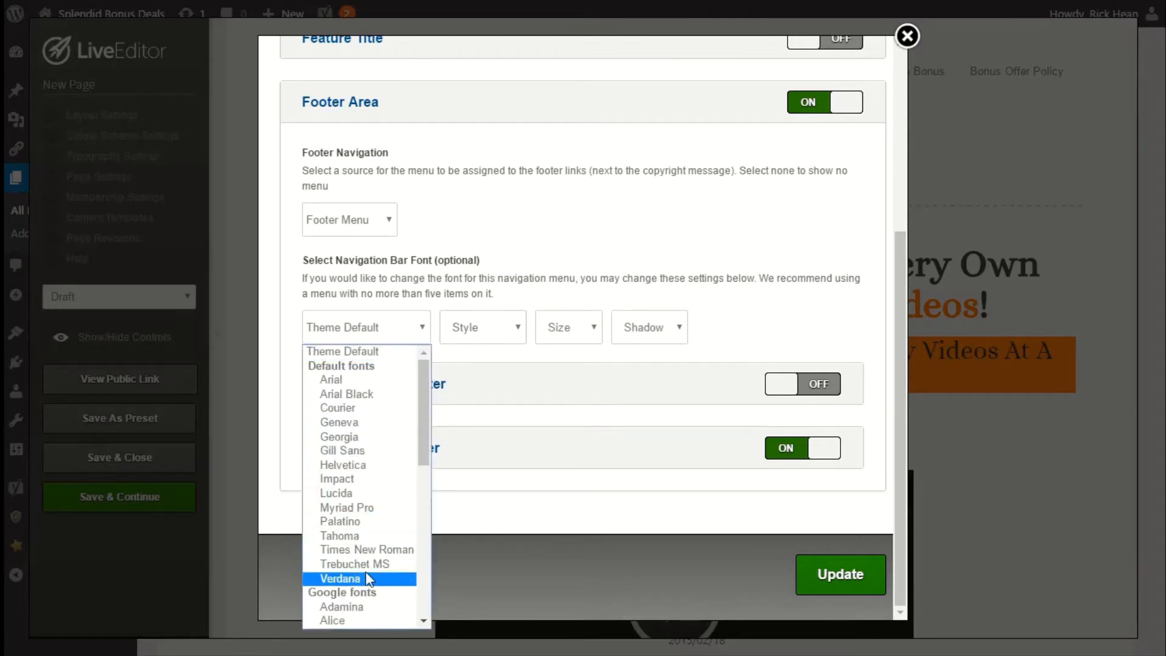
pyautogui.click(479, 328)
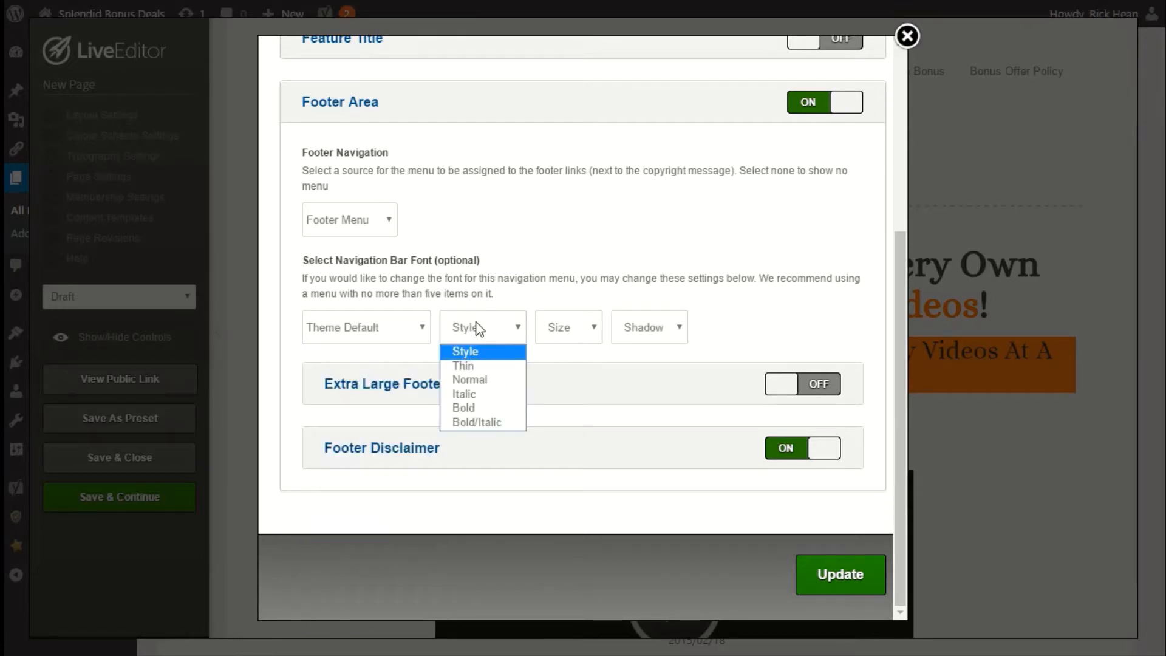
pyautogui.click(568, 328)
pyautogui.click(655, 328)
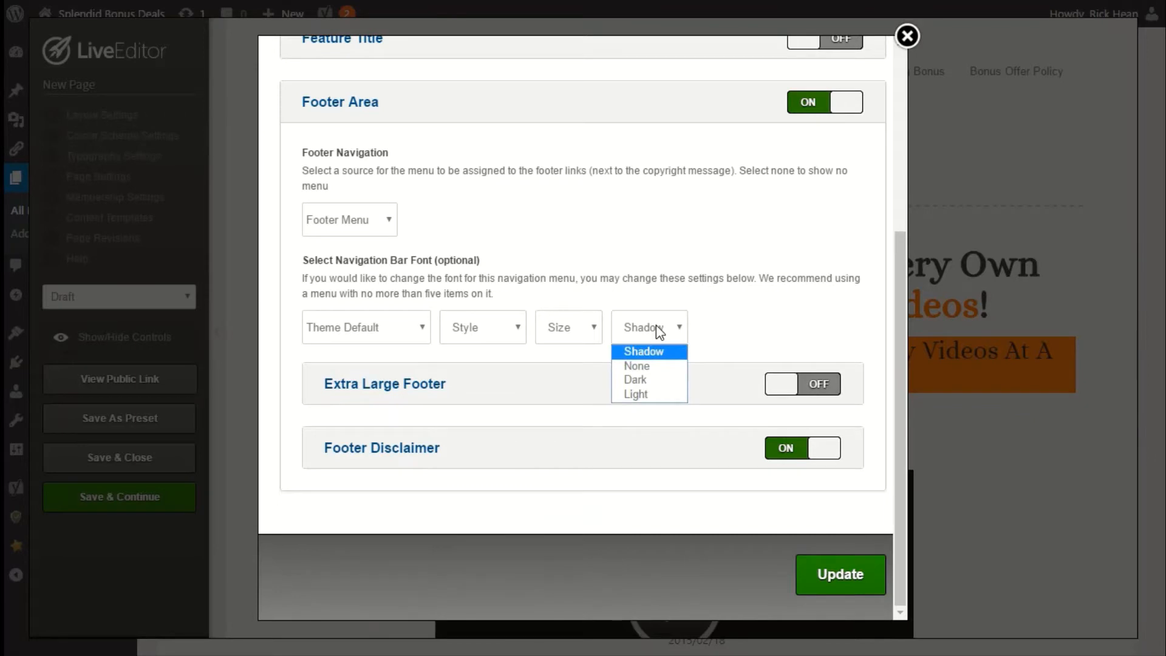
pyautogui.click(708, 326)
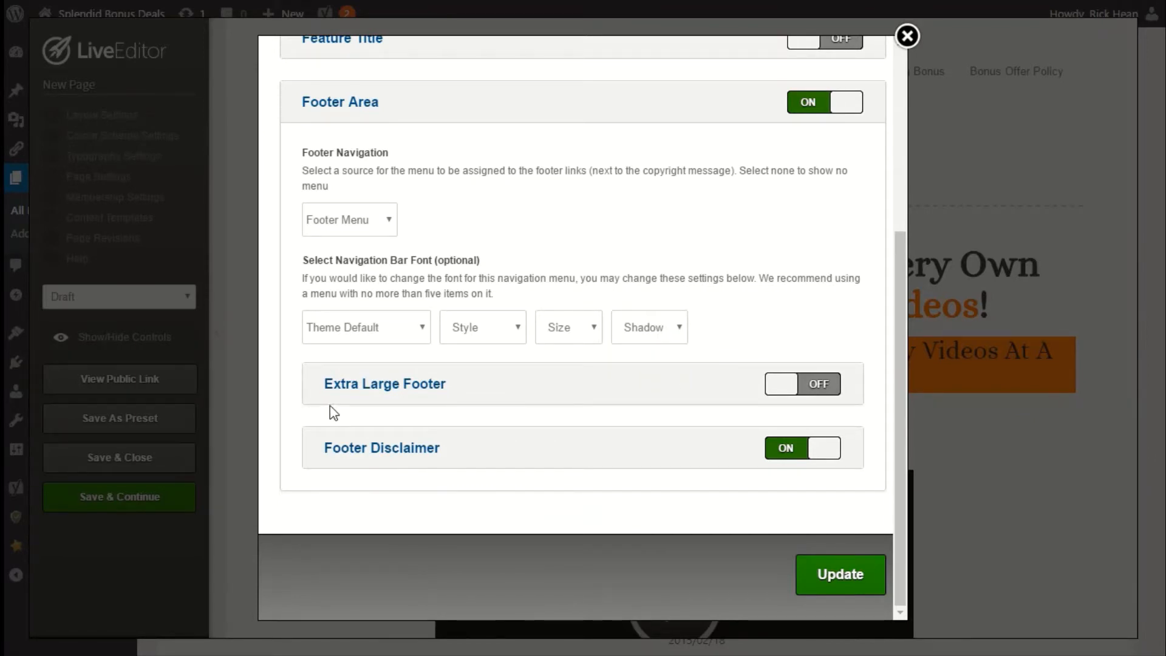
# Turn off the Footer Disclaimer and save the Layout Settings with Extra Large Footer left off.
pyautogui.click(798, 463)
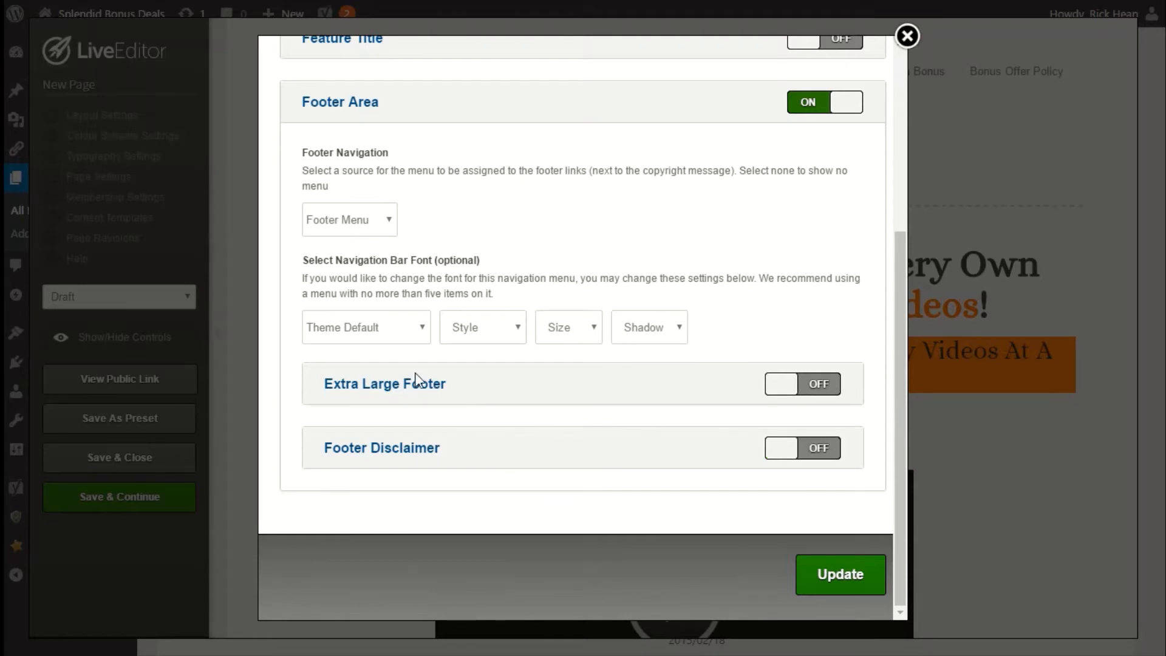
pyautogui.click(834, 387)
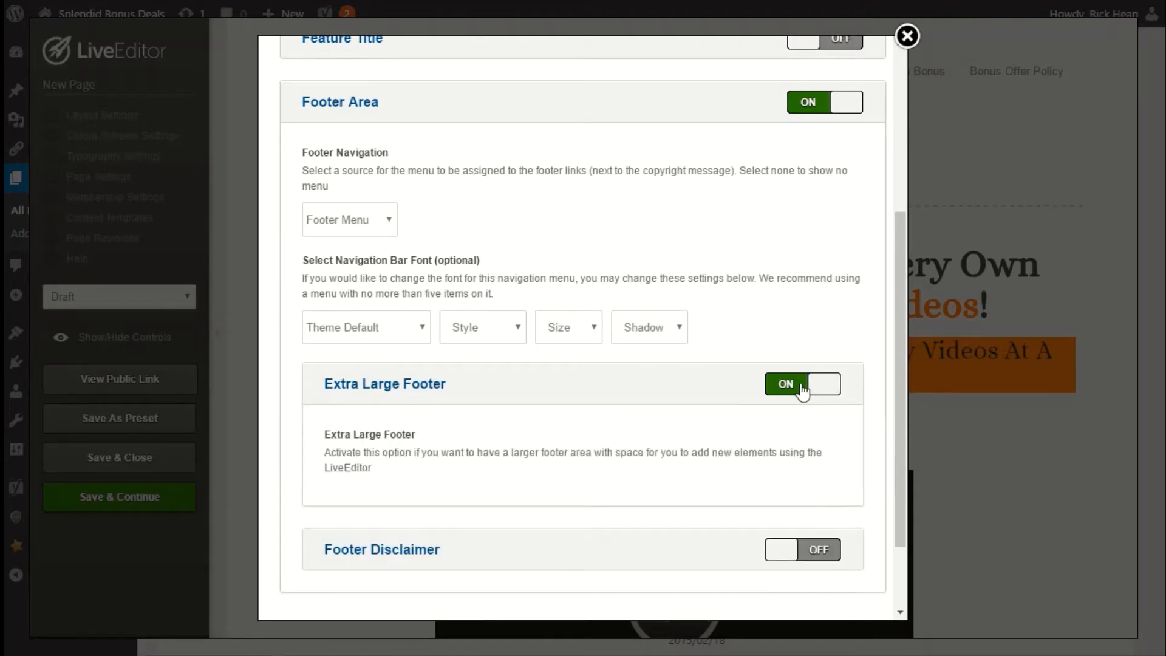
pyautogui.click(371, 393)
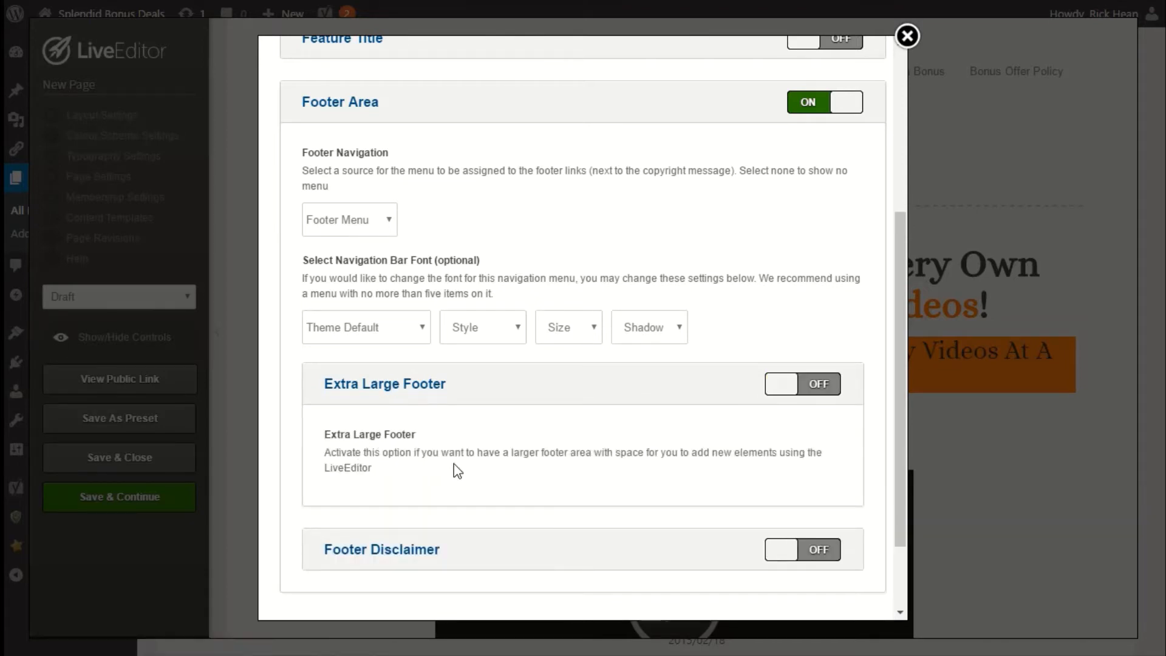
pyautogui.click(377, 392)
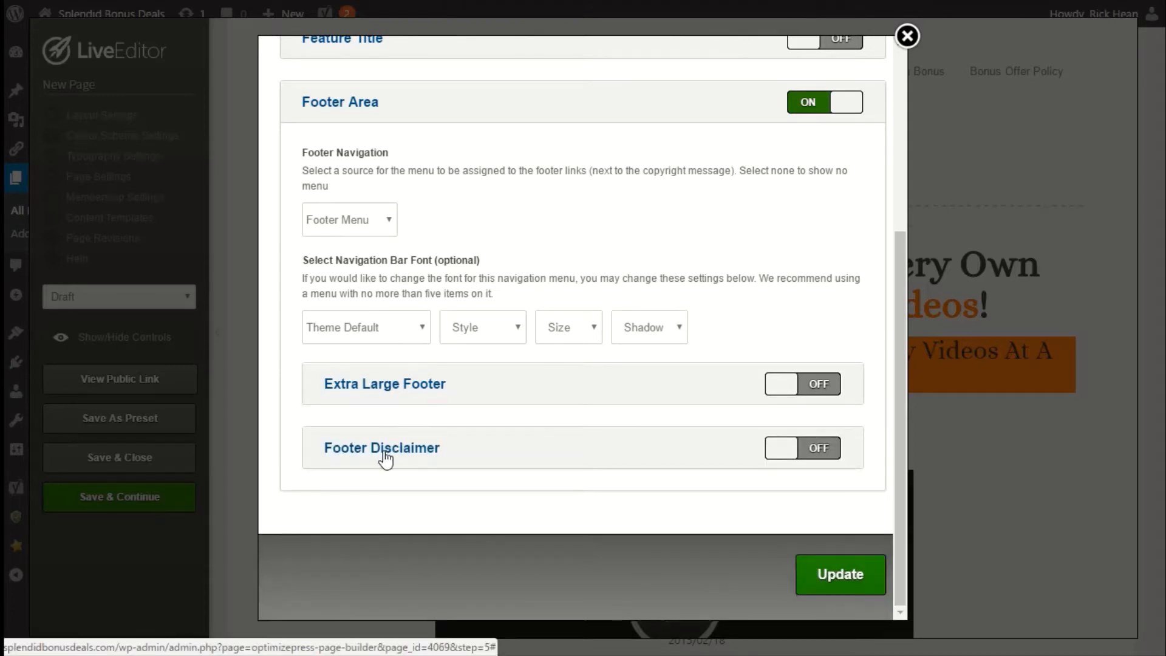
pyautogui.click(457, 460)
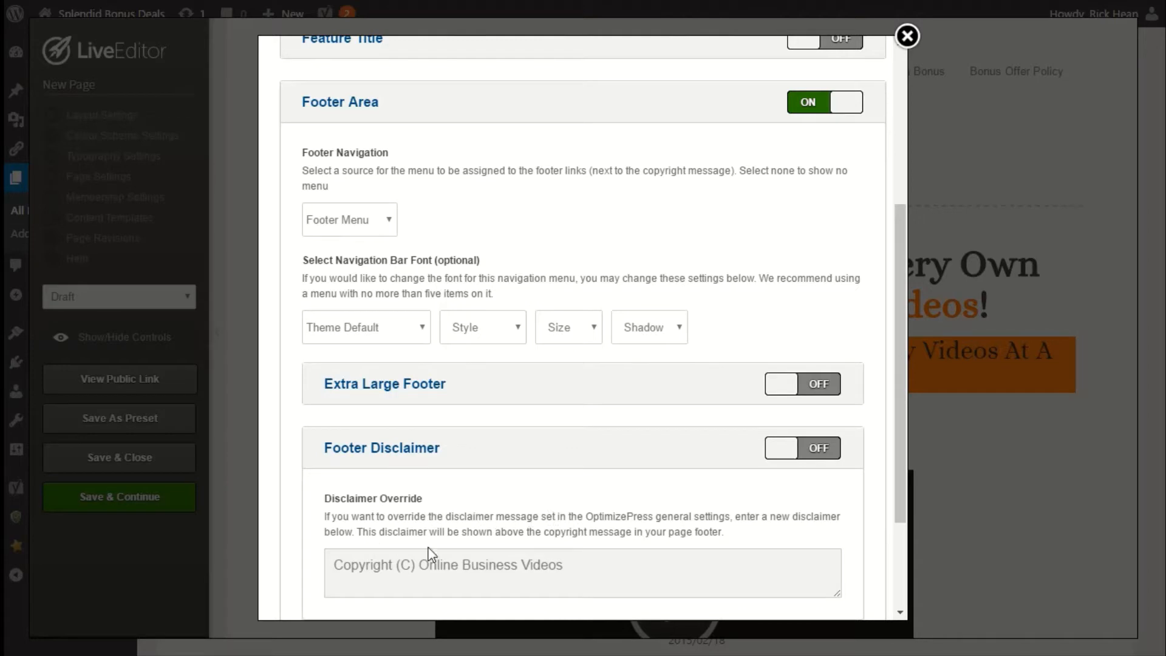
pyautogui.click(388, 450)
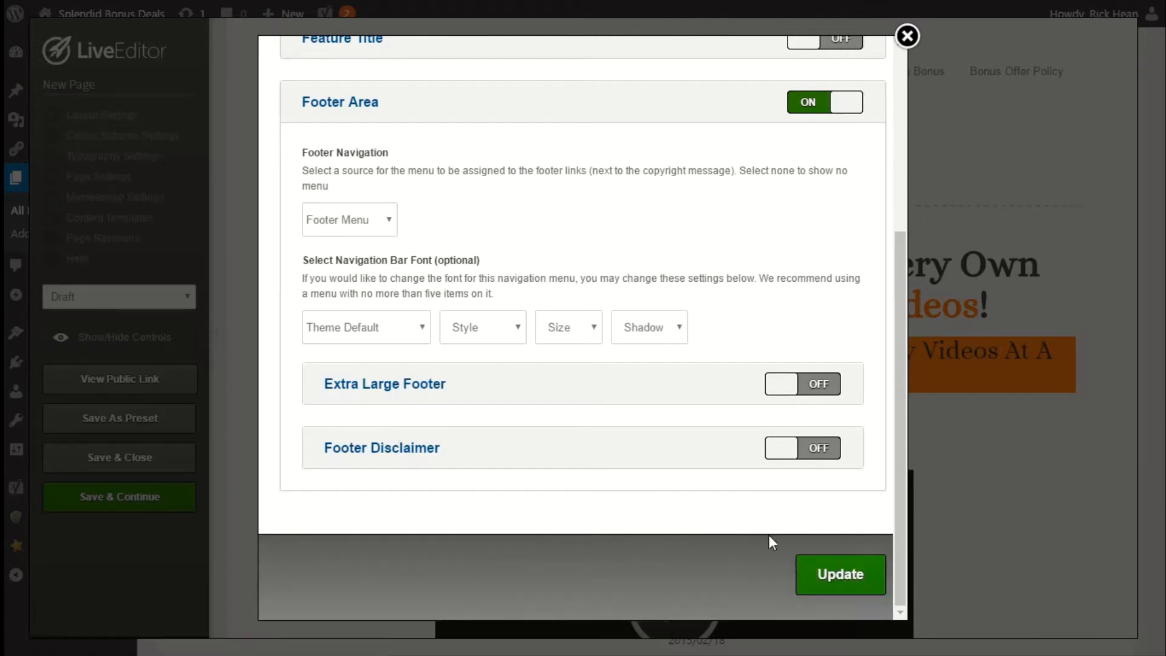
pyautogui.click(838, 584)
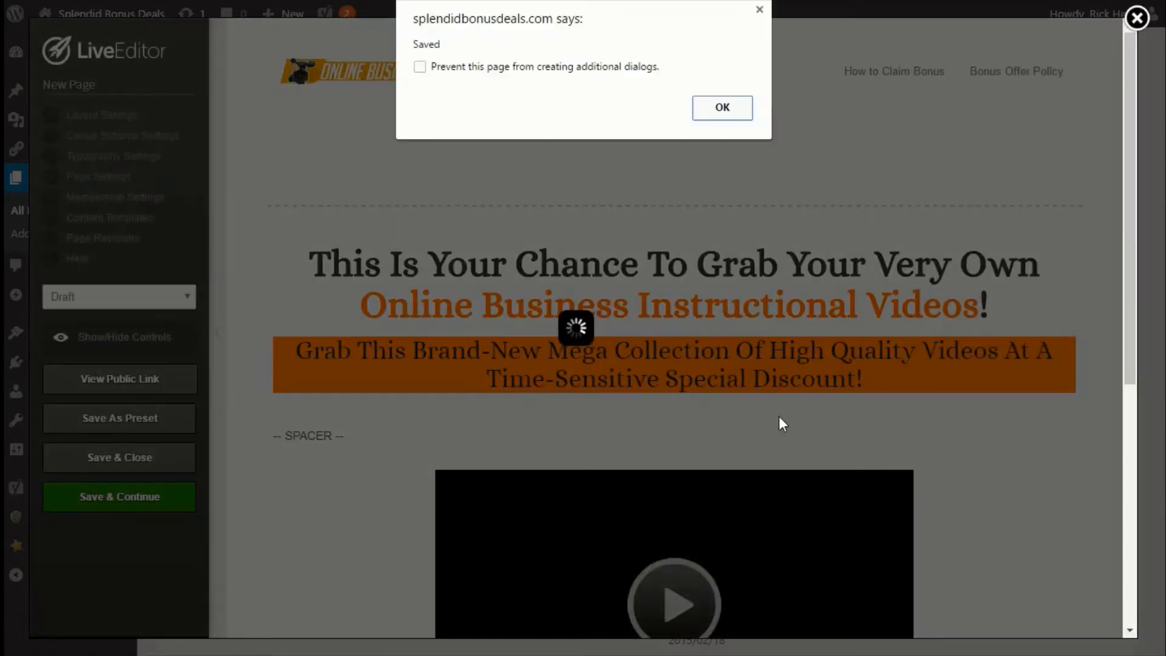
pyautogui.click(716, 104)
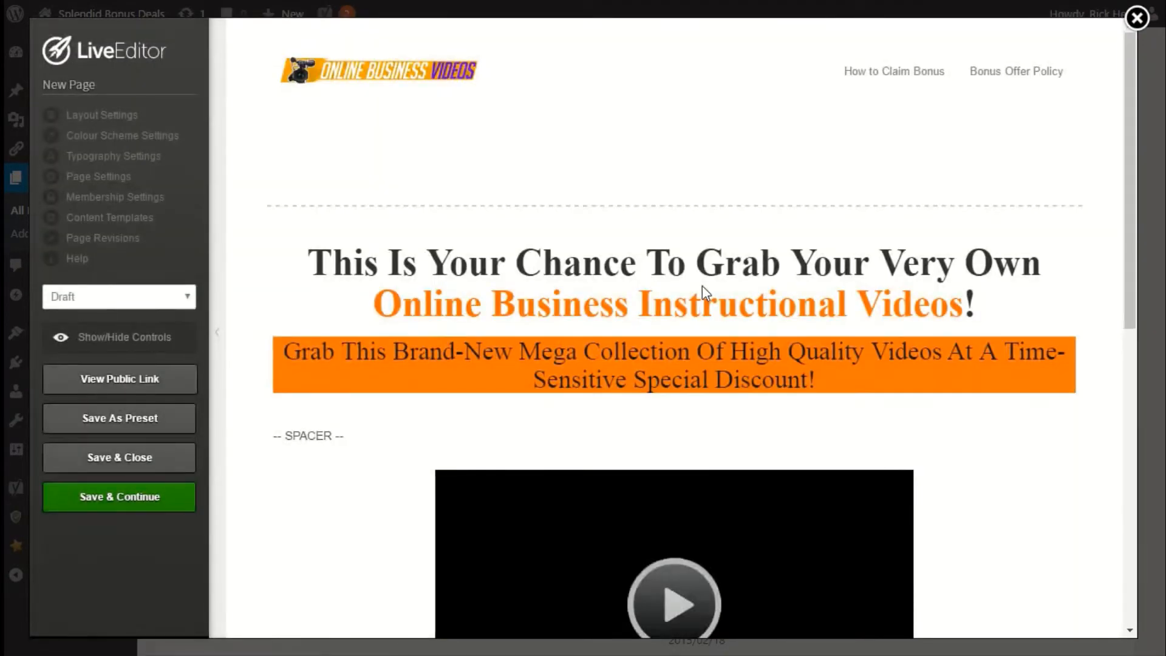
# Check the new footer links on the page, then save the page and continue editing.
pyautogui.scroll(-7, 692, 427)
pyautogui.scroll(-1, 794, 560)
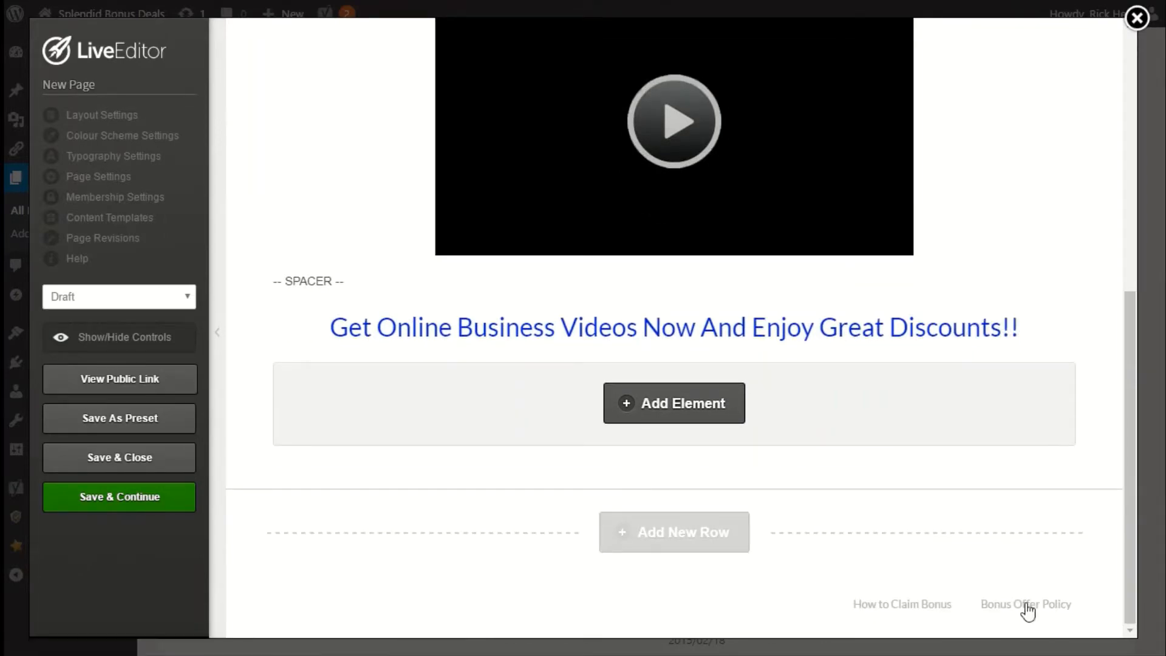
pyautogui.scroll(8, 958, 601)
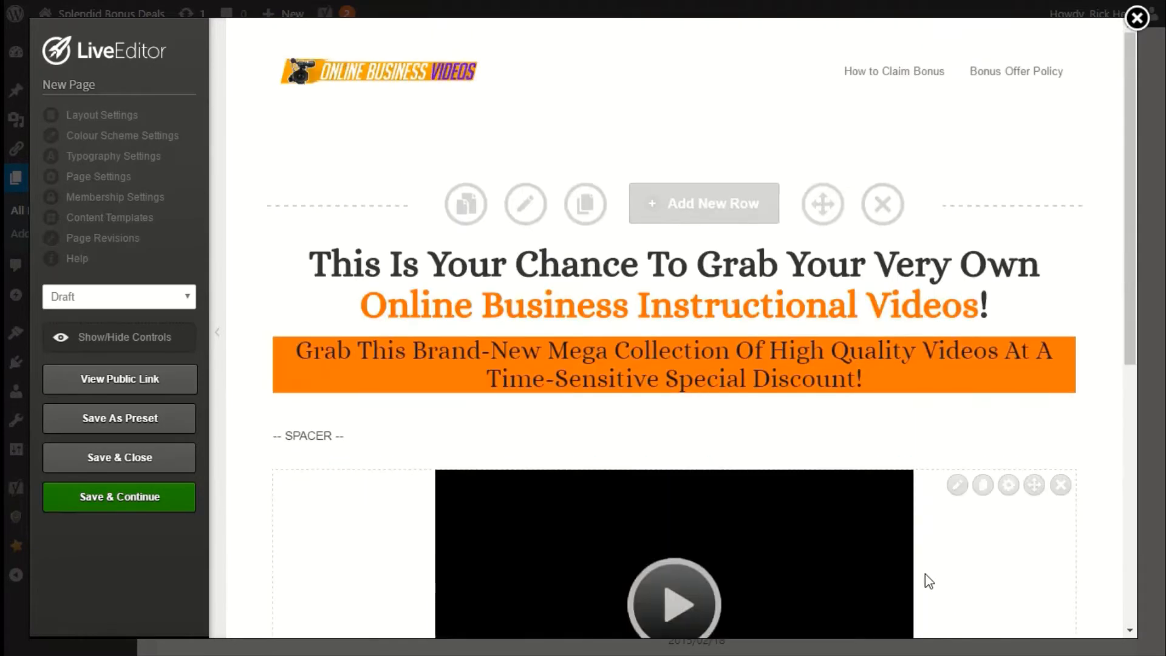
pyautogui.scroll(-8, 923, 578)
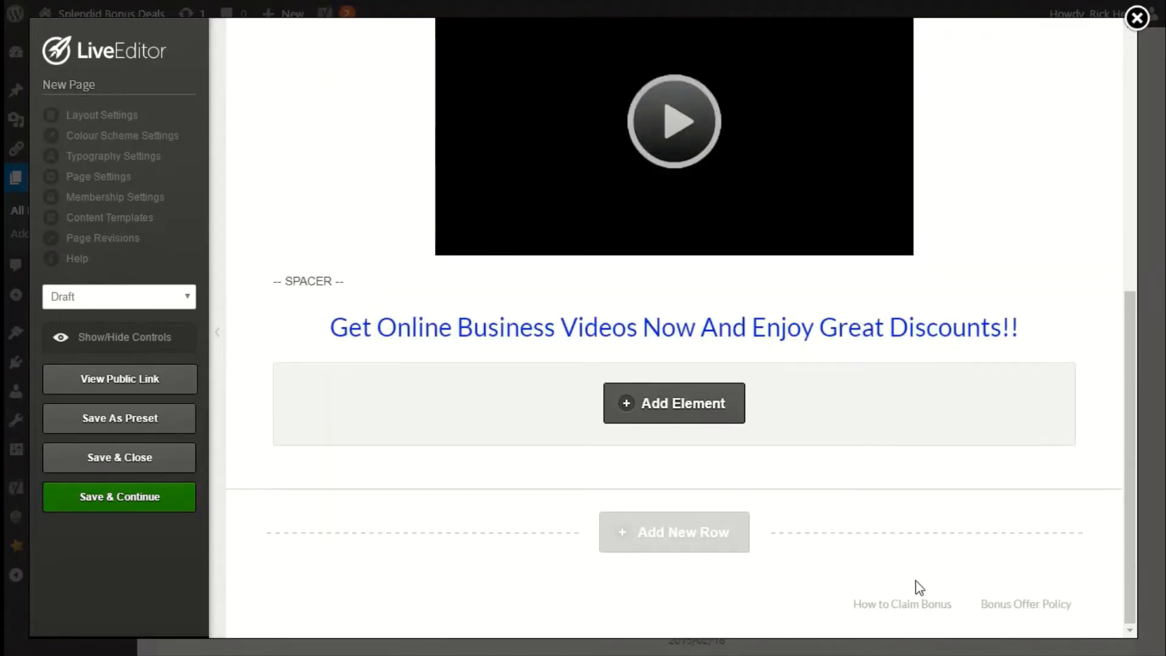
pyautogui.scroll(5, 916, 588)
pyautogui.click(133, 508)
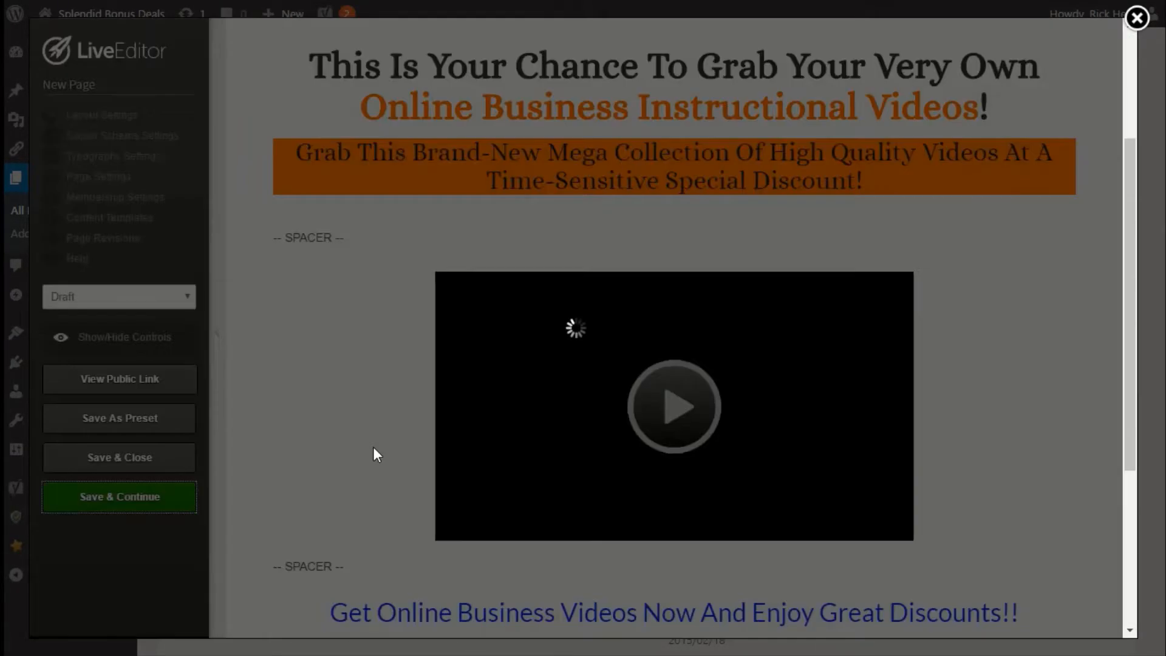
pyautogui.click(701, 112)
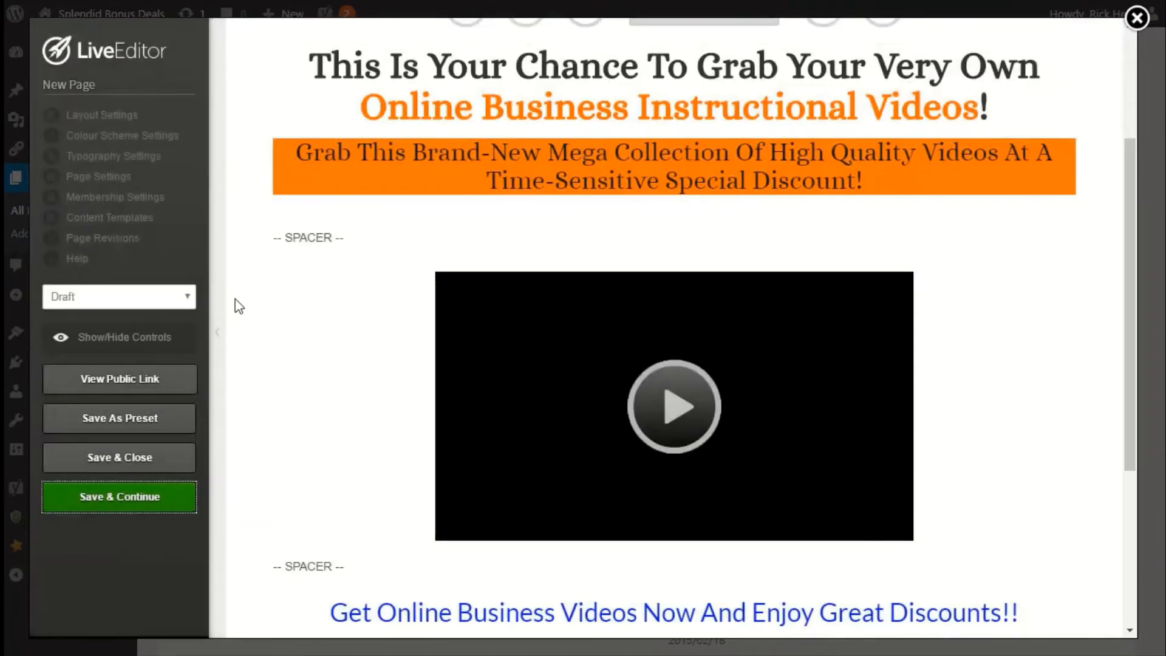
# Open the page's public link and scroll through it to check the layout.
pyautogui.click(133, 378)
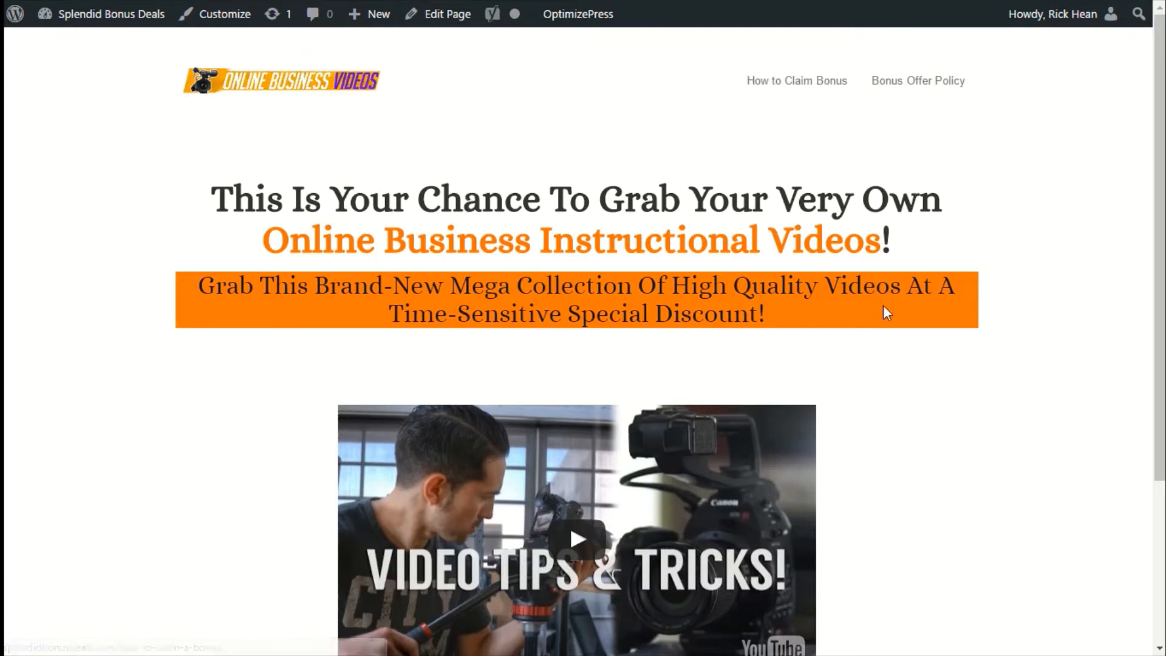
pyautogui.scroll(-4, 790, 310)
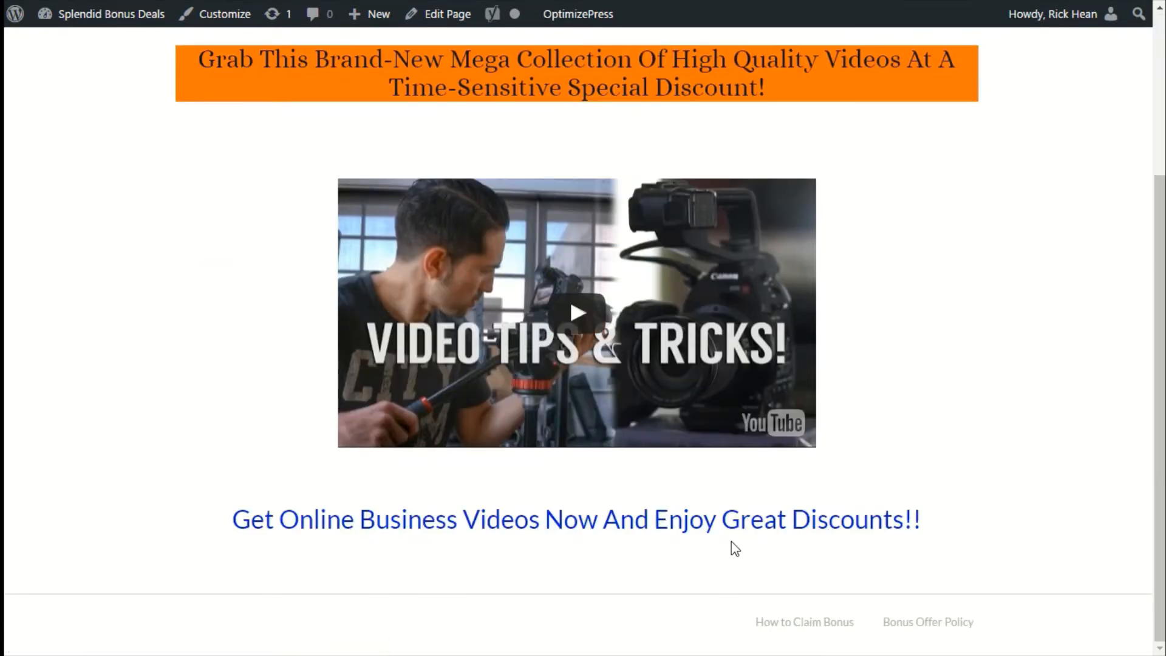
pyautogui.scroll(4, 731, 541)
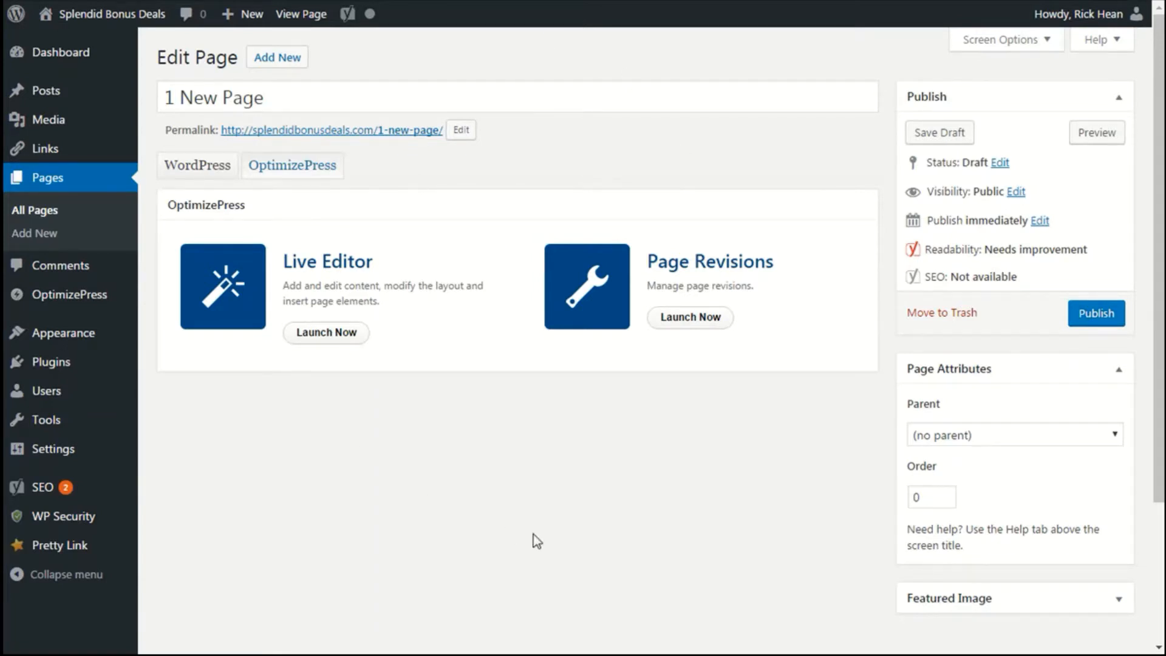
# Launch the LiveEditor for 1 New Page and add a Custom HTML / Shortcode element with the pasted YouTube iframe embed code.
pyautogui.click(322, 341)
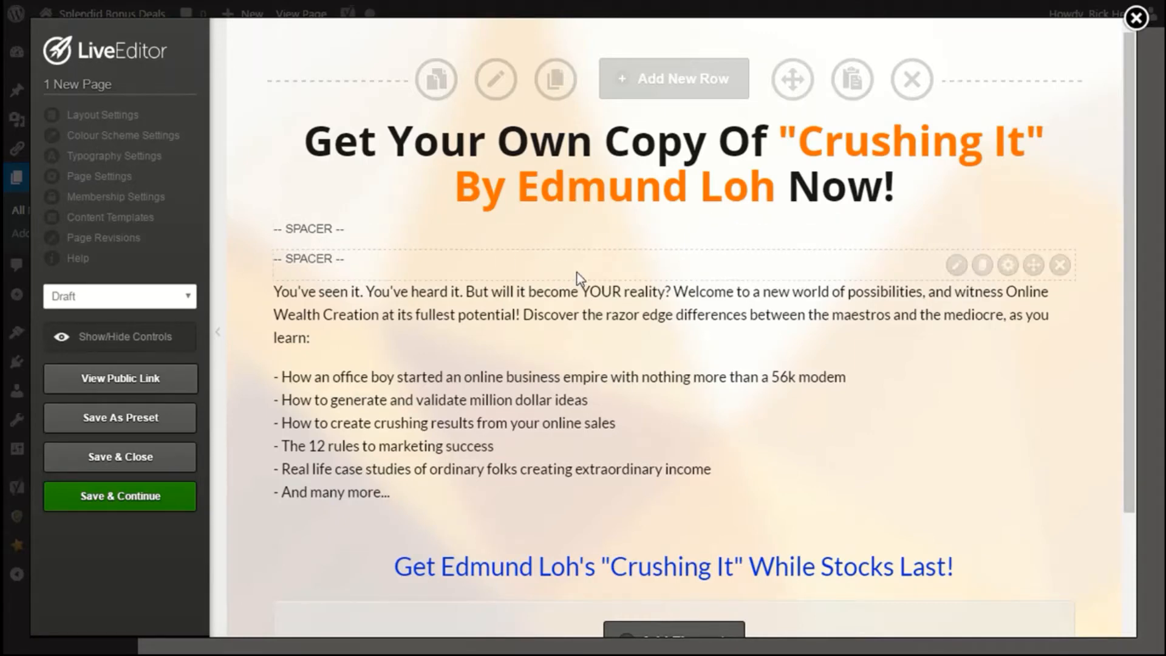
pyautogui.scroll(-2, 577, 279)
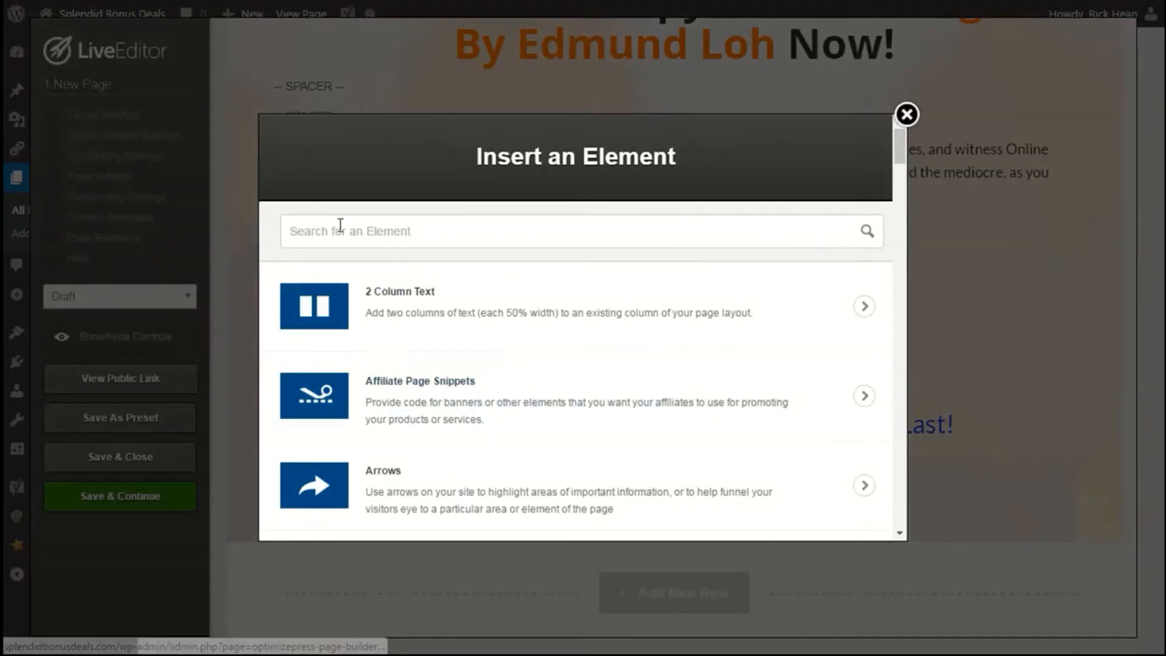
pyautogui.click(341, 225)
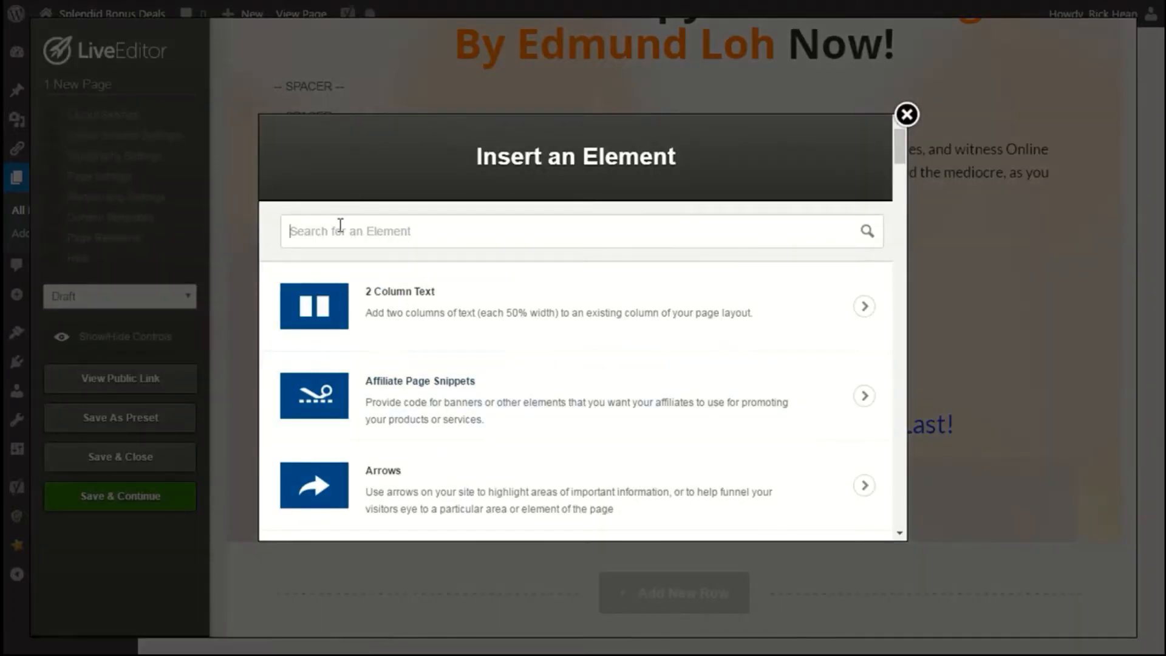
pyautogui.write('html')
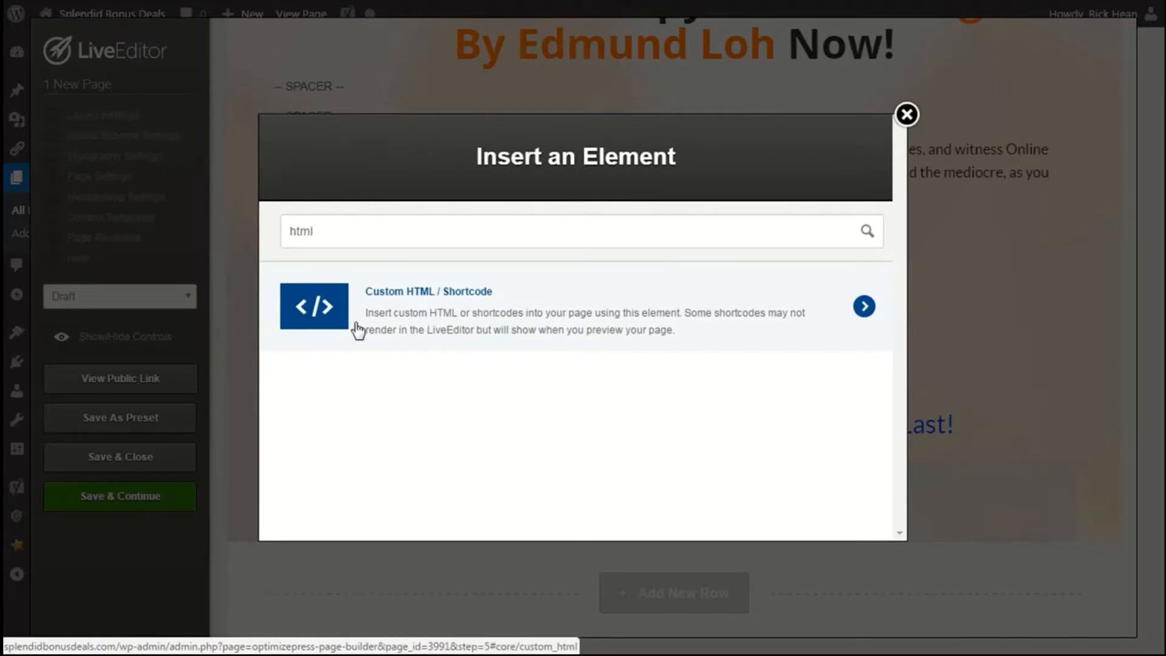
pyautogui.click(456, 333)
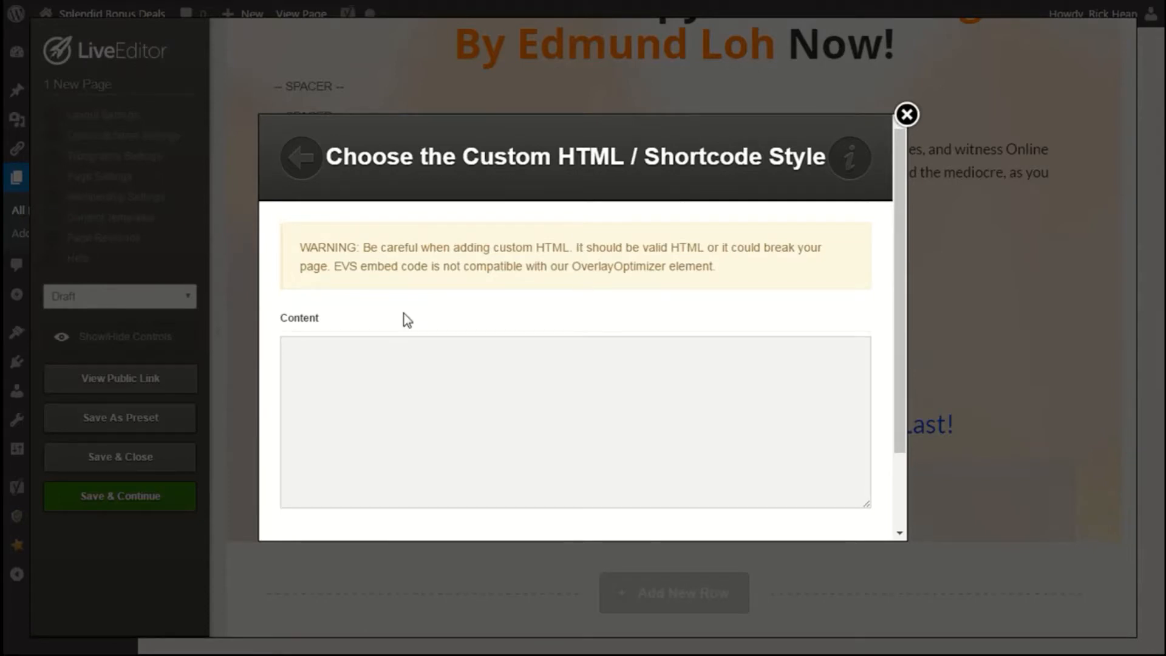
pyautogui.click(404, 374)
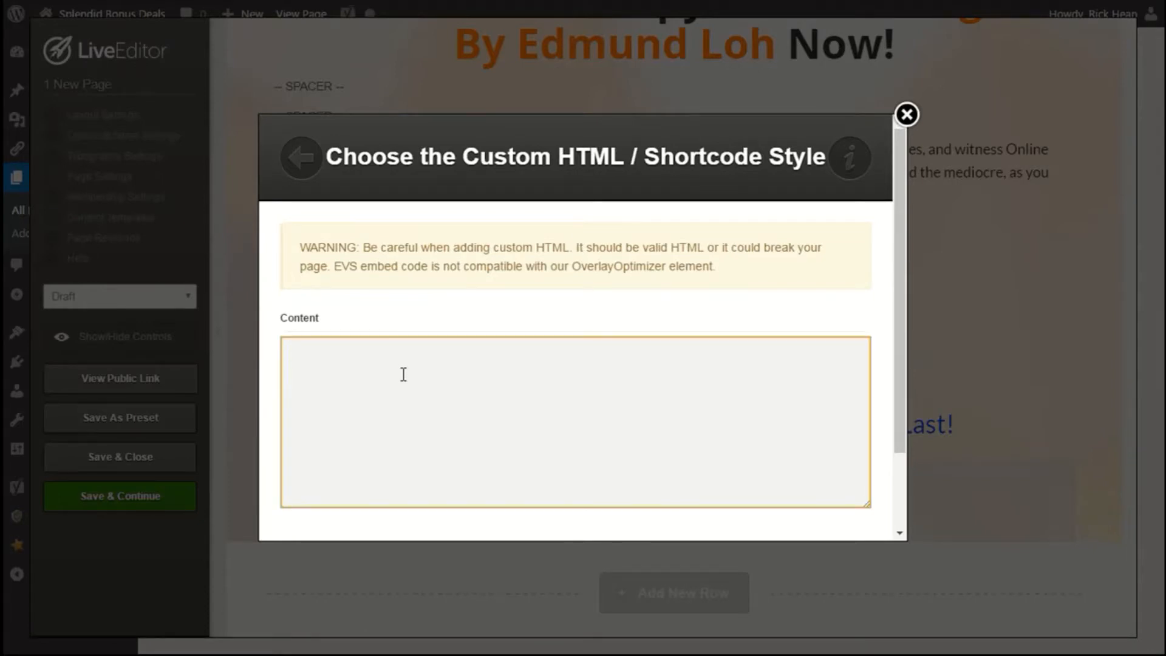
pyautogui.write('<iframe width="560" height="315" src="https://www.youtube.com/embed/Xs8jSZuPk1I" frameborder="0" allowfullscreen></iframe>')
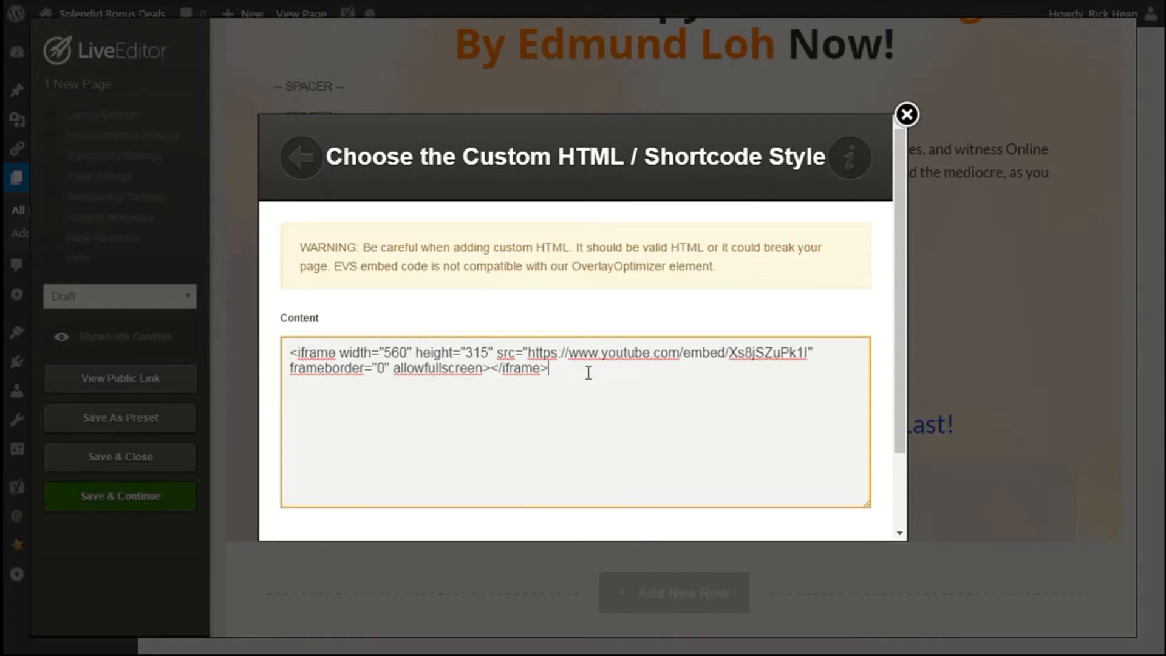
pyautogui.scroll(-2, 588, 373)
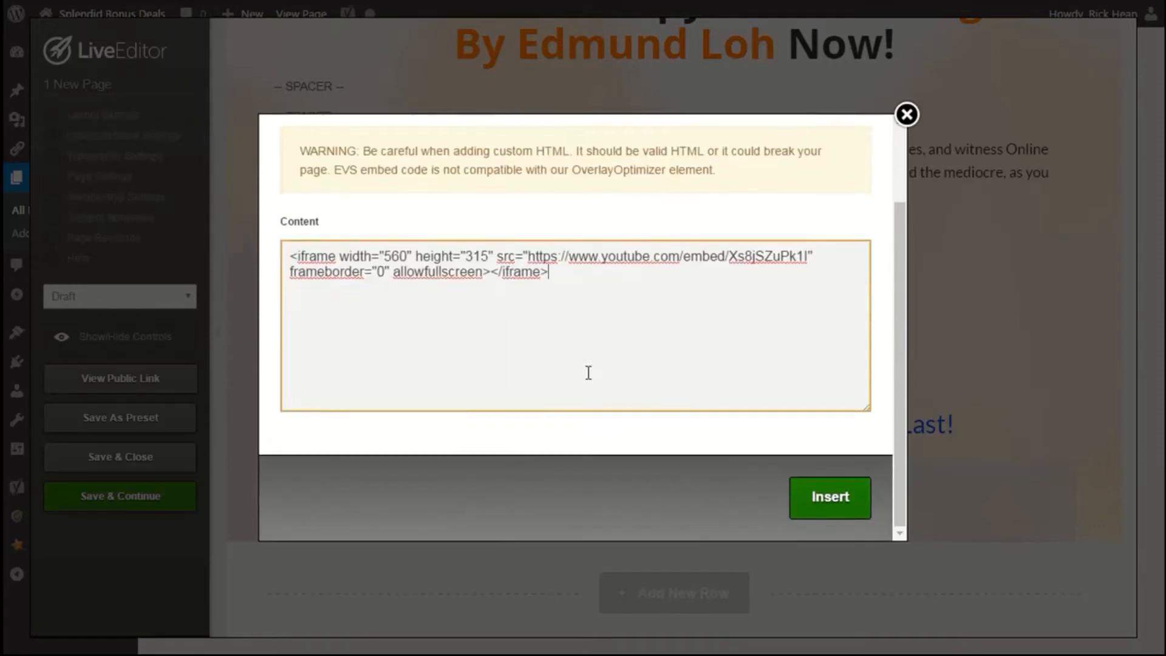
pyautogui.click(841, 498)
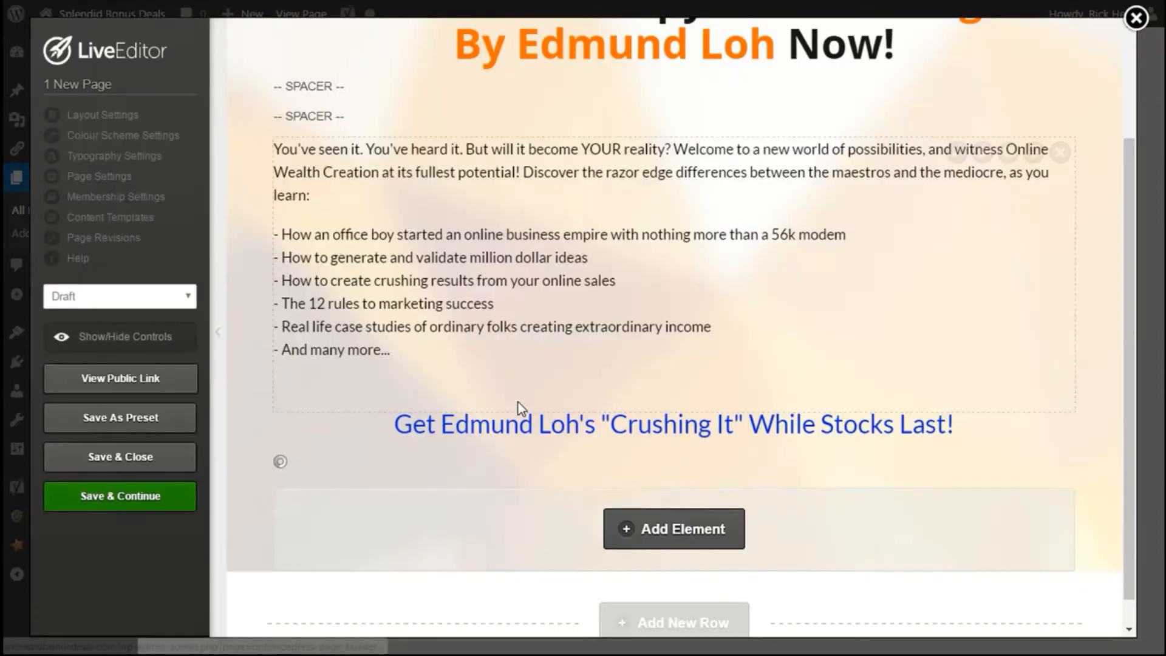
# Edit the custom HTML element and insert <div align="center"> before the iframe code.
pyautogui.scroll(-3, 845, 448)
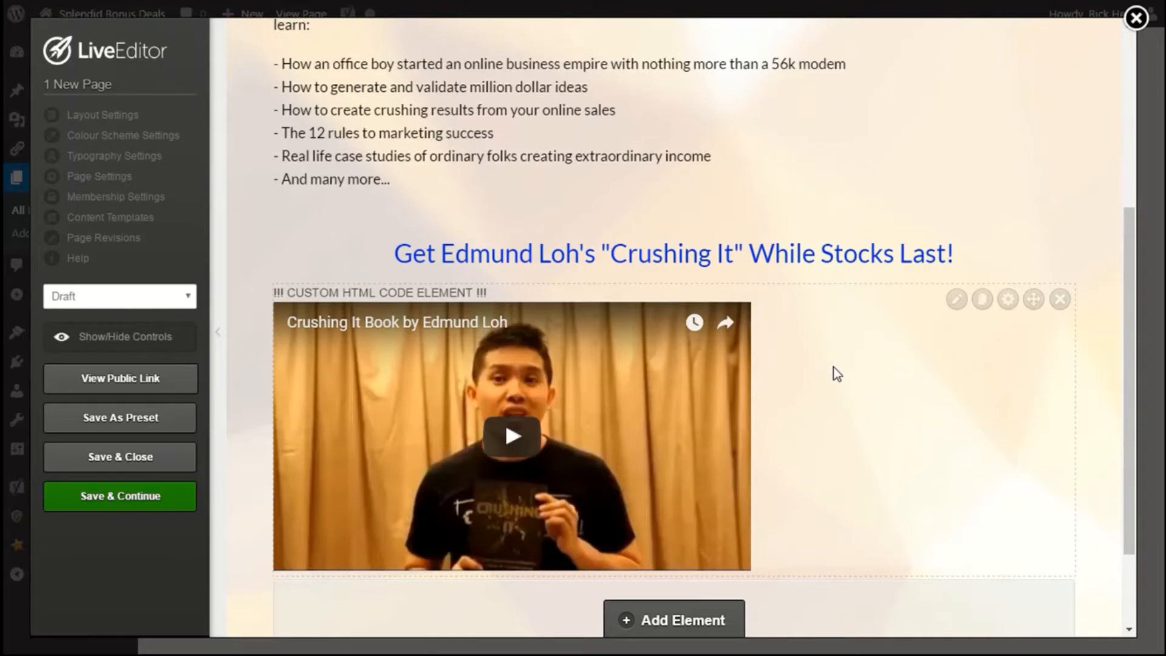
pyautogui.click(957, 299)
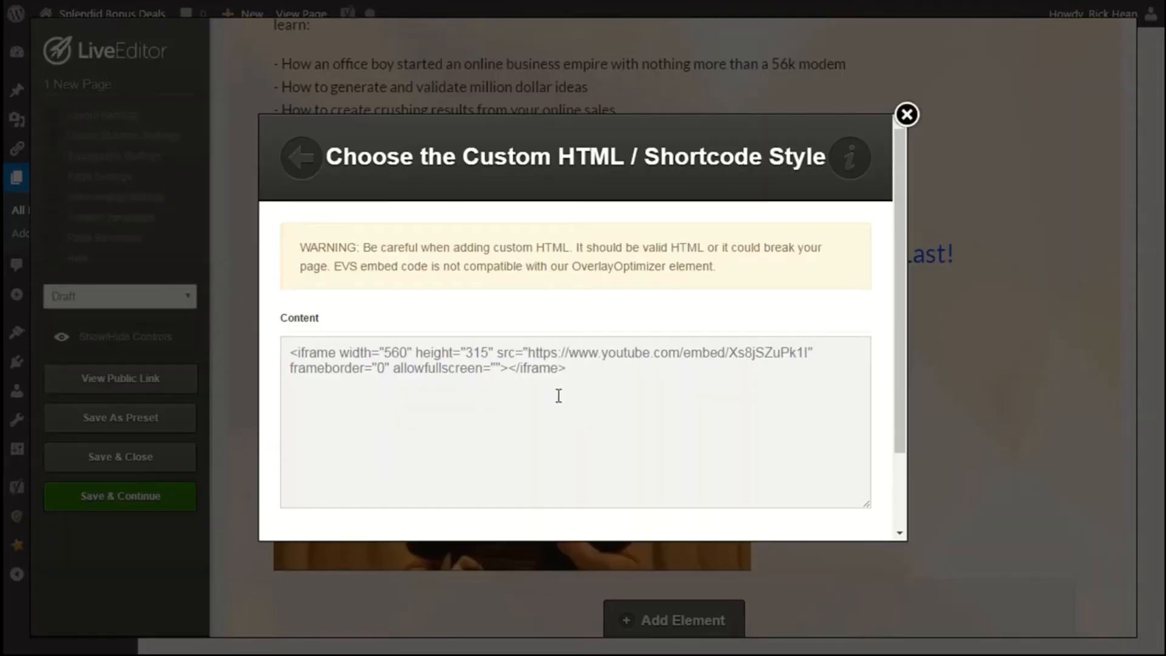
pyautogui.click(288, 352)
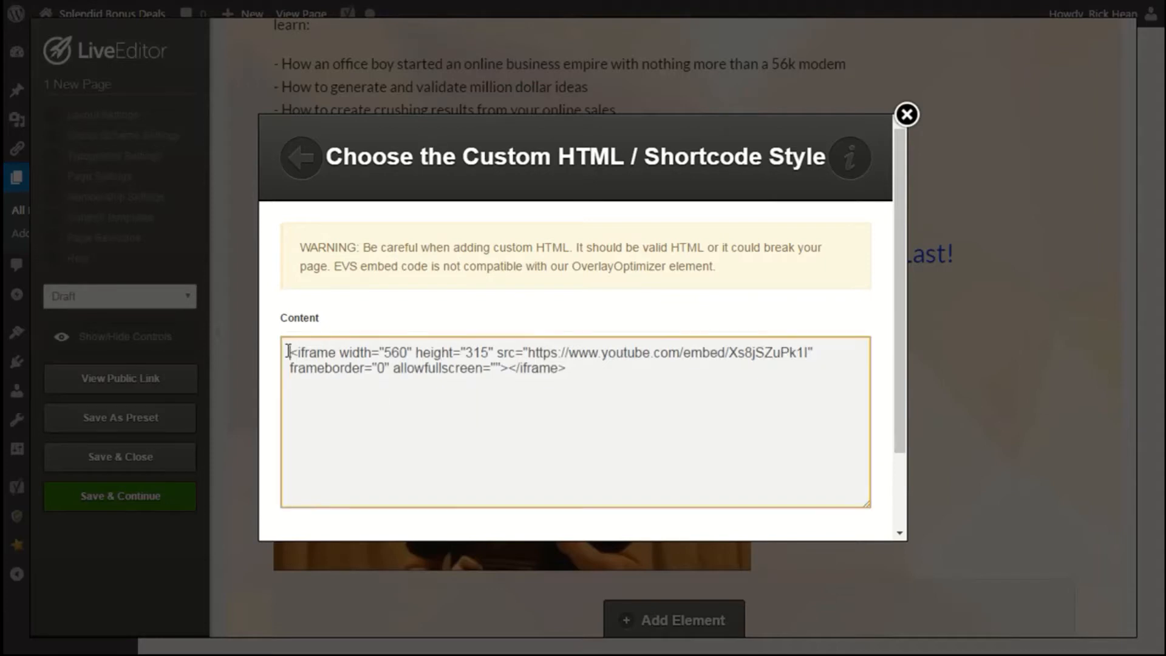
pyautogui.write('<')
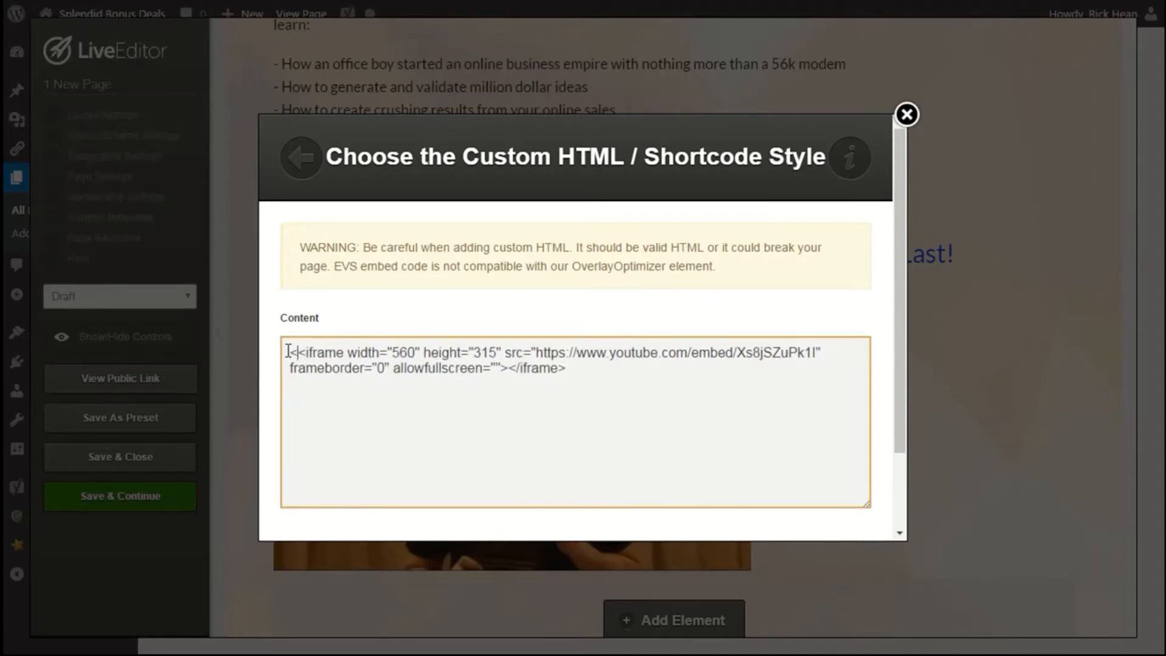
pyautogui.write('div ali')
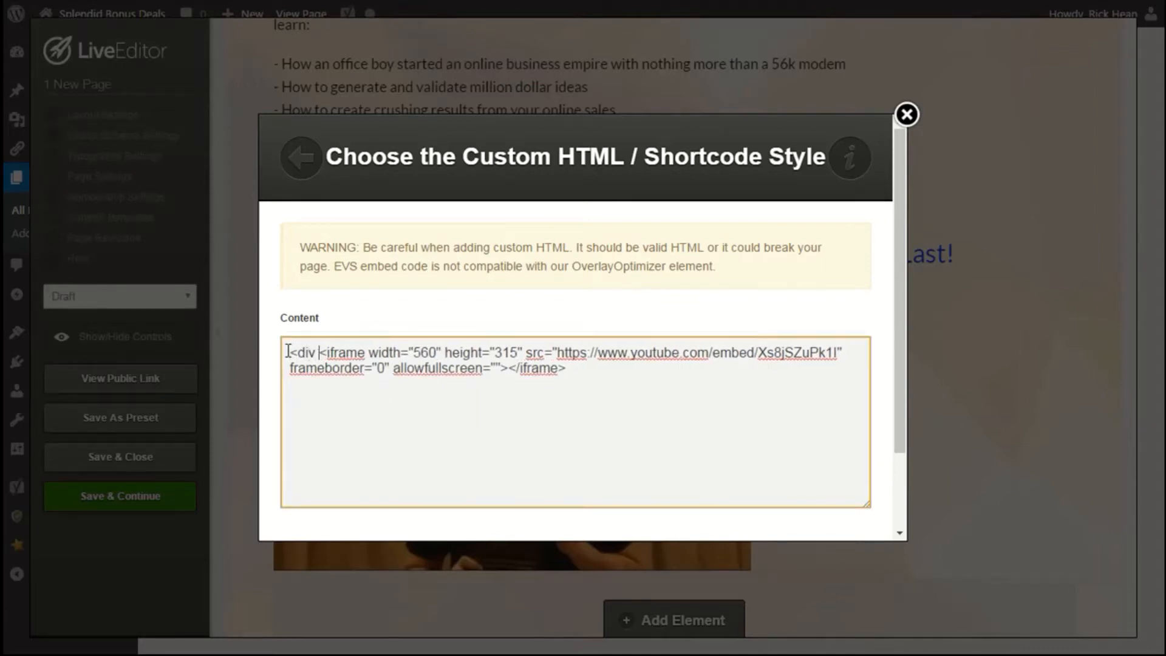
pyautogui.write('gn')
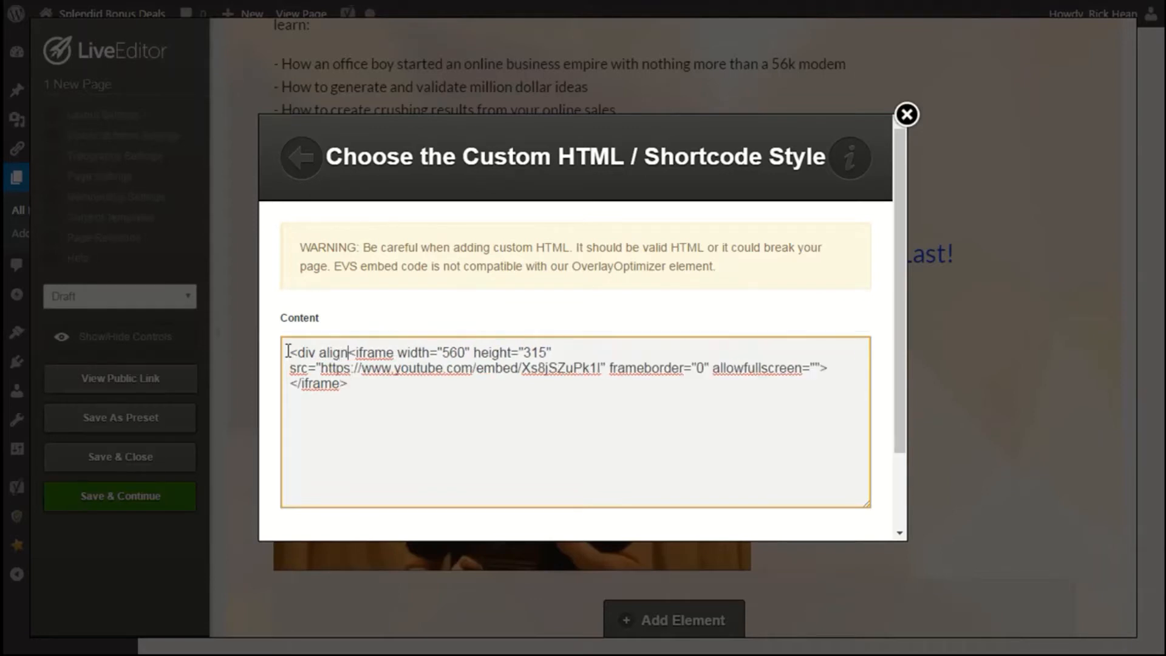
pyautogui.write('=')
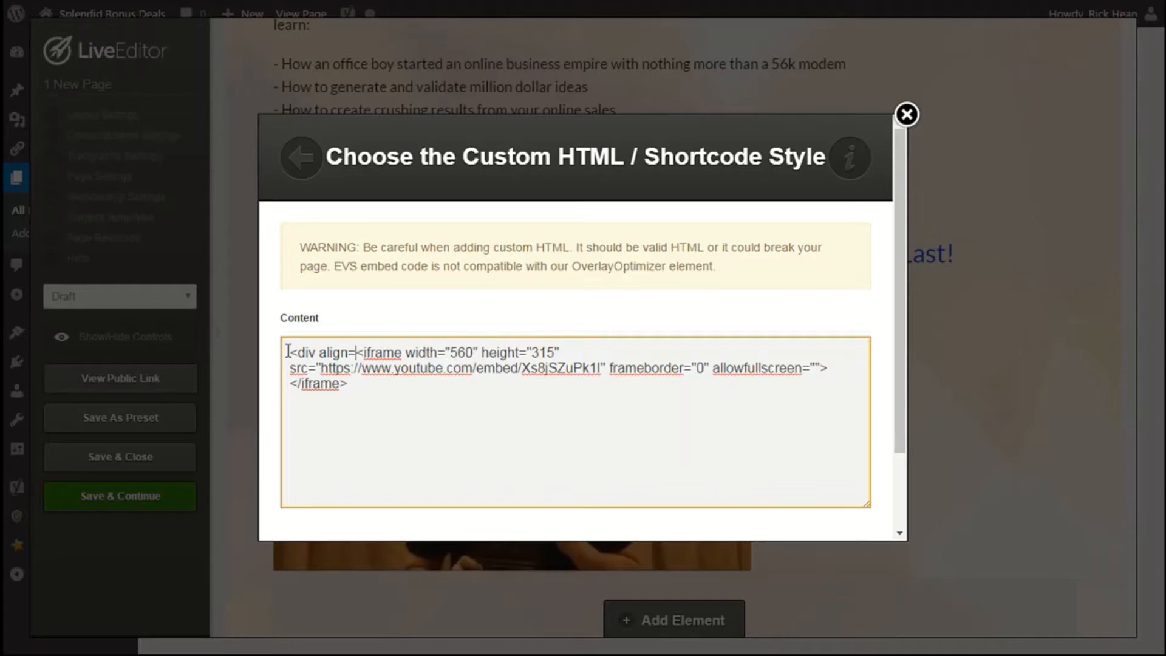
pyautogui.write('"center')
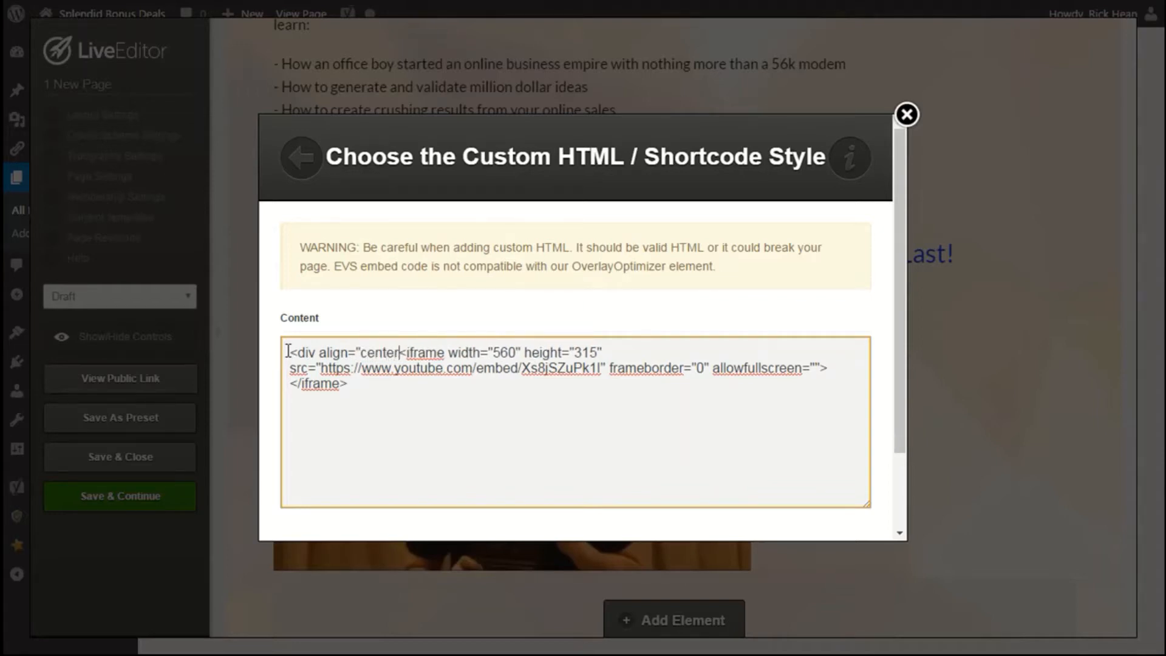
pyautogui.write('"')
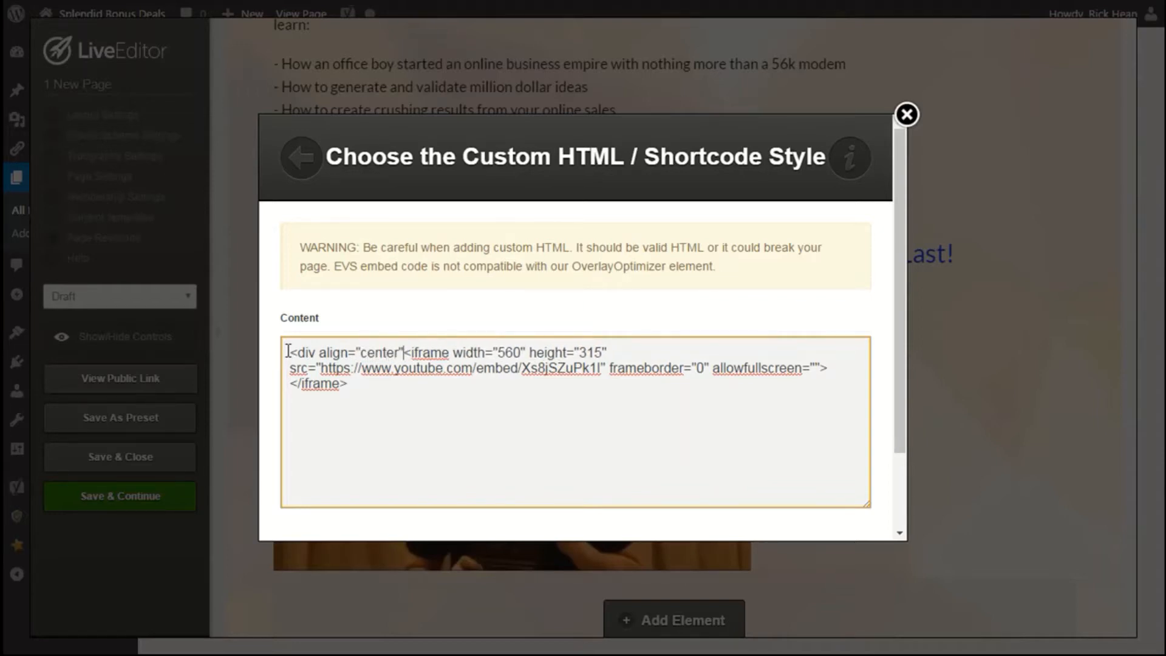
pyautogui.write('>')
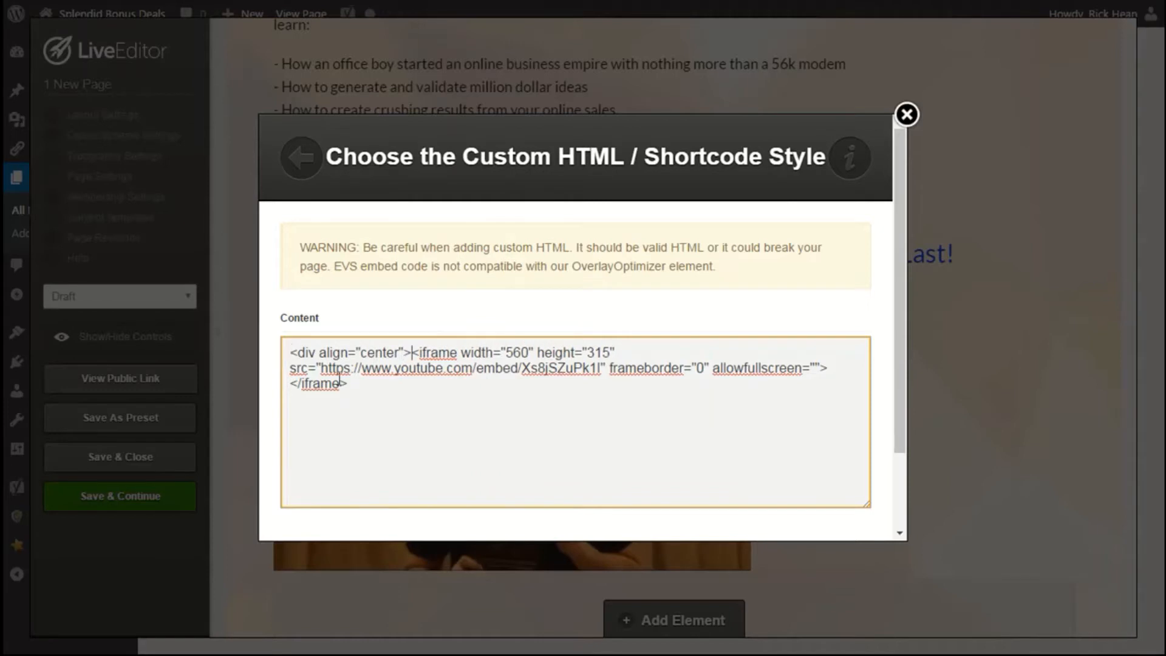
# Close the wrapper with </div> on a new line after the iframe and insert the updated element.
pyautogui.moveTo(290, 352); pyautogui.dragTo(413, 344)
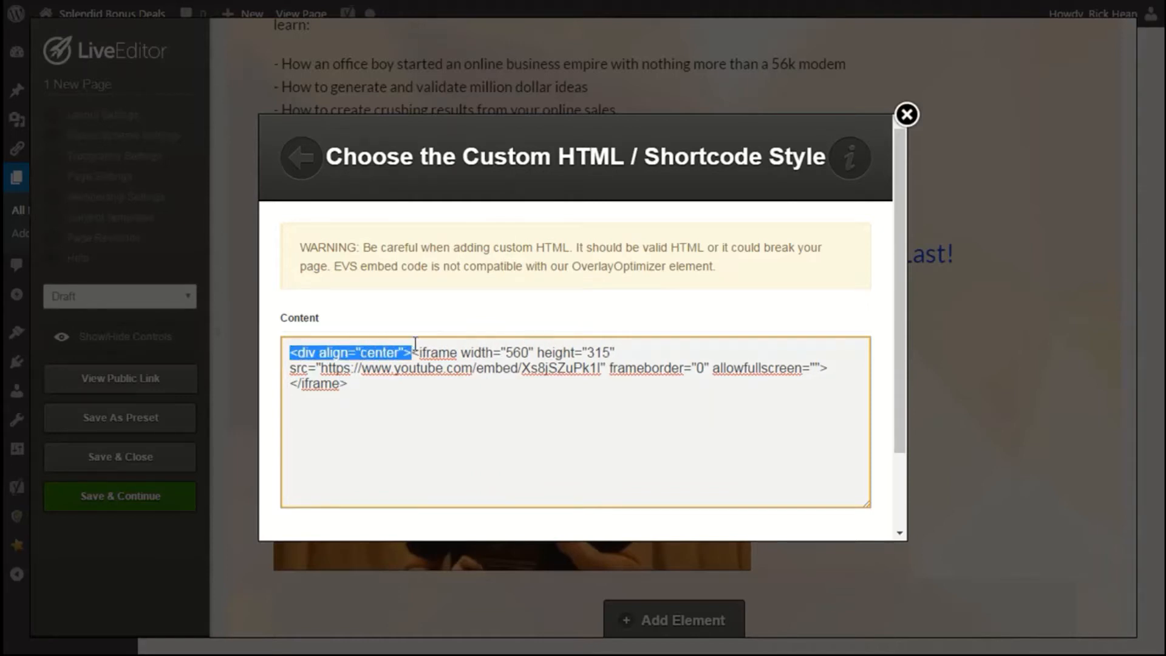
pyautogui.click(366, 390)
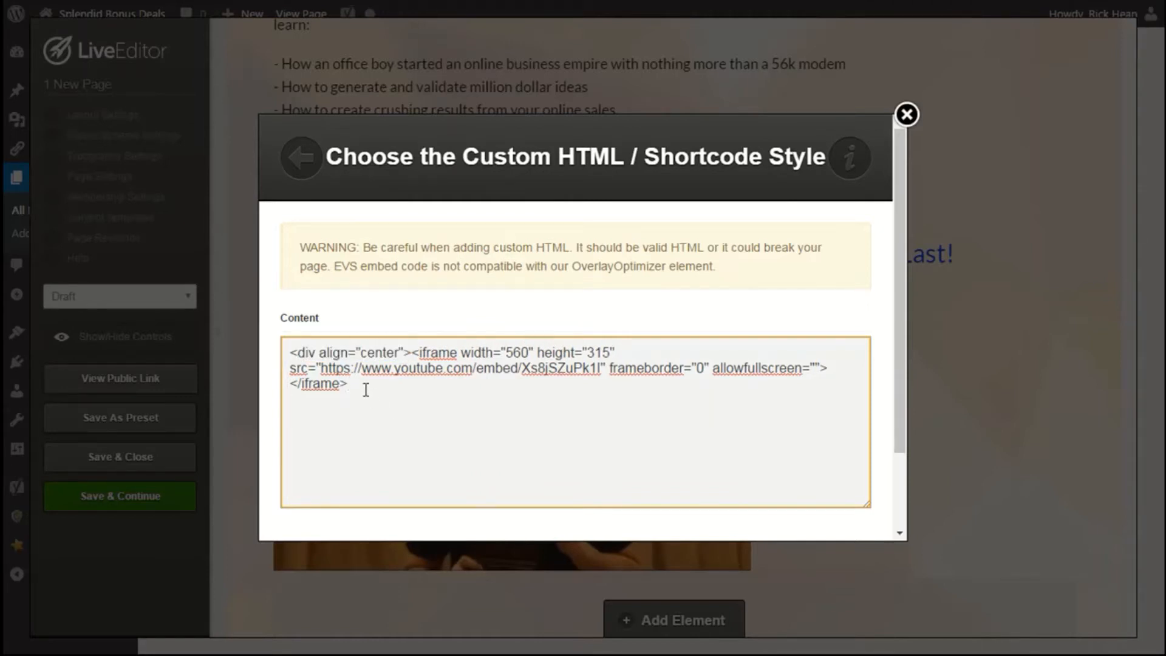
pyautogui.press('Return')
pyautogui.write(',')
pyautogui.write('/div')
pyautogui.write('>')
pyautogui.moveTo(333, 402); pyautogui.dragTo(291, 404)
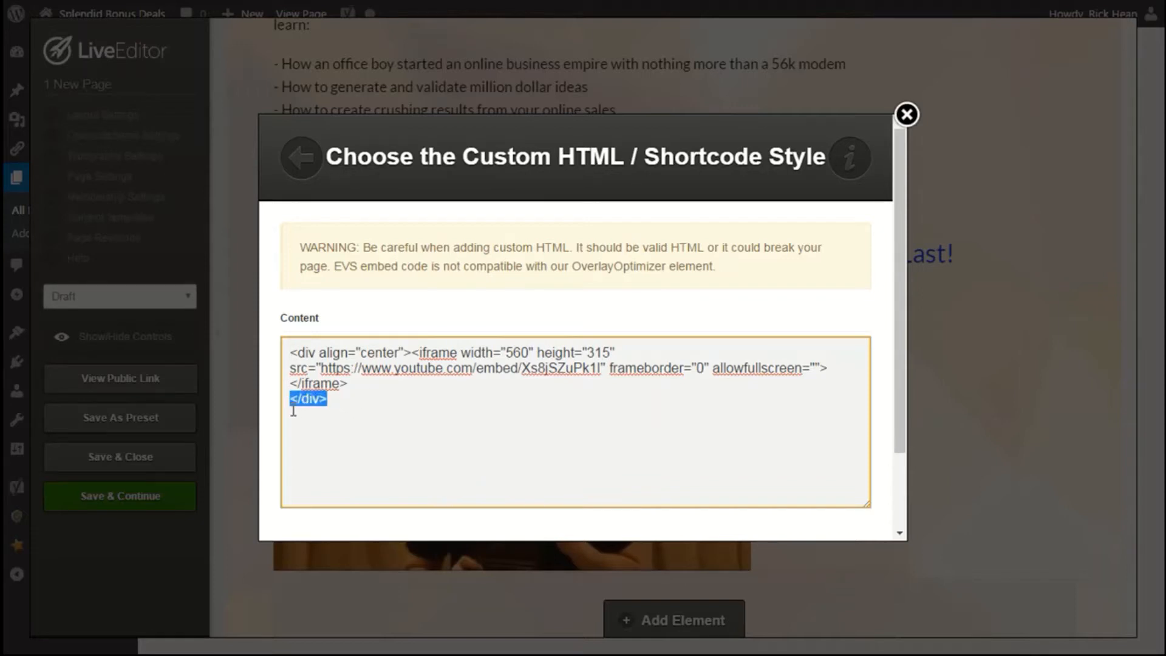
pyautogui.moveTo(290, 352); pyautogui.dragTo(413, 353)
pyautogui.moveTo(290, 399); pyautogui.dragTo(327, 403)
pyautogui.scroll(-2, 425, 400)
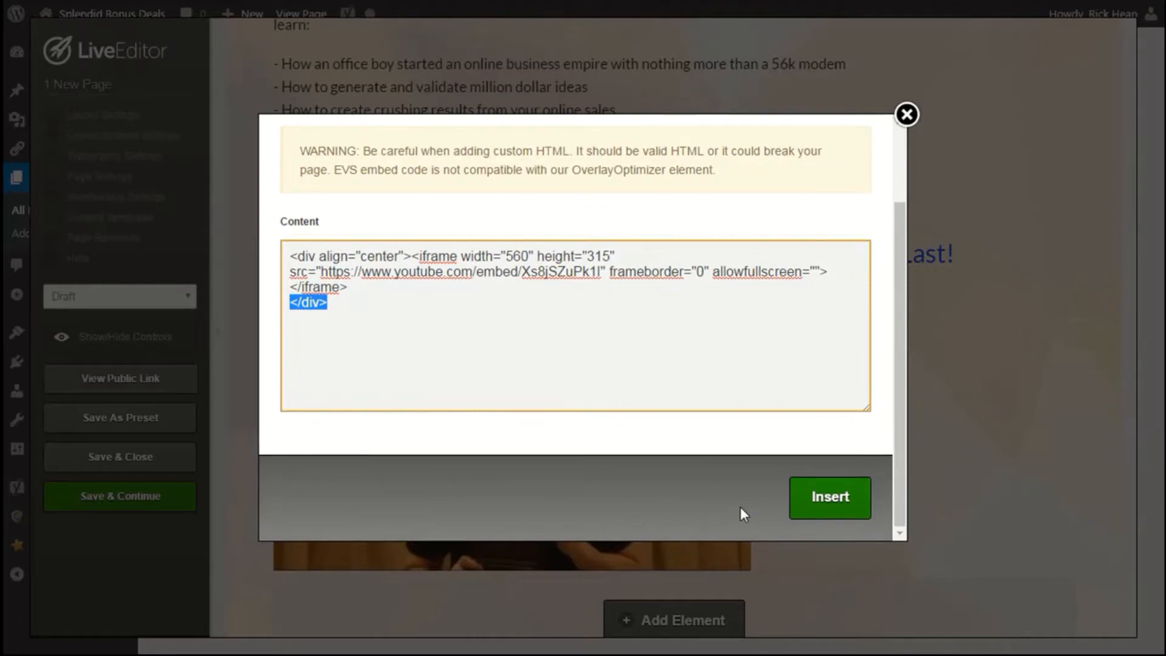
pyautogui.click(820, 510)
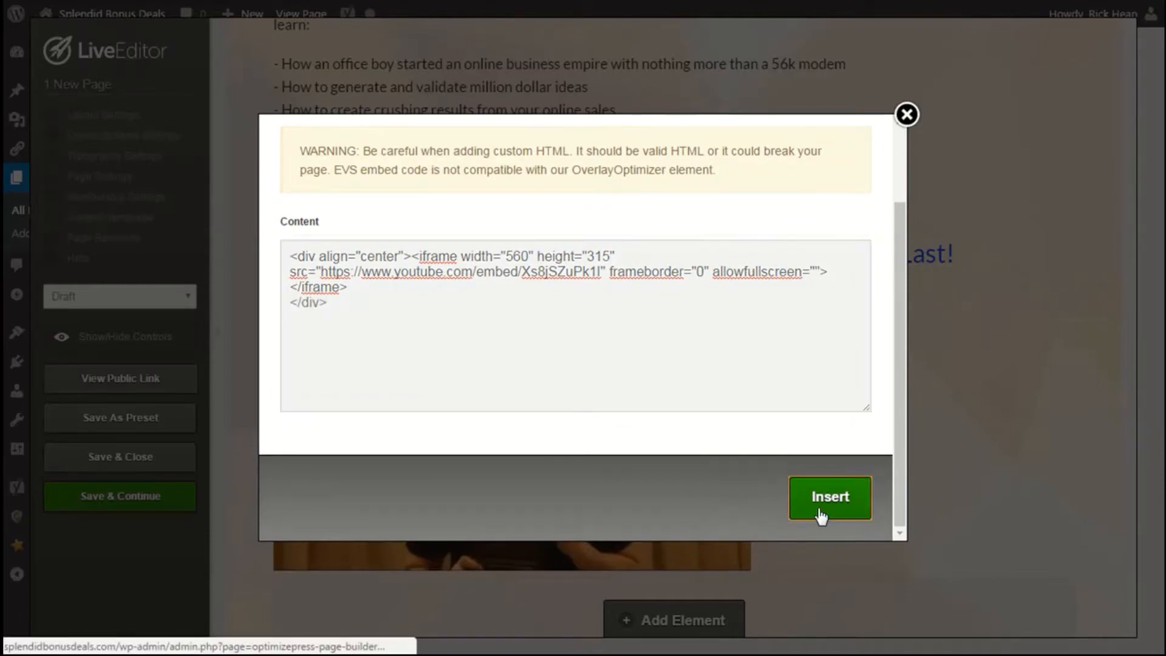
# Move the video element up below the main headline, then save the page and continue editing.
pyautogui.scroll(-3, 950, 479)
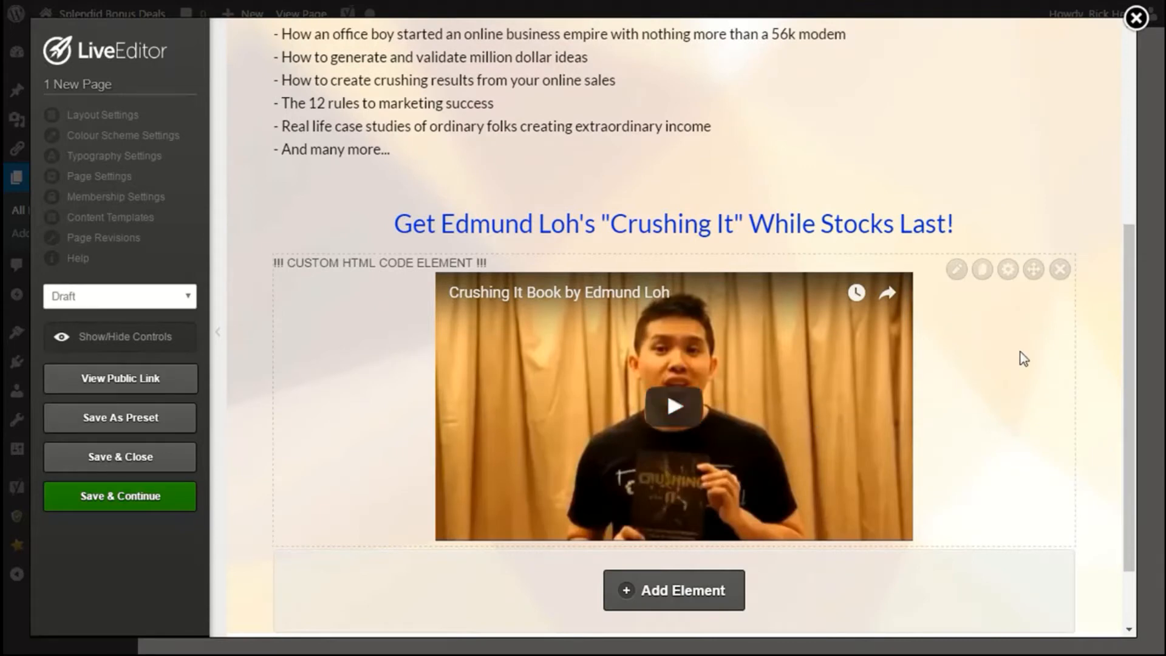
pyautogui.moveTo(1033, 269); pyautogui.dragTo(1081, 356)
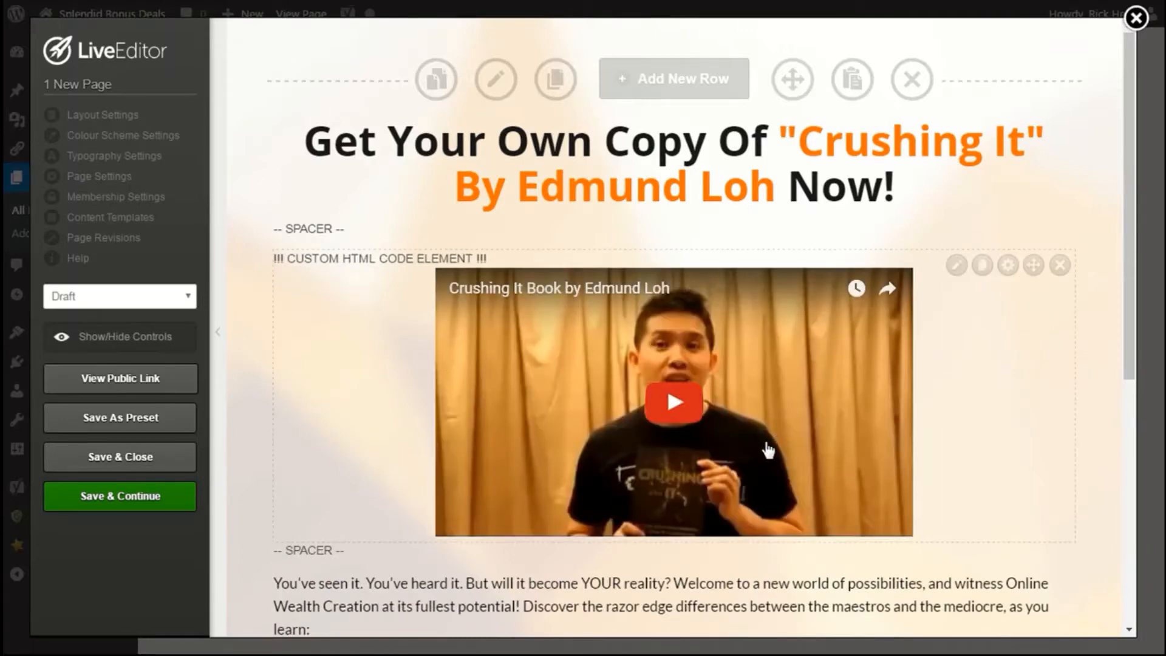
pyautogui.click(146, 496)
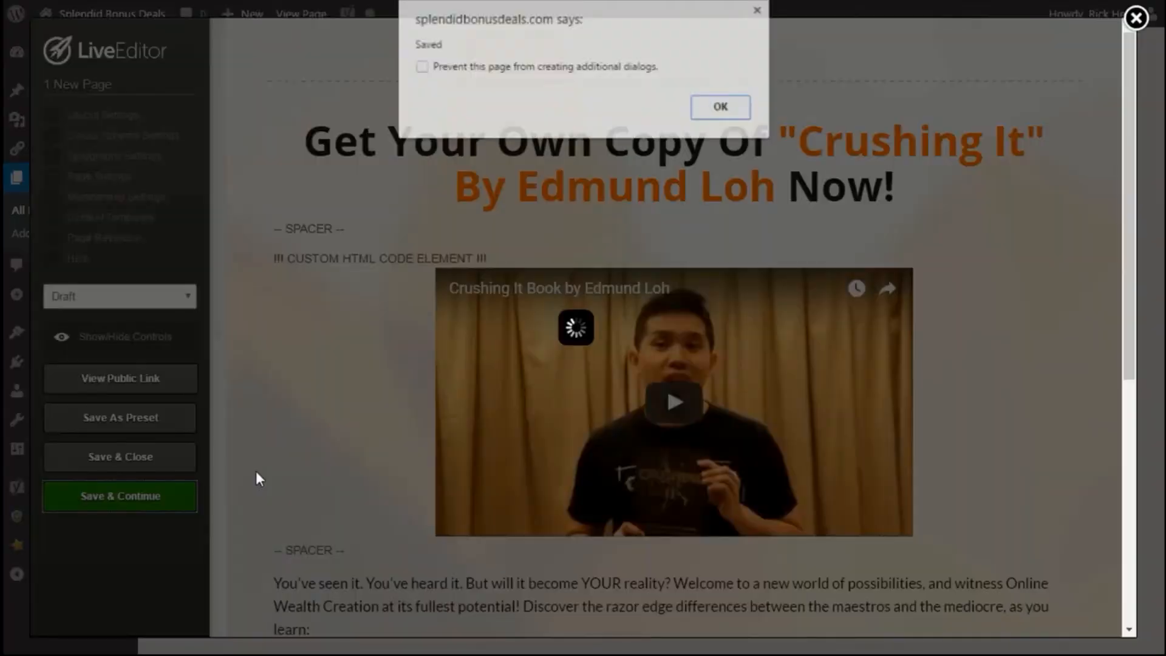
pyautogui.click(723, 109)
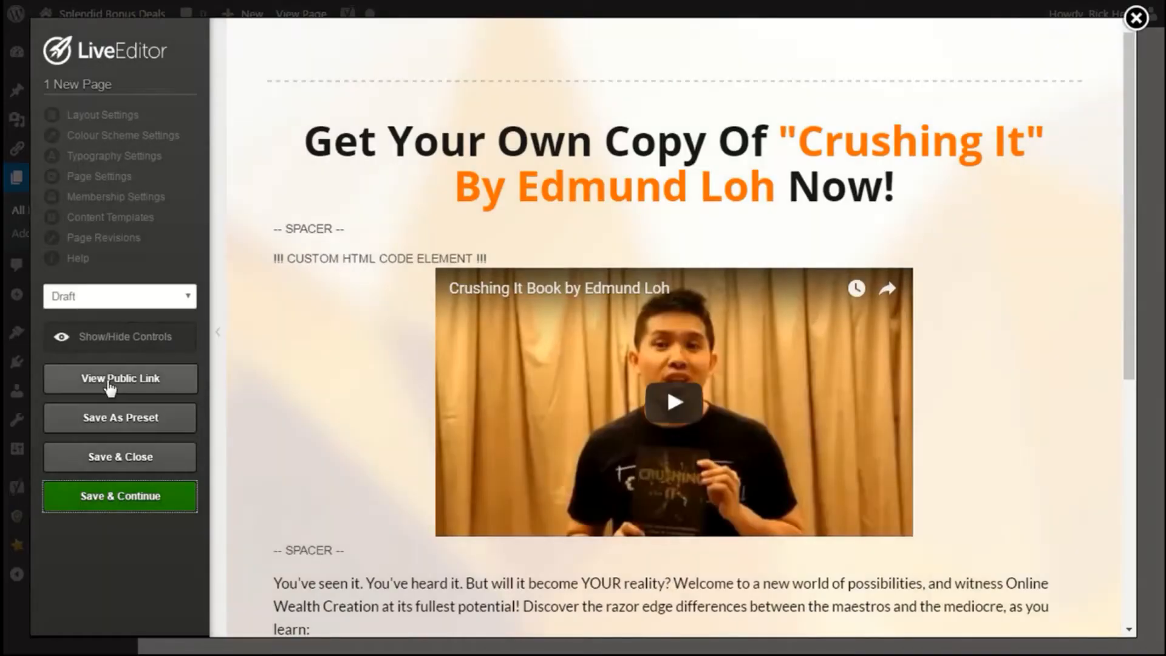
# Open the LiveEditor for the page titled New Page from the Pages list.
pyautogui.click(103, 382)
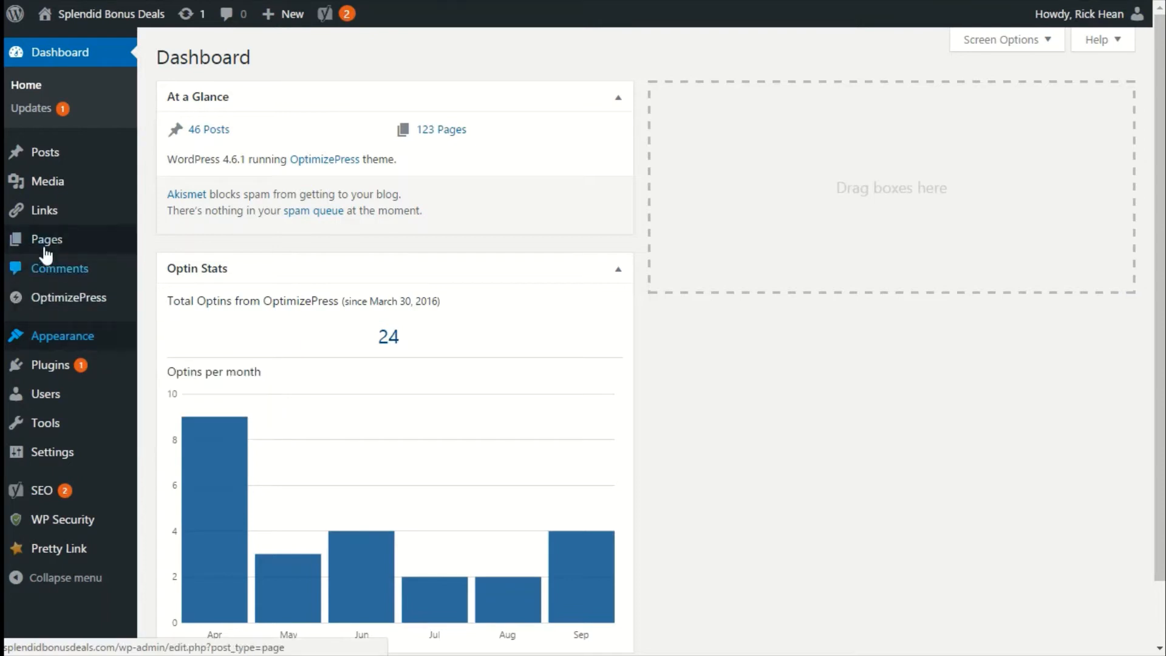
pyautogui.moveTo(44, 249)
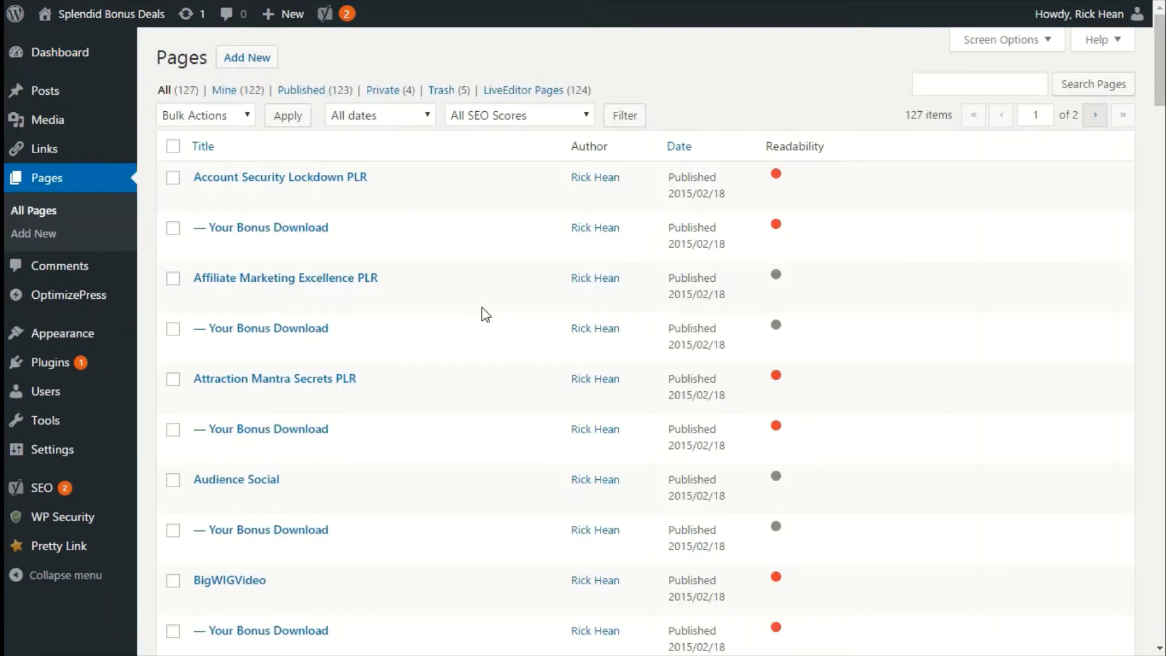
pyautogui.scroll(-8, 483, 316)
pyautogui.scroll(-20, 414, 392)
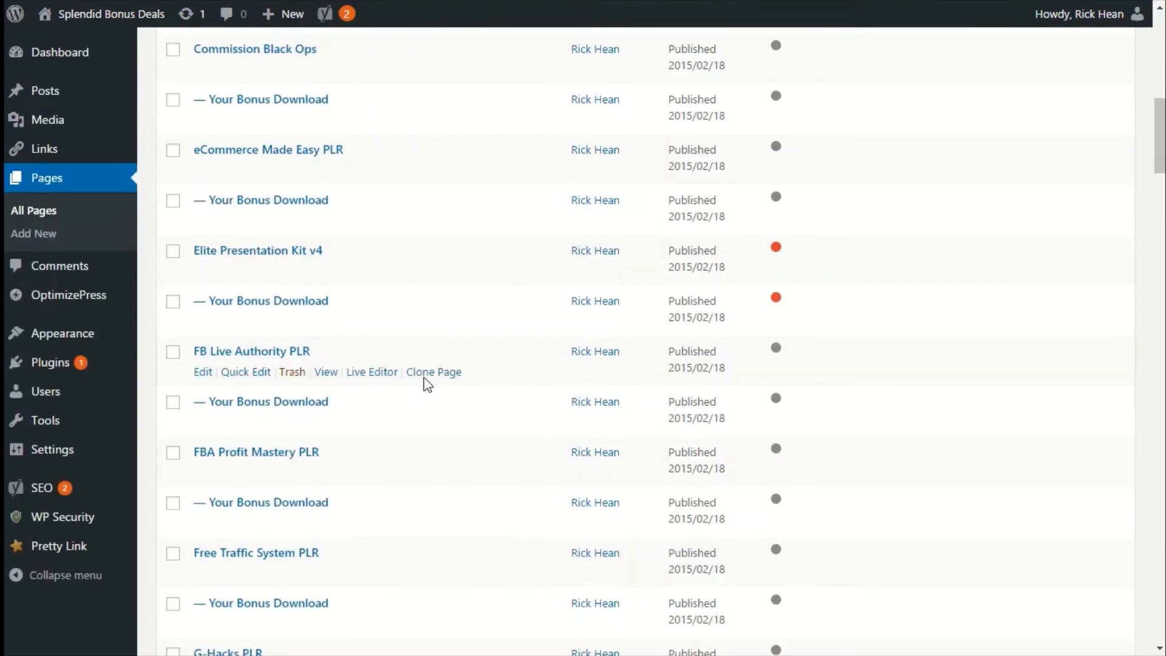
pyautogui.scroll(-19, 414, 401)
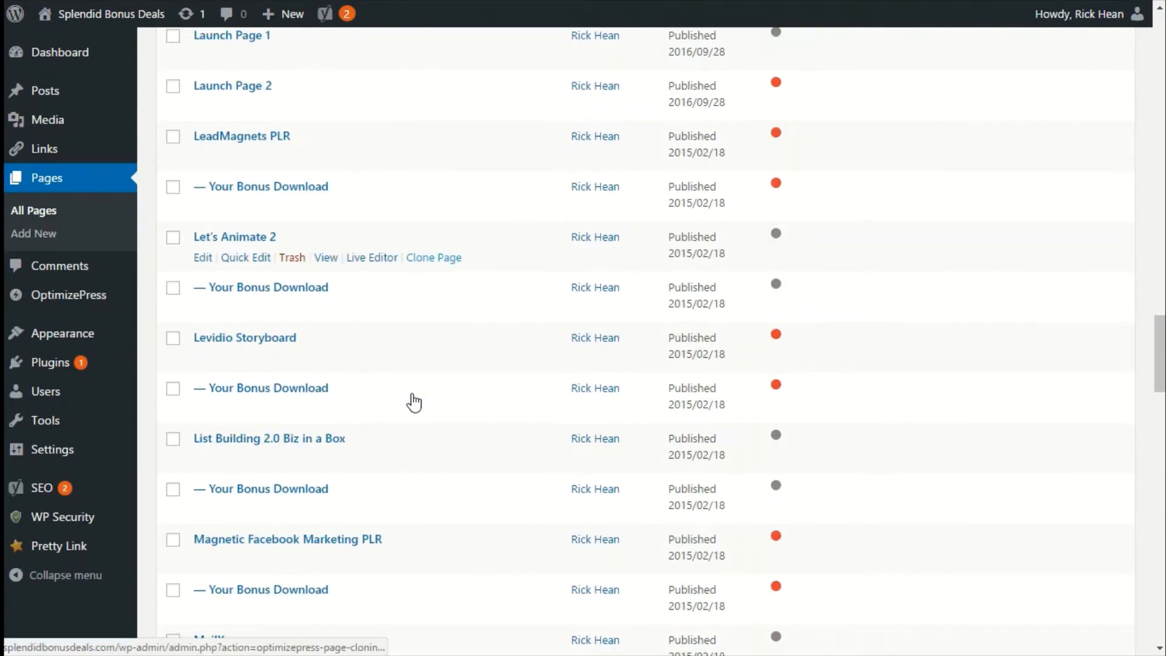
pyautogui.scroll(2, 402, 394)
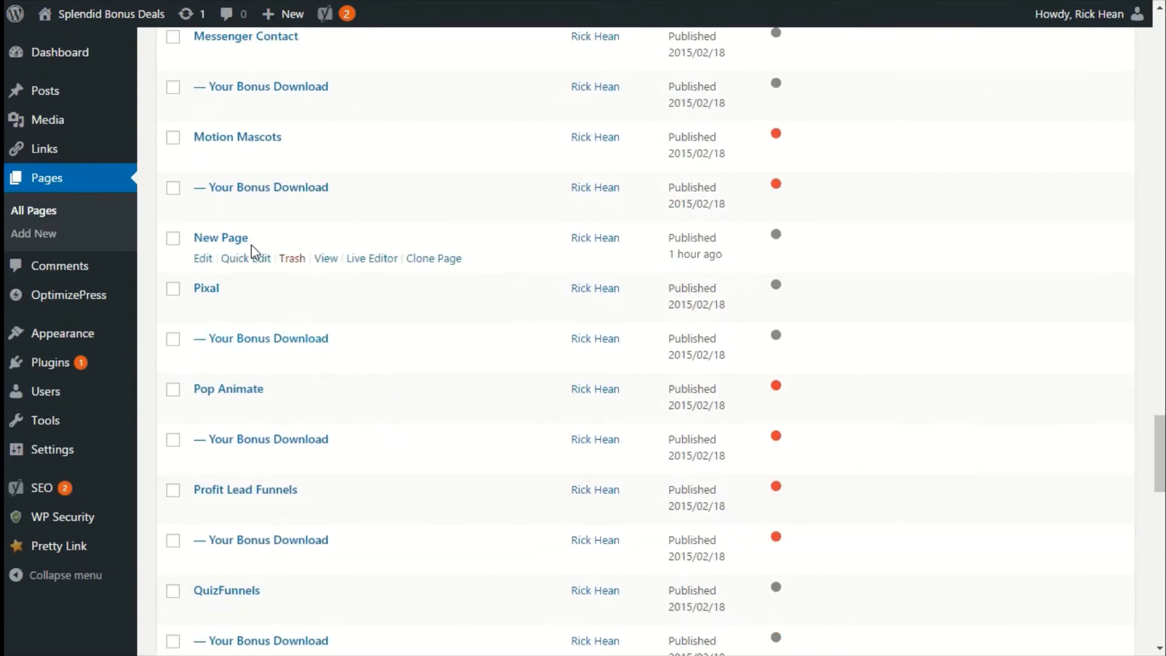
pyautogui.click(366, 259)
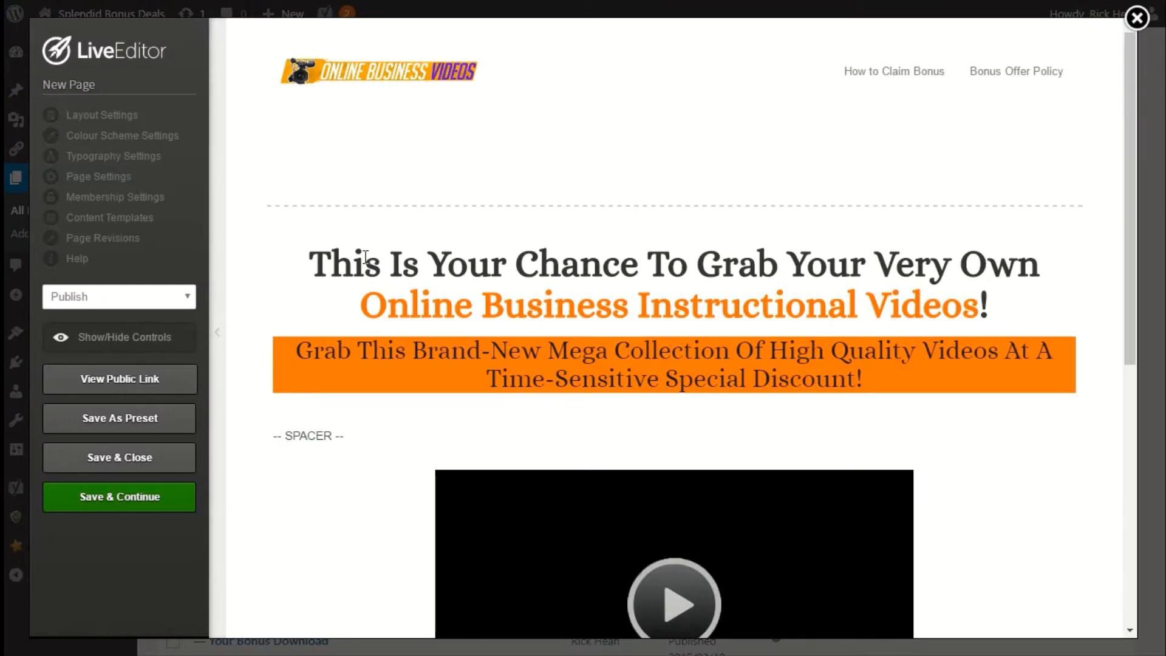
# Open the content template export form and enter name OBV Launch Page, description Your Description, category Launch Pages.
pyautogui.moveTo(370, 382)
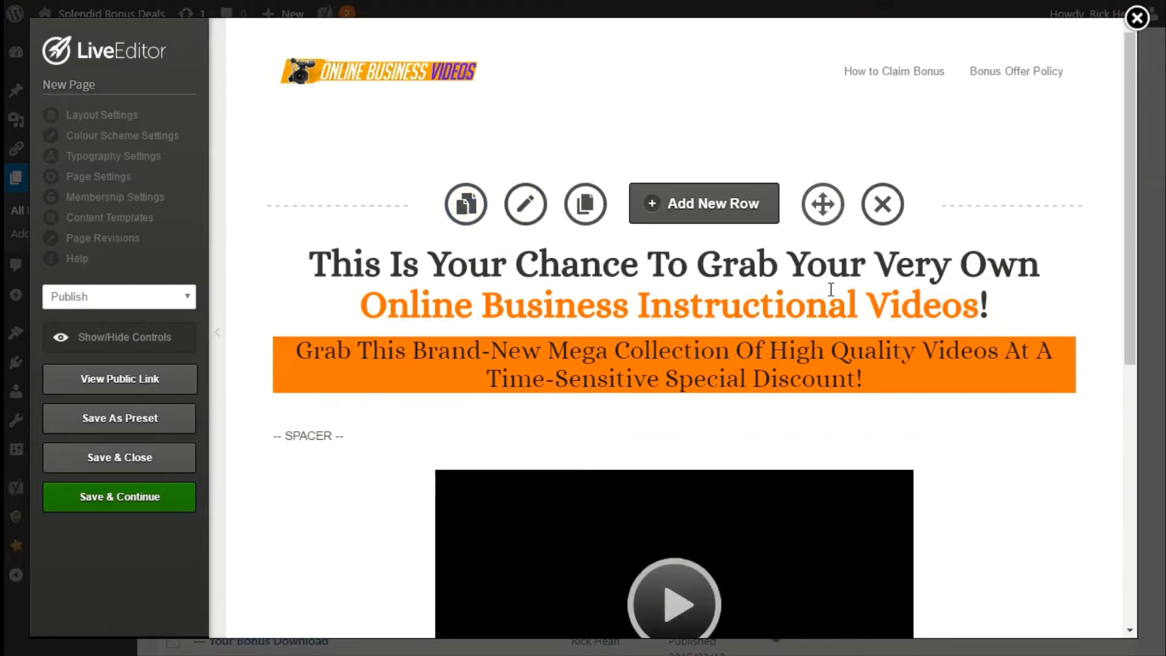
pyautogui.scroll(-7, 800, 383)
pyautogui.scroll(7, 800, 382)
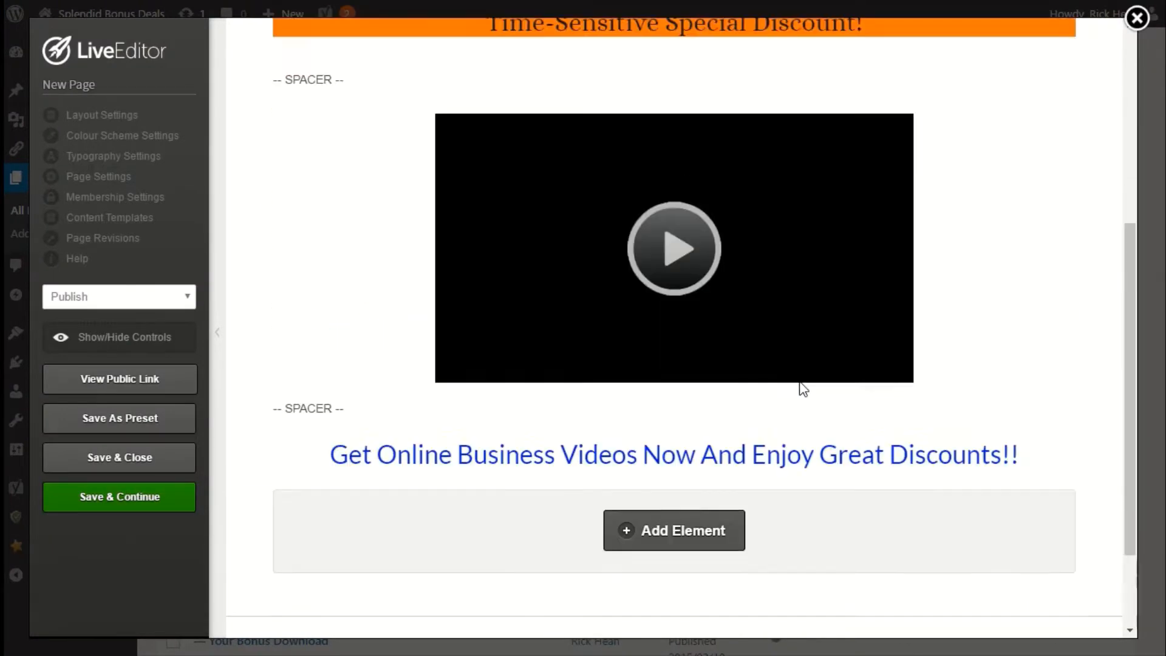
pyautogui.moveTo(800, 383)
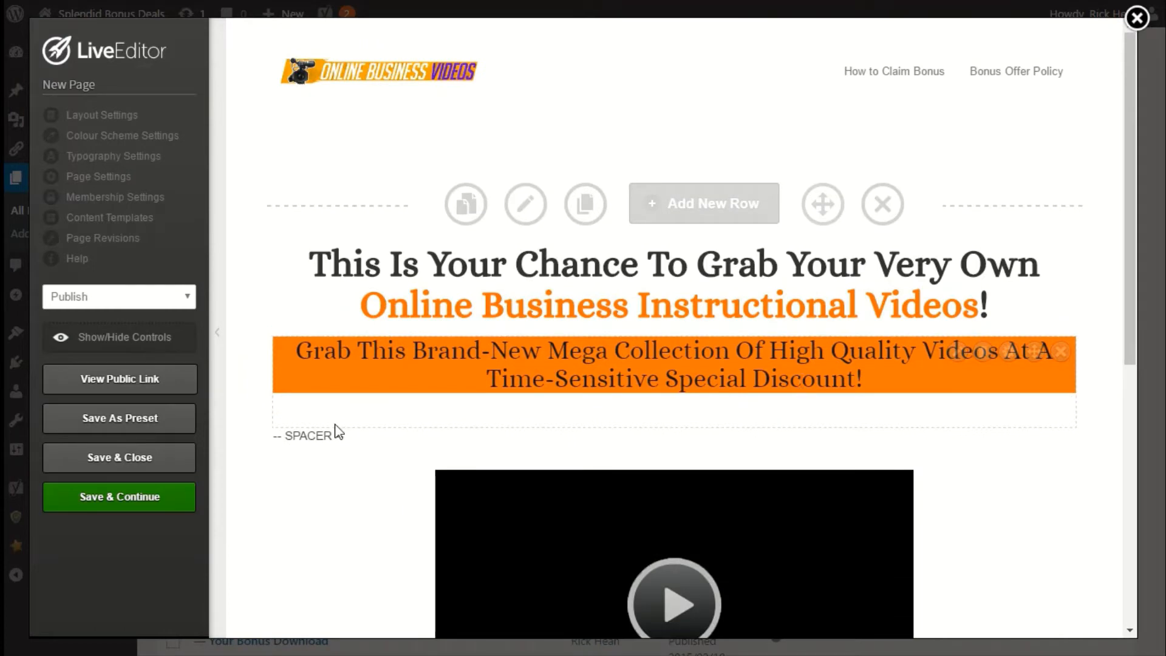
pyautogui.click(135, 219)
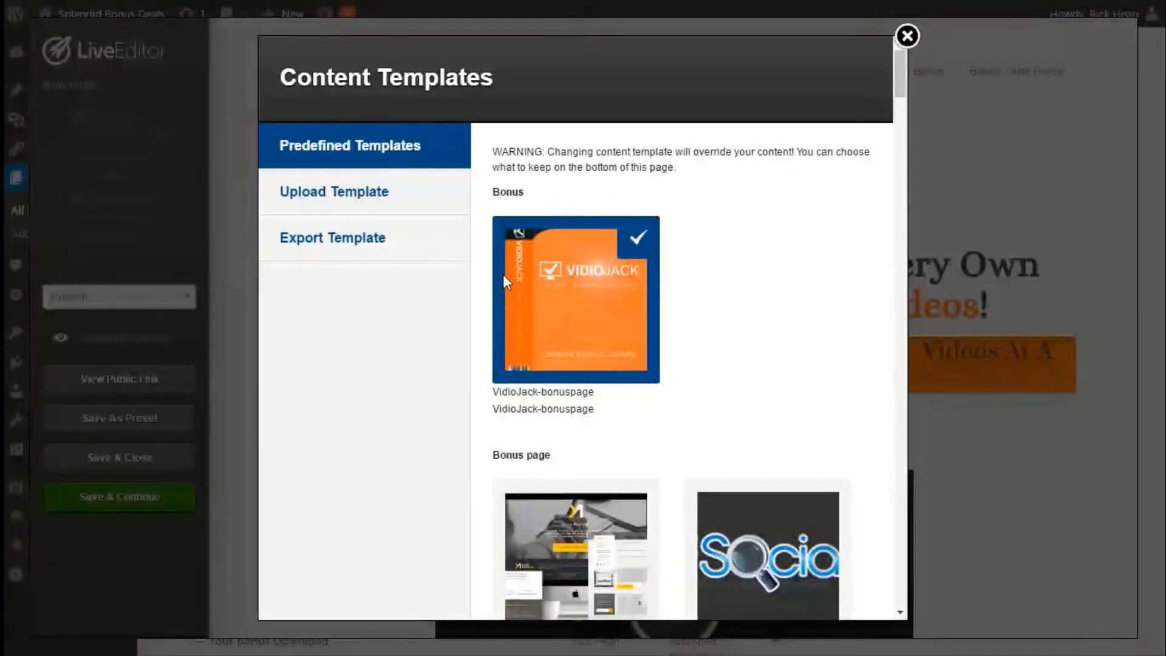
pyautogui.click(348, 246)
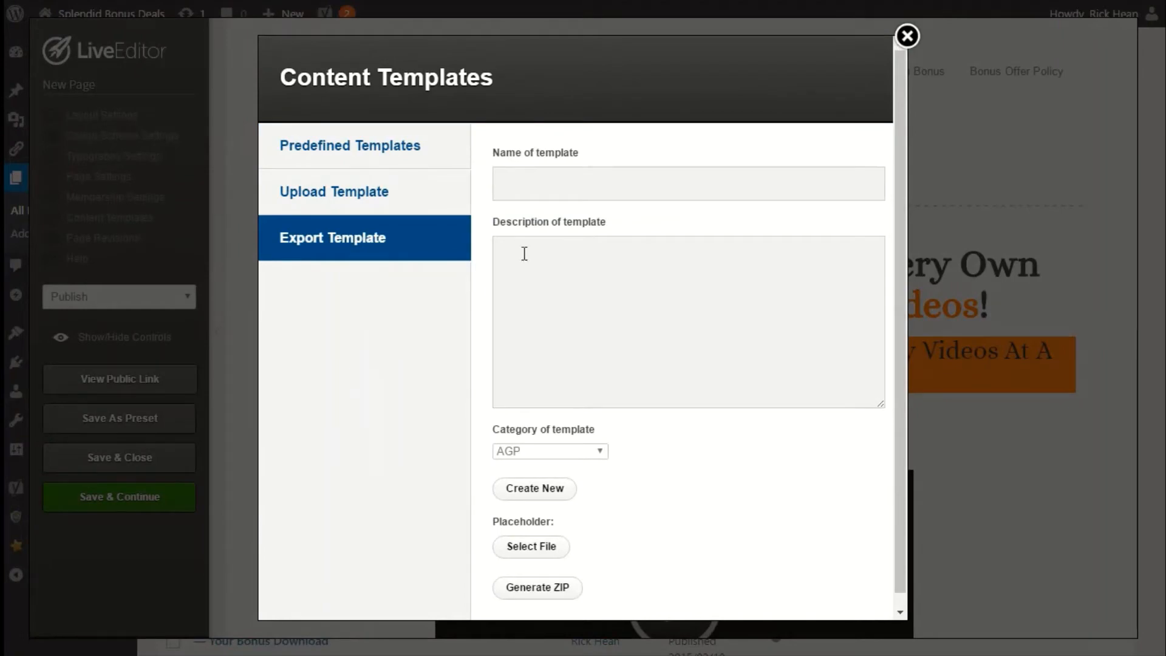
pyautogui.click(548, 179)
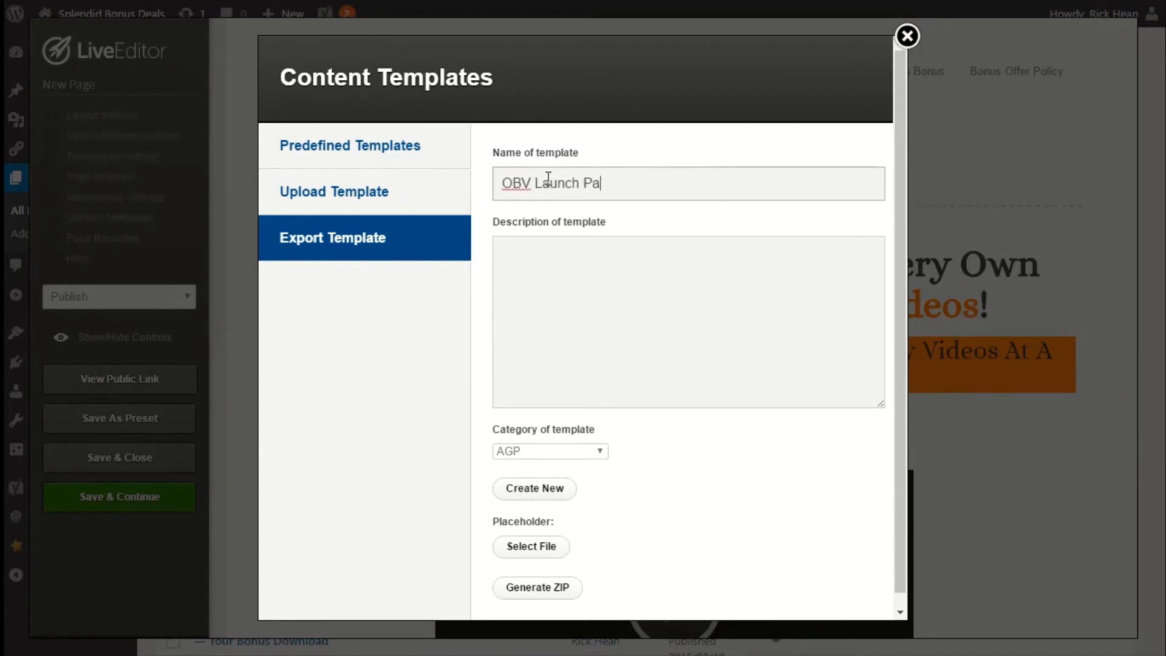
pyautogui.click(566, 302)
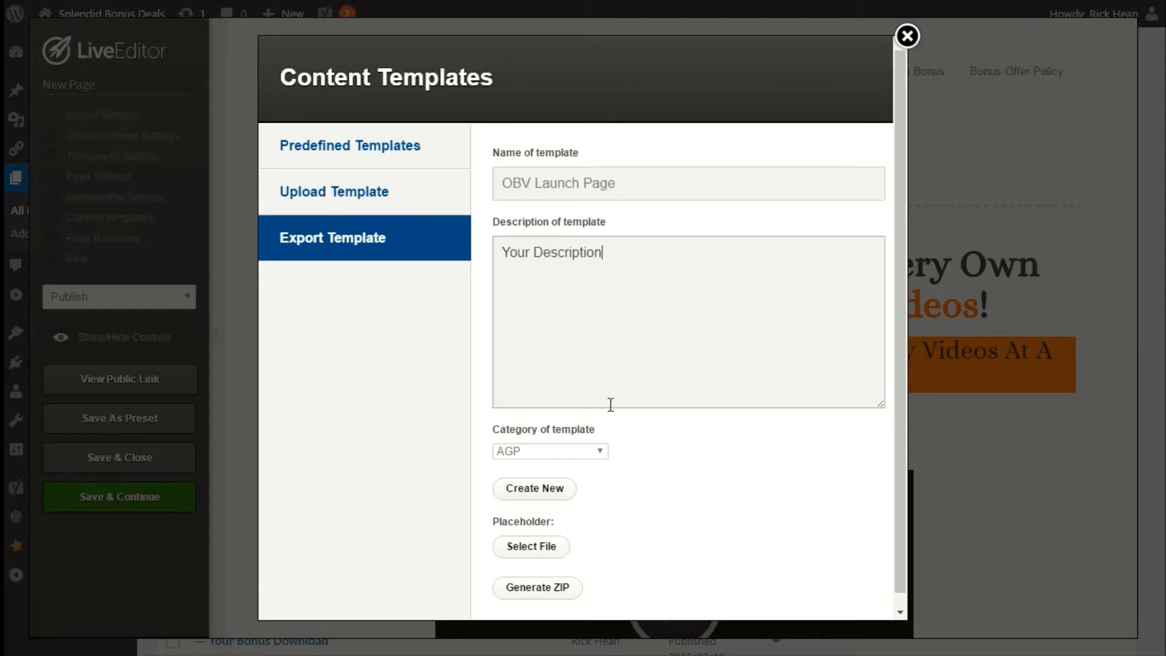
pyautogui.click(568, 451)
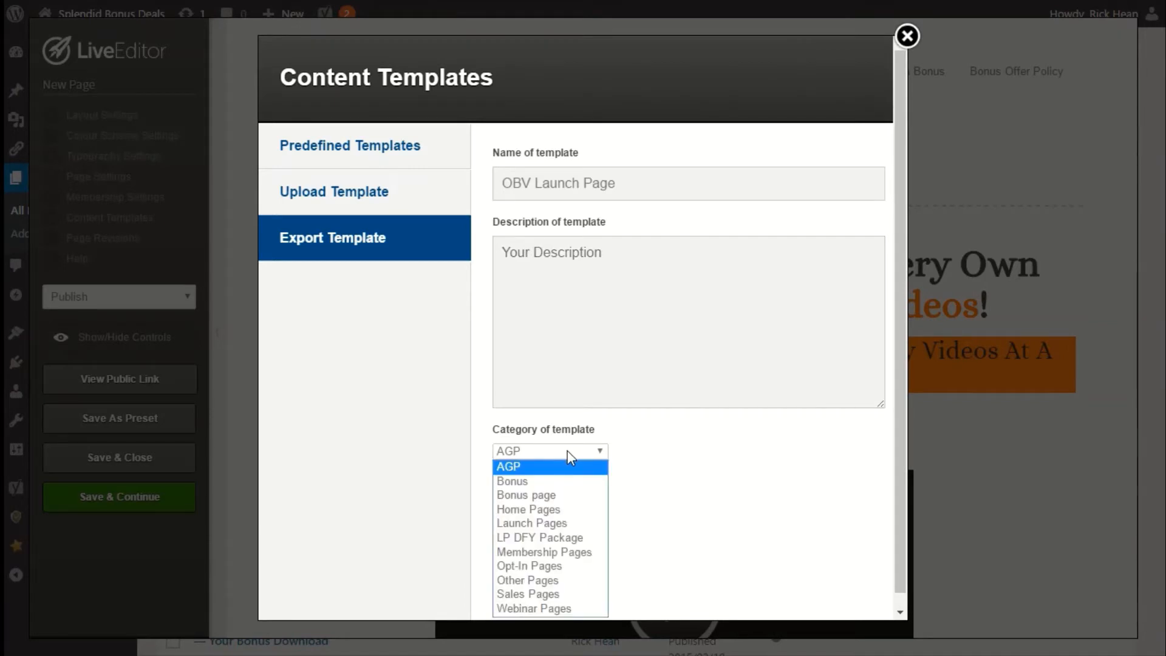
pyautogui.click(549, 523)
# Upload OBV-Thumbnail from the Desktop and insert it as the template's placeholder image.
pyautogui.scroll(-1, 721, 529)
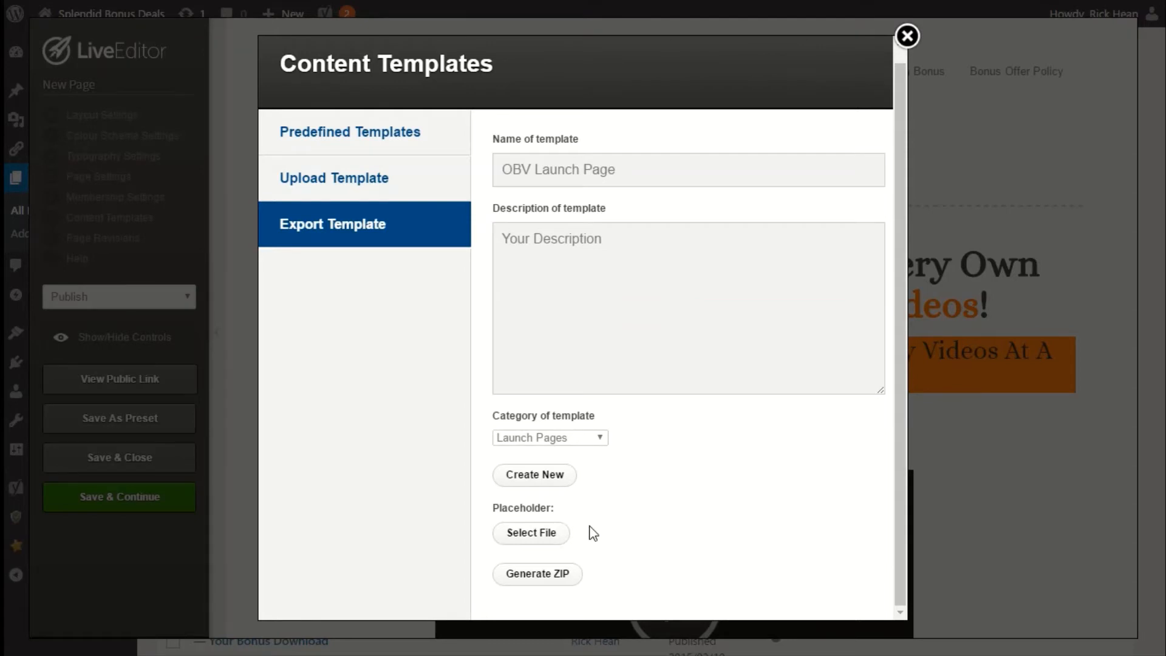
pyautogui.click(513, 535)
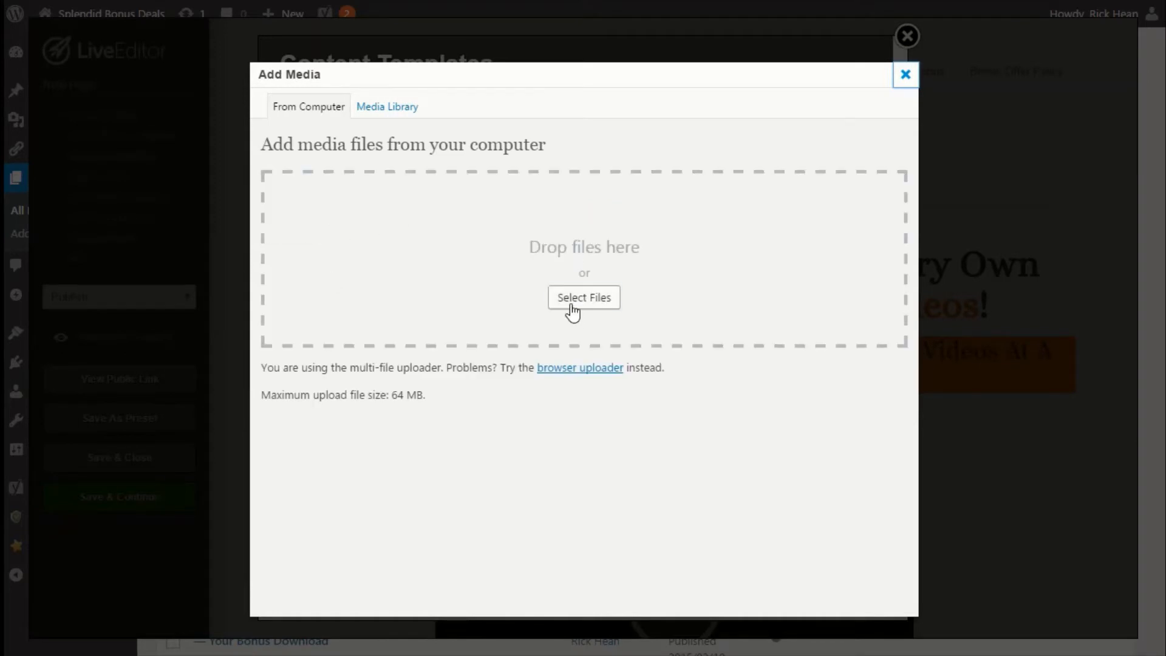
pyautogui.click(572, 313)
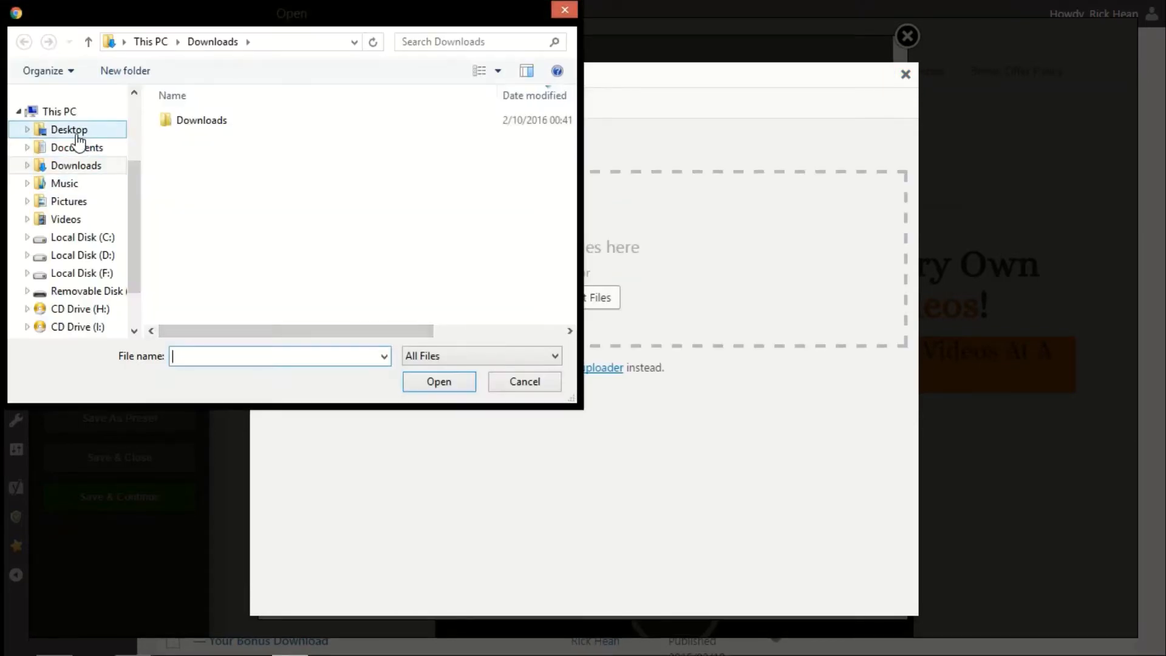
pyautogui.click(77, 135)
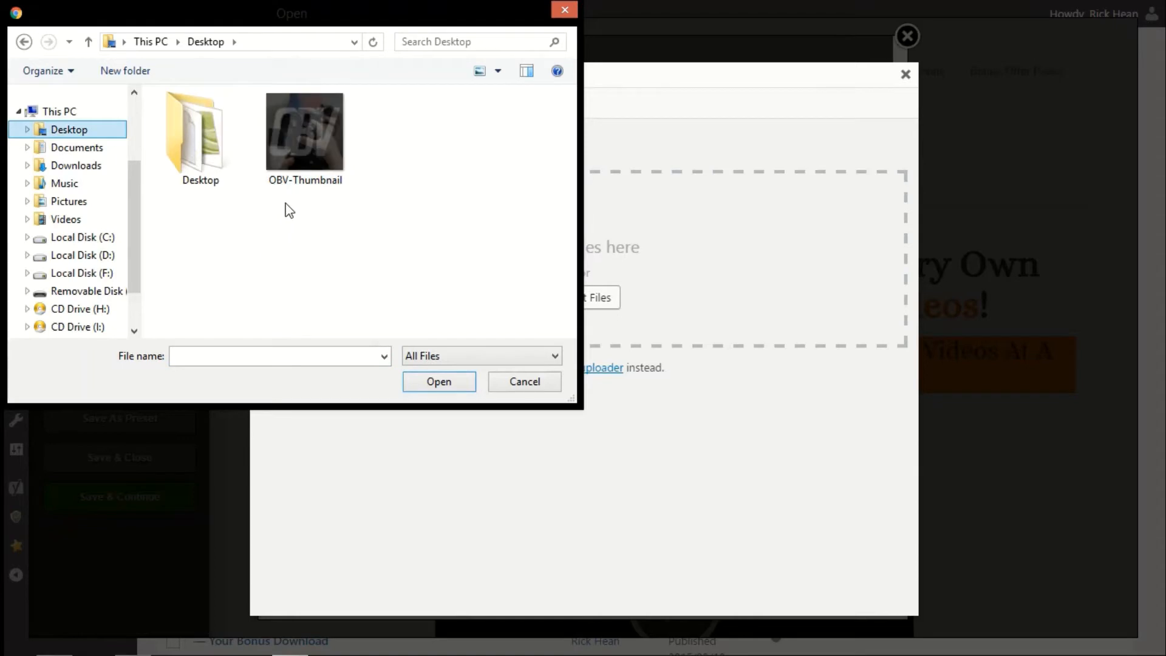
pyautogui.click(287, 153)
pyautogui.click(432, 379)
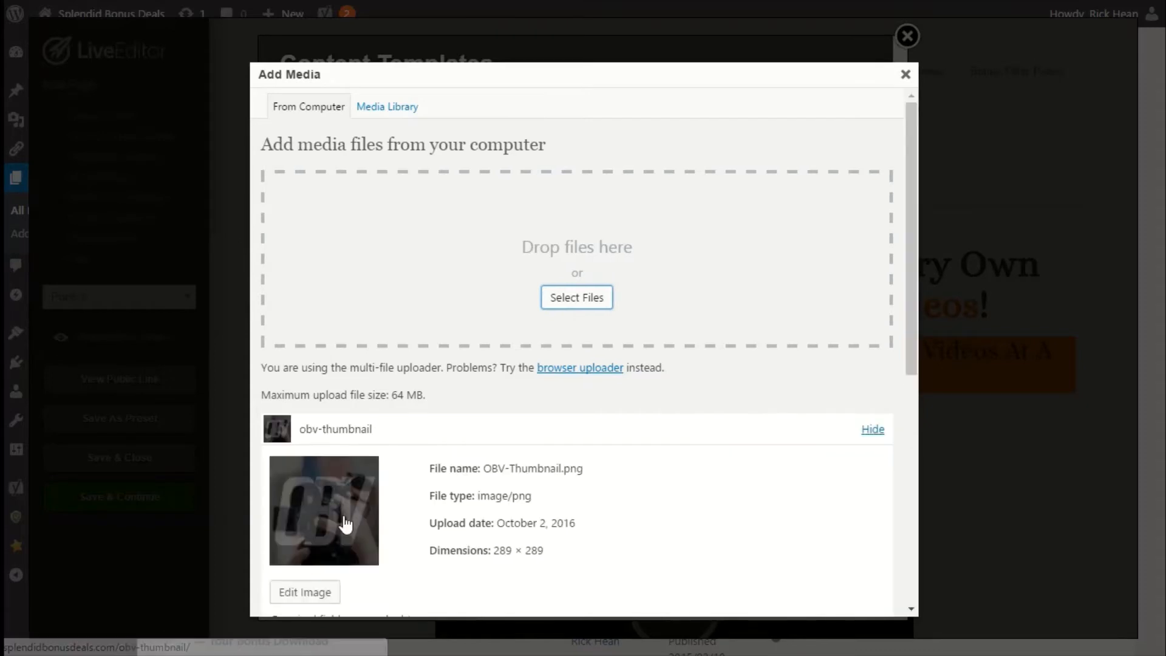
pyautogui.scroll(-7, 343, 521)
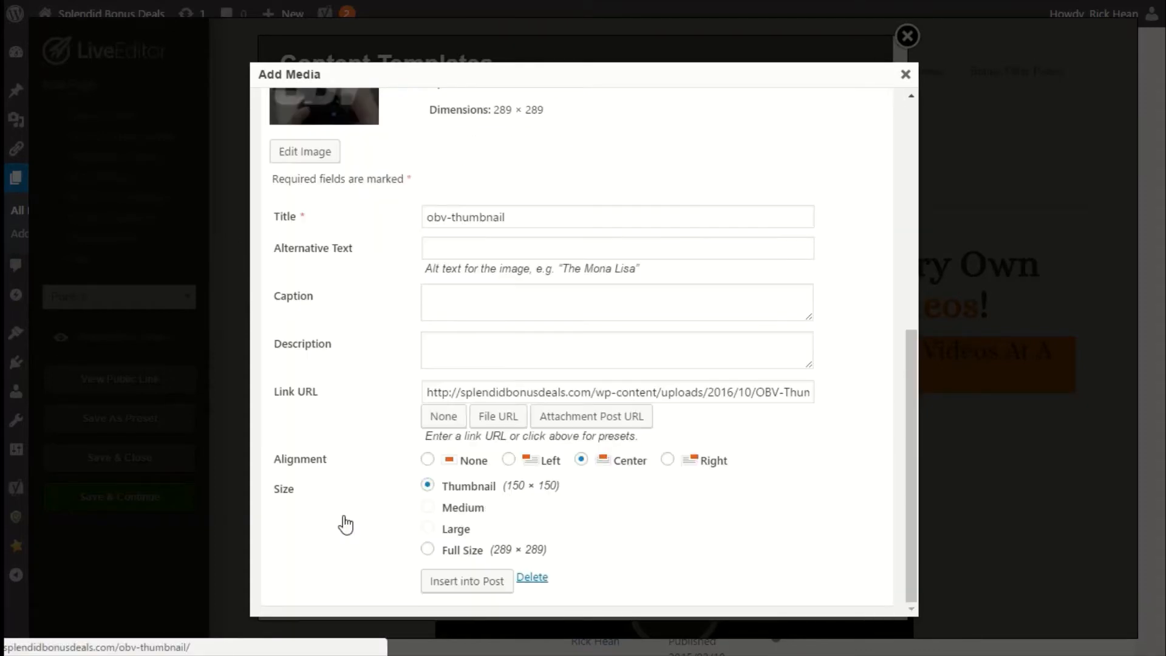
pyautogui.click(452, 584)
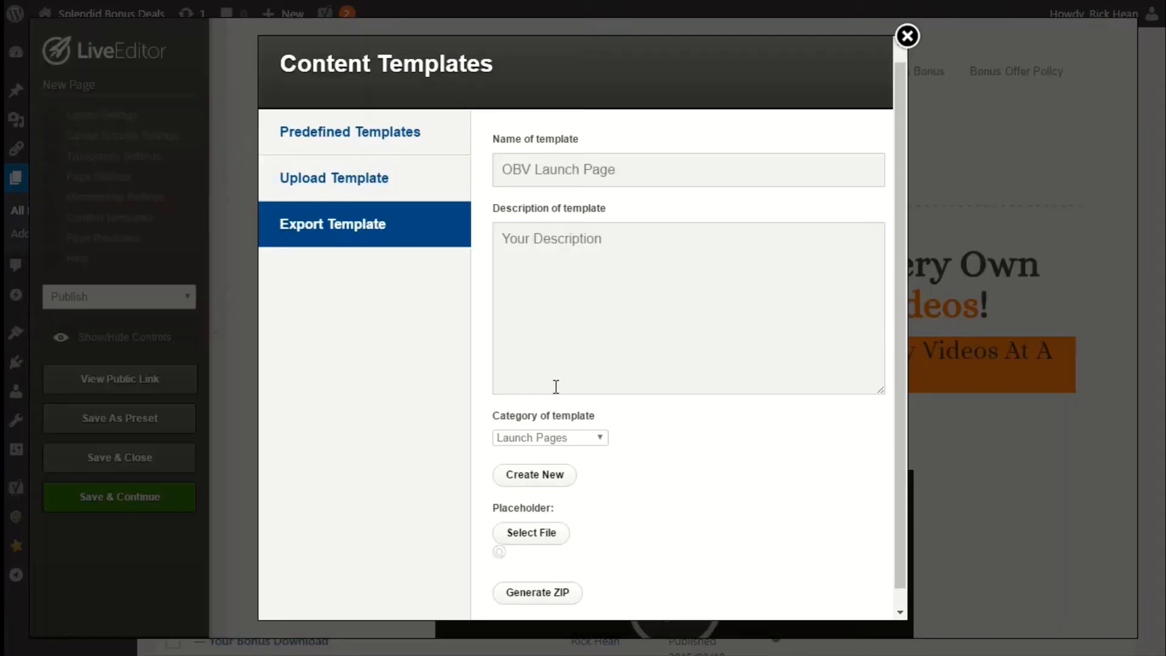
# Generate the template ZIP and download the exported layout file.
pyautogui.scroll(-5, 664, 492)
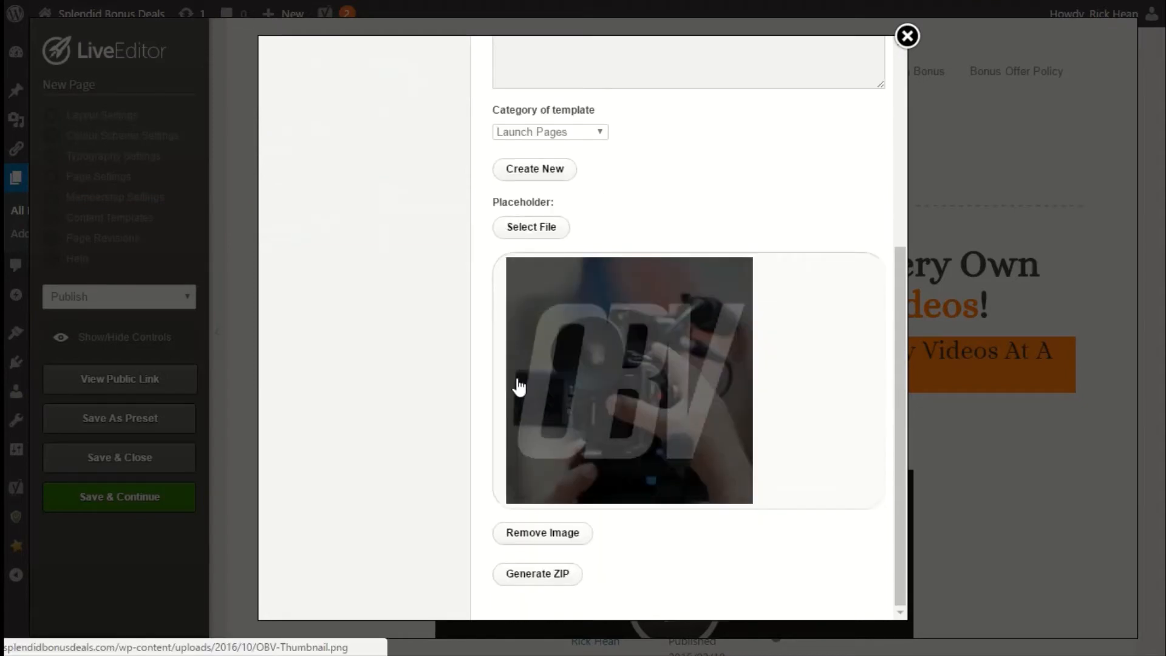
pyautogui.scroll(3, 522, 461)
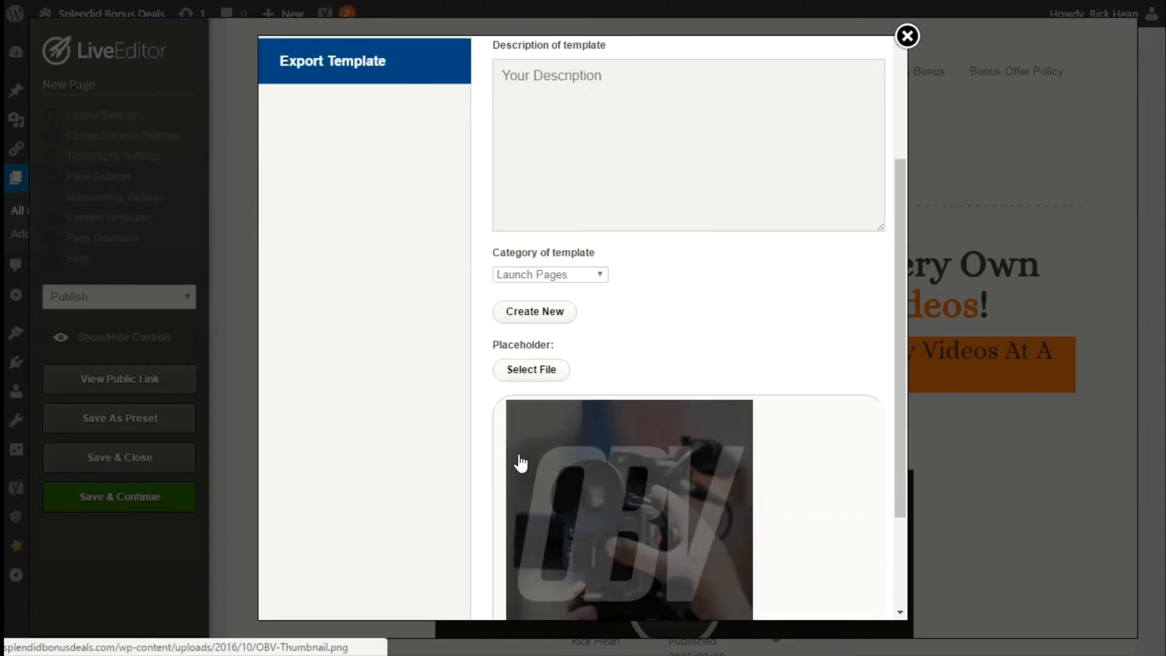
pyautogui.scroll(-3, 520, 463)
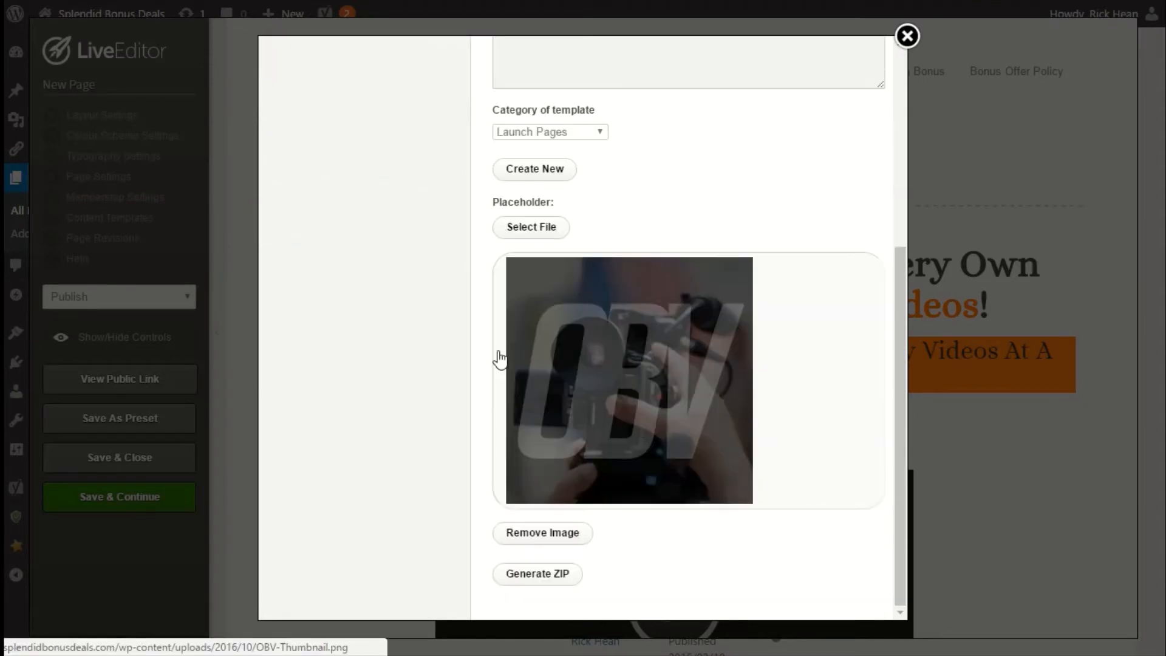
pyautogui.click(542, 584)
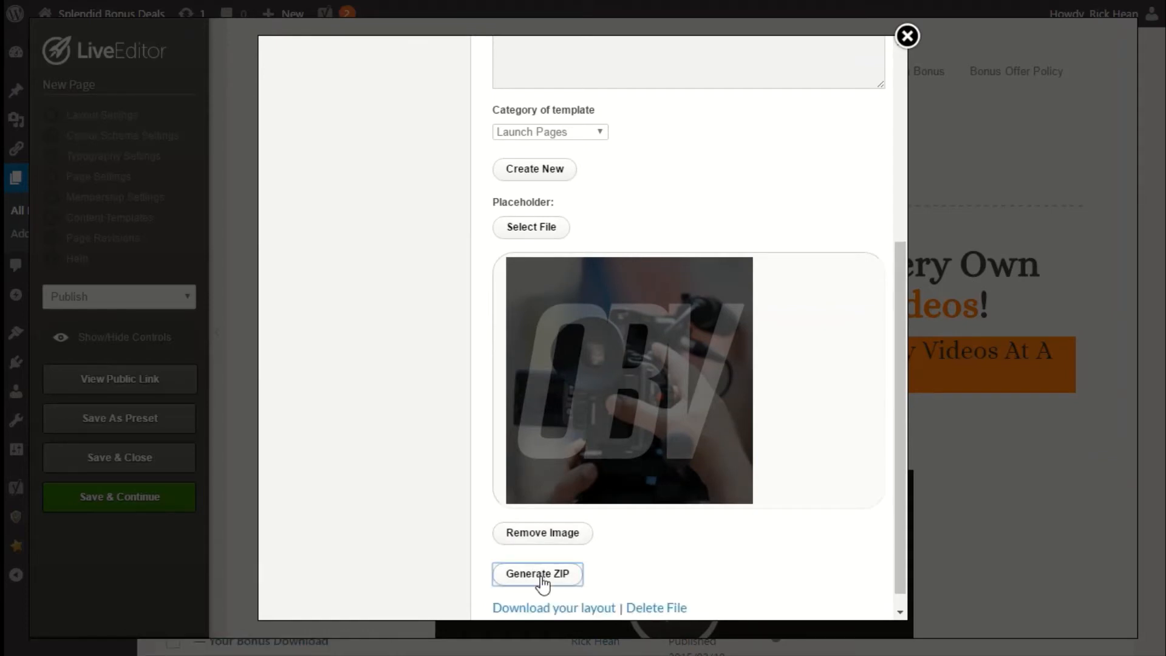
pyautogui.scroll(-1, 542, 585)
pyautogui.click(580, 592)
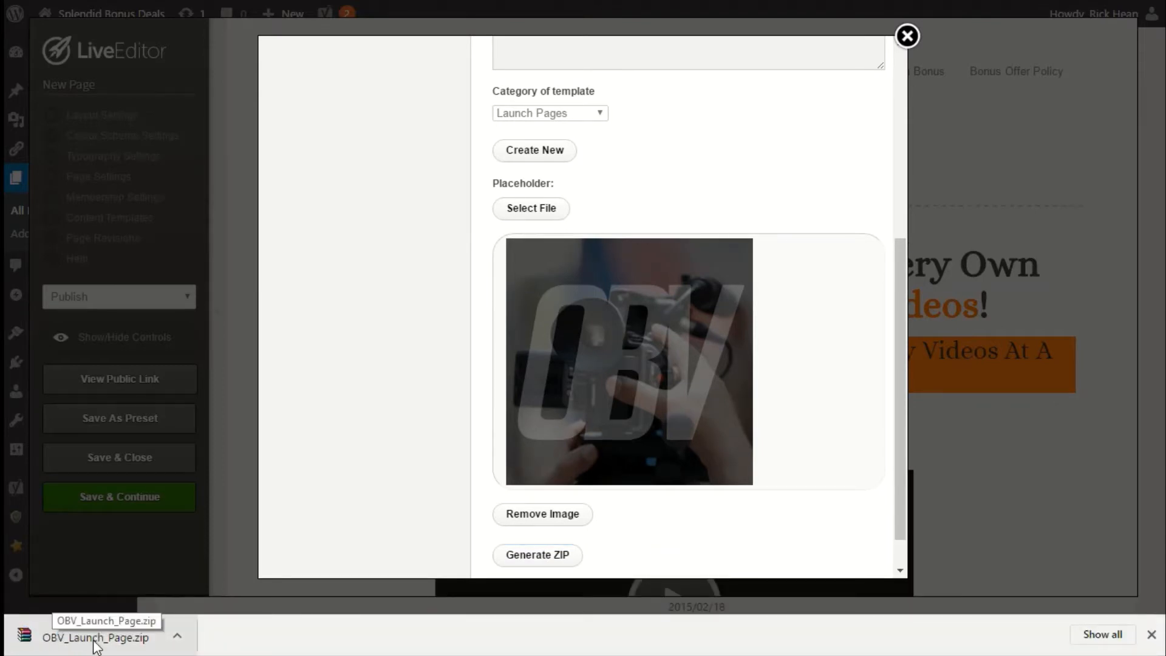
# Close the download bar, the Content Templates dialog and the LiveEditor.
pyautogui.click(1152, 635)
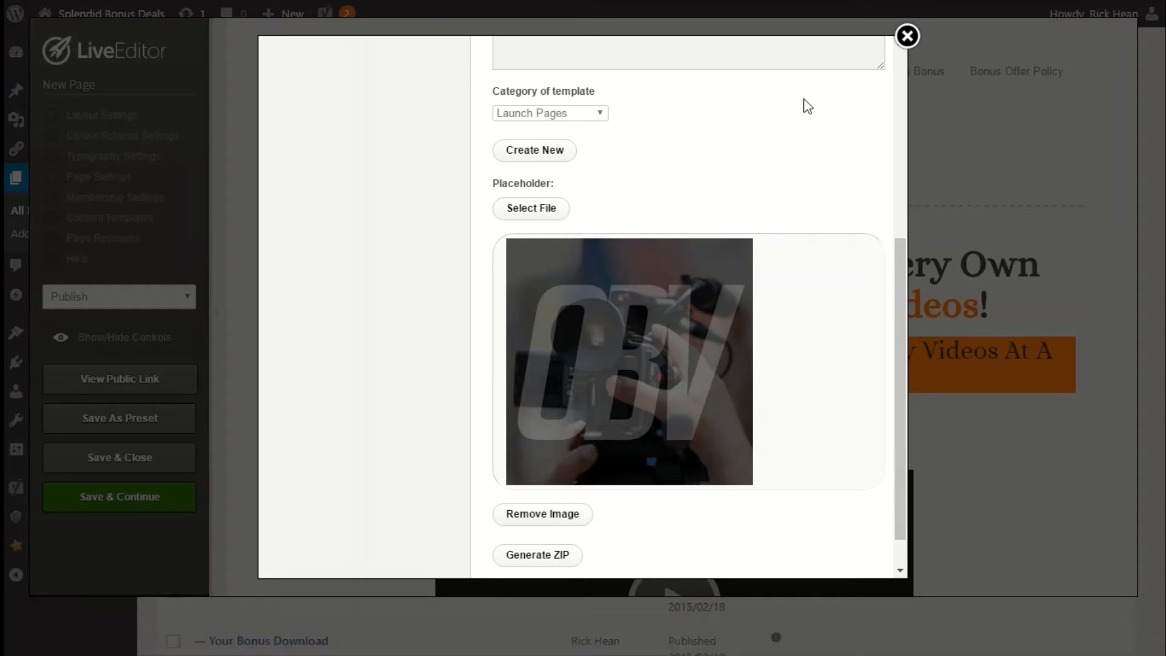
pyautogui.click(907, 37)
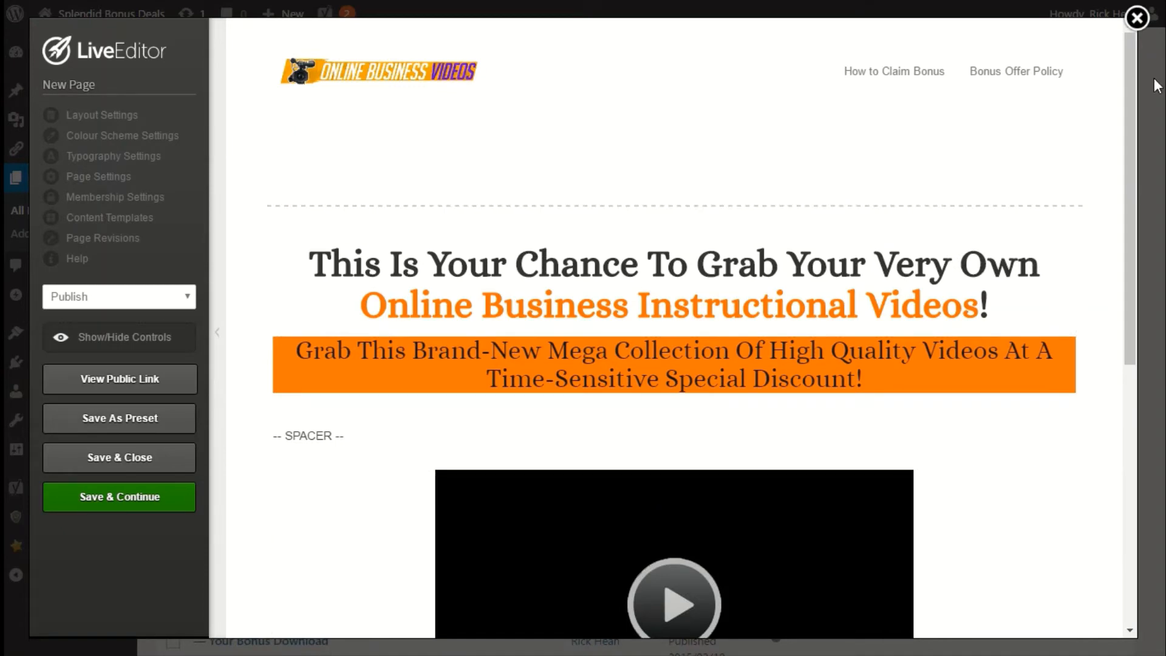
pyautogui.click(1133, 24)
pyautogui.click(666, 99)
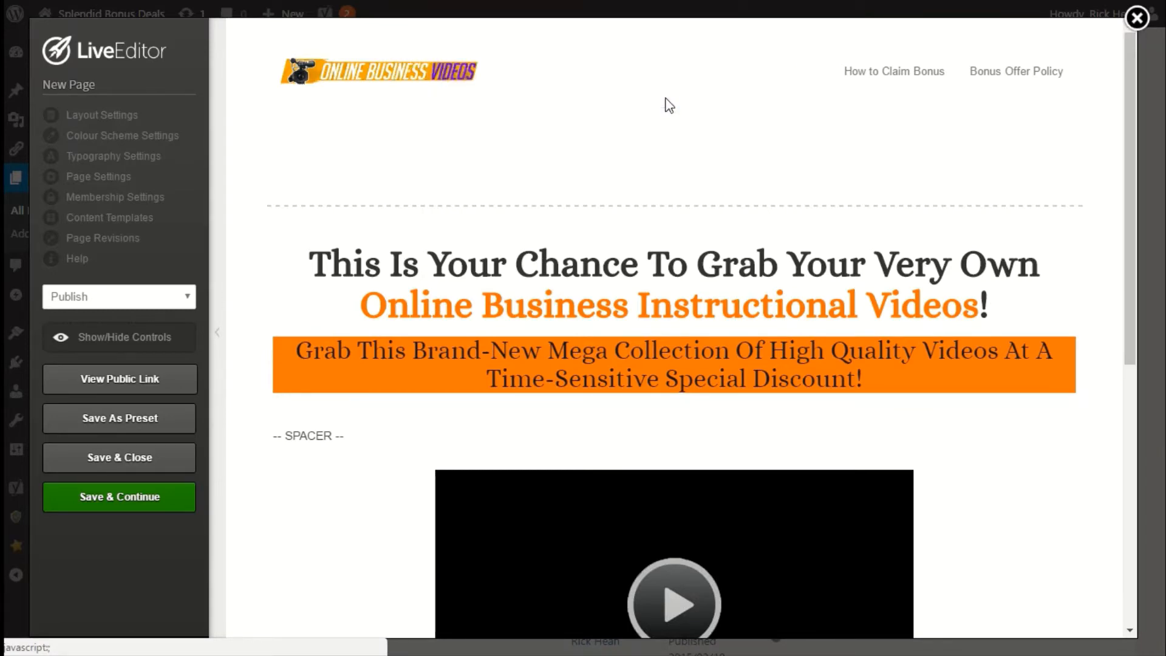
# Open the OptimizePress Create New Page screen.
pyautogui.moveTo(30, 292)
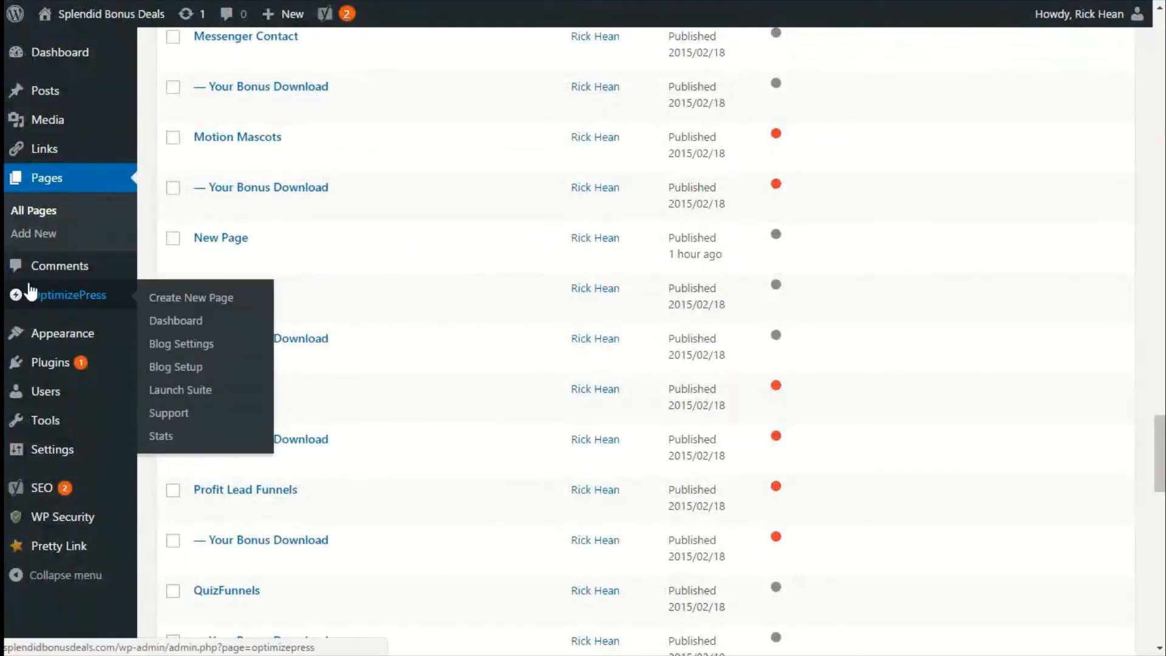
pyautogui.click(190, 297)
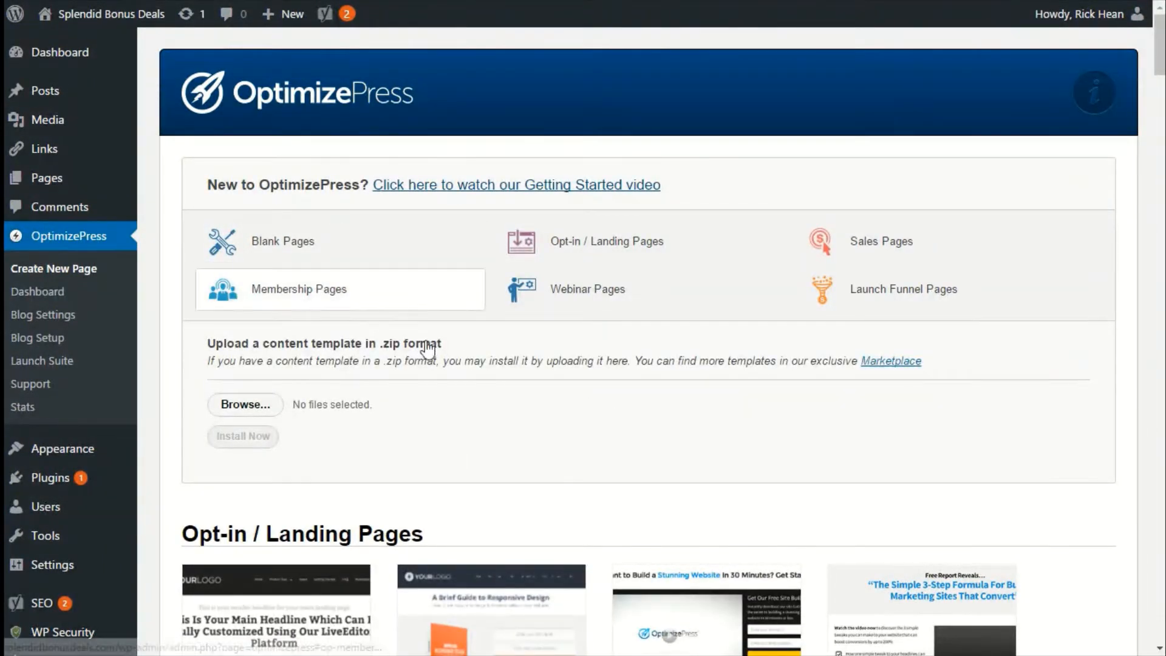
pyautogui.scroll(-2, 468, 429)
pyautogui.moveTo(469, 435)
pyautogui.scroll(2, 468, 428)
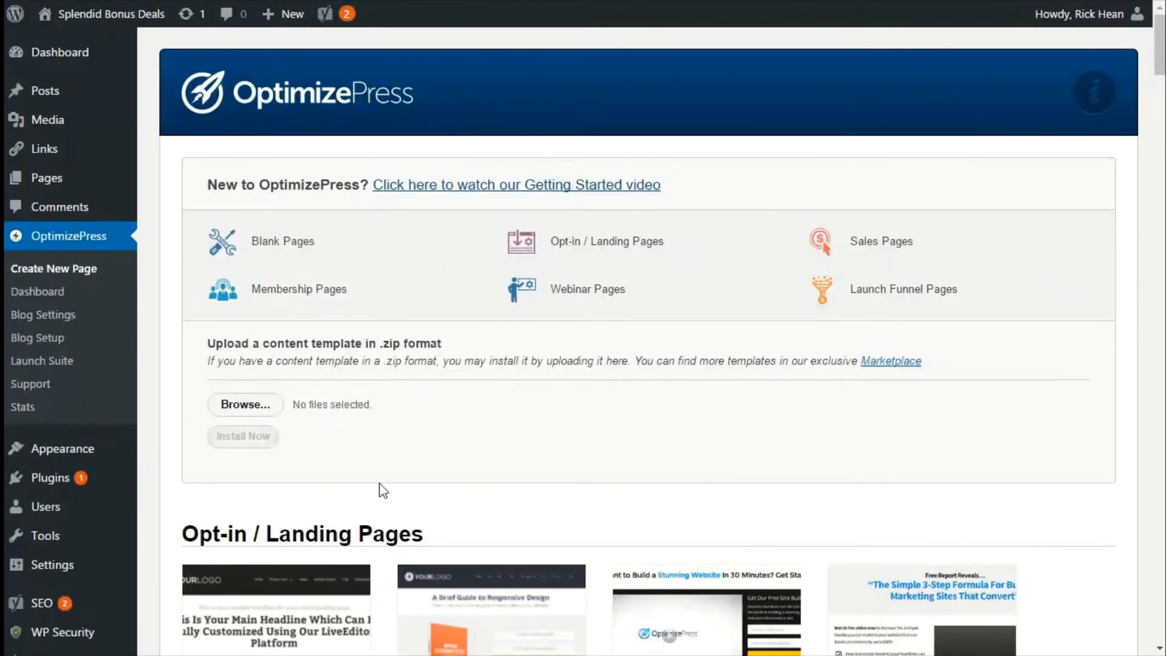
pyautogui.scroll(-6, 380, 486)
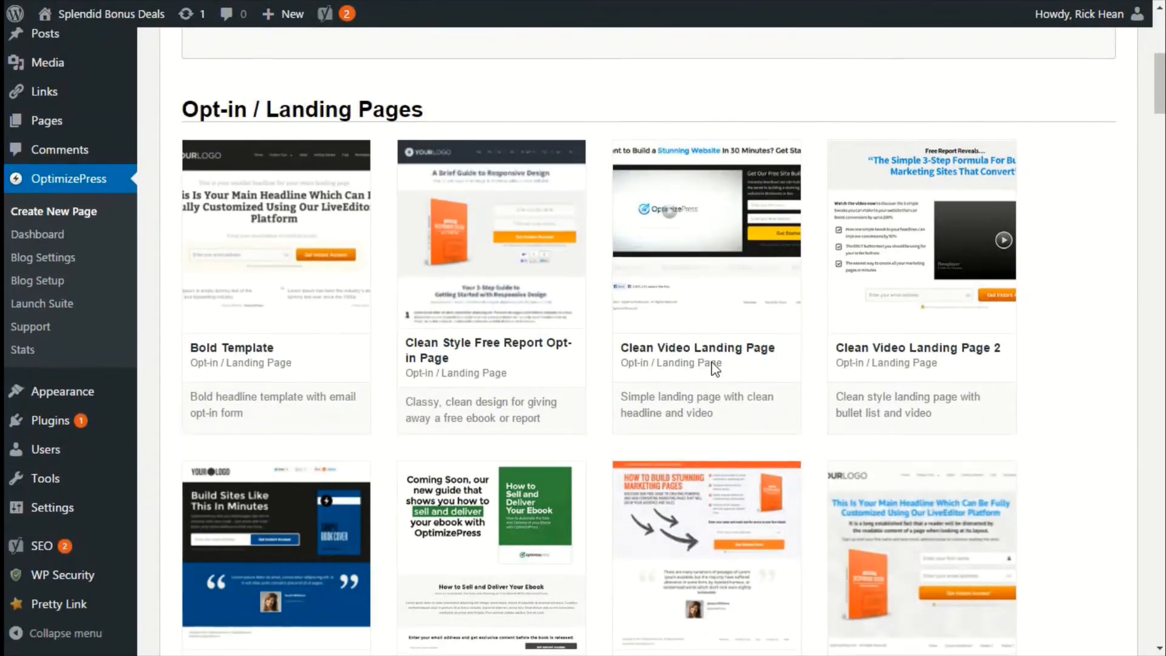
pyautogui.scroll(4, 692, 394)
pyautogui.moveTo(631, 432)
pyautogui.scroll(2, 631, 429)
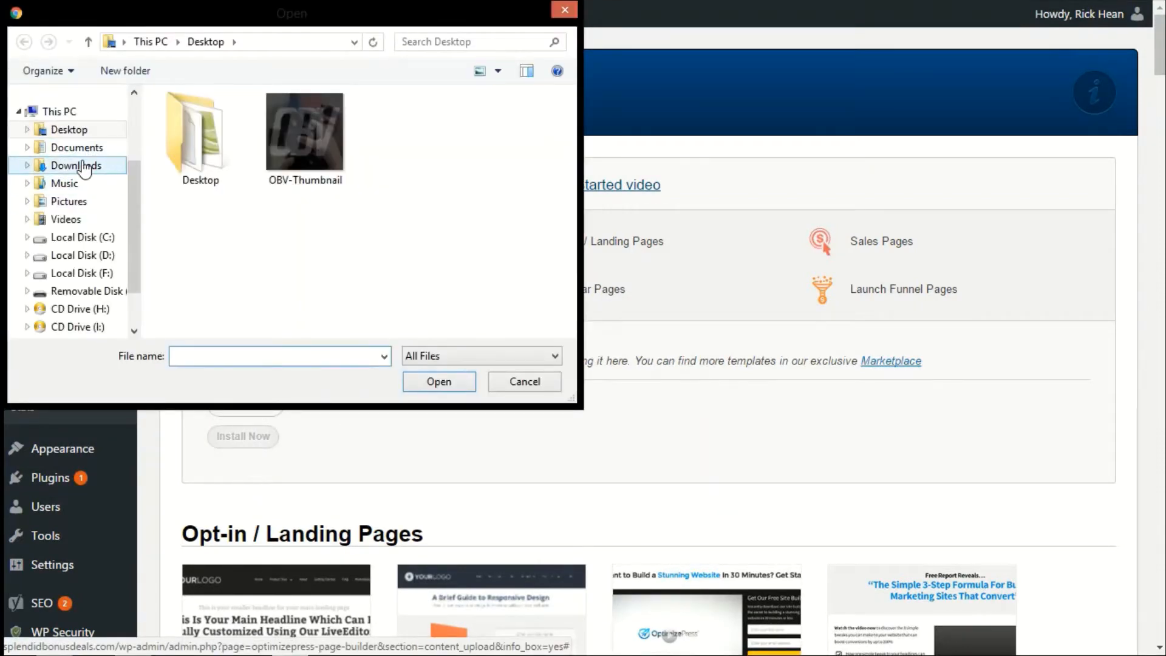
# Upload OBV_Launch_Page.zip from the Downloads folder and install it as a content template.
pyautogui.click(76, 165)
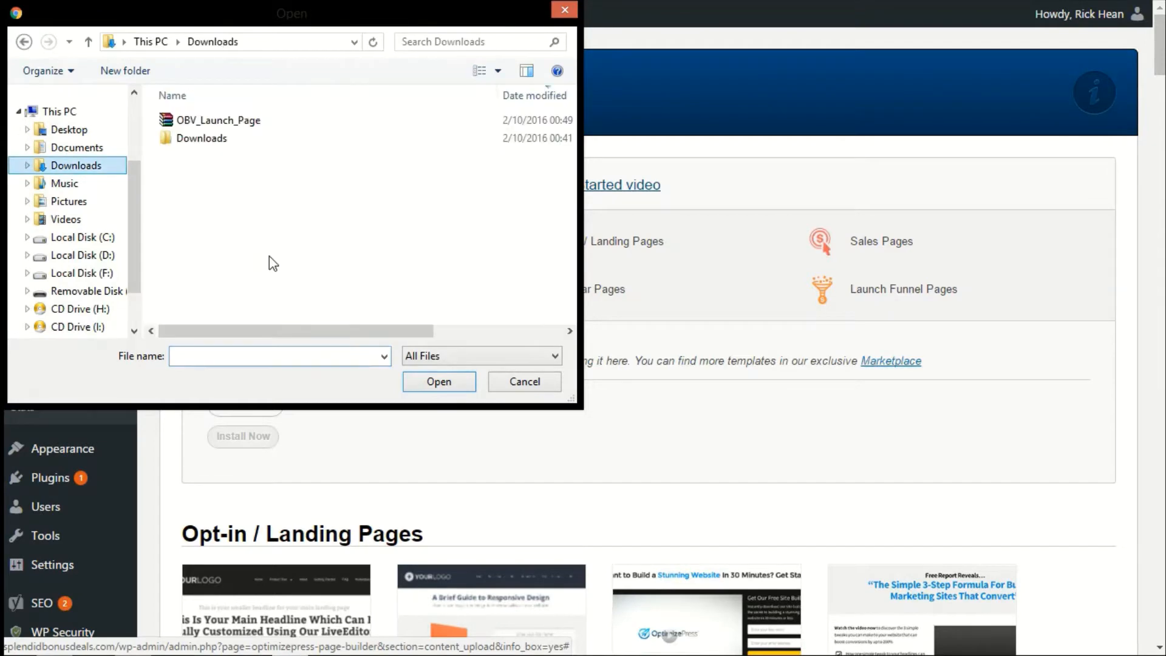
pyautogui.click(219, 121)
pyautogui.click(448, 387)
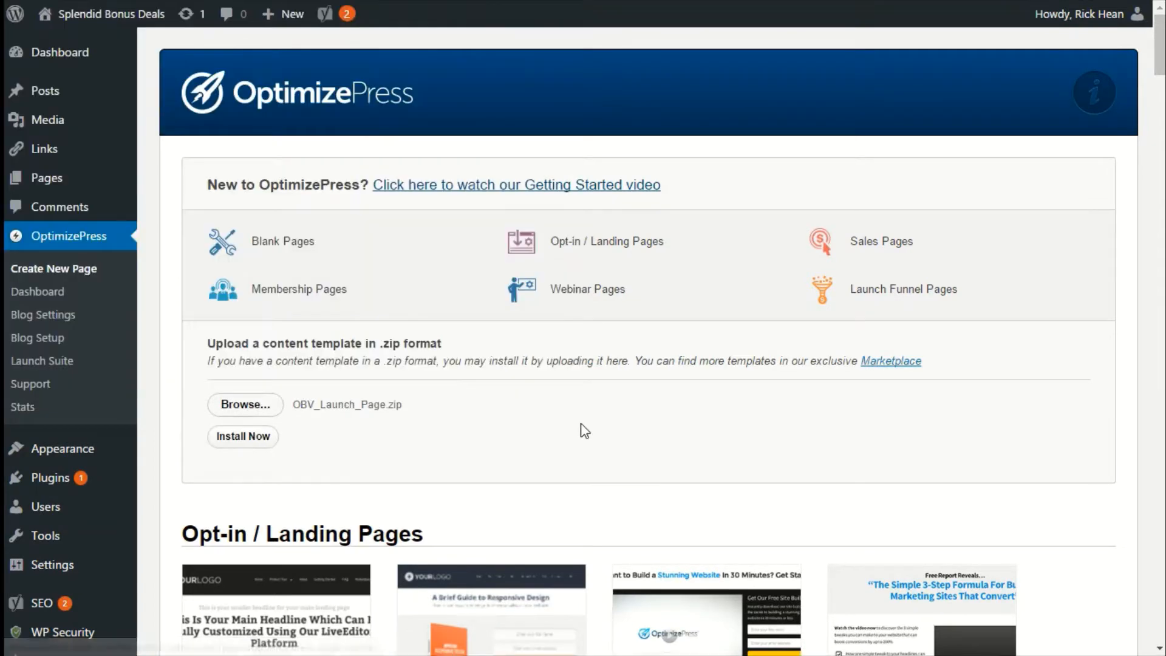
pyautogui.click(243, 439)
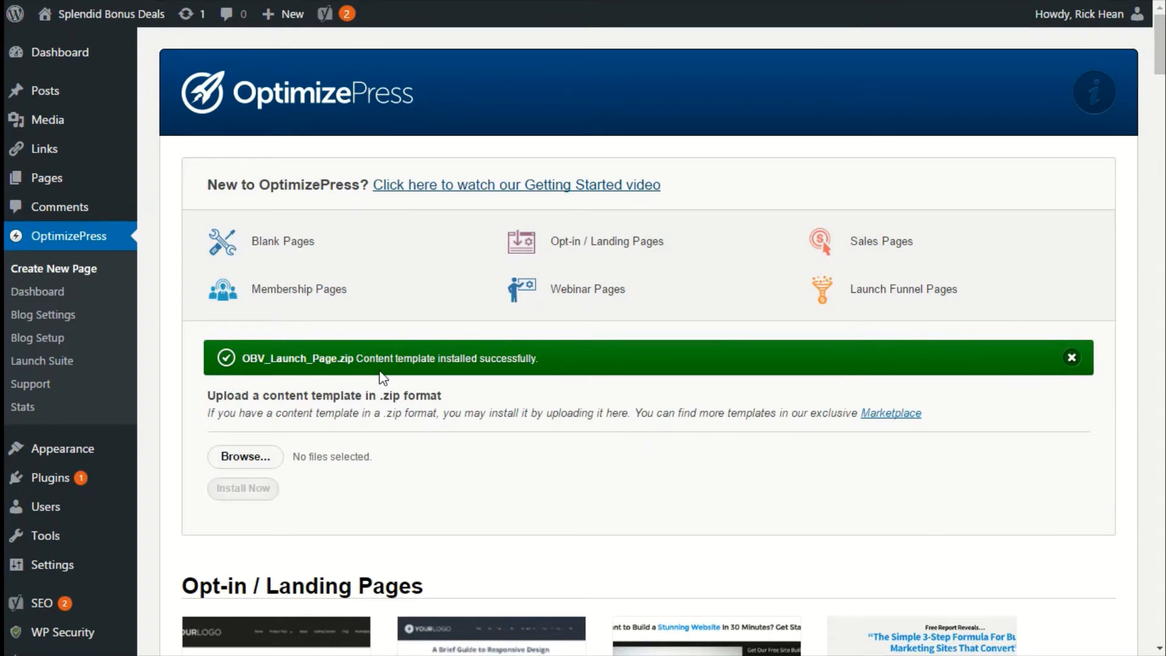
# Find the OBV Launch Page template under Launch Pages, preview it, and close the preview.
pyautogui.scroll(-15, 382, 377)
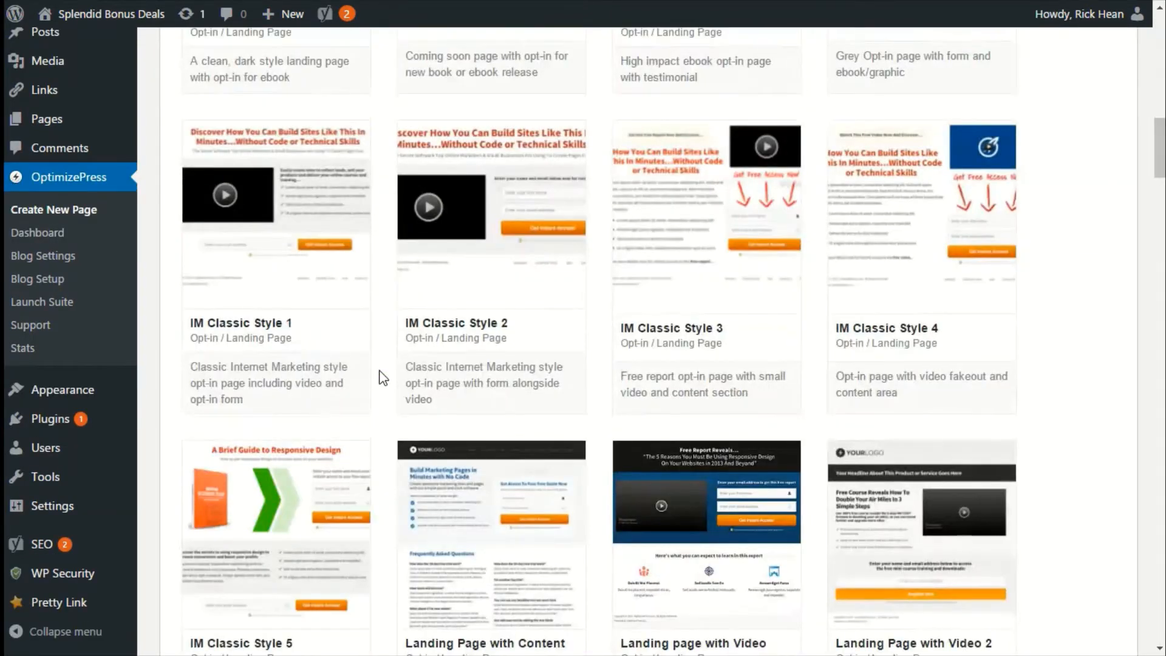
pyautogui.scroll(15, 383, 378)
pyautogui.scroll(-20, 382, 378)
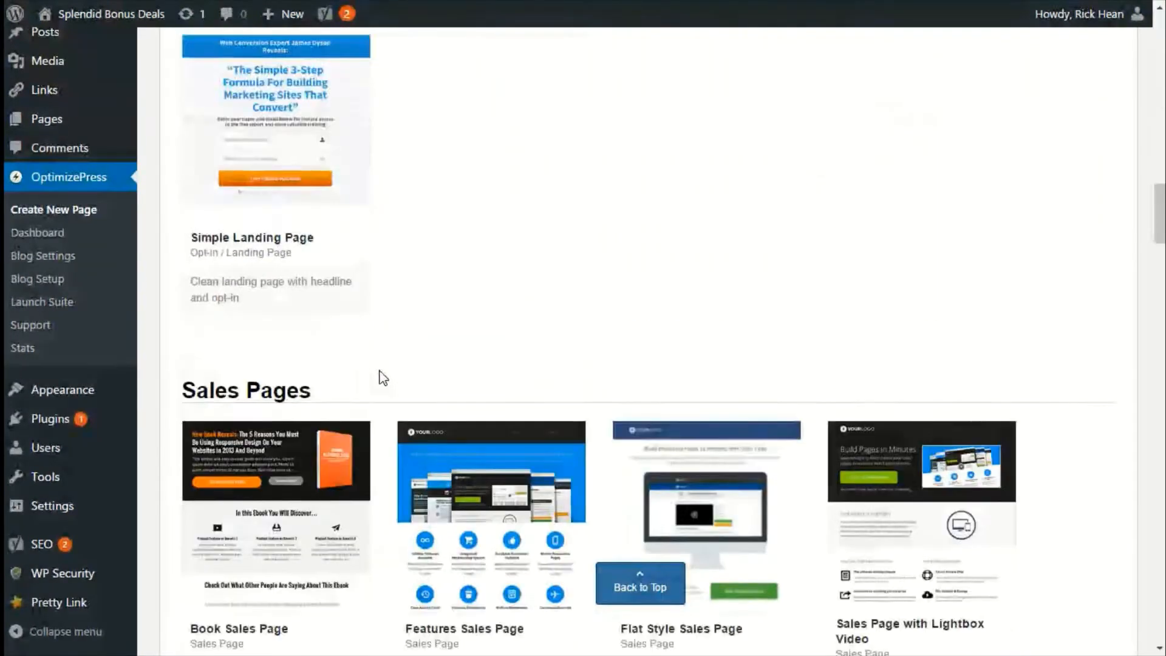
pyautogui.scroll(-20, 383, 378)
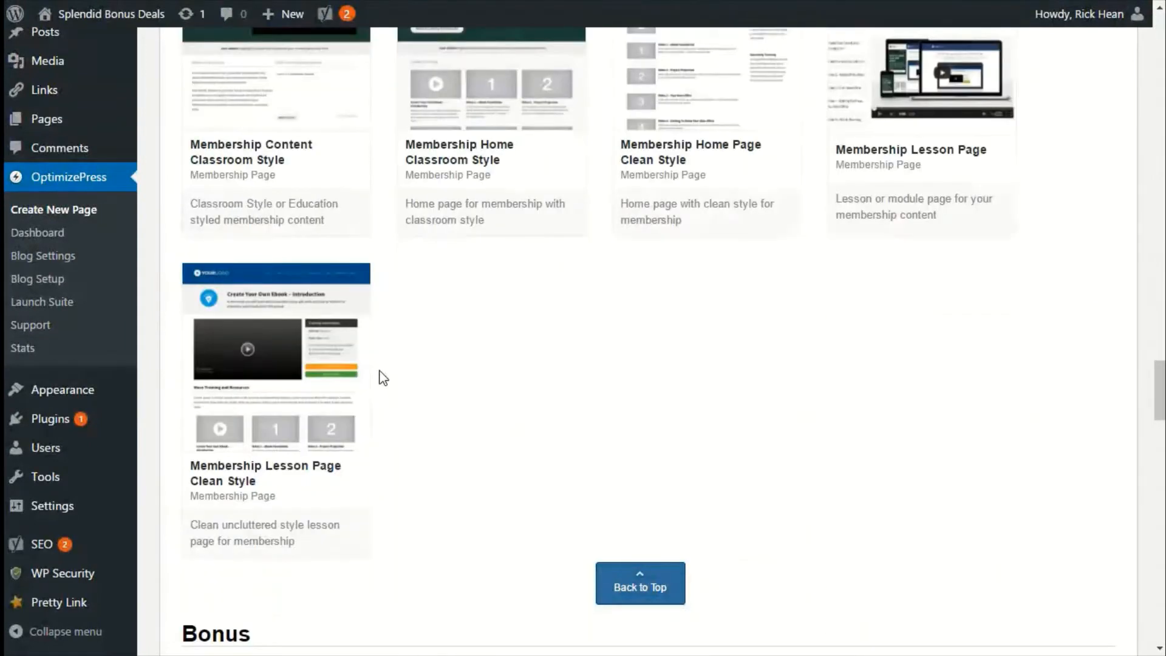
pyautogui.scroll(-20, 383, 378)
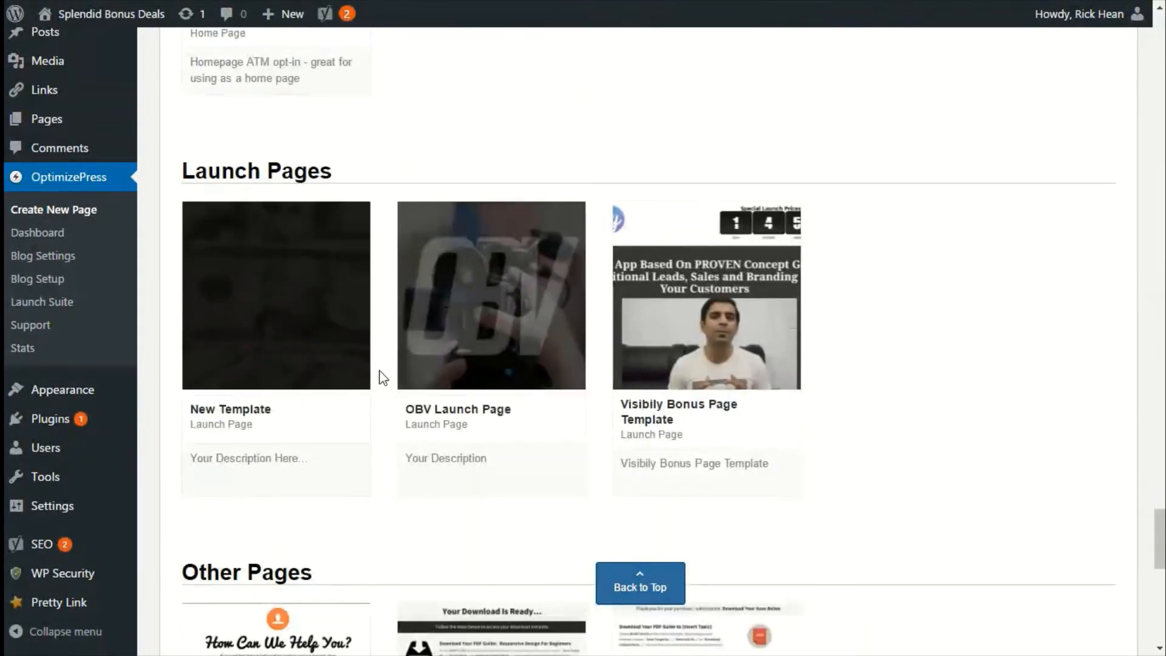
pyautogui.scroll(-2, 383, 378)
pyautogui.moveTo(513, 194)
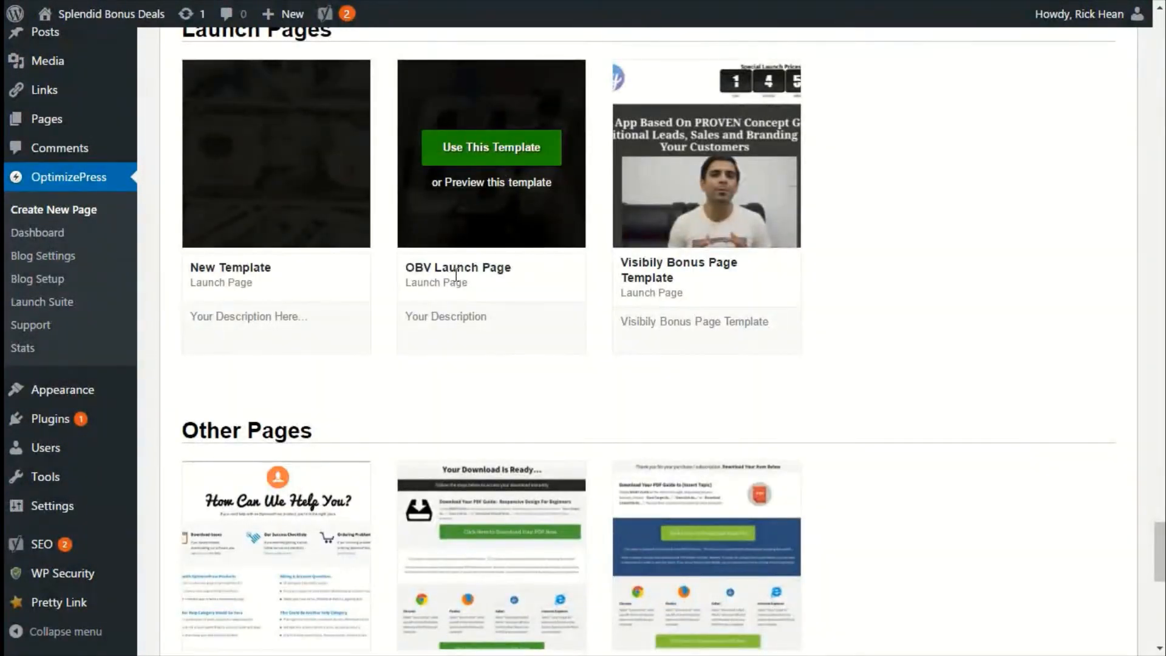
pyautogui.scroll(2, 456, 275)
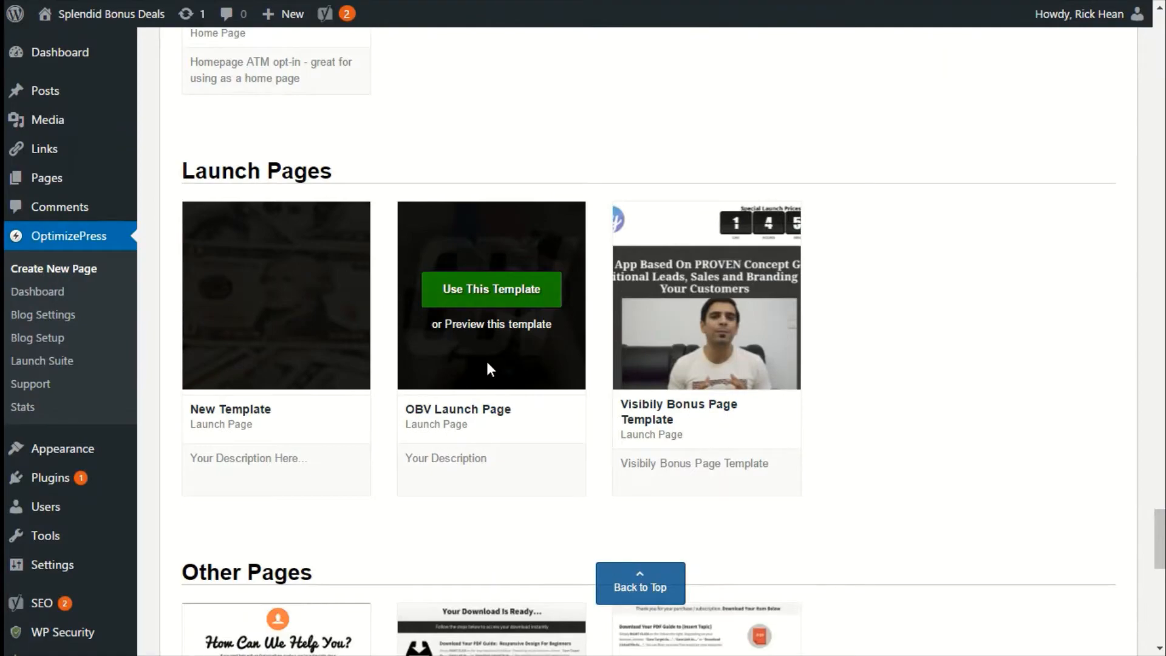
pyautogui.click(465, 325)
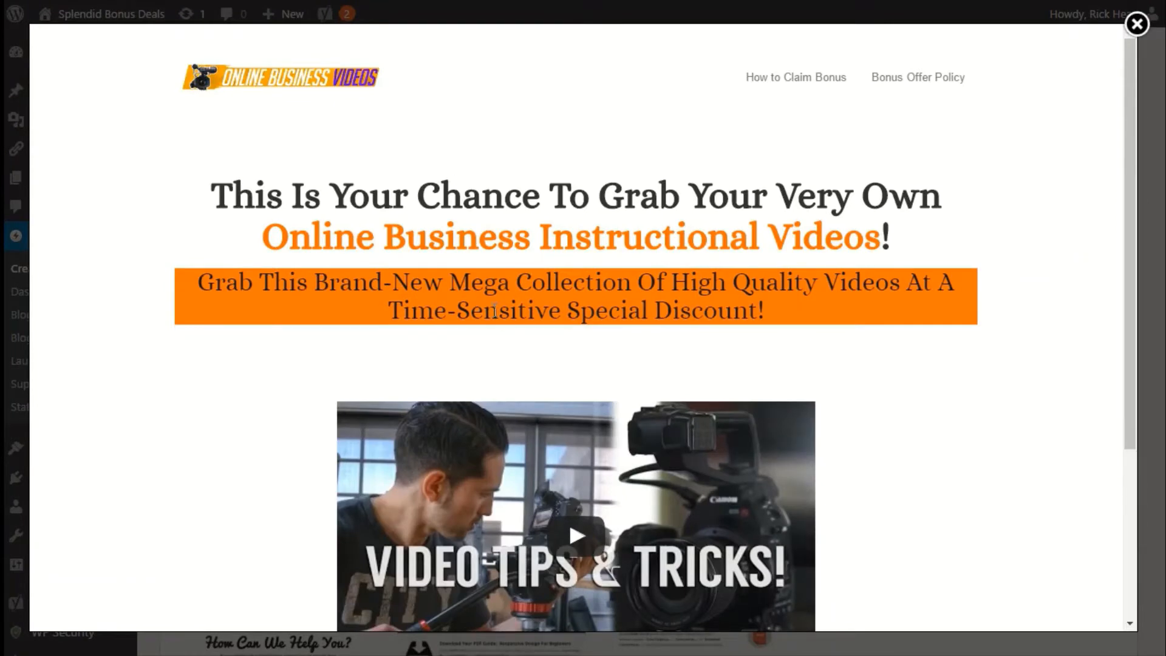
pyautogui.scroll(-5, 494, 311)
pyautogui.scroll(5, 512, 325)
pyautogui.click(1137, 25)
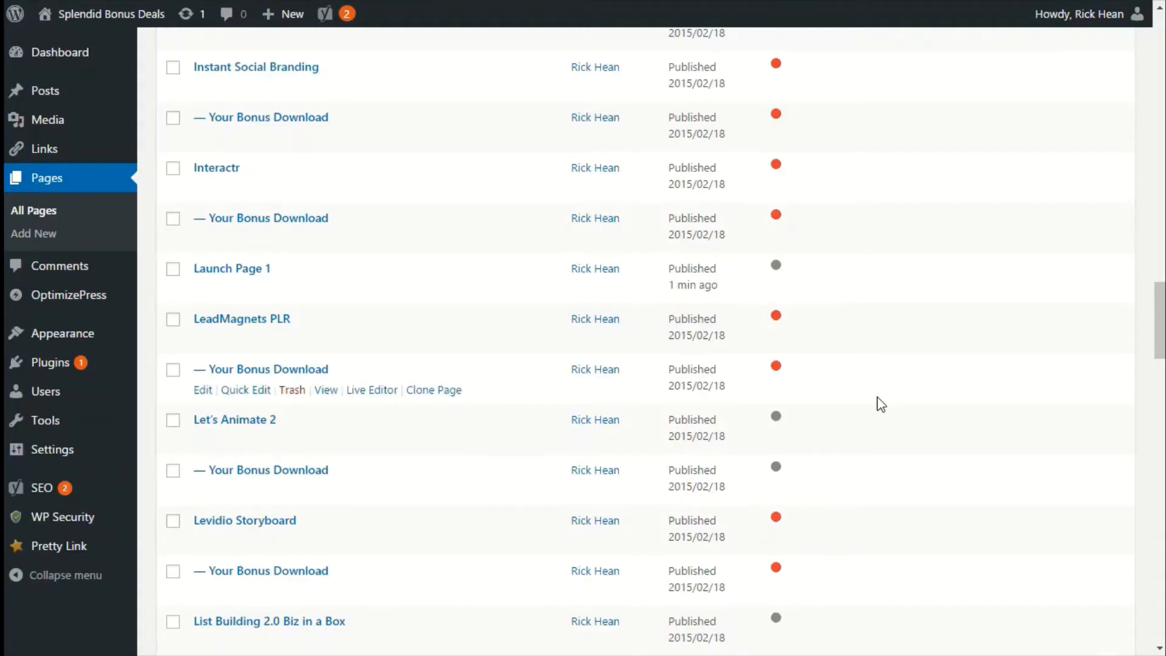
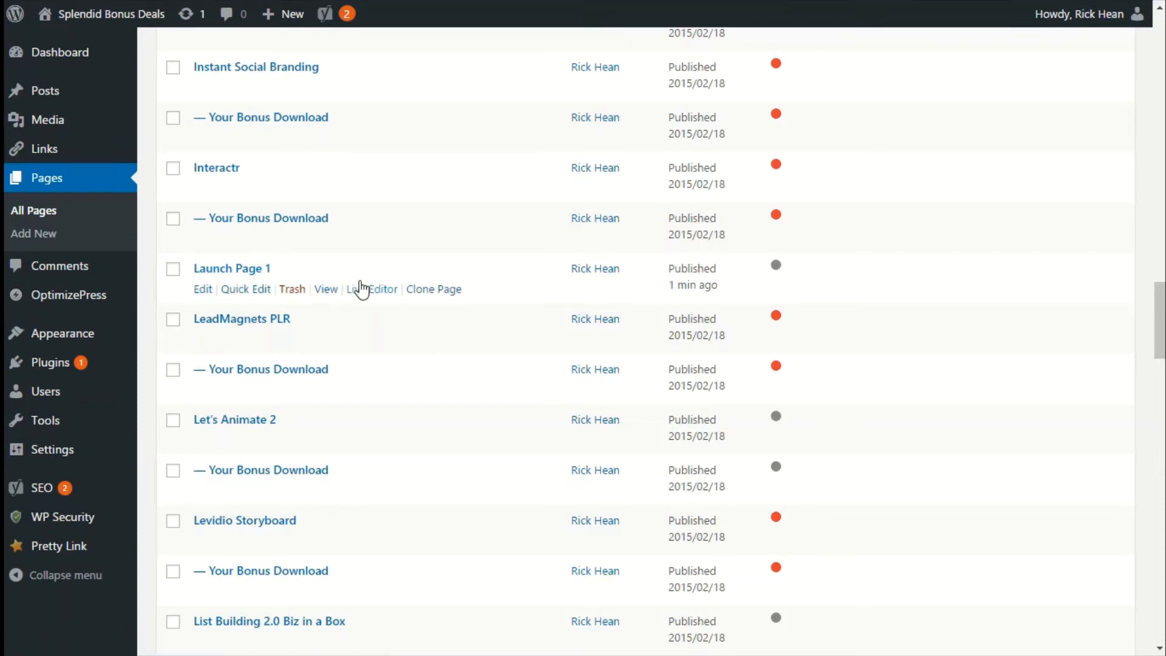
# On Launch Page 1, enable Launch Funnel with Launch 1, turn off Funnel Gateway Override, update, and save and close.
pyautogui.click(371, 292)
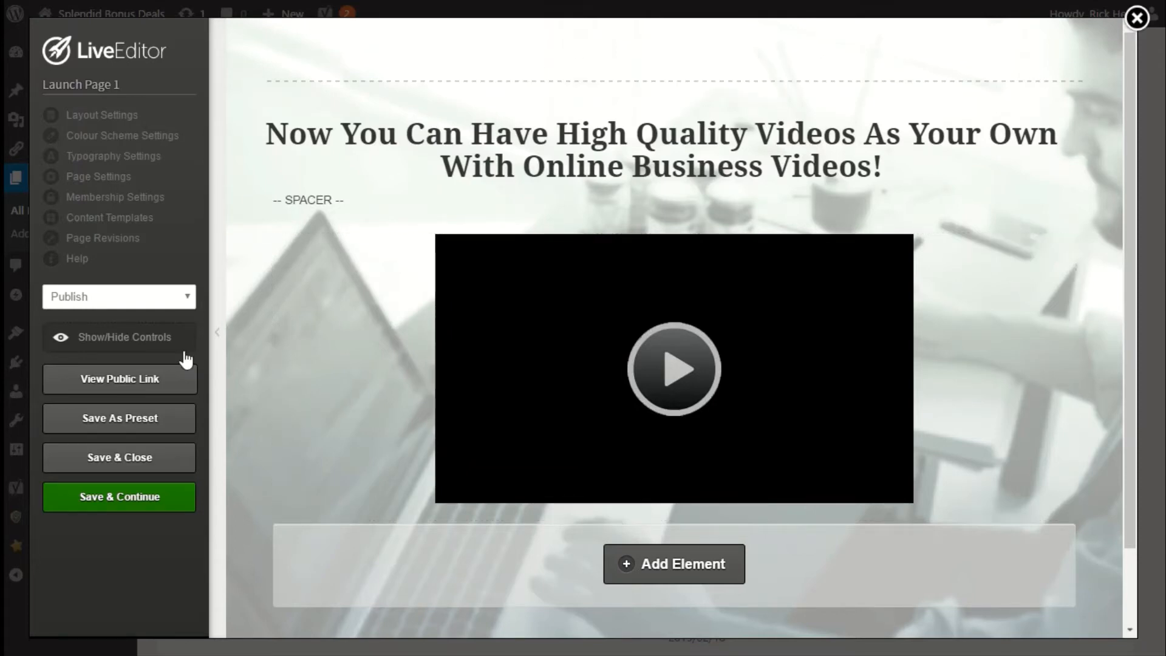
pyautogui.click(97, 181)
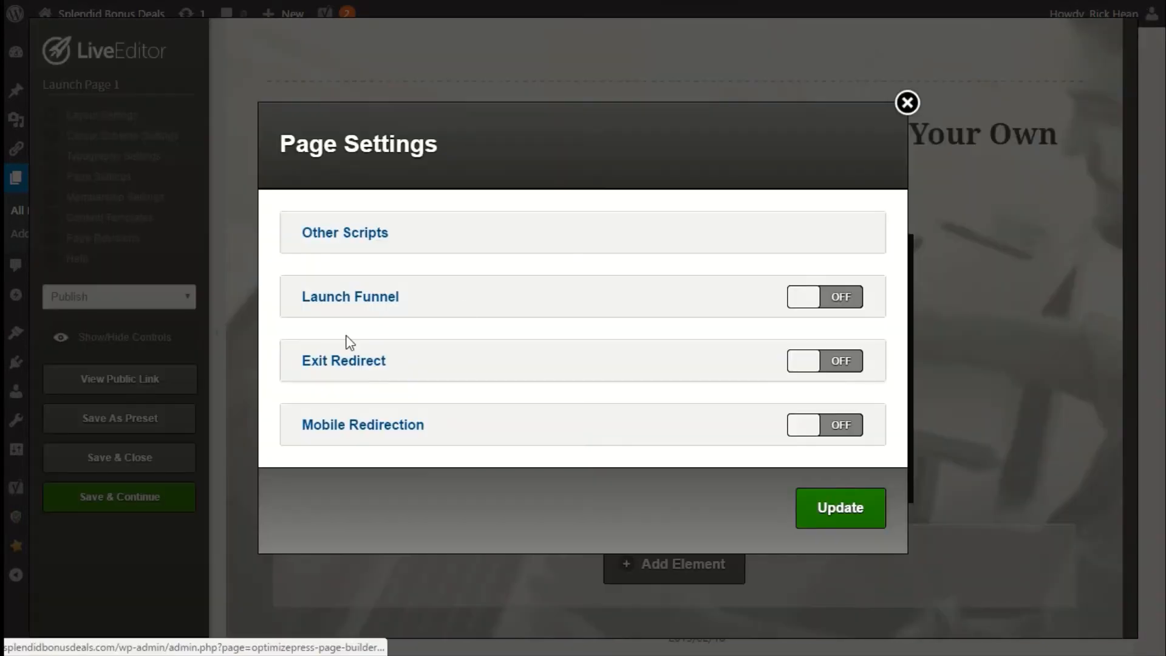
pyautogui.click(821, 298)
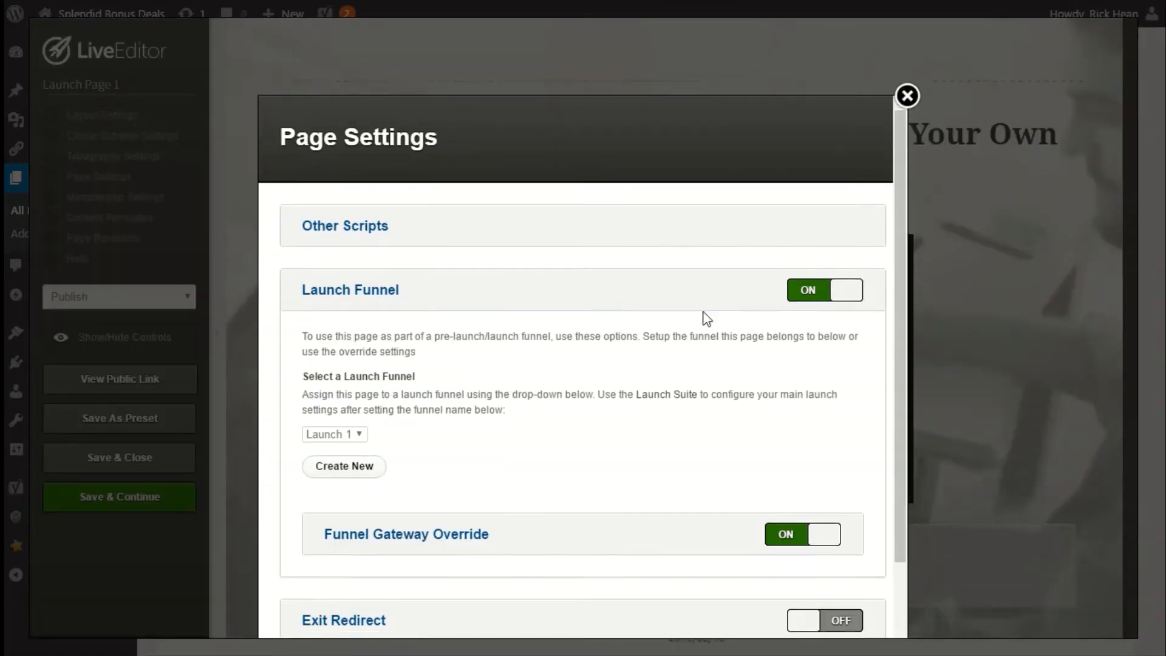
pyautogui.click(344, 377)
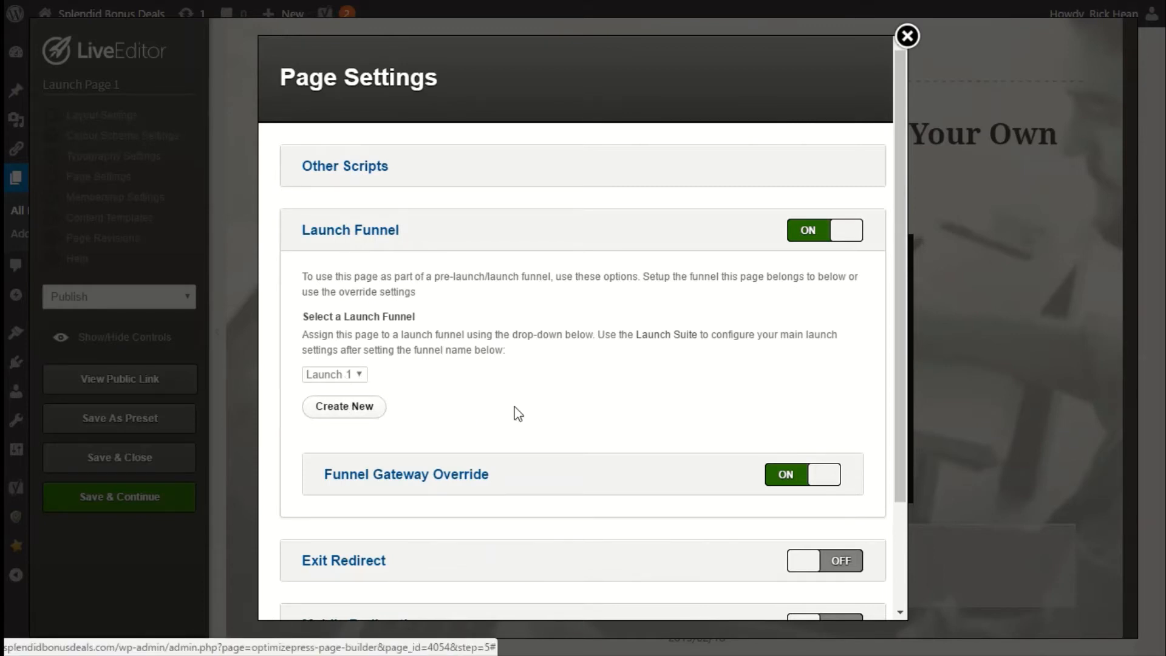
pyautogui.click(836, 469)
pyautogui.scroll(-3, 498, 455)
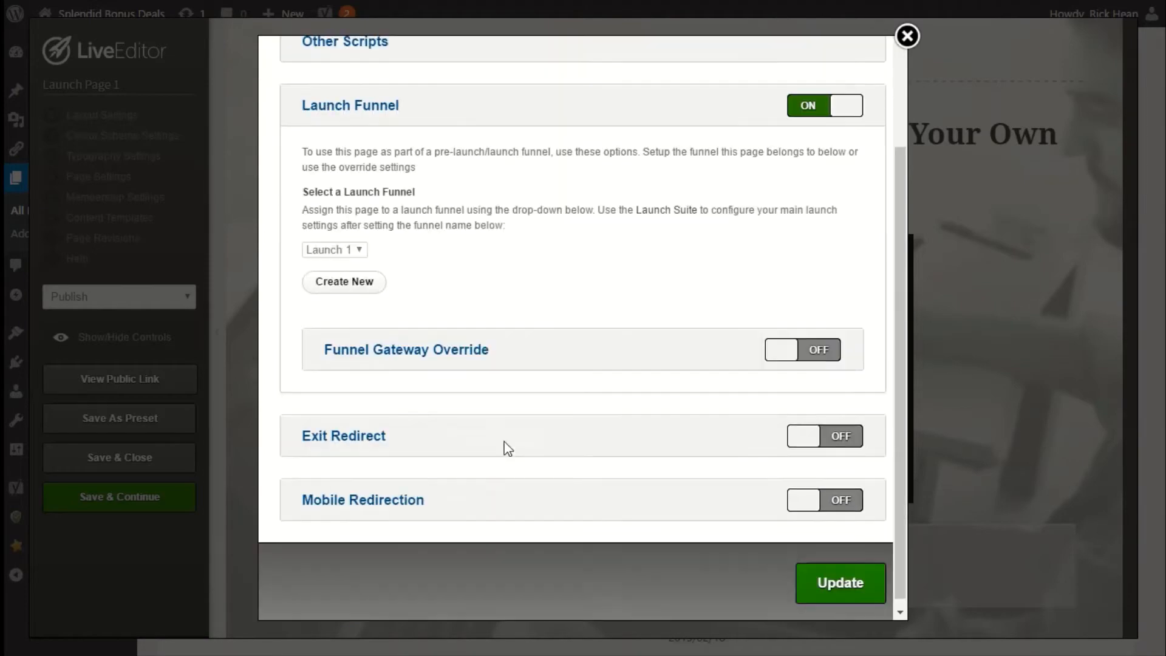
pyautogui.click(820, 582)
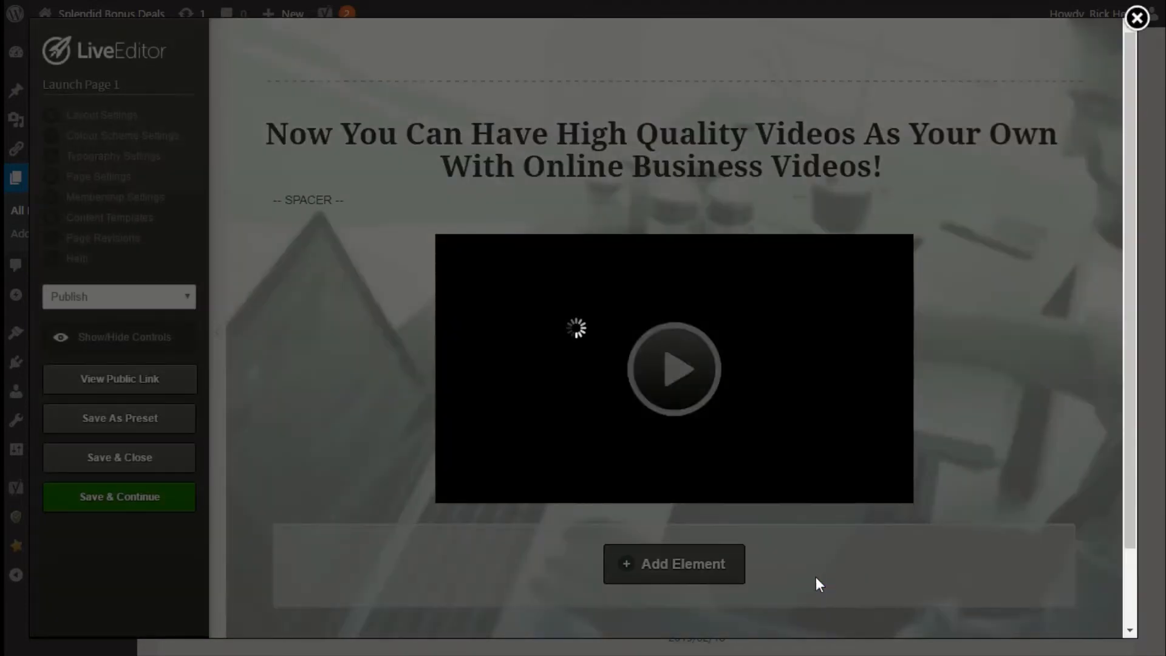
pyautogui.click(715, 86)
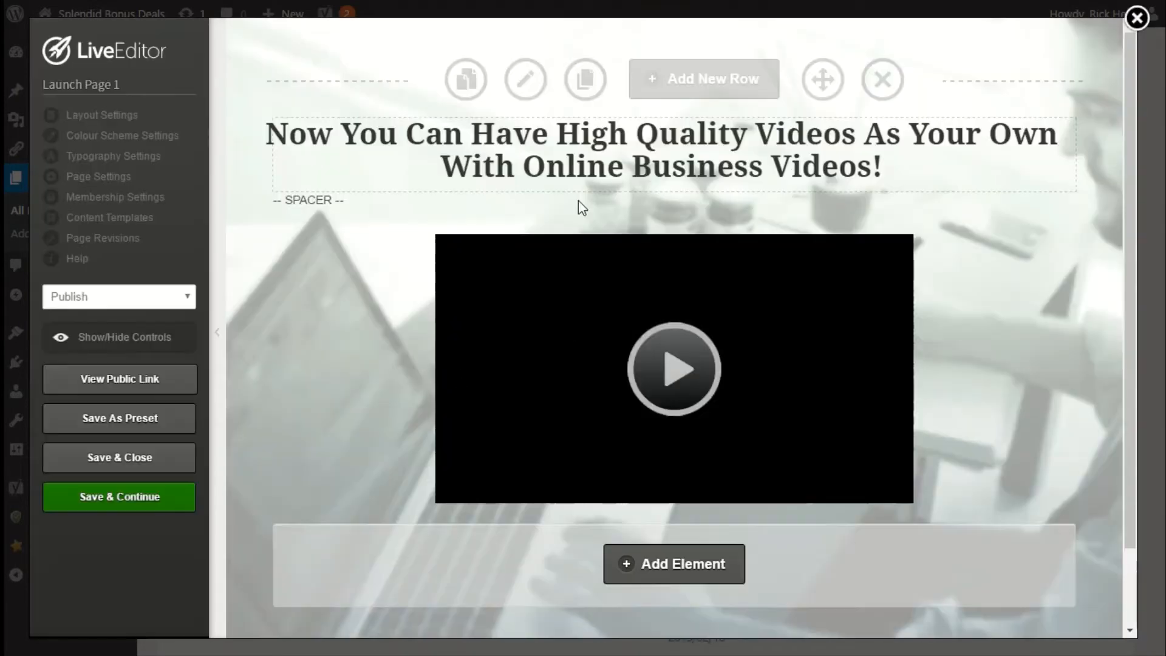
pyautogui.click(128, 459)
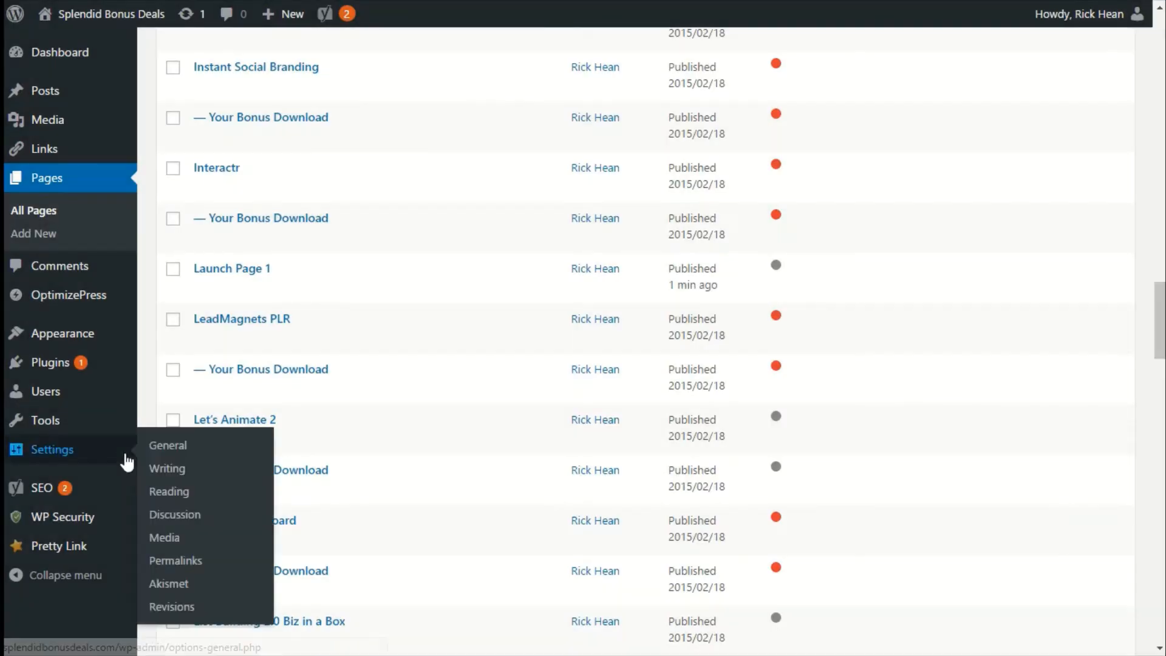
# Clone Launch Page 1 and rename the copy's title to Launch Page 2.
pyautogui.moveTo(373, 286)
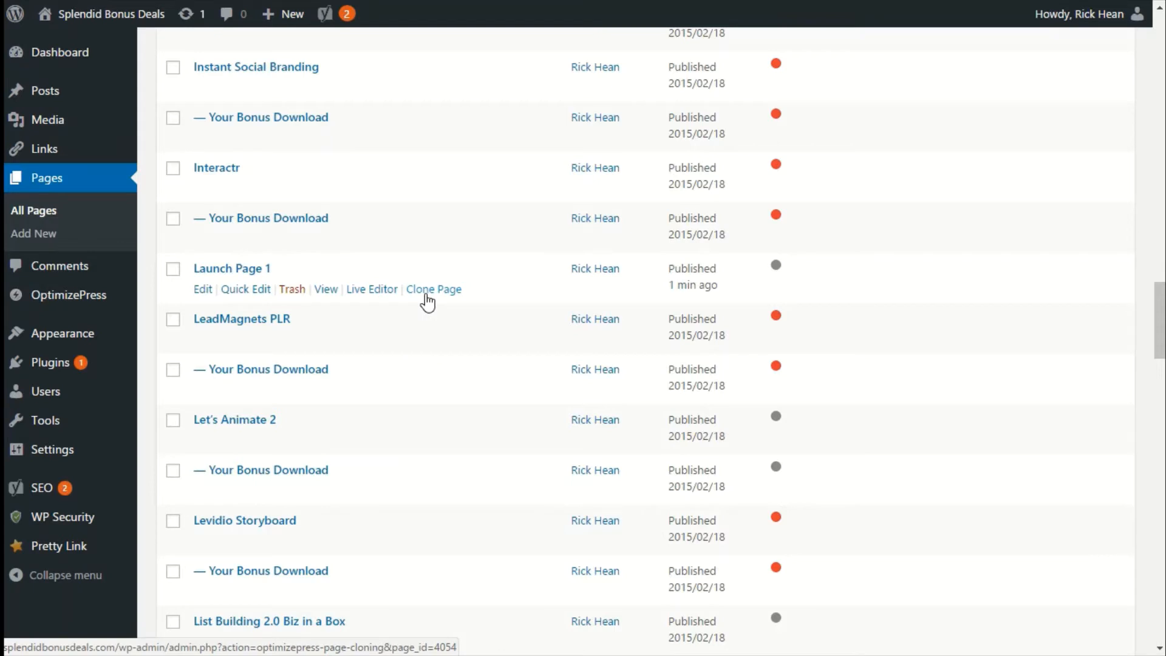
pyautogui.click(433, 292)
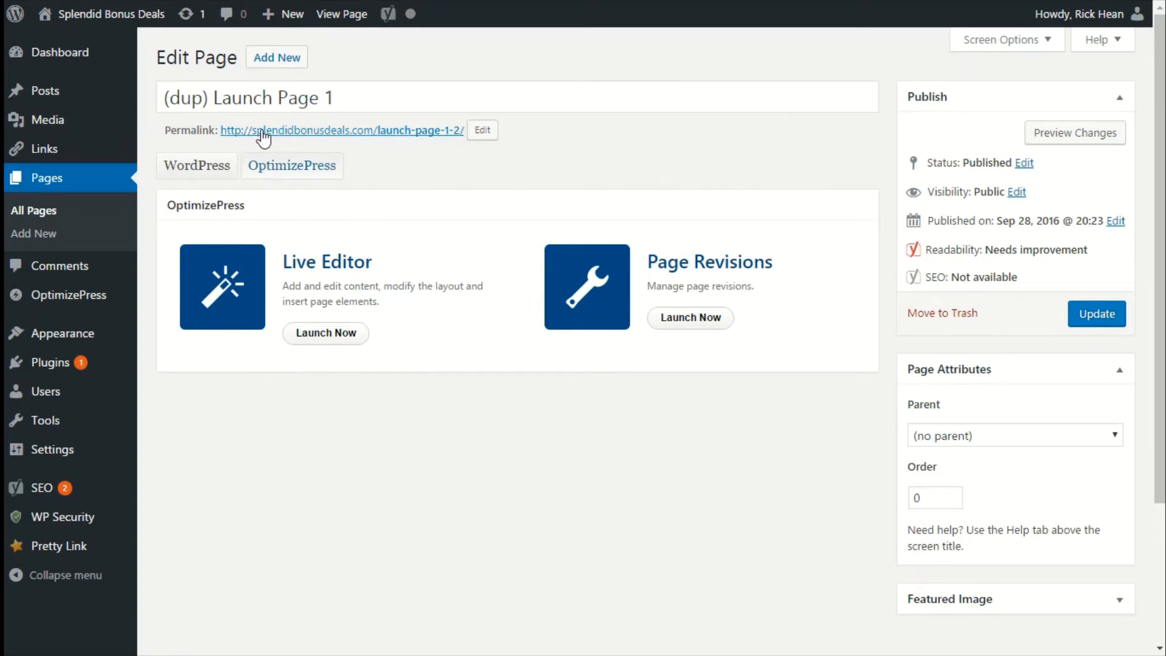
pyautogui.moveTo(354, 99); pyautogui.dragTo(153, 107)
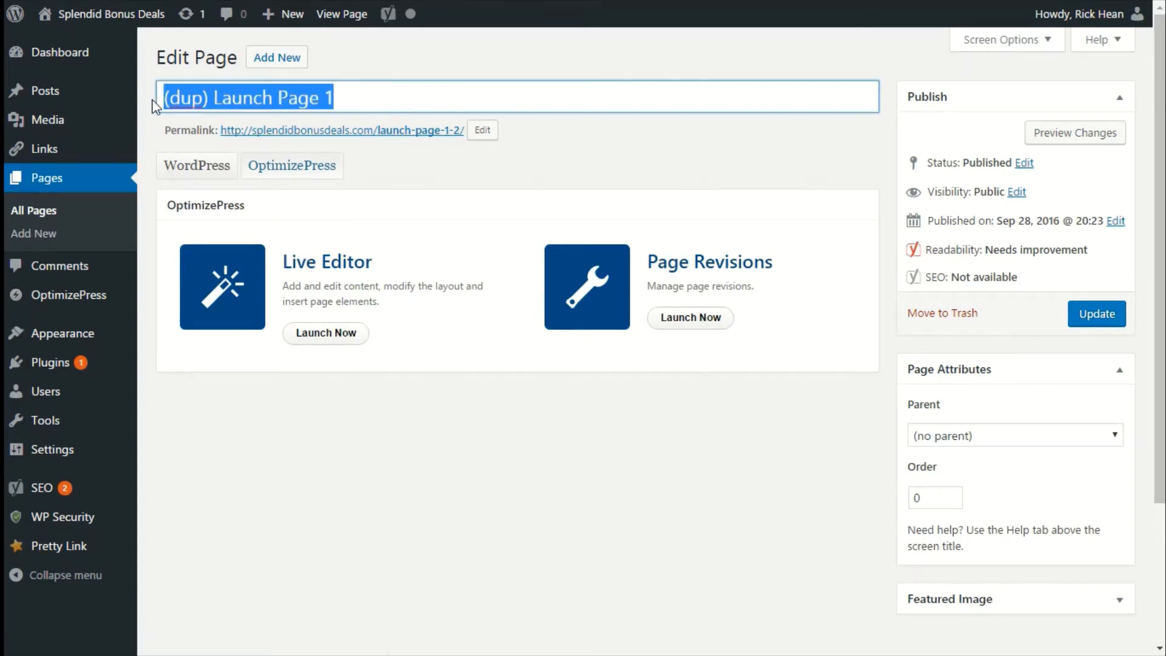
pyautogui.write('Launch Page')
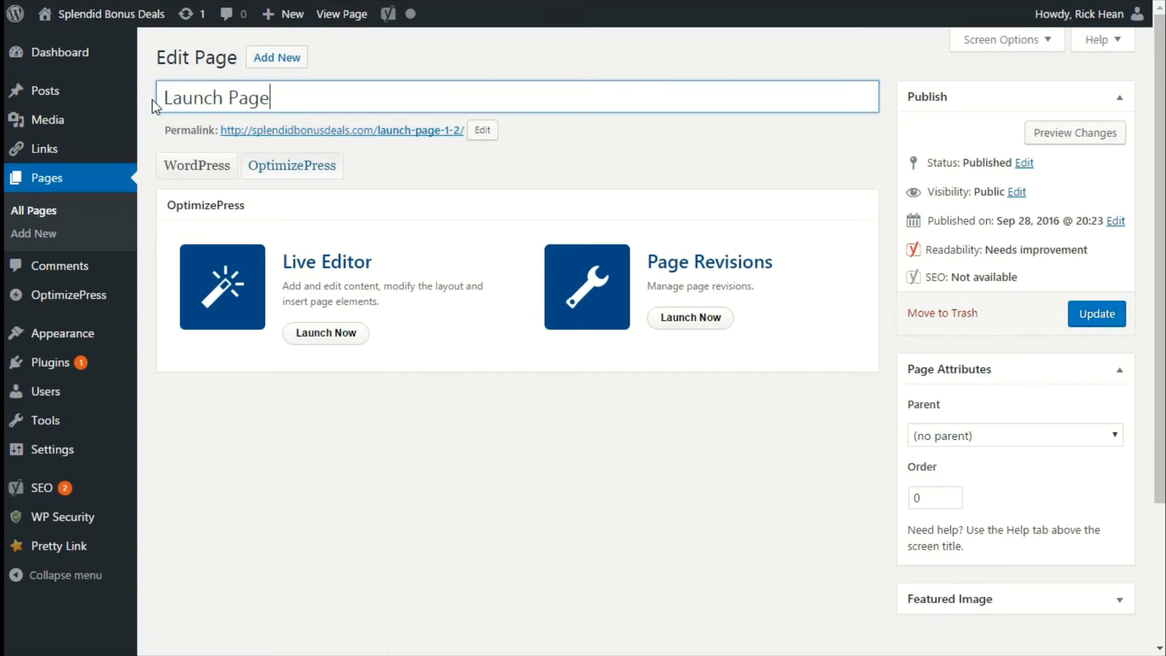
pyautogui.write(' 2')
# Change the cloned page's permalink slug to launch-page-2.
pyautogui.click(481, 131)
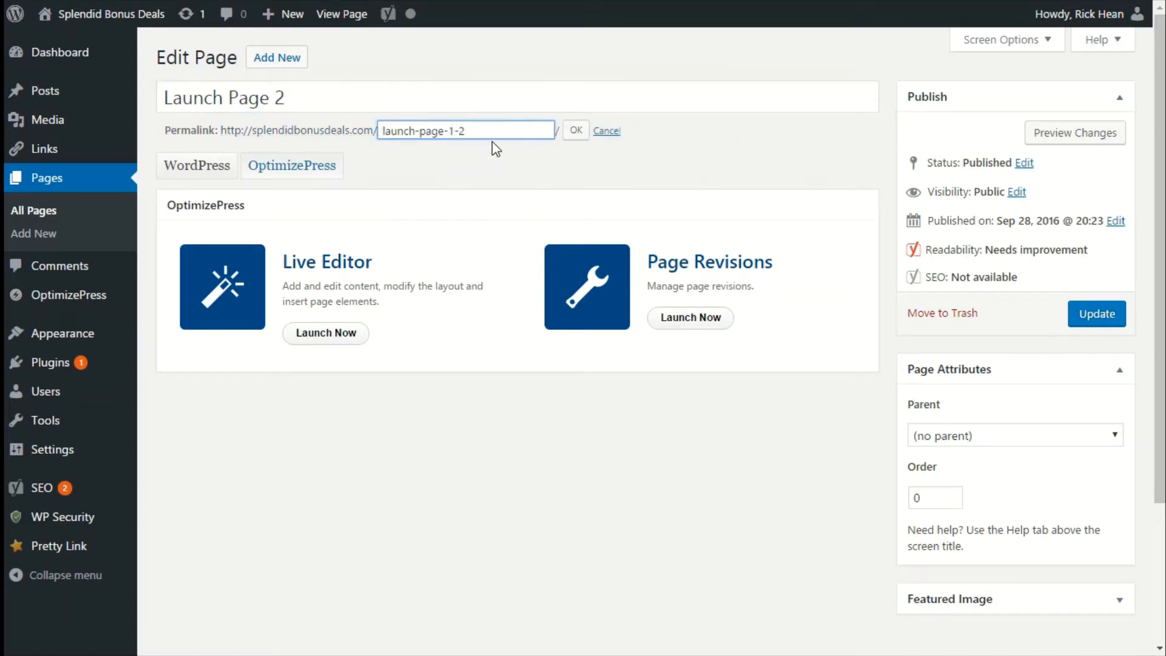
pyautogui.moveTo(465, 131); pyautogui.dragTo(449, 131)
pyautogui.write('2')
pyautogui.click(574, 130)
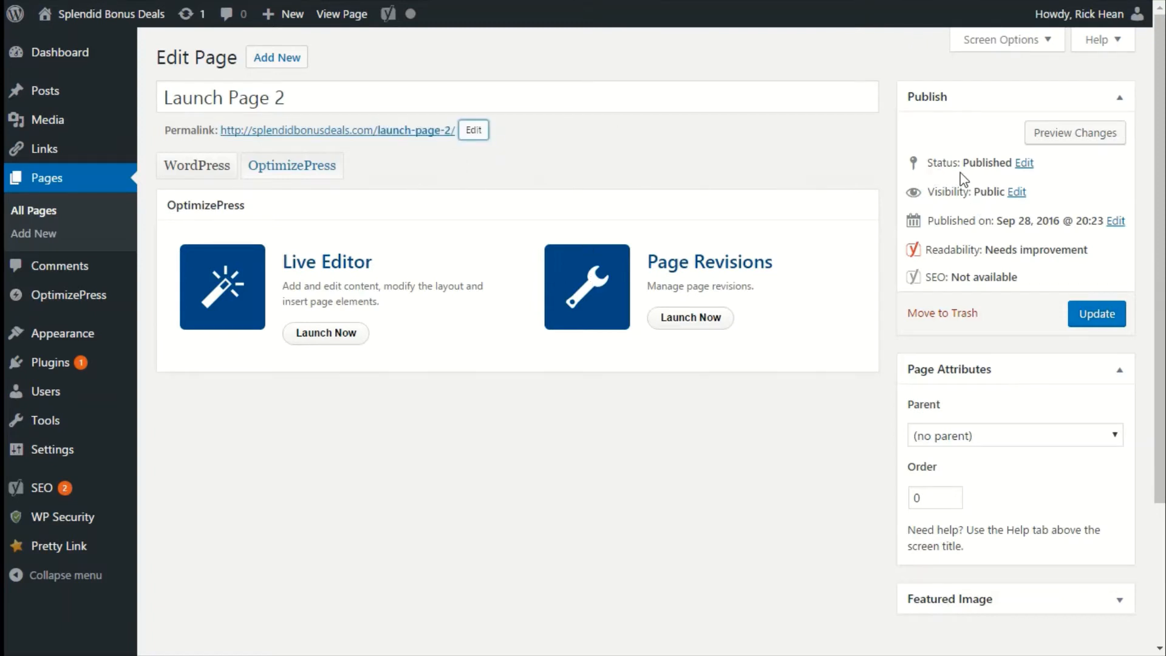
# Keep the page status as Published and update Launch Page 2.
pyautogui.click(1025, 163)
pyautogui.click(994, 194)
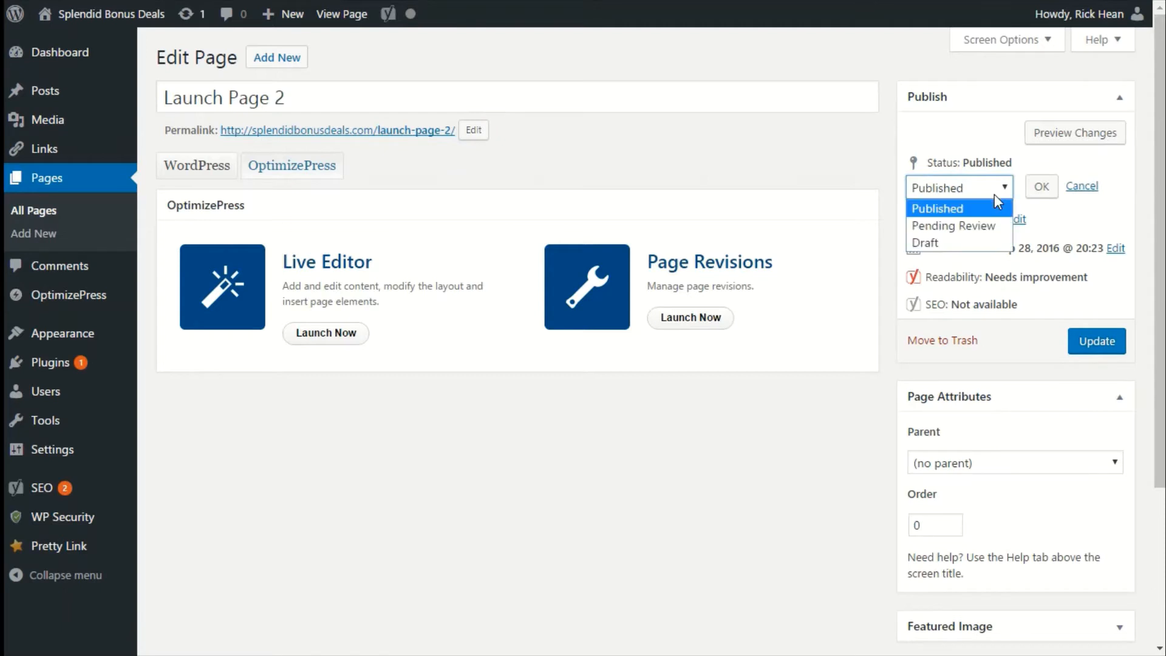
pyautogui.click(958, 208)
pyautogui.click(610, 181)
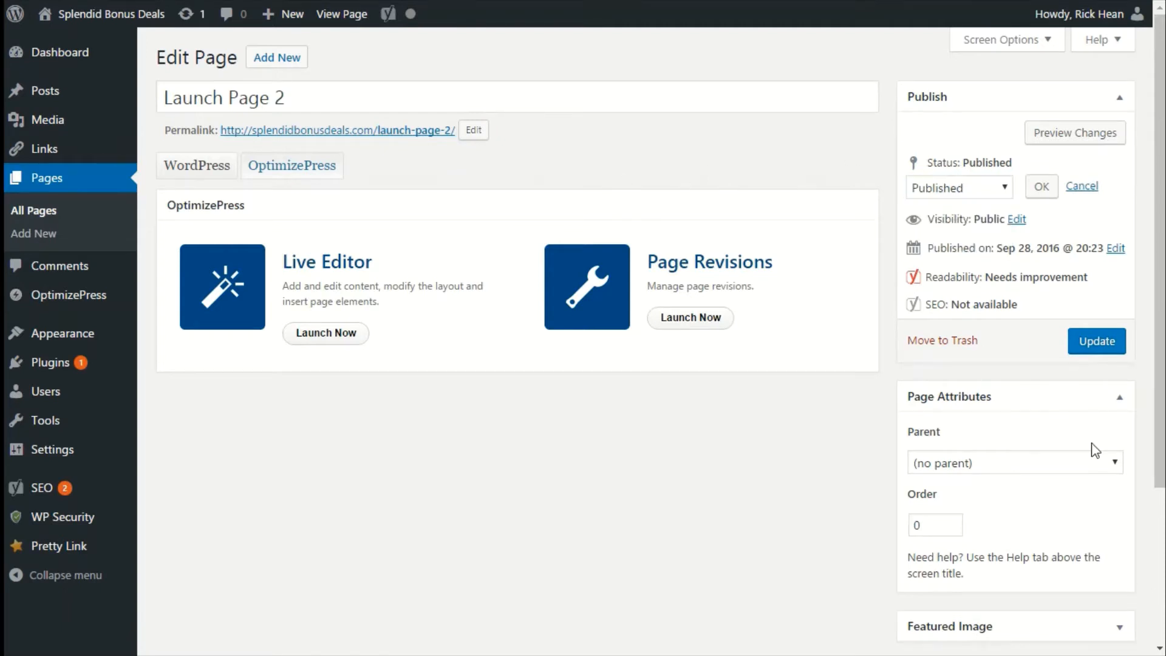
pyautogui.click(1095, 347)
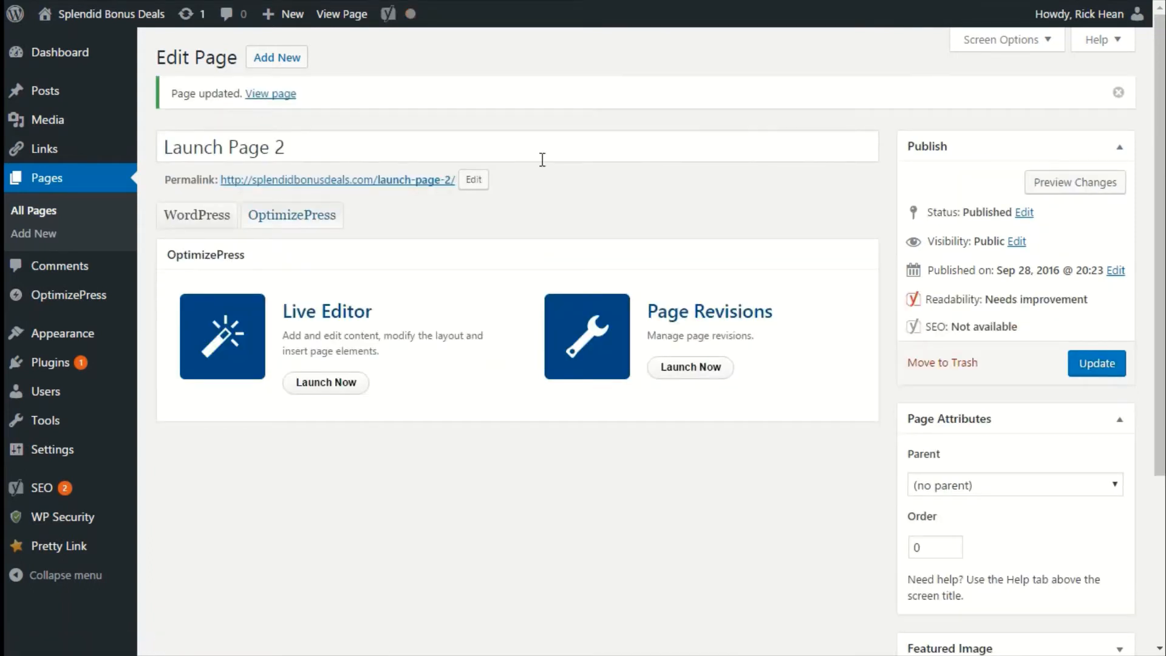
# Open Launch Page 2 in LiveEditor, check its Launch Funnel page settings, and save and close.
pyautogui.click(341, 394)
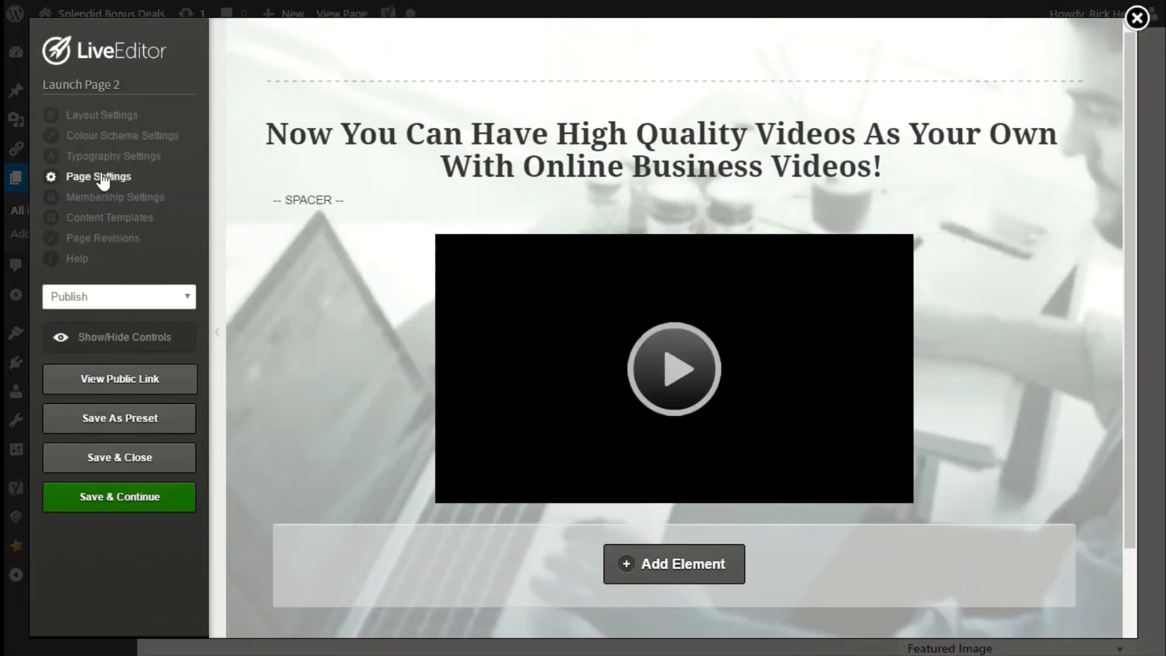
pyautogui.moveTo(794, 385)
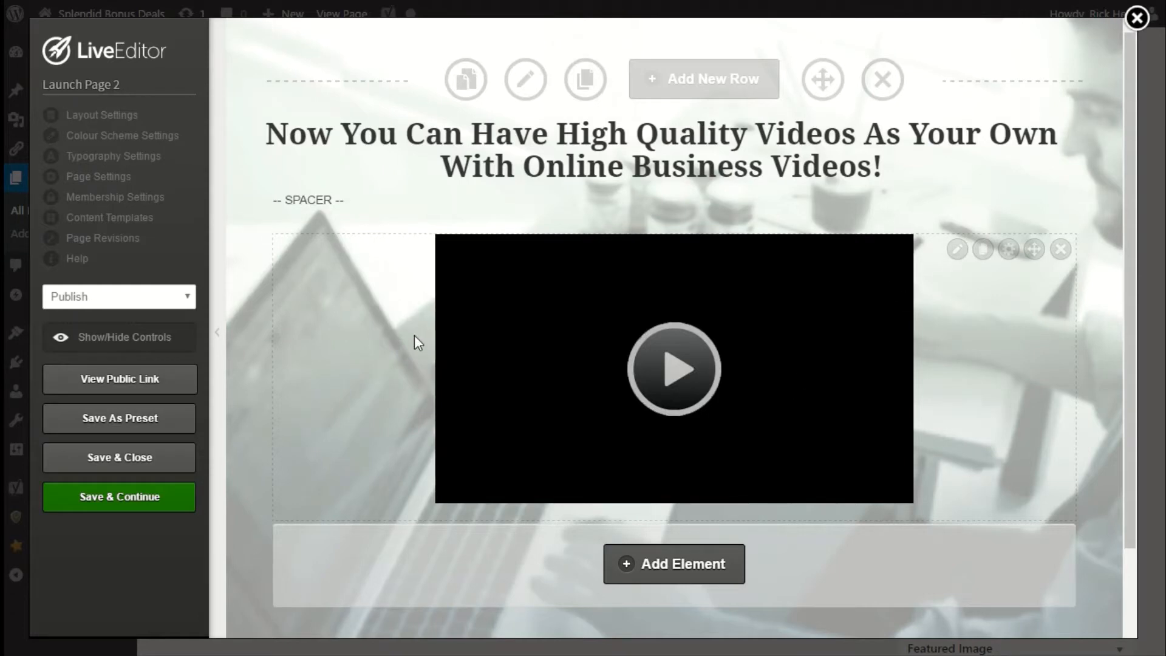
pyautogui.click(115, 181)
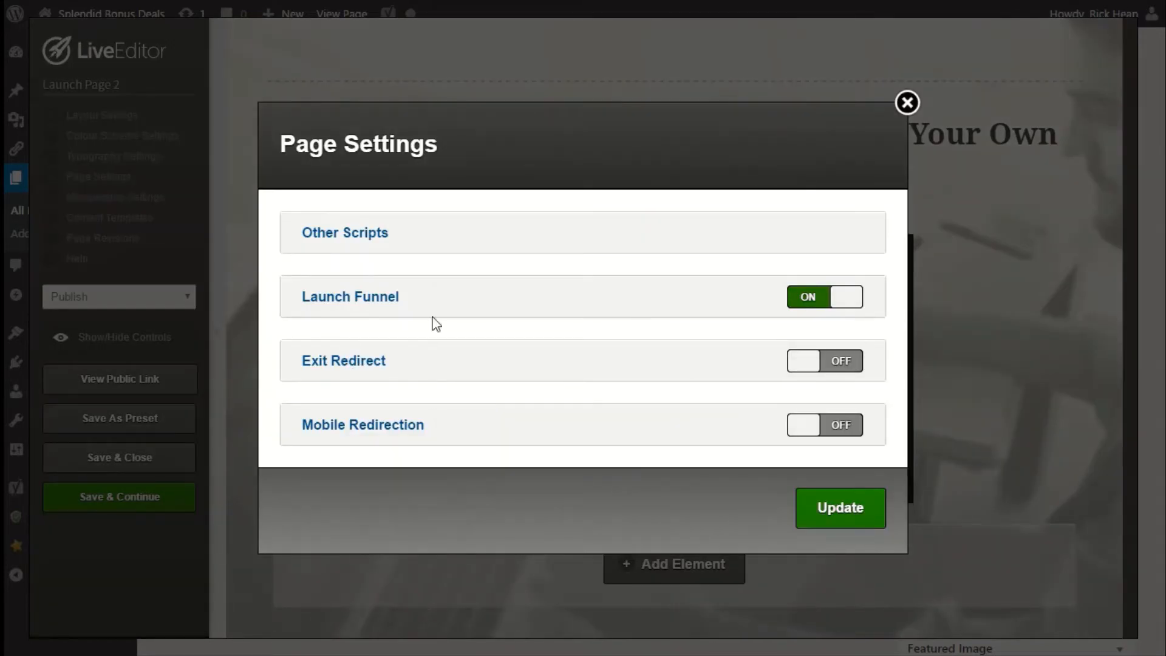
pyautogui.click(380, 311)
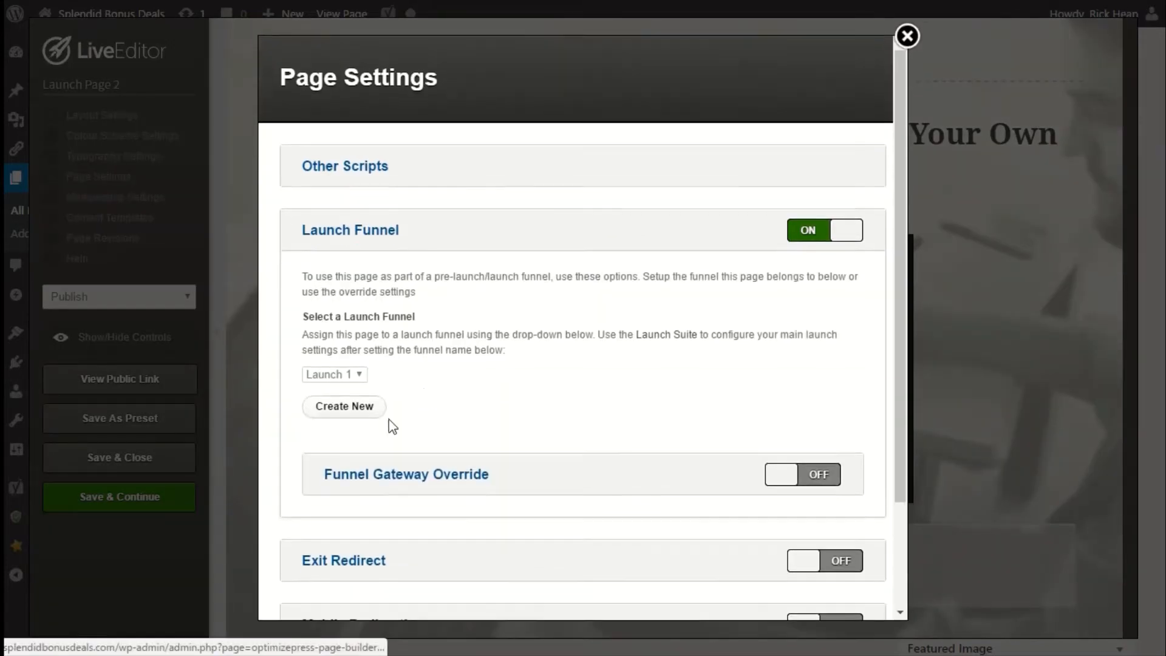
pyautogui.scroll(-2, 679, 438)
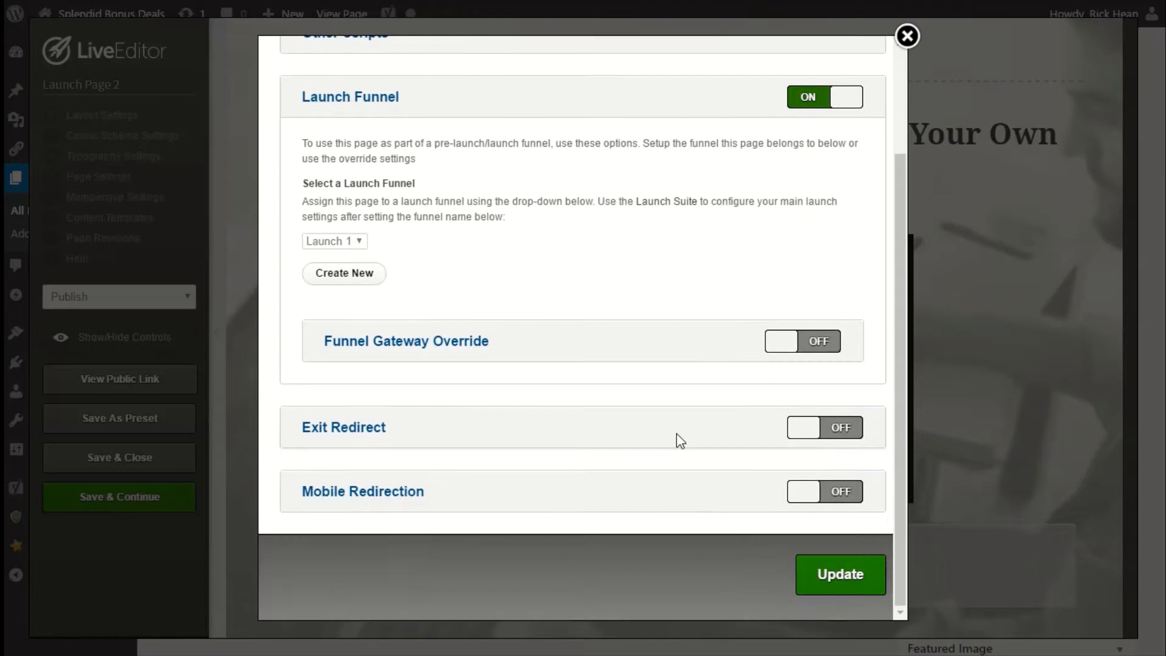
pyautogui.click(828, 583)
pyautogui.click(906, 36)
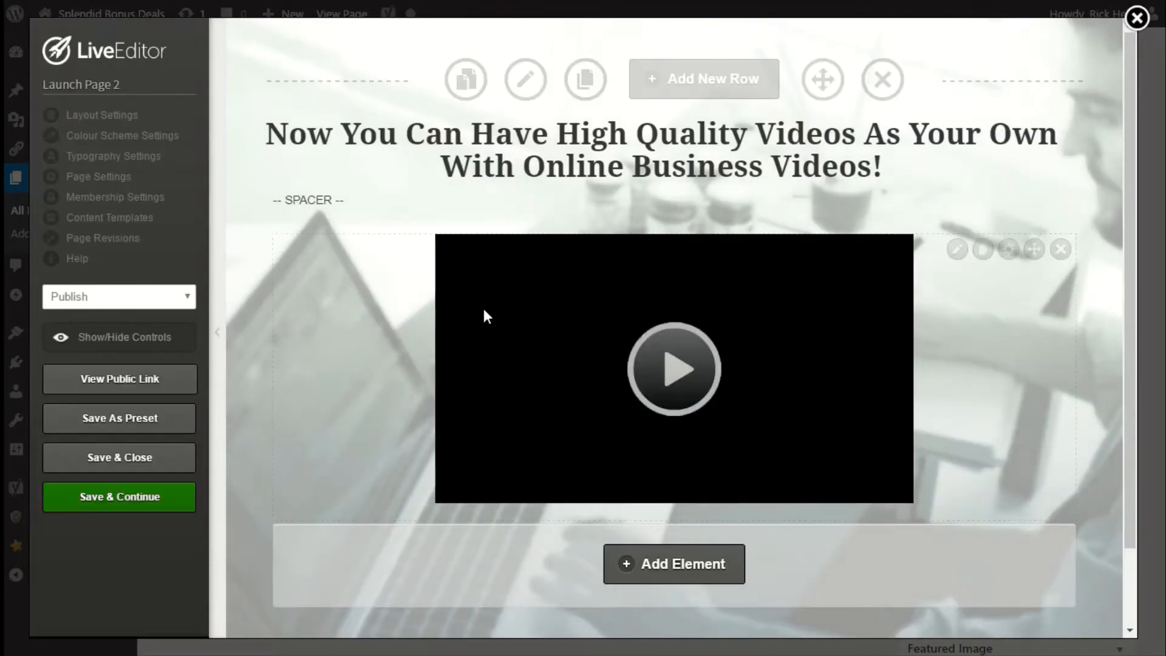
pyautogui.click(112, 465)
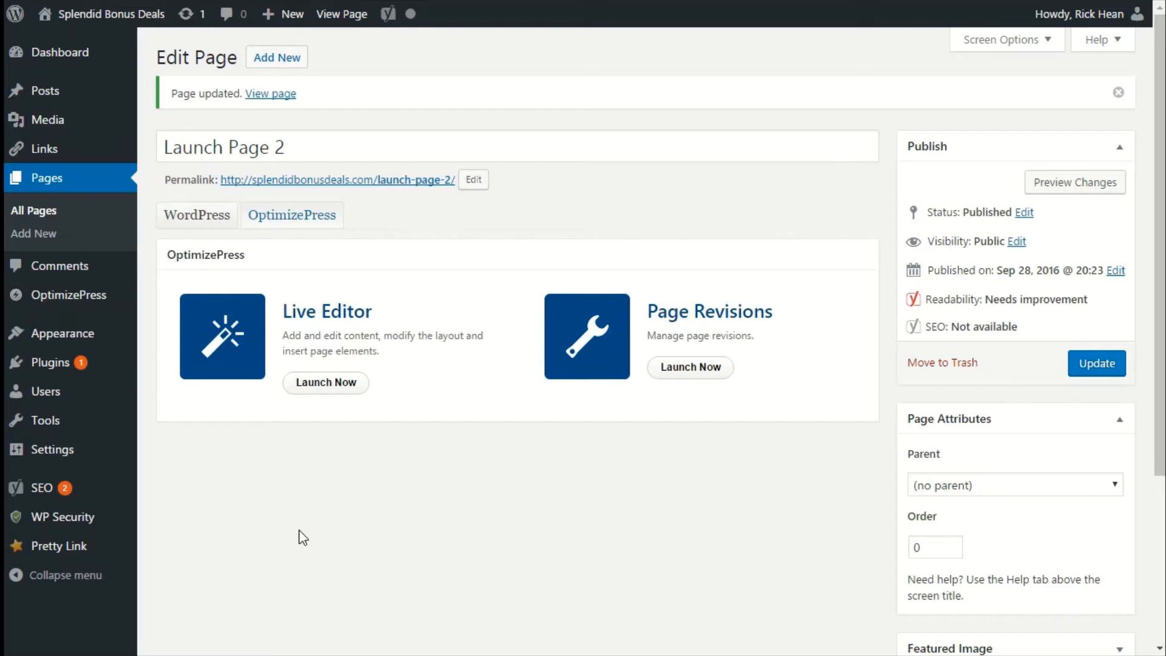
# Create a new OptimizePress page named Launch Landing Page 1 from the Bold Template.
pyautogui.moveTo(68, 358)
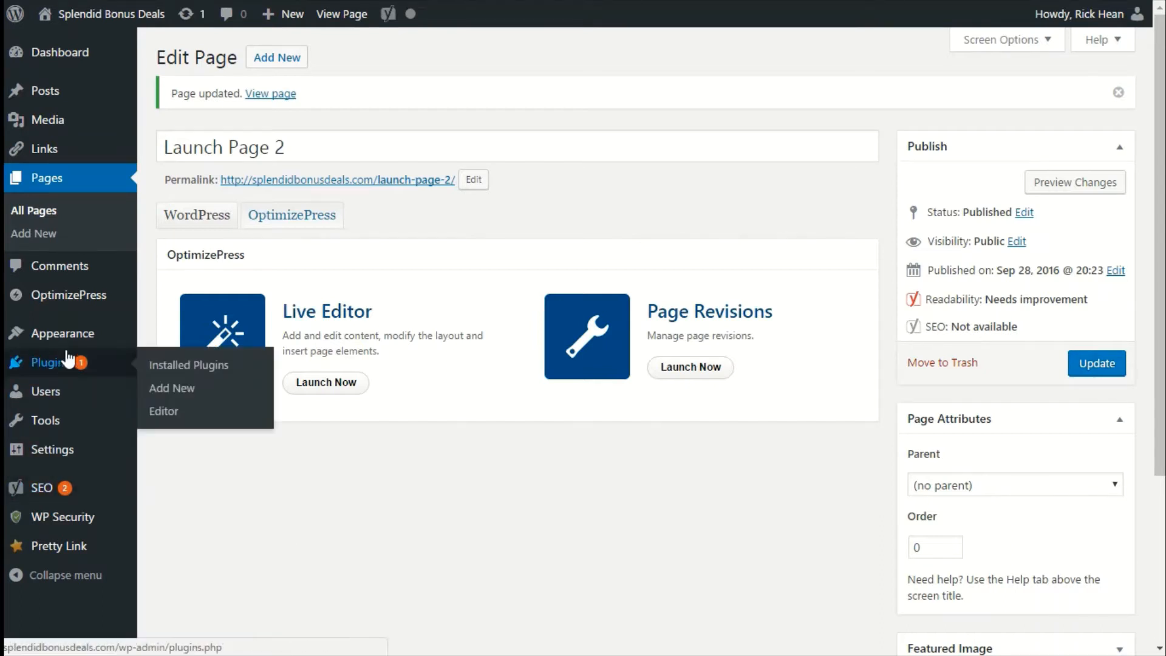
pyautogui.moveTo(73, 297)
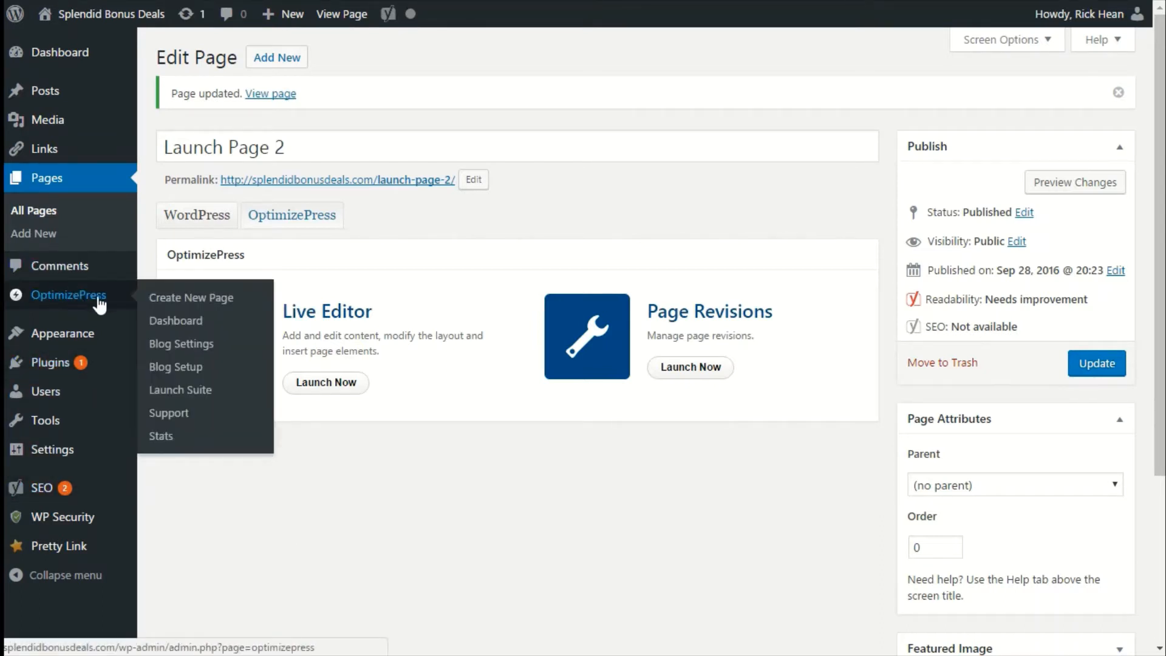
pyautogui.click(238, 411)
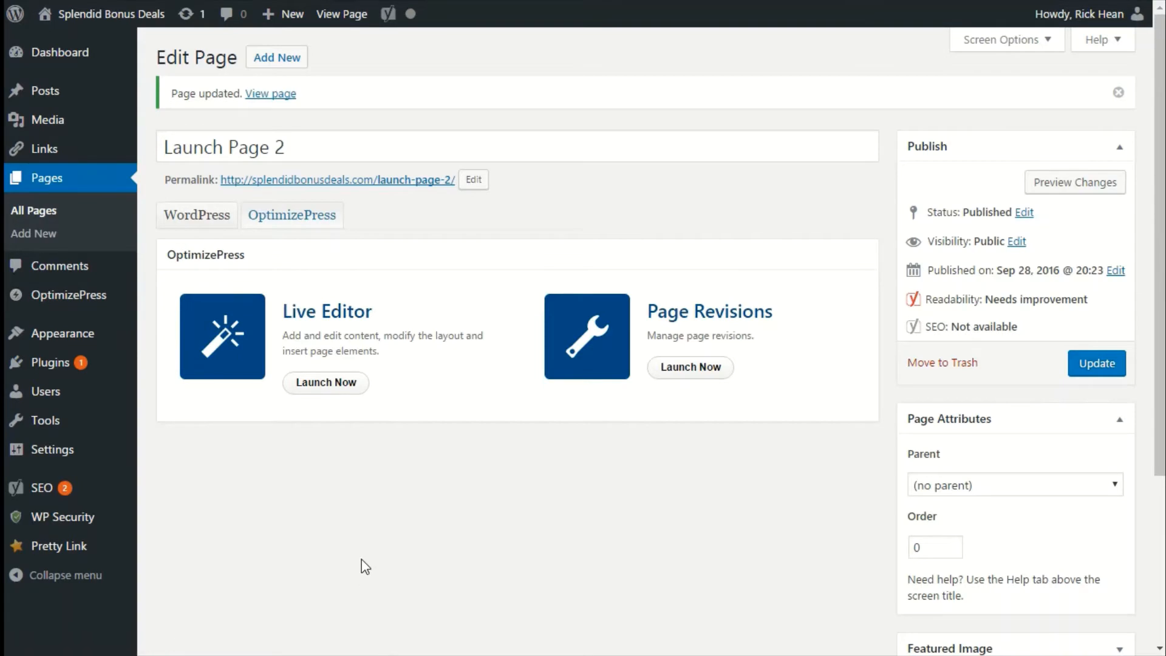
pyautogui.scroll(-3, 352, 510)
pyautogui.scroll(-8, 337, 461)
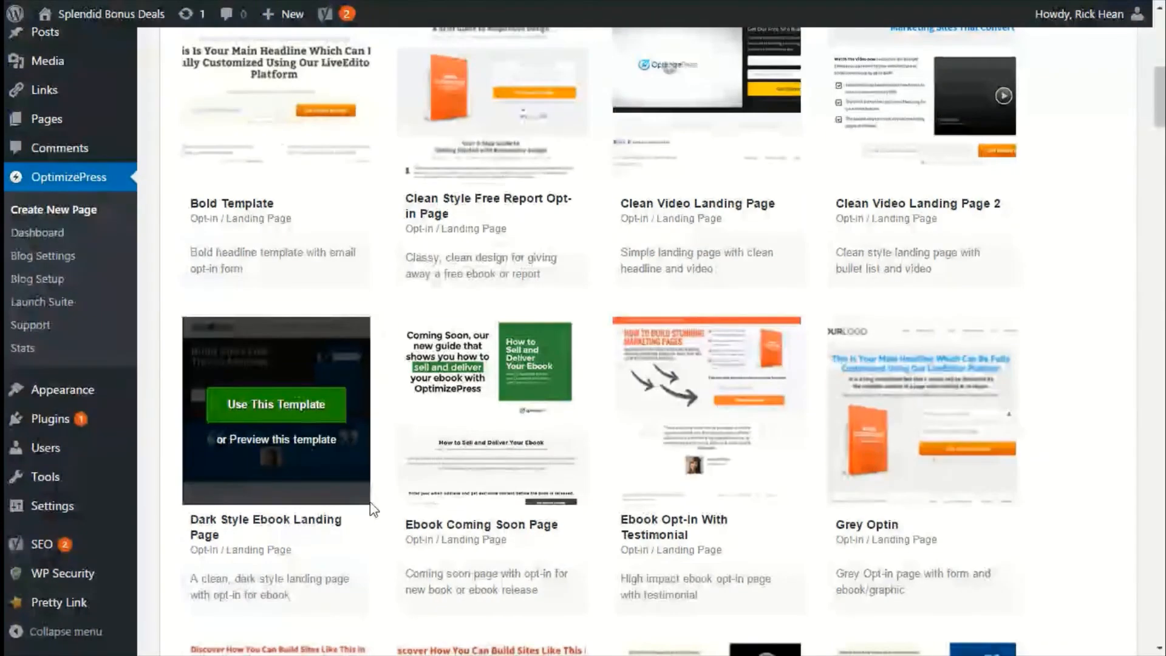
pyautogui.scroll(4, 372, 507)
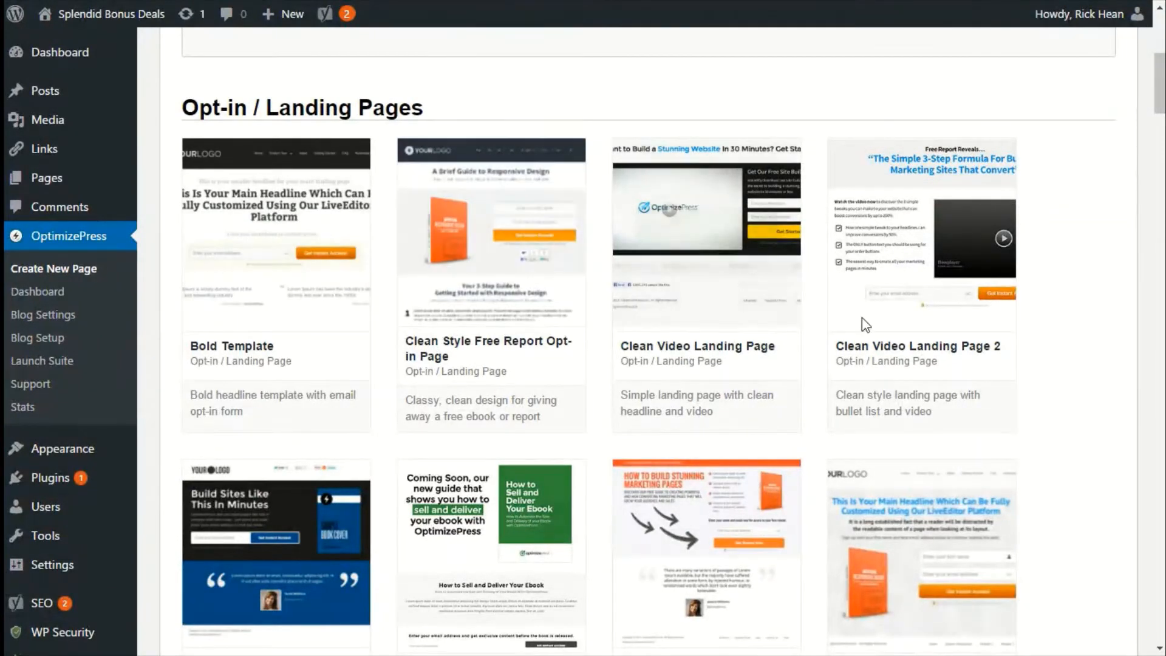
pyautogui.click(281, 242)
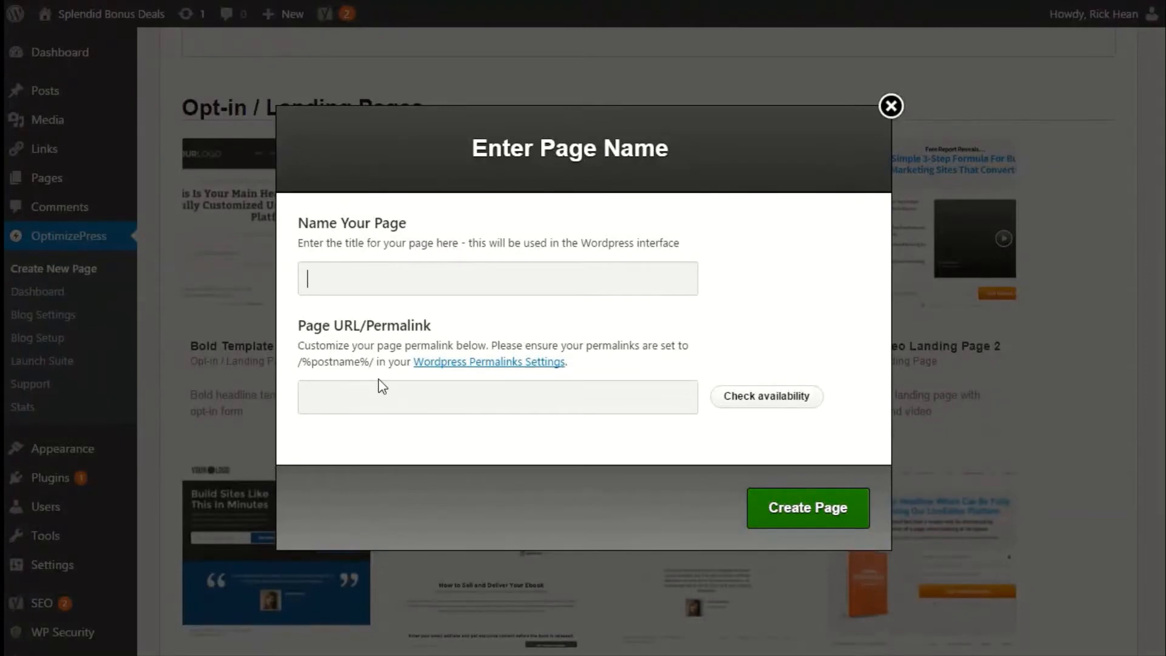
pyautogui.write('Laun Landing Page 1')
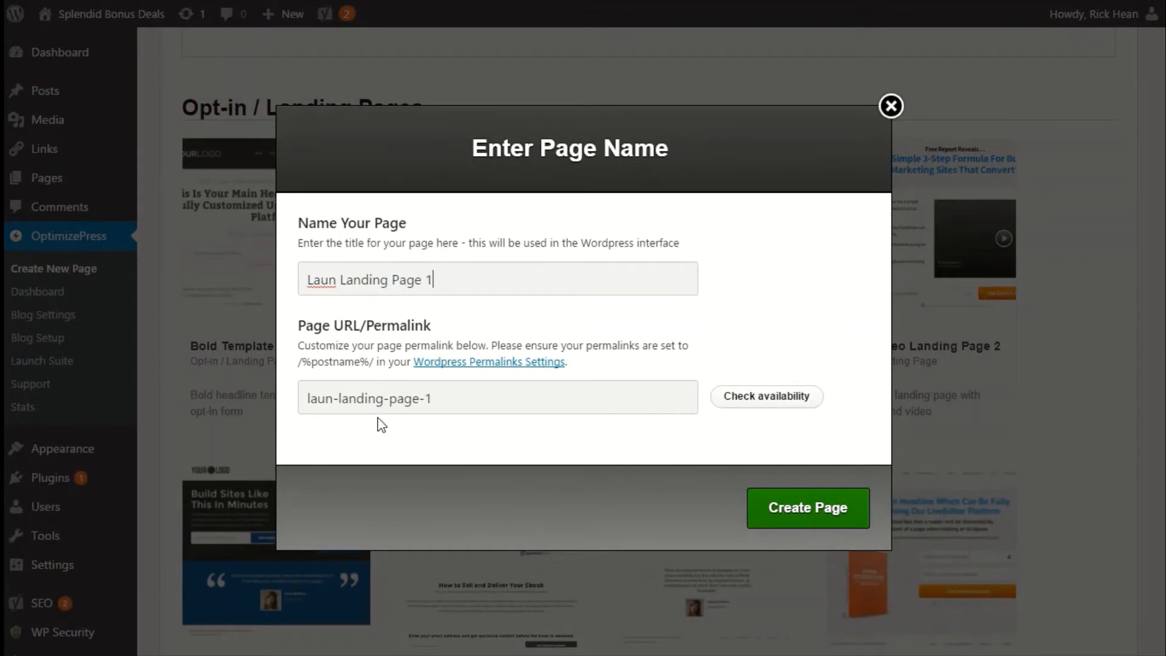
pyautogui.click(340, 283)
pyautogui.write('ch')
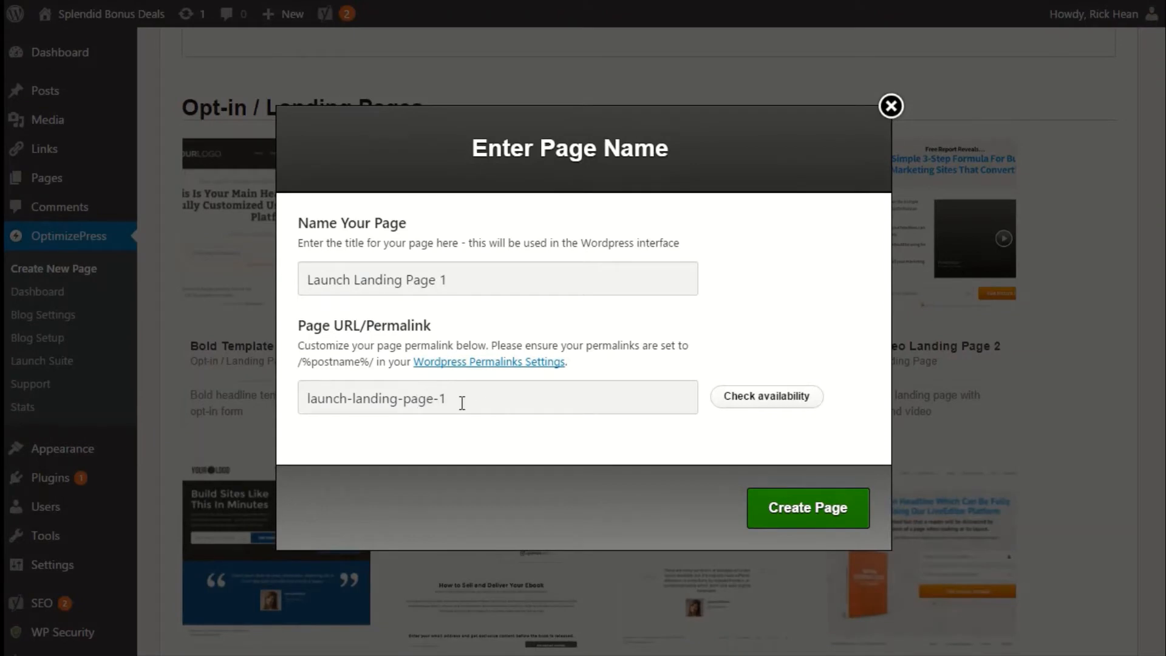
pyautogui.click(790, 517)
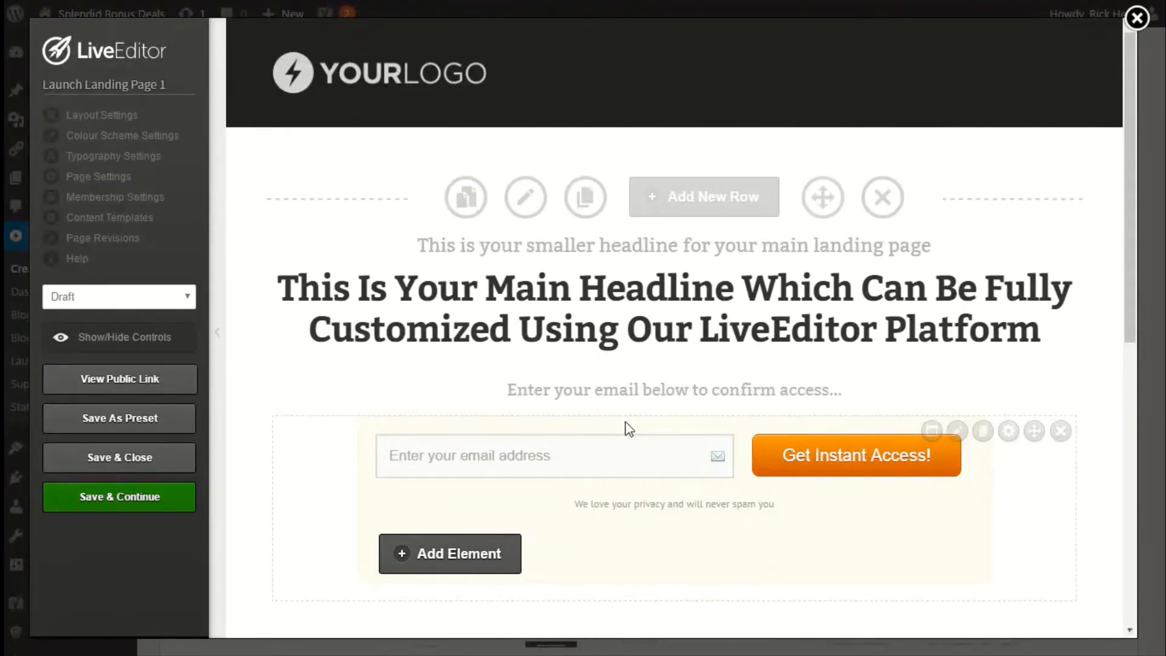
# Turn on Launch Funnel in the page settings, assign the page to the Launch 1 funnel, and update.
pyautogui.scroll(-7, 668, 443)
pyautogui.scroll(7, 700, 448)
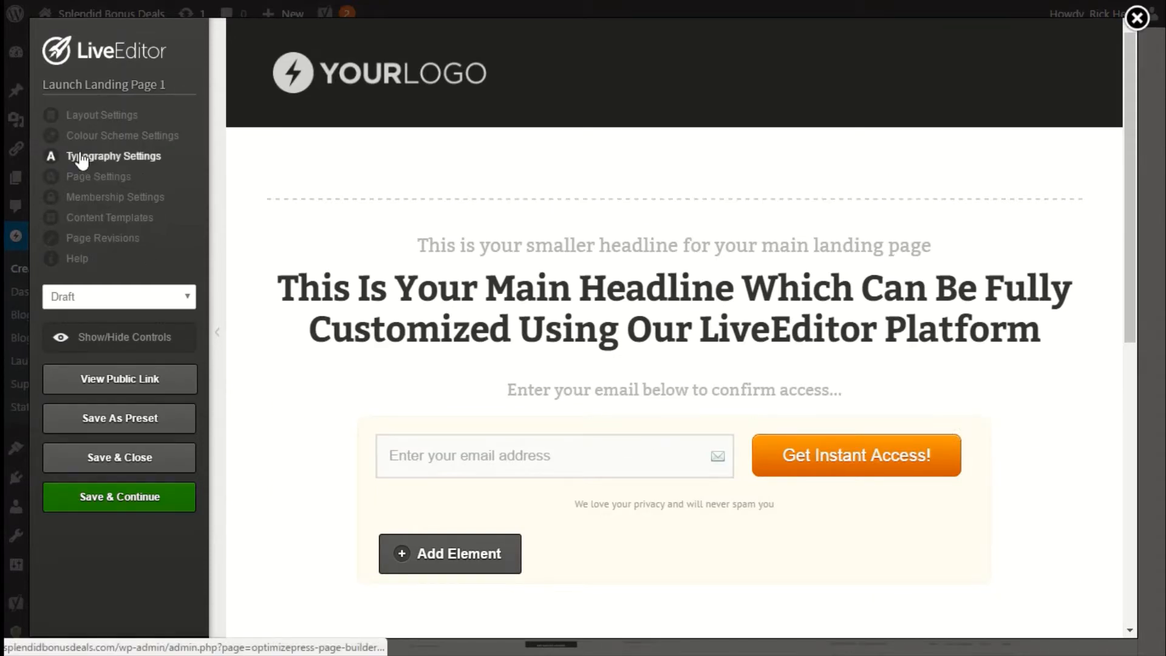
pyautogui.click(86, 175)
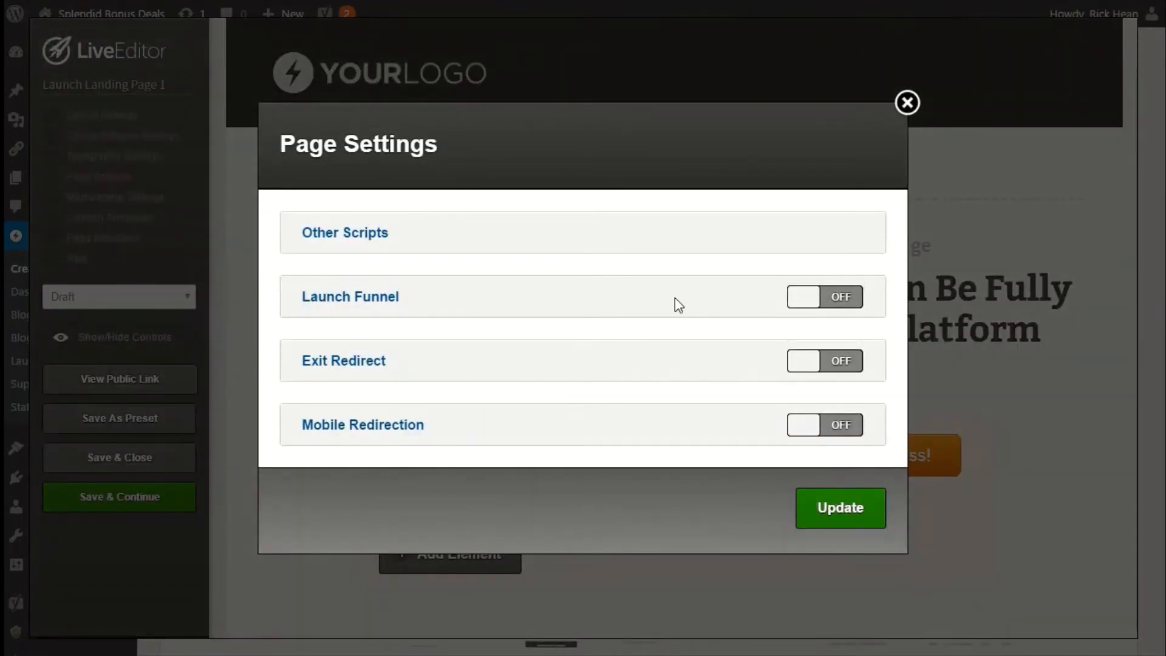
pyautogui.click(813, 298)
pyautogui.click(349, 376)
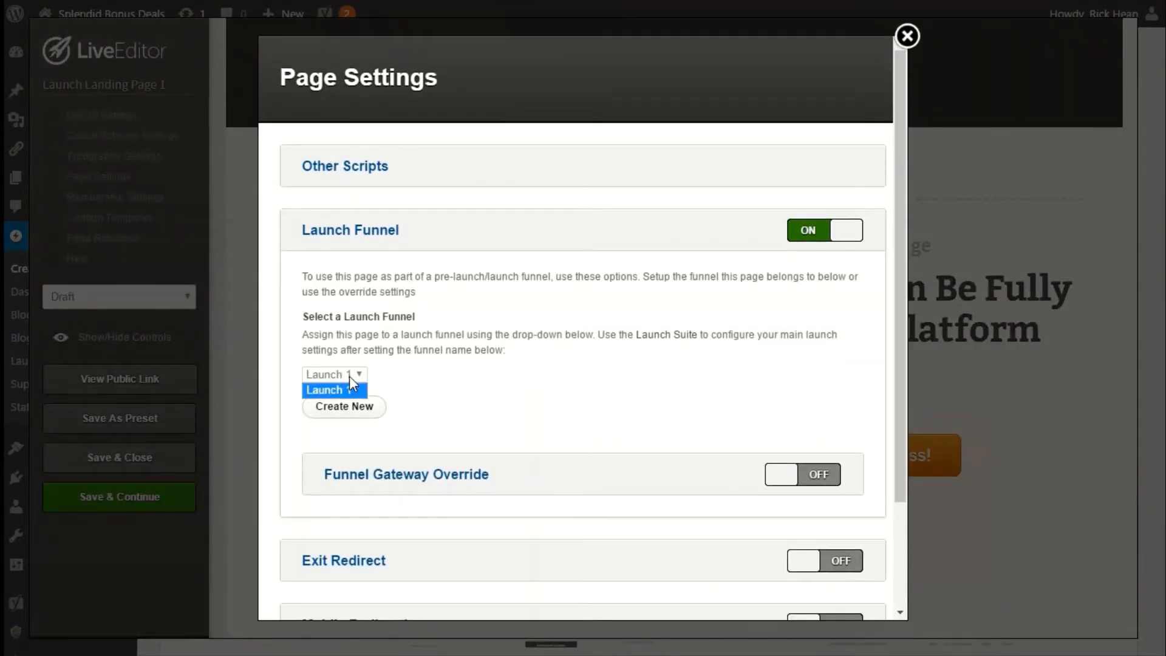
pyautogui.click(340, 383)
pyautogui.scroll(-2, 534, 410)
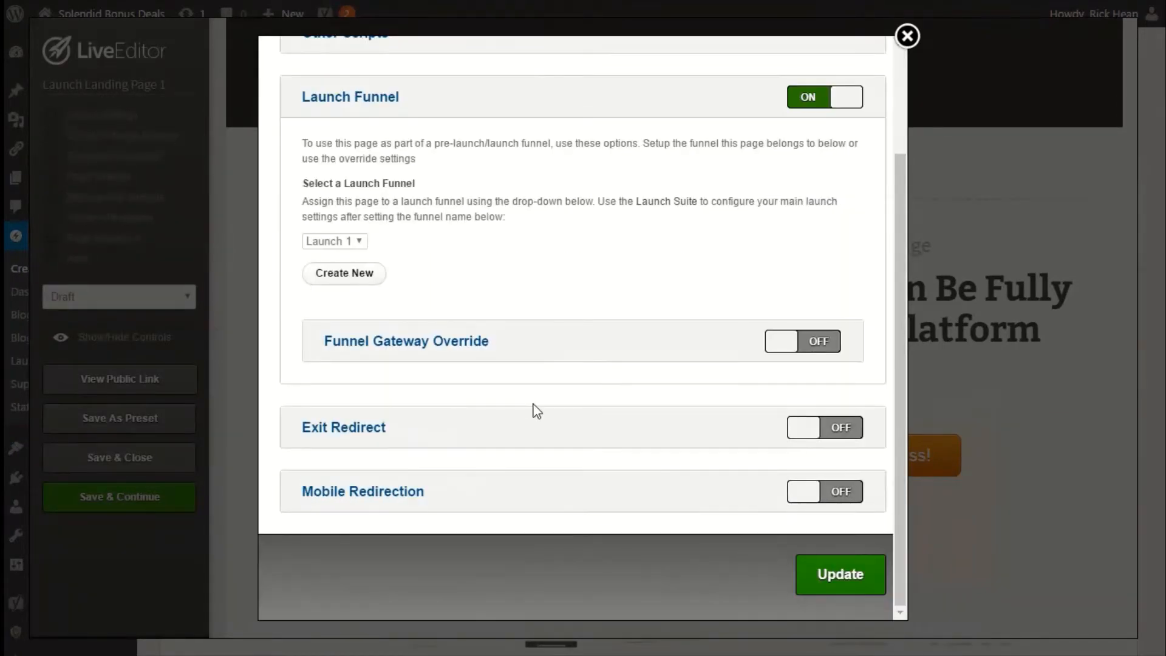
pyautogui.click(833, 584)
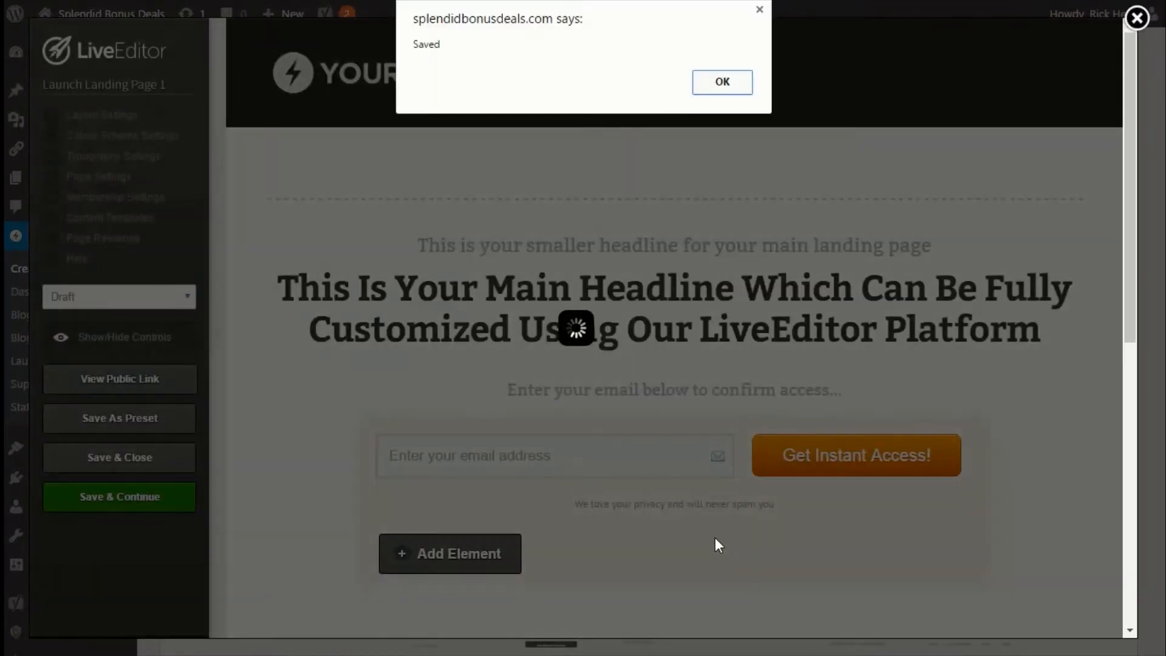
pyautogui.click(721, 82)
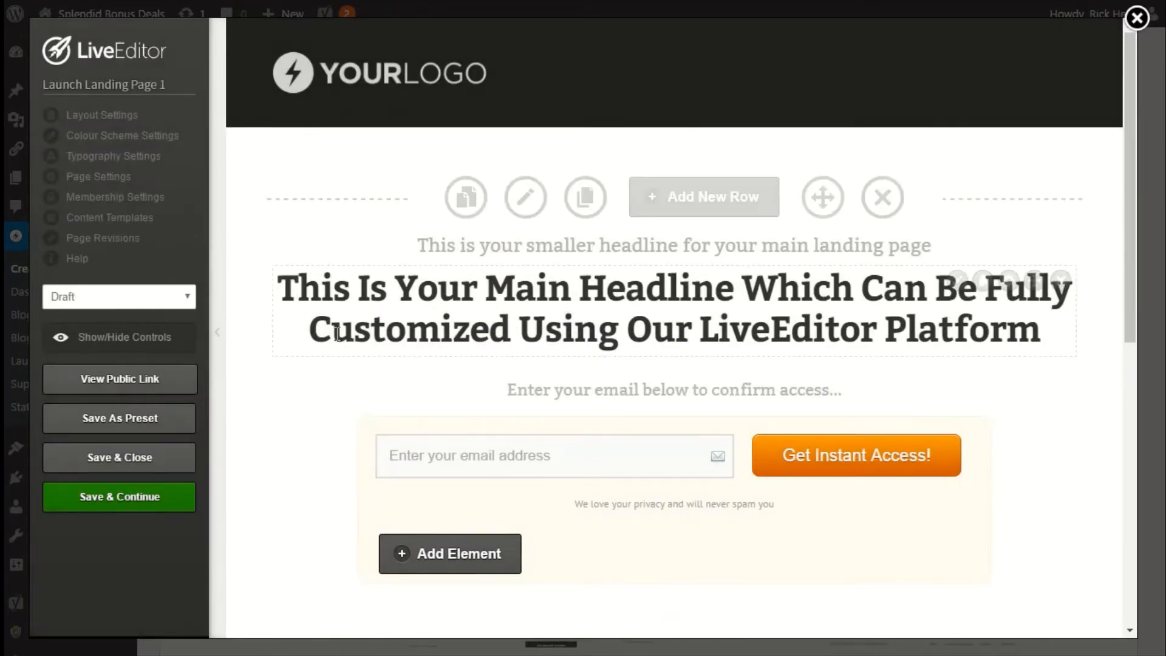
# Set Launch Landing Page 1's status to Publish and save and close the LiveEditor.
pyautogui.click(119, 296)
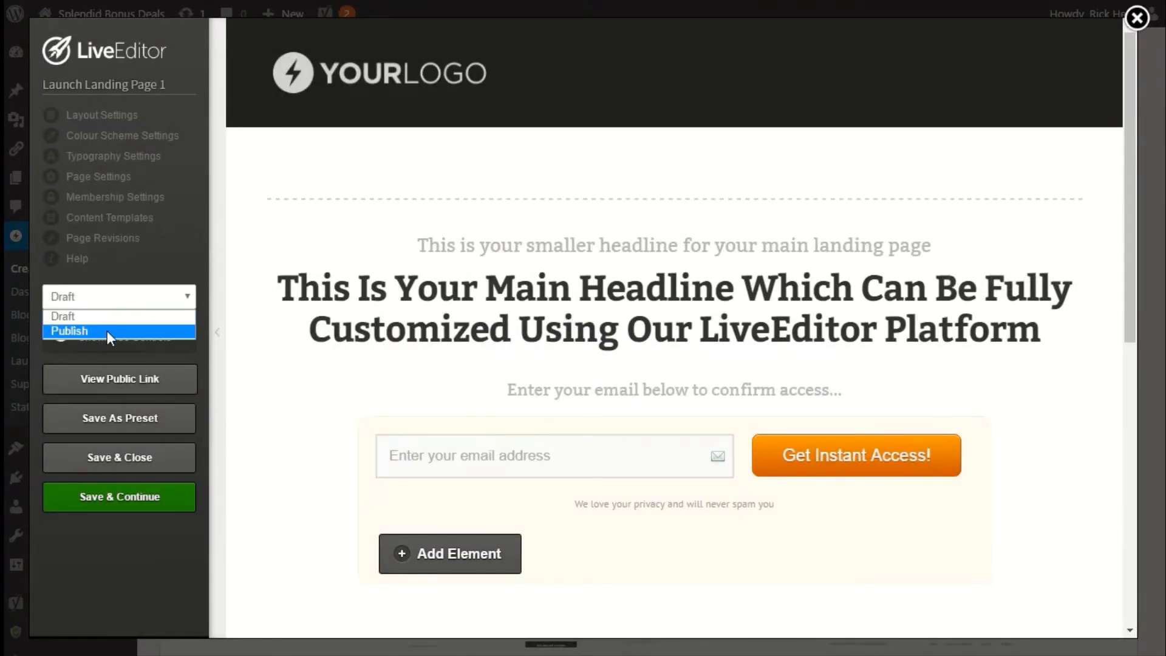
pyautogui.click(106, 331)
pyautogui.click(126, 458)
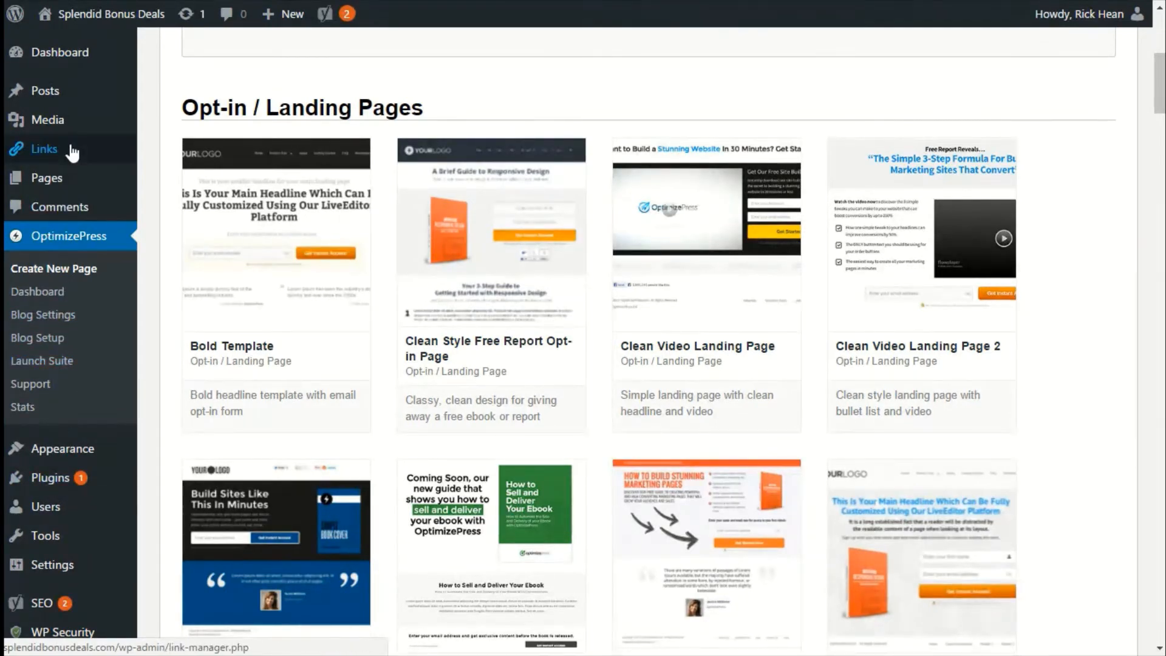
# Open Launch Suite, expand Funnel Stage 1 of the Launch 1 funnel, and set its value page to Launch Page 1.
pyautogui.click(60, 369)
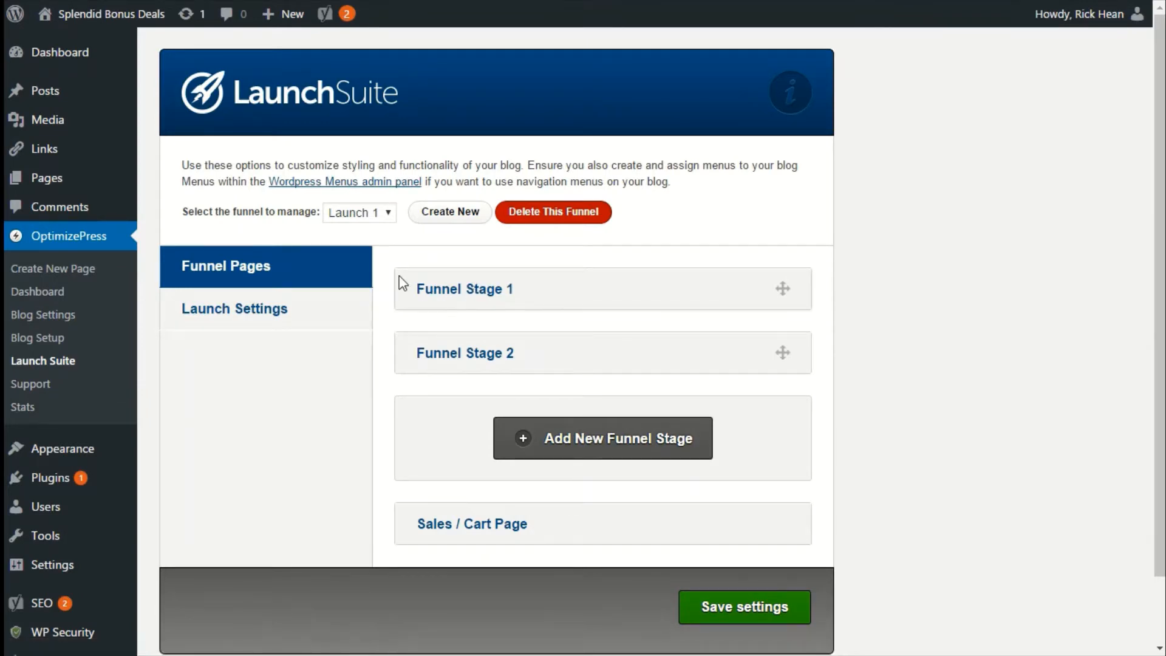
pyautogui.click(364, 218)
pyautogui.click(363, 231)
pyautogui.click(439, 293)
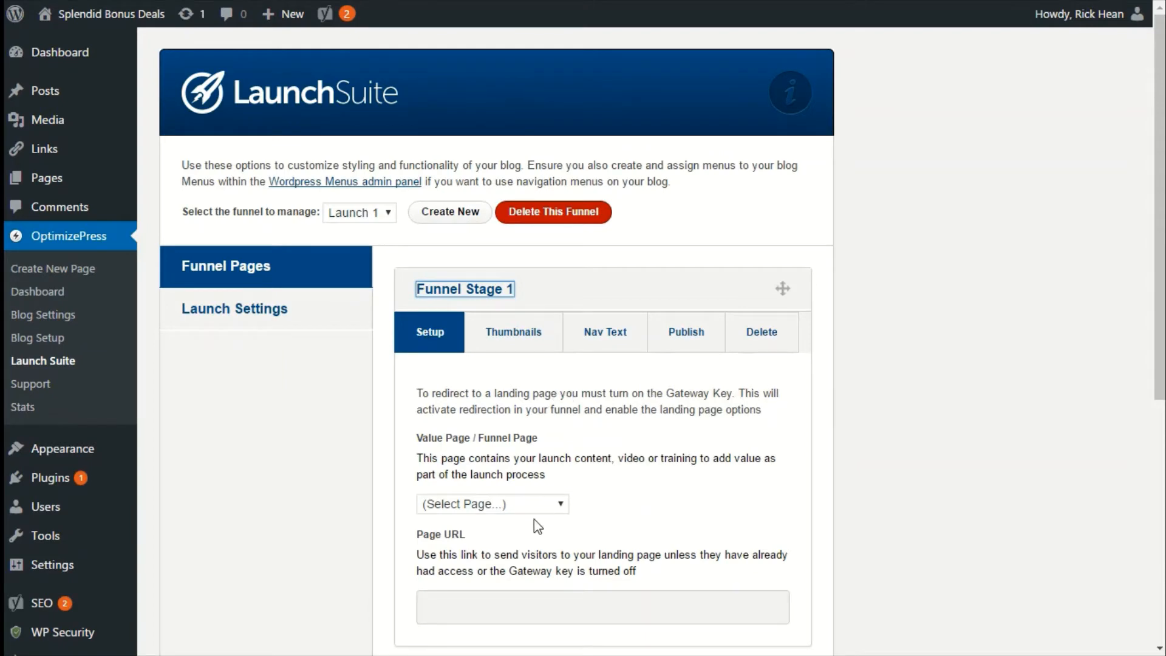
pyautogui.click(543, 505)
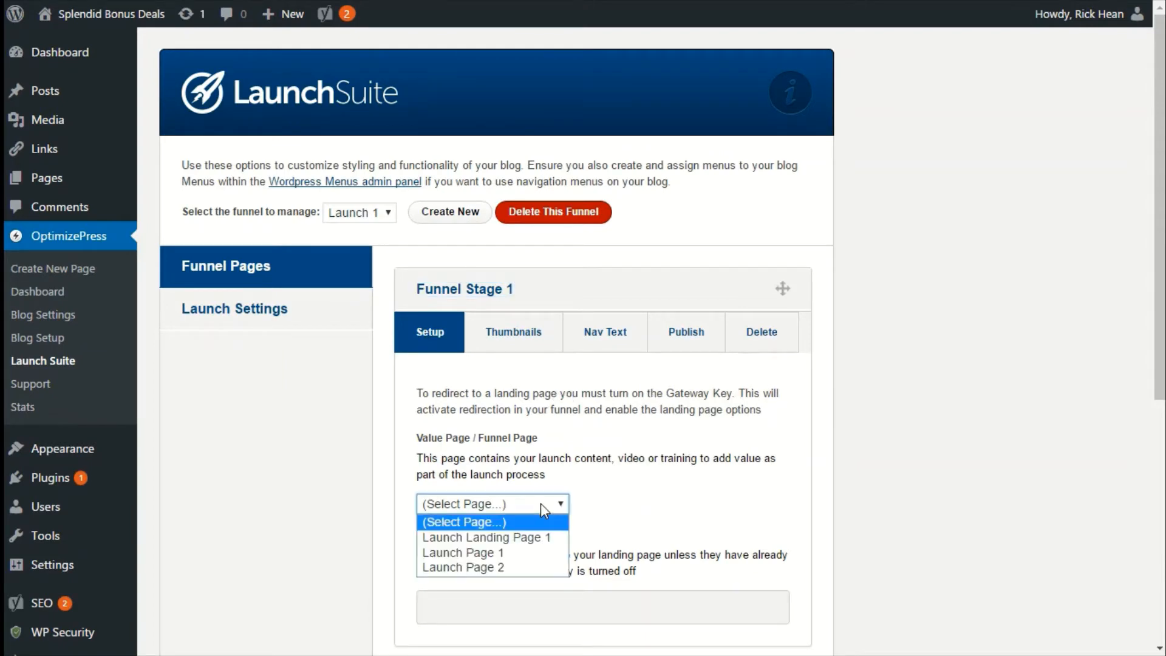
pyautogui.click(493, 553)
pyautogui.click(680, 504)
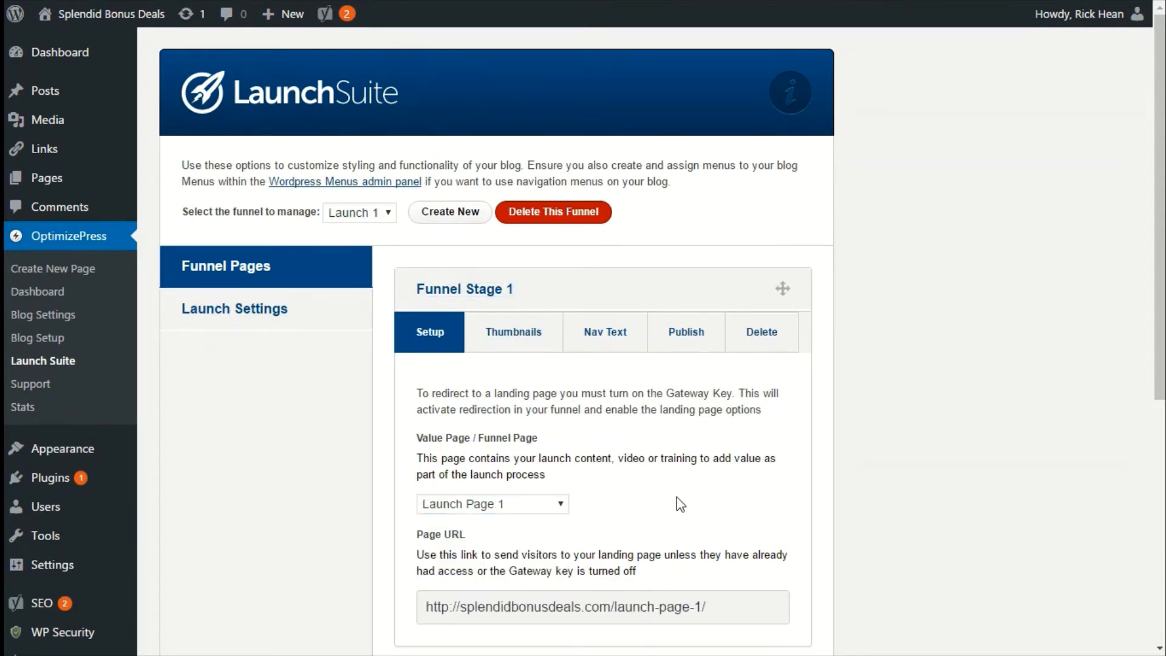
pyautogui.scroll(-5, 679, 504)
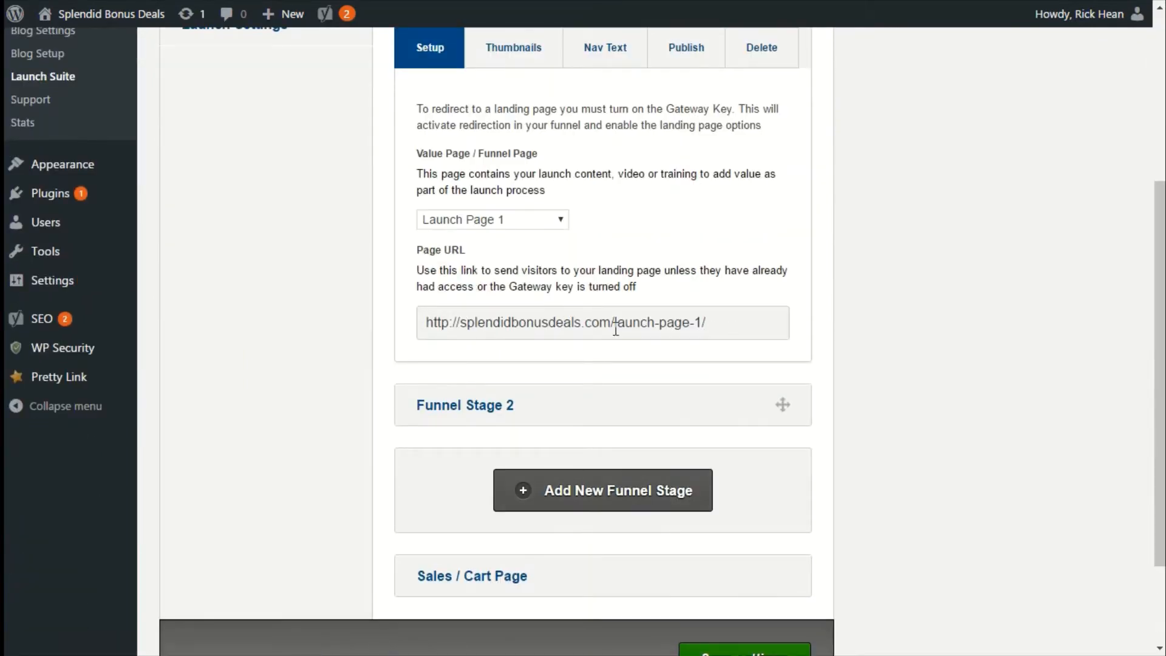
pyautogui.scroll(5, 468, 335)
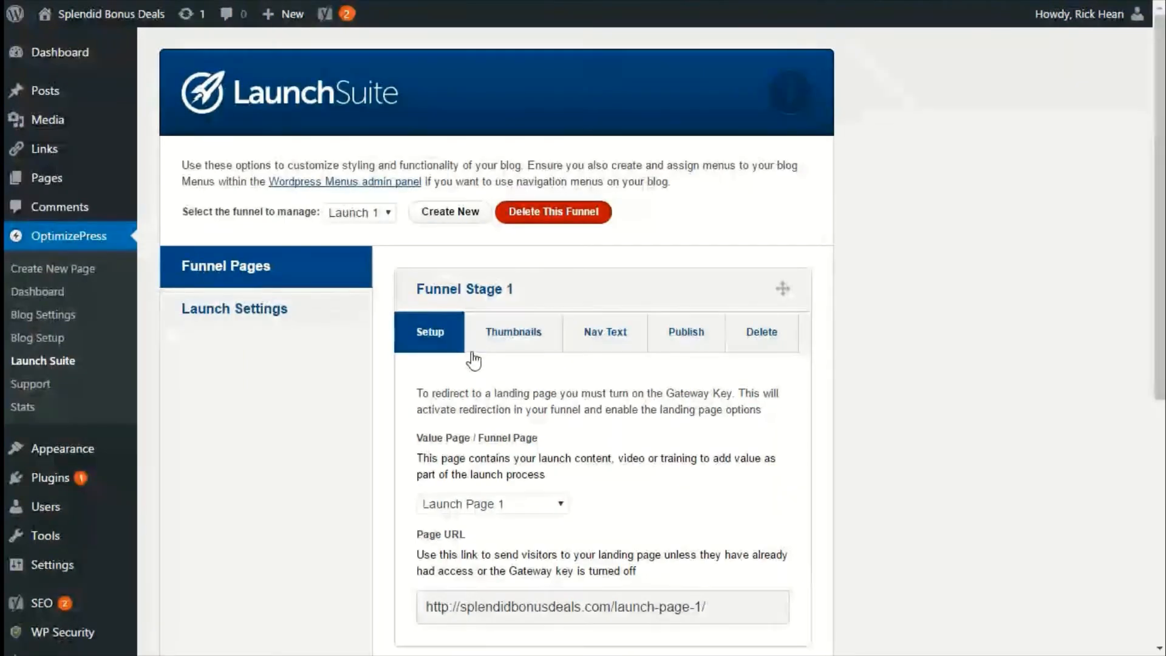
# Review Funnel Stage 1's Thumbnails, Nav Text and Publish tabs.
pyautogui.click(475, 342)
pyautogui.scroll(-2, 610, 510)
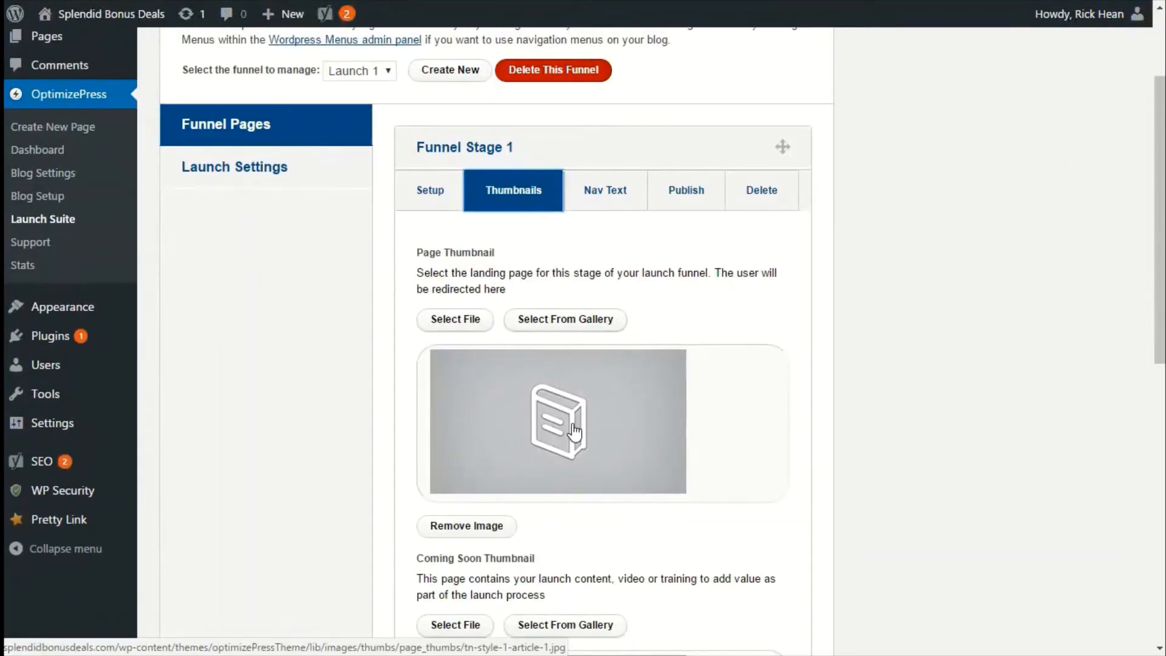
pyautogui.scroll(-2, 575, 432)
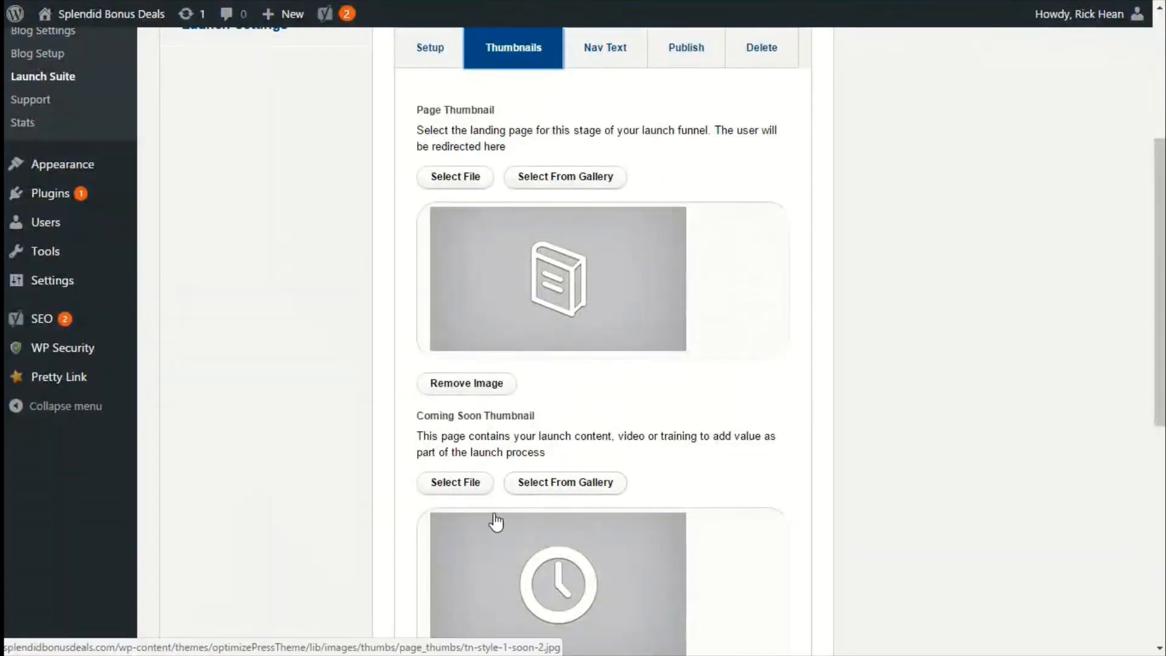
pyautogui.scroll(-4, 489, 340)
pyautogui.scroll(4, 623, 322)
pyautogui.scroll(2, 537, 364)
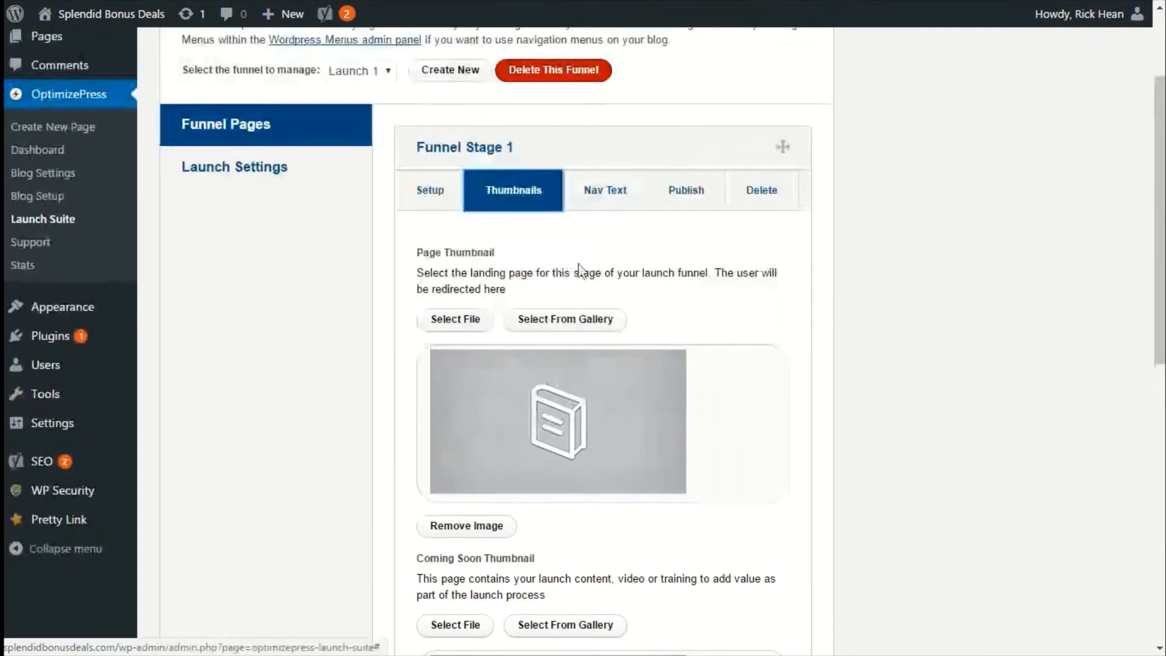
pyautogui.click(605, 191)
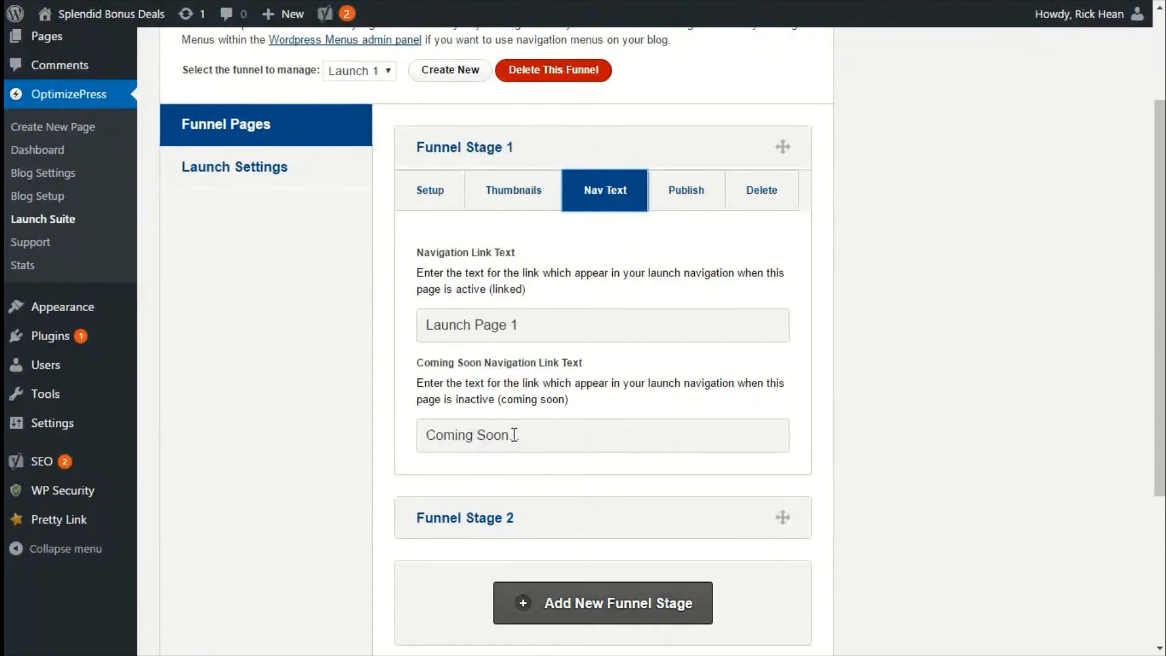
pyautogui.moveTo(536, 440); pyautogui.dragTo(419, 439)
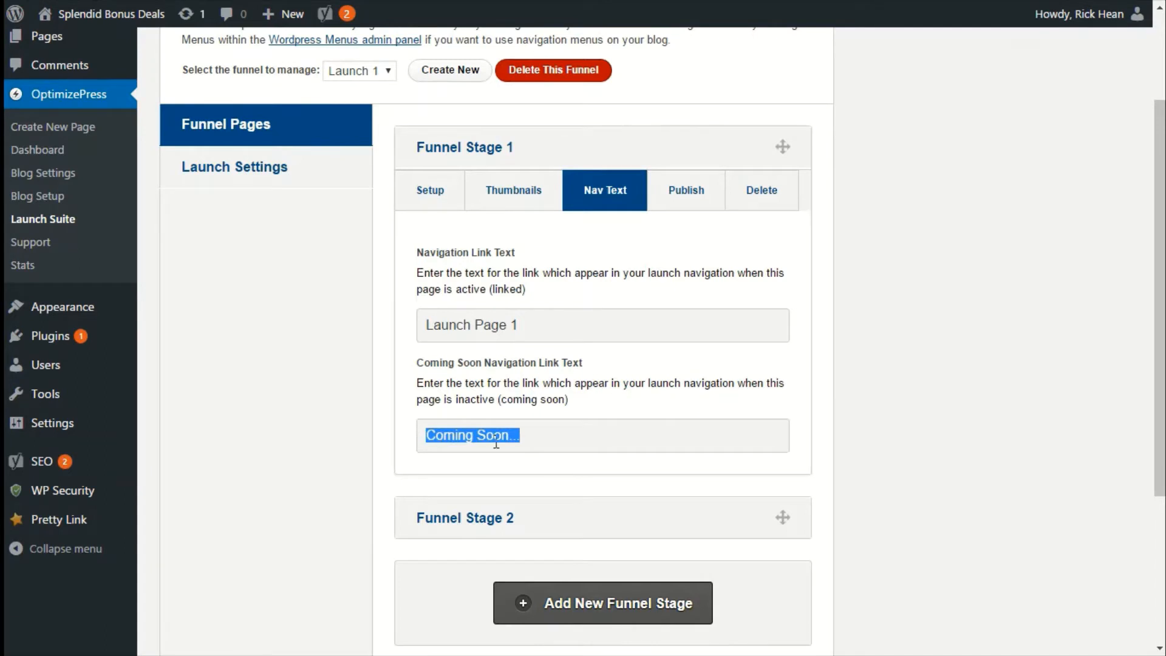
pyautogui.click(532, 436)
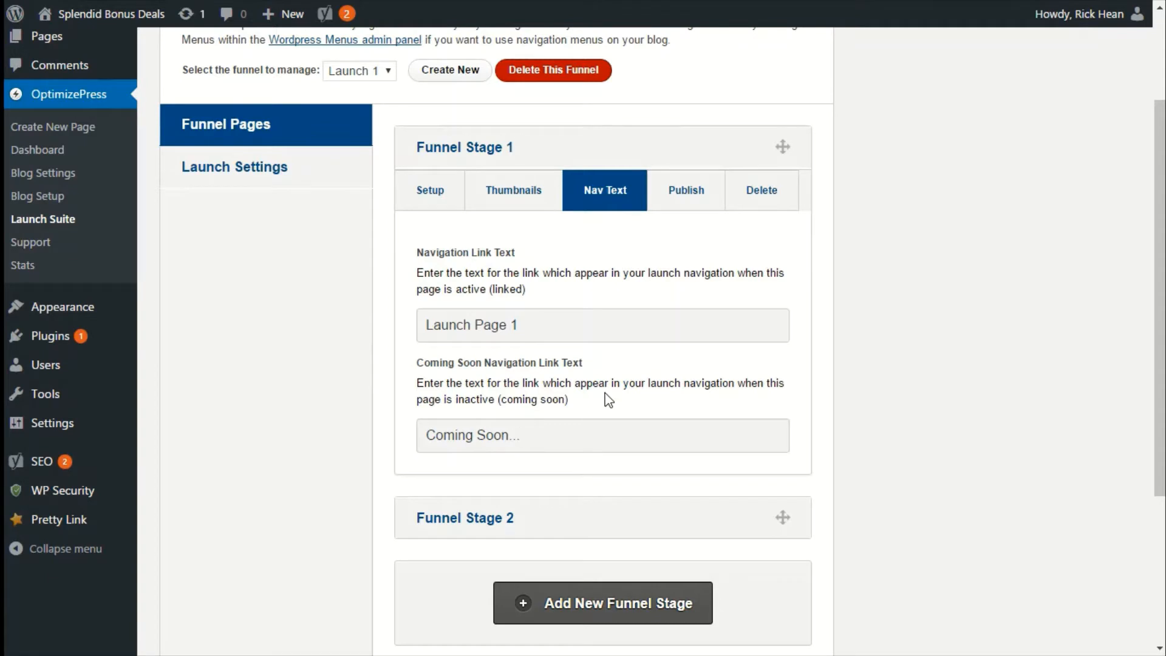
pyautogui.click(676, 205)
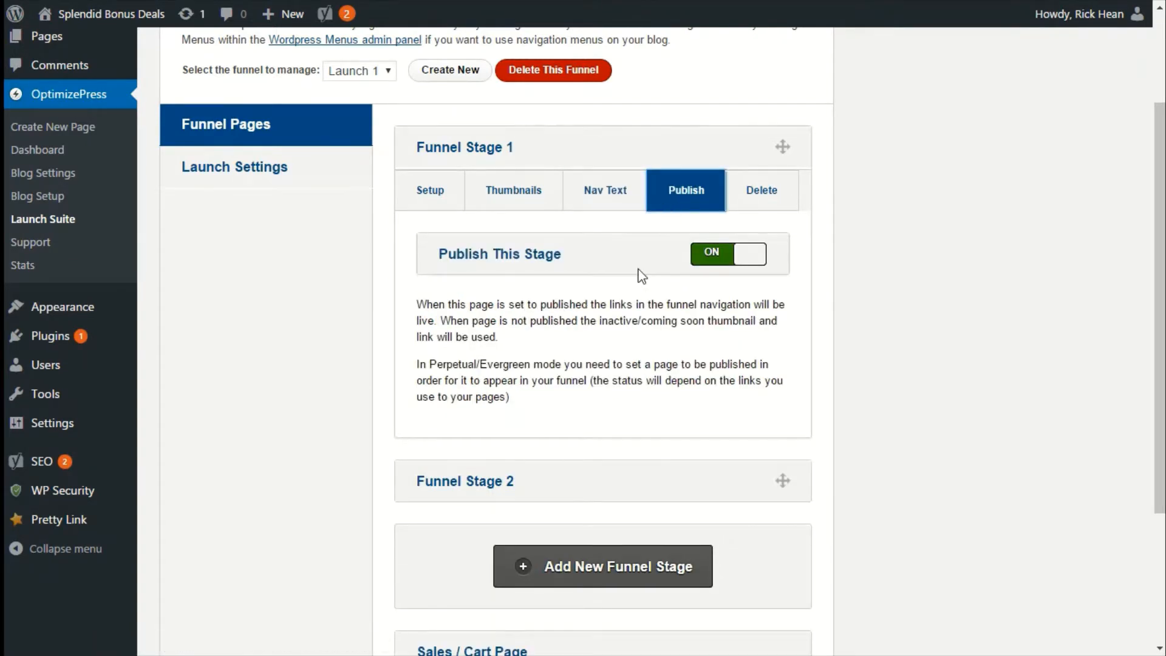
pyautogui.click(762, 193)
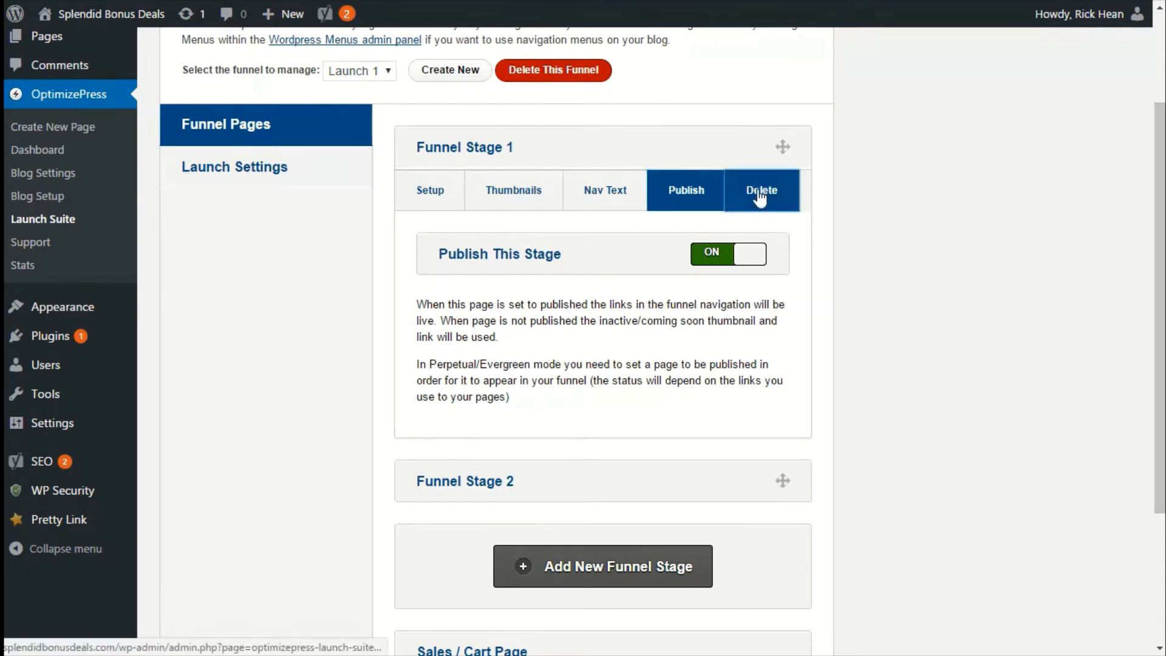
pyautogui.click(699, 190)
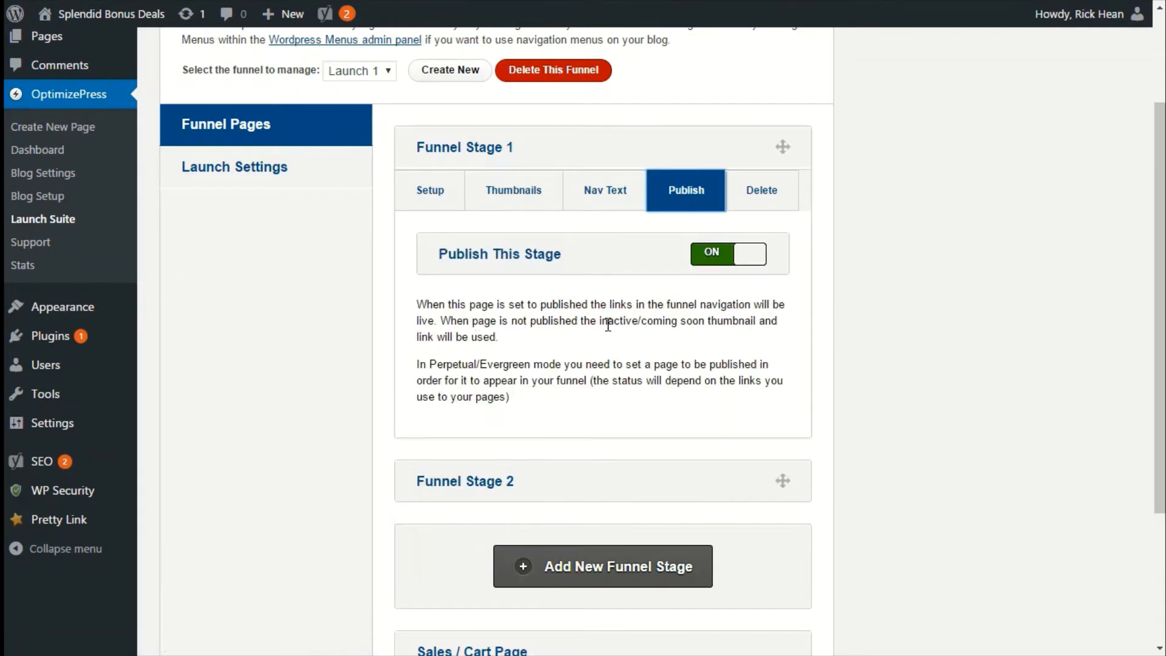
pyautogui.click(503, 199)
pyautogui.click(433, 193)
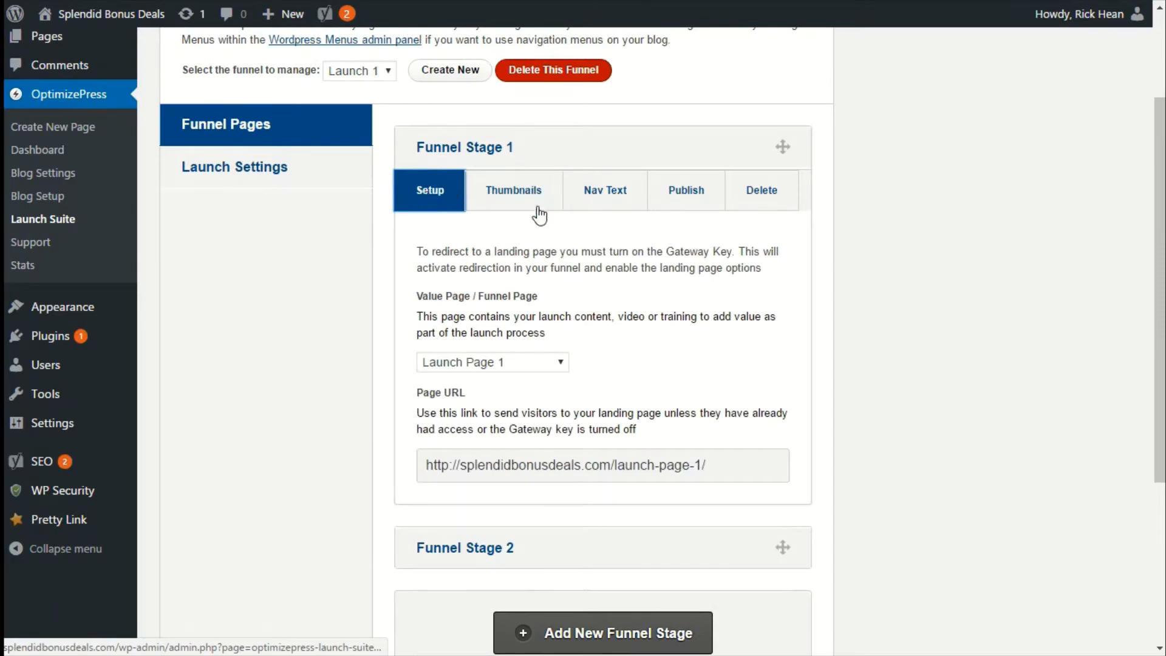
# Expand Funnel Stage 2 and set its value page to Launch Page 2.
pyautogui.scroll(-2, 582, 300)
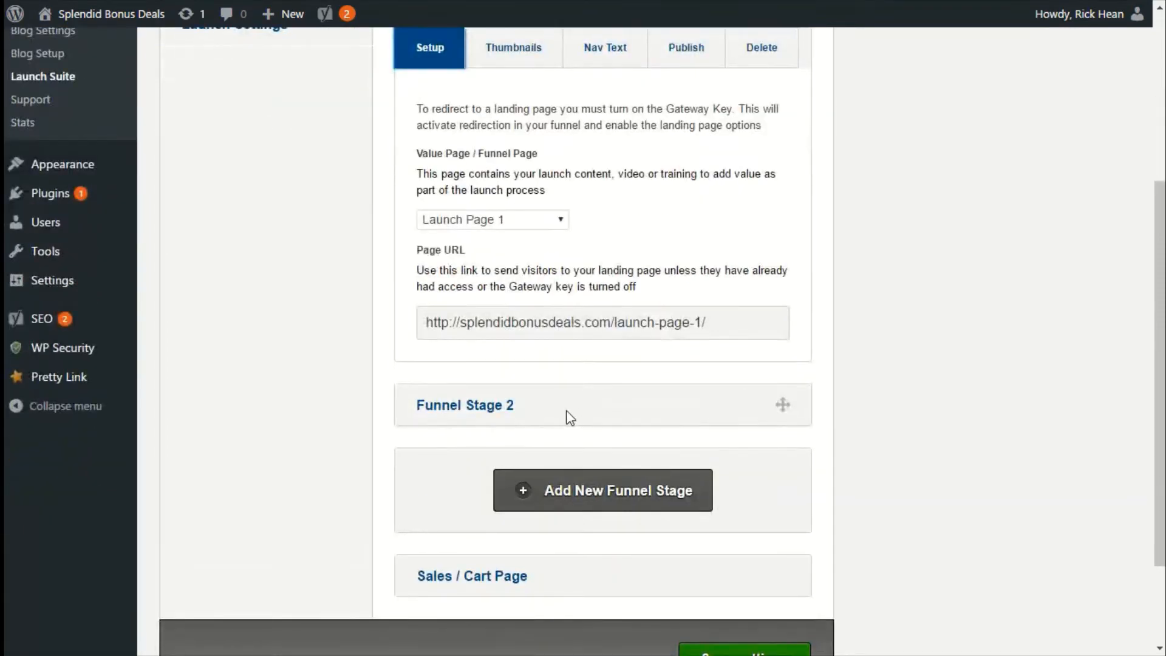
pyautogui.click(486, 410)
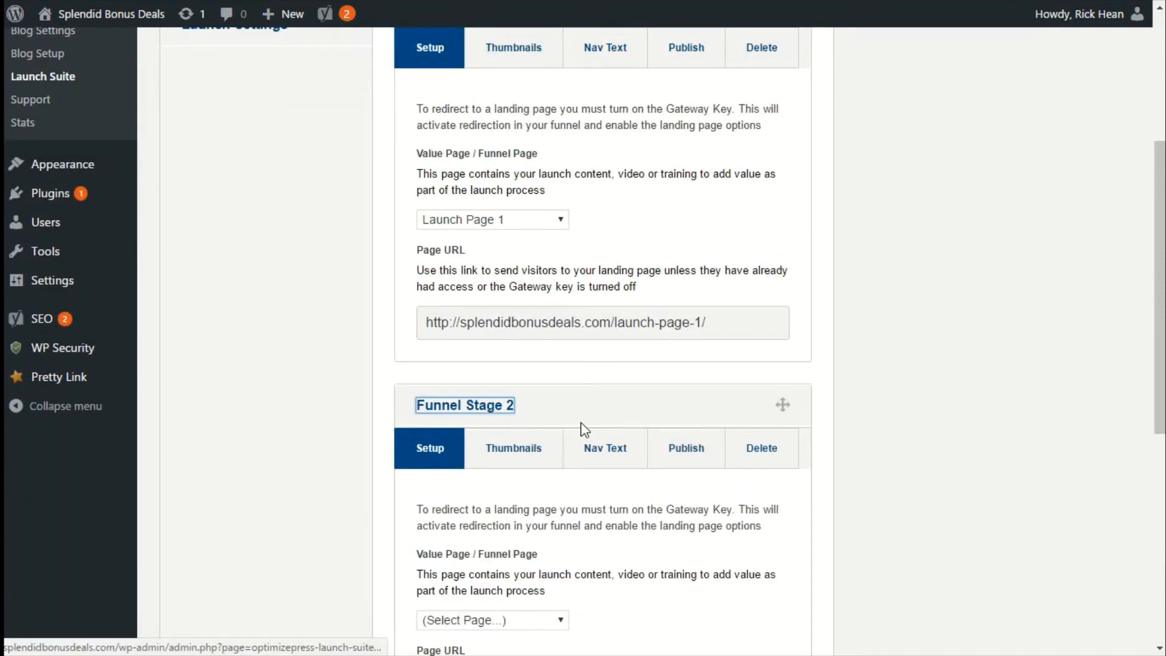
pyautogui.scroll(-2, 585, 426)
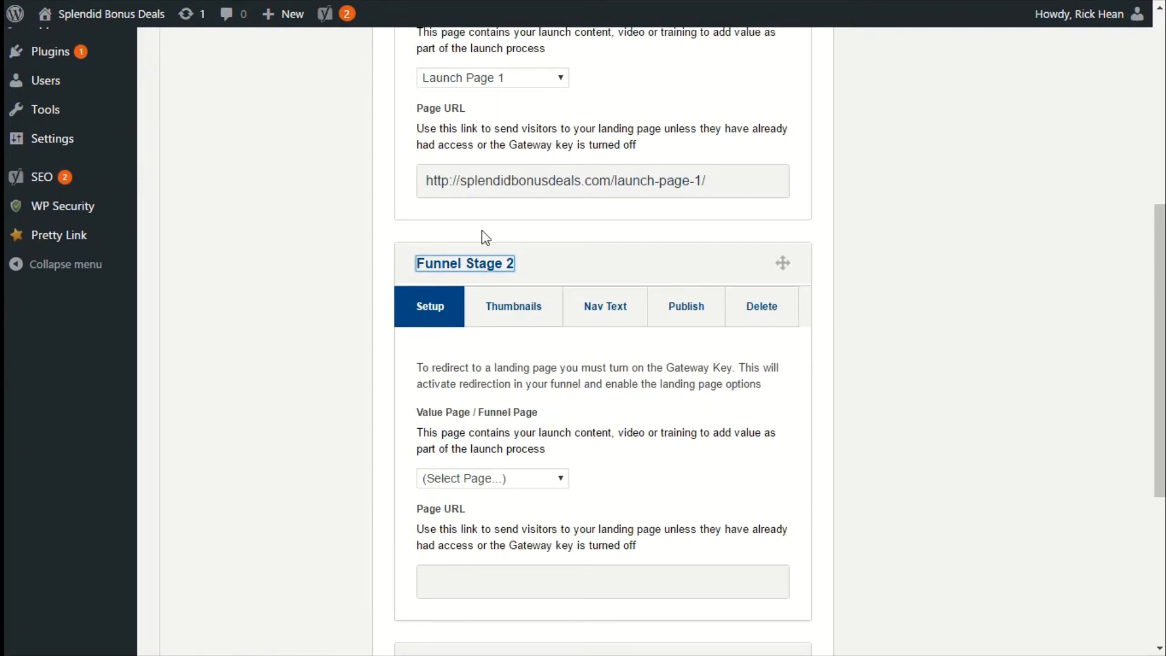
pyautogui.click(540, 476)
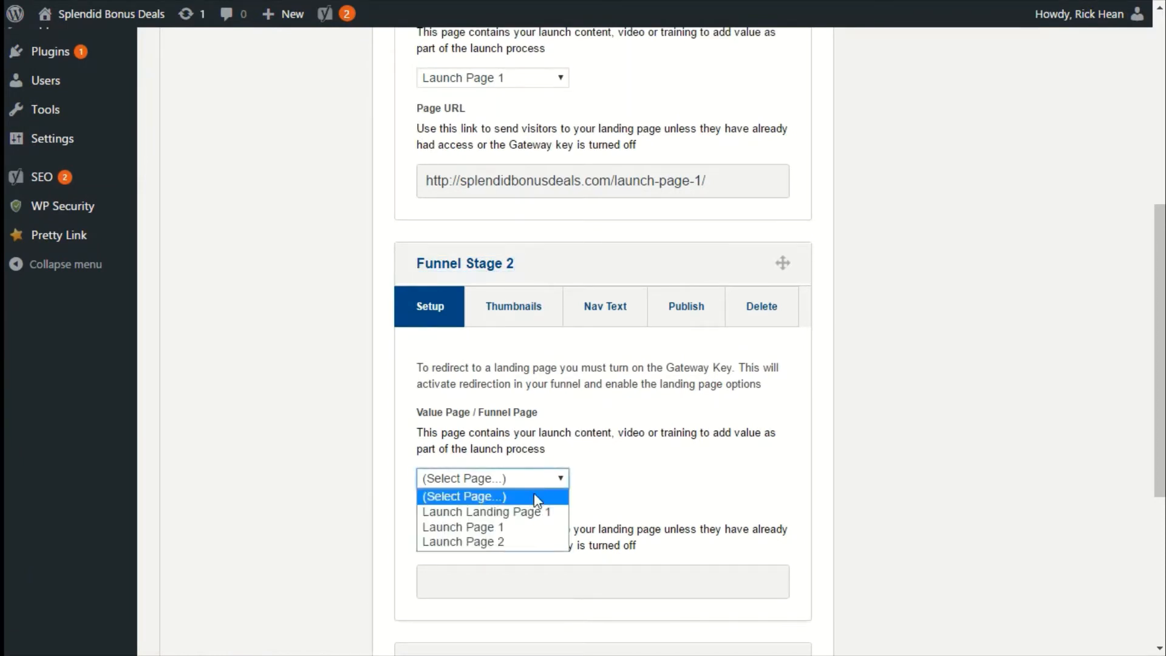
pyautogui.click(476, 542)
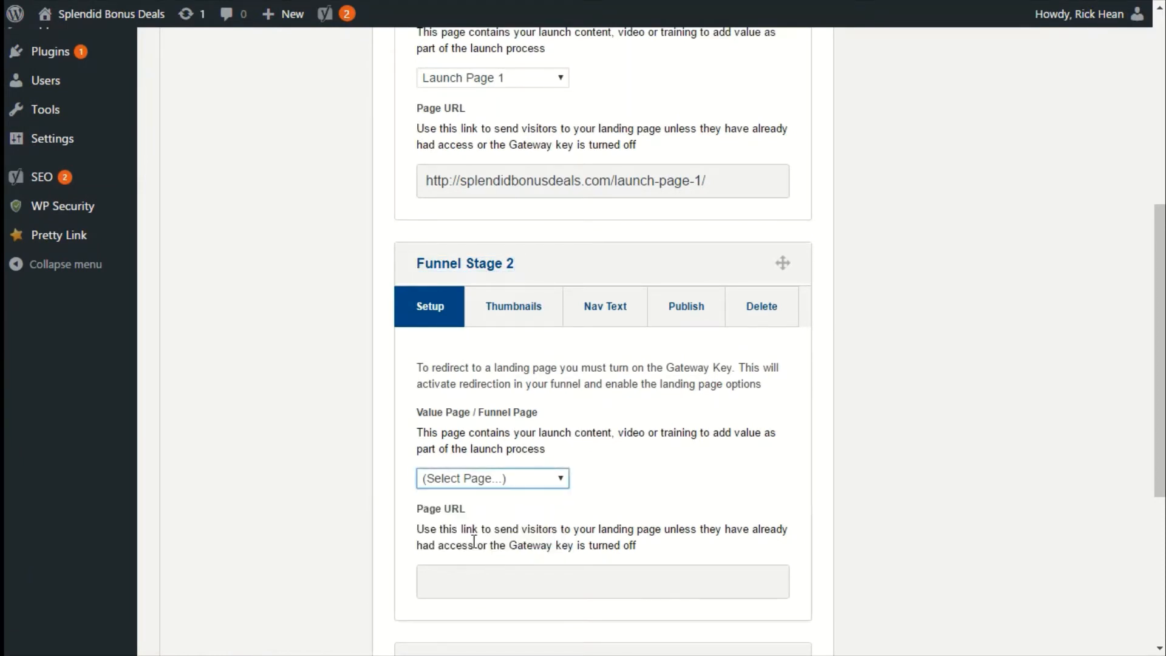
pyautogui.scroll(-2, 682, 479)
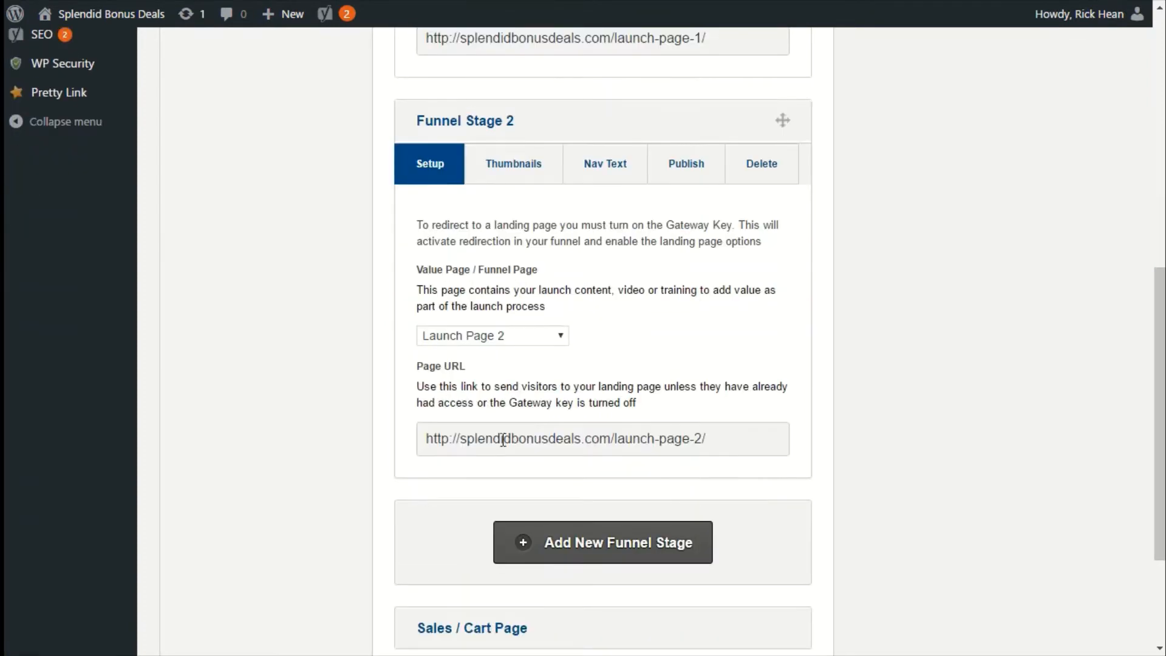
# Review Funnel Stage 2's Thumbnails, Nav Text and Publish tabs.
pyautogui.scroll(2, 679, 444)
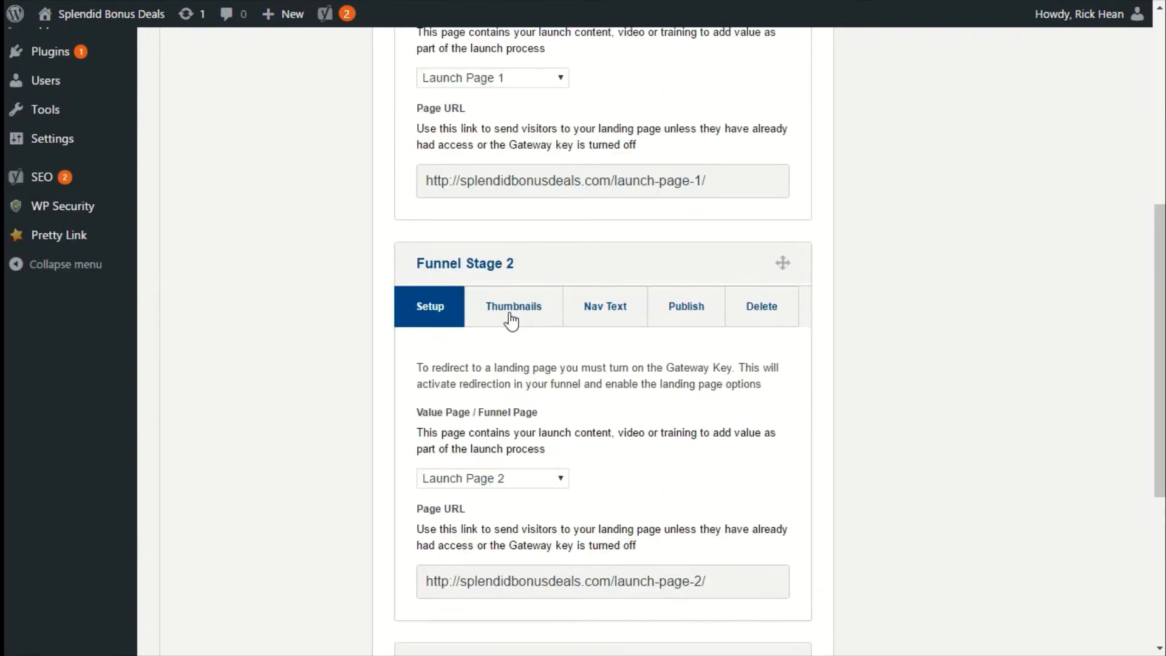
pyautogui.click(510, 316)
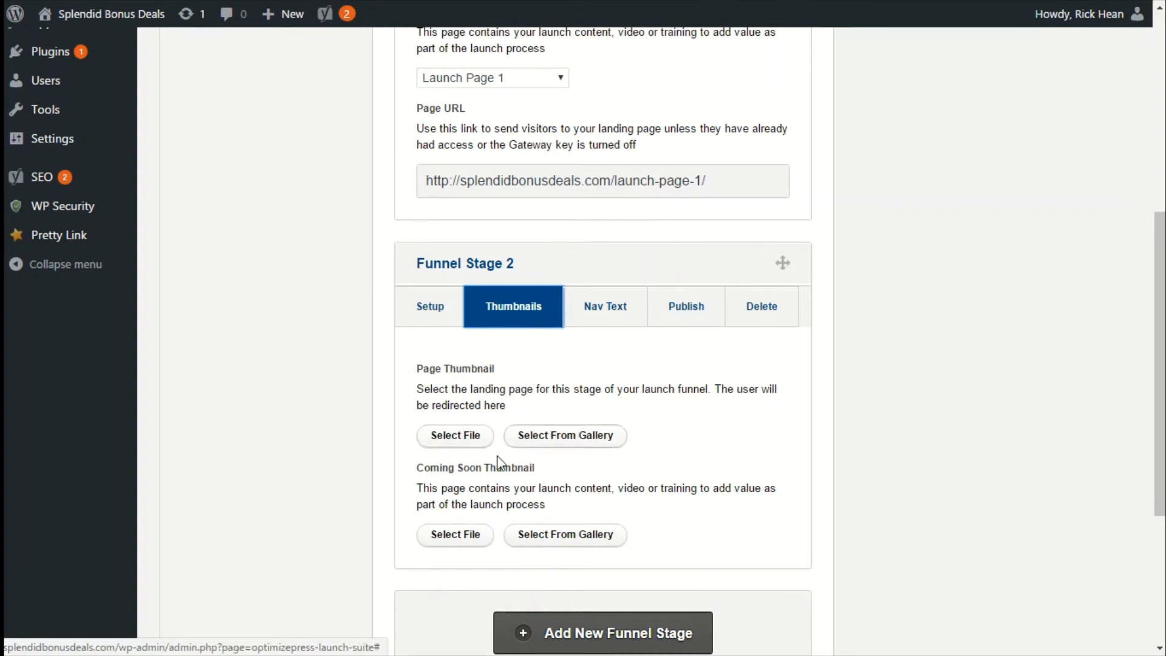
pyautogui.click(600, 321)
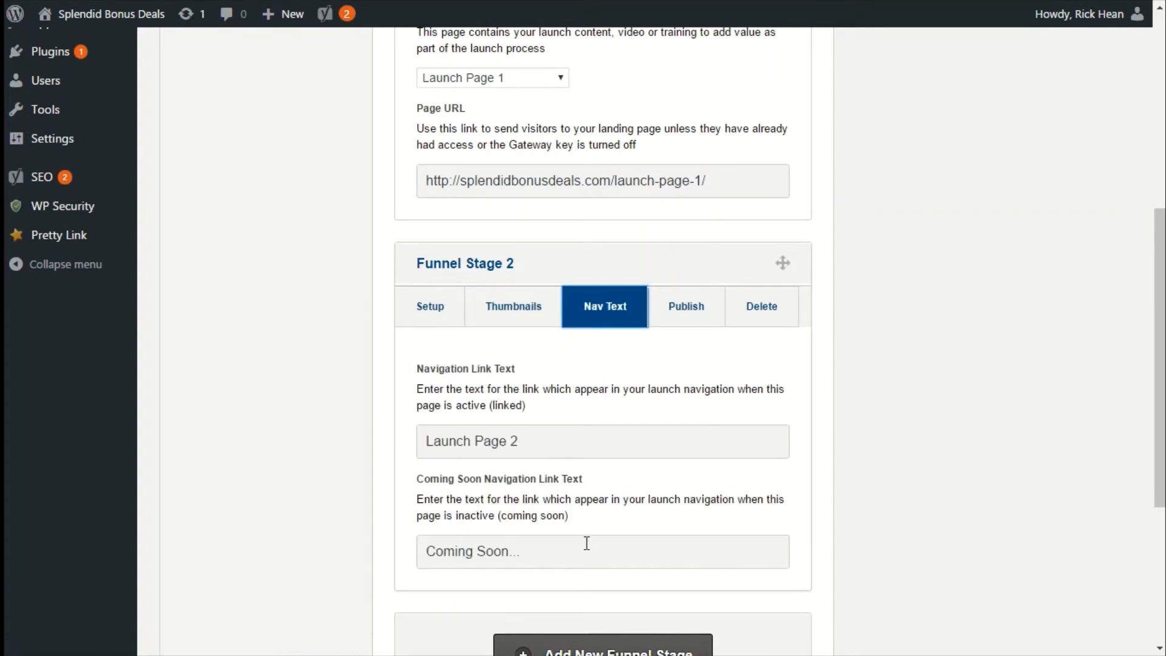
pyautogui.click(670, 313)
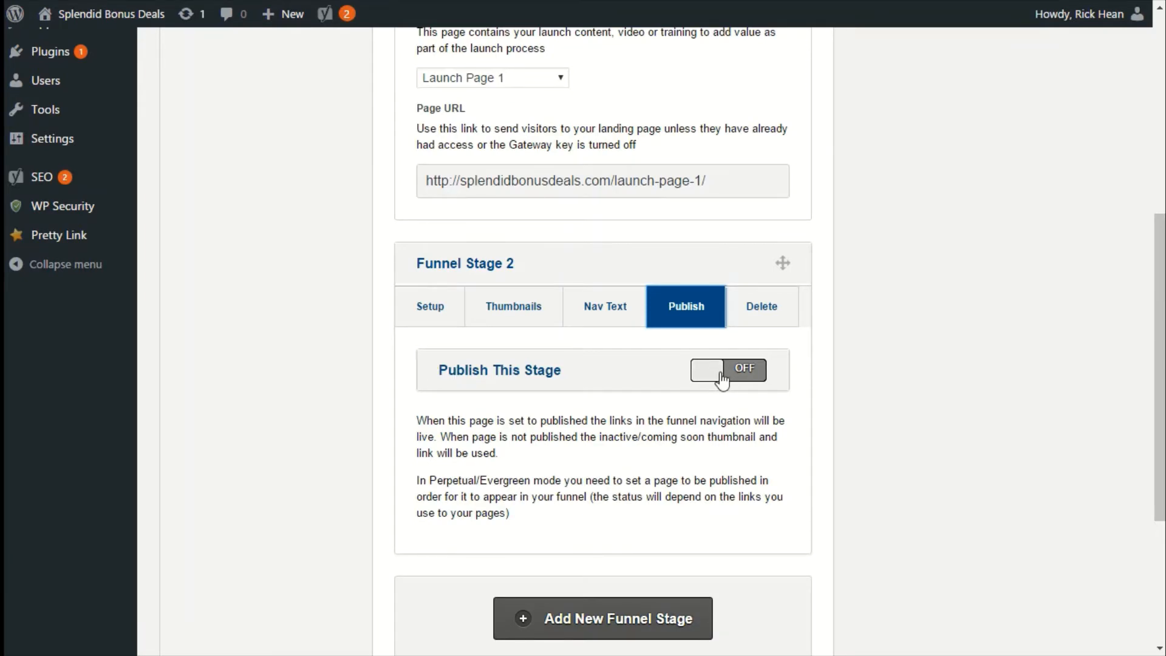
pyautogui.scroll(-4, 668, 352)
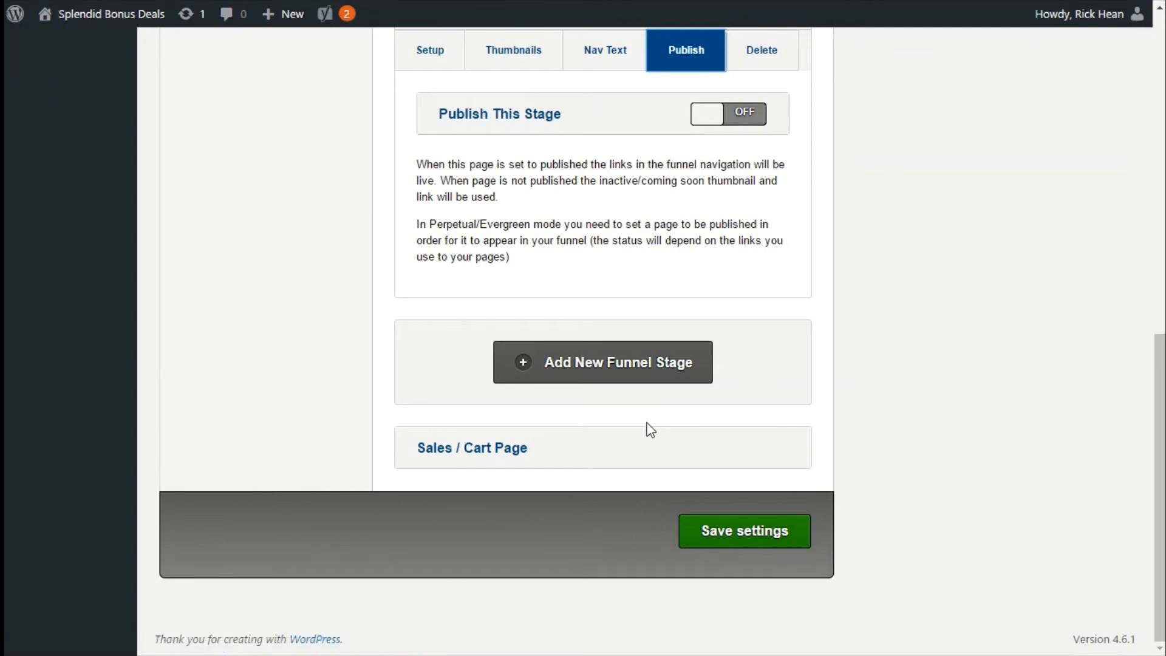
# Expand the Sales / Cart Page section, turn Hide Cart Link on, and save the Launch Suite settings.
pyautogui.click(507, 456)
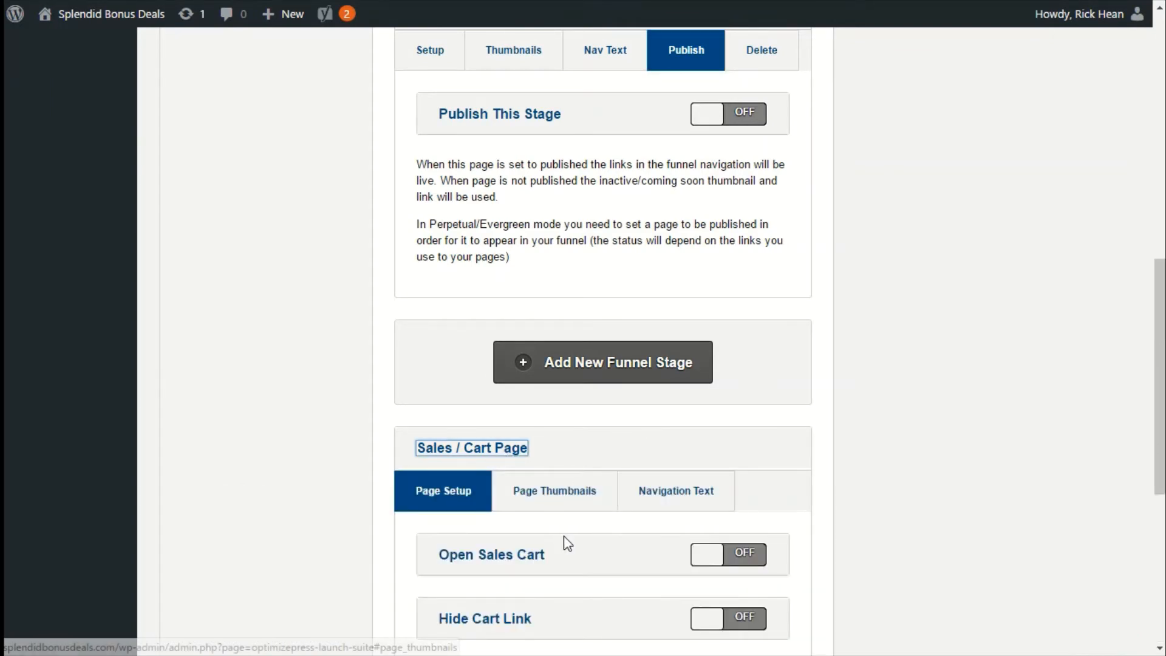
pyautogui.scroll(-2, 564, 539)
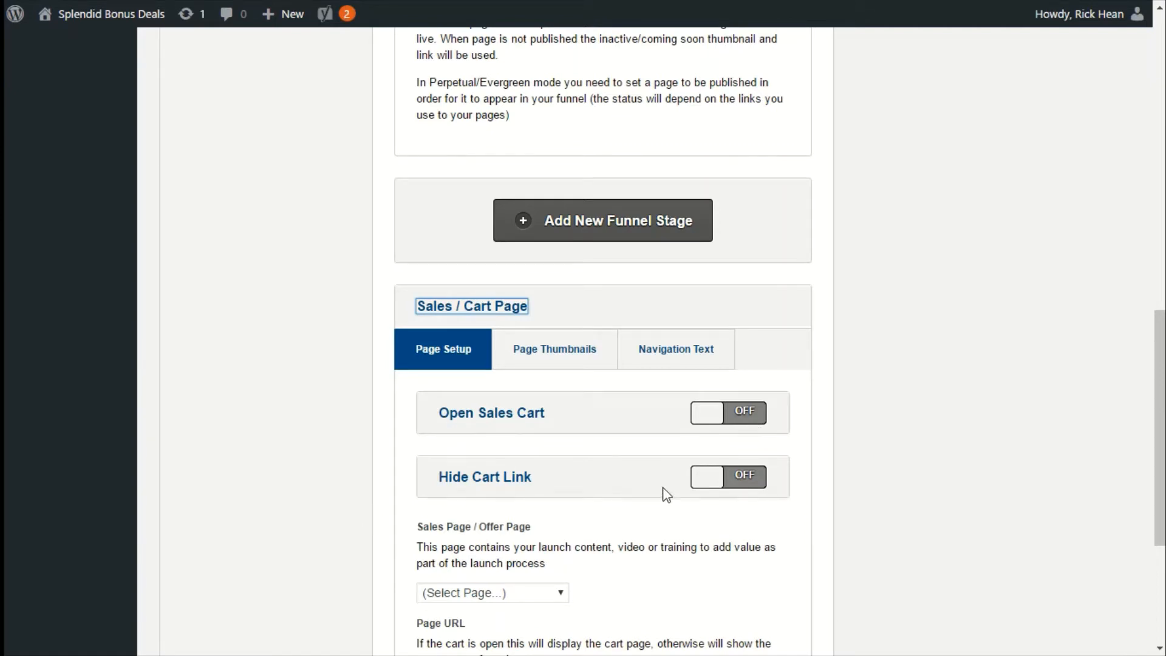
pyautogui.click(753, 496)
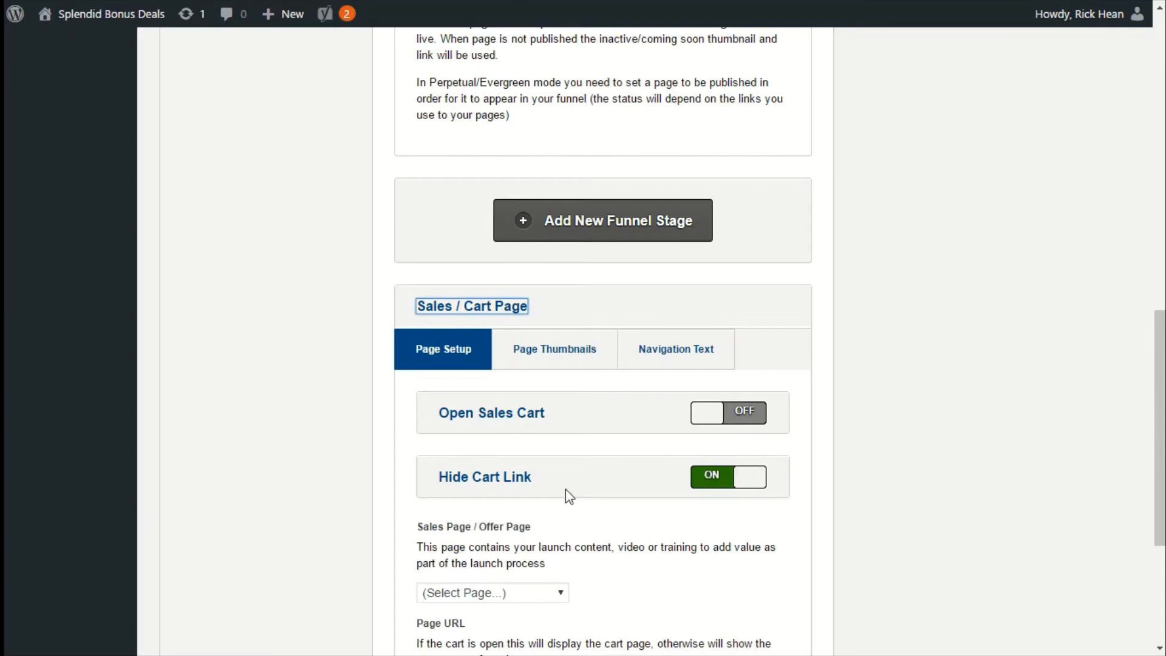
pyautogui.scroll(-2, 568, 493)
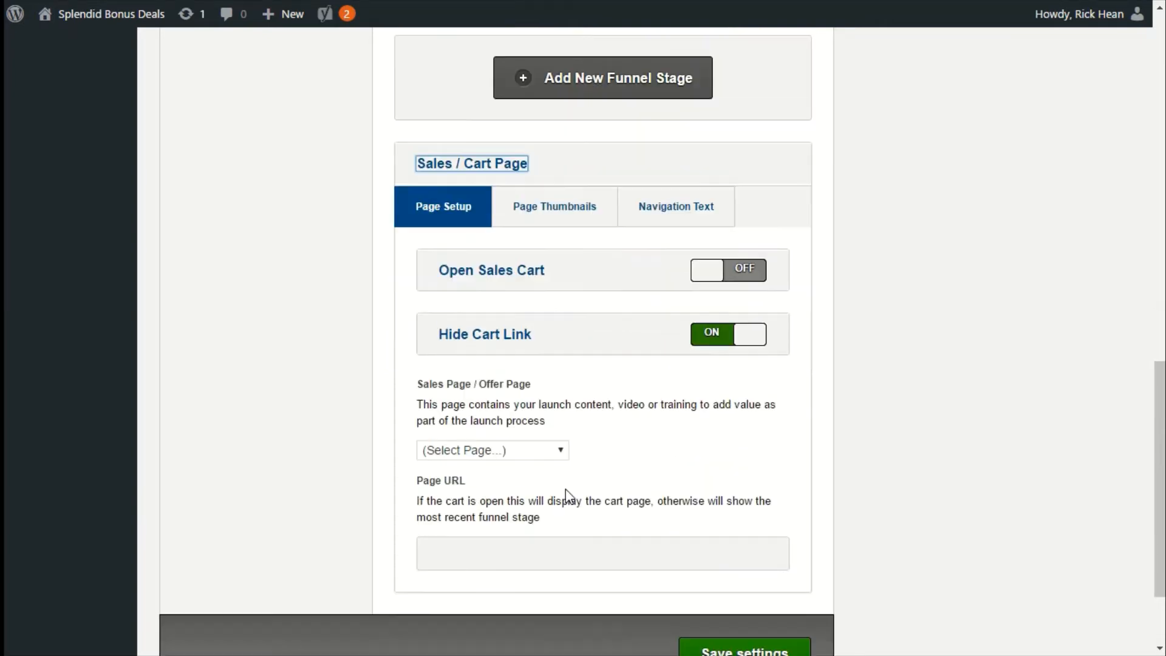
pyautogui.click(486, 452)
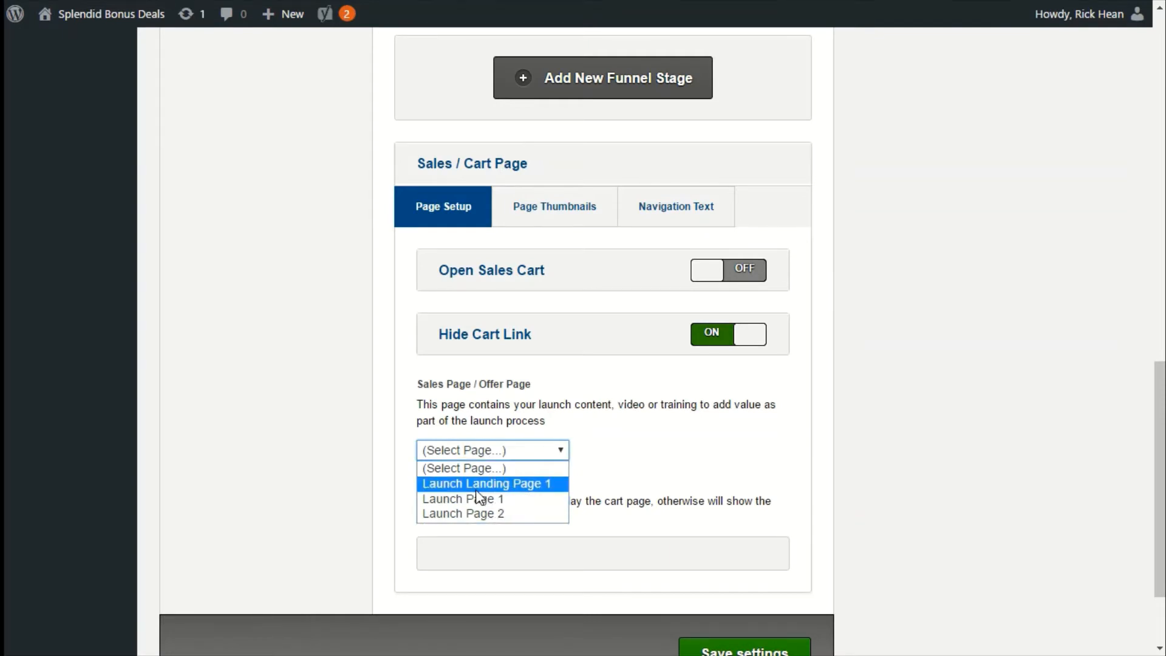
pyautogui.click(618, 473)
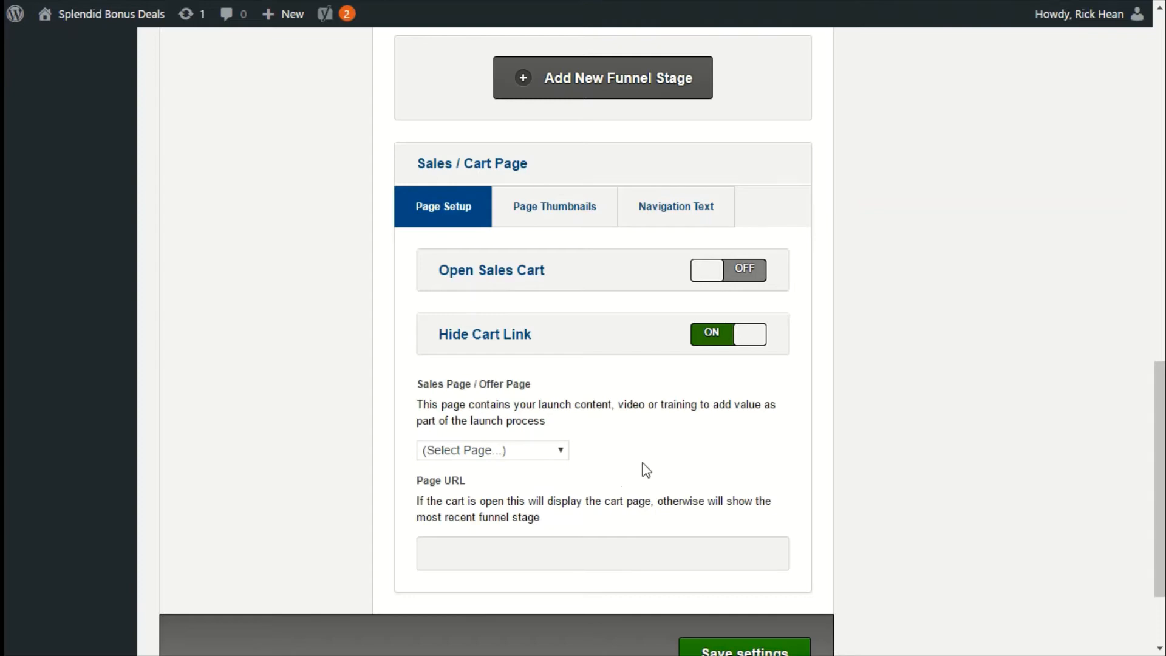
pyautogui.scroll(-2, 643, 468)
pyautogui.scroll(7, 643, 464)
pyautogui.scroll(-6, 666, 474)
pyautogui.scroll(-1, 667, 474)
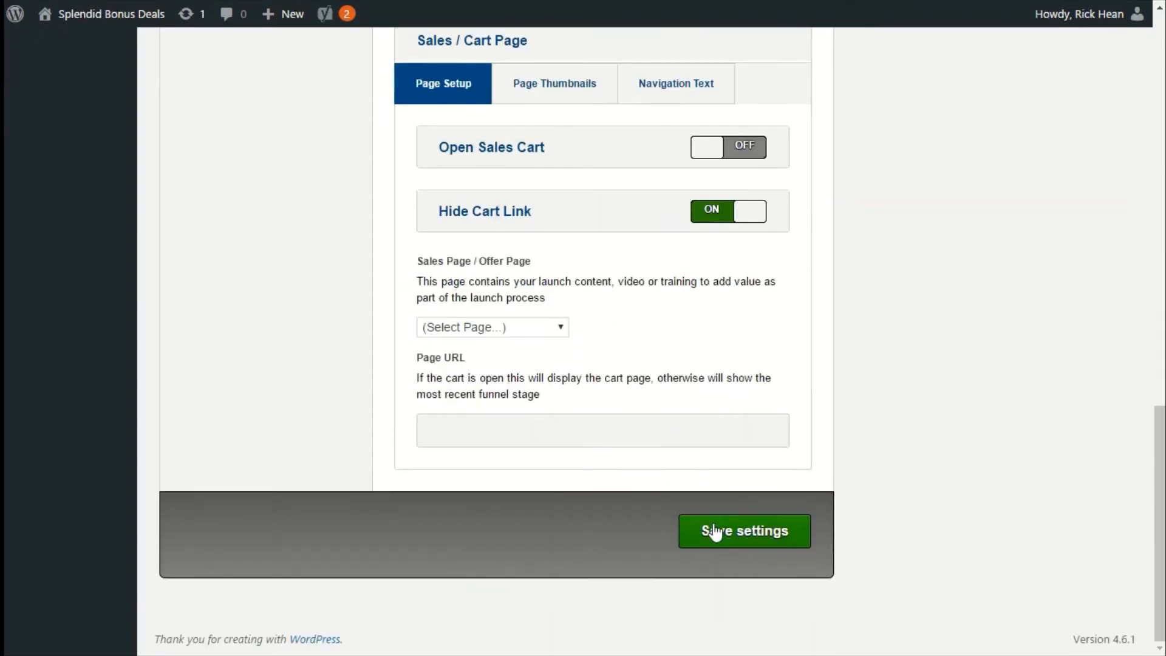
pyautogui.click(717, 532)
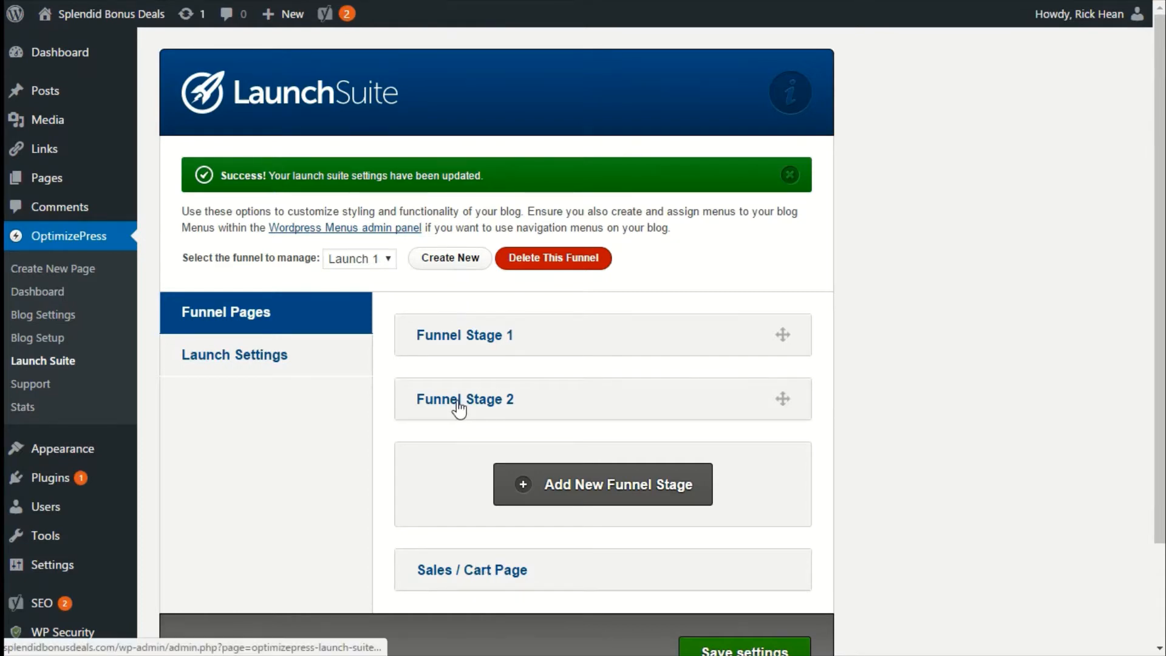
# Expand Funnel Stage 1 and select the text of its page URL.
pyautogui.click(456, 345)
pyautogui.scroll(-5, 586, 542)
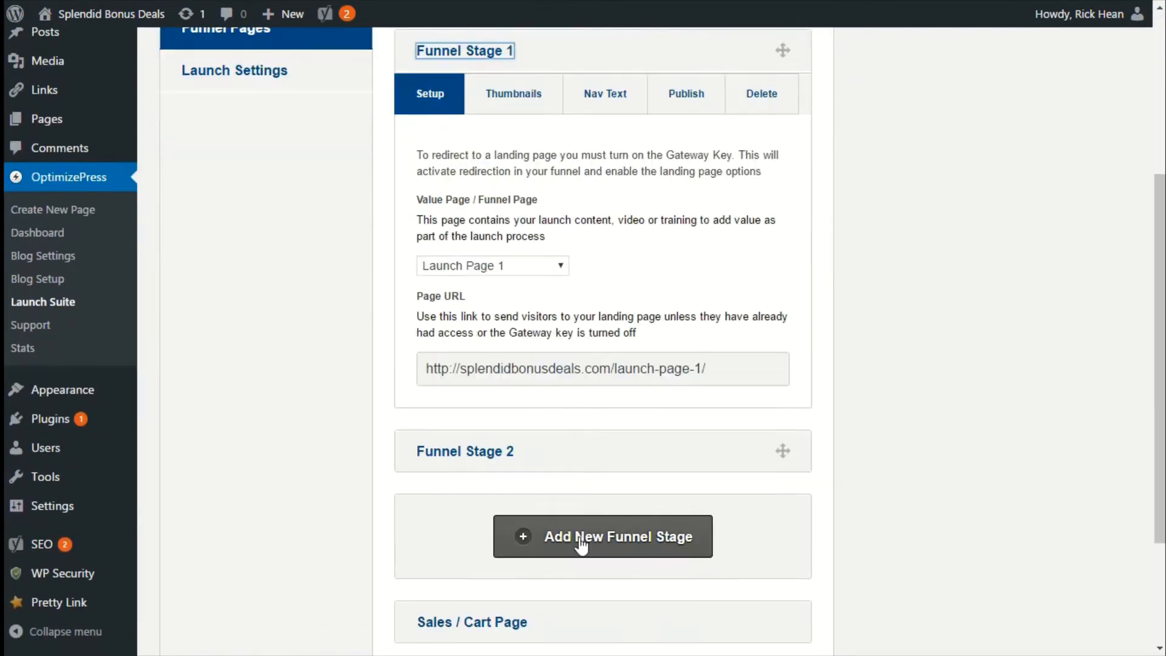
pyautogui.click(685, 373)
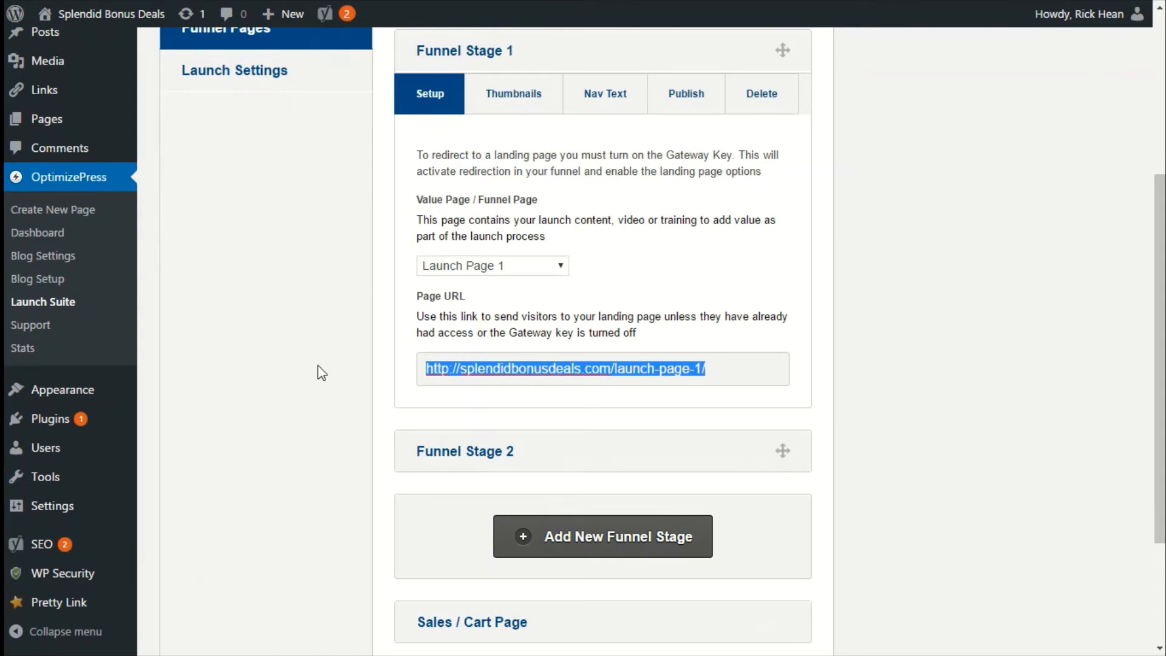
pyautogui.scroll(5, 321, 372)
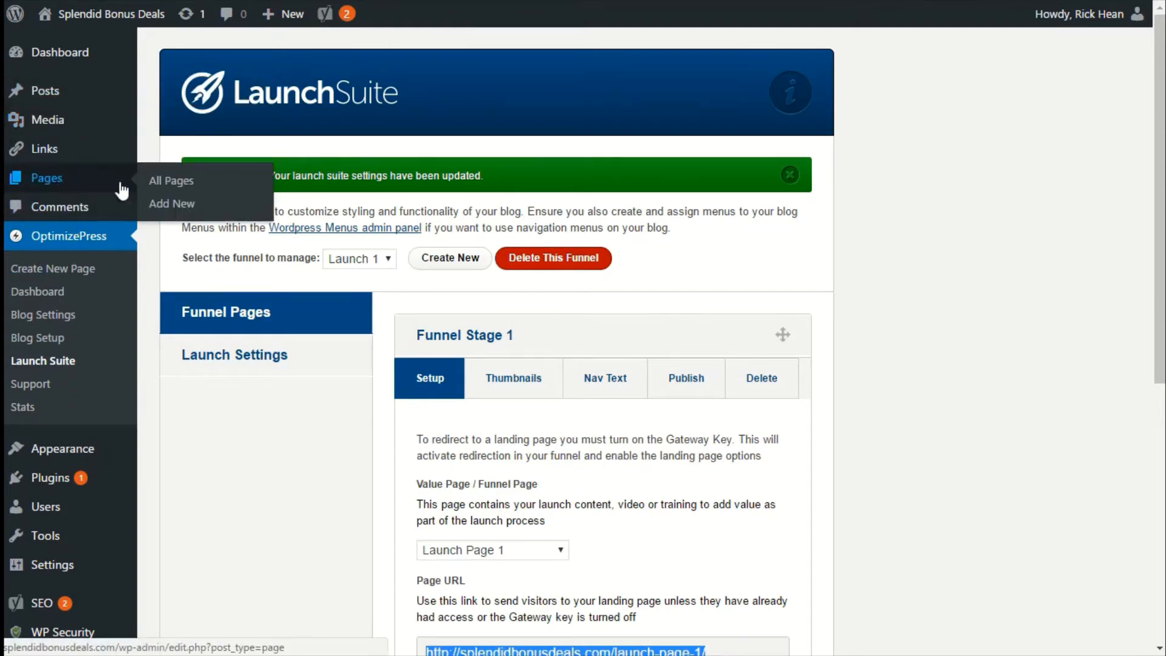
# Open Launch Page 1 in the LiveEditor from the list of all pages.
pyautogui.click(161, 182)
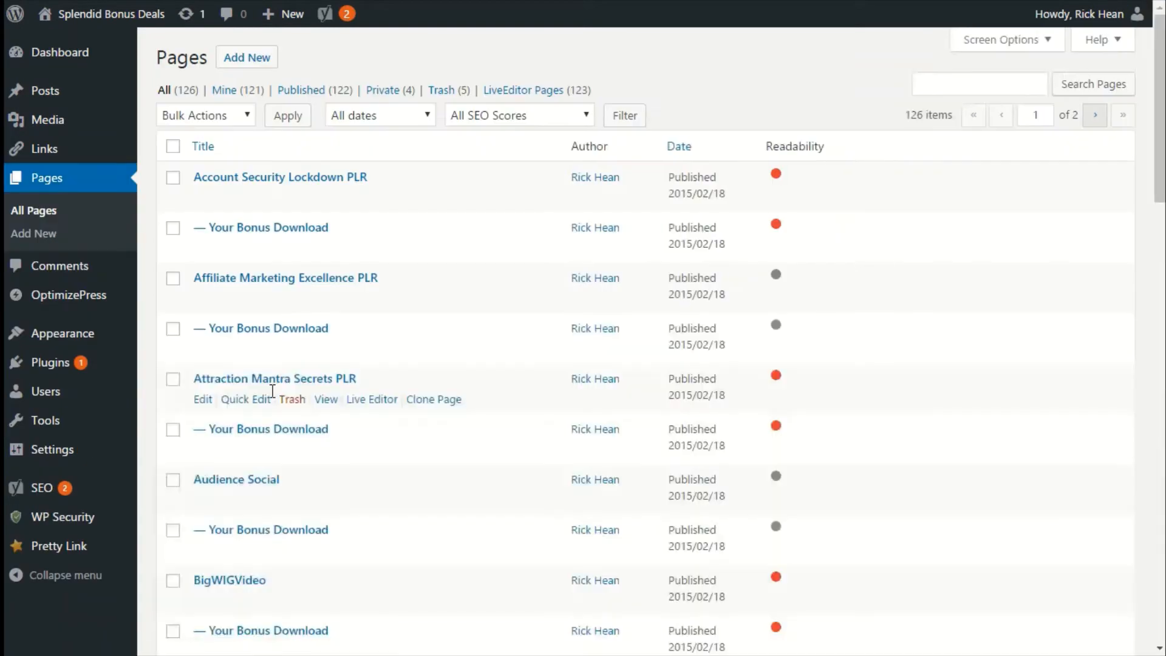
pyautogui.scroll(-8, 435, 508)
pyautogui.scroll(-20, 435, 508)
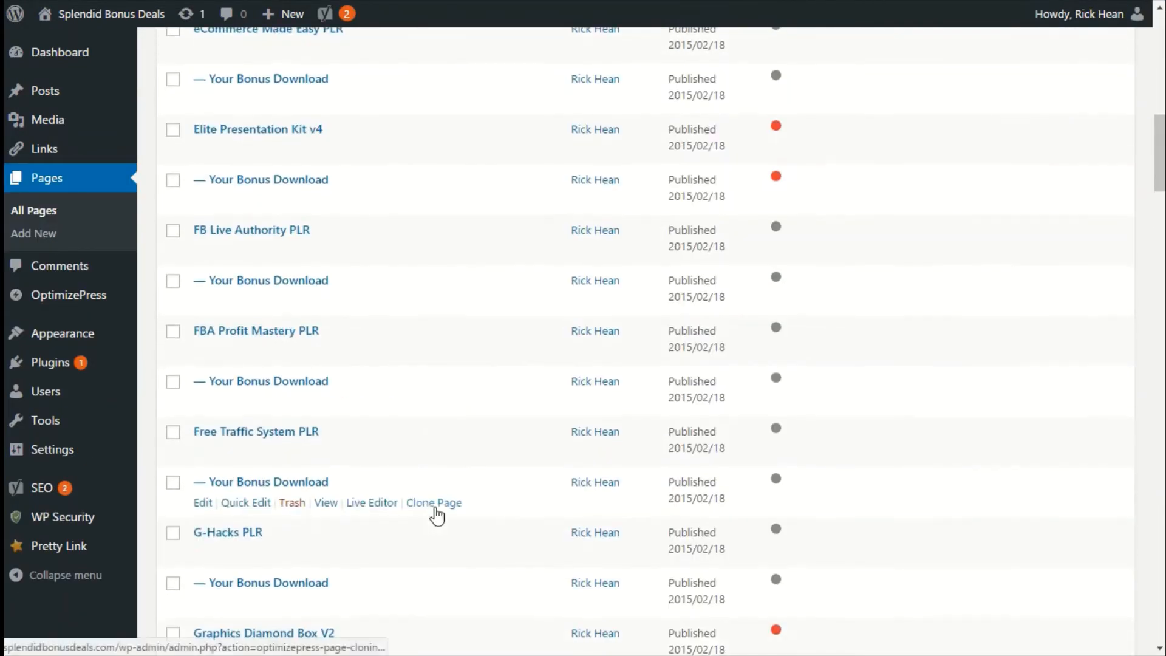
pyautogui.scroll(-10, 435, 512)
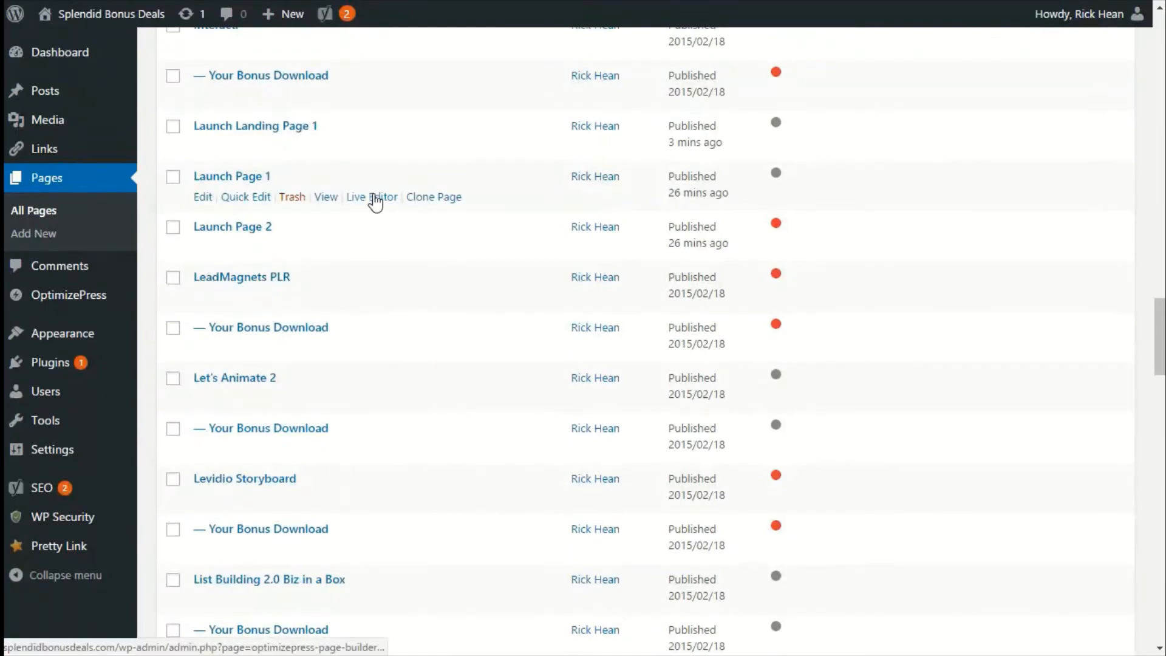
pyautogui.click(373, 196)
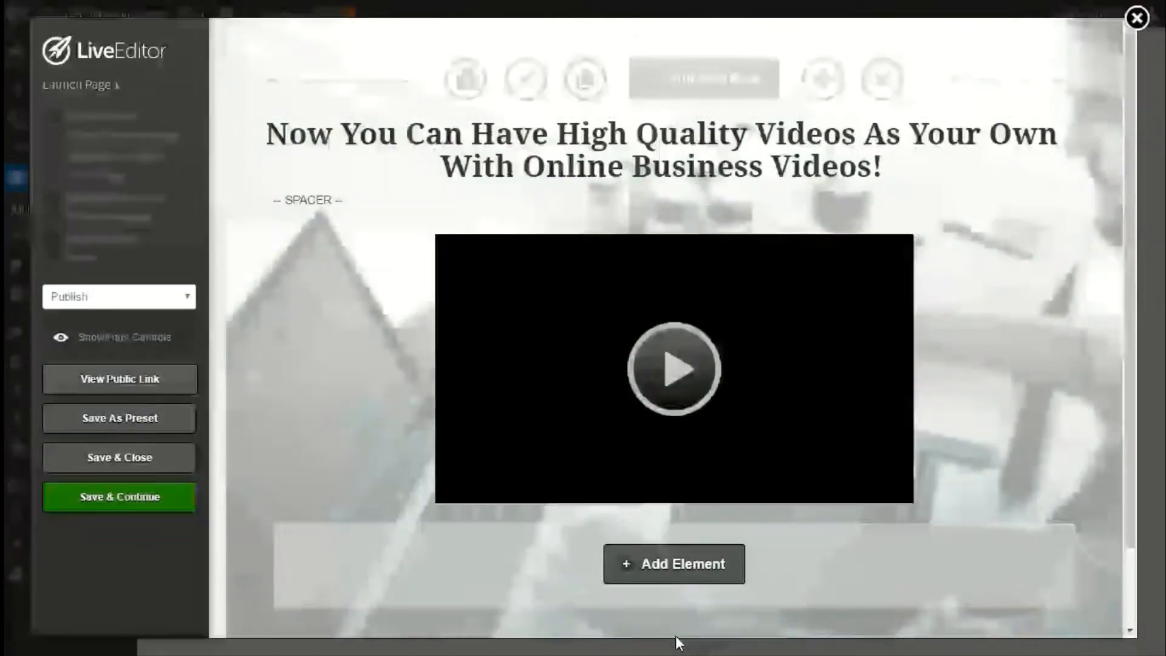
# Add a Launch Navigation element to Launch Page 1 using the grey tabbed style with Launch Page 1, Launch Page 2 and Sales Page.
pyautogui.click(657, 581)
pyautogui.write('launch')
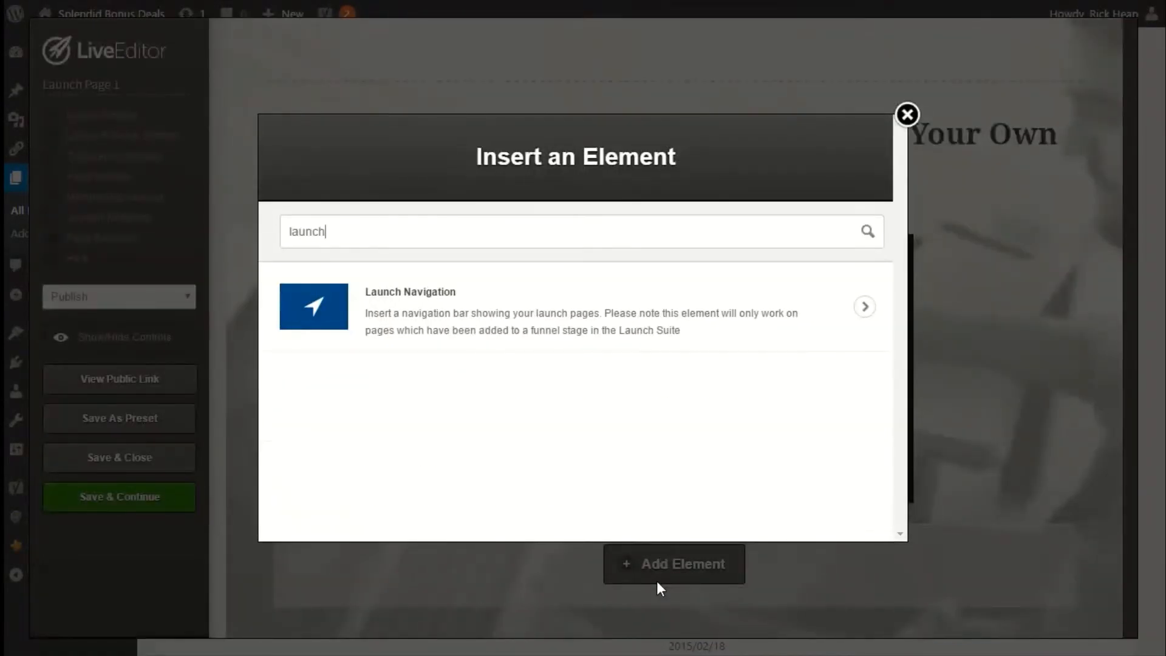
pyautogui.click(404, 312)
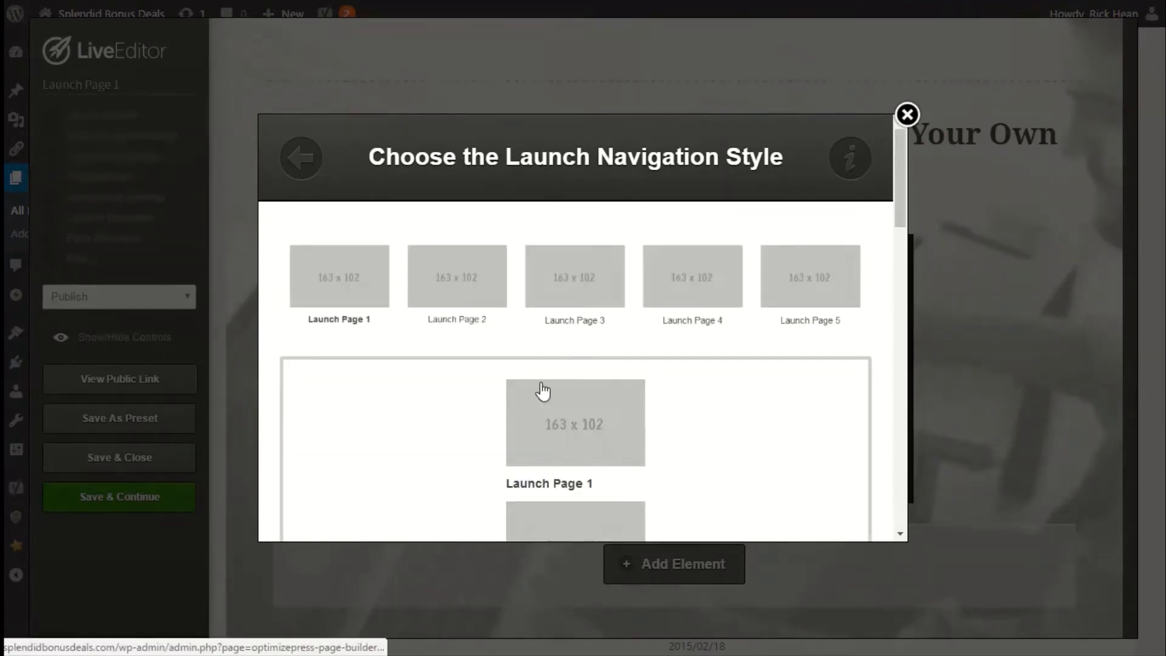
pyautogui.scroll(-3, 555, 341)
pyautogui.scroll(3, 577, 328)
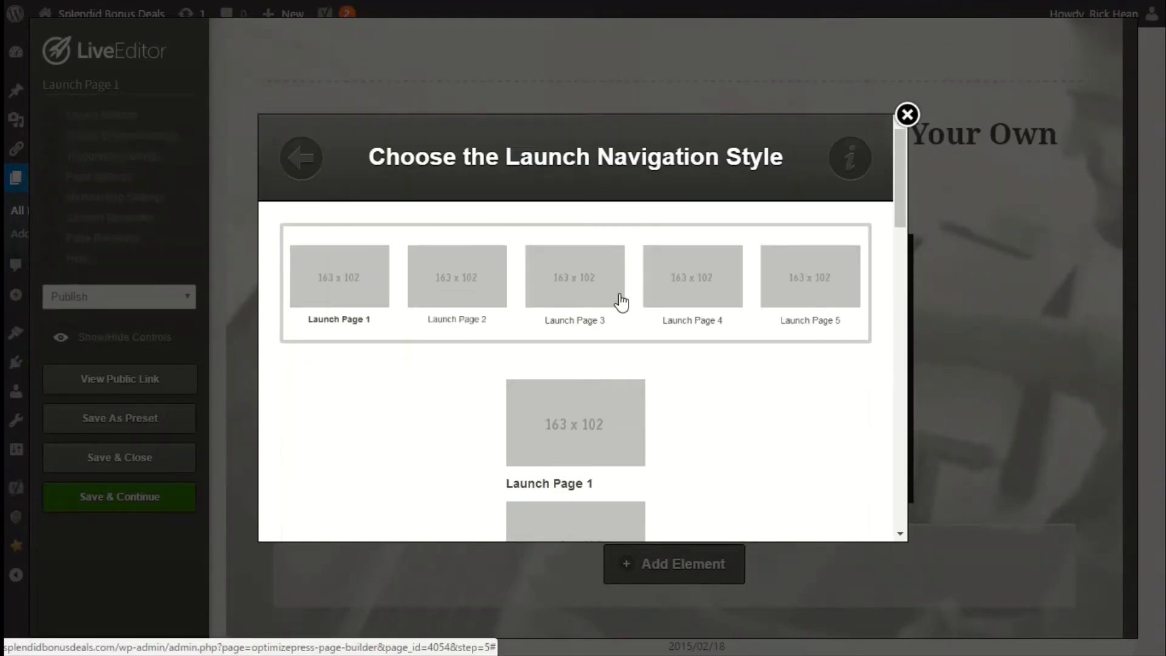
pyautogui.scroll(-8, 616, 302)
pyautogui.scroll(-6, 621, 302)
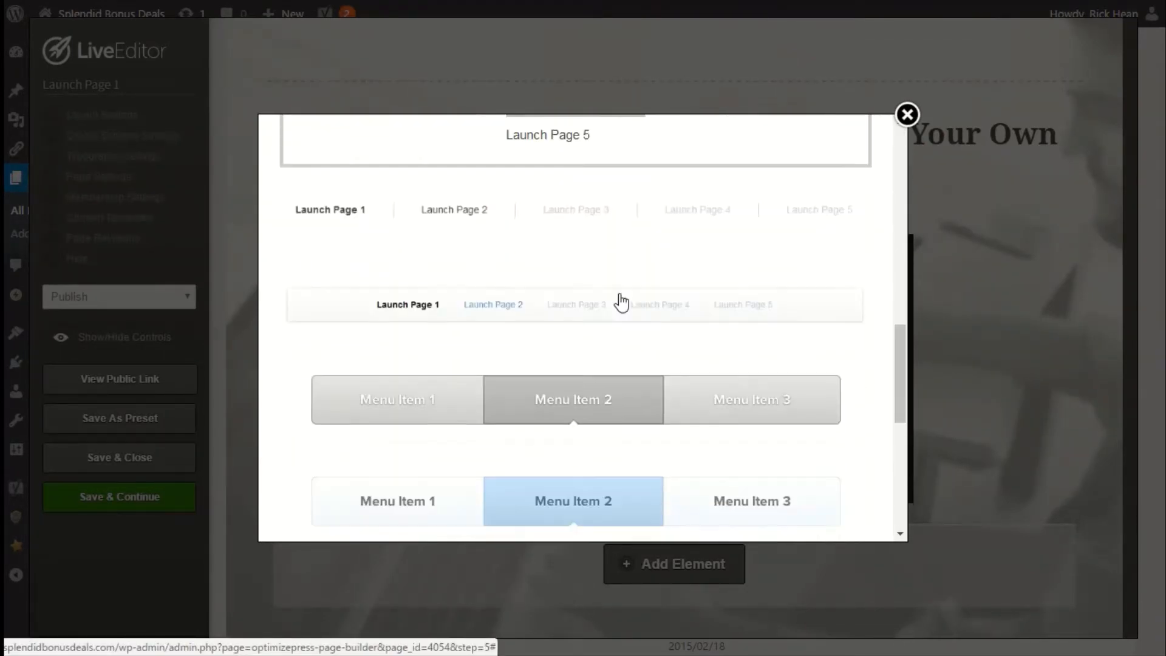
pyautogui.scroll(-3, 620, 302)
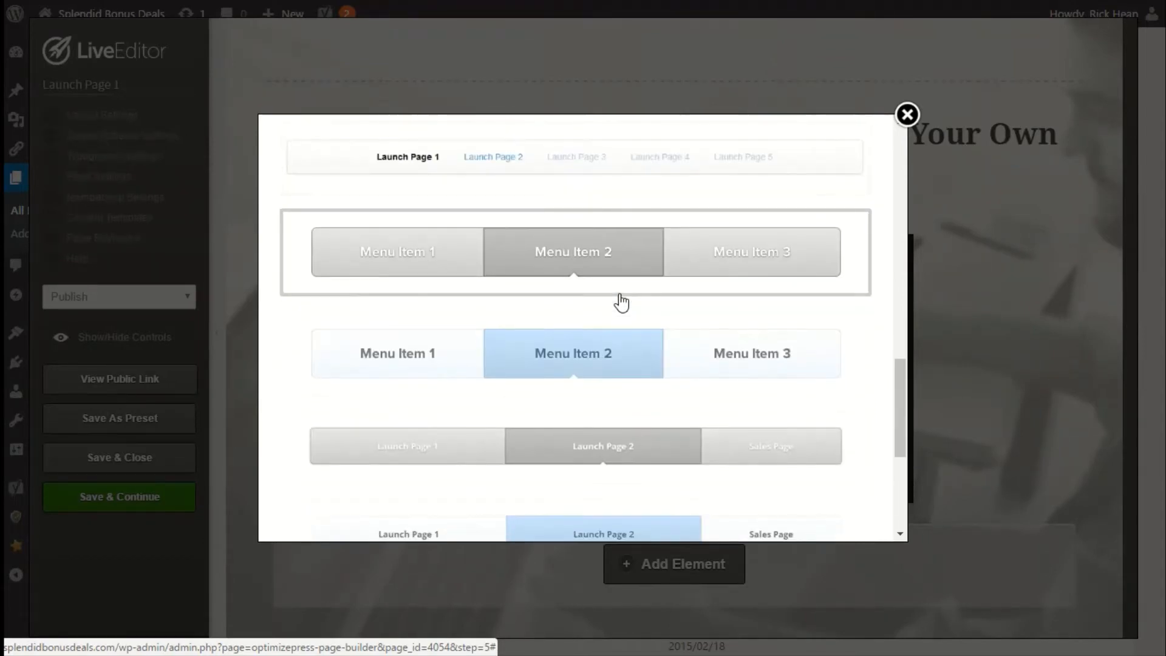
pyautogui.click(617, 461)
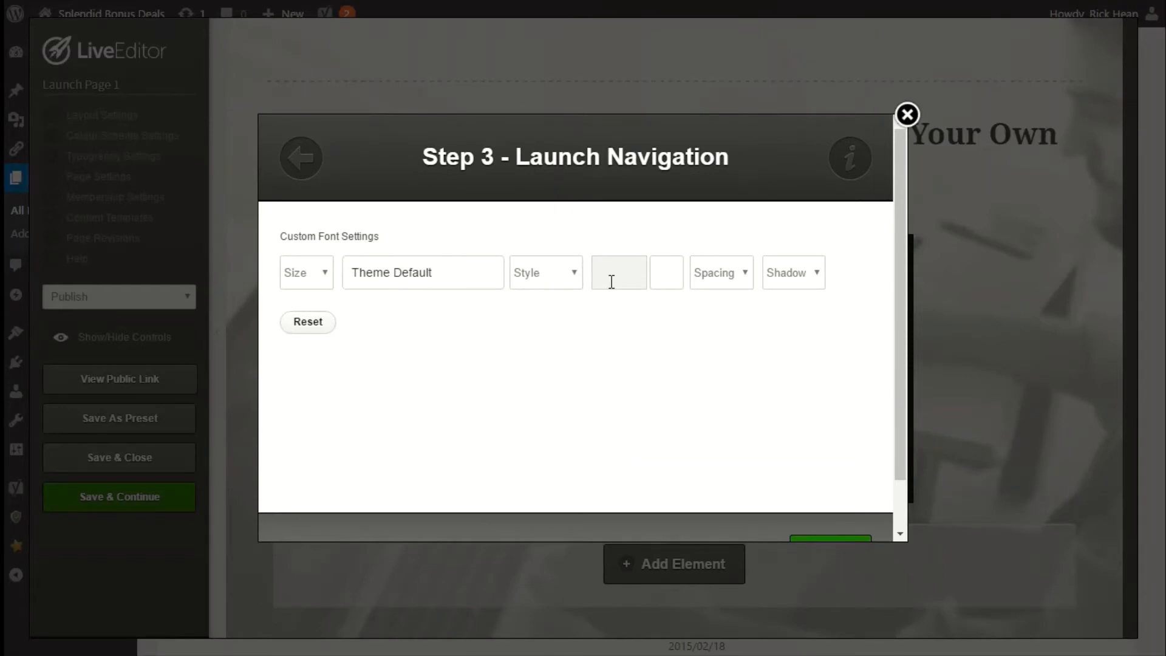
pyautogui.scroll(-3, 747, 450)
pyautogui.click(815, 494)
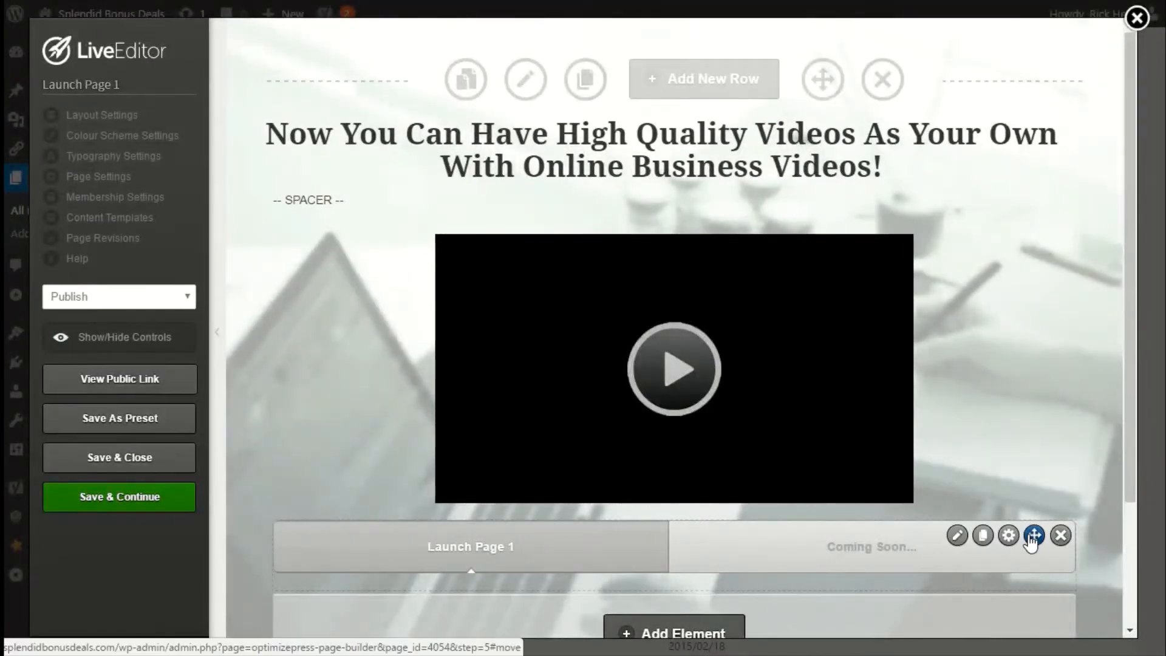
# Move the launch navigation bar above the video, then save and close Launch Page 1.
pyautogui.moveTo(1031, 542); pyautogui.dragTo(1009, 206)
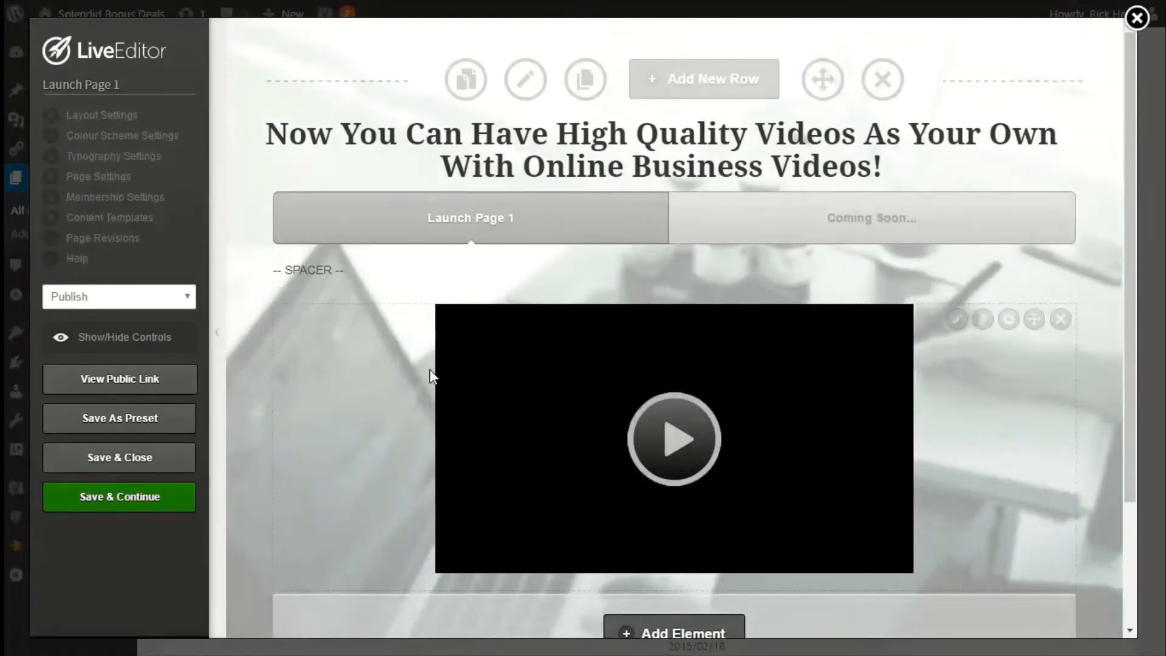
pyautogui.click(111, 459)
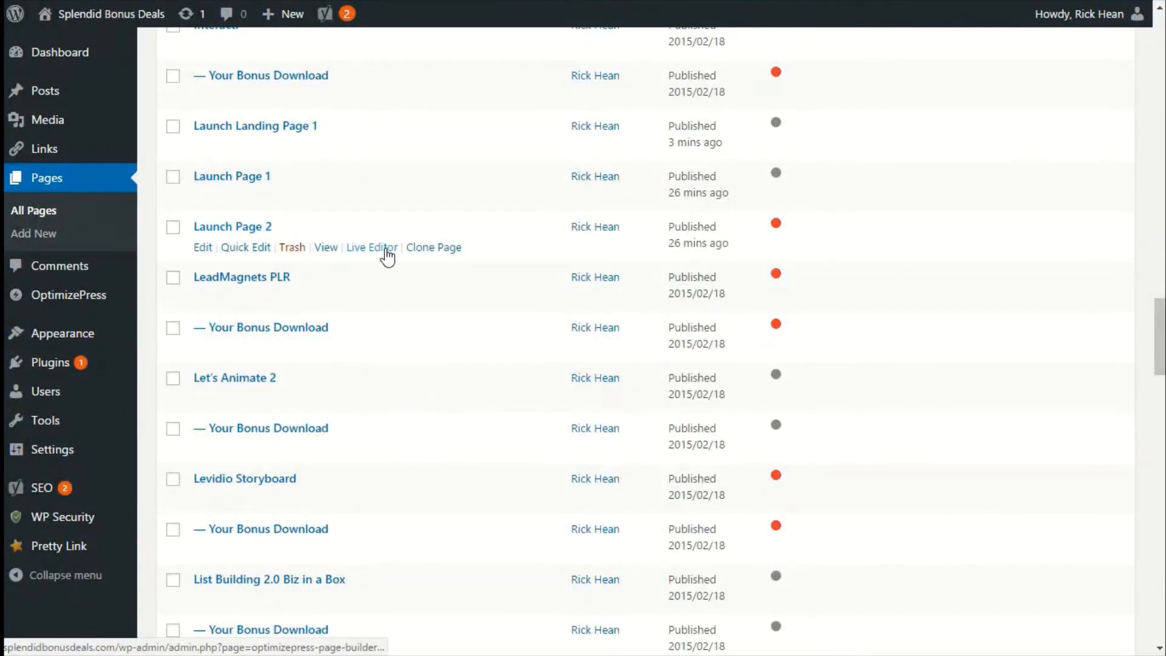
# Open Launch Page 2 in the LiveEditor and insert a Launch Navigation element in the same grey tabbed style.
pyautogui.click(386, 248)
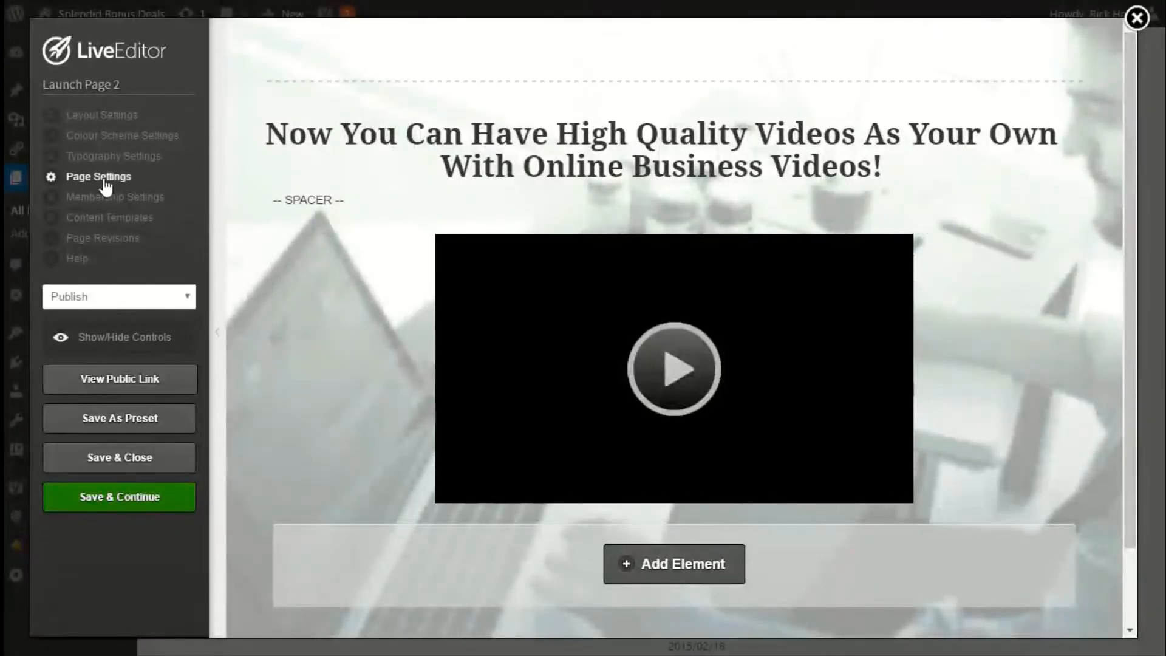
pyautogui.click(665, 572)
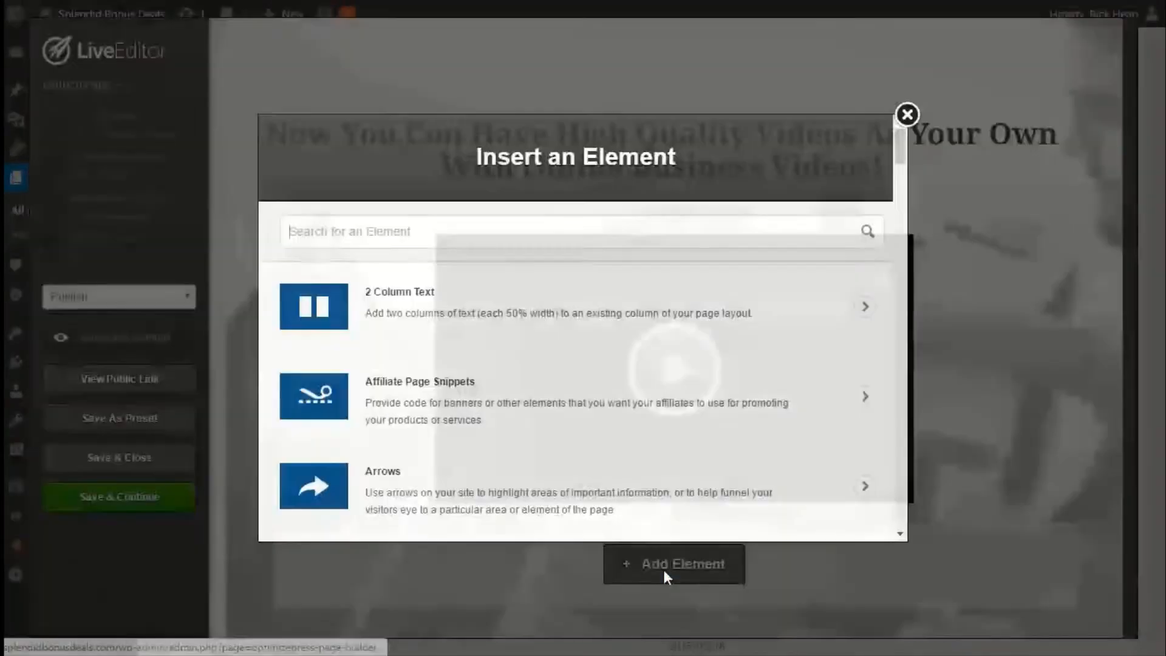
pyautogui.write('l')
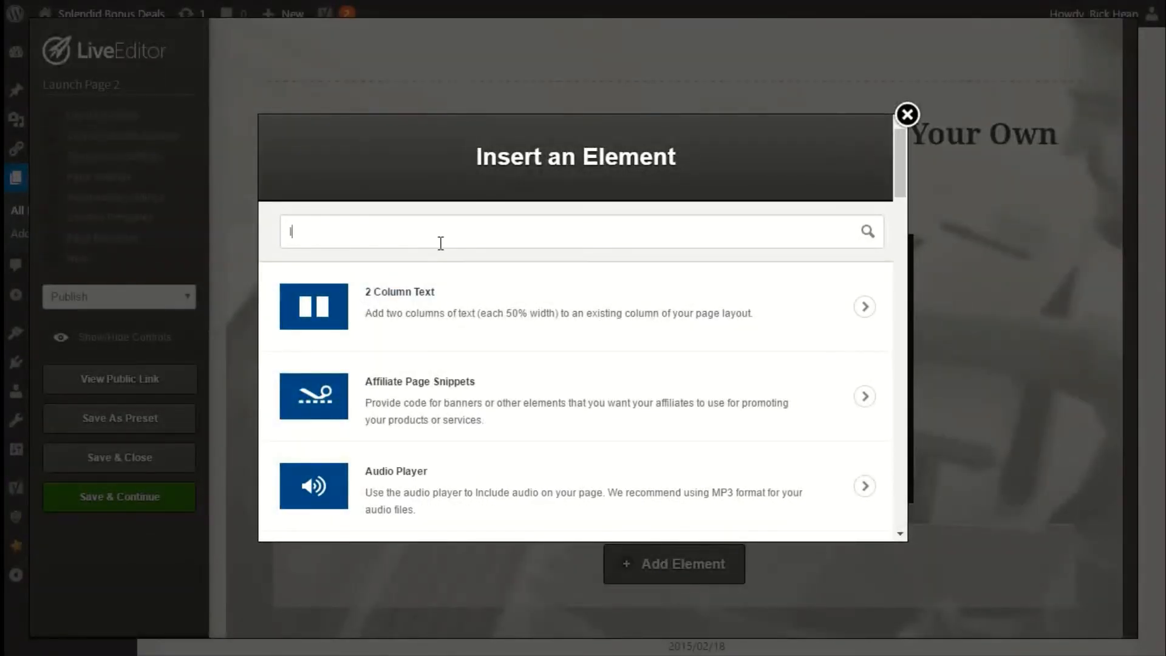
pyautogui.write('aunch')
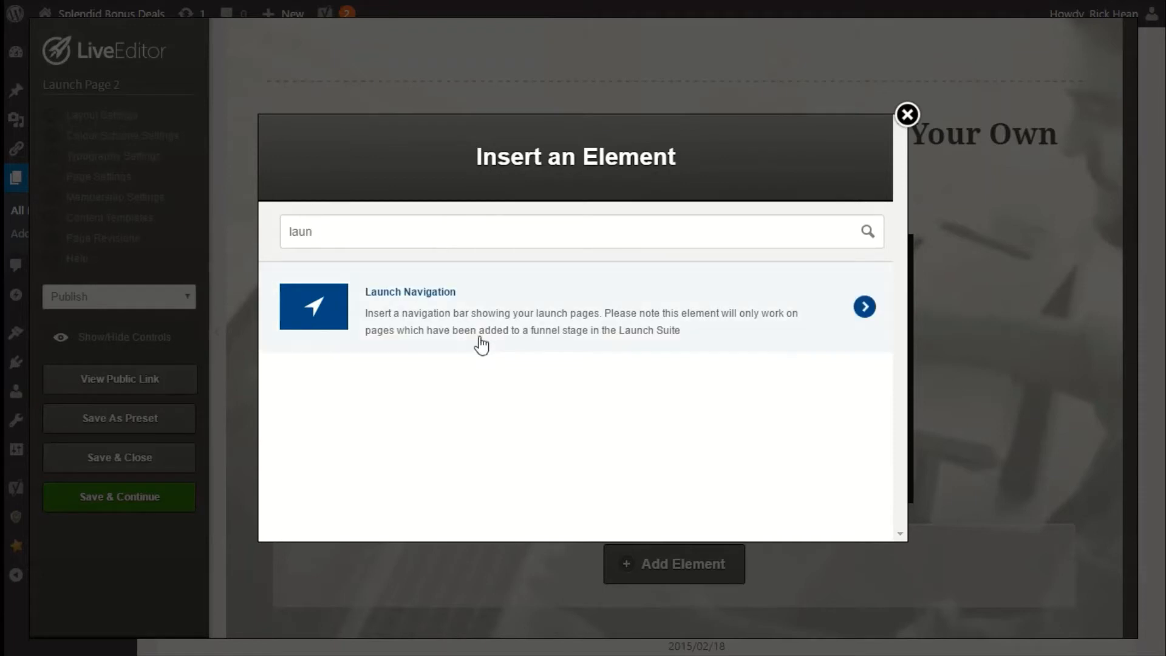
pyautogui.click(480, 343)
pyautogui.scroll(-5, 554, 351)
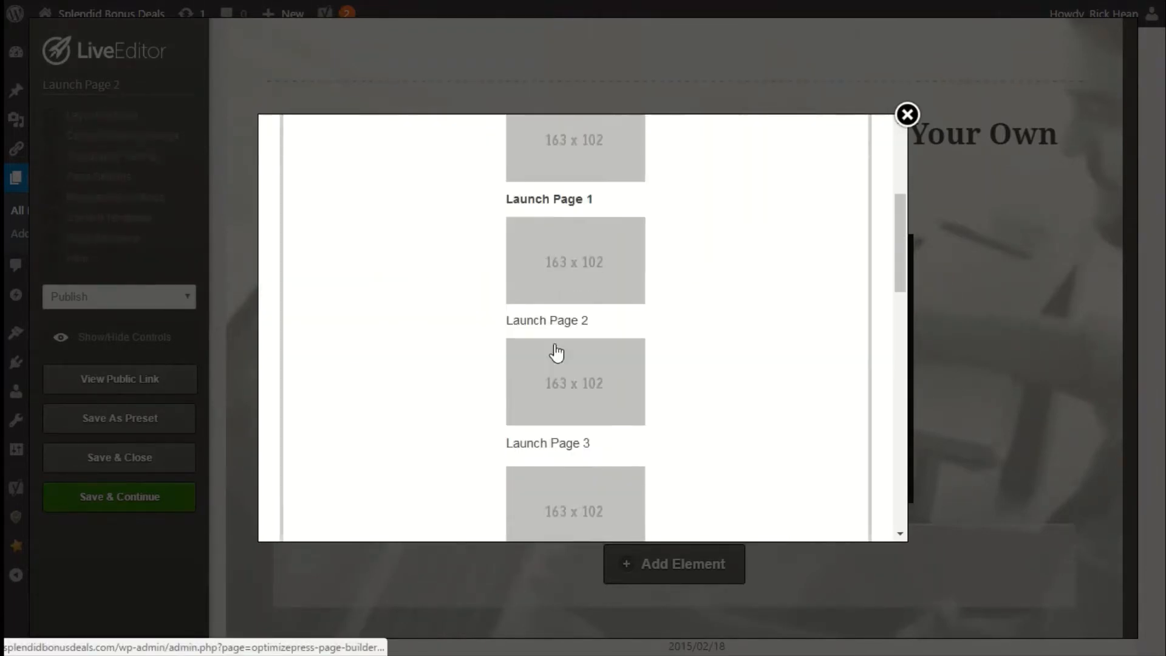
pyautogui.scroll(-10, 554, 353)
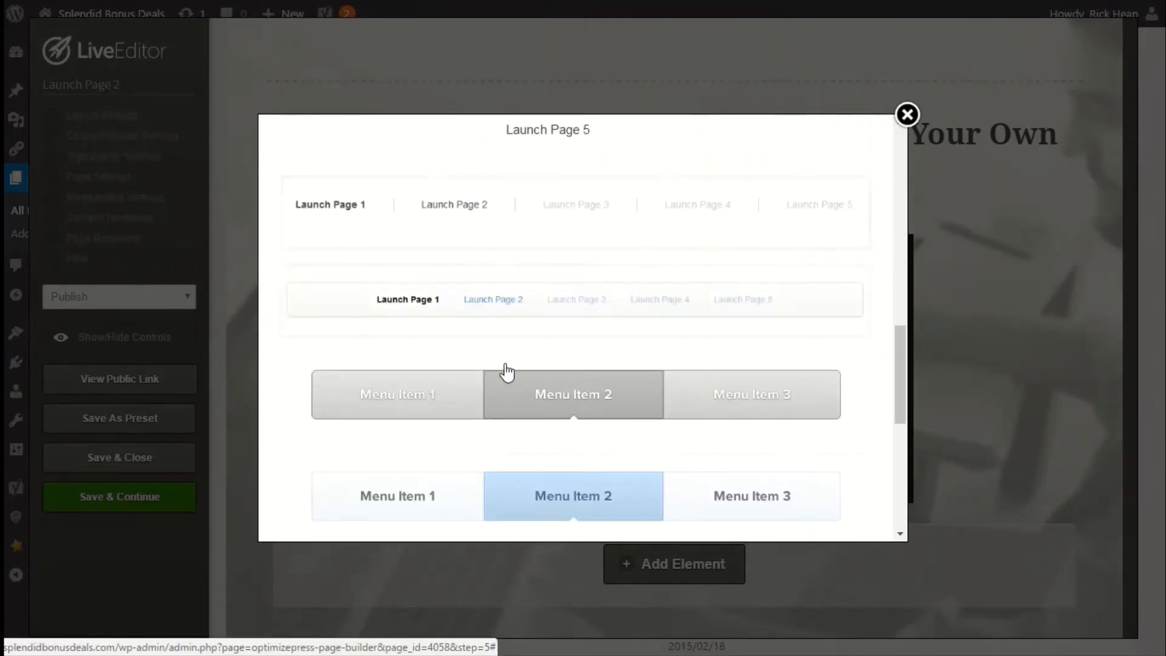
pyautogui.scroll(5, 550, 367)
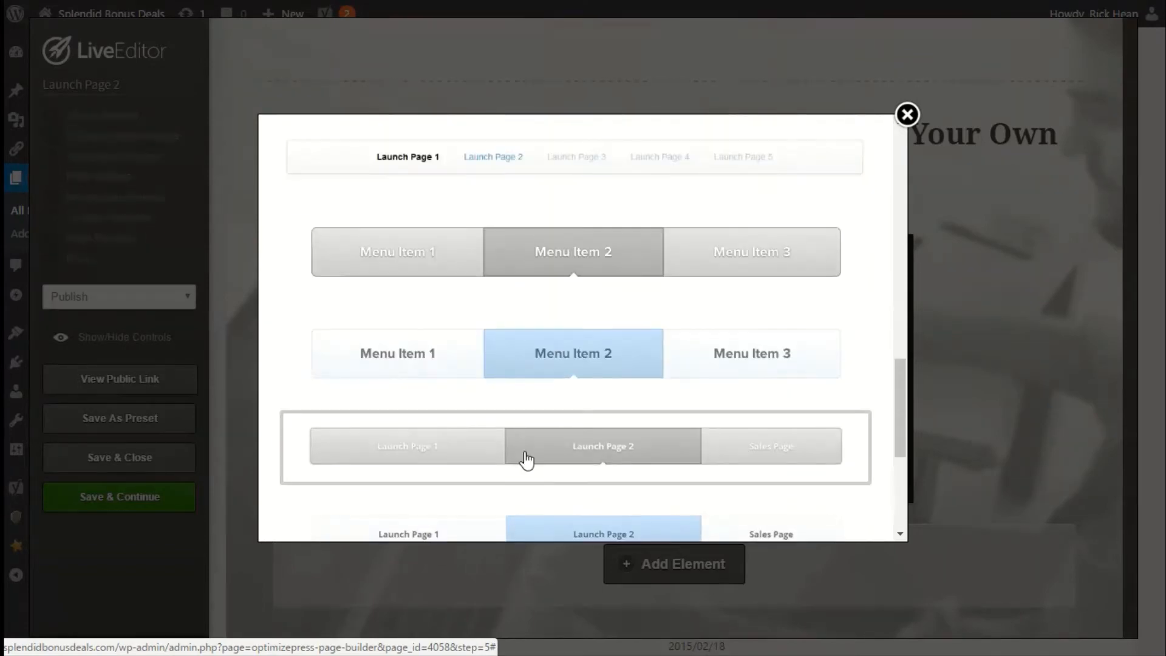
pyautogui.click(527, 461)
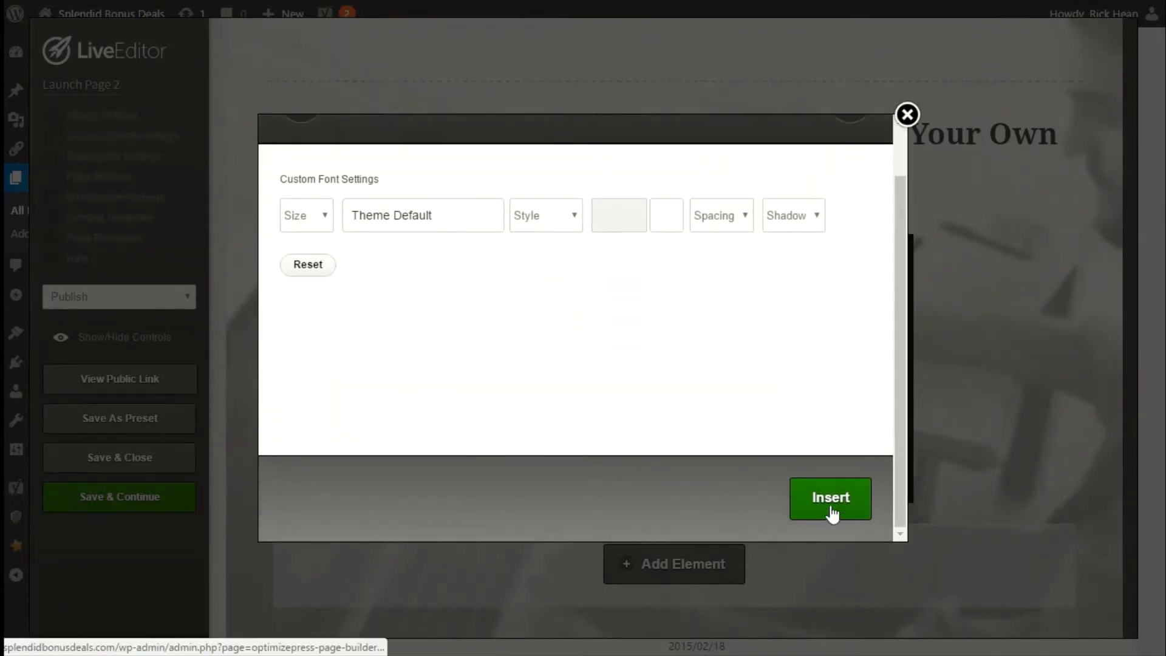
pyautogui.click(833, 511)
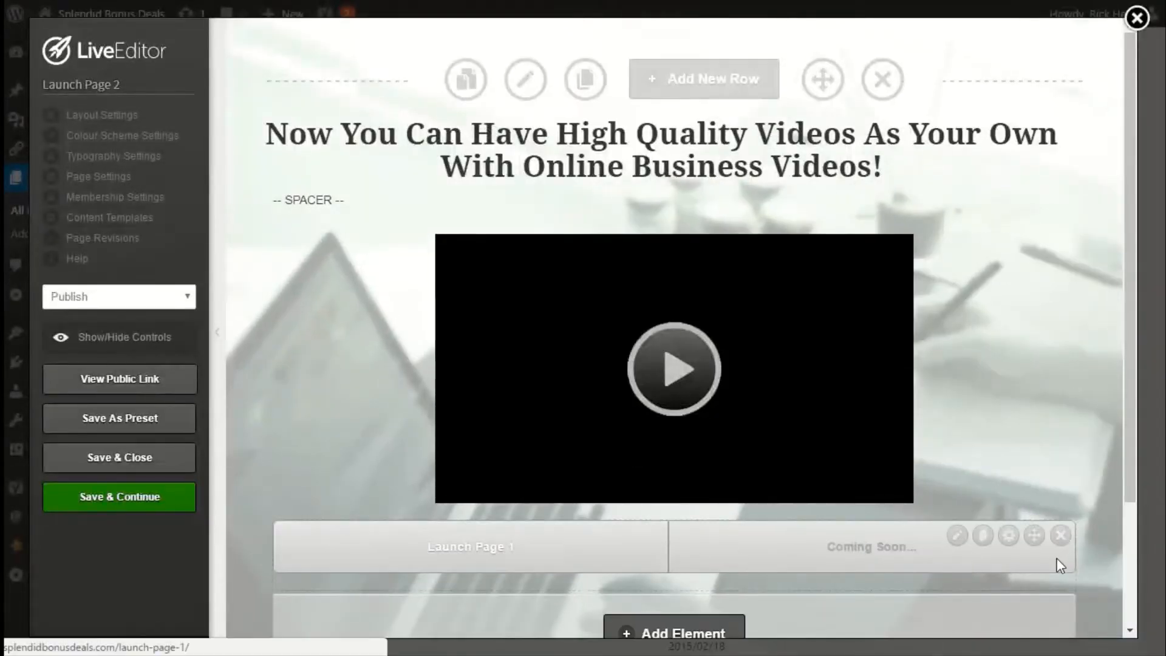
# Move the launch navigation bar above the video, then save and close Launch Page 2.
pyautogui.moveTo(1034, 535); pyautogui.dragTo(967, 226)
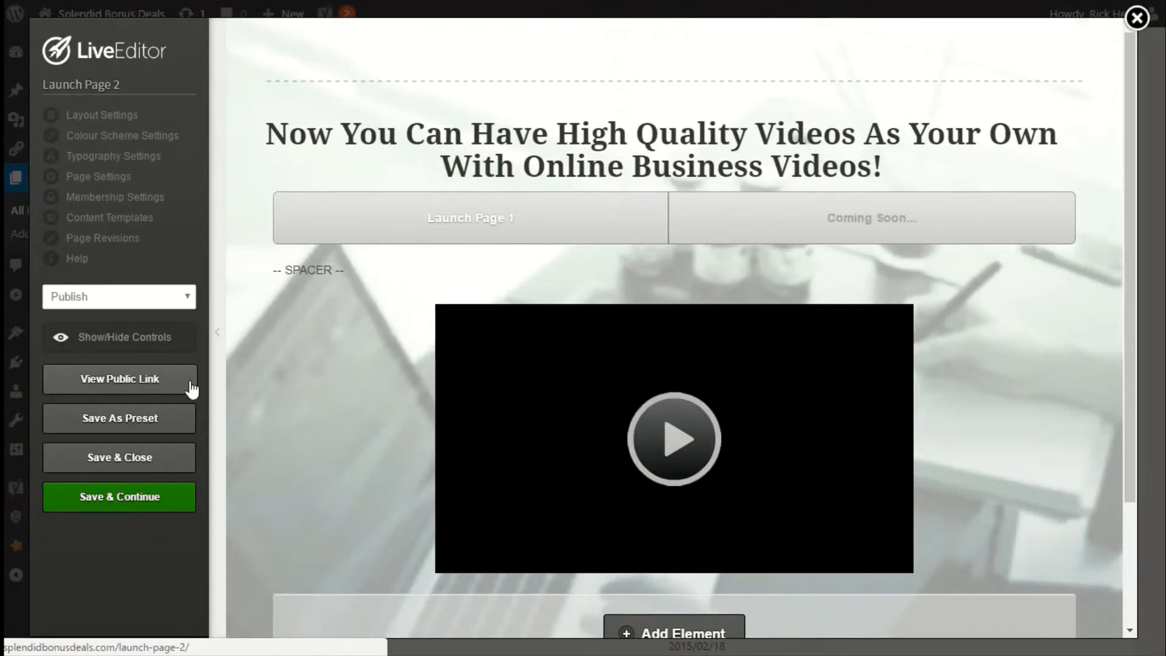
pyautogui.click(135, 460)
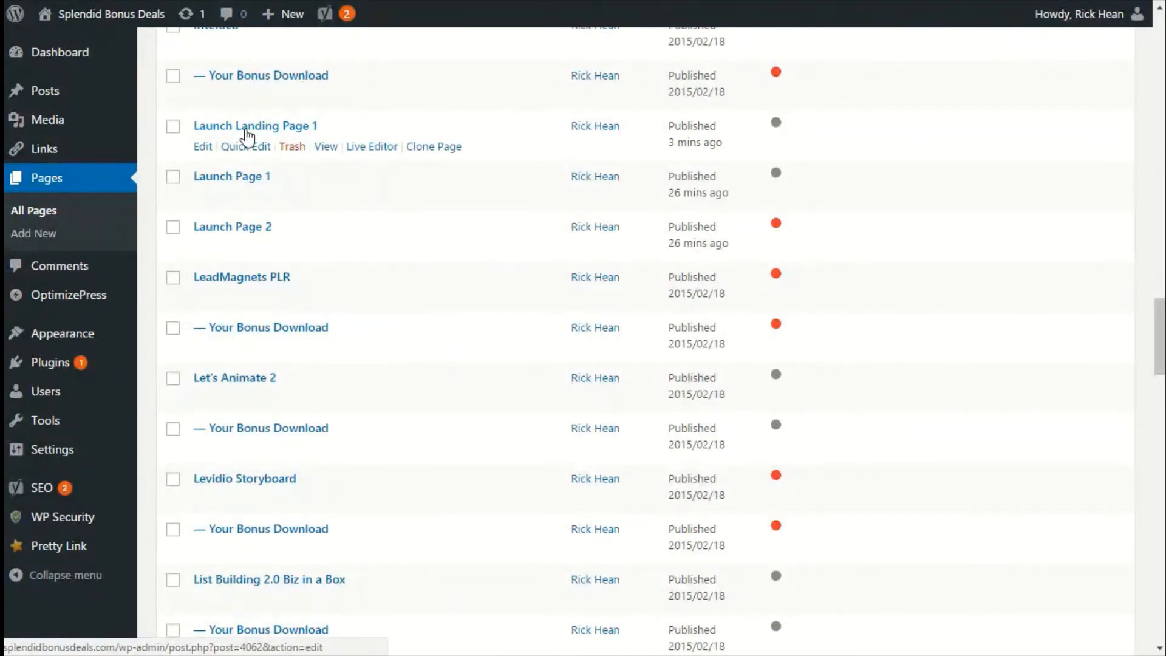
# Open Launch Landing Page 1 in the LiveEditor and edit its optin box's form settings, keeping Email data integration.
pyautogui.click(369, 148)
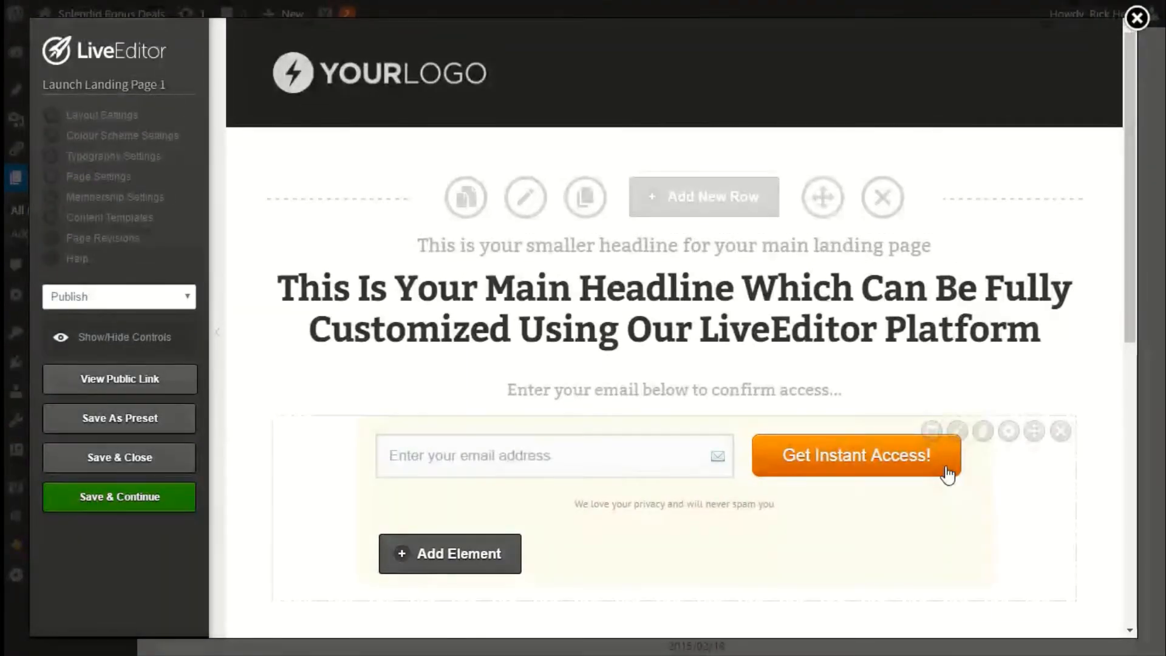
pyautogui.click(958, 432)
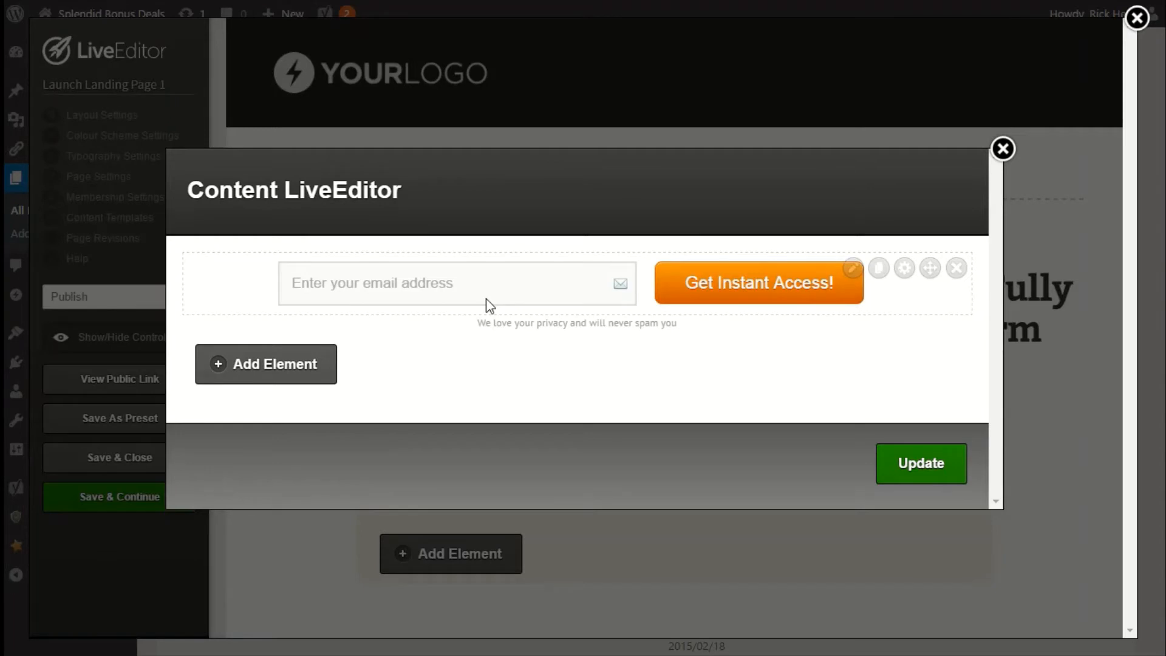
pyautogui.click(853, 269)
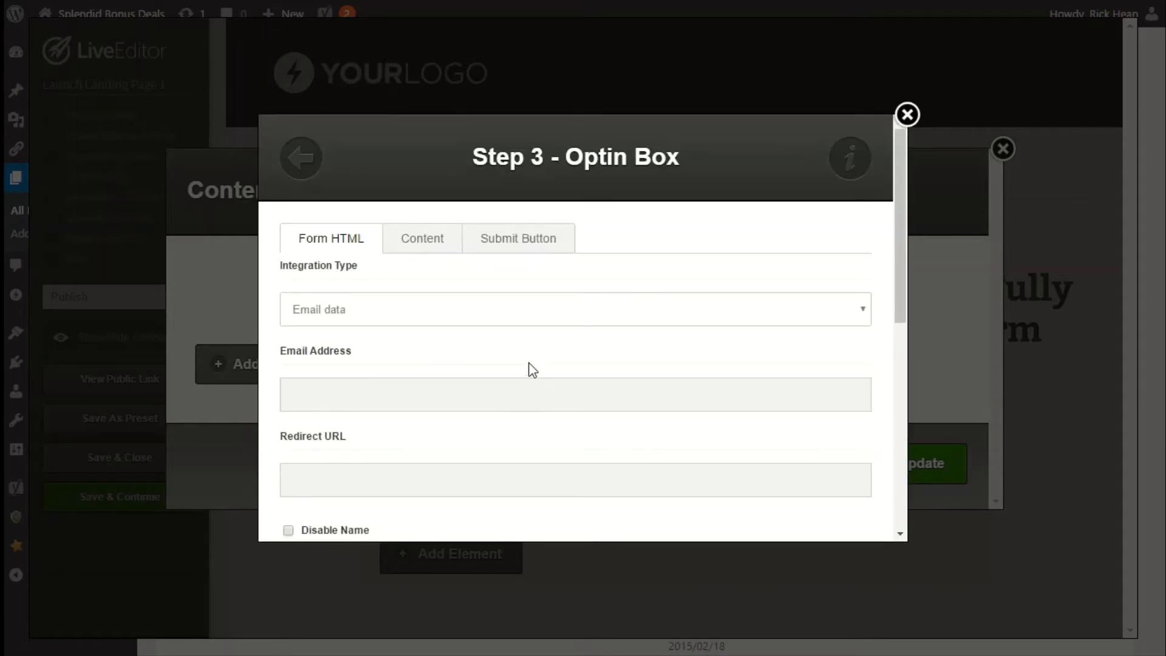
pyautogui.click(391, 312)
pyautogui.click(391, 312)
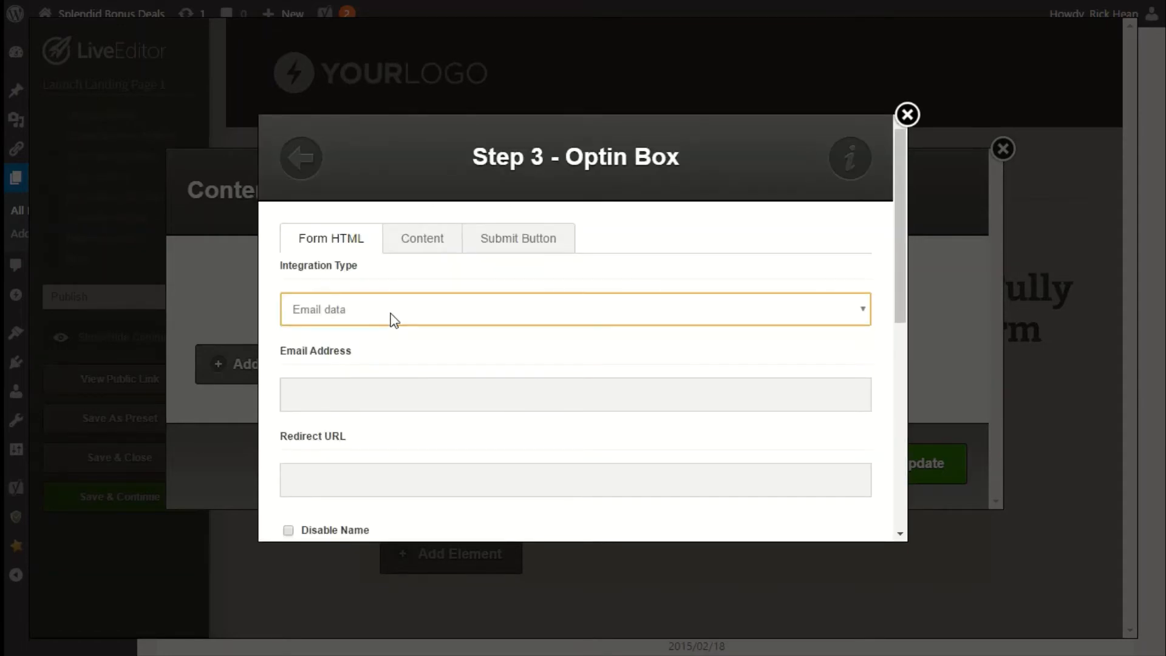
pyautogui.click(391, 316)
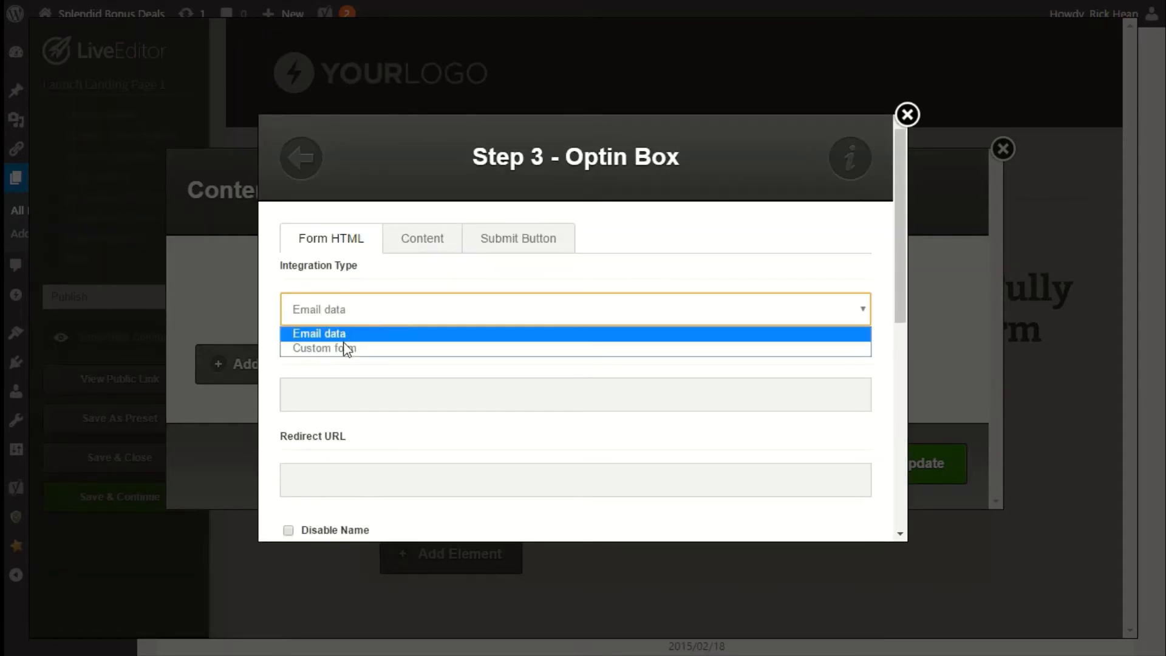
pyautogui.click(341, 311)
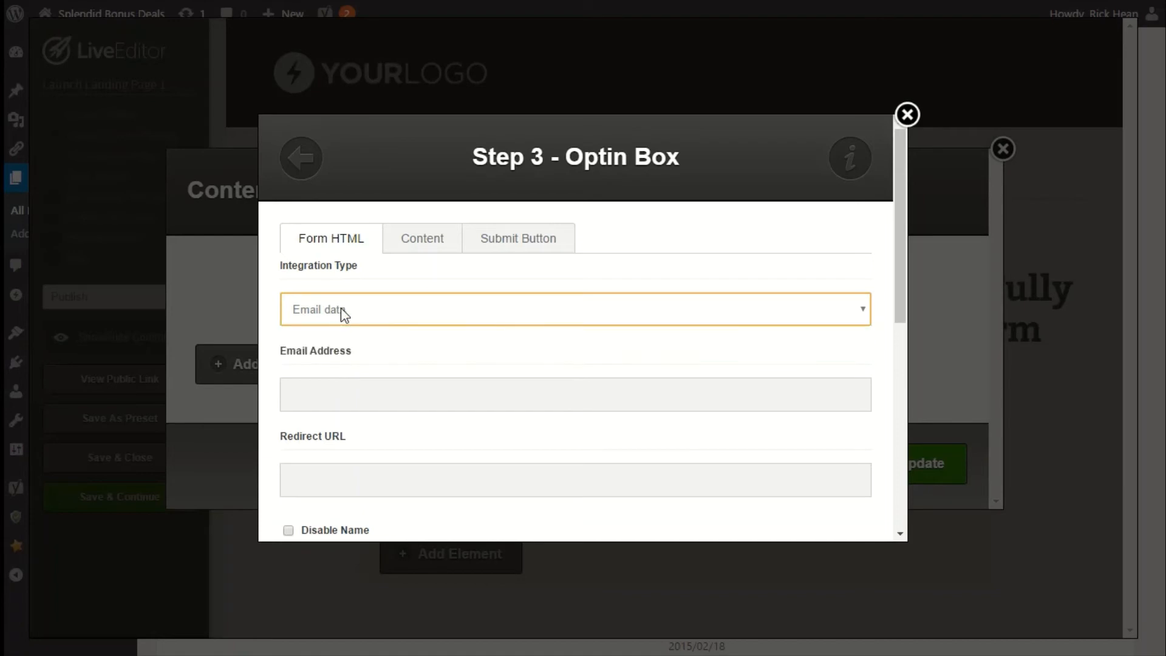
pyautogui.click(382, 476)
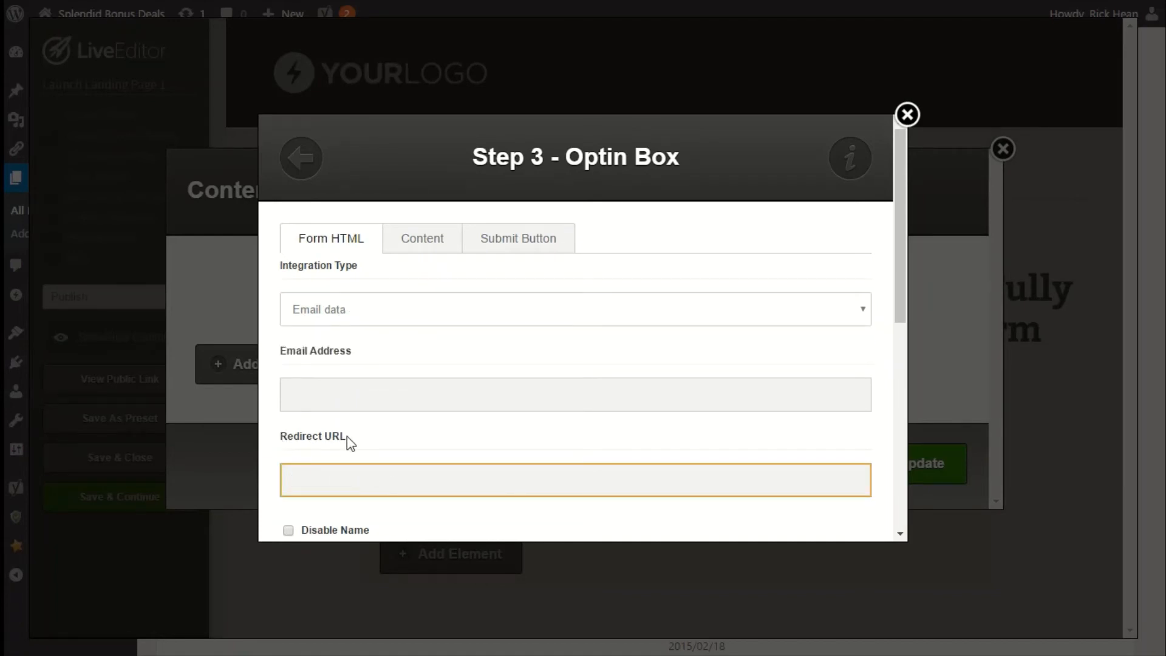
pyautogui.write('http://splendidbonusdeals.com/launch-page-1/')
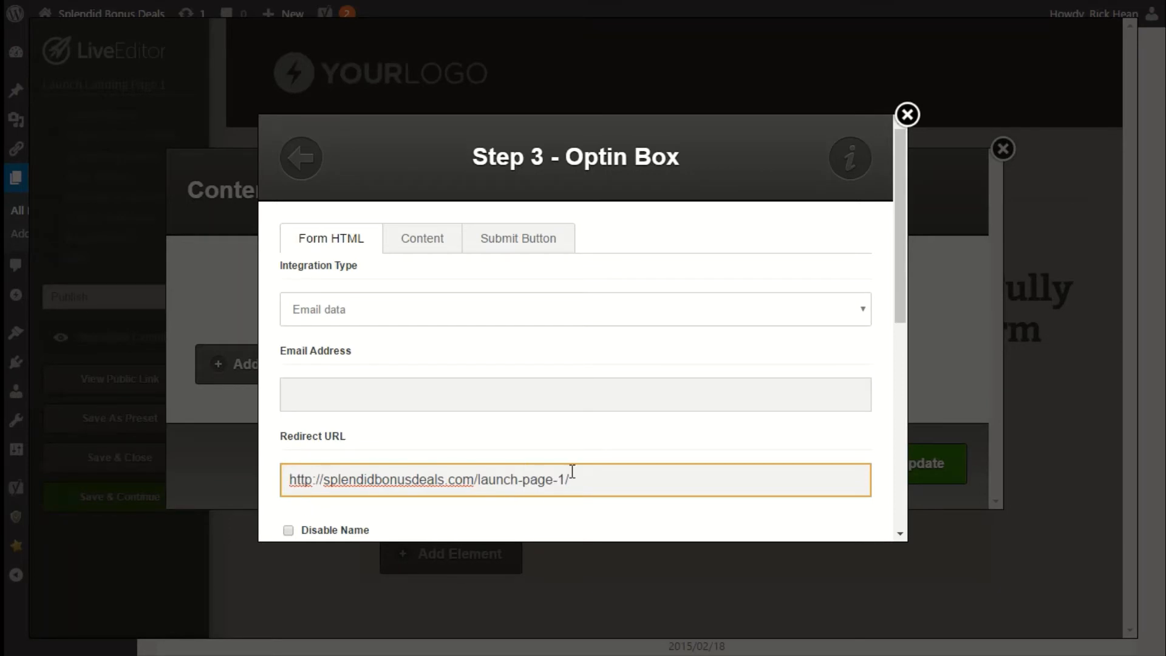
pyautogui.scroll(-5, 572, 472)
pyautogui.scroll(5, 573, 471)
pyautogui.scroll(-10, 672, 465)
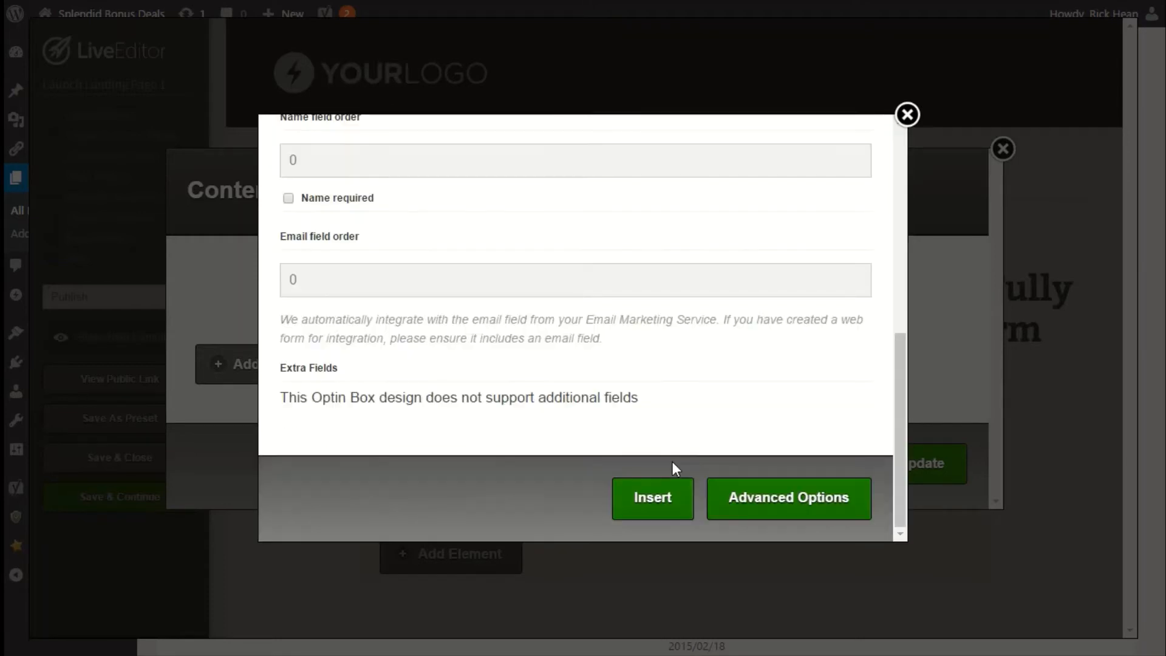
pyautogui.click(662, 496)
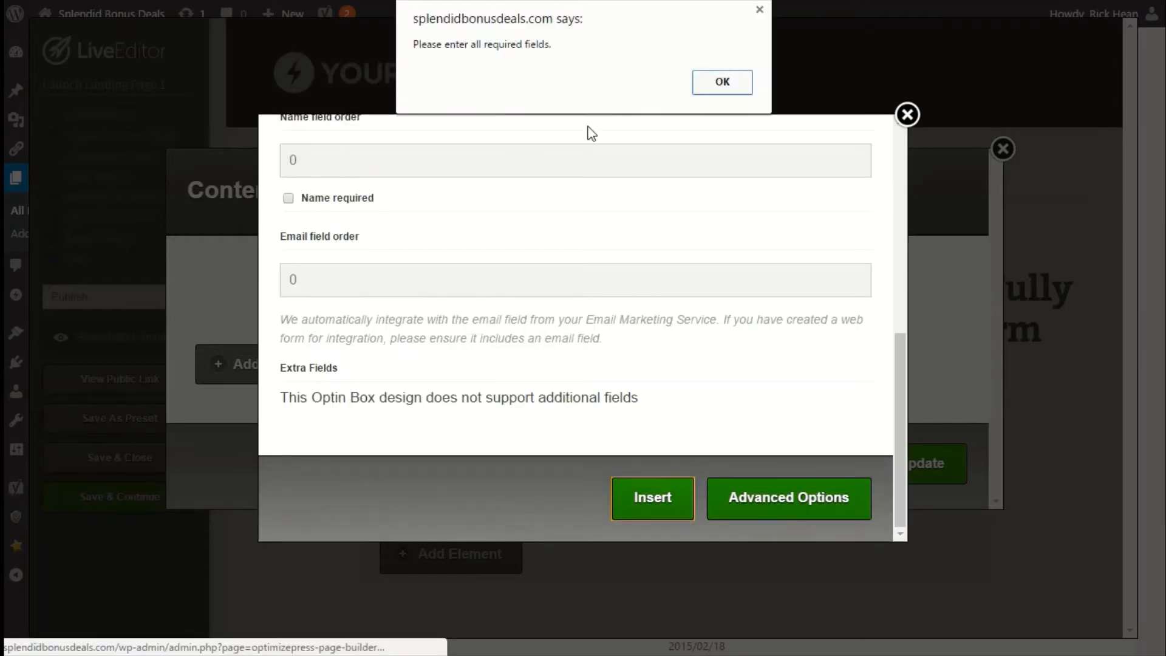
pyautogui.click(700, 88)
pyautogui.click(639, 503)
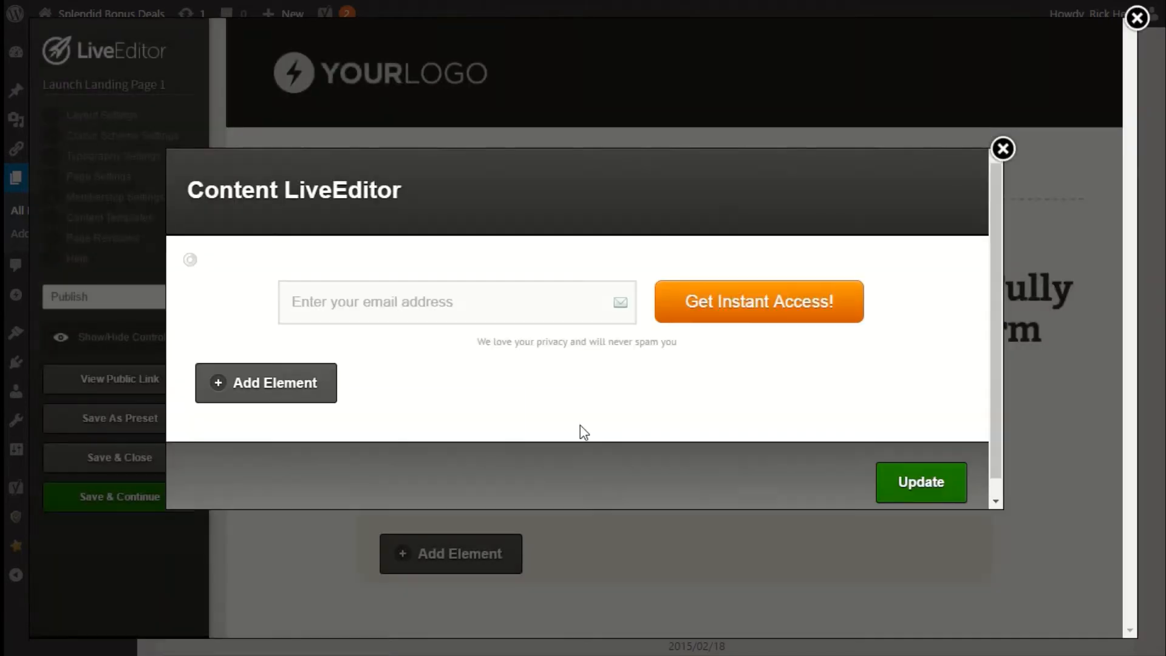
pyautogui.click(889, 474)
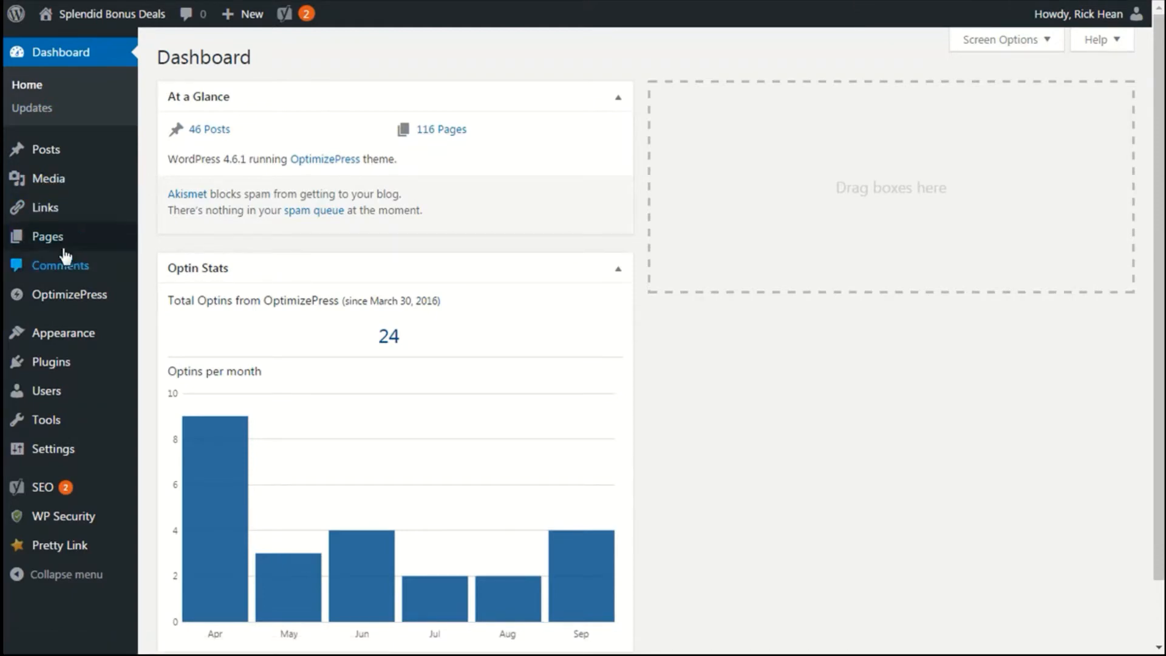
# Open 1 New Page in the LiveEditor to review its content, then close the editor.
pyautogui.moveTo(43, 238)
pyautogui.click(188, 243)
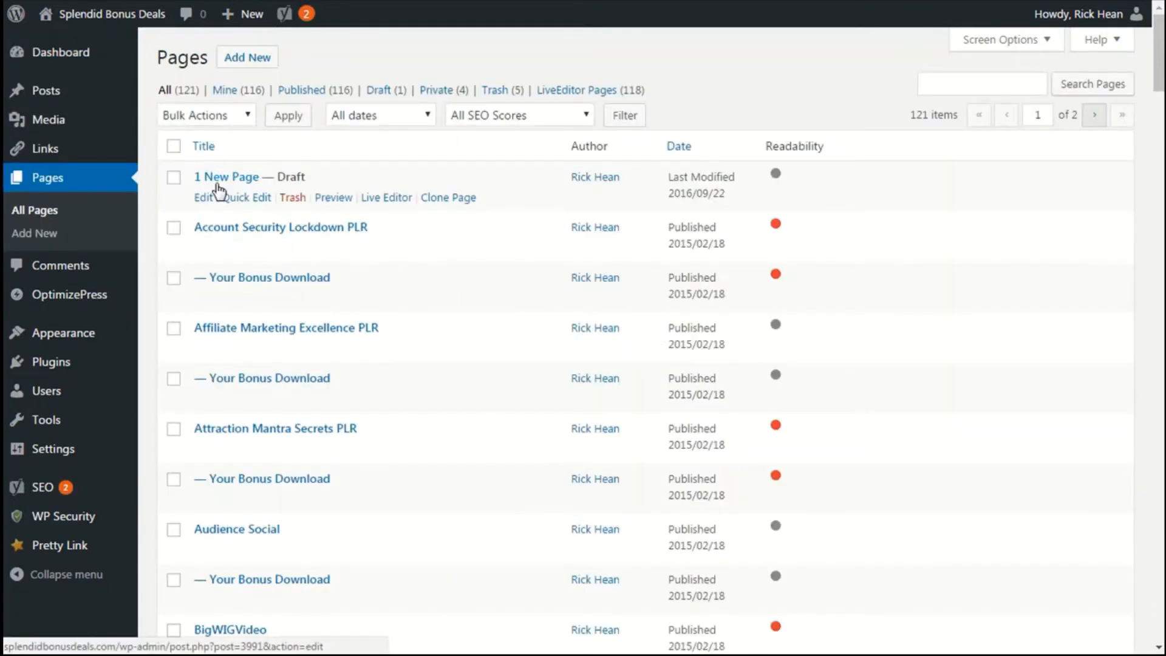
pyautogui.click(375, 199)
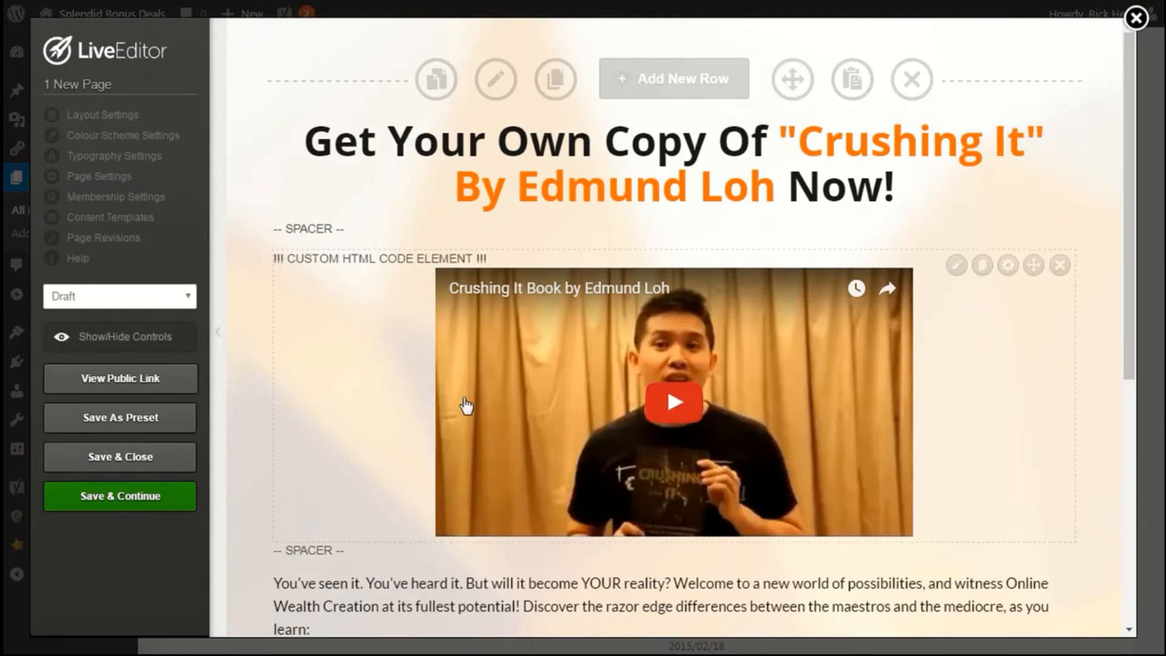
pyautogui.scroll(-5, 625, 453)
pyautogui.scroll(5, 688, 489)
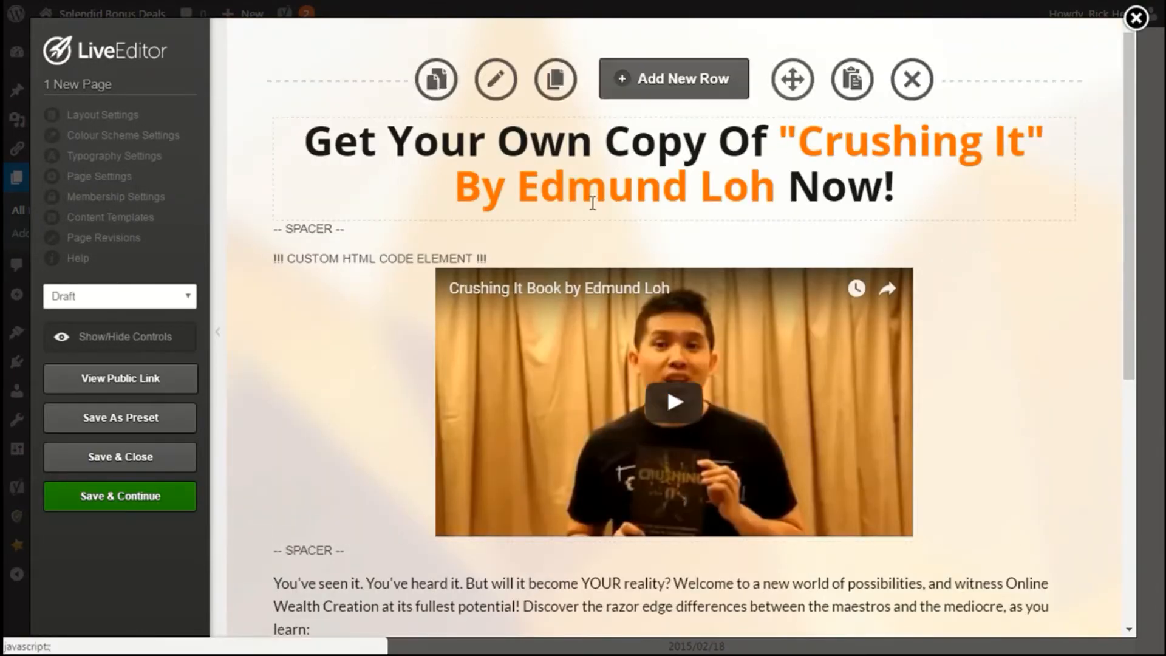
pyautogui.click(1128, 23)
pyautogui.click(665, 100)
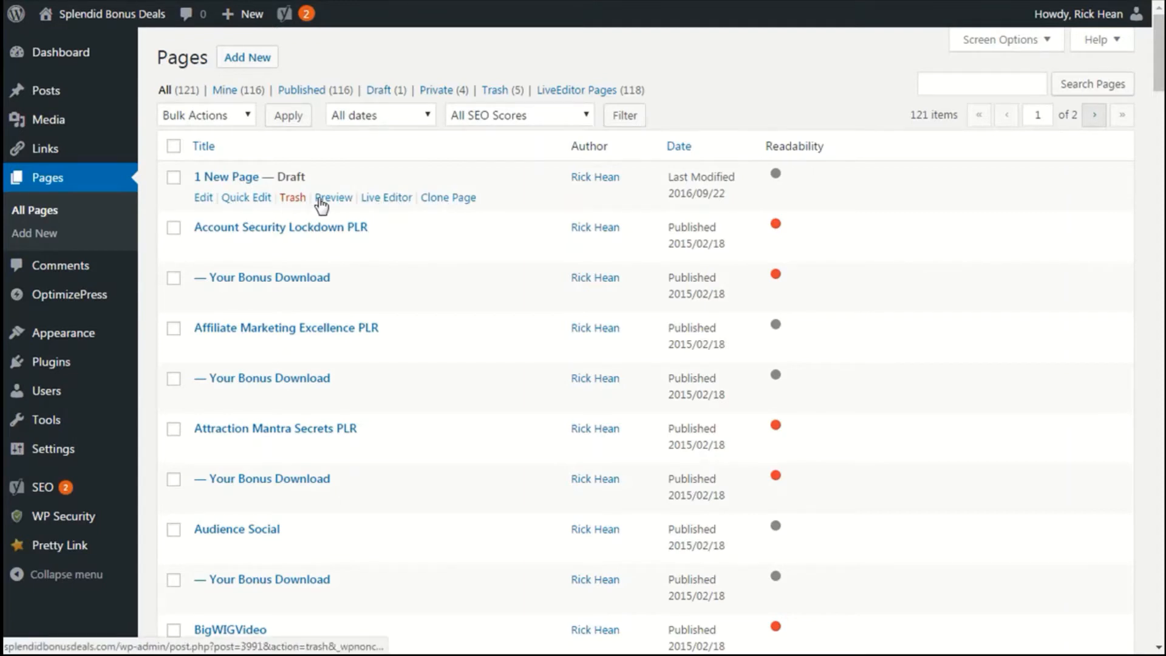
# Clone 1 New Page and rename the copy's title to 2 New Page.
pyautogui.click(444, 198)
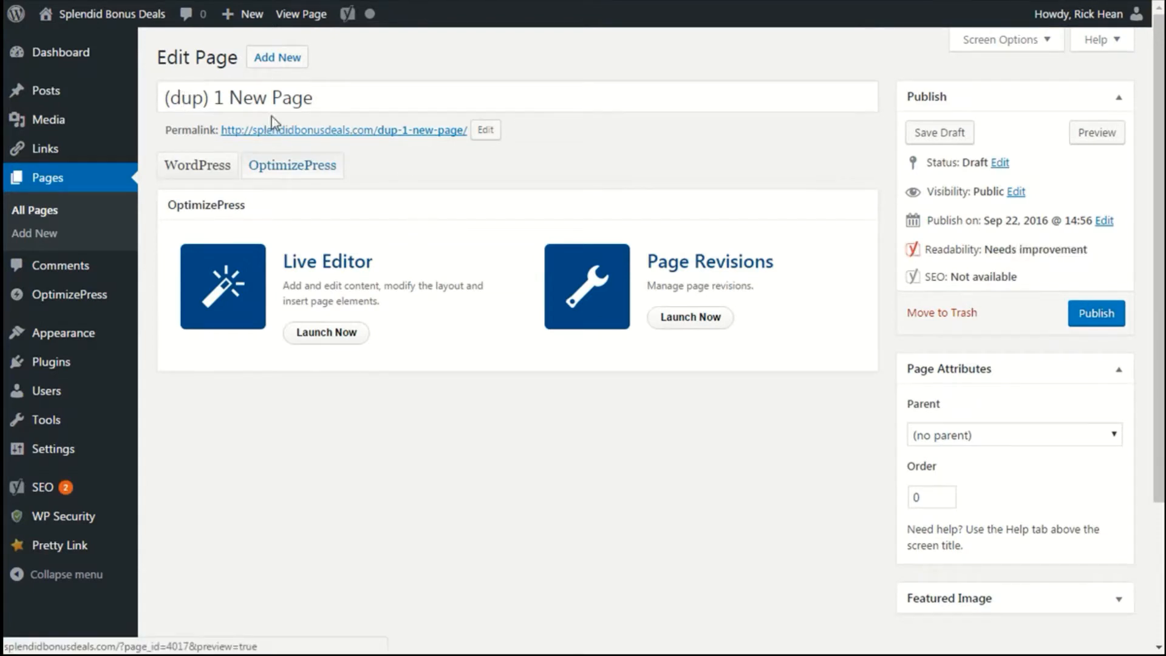
pyautogui.moveTo(325, 102); pyautogui.dragTo(153, 98)
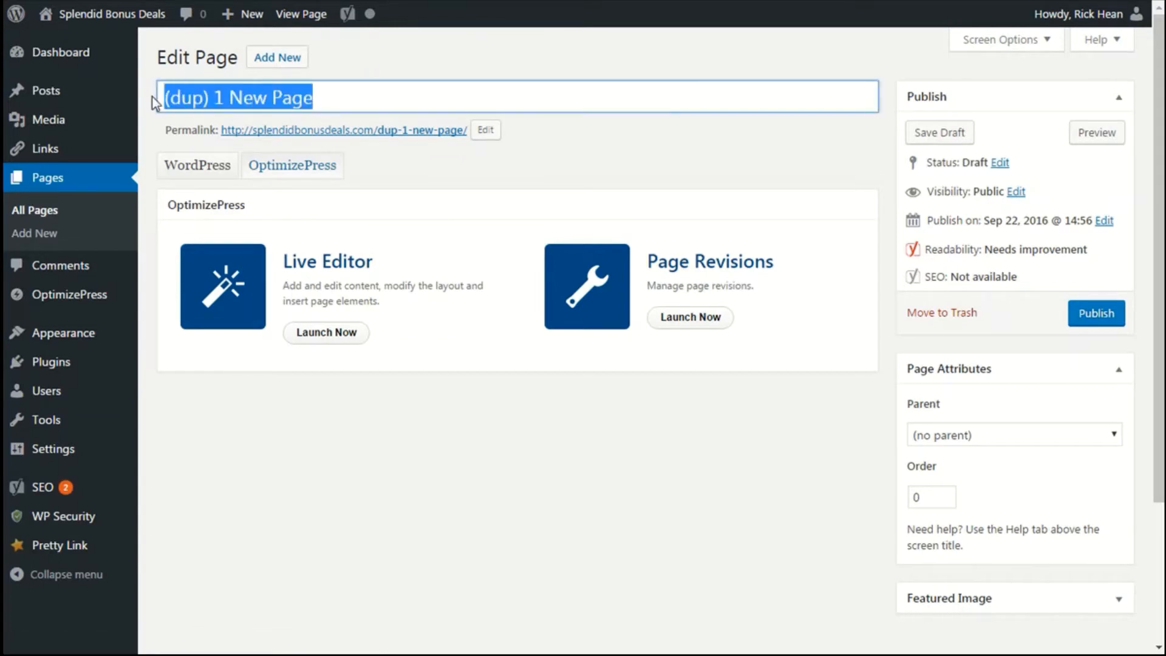
pyautogui.write('2 New Pa')
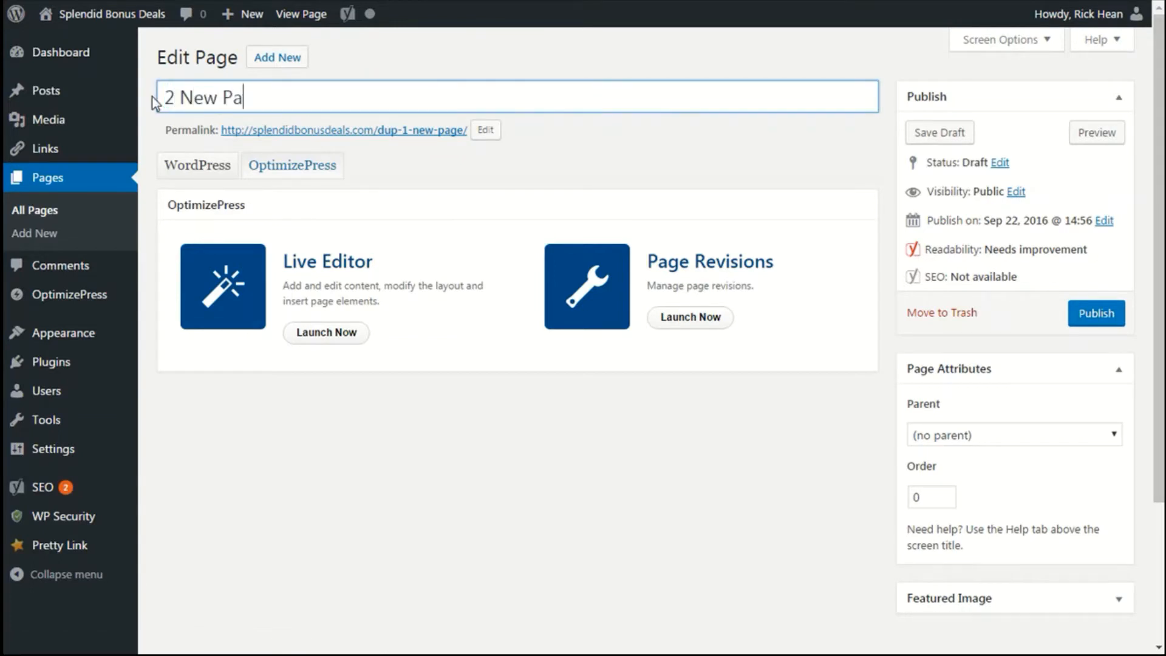
pyautogui.write('ge')
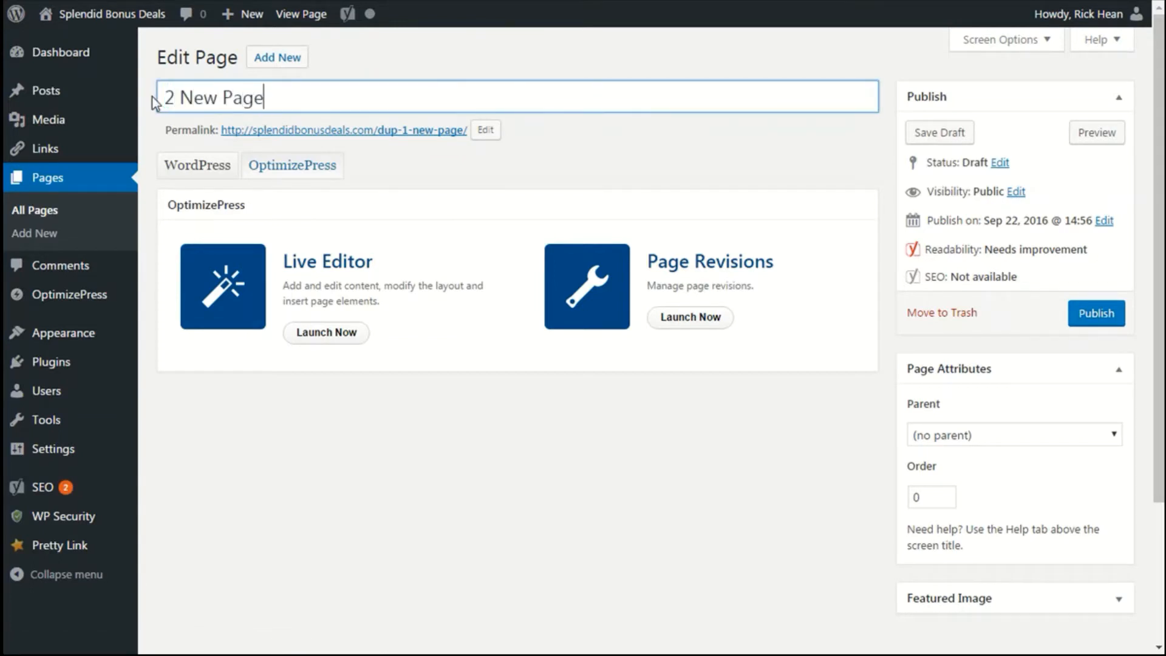
# Change the copy's permalink slug to 2-new-page and save the page as a draft.
pyautogui.click(488, 135)
pyautogui.moveTo(529, 131); pyautogui.dragTo(266, 125)
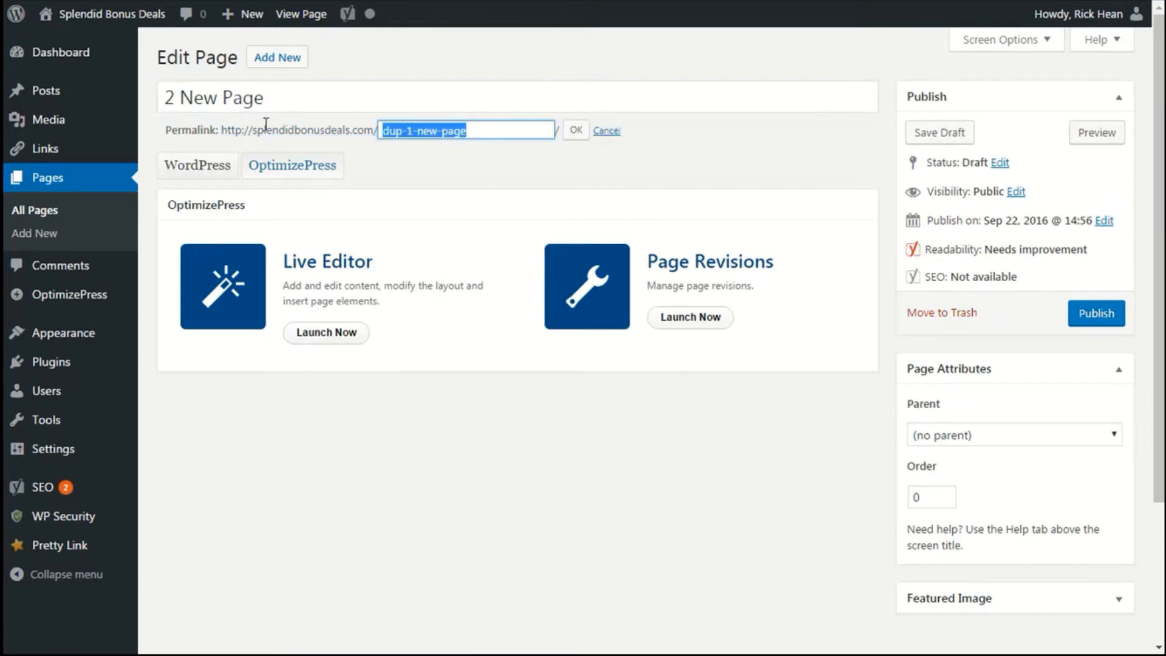
pyautogui.write('2-new-p')
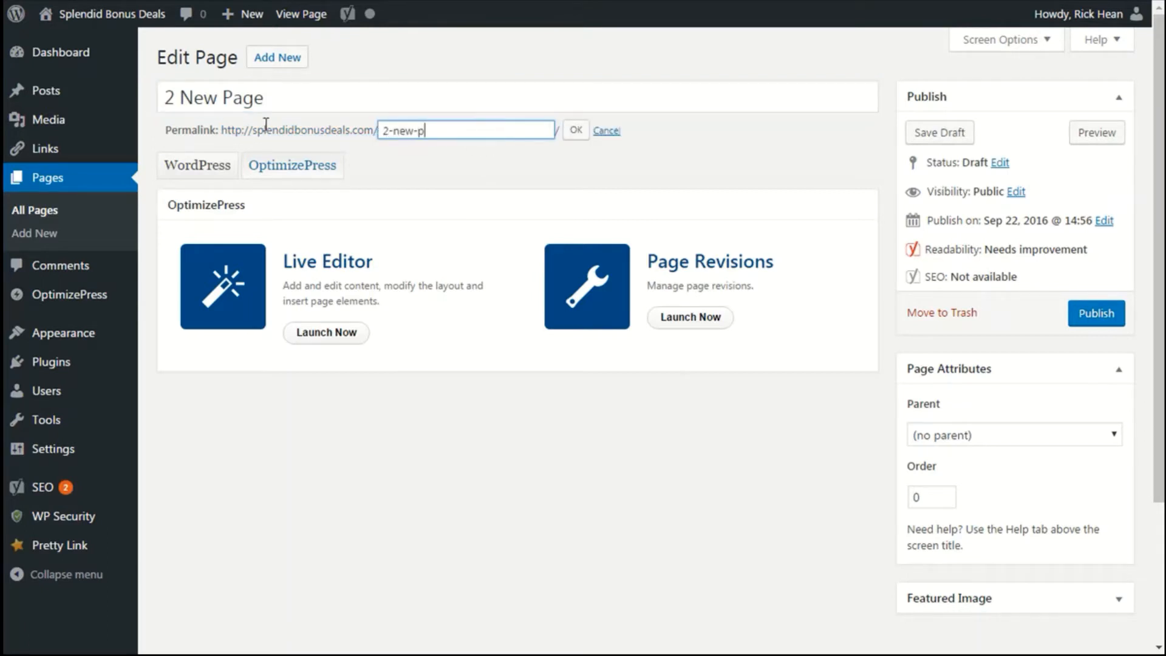
pyautogui.write('age')
pyautogui.click(576, 129)
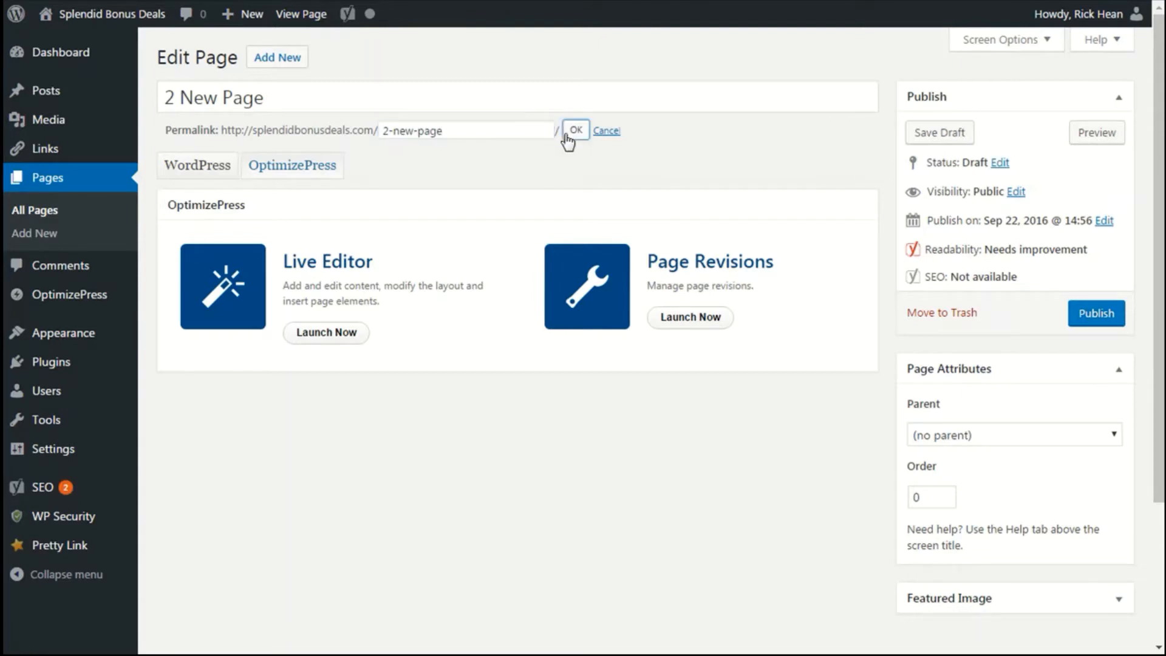
pyautogui.click(935, 135)
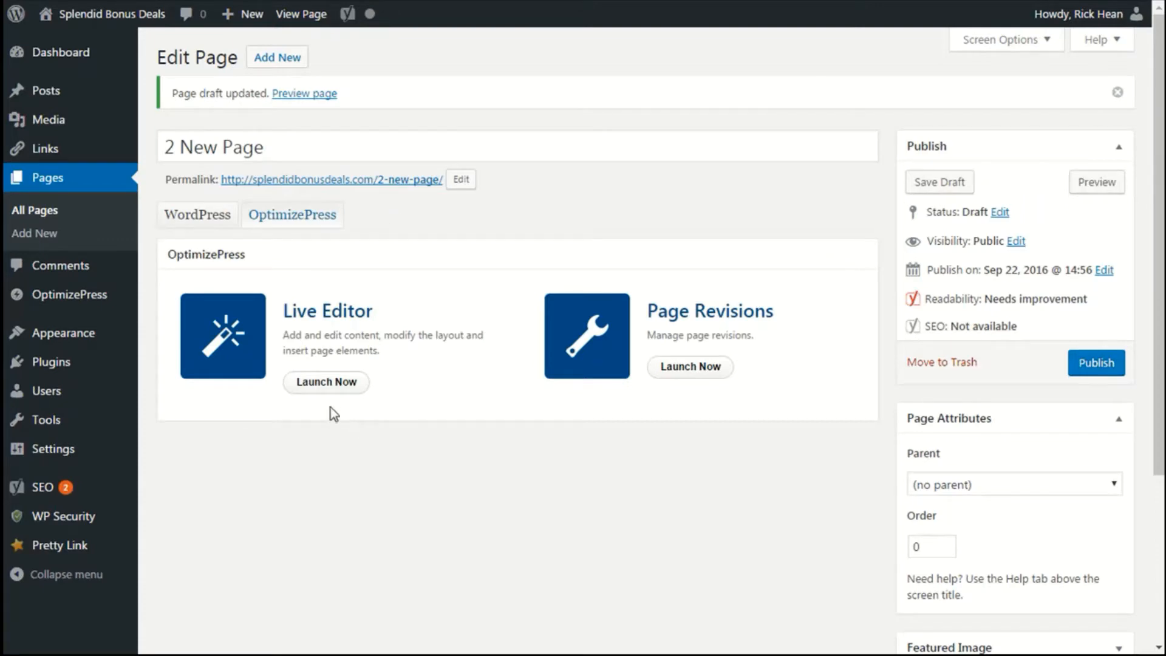
# Open 2 New Page in the LiveEditor to review it, then leave the editor.
pyautogui.click(328, 388)
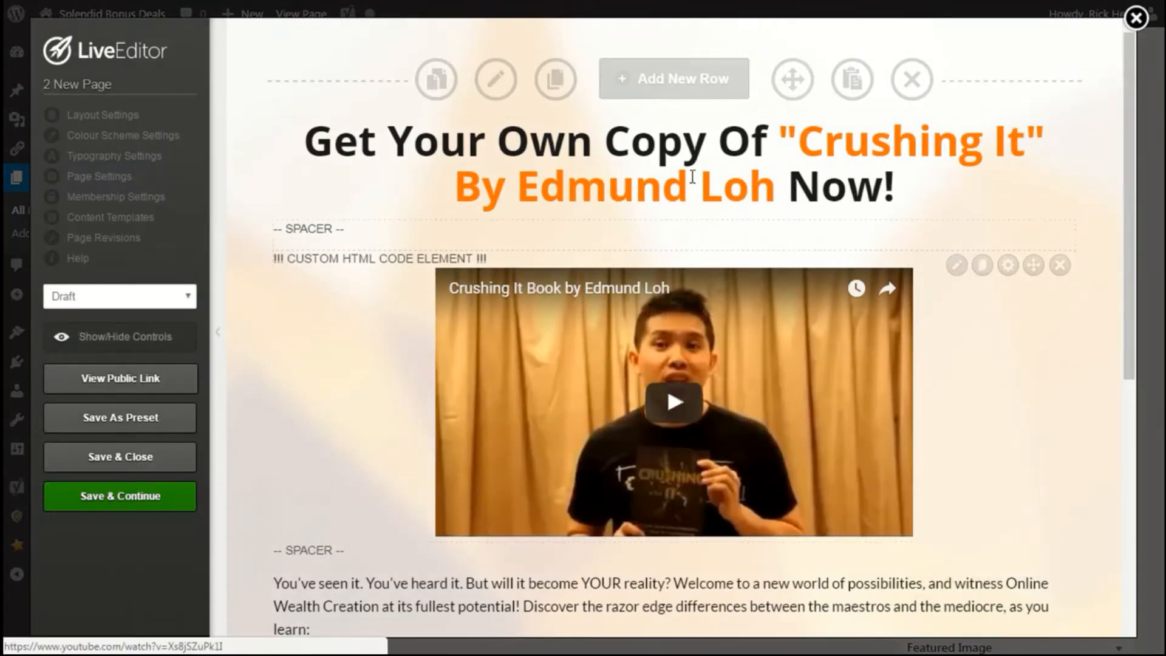
pyautogui.scroll(-5, 593, 403)
pyautogui.scroll(5, 593, 403)
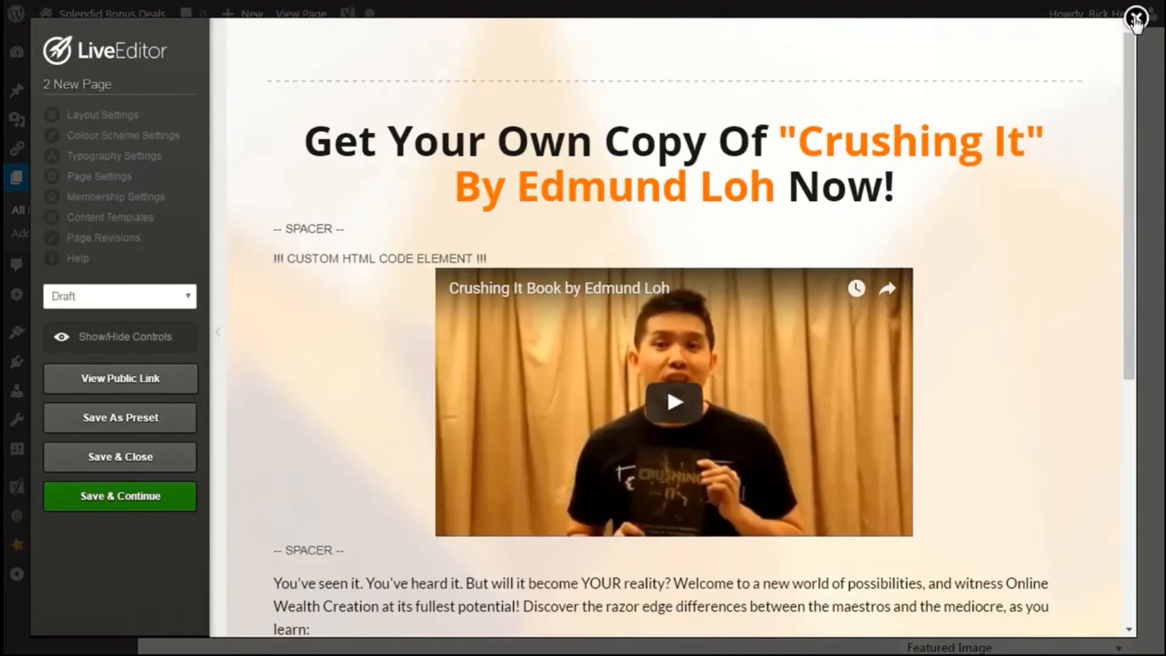
pyautogui.click(1135, 18)
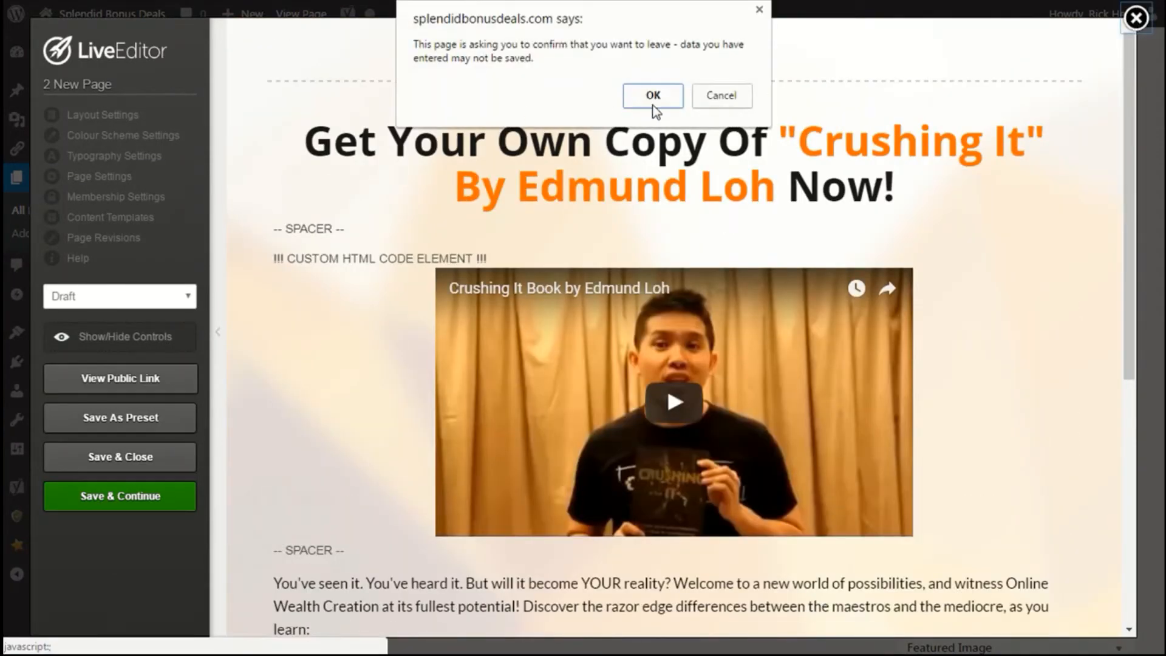
pyautogui.click(653, 105)
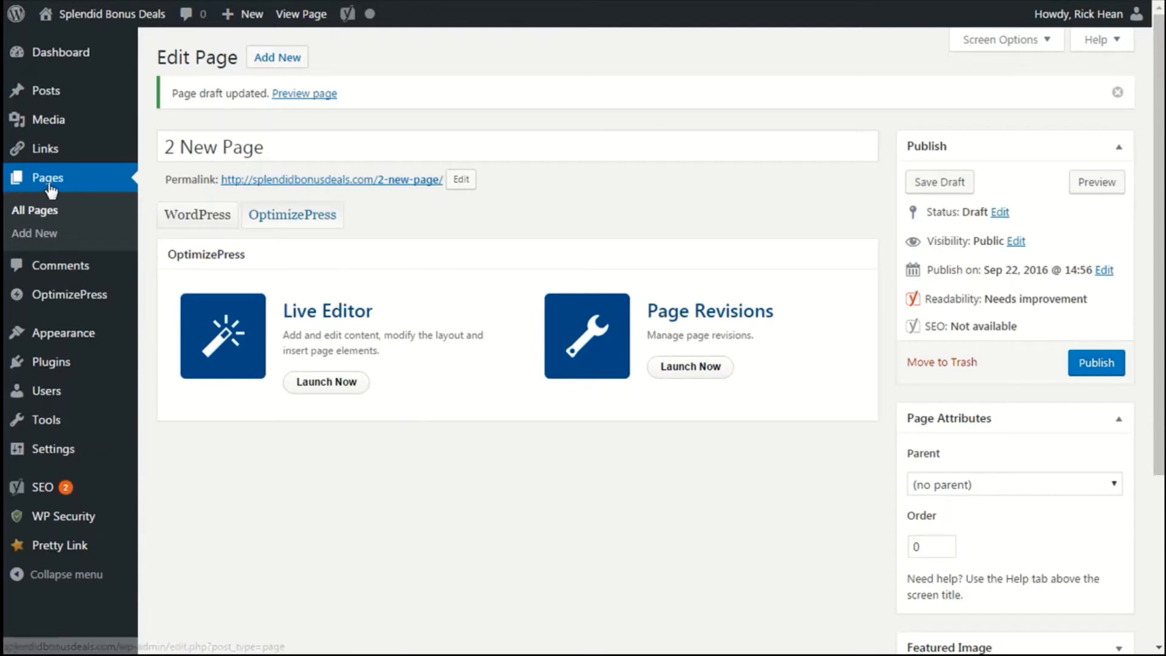
# Open 2 New Page in the LiveEditor and set its page thumbnail to the calendar image from the gallery.
pyautogui.click(48, 185)
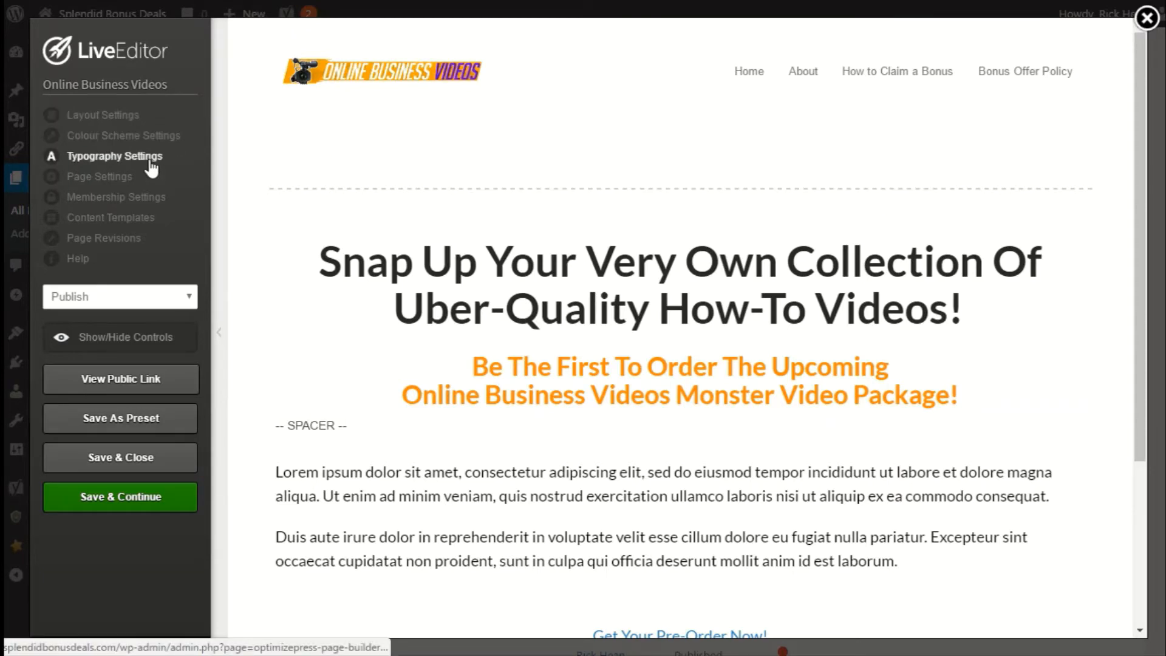
pyautogui.click(90, 121)
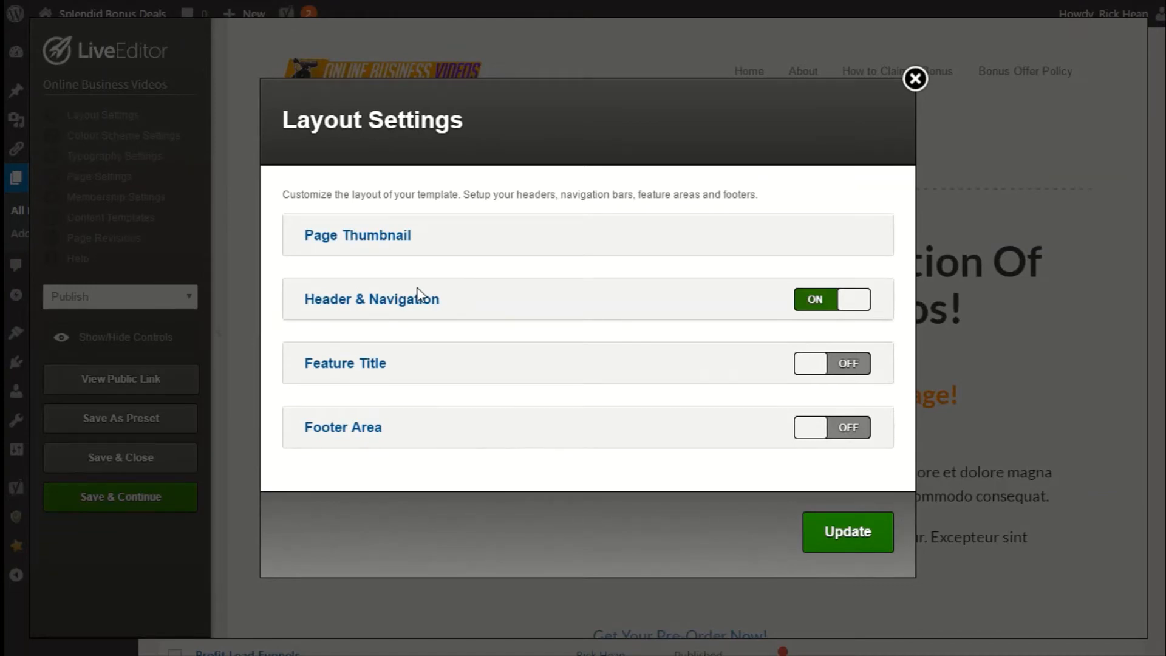
pyautogui.click(373, 236)
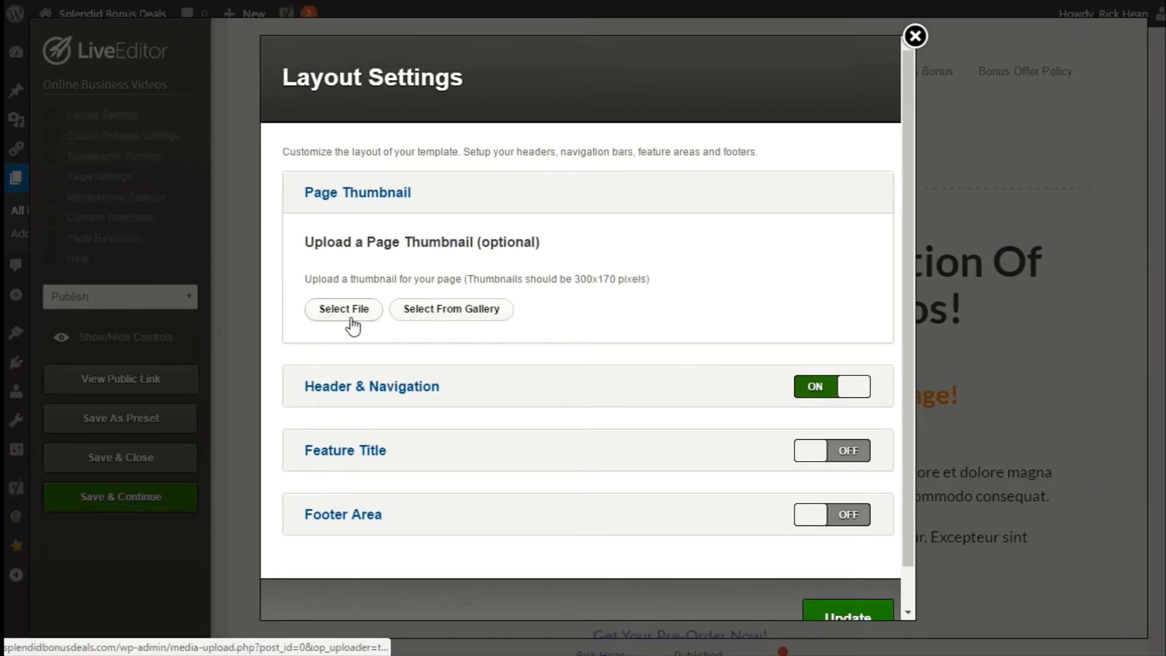
pyautogui.click(456, 326)
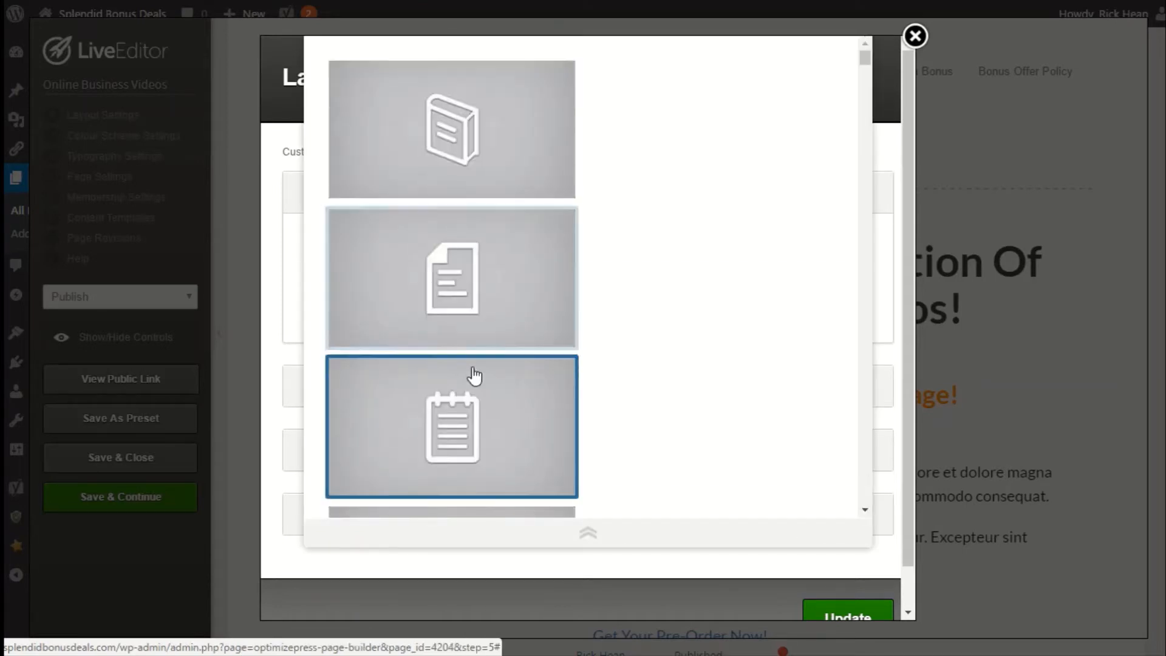
pyautogui.moveTo(868, 58); pyautogui.dragTo(856, 237)
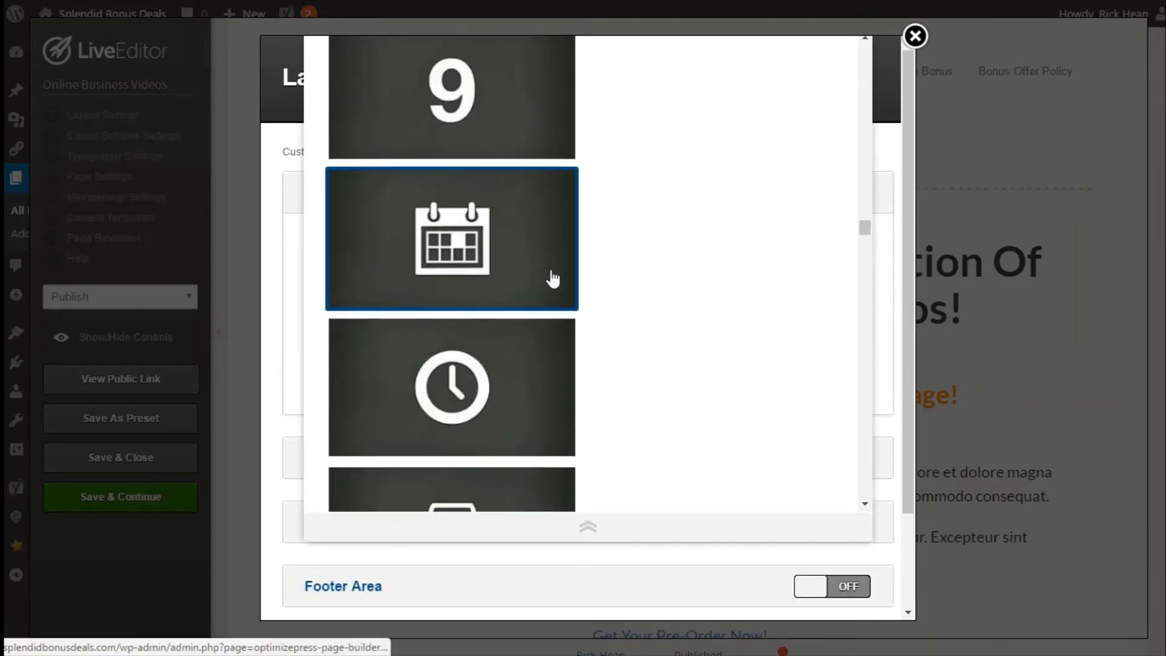
pyautogui.click(552, 278)
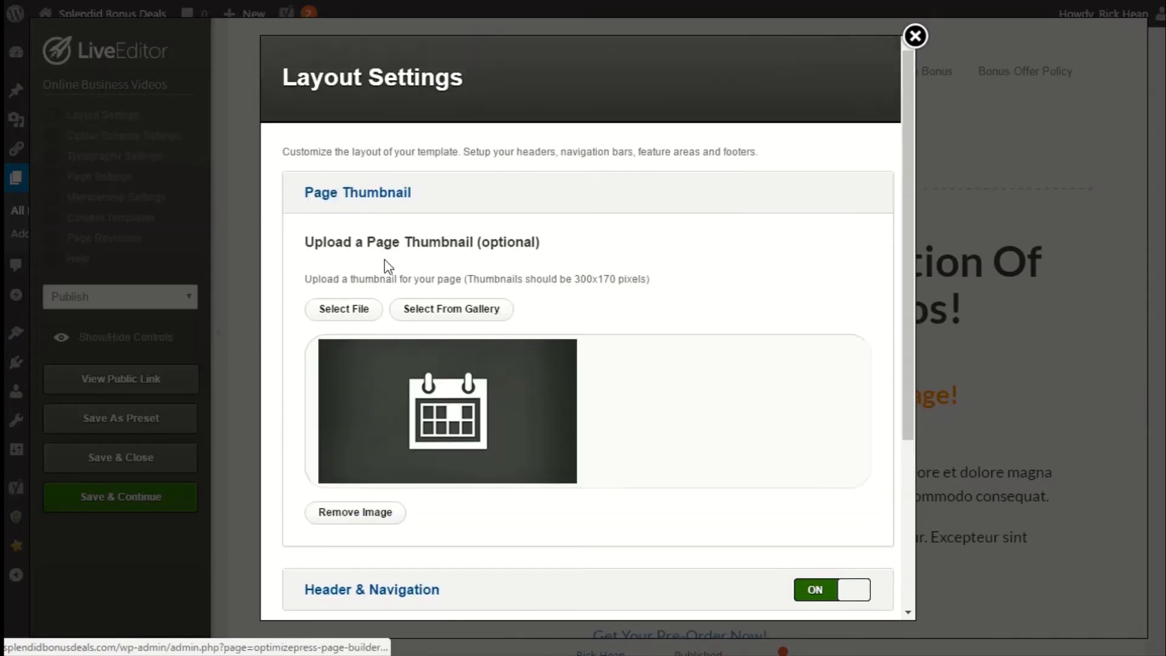
pyautogui.click(363, 198)
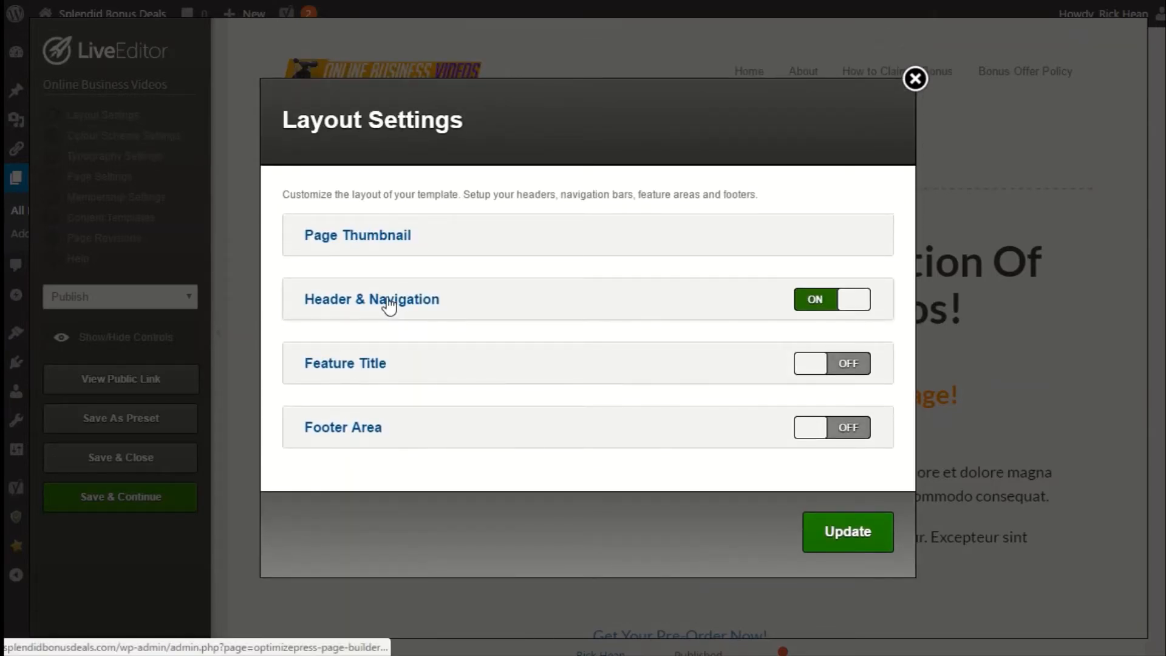
# Review the Header & Navigation layout settings, including the logo, header colour and the navigation bar alongside the logo.
pyautogui.click(389, 306)
pyautogui.scroll(-2, 492, 360)
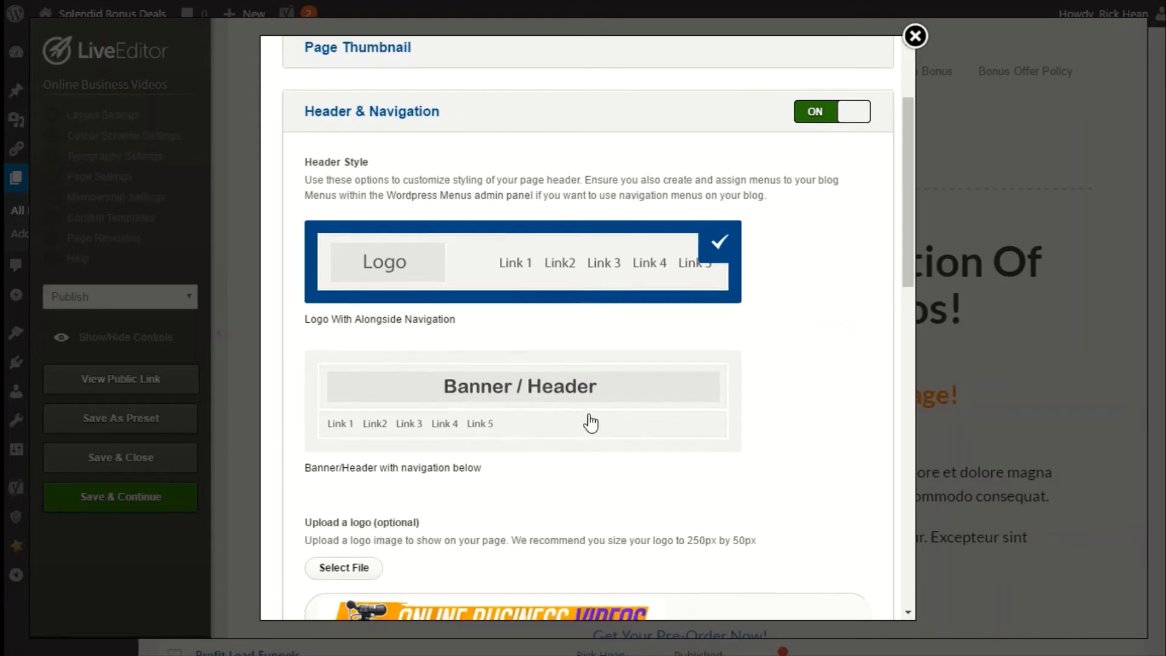
pyautogui.scroll(-2, 581, 419)
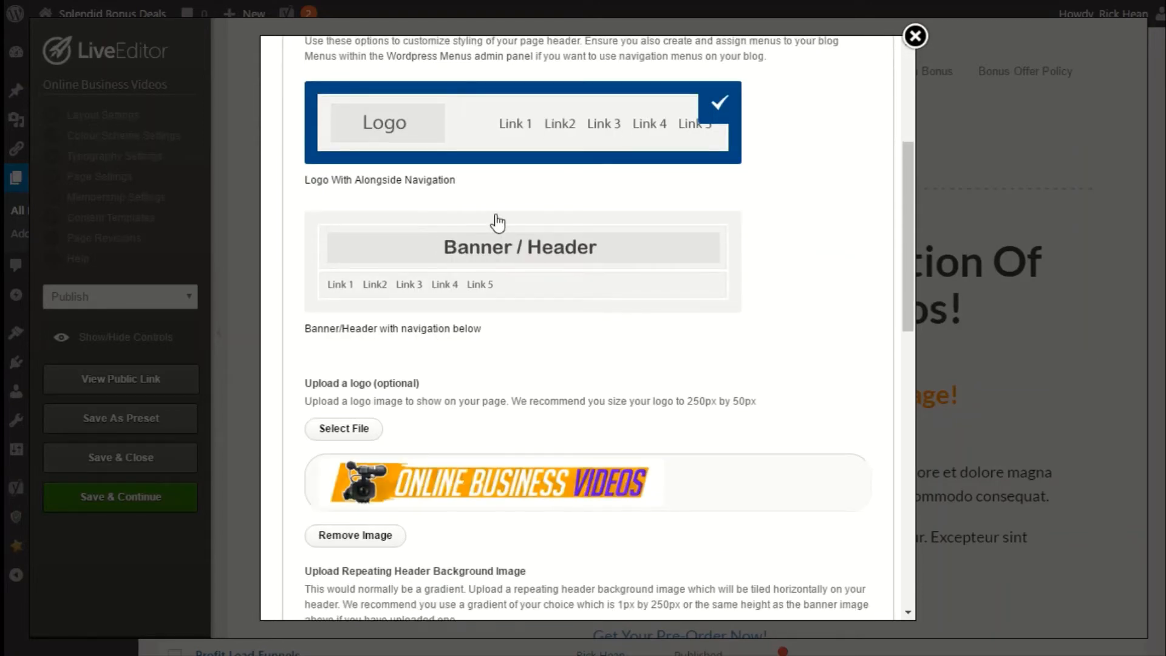
pyautogui.scroll(2, 498, 222)
pyautogui.scroll(-2, 425, 425)
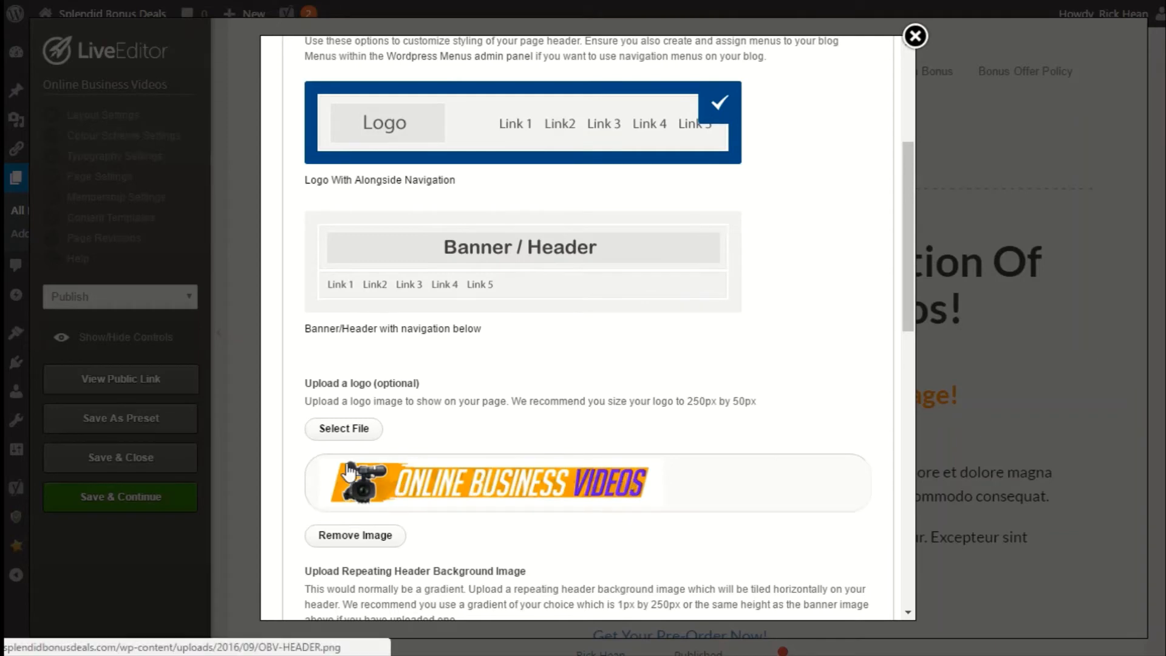
pyautogui.scroll(-4, 347, 471)
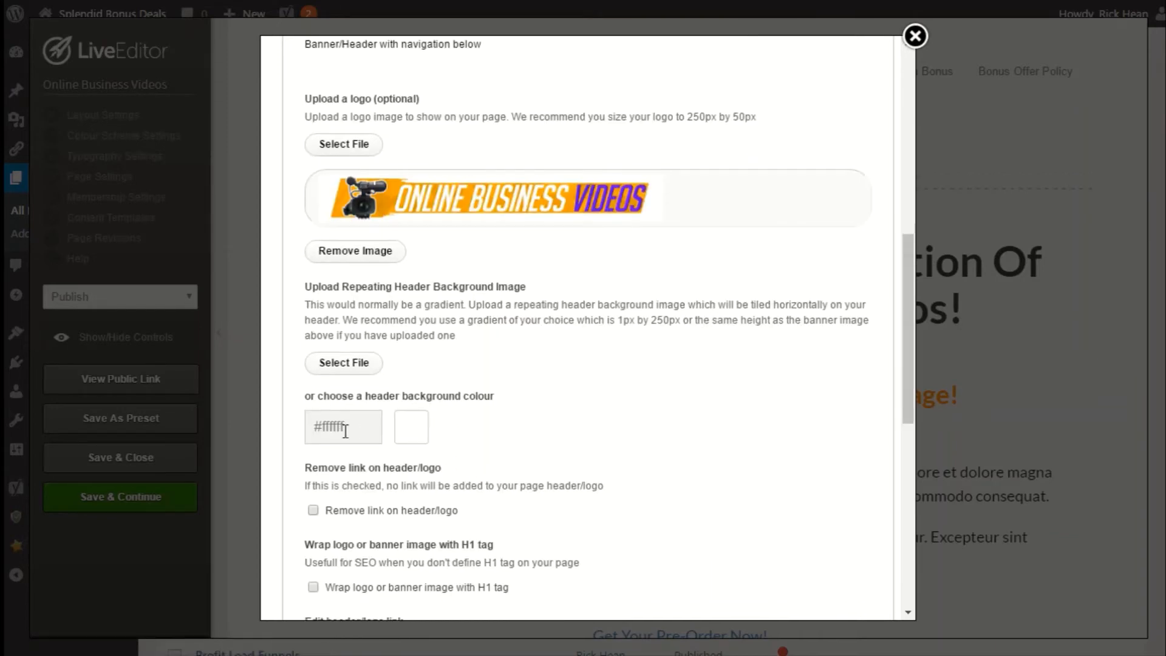
pyautogui.click(344, 431)
pyautogui.scroll(-3, 425, 435)
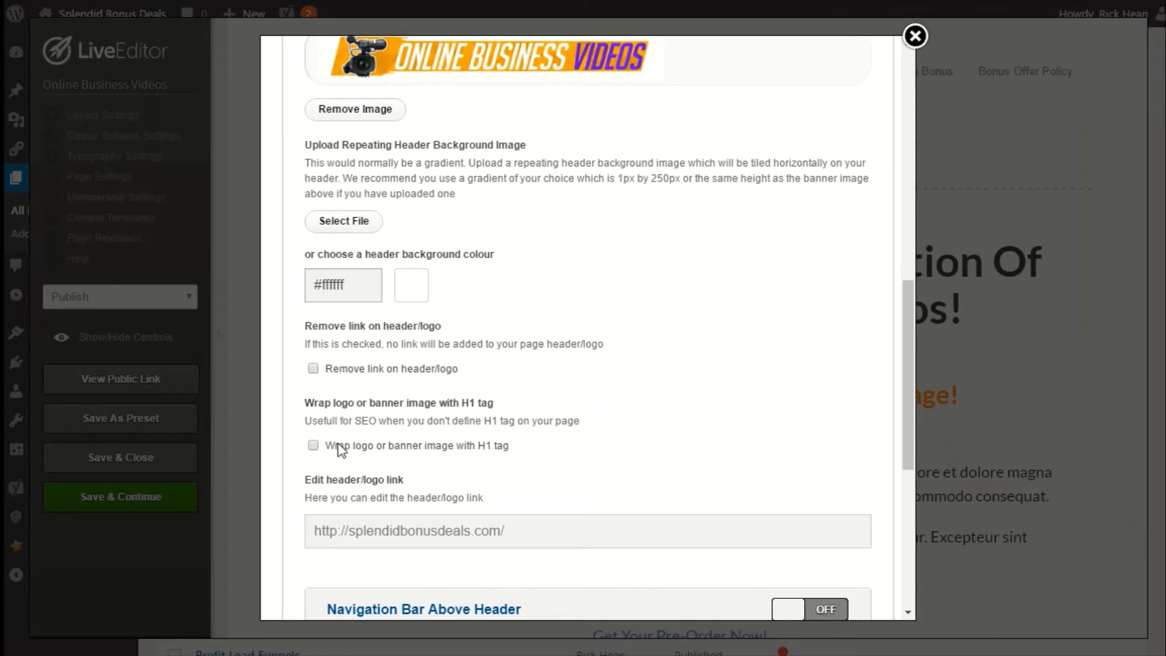
pyautogui.scroll(-3, 312, 460)
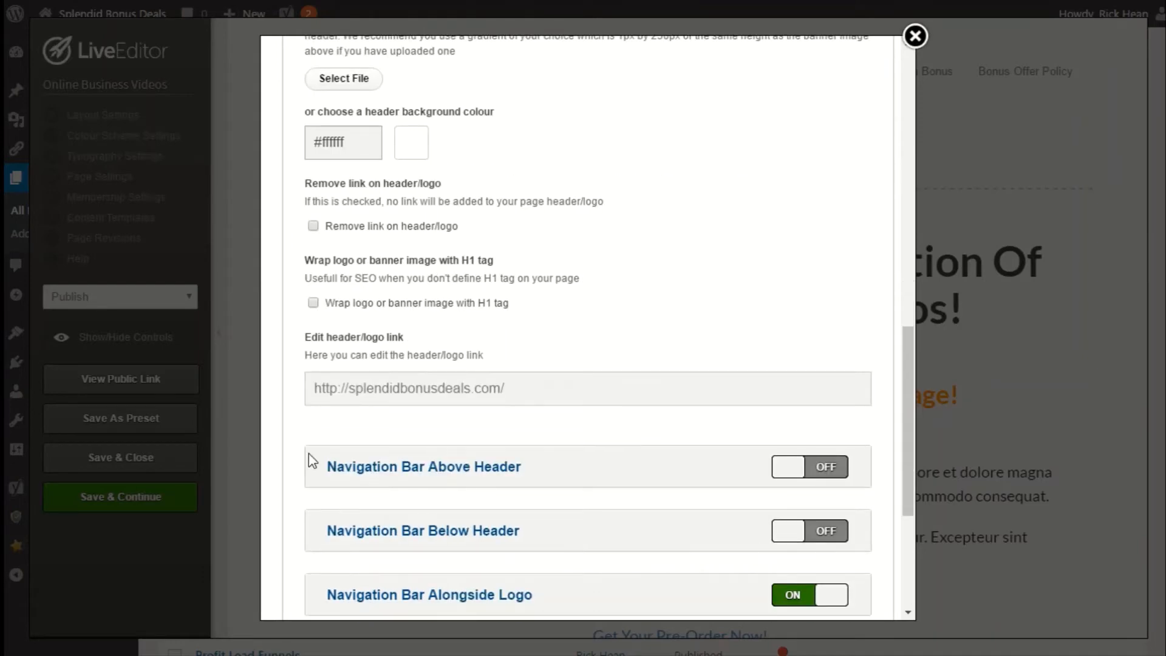
pyautogui.scroll(-3, 464, 413)
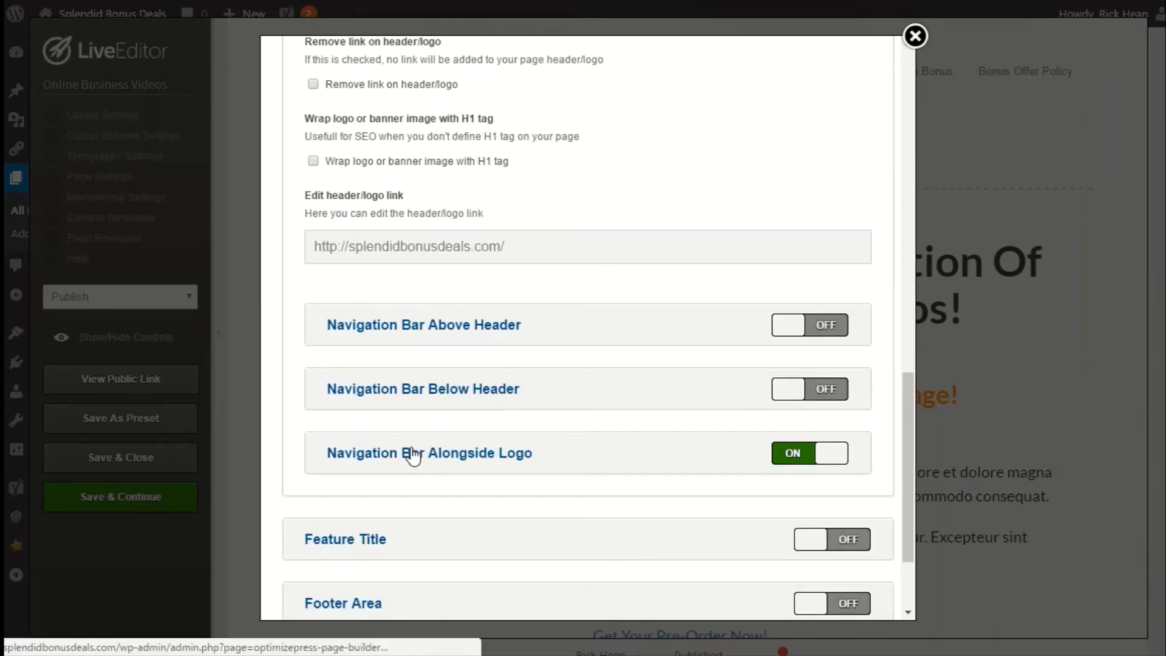
pyautogui.click(413, 455)
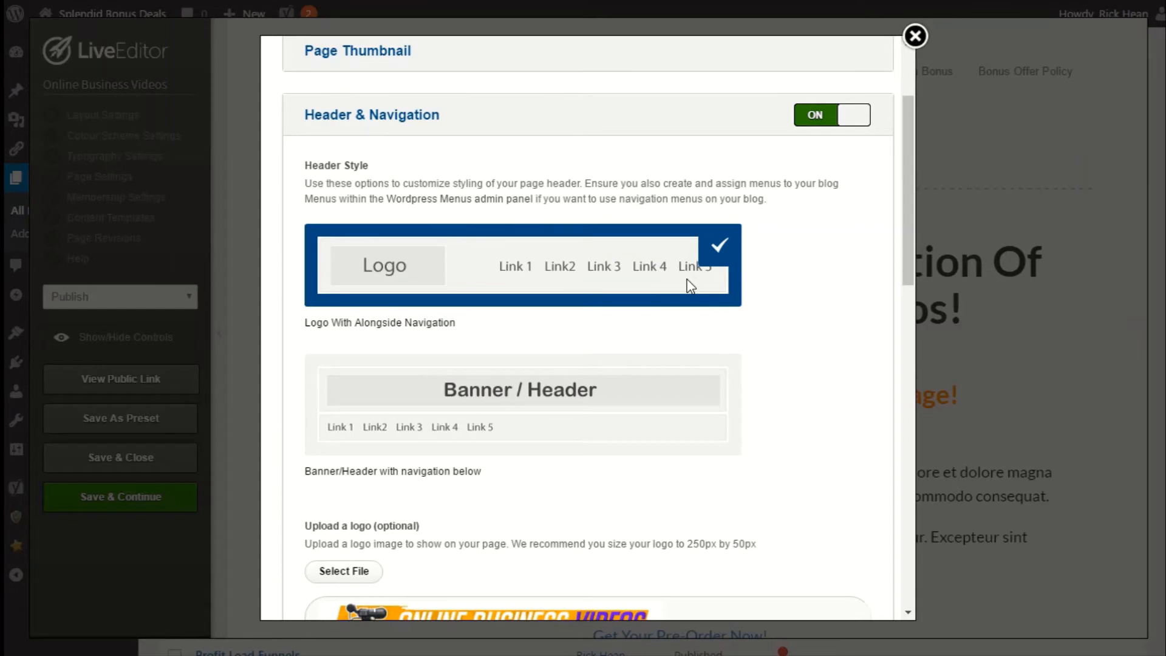
pyautogui.scroll(-10, 643, 298)
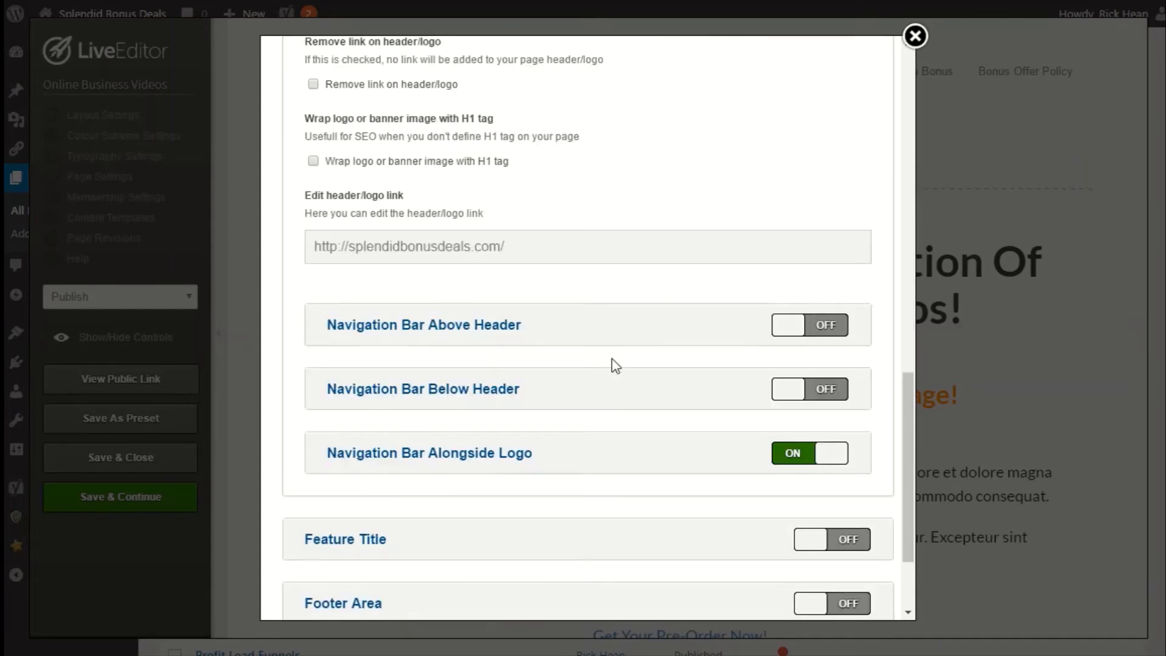
pyautogui.click(372, 461)
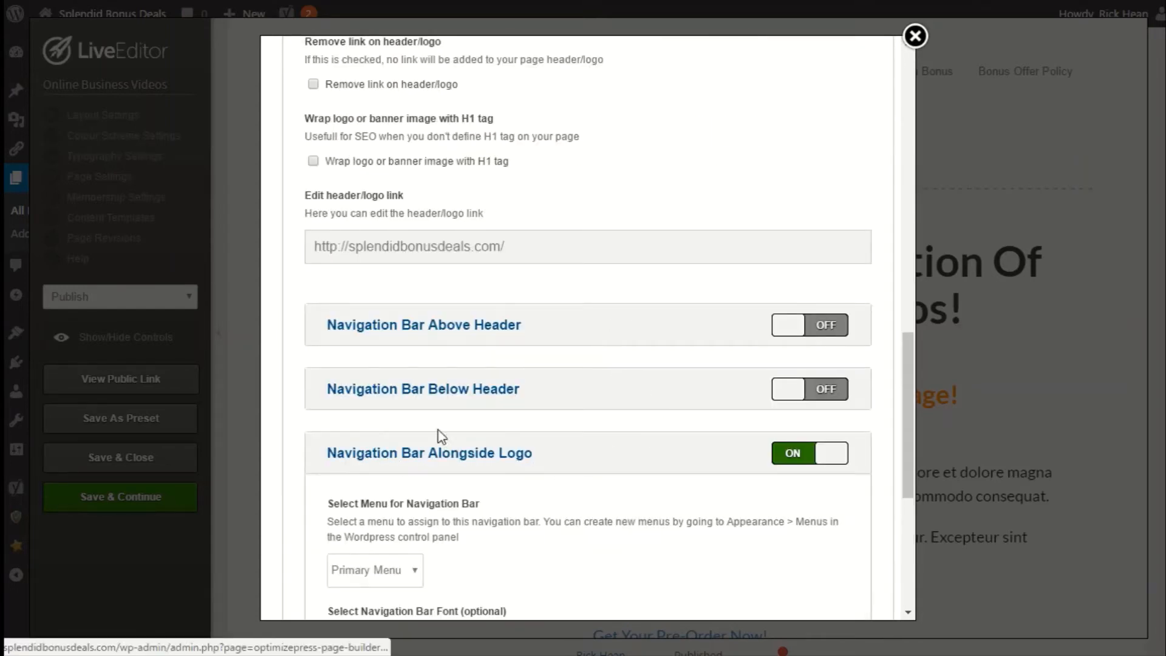
pyautogui.scroll(-1, 440, 435)
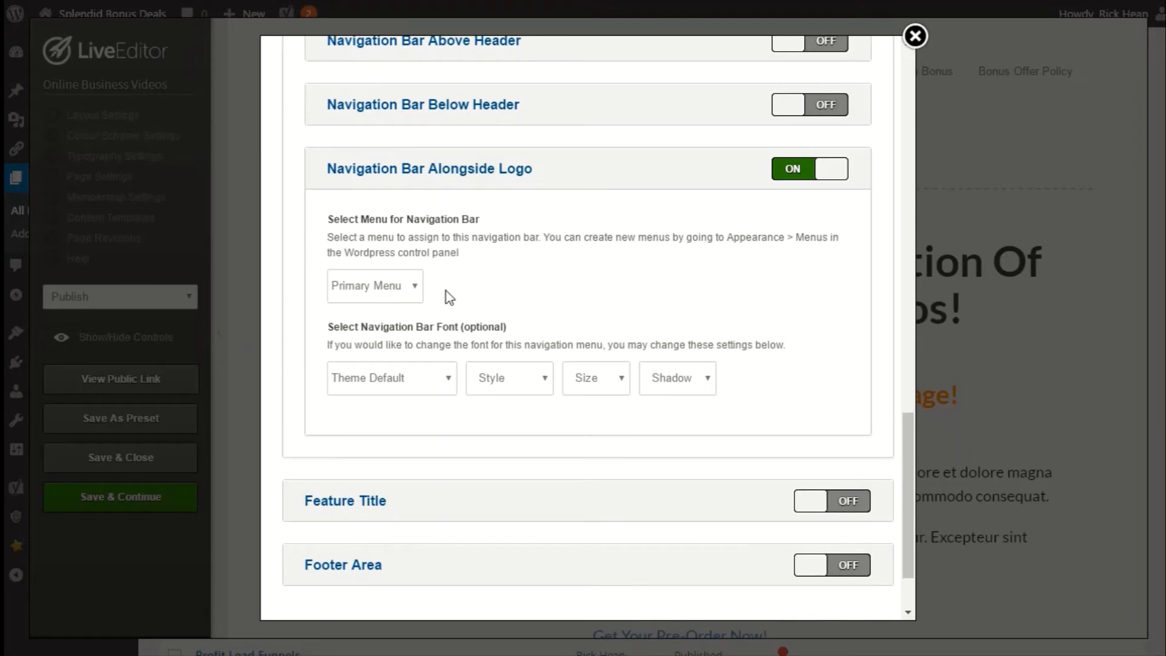
pyautogui.click(396, 288)
pyautogui.click(367, 353)
pyautogui.scroll(7, 331, 373)
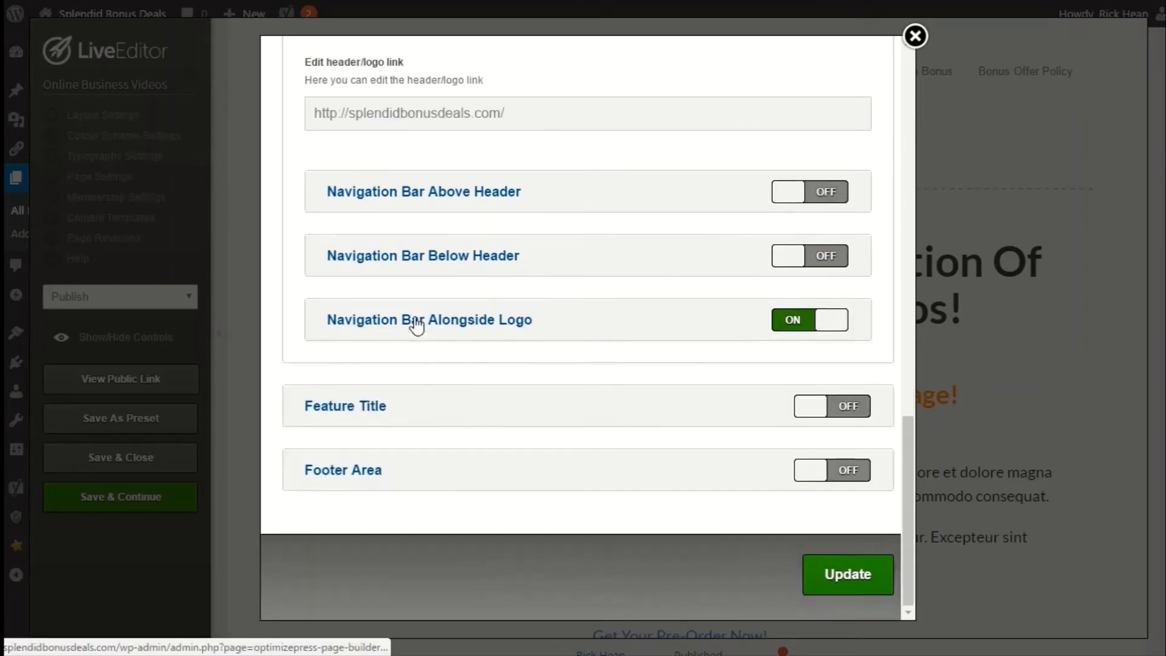
pyautogui.scroll(9, 407, 249)
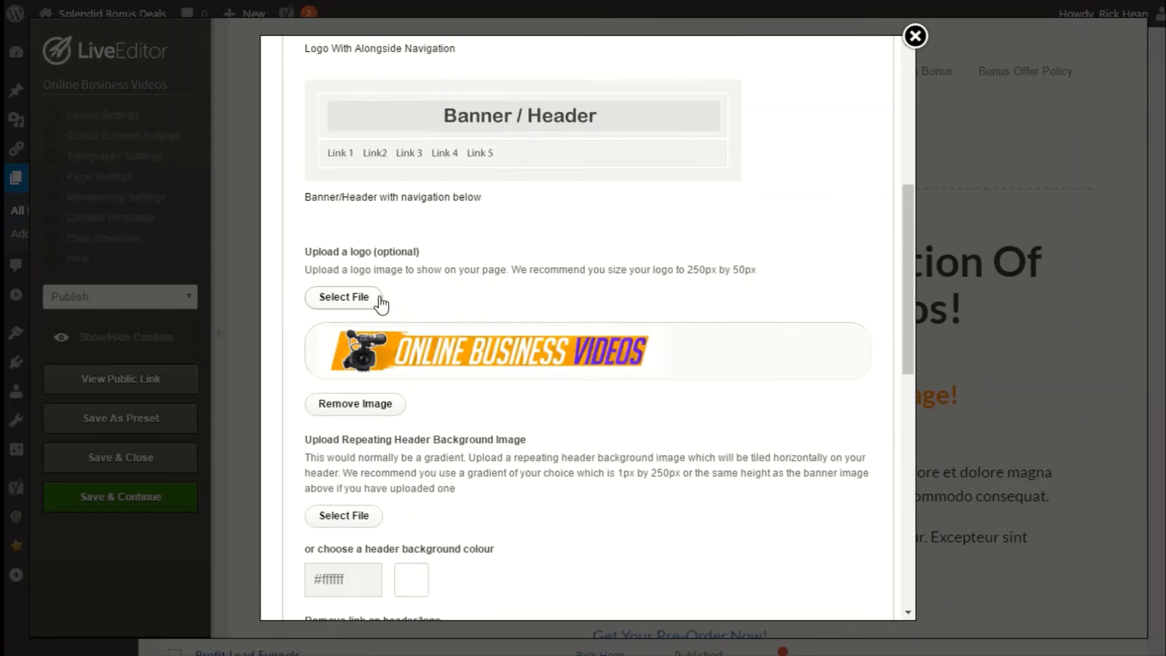
pyautogui.scroll(5, 396, 265)
pyautogui.click(373, 255)
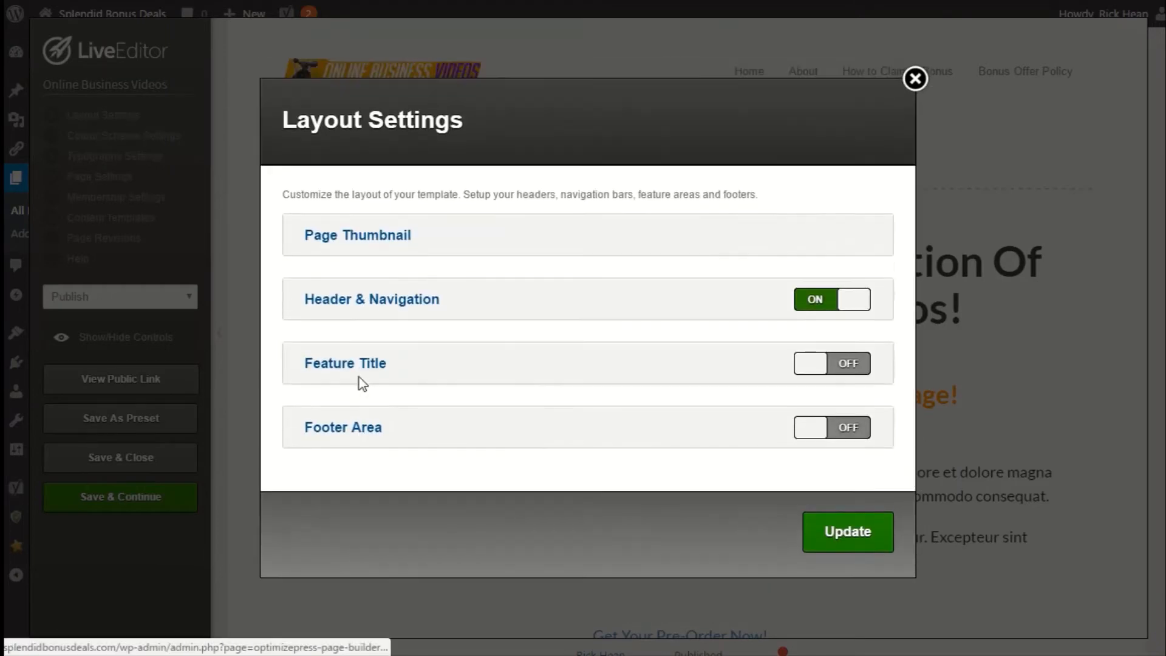
# Review the Feature Title and Footer Area options, then apply the updated layout settings.
pyautogui.click(357, 366)
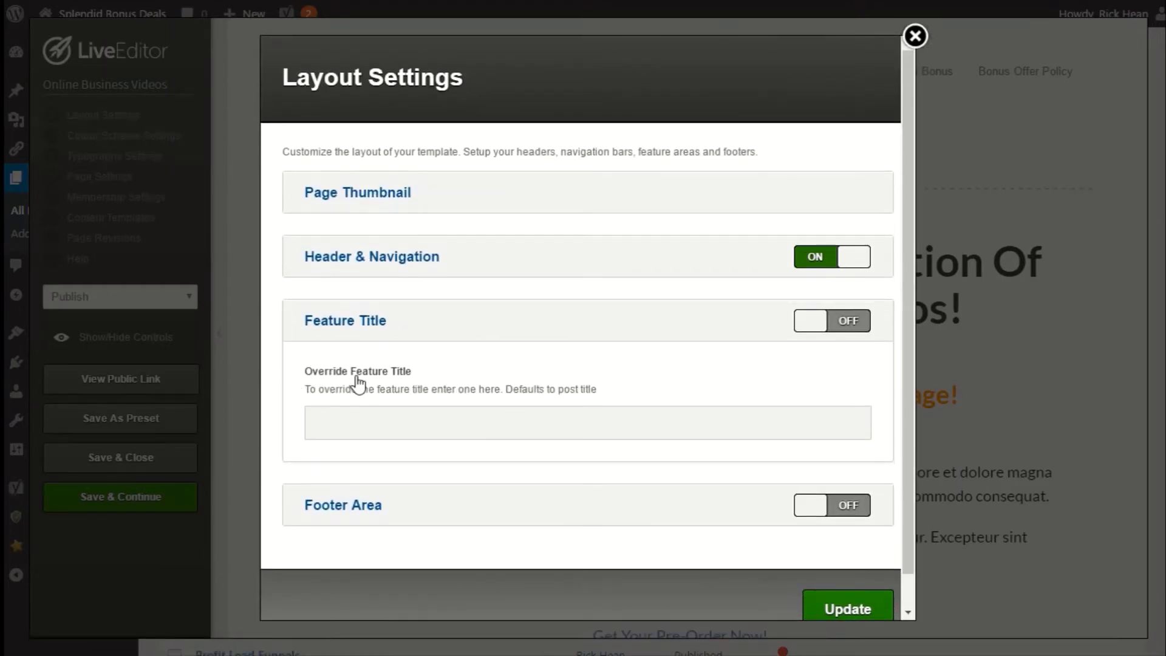
pyautogui.click(331, 333)
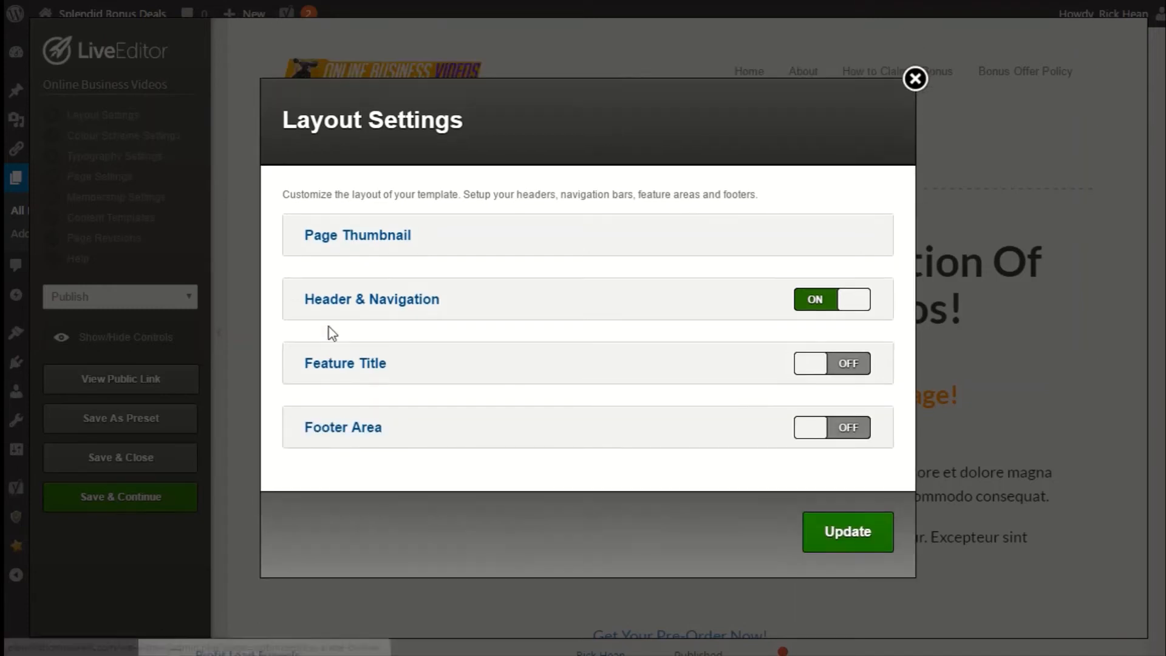
pyautogui.click(355, 432)
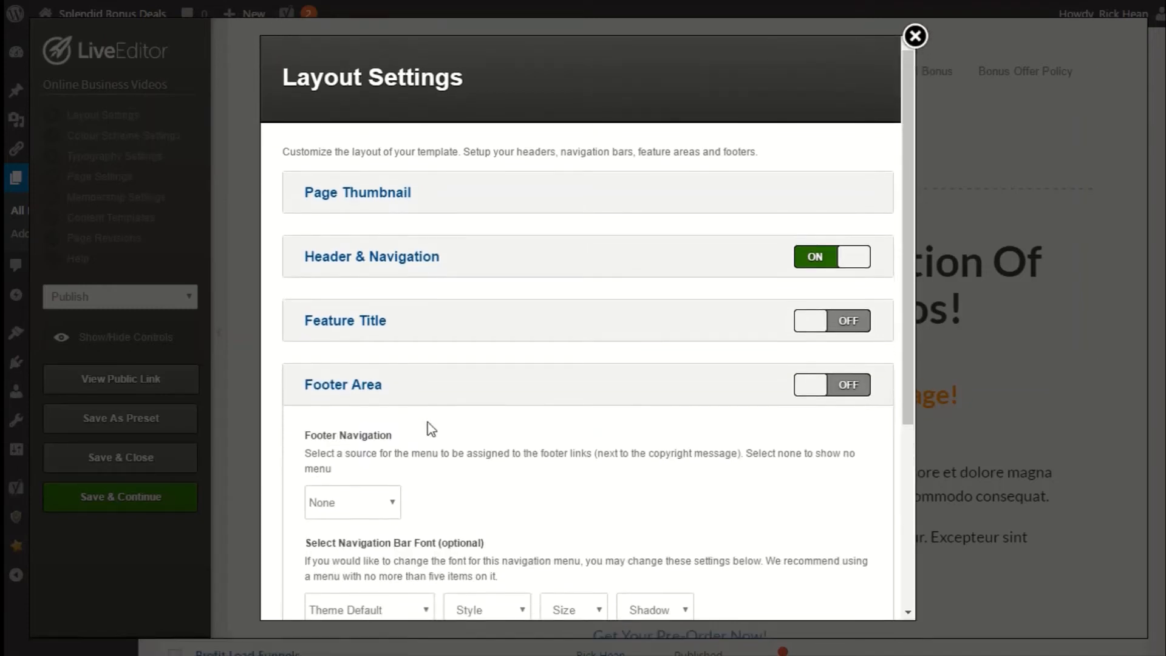
pyautogui.scroll(-2, 685, 416)
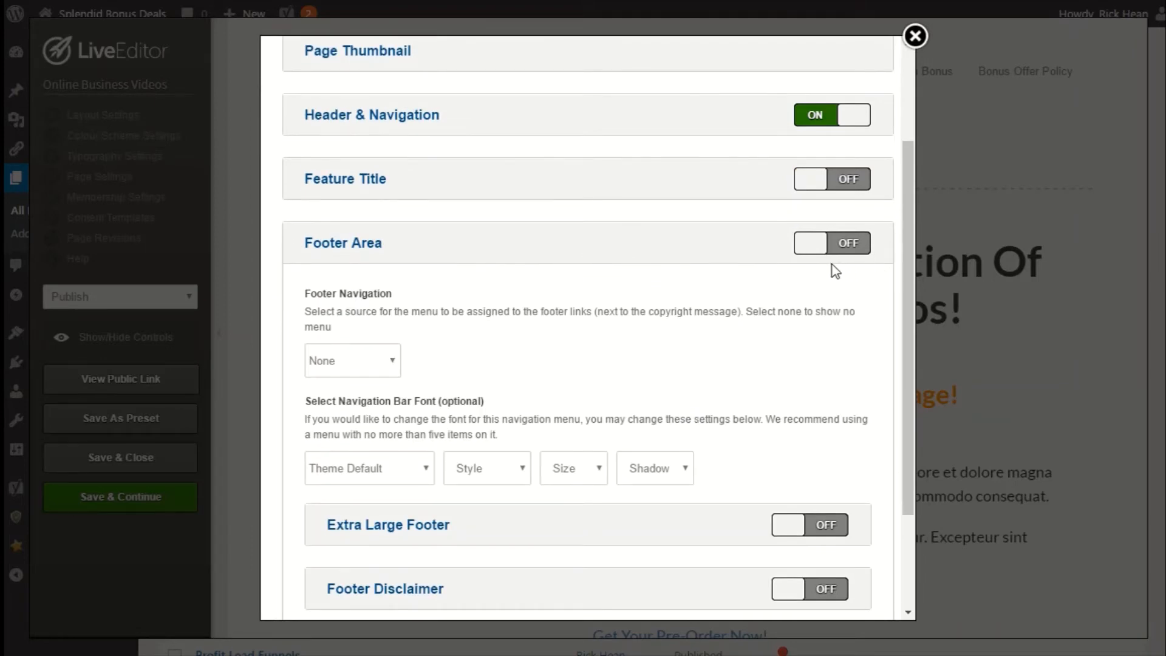
pyautogui.click(337, 362)
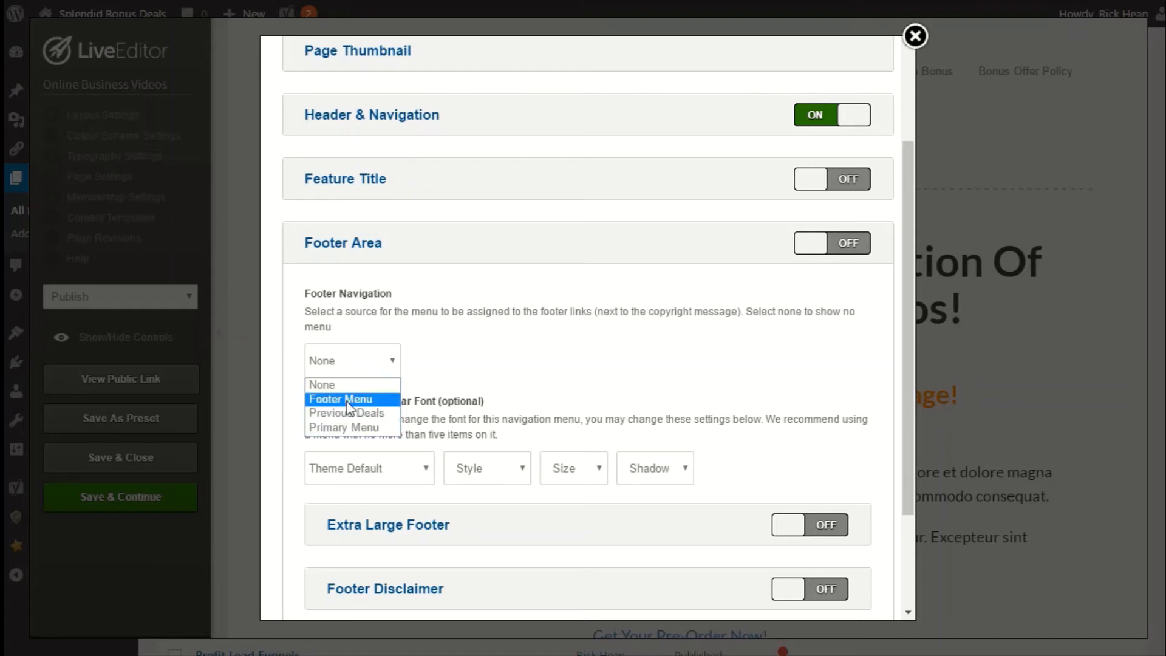
pyautogui.click(337, 372)
pyautogui.scroll(-3, 462, 273)
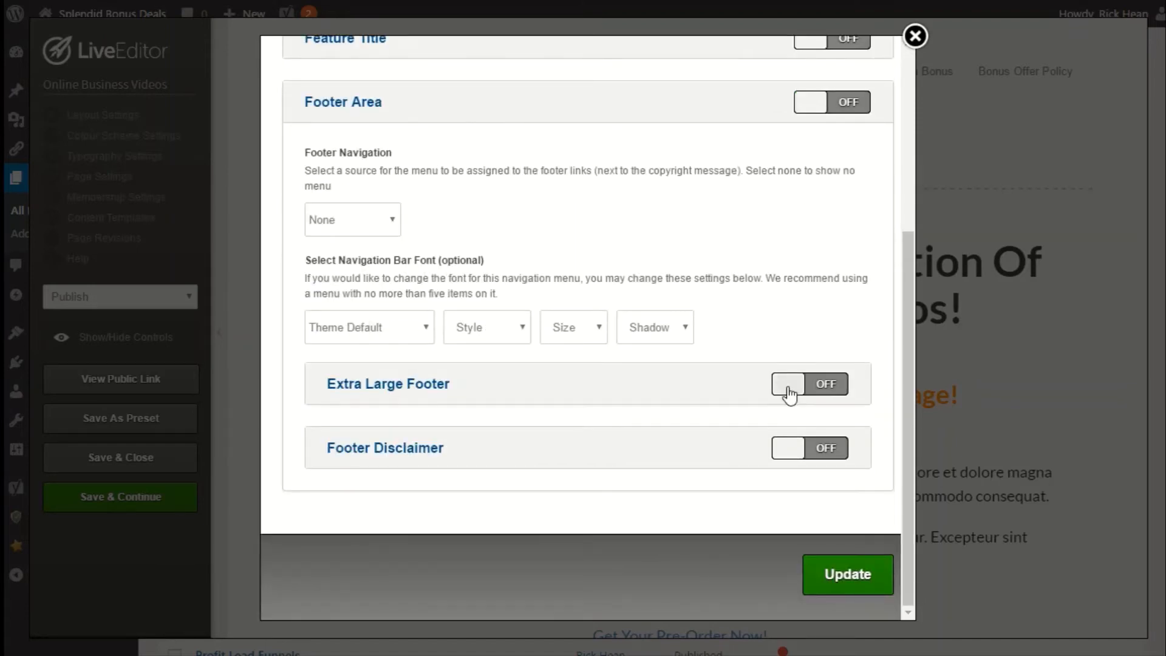
pyautogui.click(405, 388)
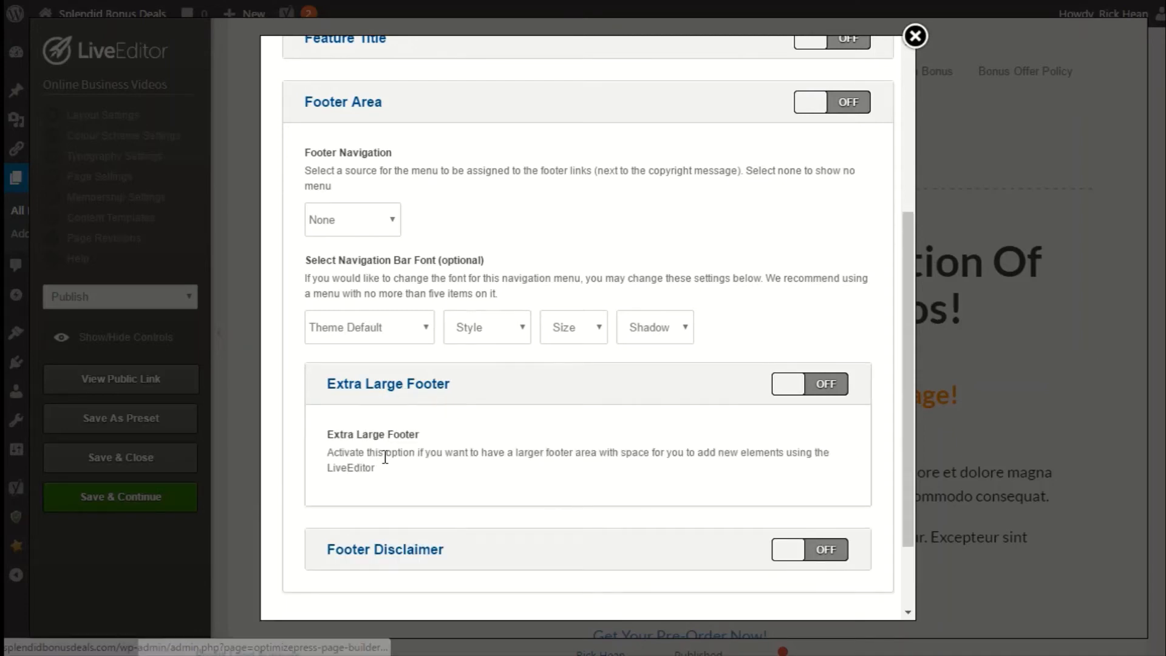
pyautogui.click(411, 386)
pyautogui.click(383, 452)
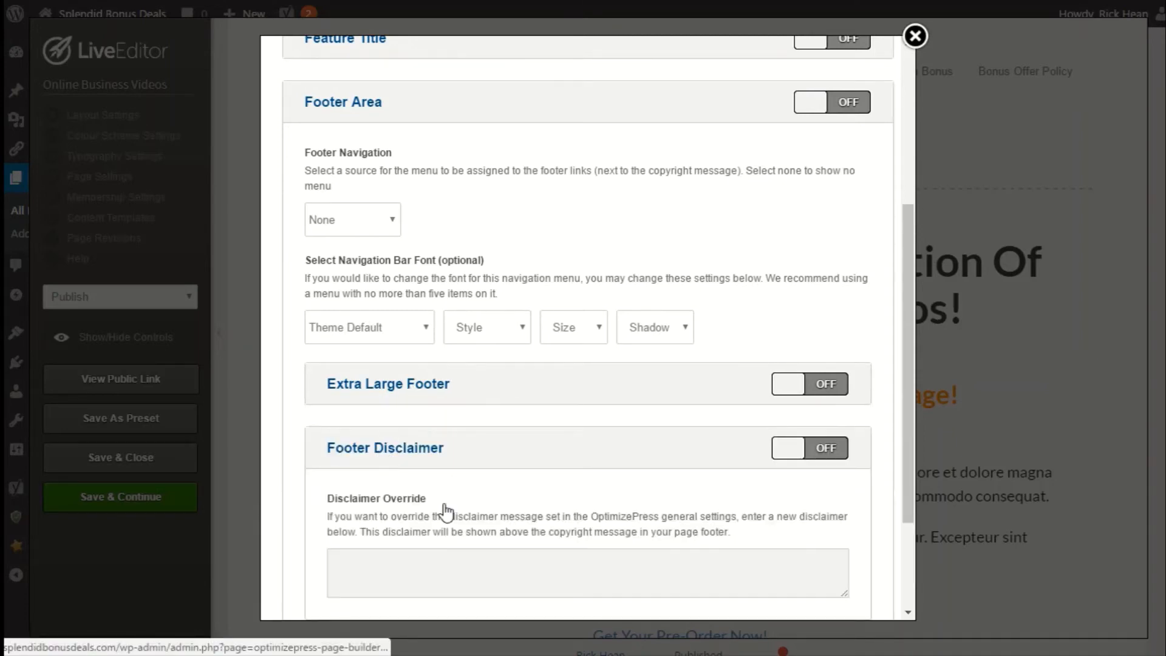
pyautogui.click(378, 457)
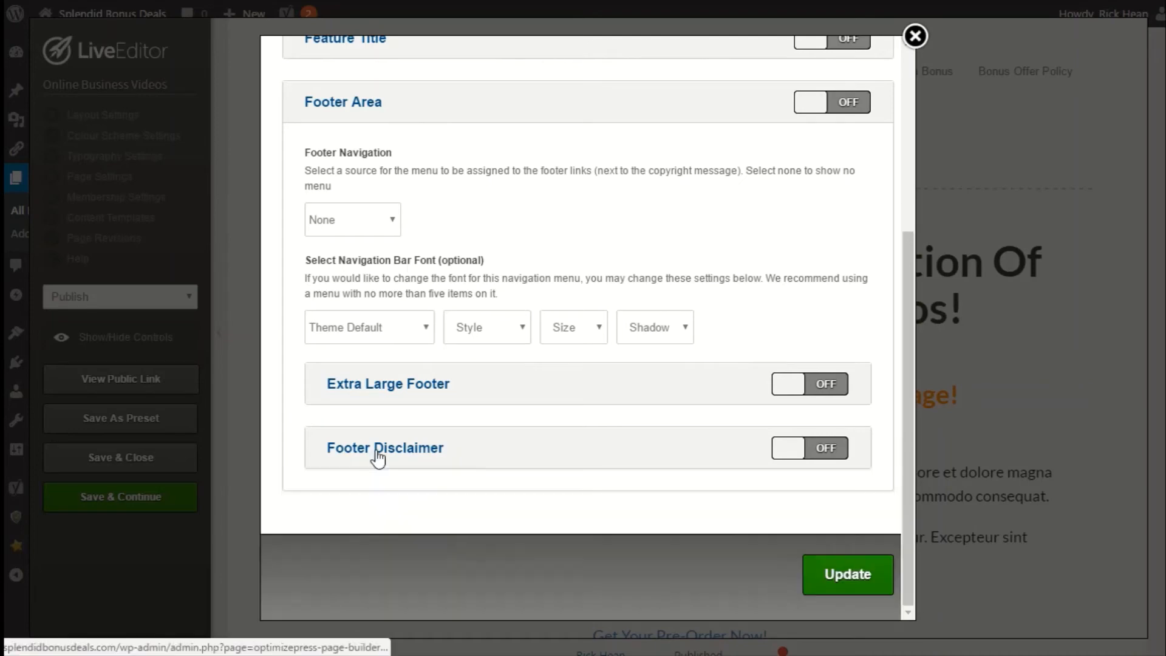
pyautogui.click(843, 578)
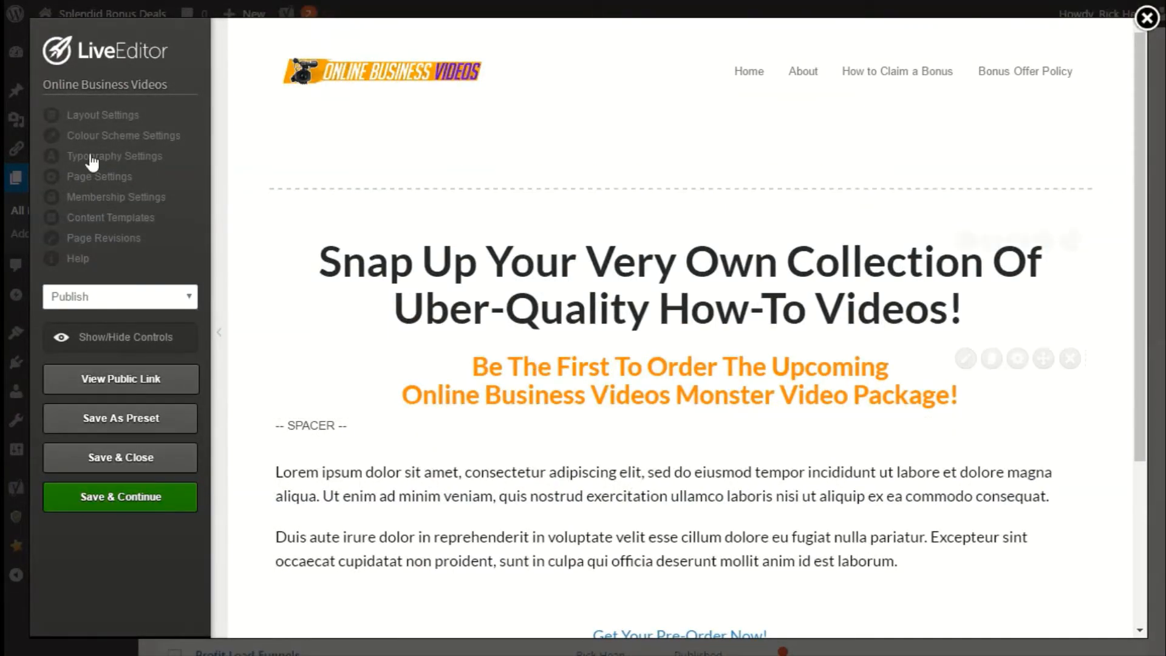
# Open the colour scheme's Overall Page Colour Options and set the page hyperlink colour to #ff06d6.
pyautogui.click(97, 138)
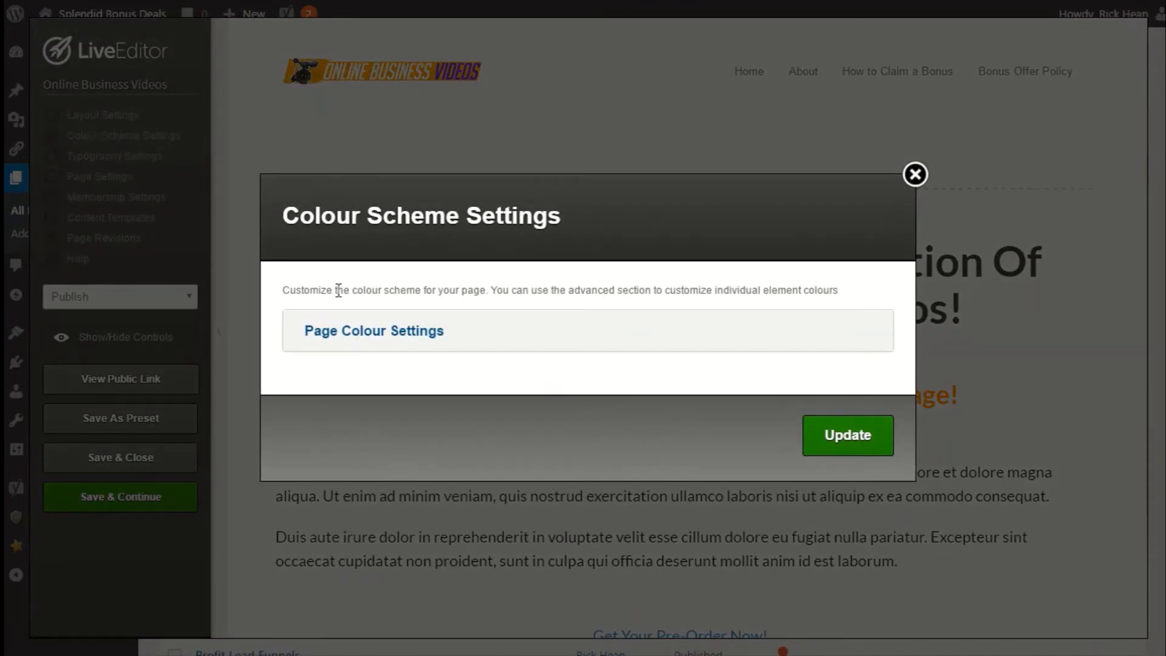
pyautogui.click(383, 336)
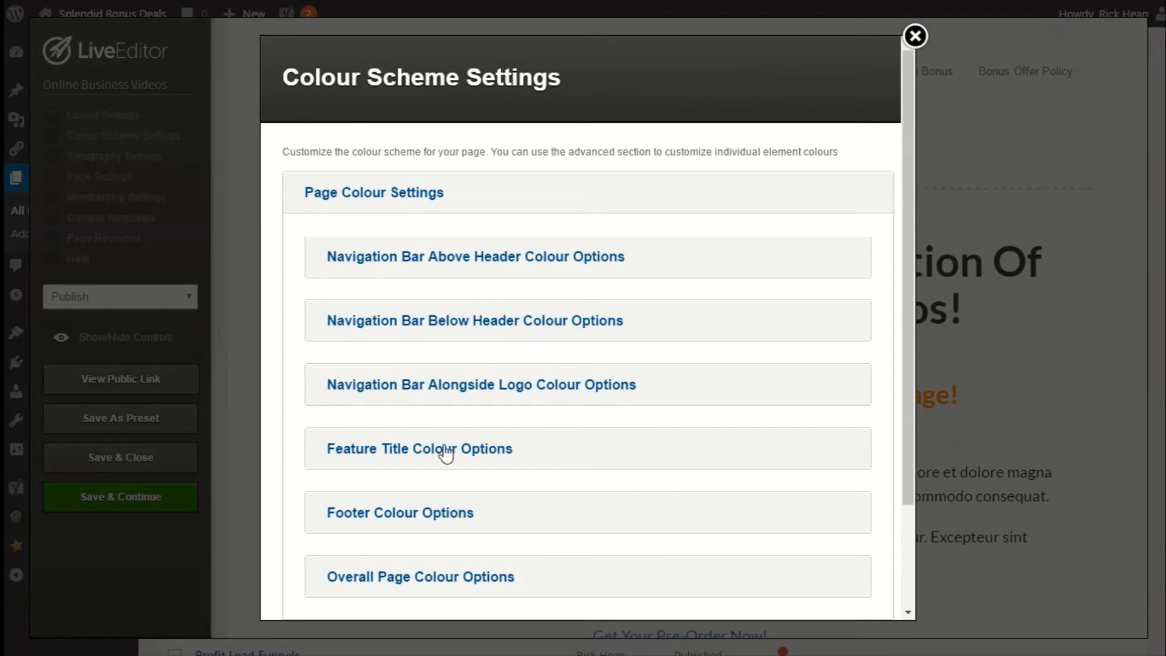
pyautogui.scroll(-2, 442, 406)
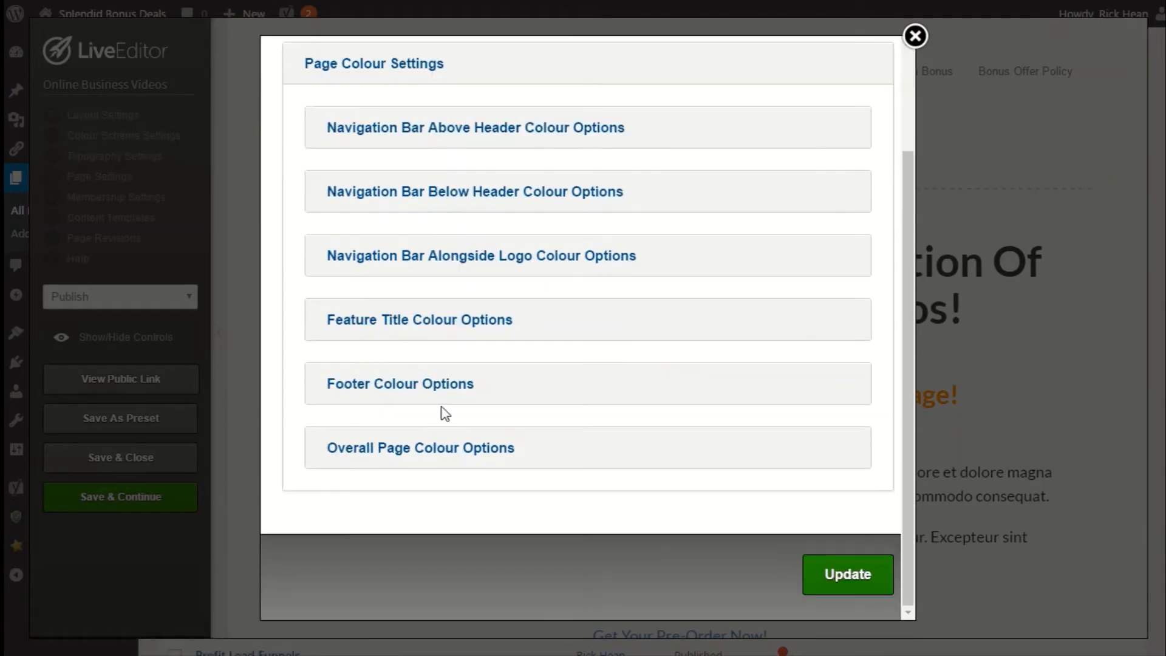
pyautogui.click(424, 458)
pyautogui.scroll(-2, 419, 432)
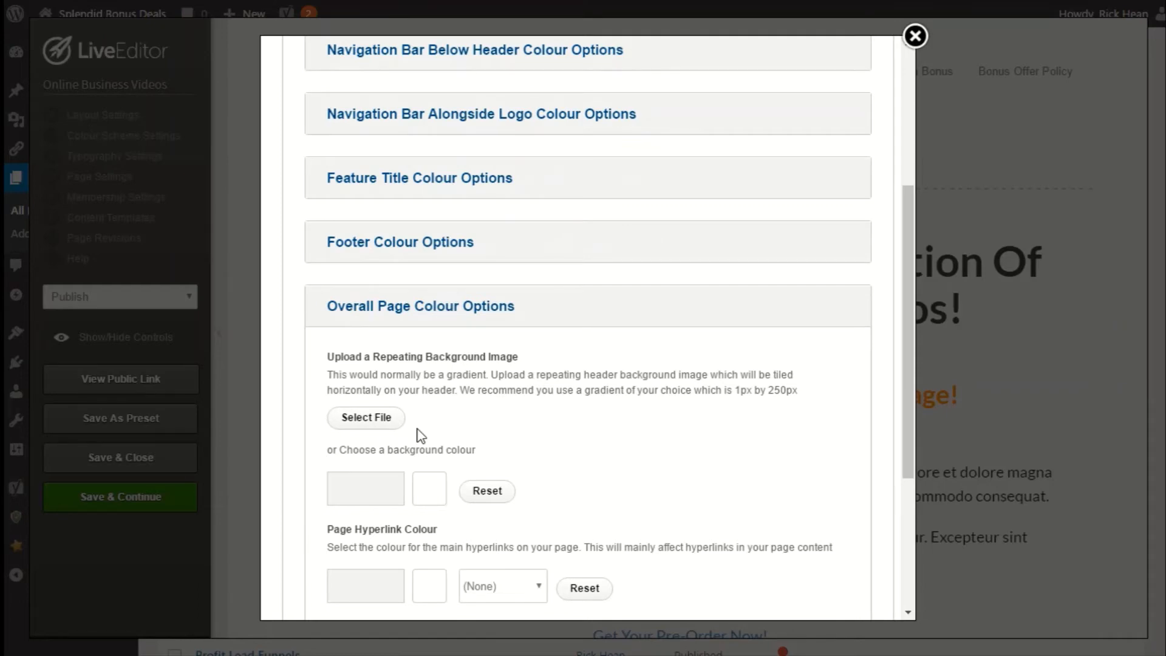
pyautogui.scroll(2, 419, 435)
pyautogui.scroll(-2, 419, 435)
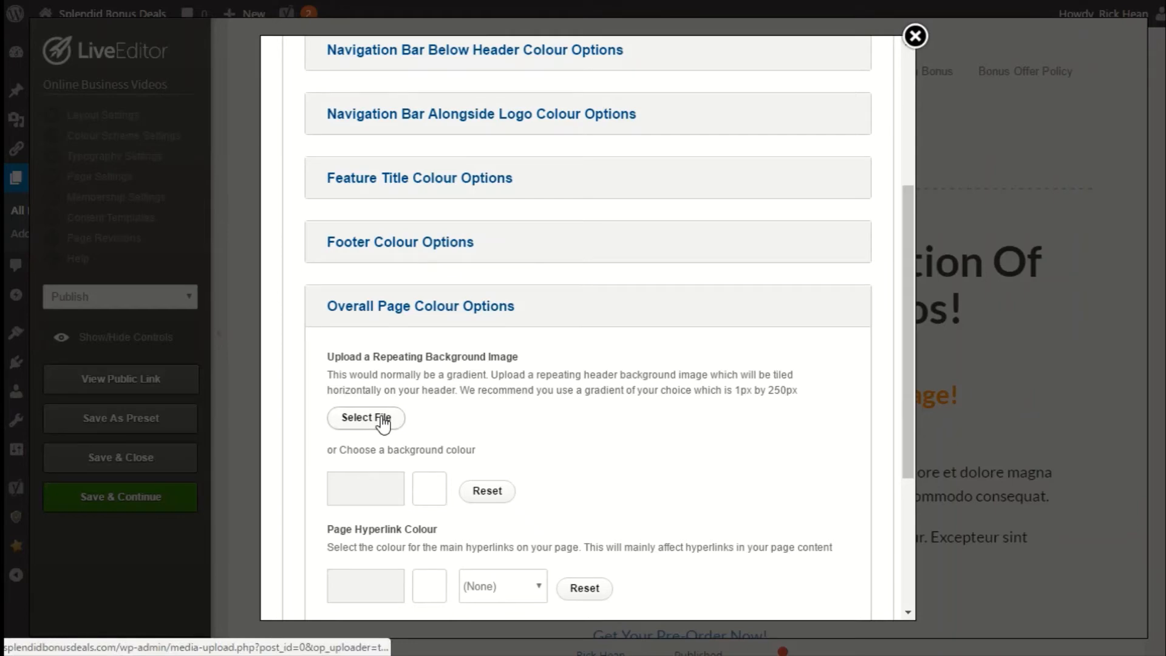
pyautogui.scroll(-2, 383, 415)
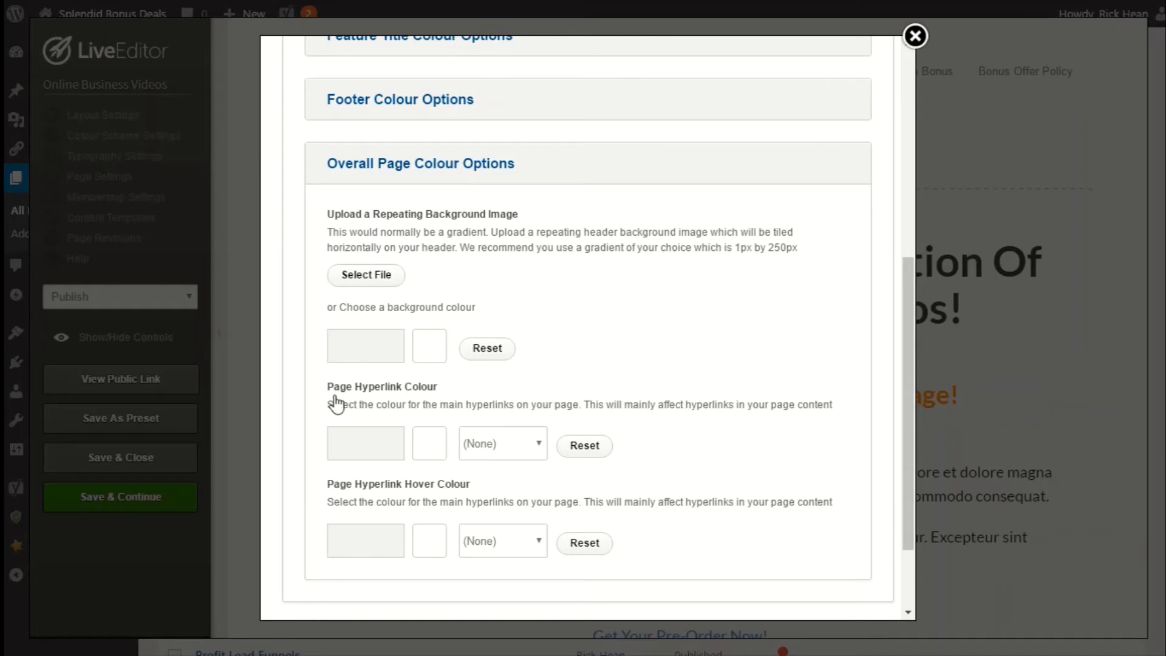
pyautogui.scroll(-3, 521, 394)
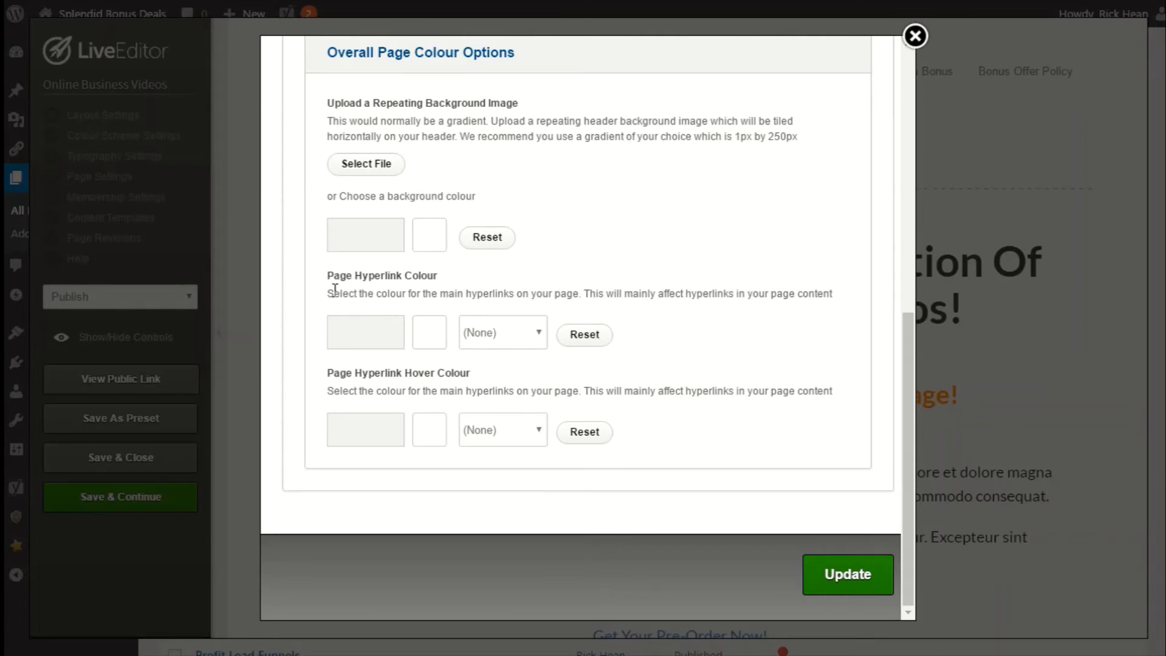
pyautogui.click(376, 339)
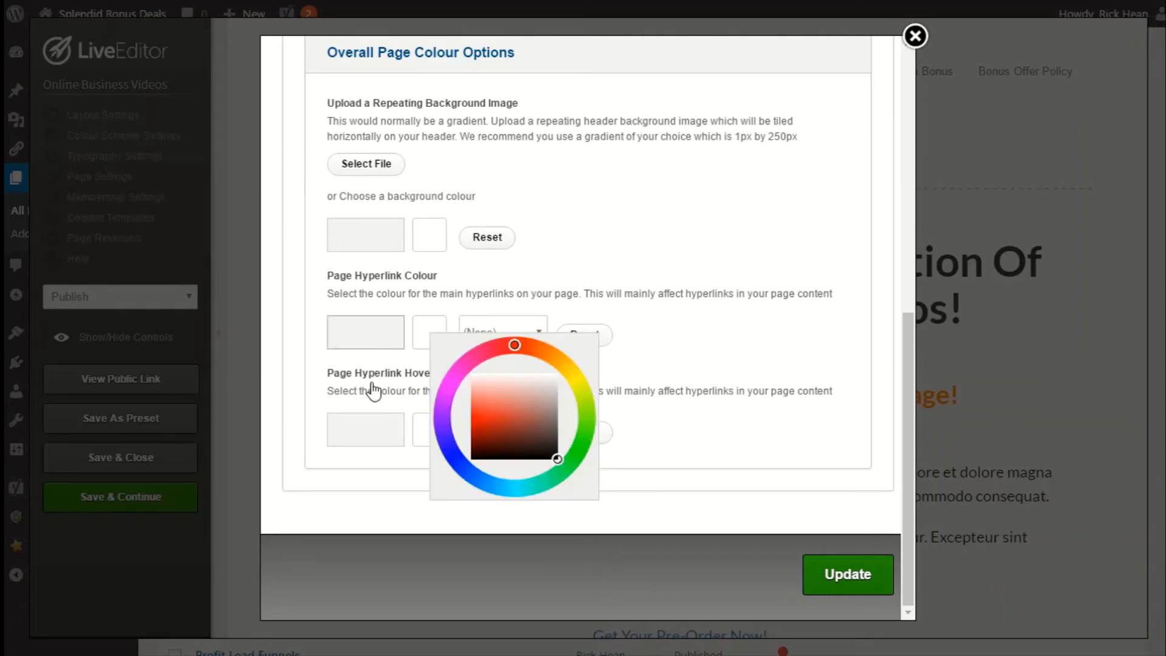
pyautogui.click(364, 410)
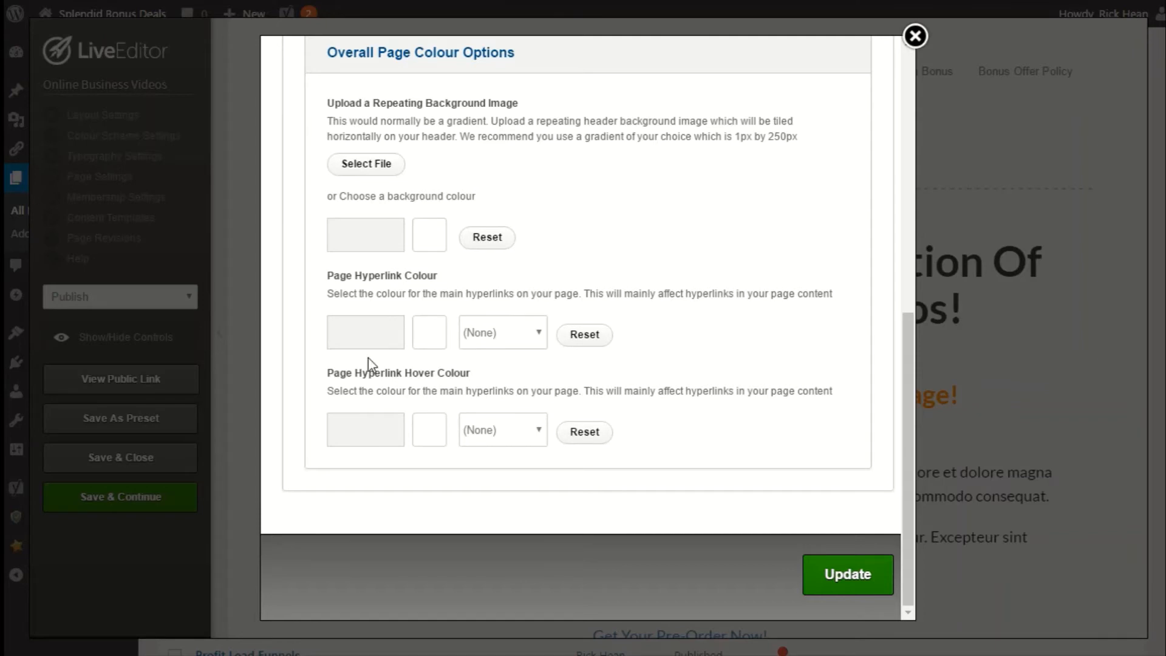
pyautogui.click(377, 333)
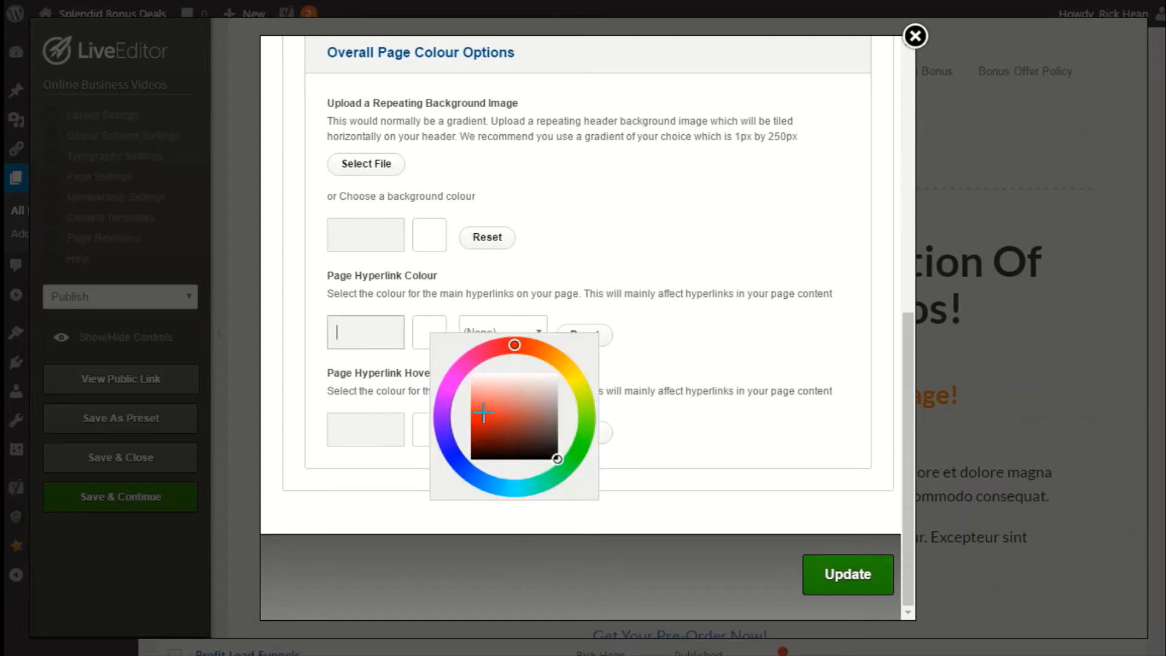
pyautogui.click(455, 367)
pyautogui.moveTo(484, 420); pyautogui.dragTo(460, 415)
# Set the page hyperlink hover colour to #ff0670 and apply the colour scheme settings.
pyautogui.click(385, 432)
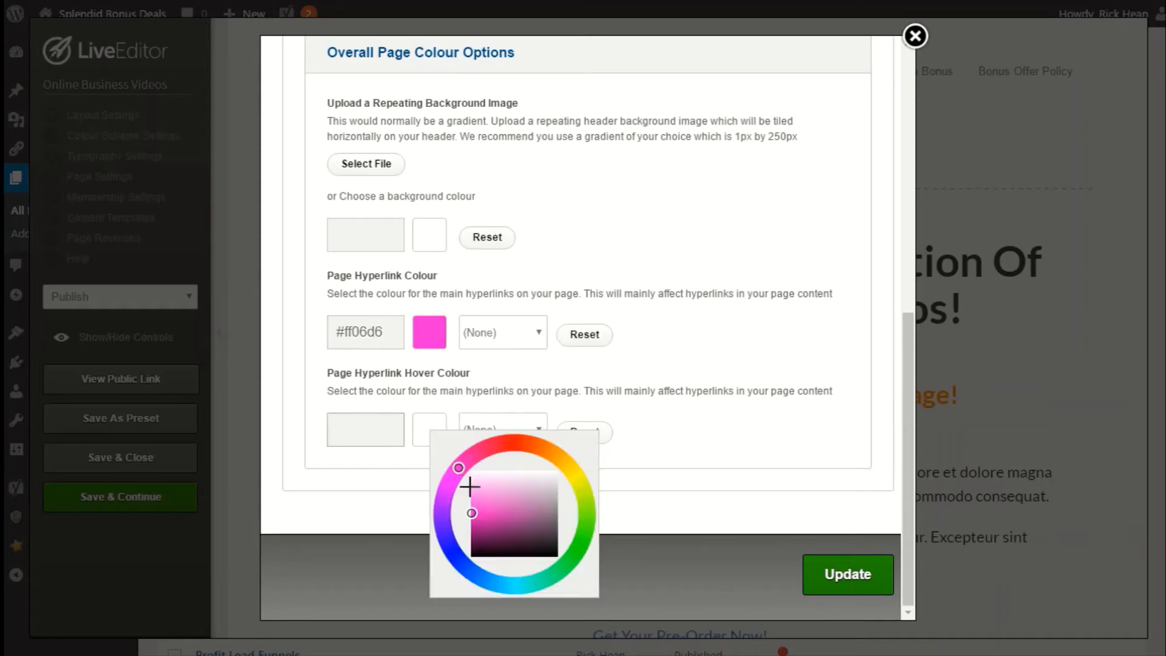
pyautogui.moveTo(459, 465); pyautogui.dragTo(484, 449)
pyautogui.click(682, 435)
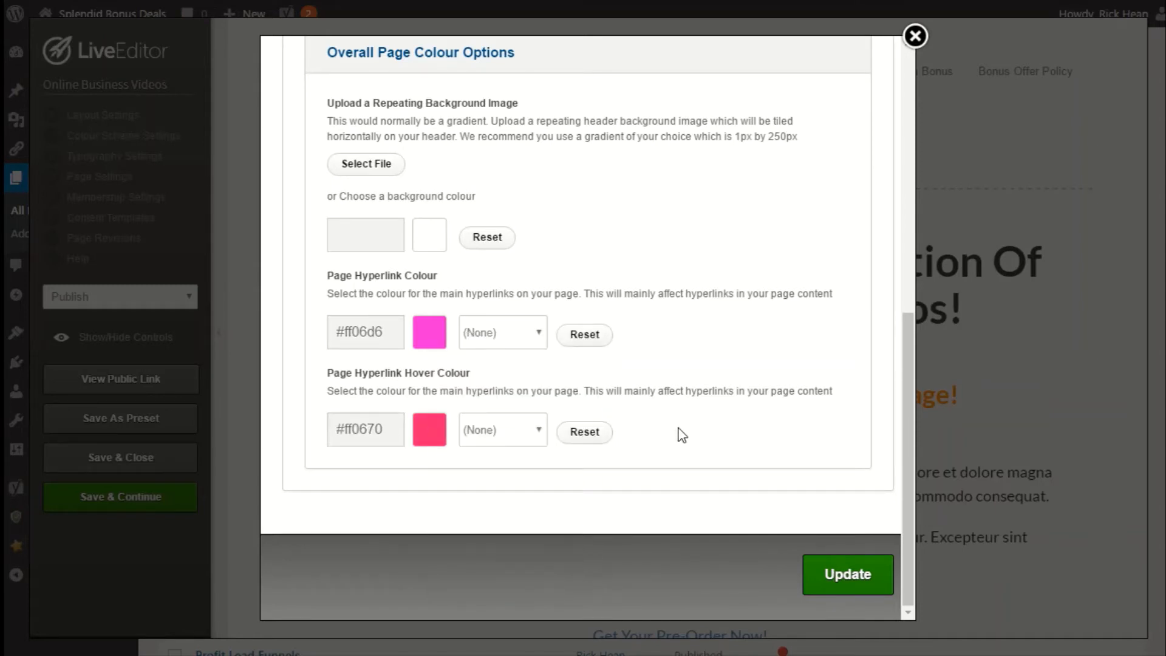
pyautogui.click(826, 580)
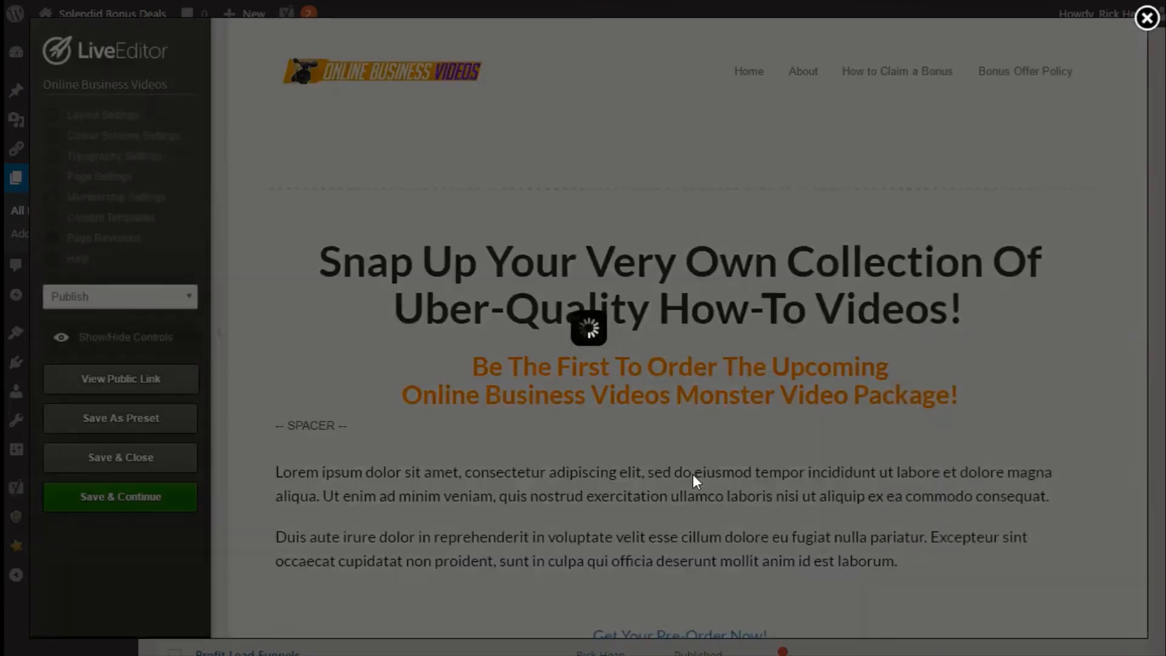
# Open the page typography settings and set the theme text/paragraph colour to #eb0000.
pyautogui.scroll(-4, 646, 421)
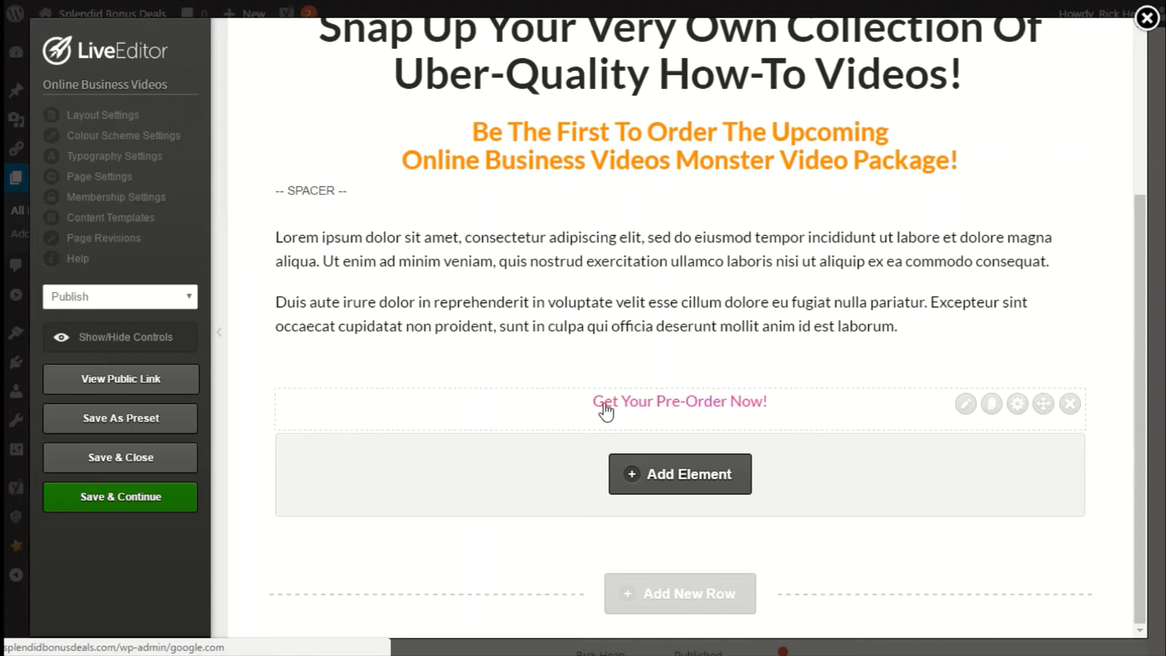
pyautogui.click(90, 166)
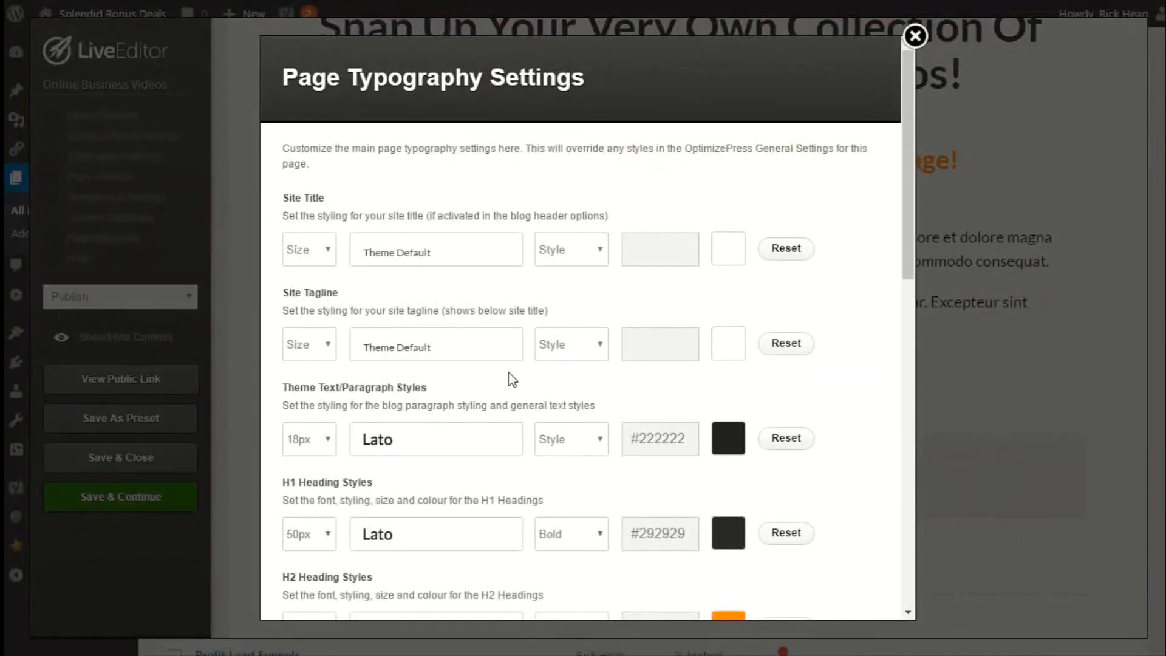
pyautogui.scroll(-2, 436, 342)
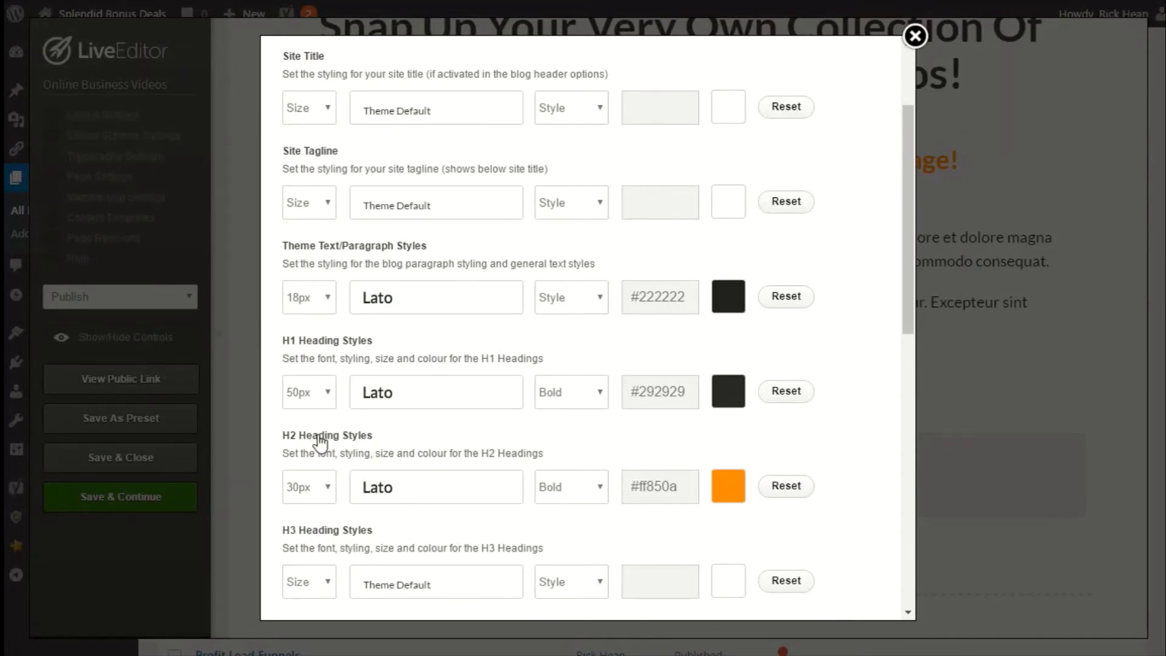
pyautogui.scroll(-7, 392, 494)
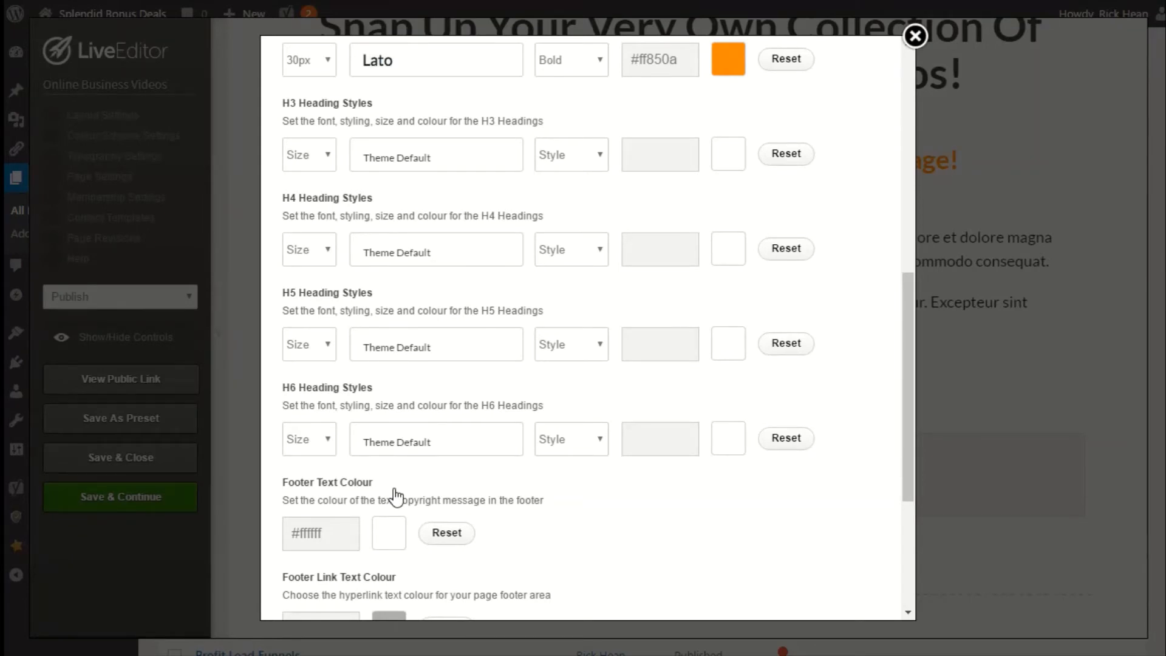
pyautogui.scroll(-2, 385, 464)
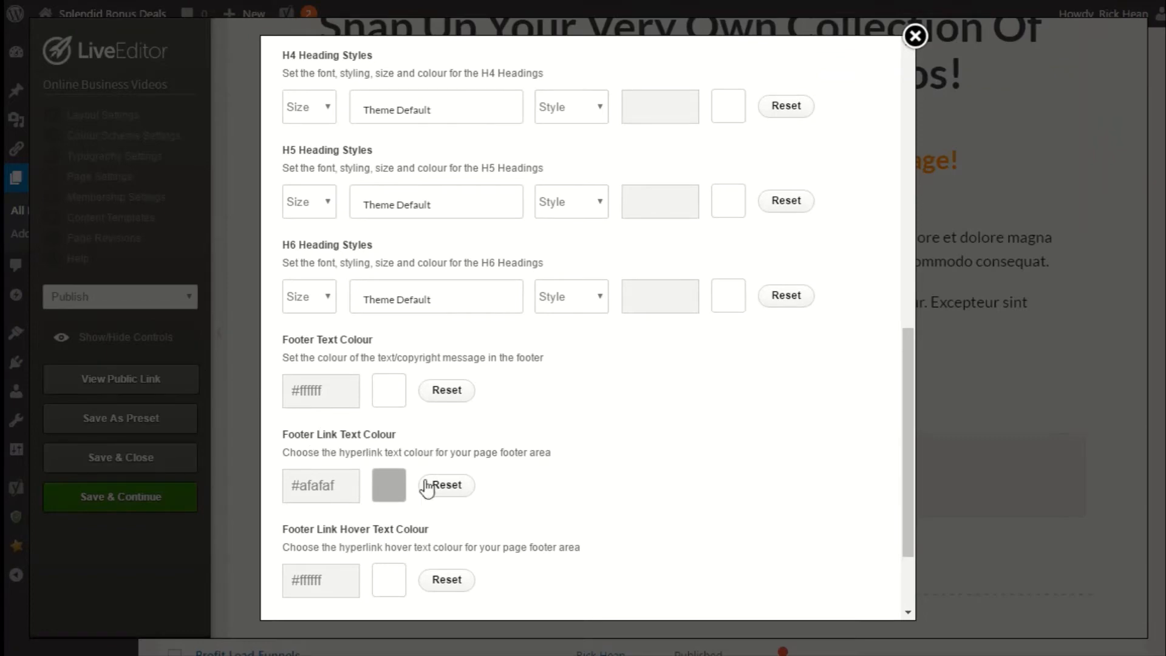
pyautogui.scroll(-1, 387, 532)
pyautogui.scroll(-1, 387, 531)
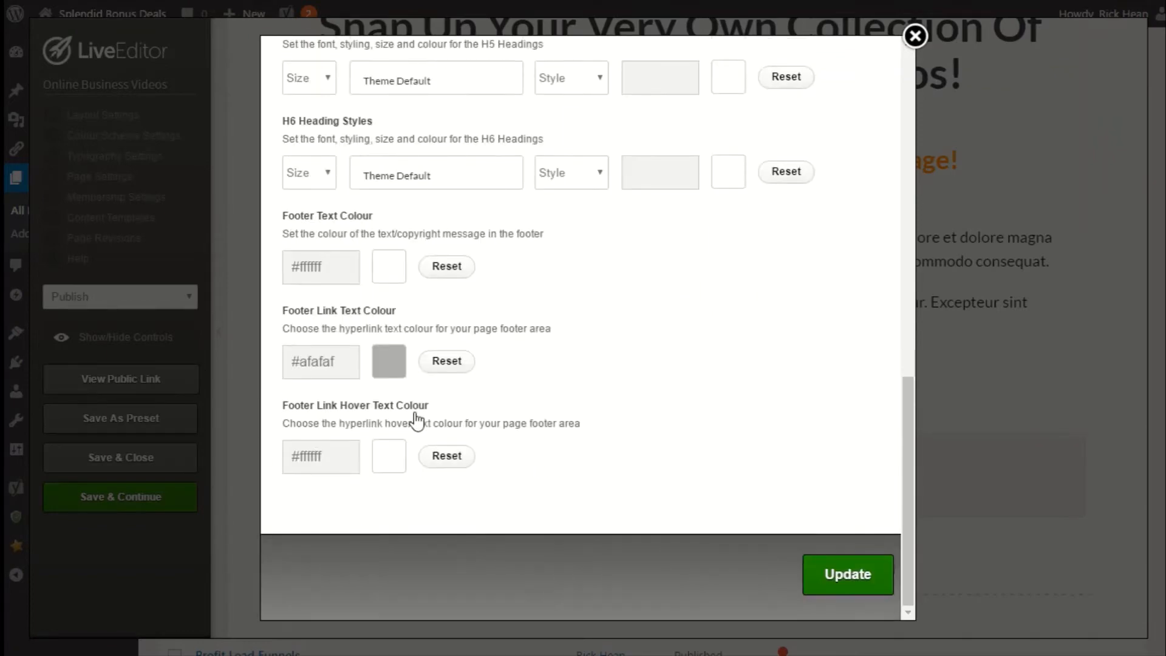
pyautogui.scroll(10, 368, 484)
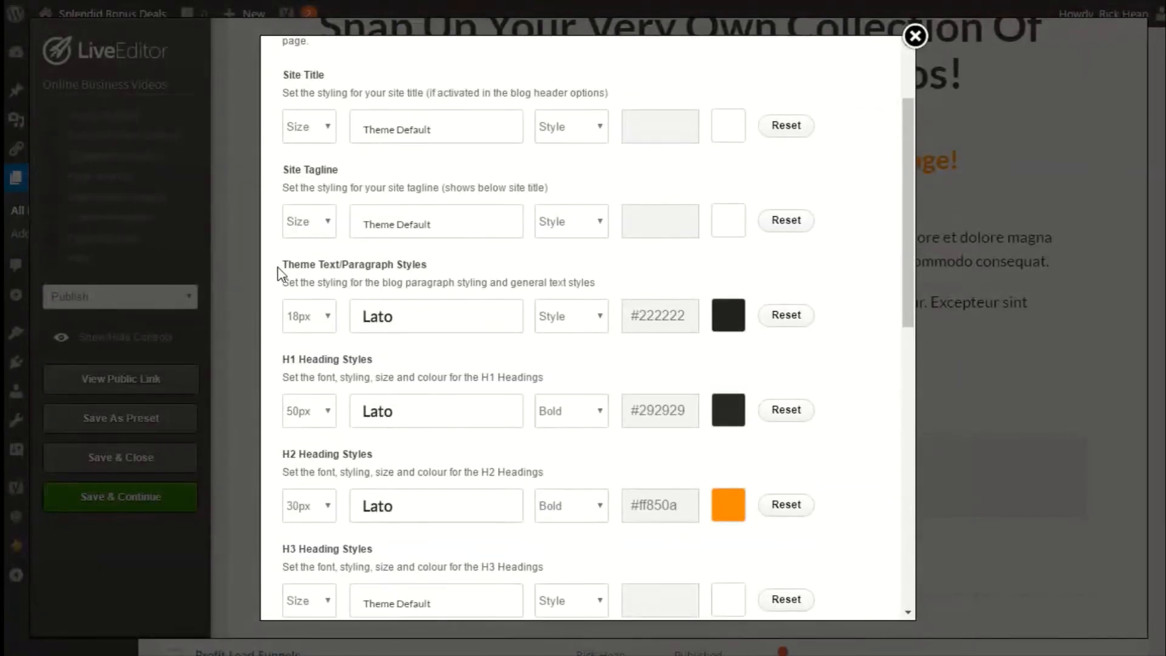
pyautogui.click(723, 320)
pyautogui.moveTo(783, 401)
pyautogui.mouseDown()
pyautogui.moveTo(763, 393)
pyautogui.moveTo(760, 403)
pyautogui.mouseUp()
pyautogui.click(539, 372)
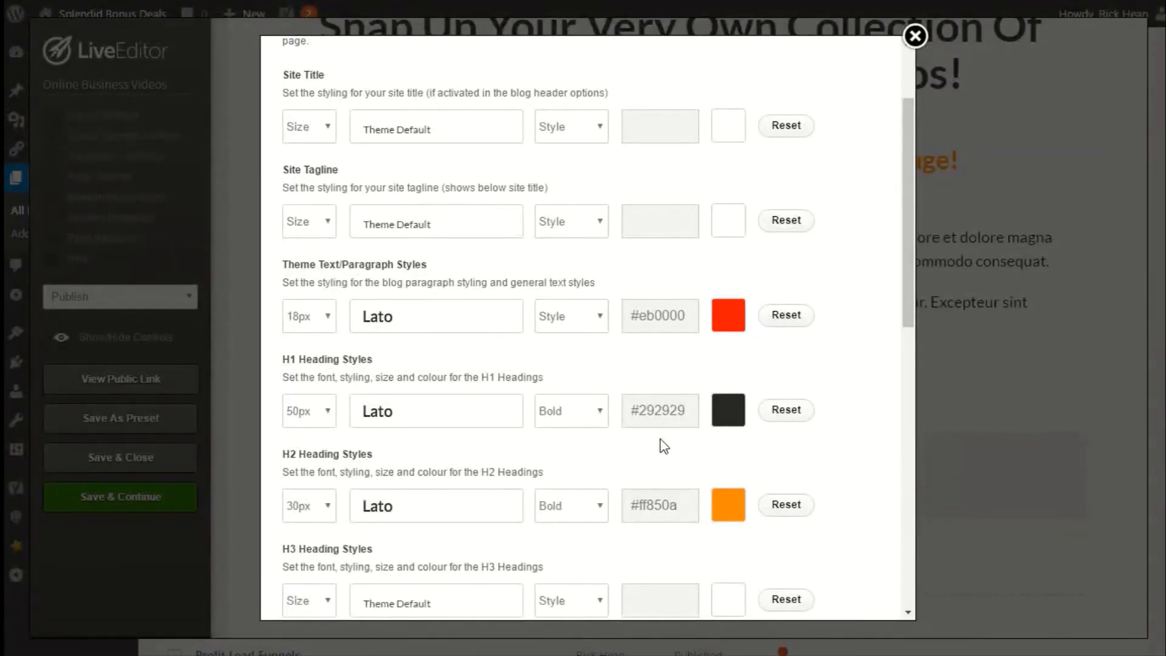
# Set the H1 heading colour to #ff0afe and apply the typography settings.
pyautogui.click(730, 419)
pyautogui.click(753, 445)
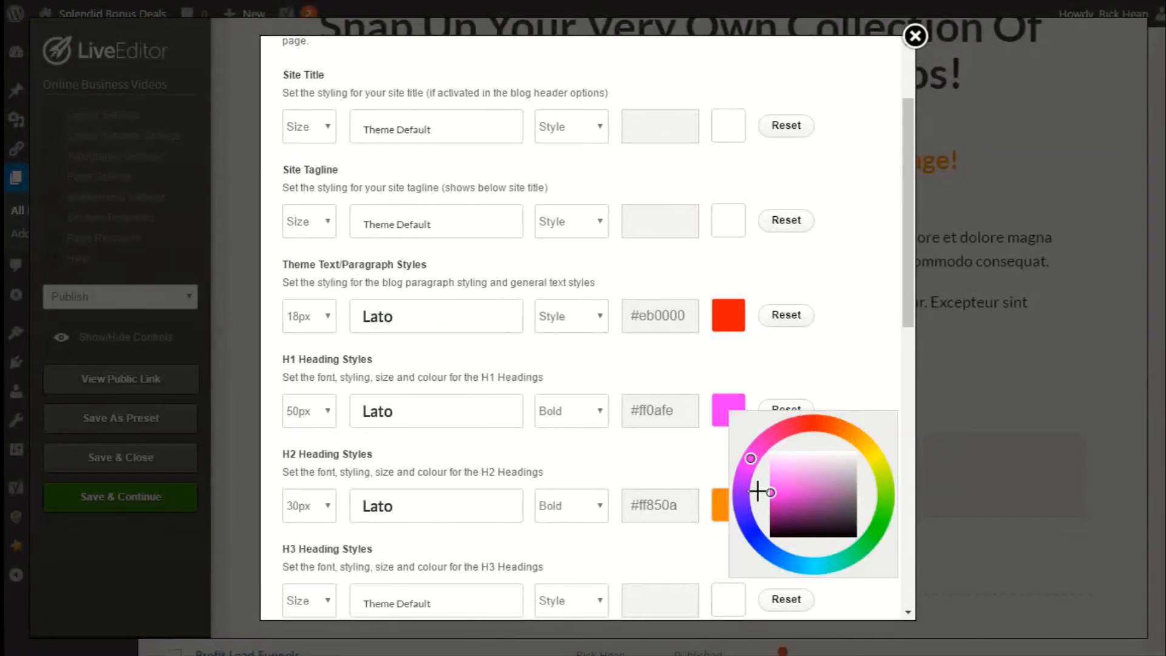
pyautogui.click(607, 474)
pyautogui.click(721, 521)
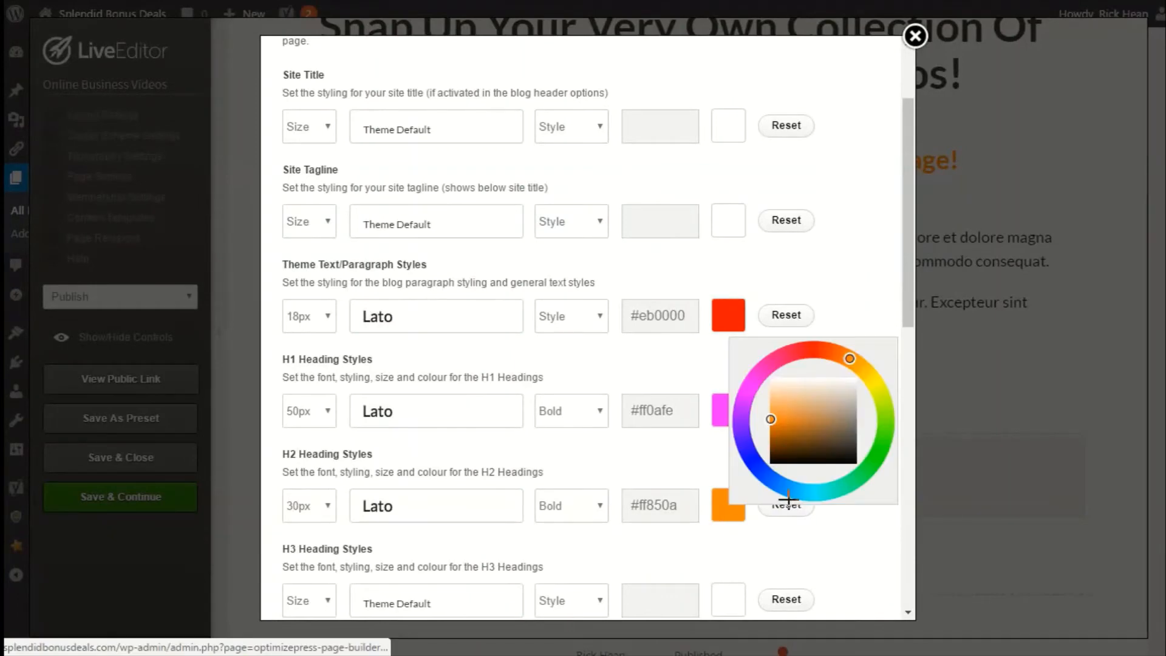
pyautogui.click(740, 456)
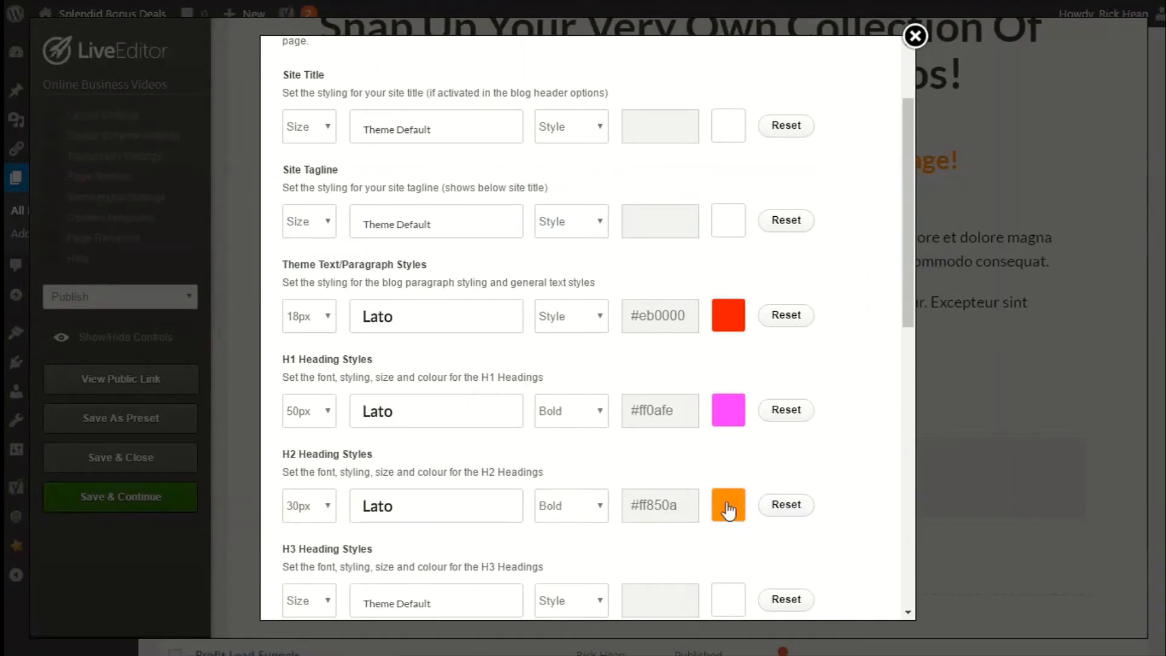
pyautogui.scroll(-3, 692, 408)
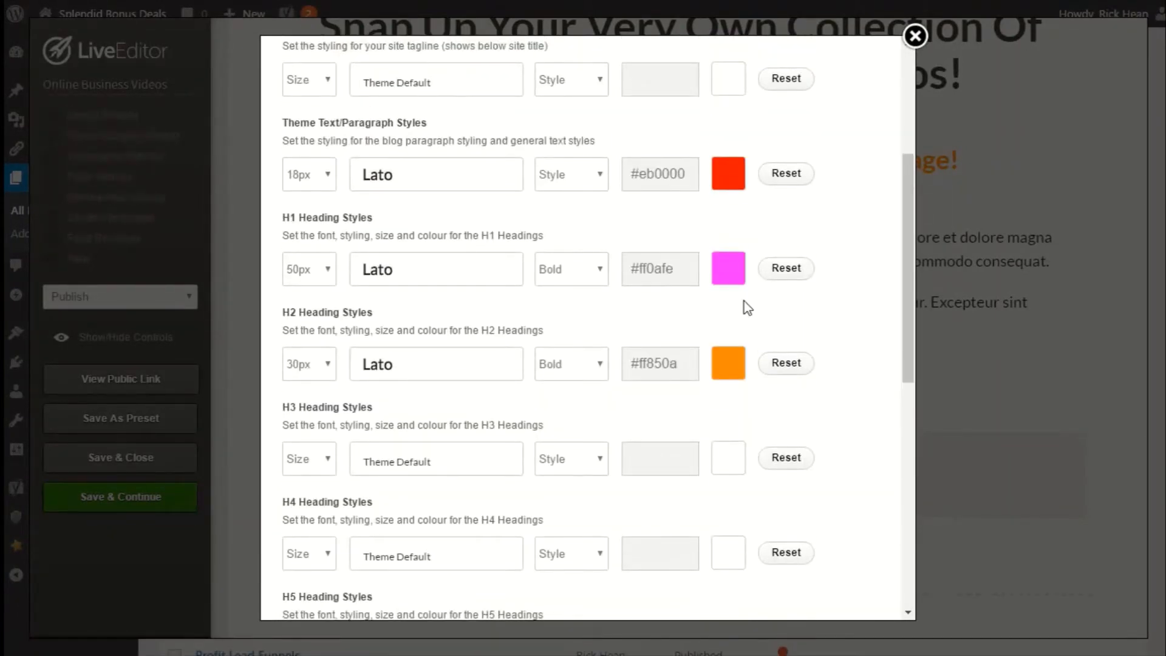
pyautogui.scroll(5, 753, 349)
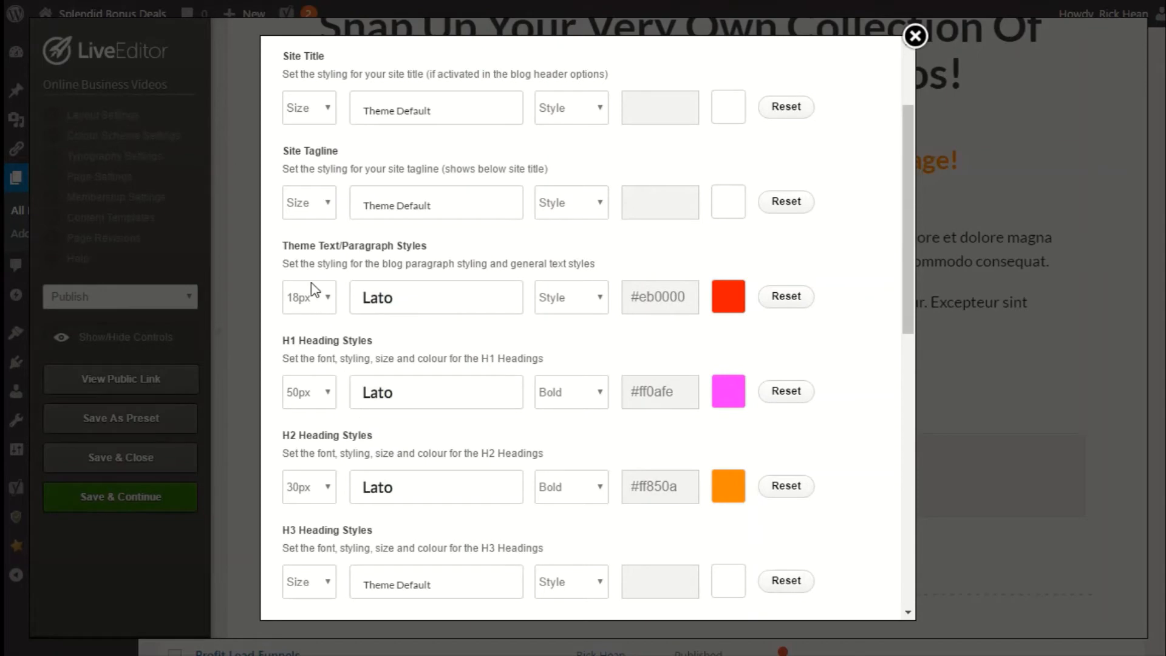
pyautogui.scroll(-10, 580, 465)
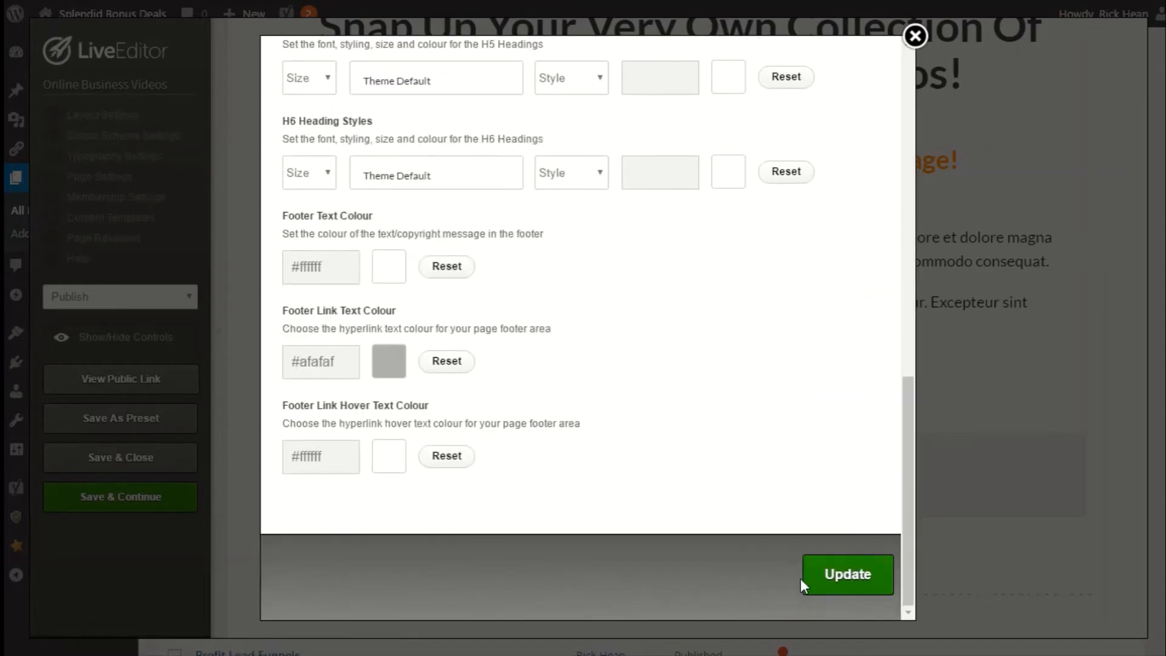
pyautogui.click(831, 577)
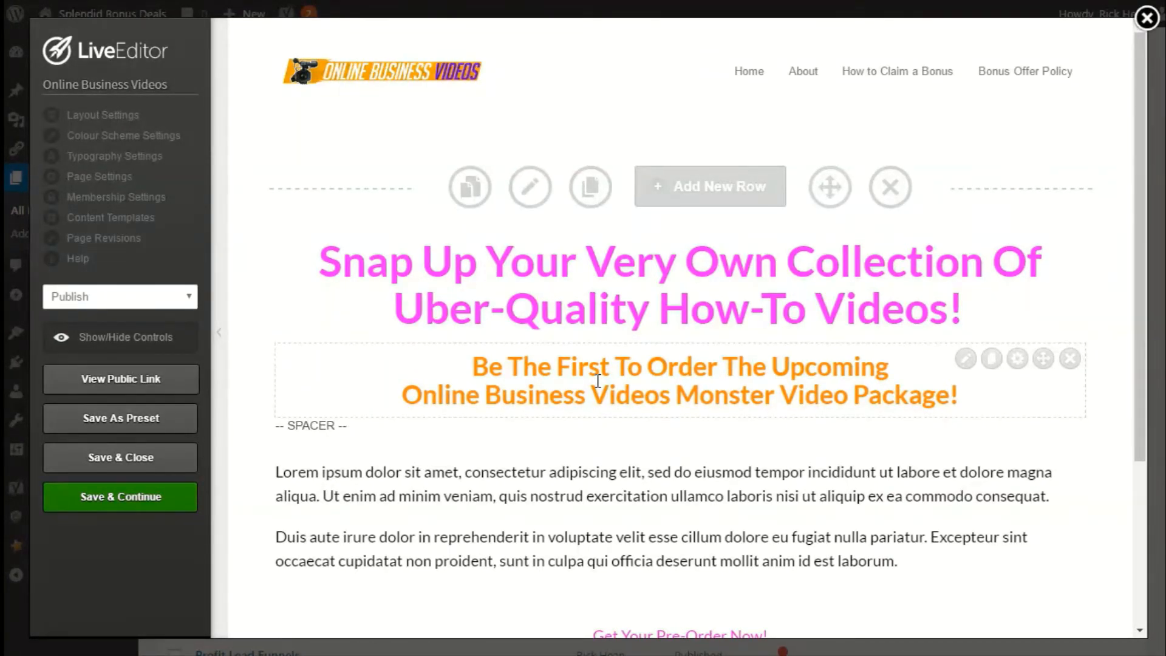
pyautogui.click(105, 177)
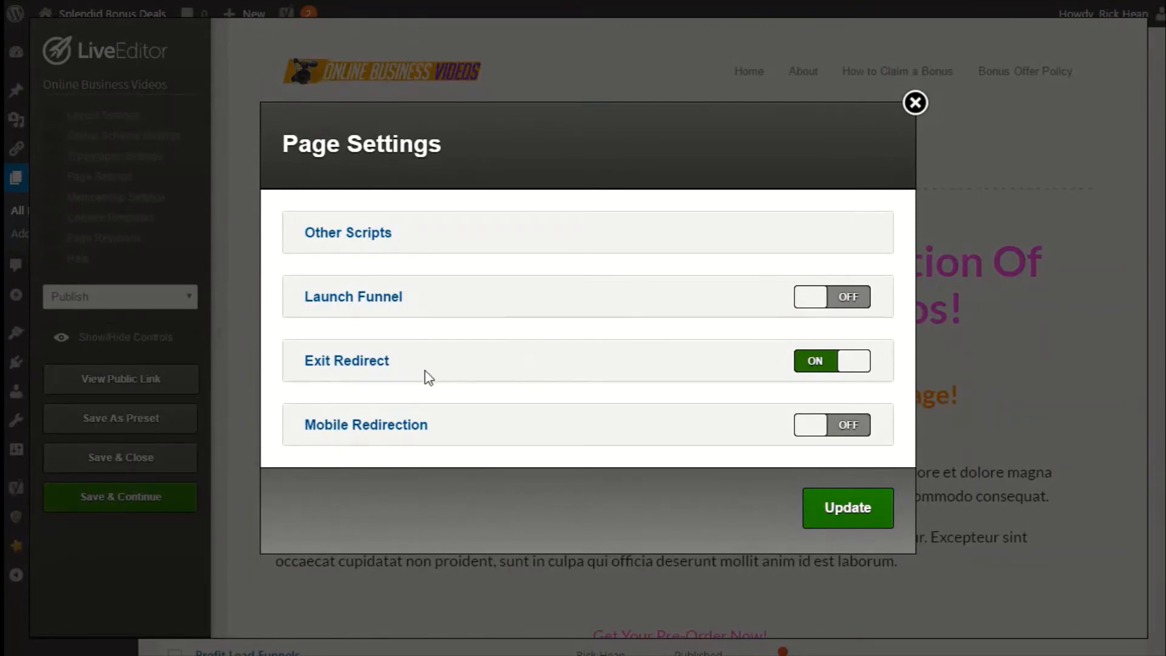
pyautogui.doubleClick(341, 236)
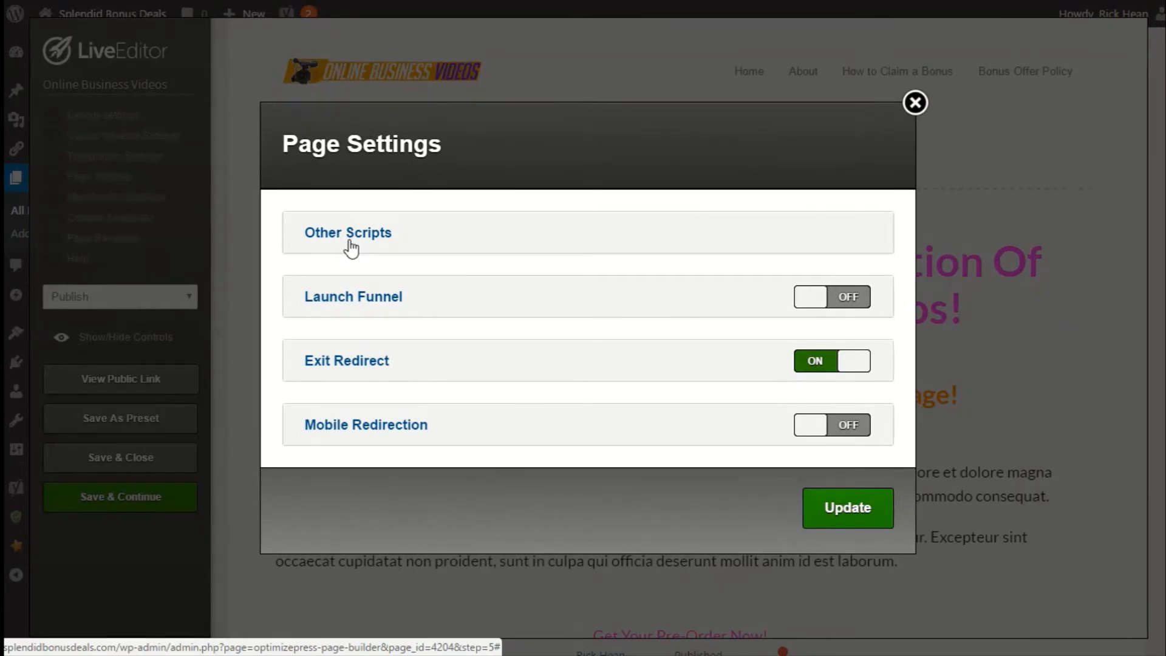
pyautogui.click(355, 298)
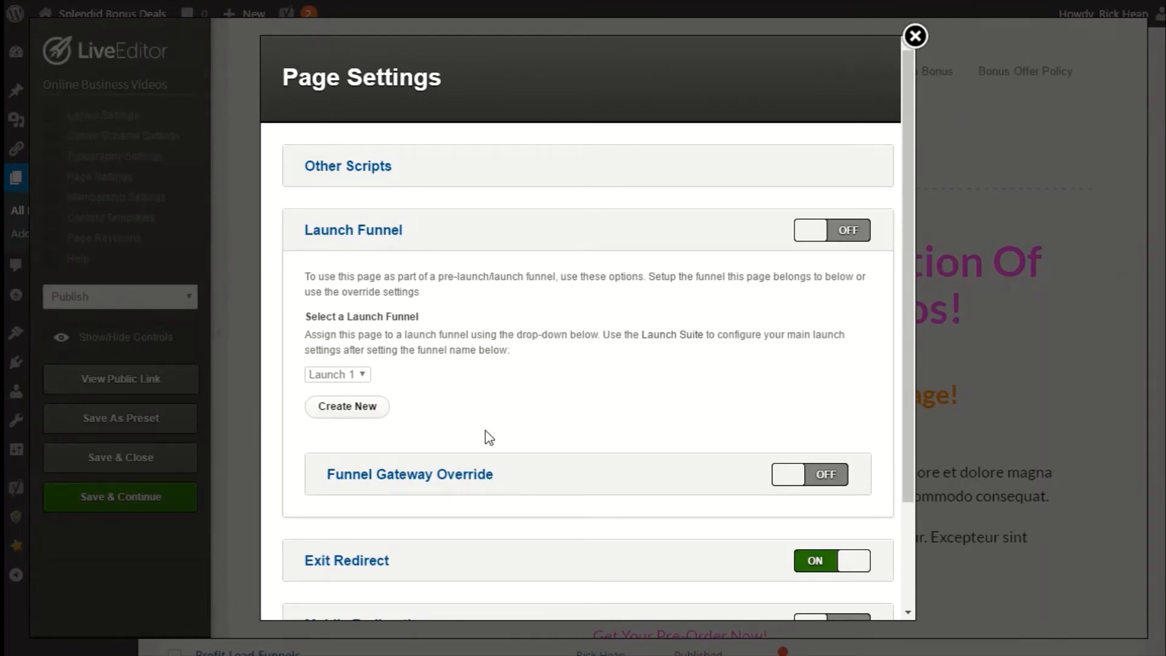
pyautogui.click(353, 239)
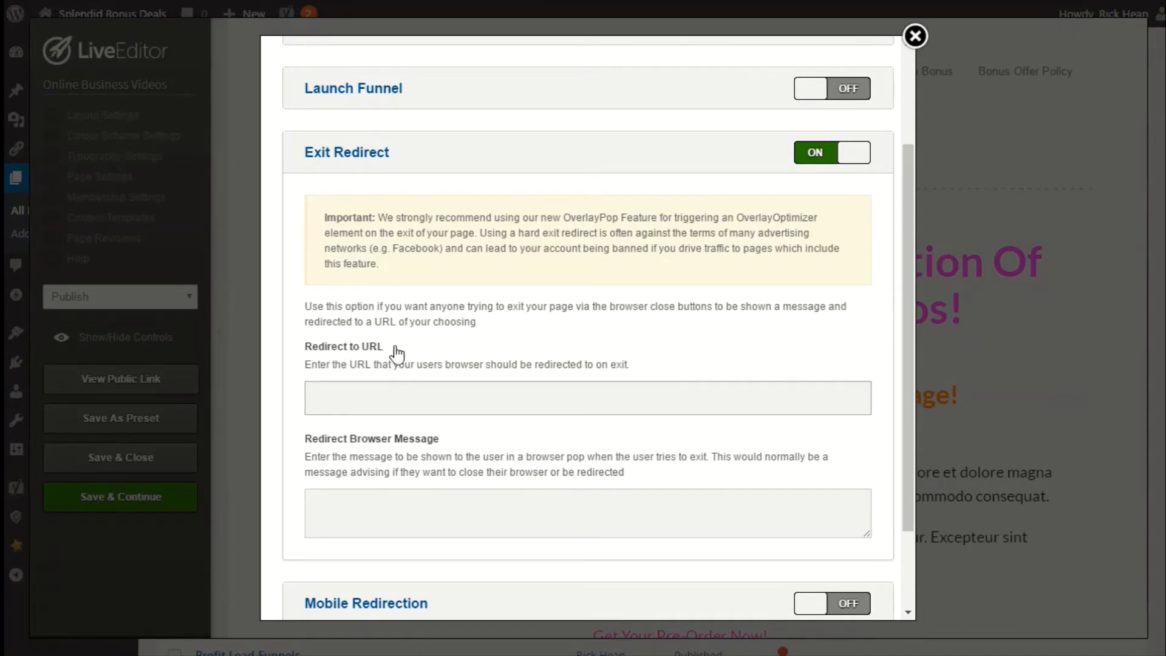
pyautogui.write('www.google.com')
pyautogui.click(465, 510)
pyautogui.write('Are you sure you want to leave?')
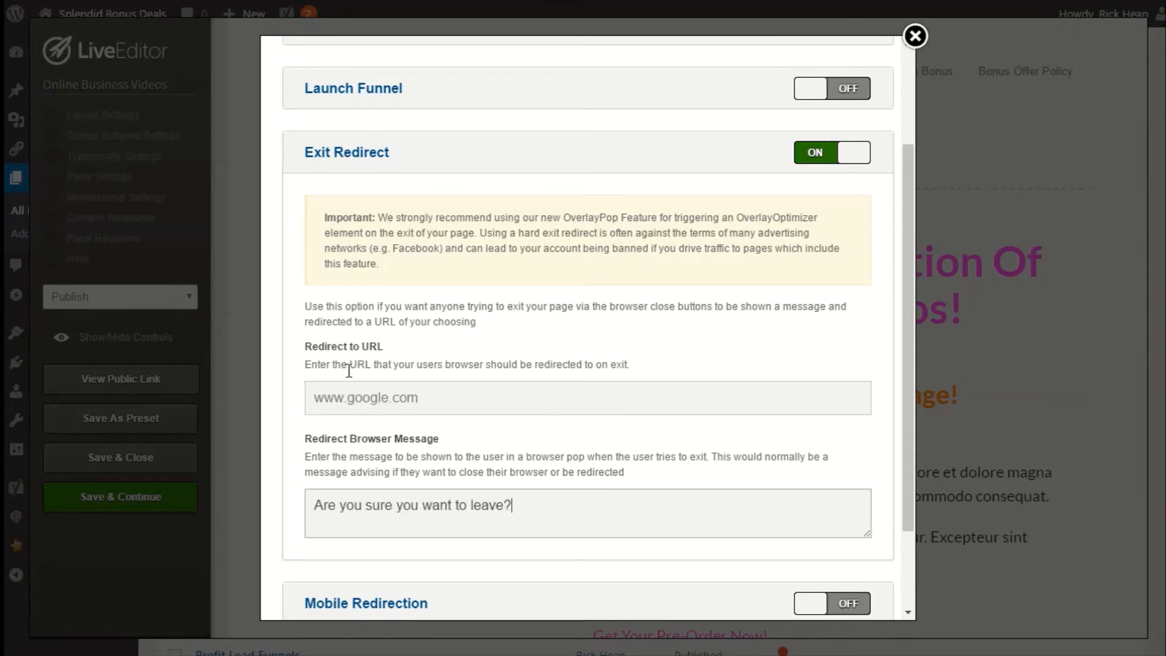
# Apply the page settings with the new exit redirect and dismiss the saved notice.
pyautogui.moveTo(444, 399); pyautogui.dragTo(299, 389)
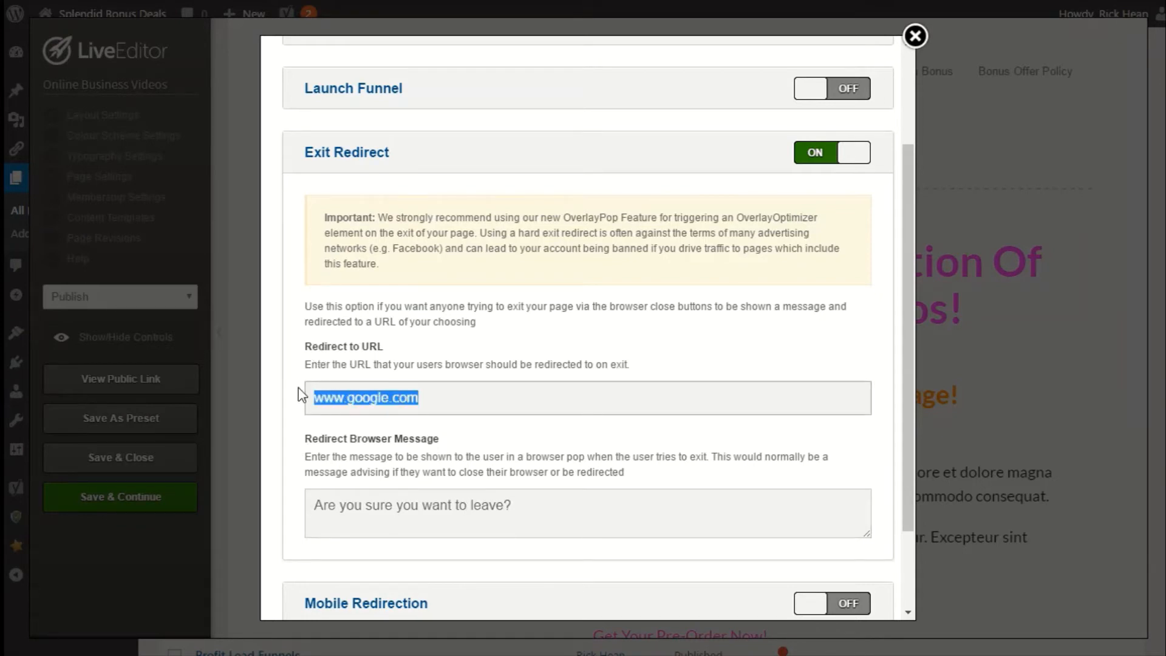
pyautogui.scroll(-2, 355, 490)
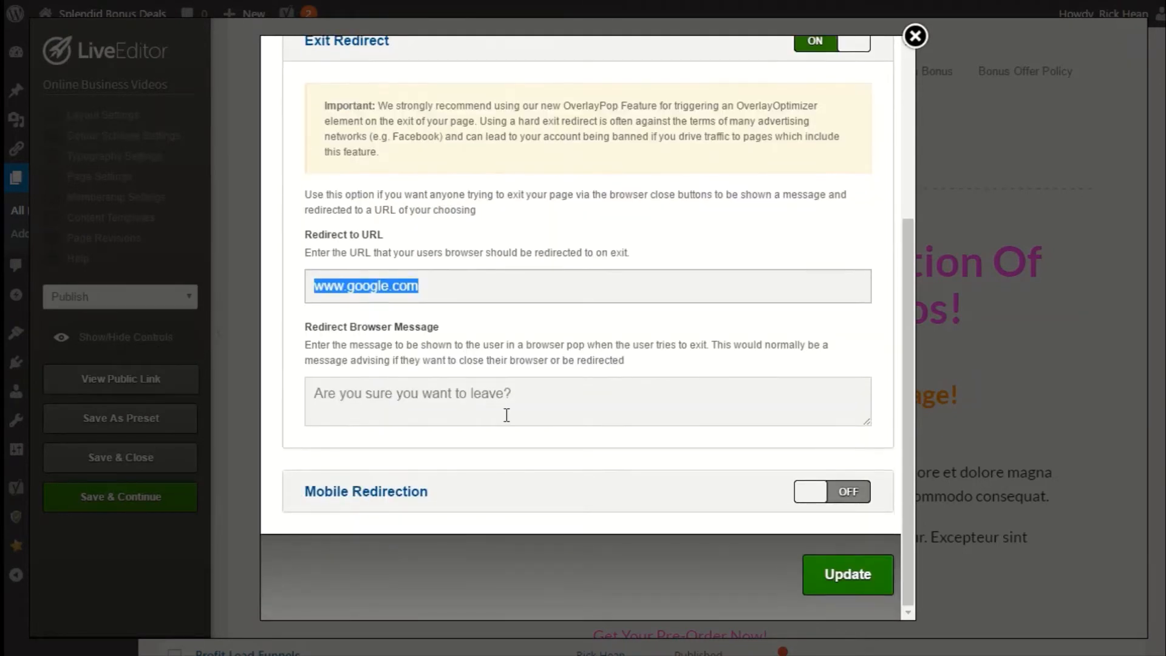
pyautogui.moveTo(537, 400); pyautogui.dragTo(291, 395)
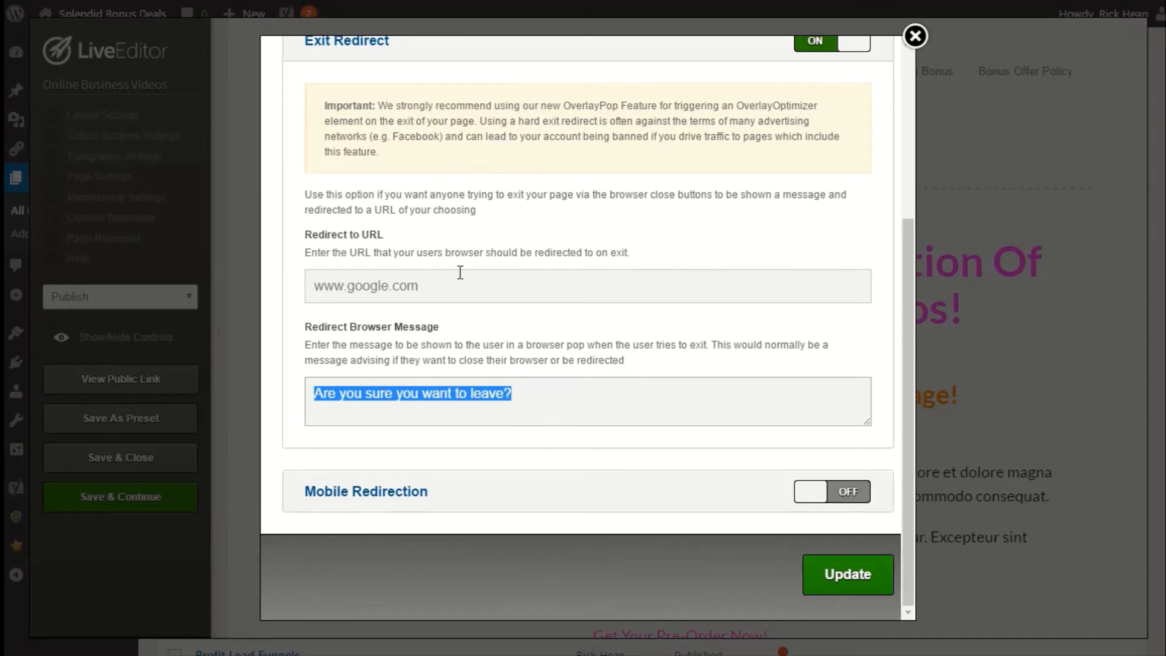
pyautogui.click(814, 567)
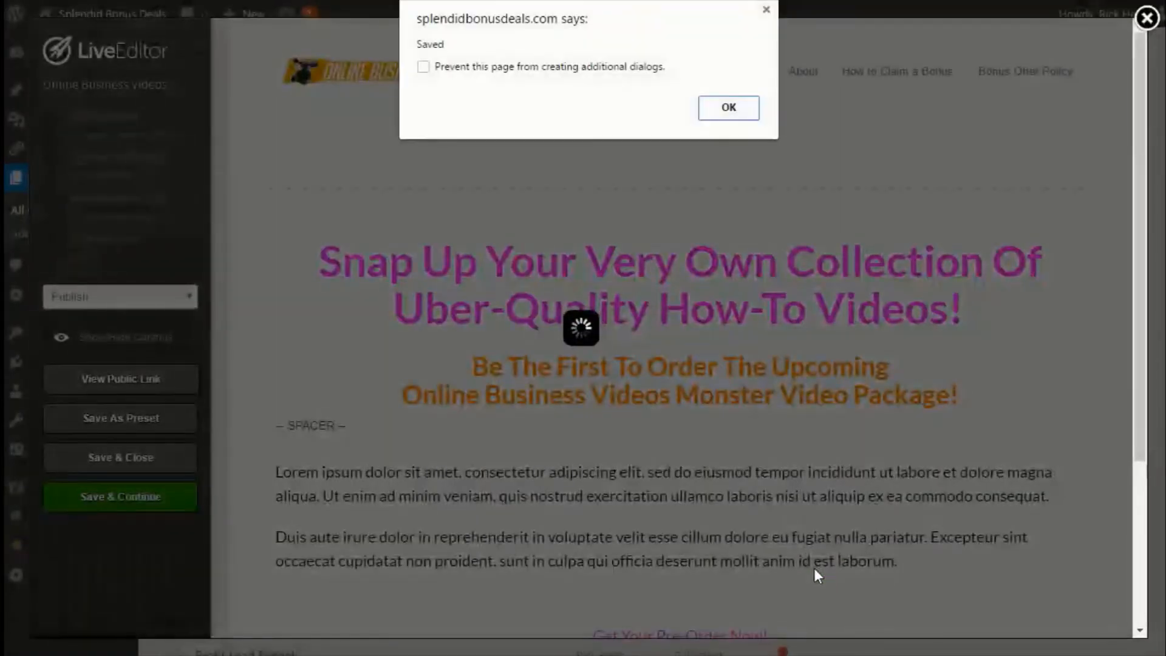
pyautogui.click(720, 112)
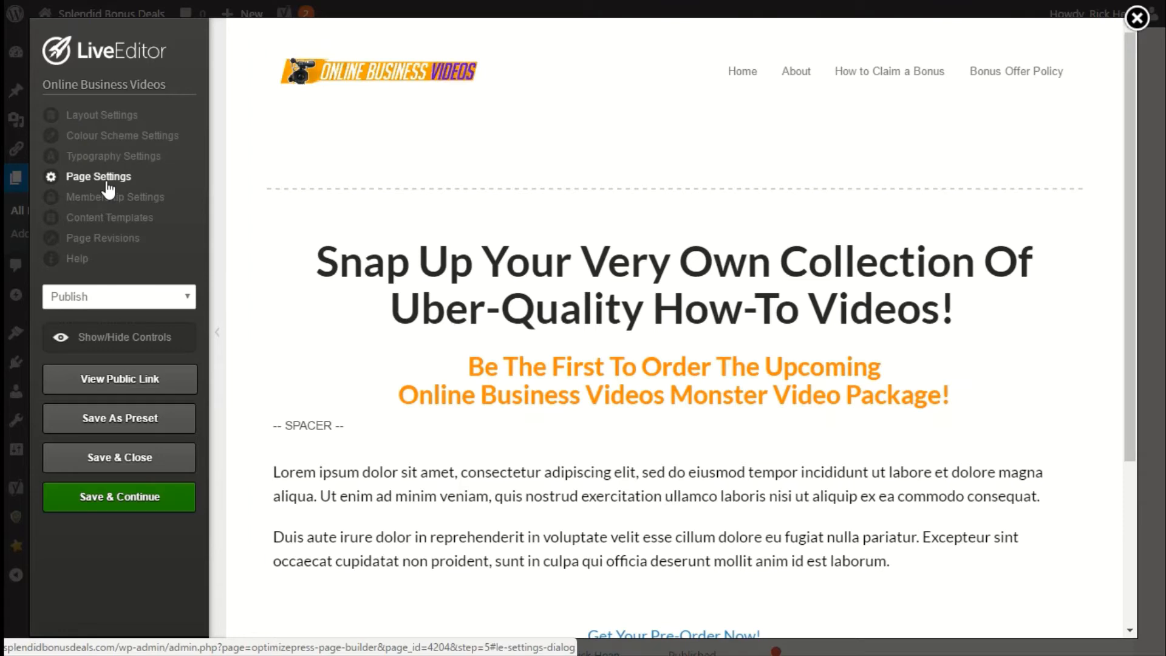
# Open the layout settings and choose the calendar image from the gallery as the page thumbnail.
pyautogui.click(89, 116)
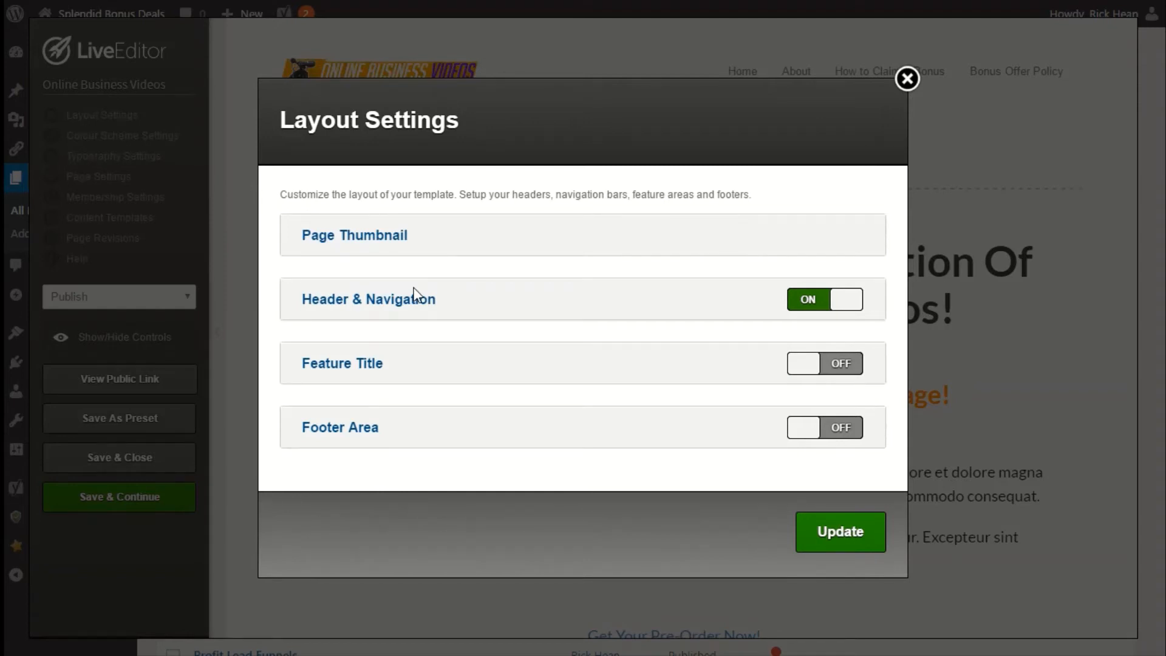
pyautogui.click(368, 236)
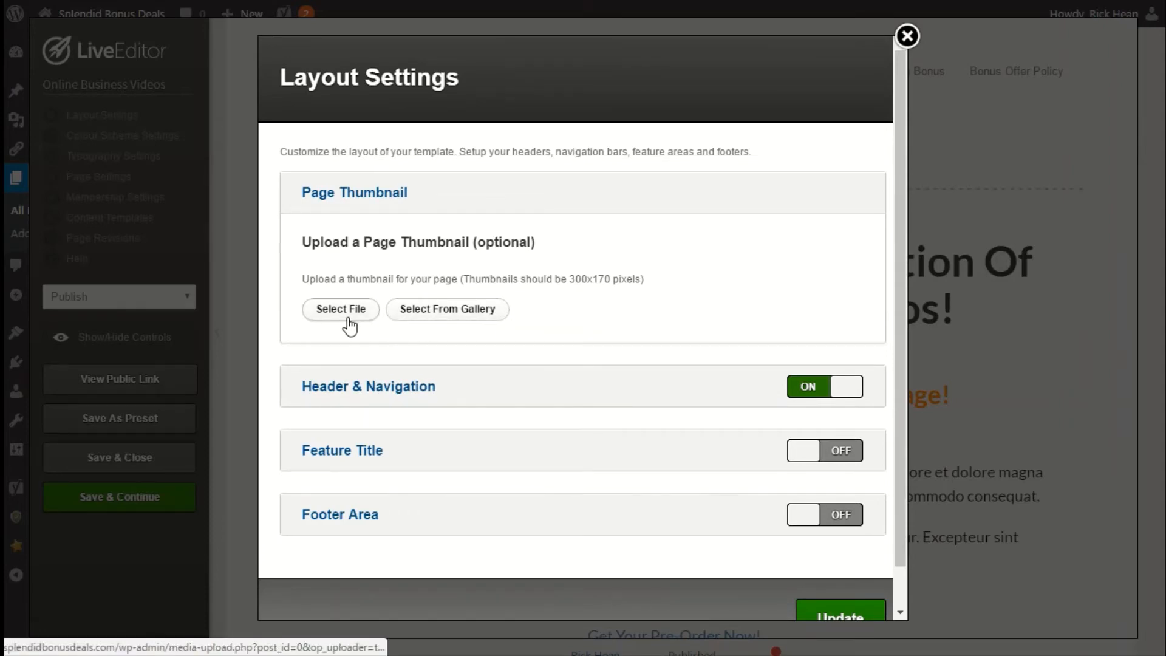
pyautogui.click(451, 325)
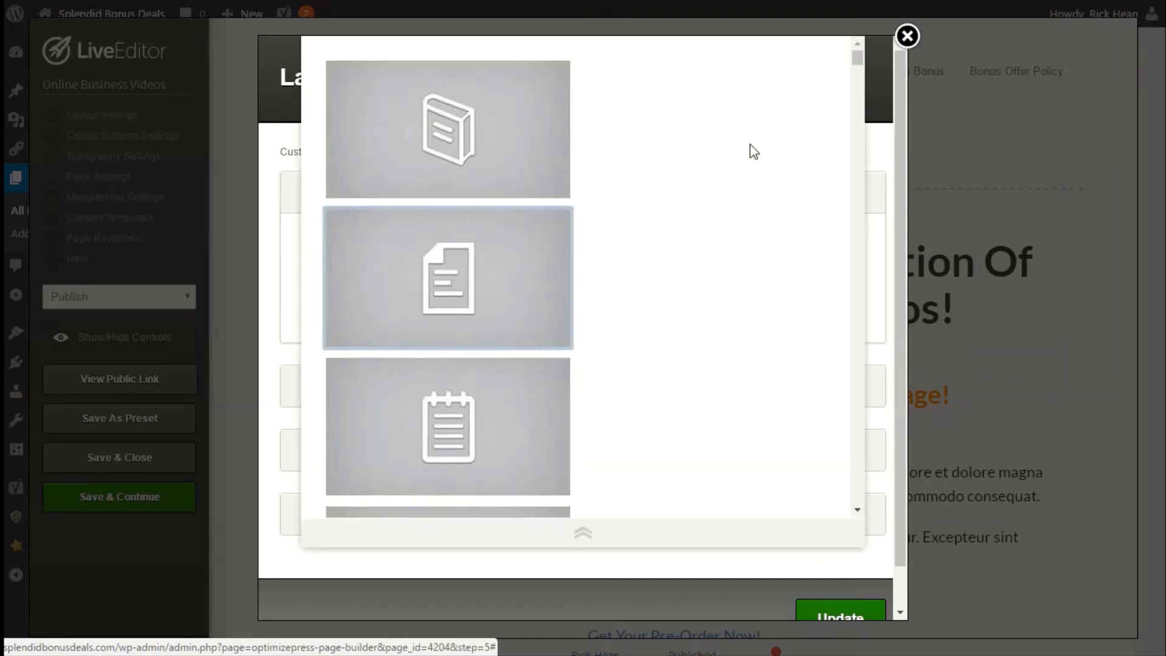
pyautogui.moveTo(860, 59); pyautogui.dragTo(854, 230)
pyautogui.scroll(11, 712, 234)
pyautogui.click(548, 279)
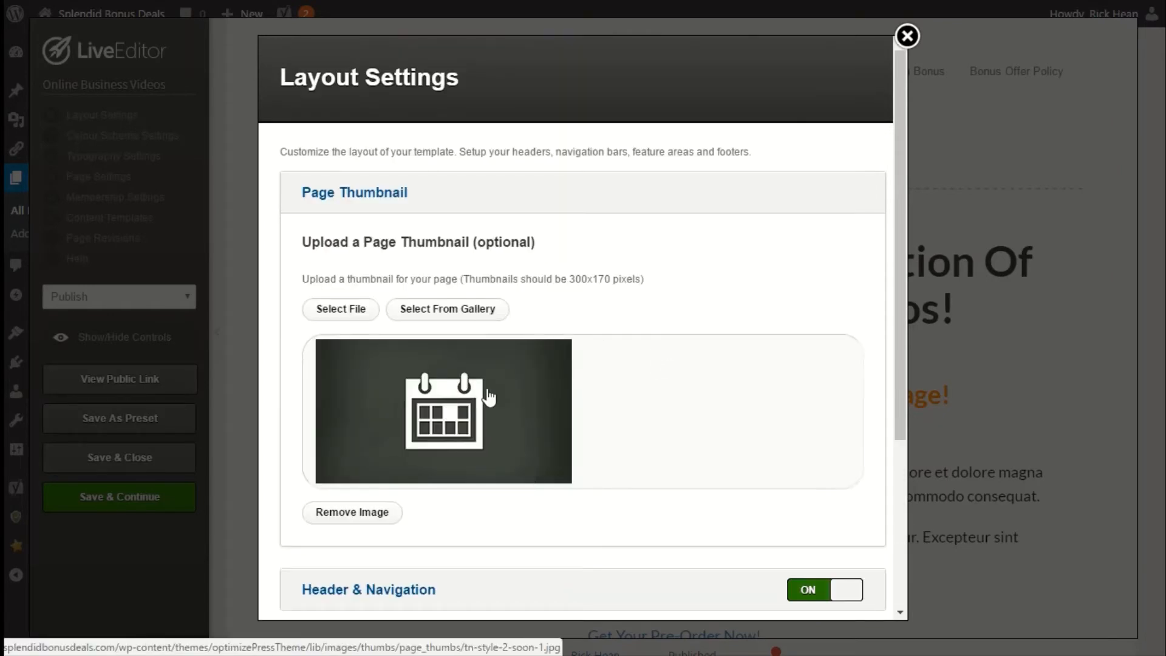
# Review the Header & Navigation options: header style, logo, header background colour, logo link and navigation bars.
pyautogui.click(363, 206)
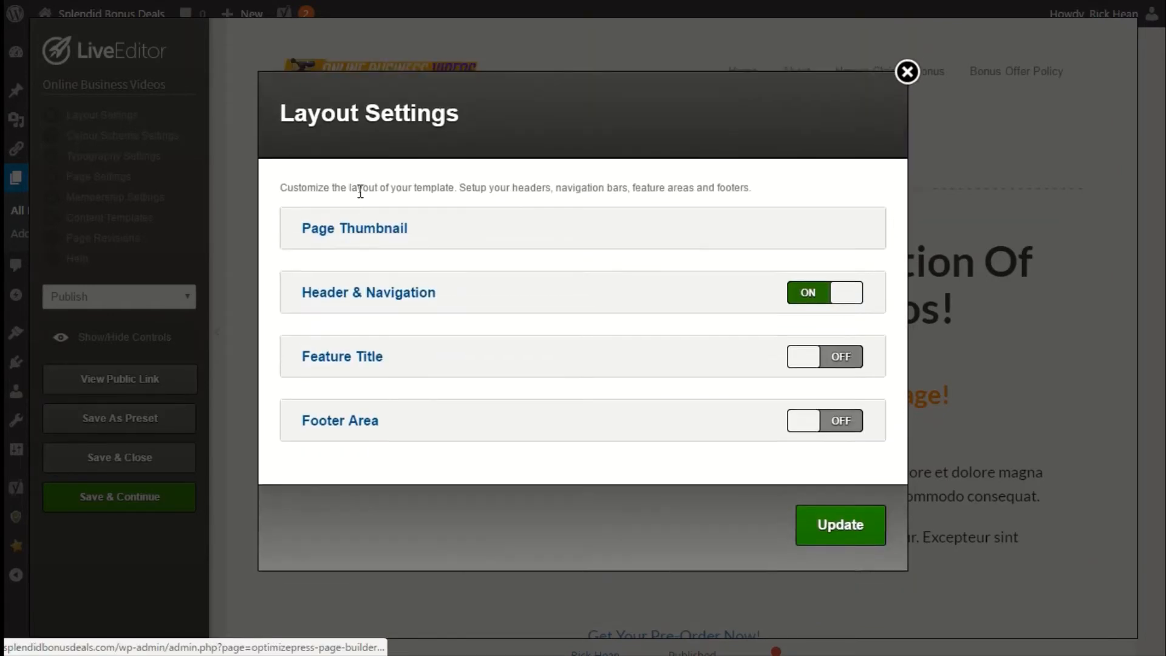
pyautogui.click(385, 303)
pyautogui.scroll(-3, 488, 360)
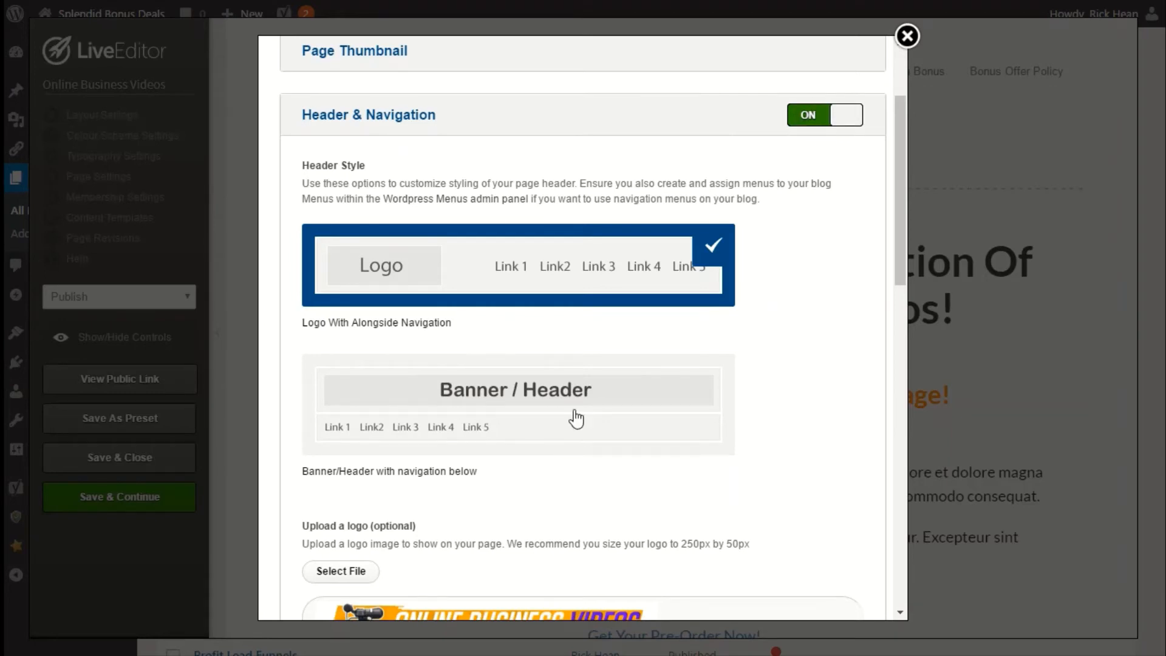
pyautogui.scroll(-2, 577, 418)
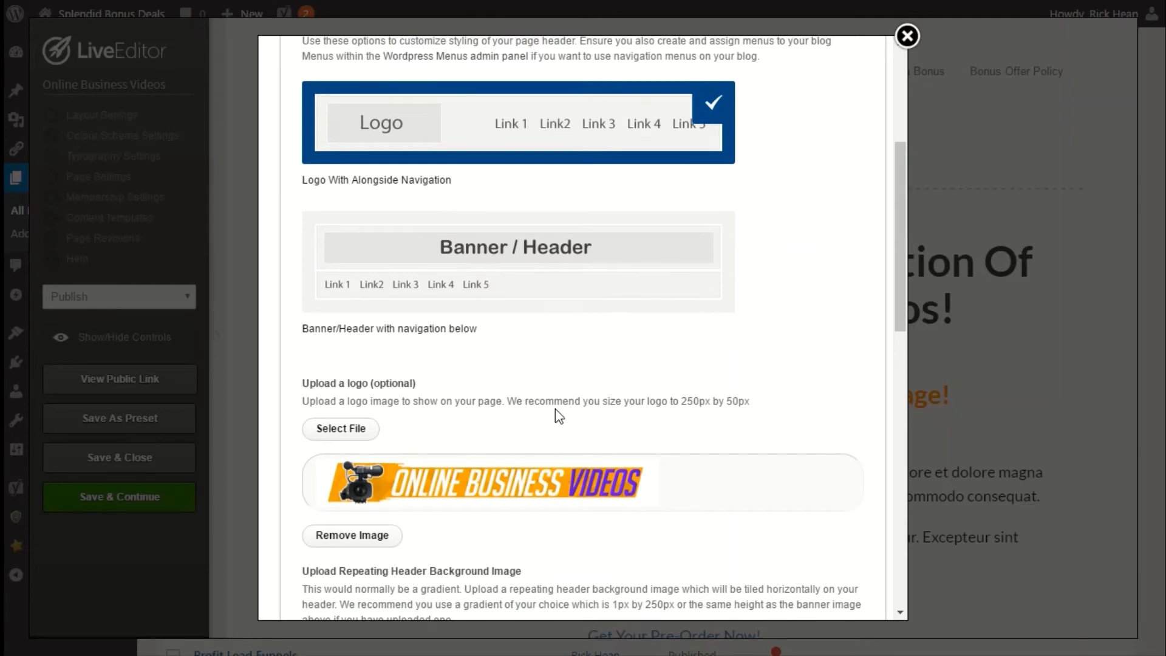
pyautogui.scroll(2, 474, 243)
pyautogui.scroll(-2, 460, 326)
pyautogui.scroll(-4, 345, 470)
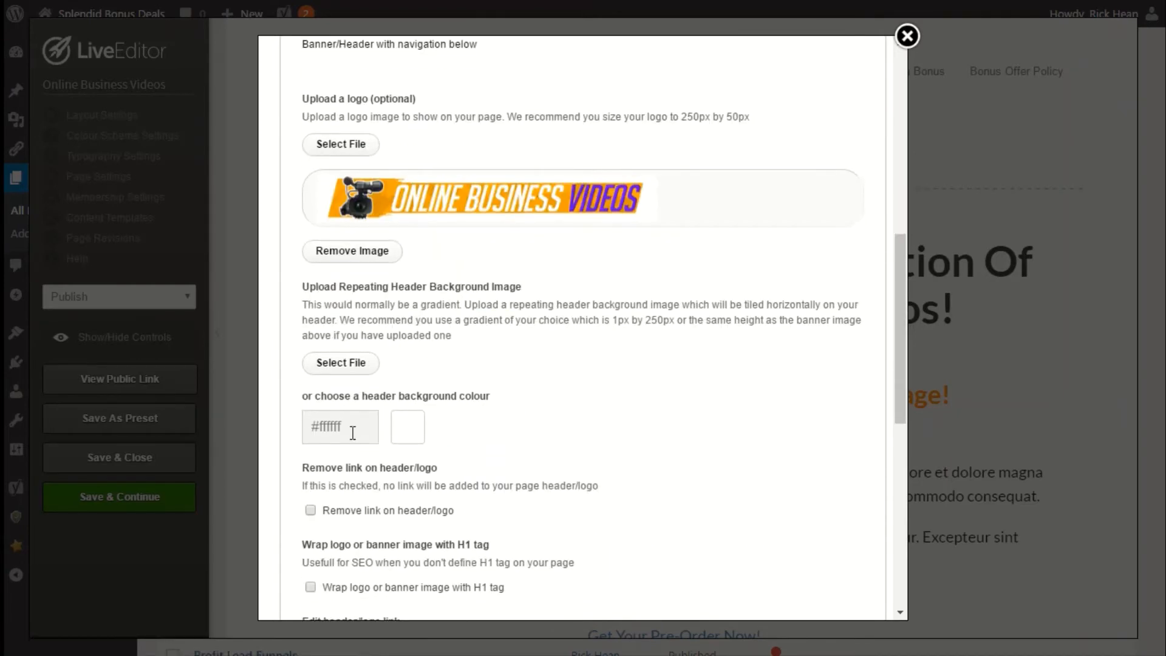
pyautogui.click(343, 431)
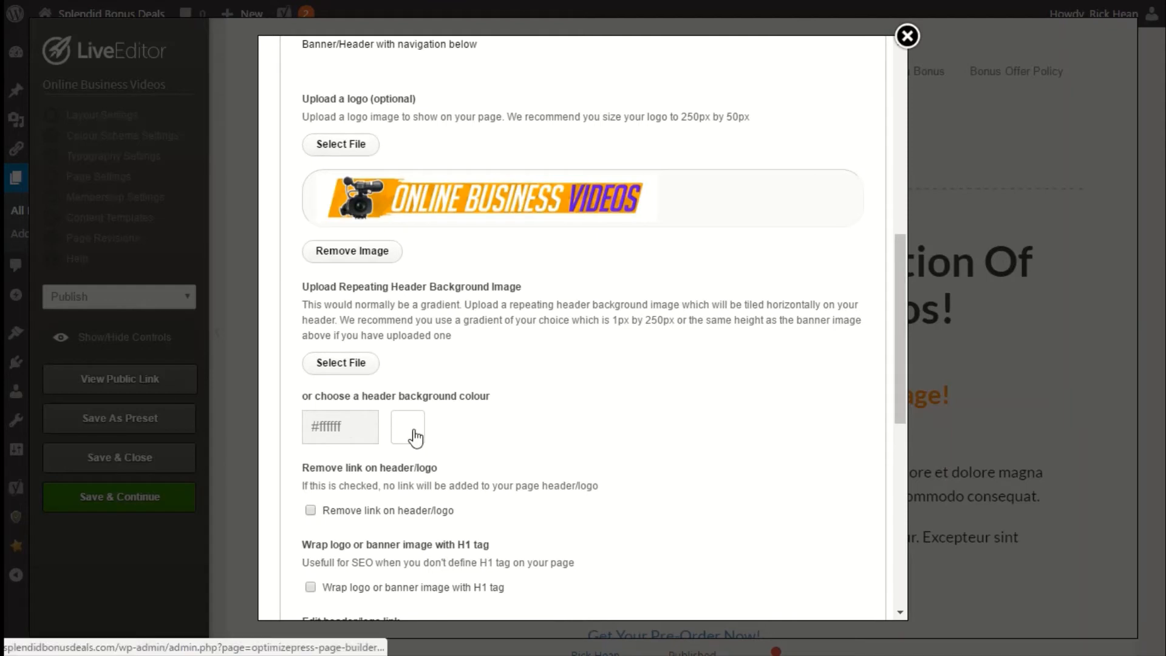
pyautogui.scroll(-2, 450, 432)
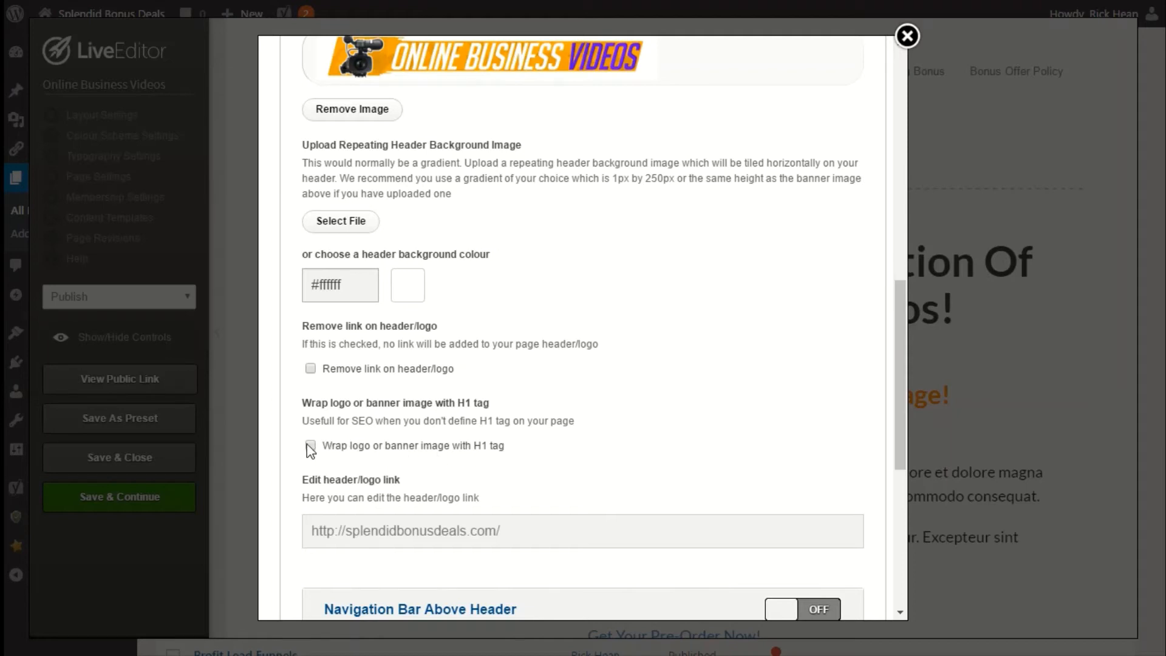
pyautogui.scroll(-2, 361, 516)
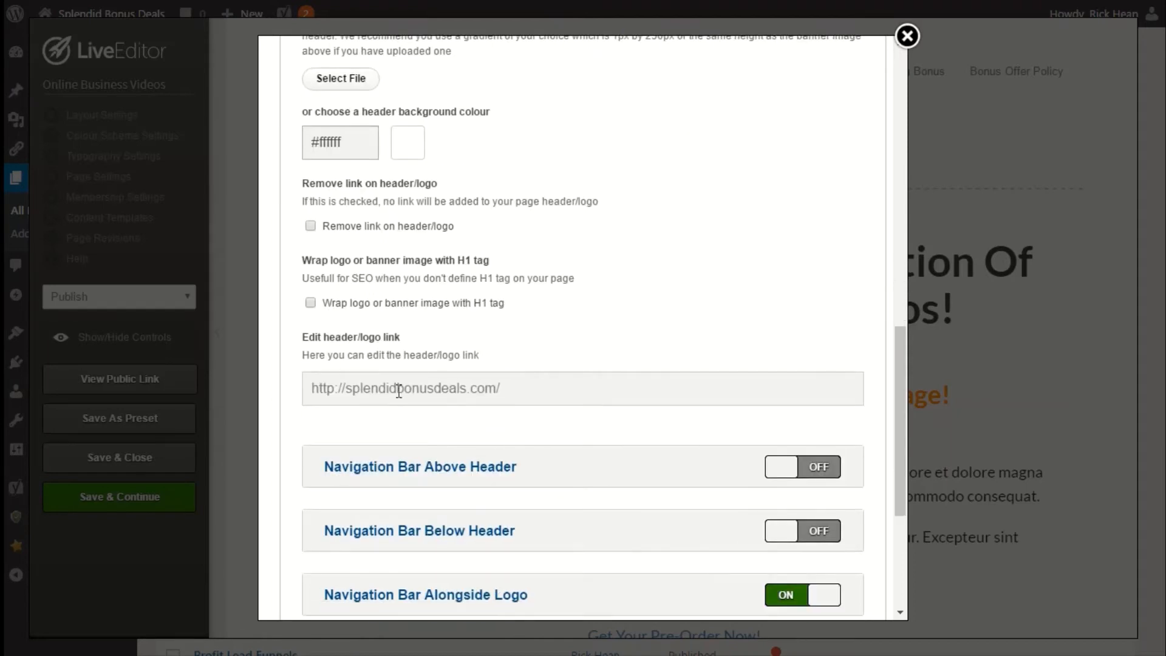
pyautogui.scroll(-2, 392, 356)
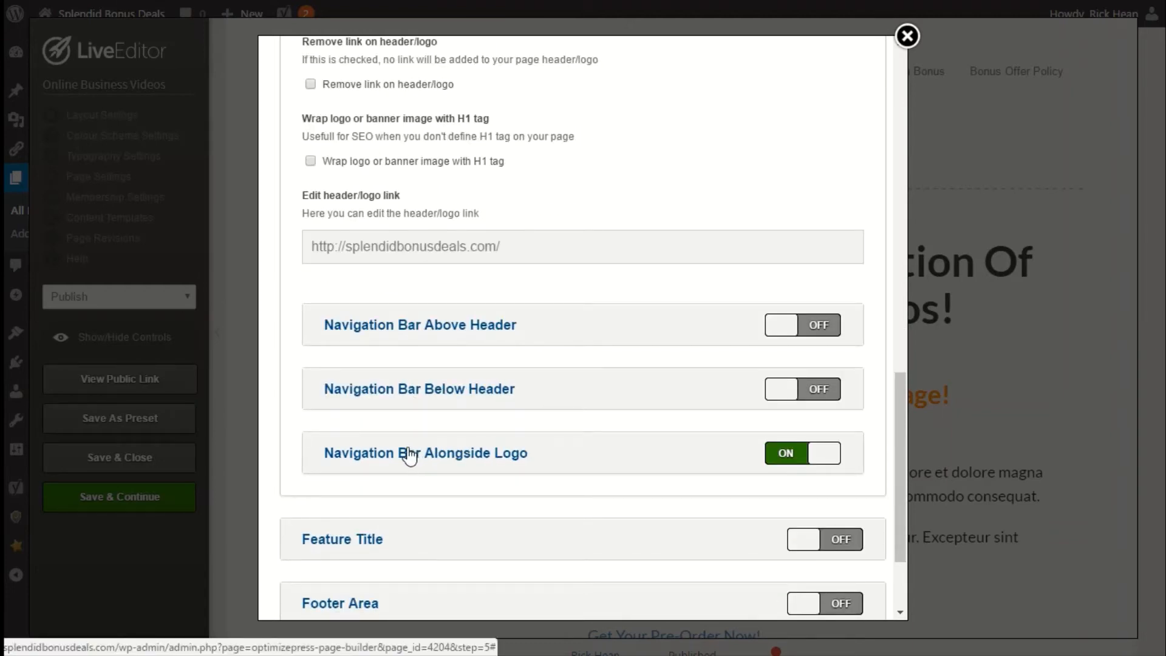
pyautogui.scroll(12, 410, 456)
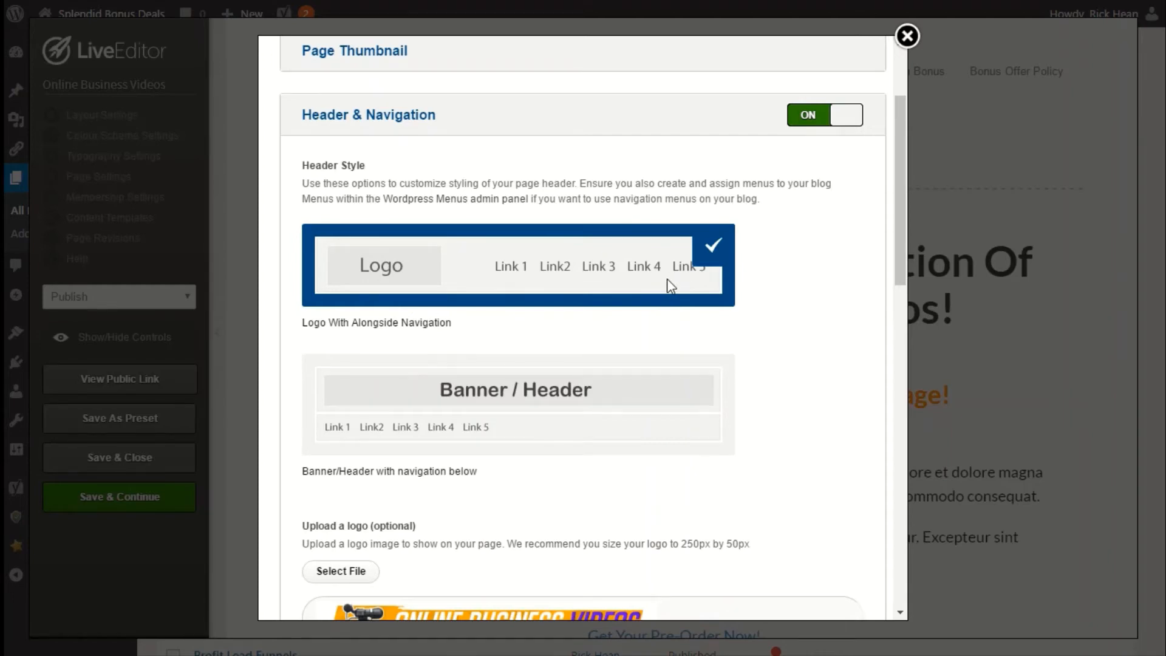
pyautogui.scroll(-12, 666, 286)
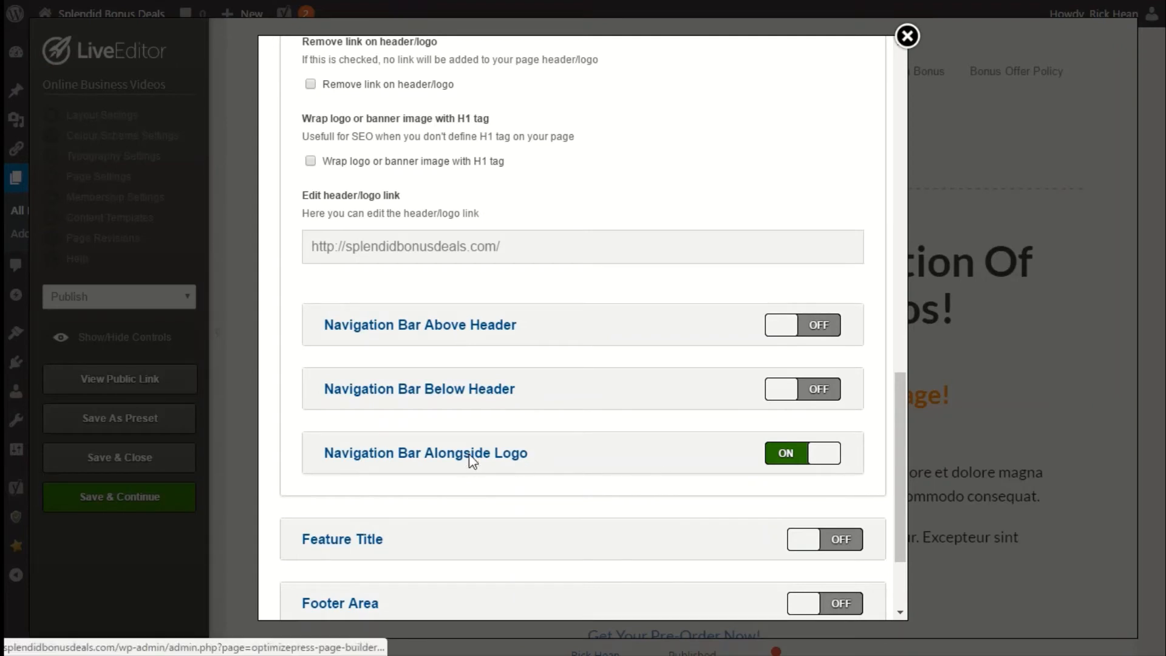
# Inspect the menu and font options of the navigation bar alongside the logo.
pyautogui.click(471, 462)
pyautogui.scroll(-4, 470, 449)
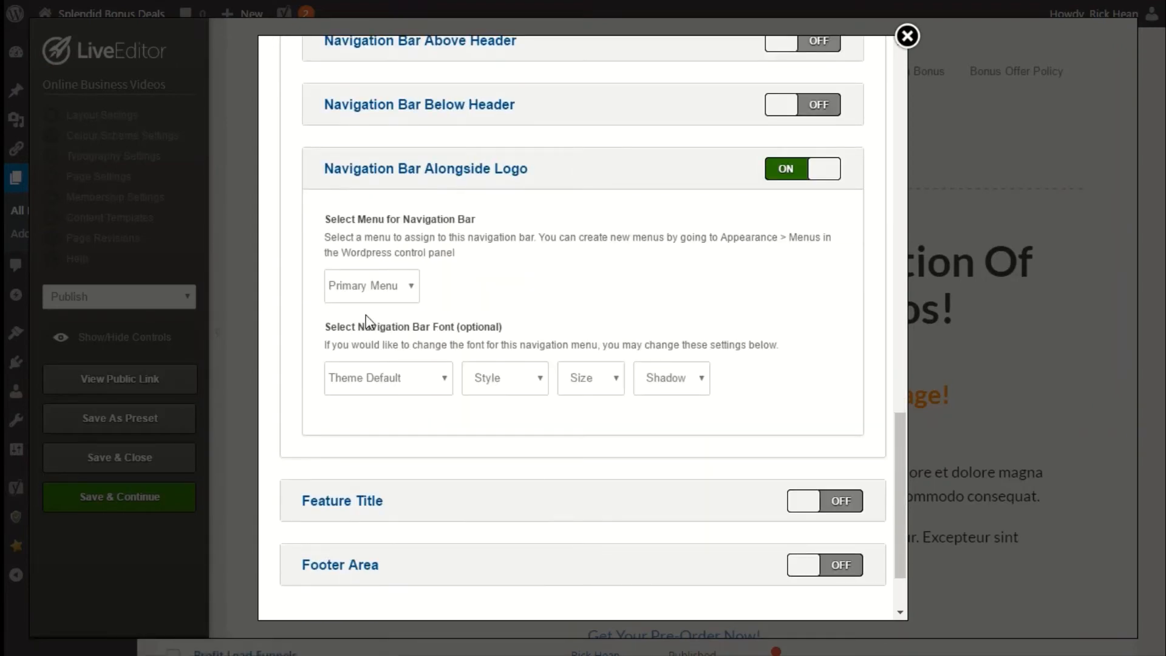
pyautogui.click(389, 292)
pyautogui.click(364, 354)
pyautogui.scroll(3, 328, 377)
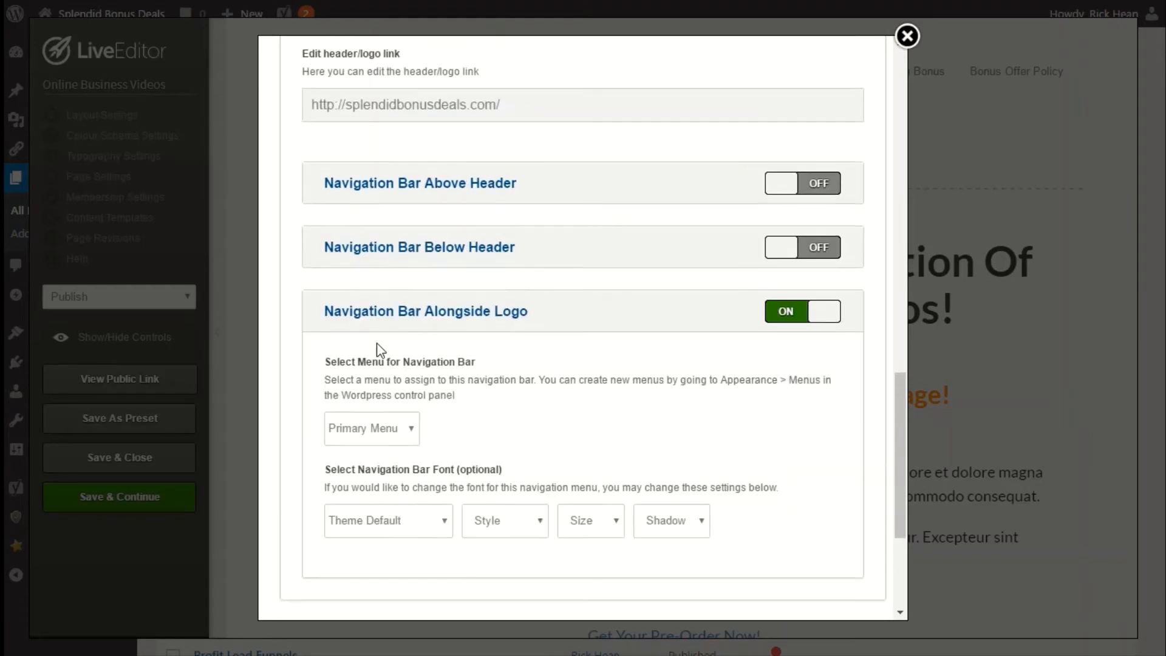
pyautogui.click(411, 322)
pyautogui.scroll(12, 416, 396)
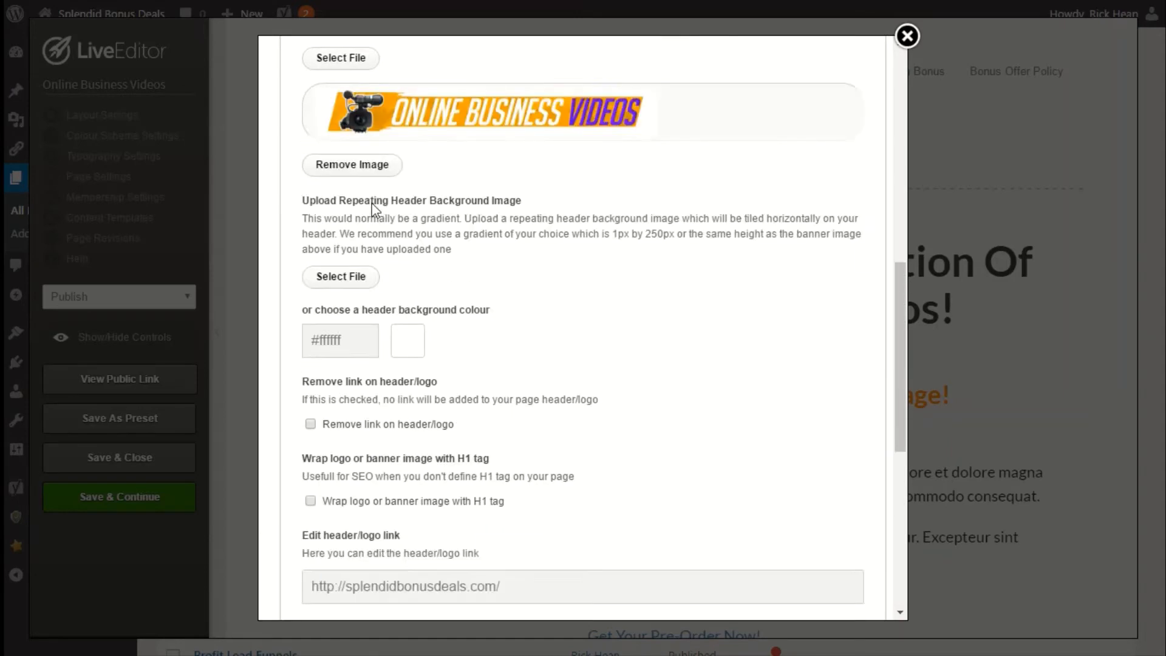
pyautogui.scroll(10, 378, 304)
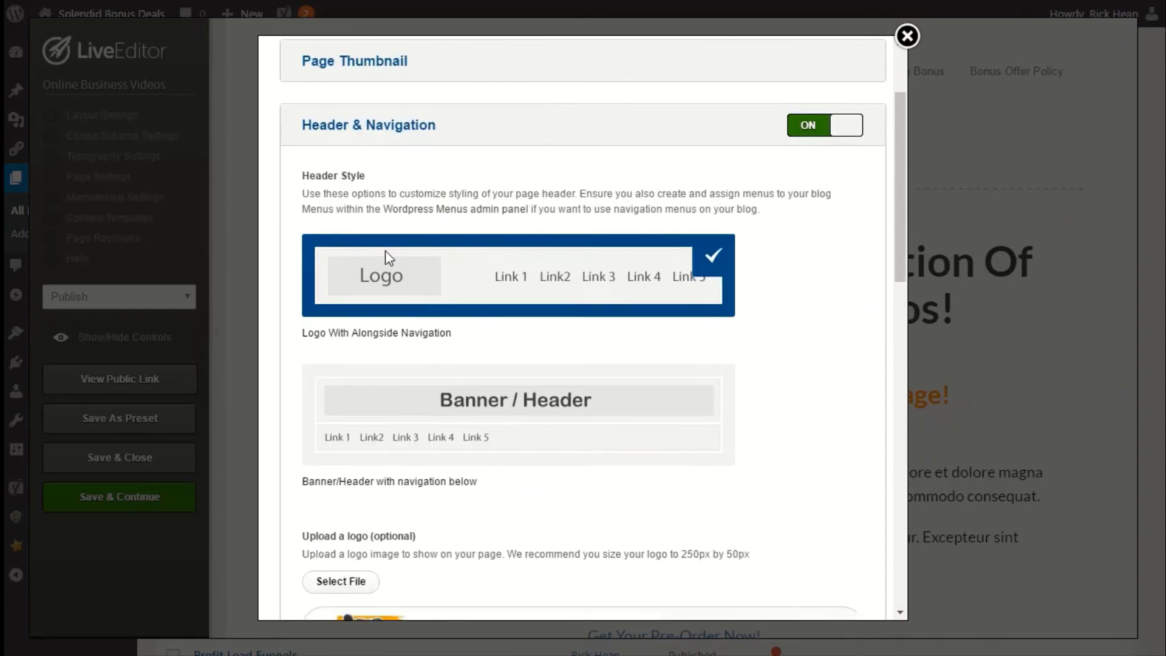
pyautogui.click(365, 261)
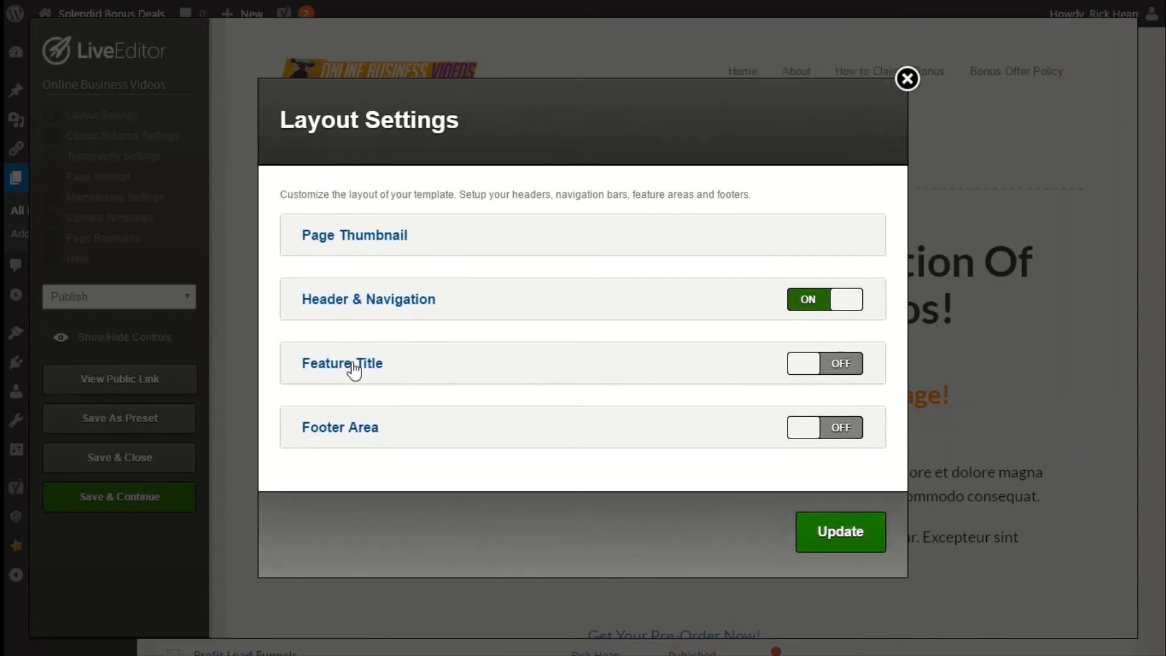
# Examine the Feature Title override and the Footer Area navigation menu and font options.
pyautogui.click(355, 366)
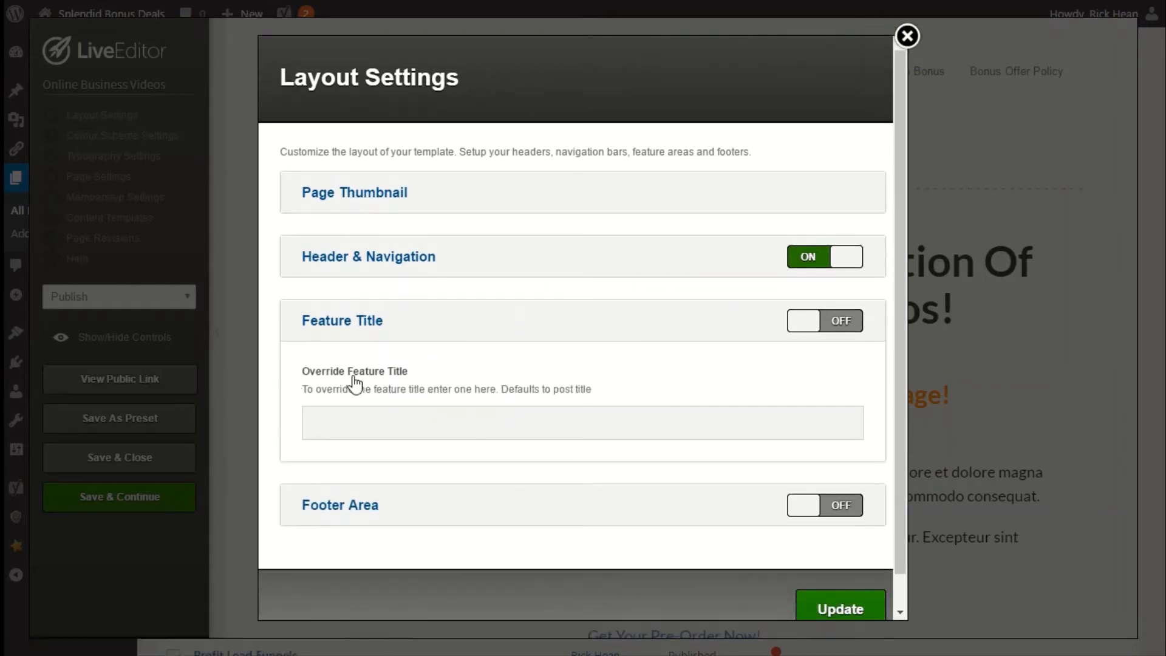
pyautogui.click(327, 334)
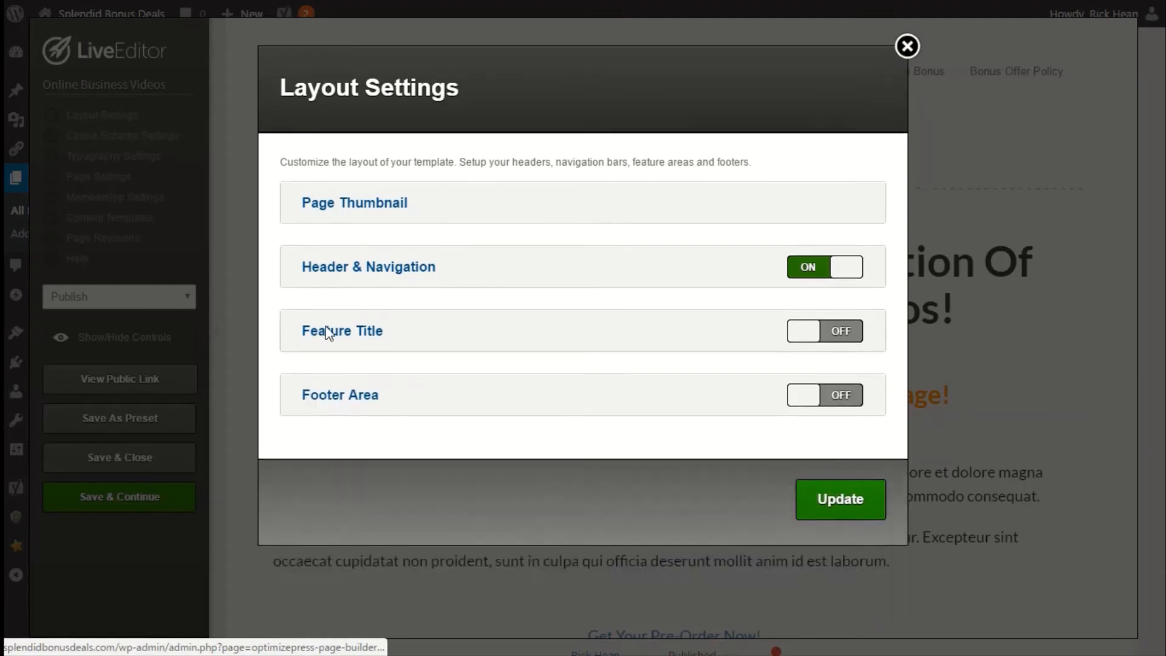
pyautogui.click(352, 428)
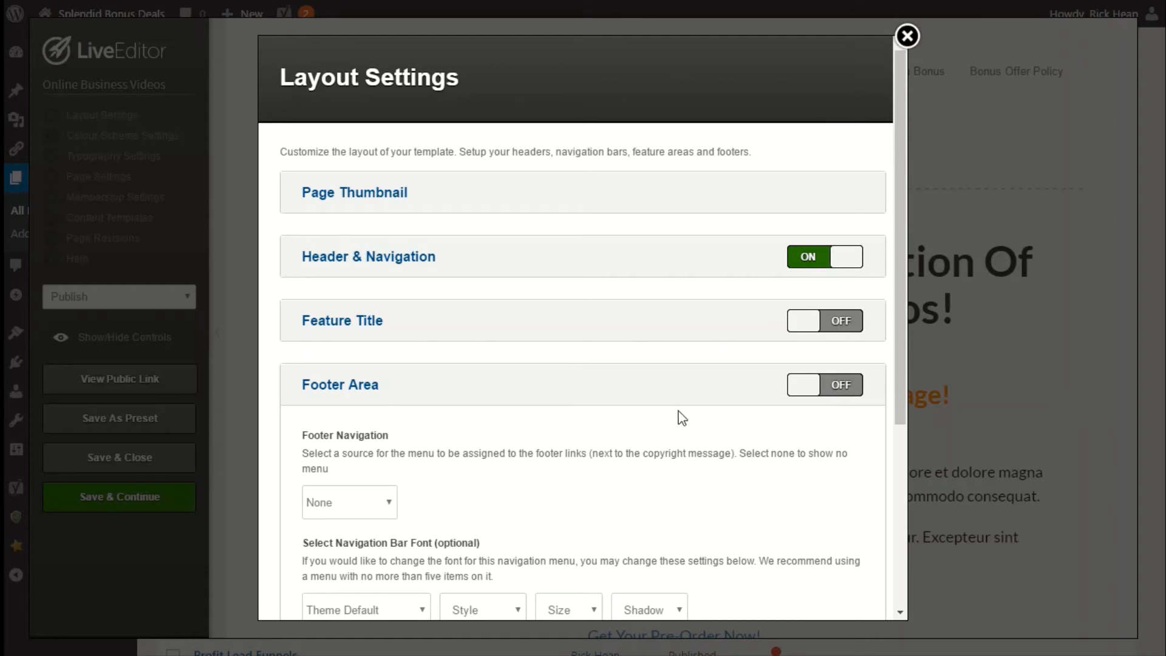
pyautogui.scroll(-2, 682, 417)
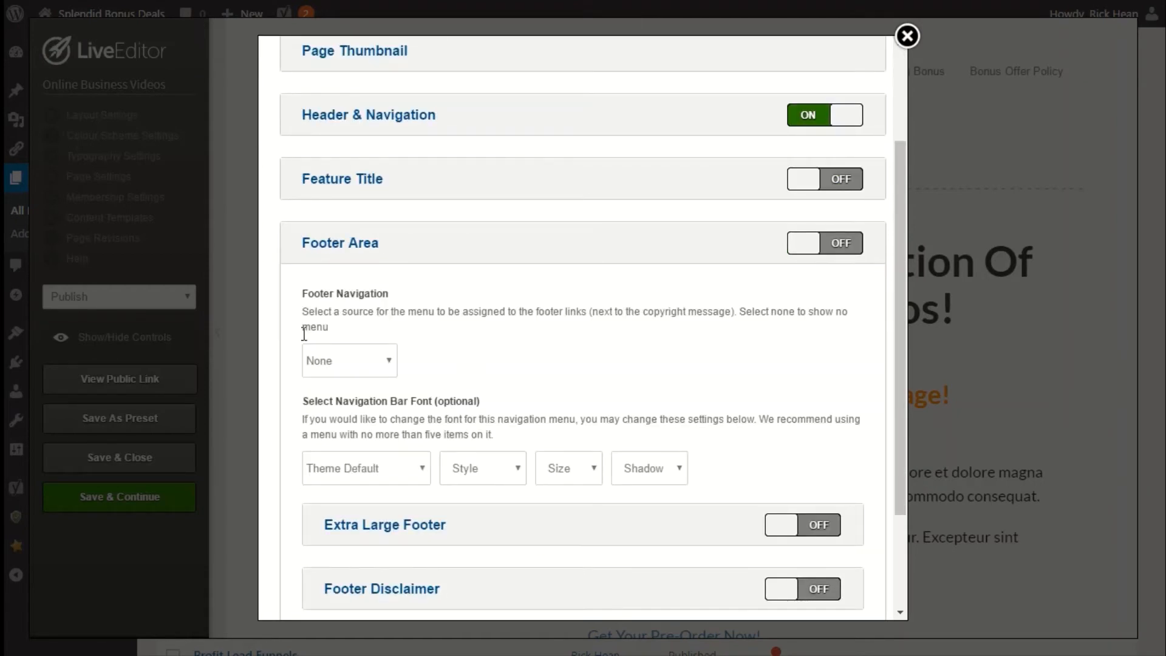
pyautogui.click(323, 360)
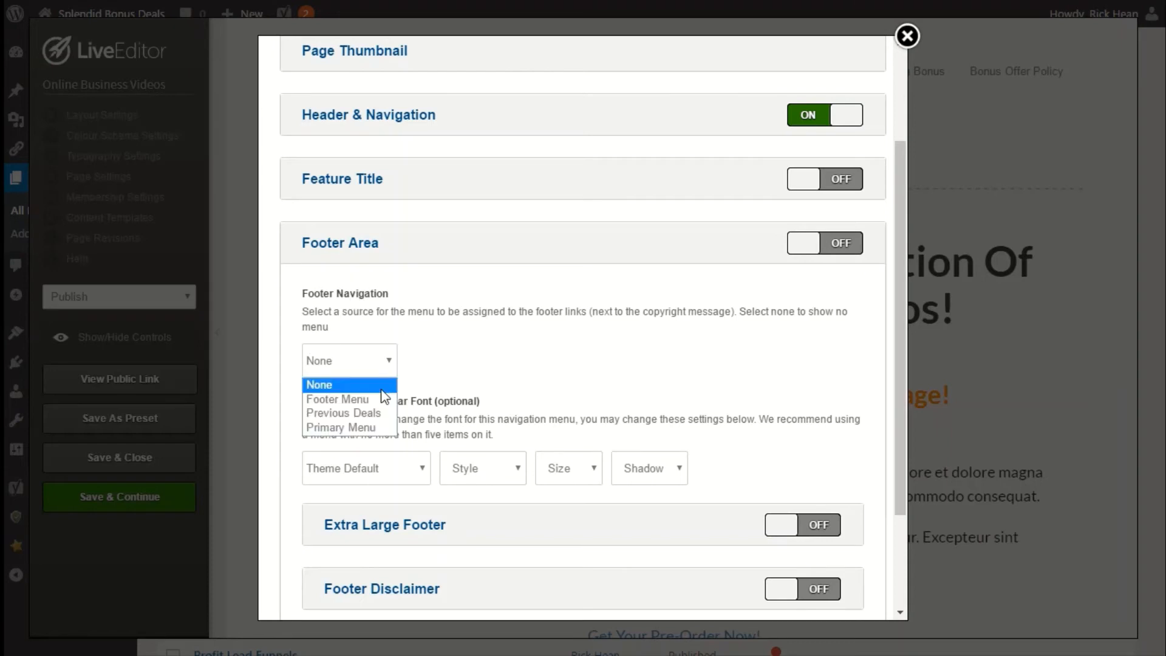
pyautogui.click(334, 371)
pyautogui.scroll(-3, 486, 334)
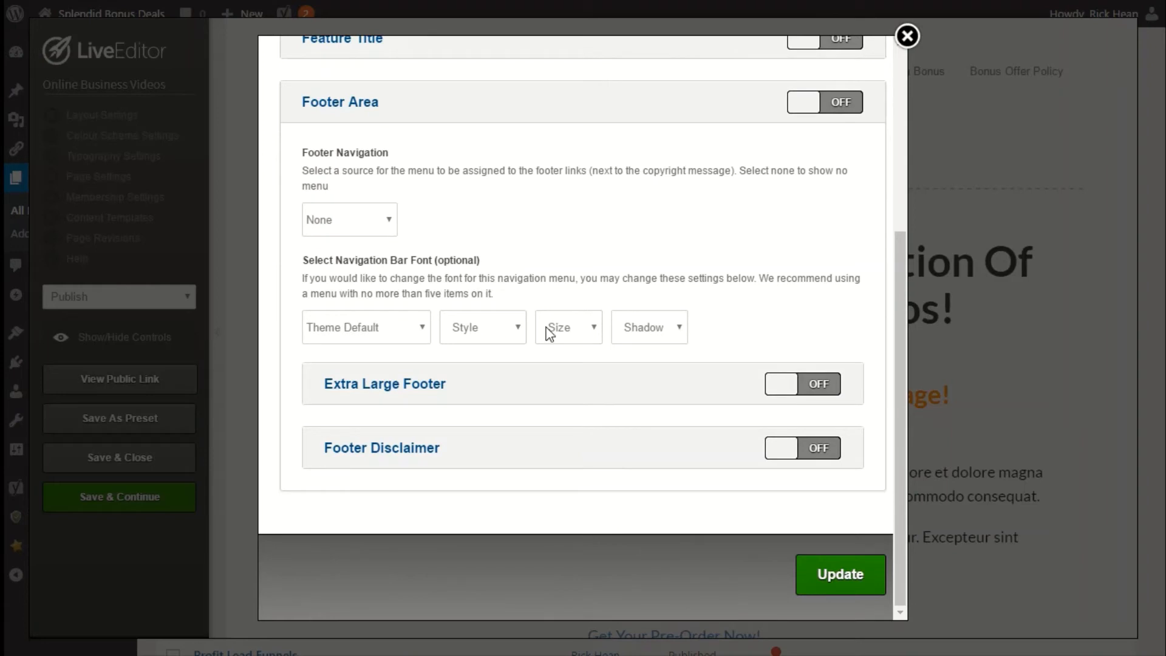
# Inspect the Extra Large Footer and Footer Disclaimer options, then apply the layout settings.
pyautogui.click(401, 395)
pyautogui.click(407, 396)
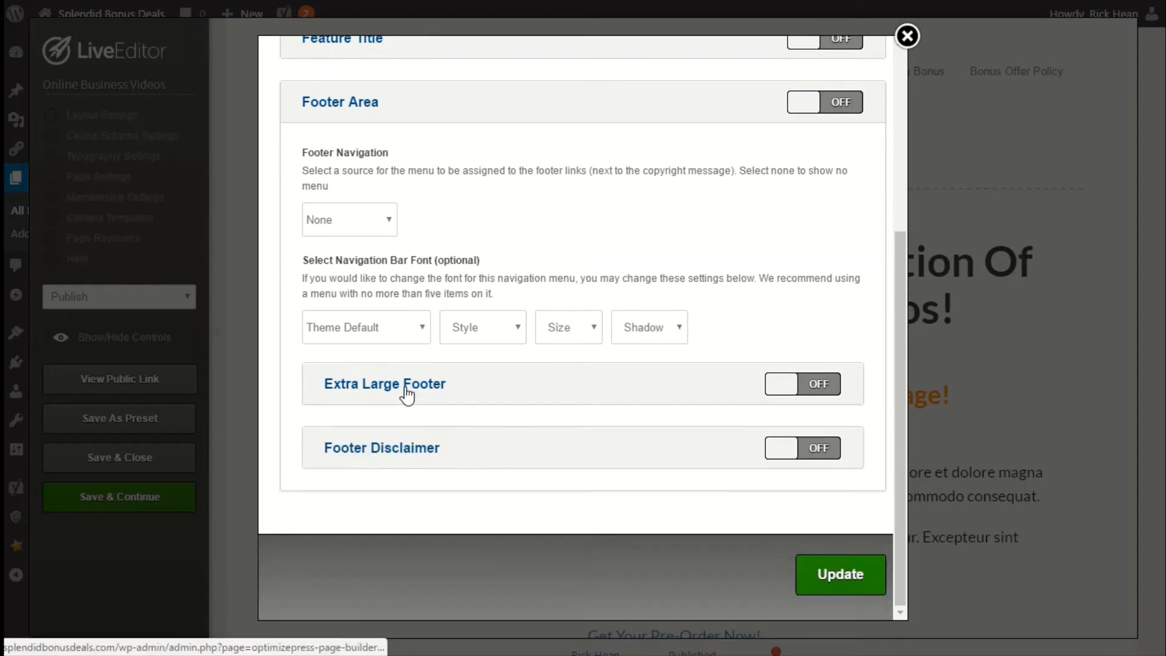
pyautogui.click(378, 458)
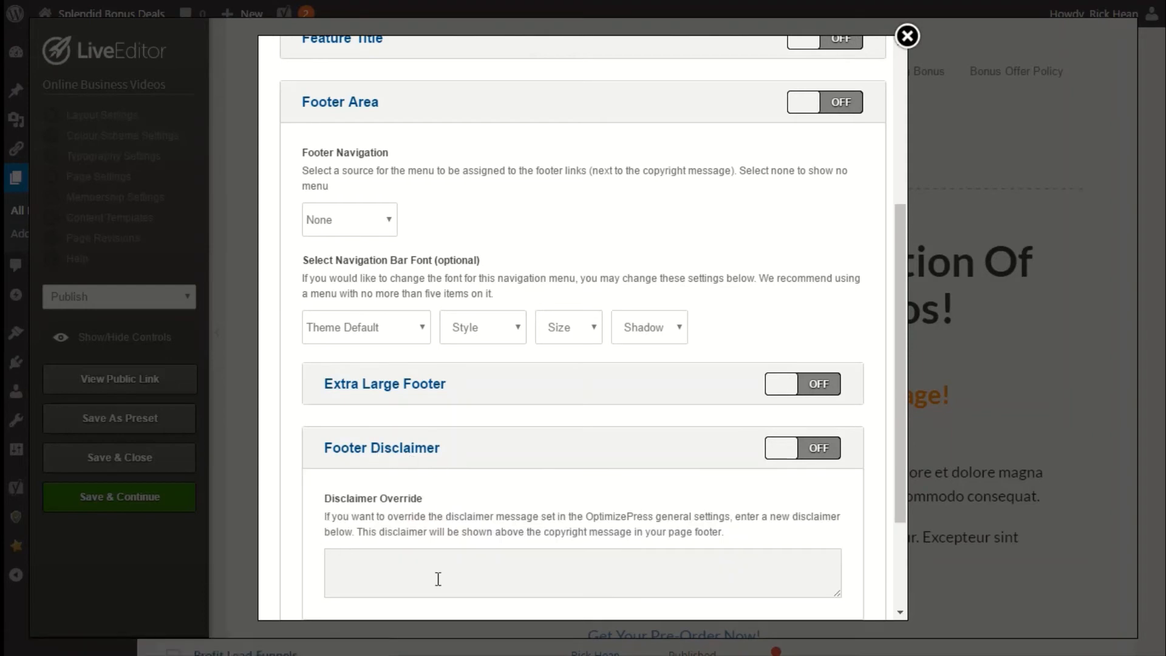
pyautogui.click(375, 455)
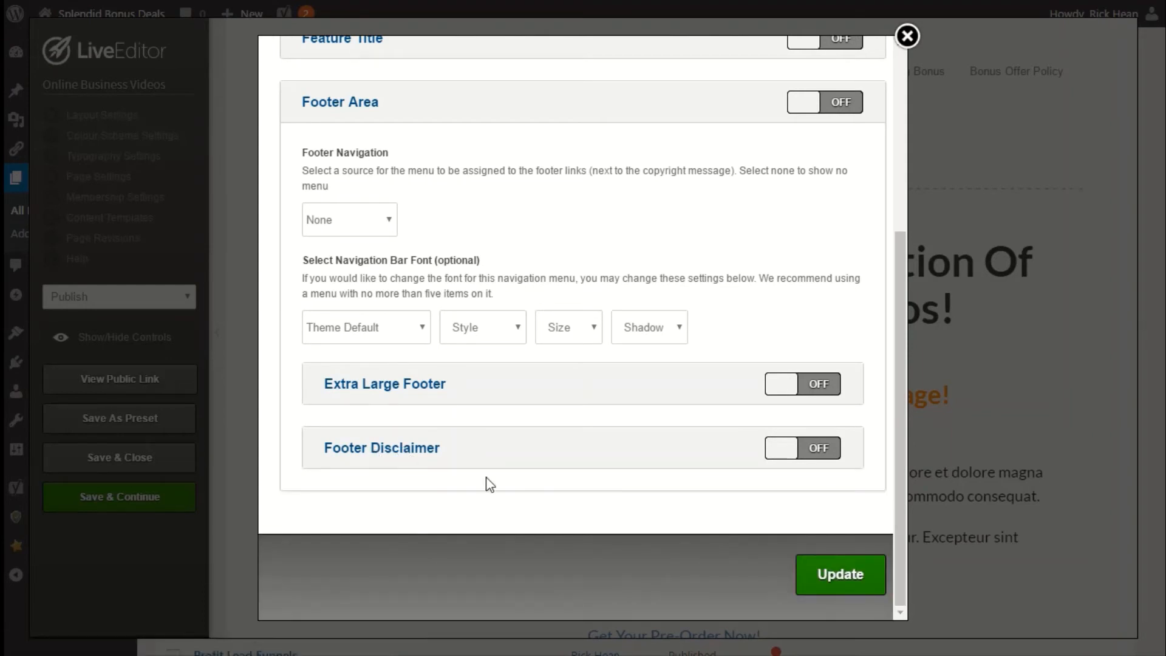
pyautogui.scroll(5, 485, 479)
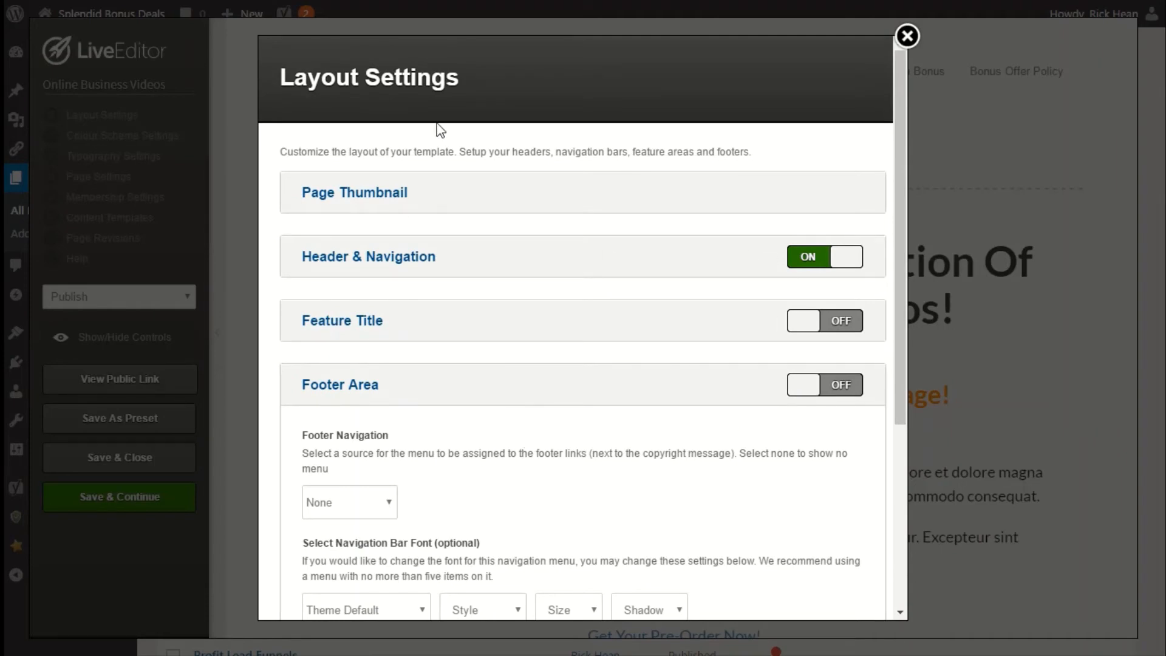
pyautogui.scroll(-5, 495, 323)
pyautogui.click(833, 576)
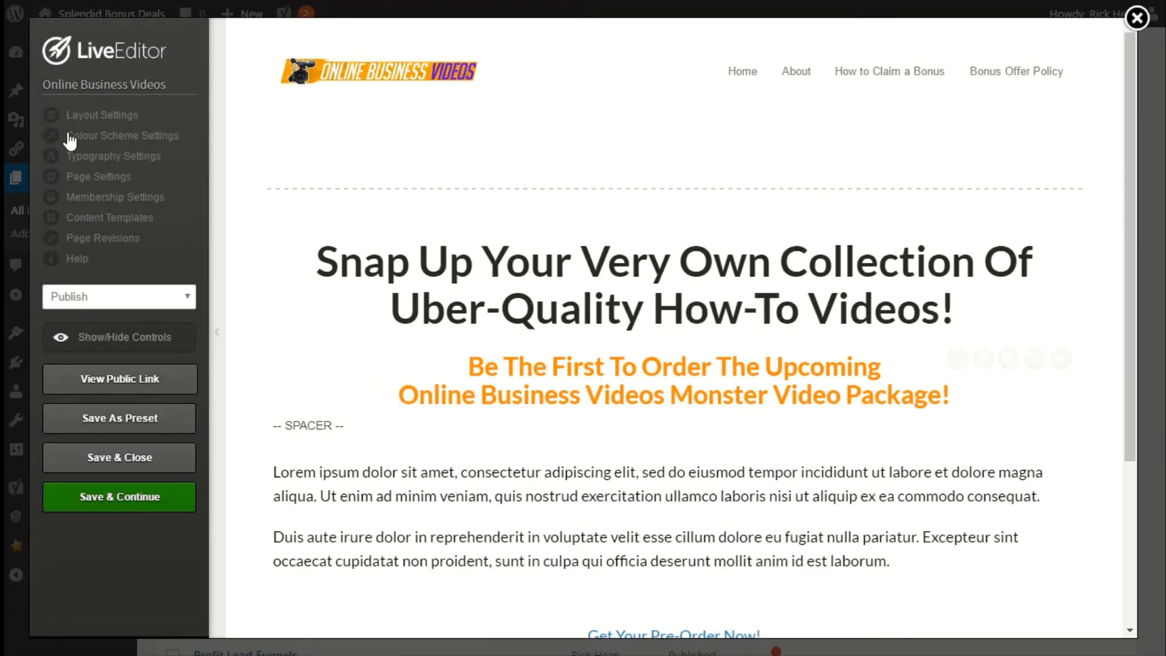
# In the colour scheme's Overall Page Colour Options, set the page hyperlink colour to #ff06d6.
pyautogui.click(94, 136)
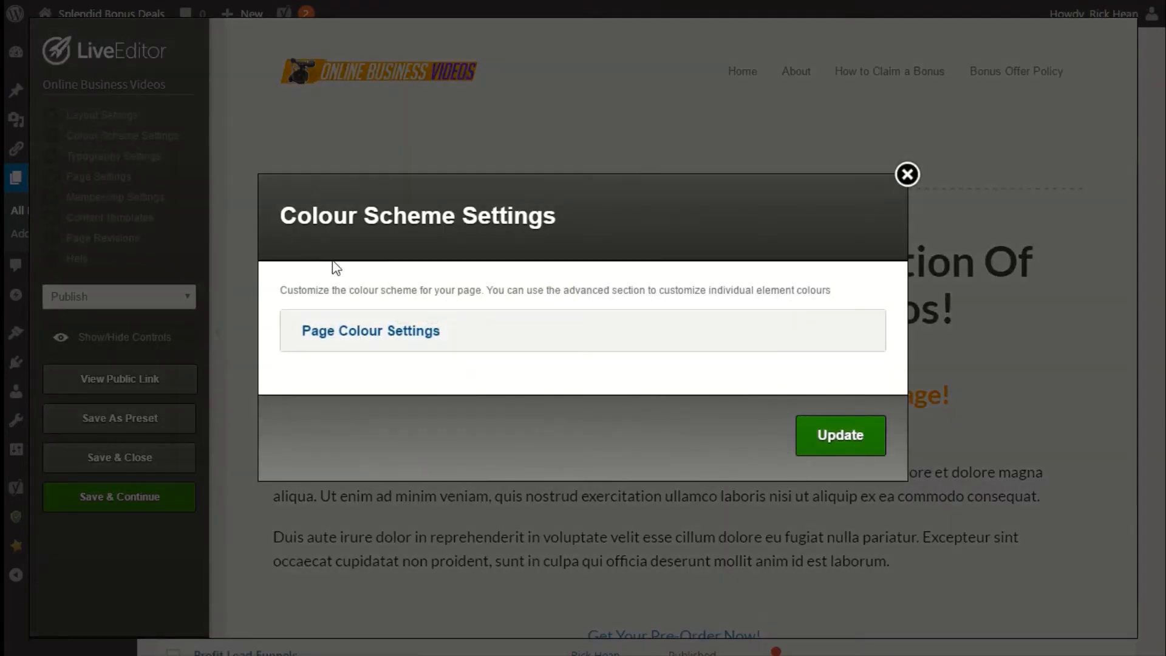
pyautogui.click(379, 334)
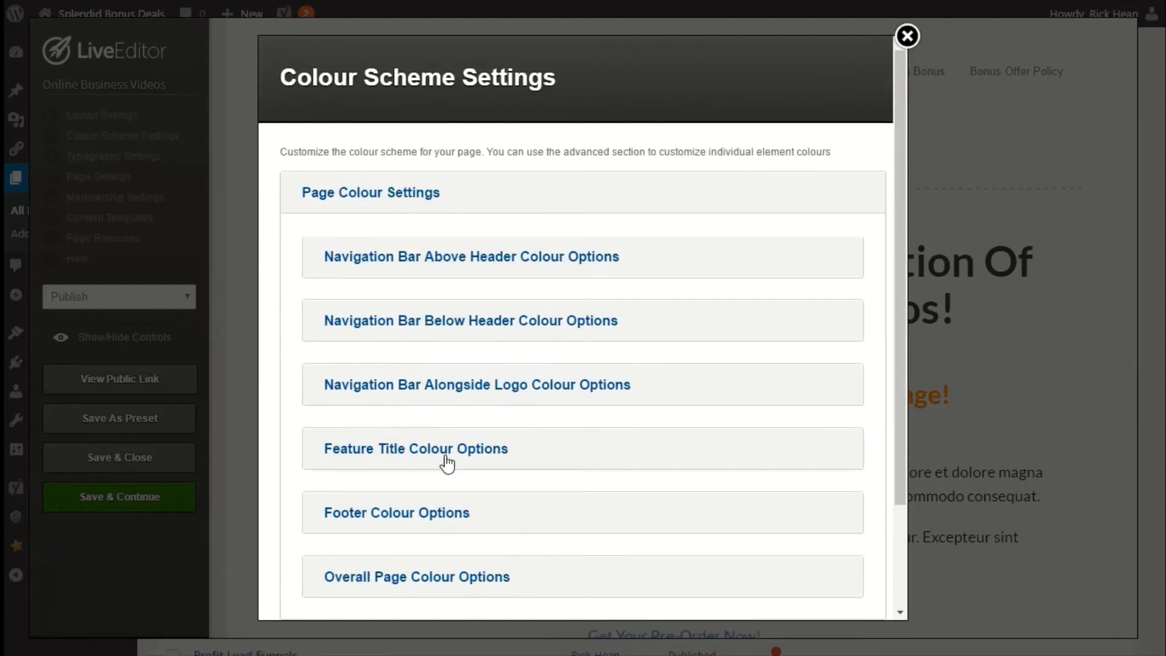
pyautogui.scroll(-3, 384, 365)
pyautogui.scroll(3, 391, 413)
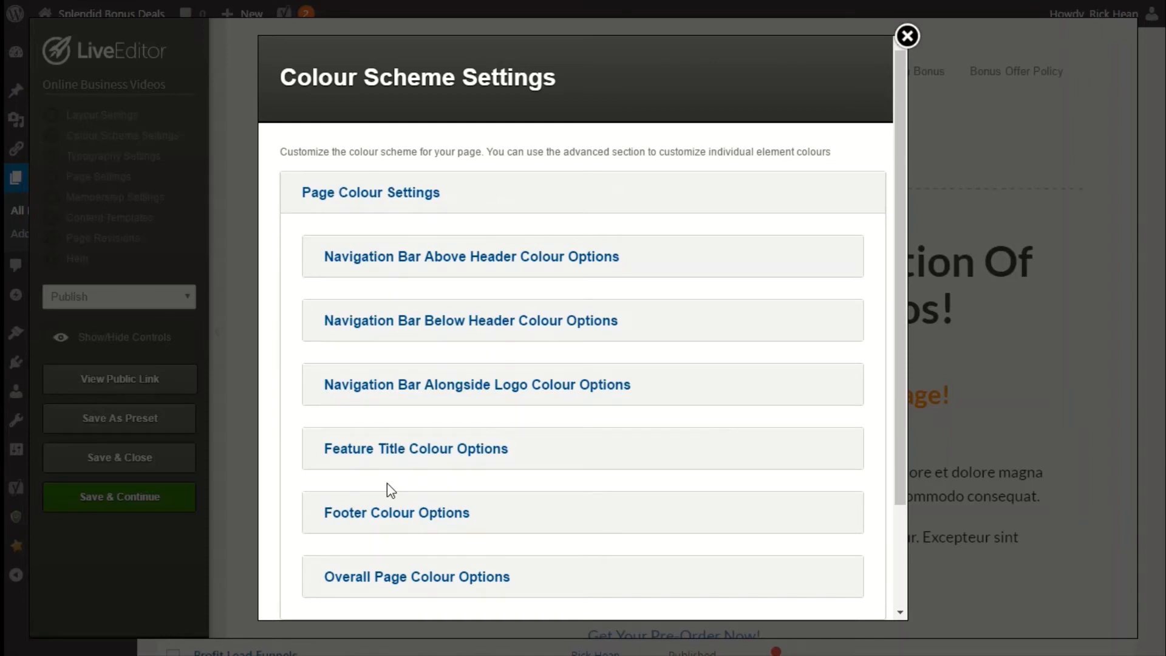
pyautogui.scroll(-3, 386, 484)
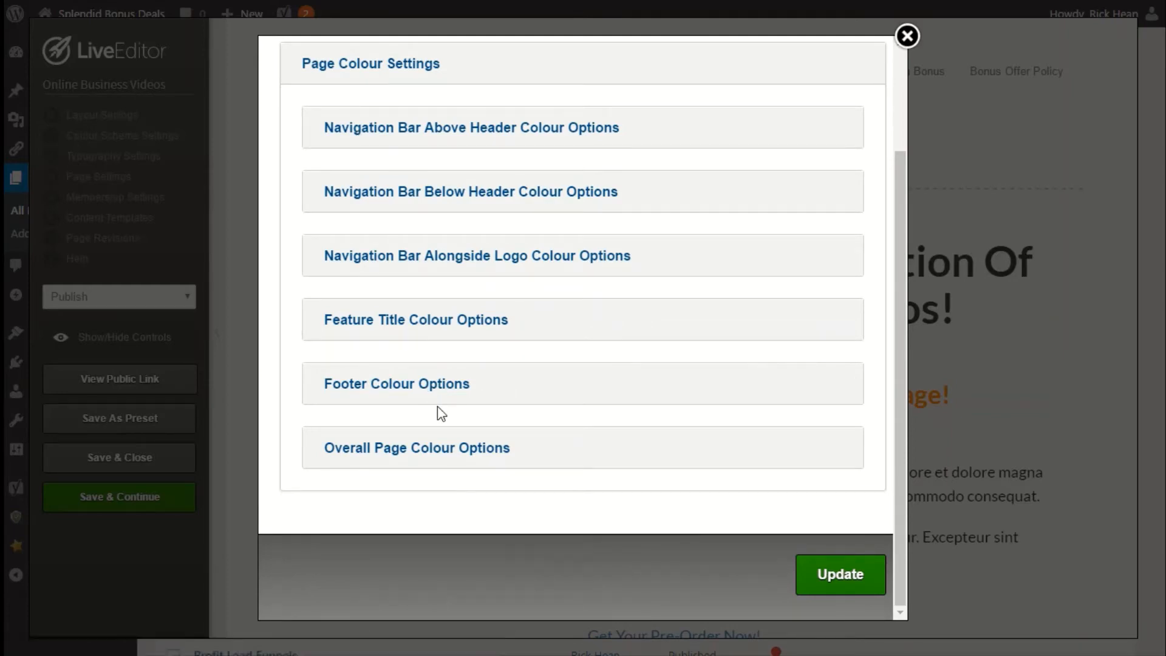
pyautogui.click(420, 456)
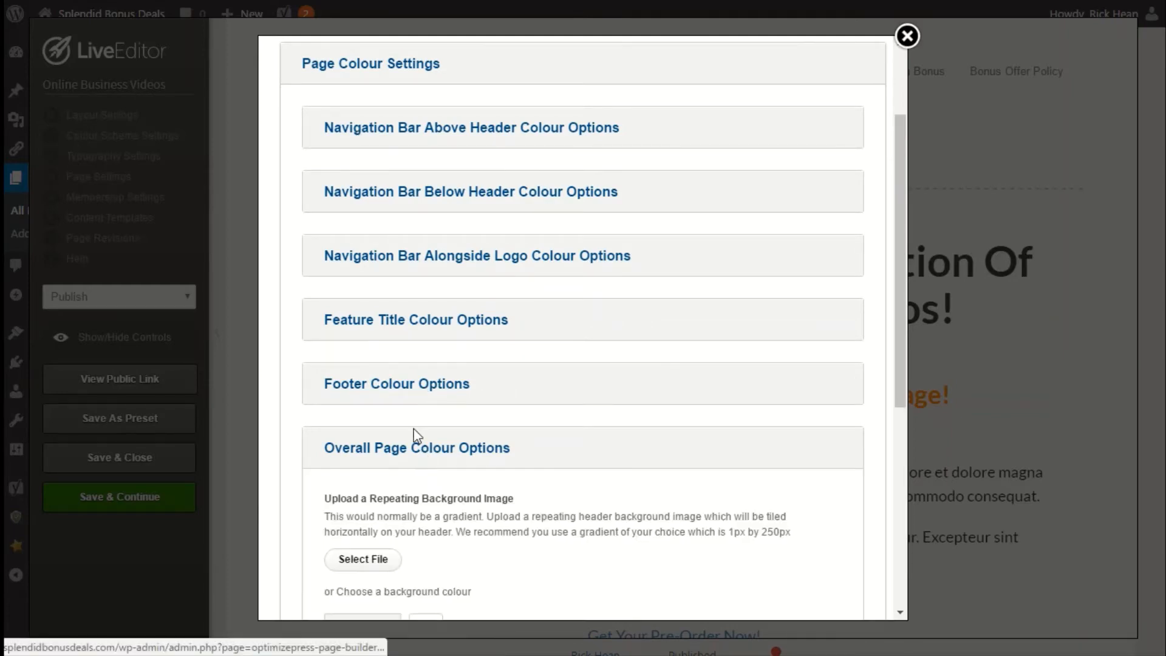
pyautogui.scroll(-1, 415, 429)
pyautogui.scroll(-1, 416, 431)
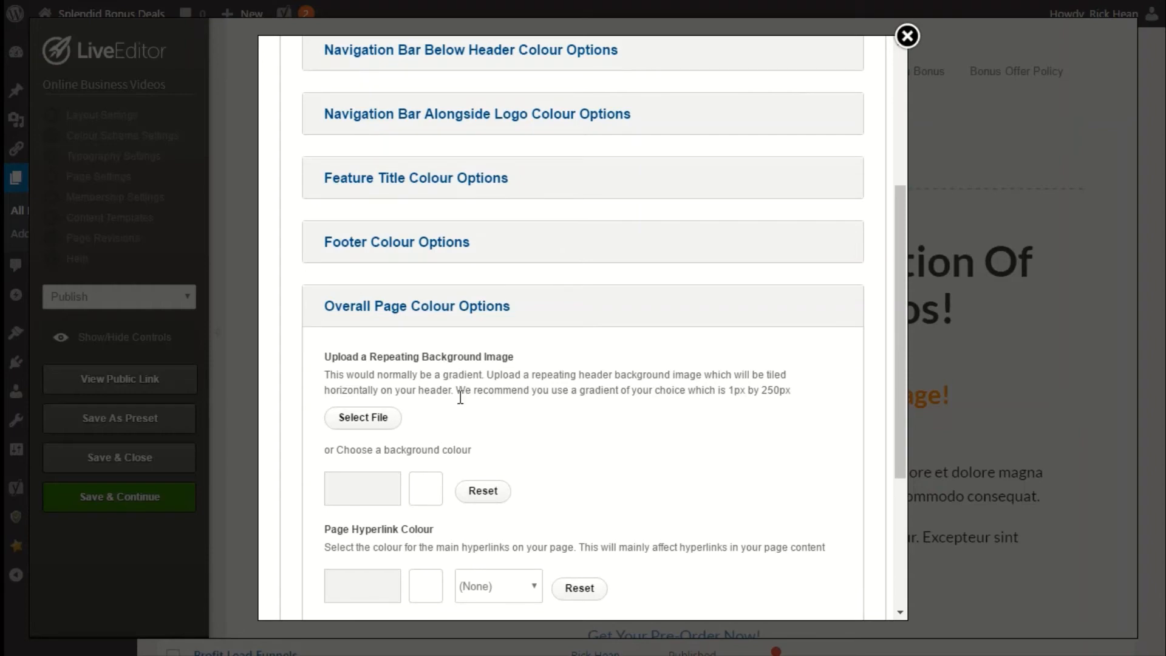
pyautogui.scroll(-2, 380, 423)
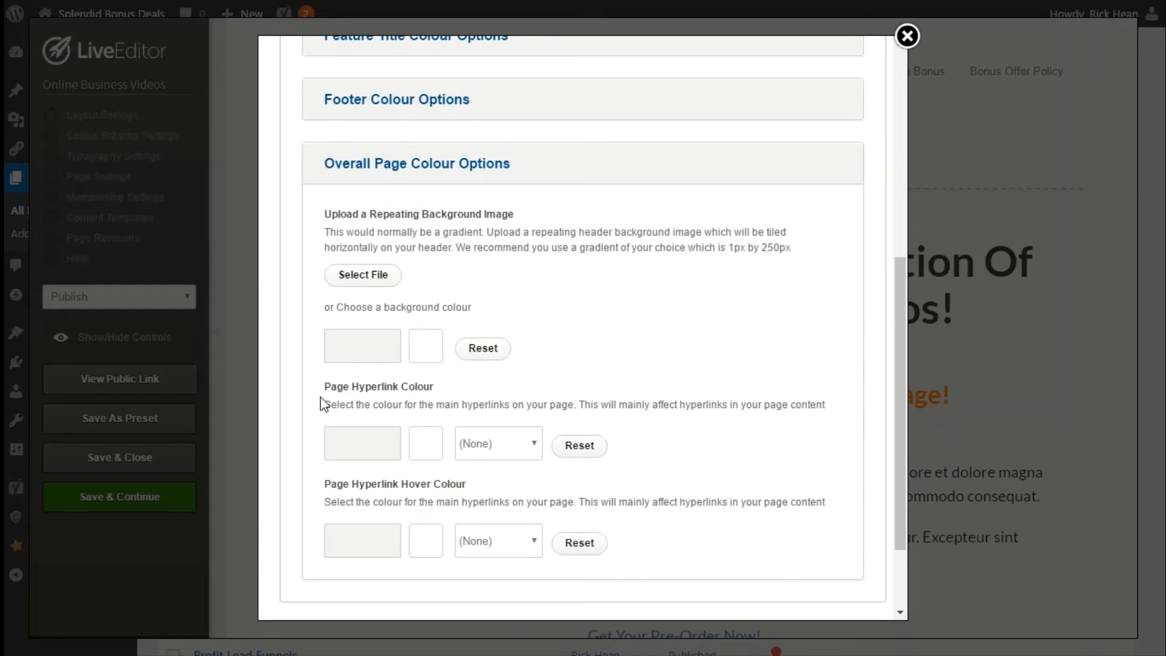
pyautogui.scroll(-2, 492, 423)
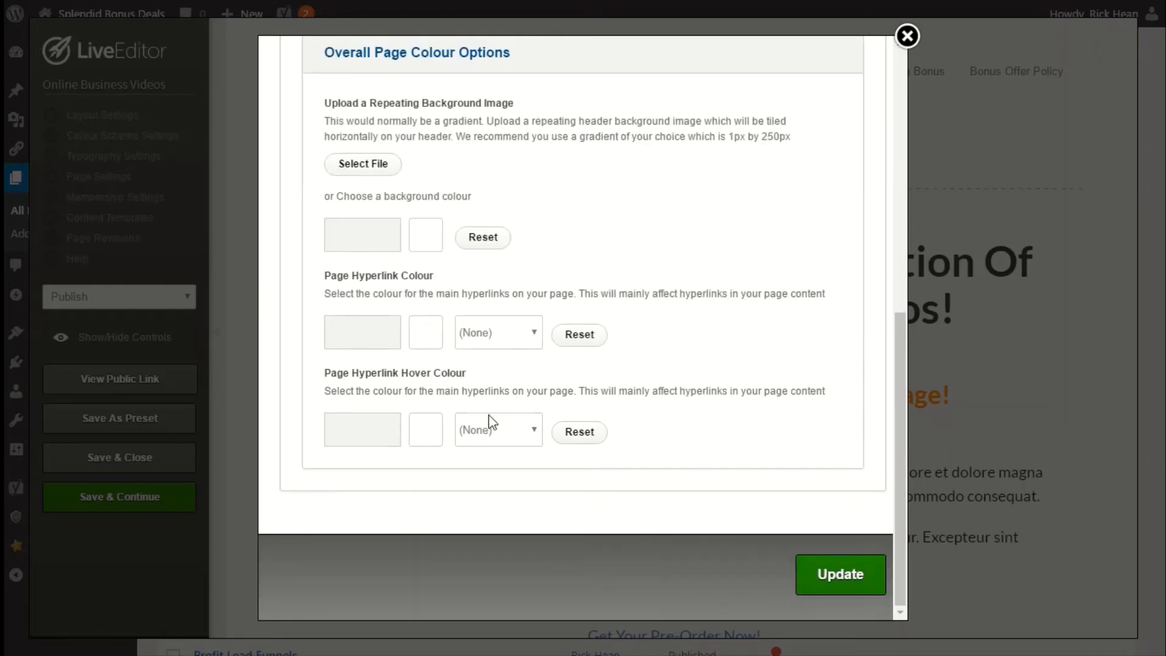
pyautogui.click(373, 339)
pyautogui.click(352, 385)
pyautogui.click(373, 334)
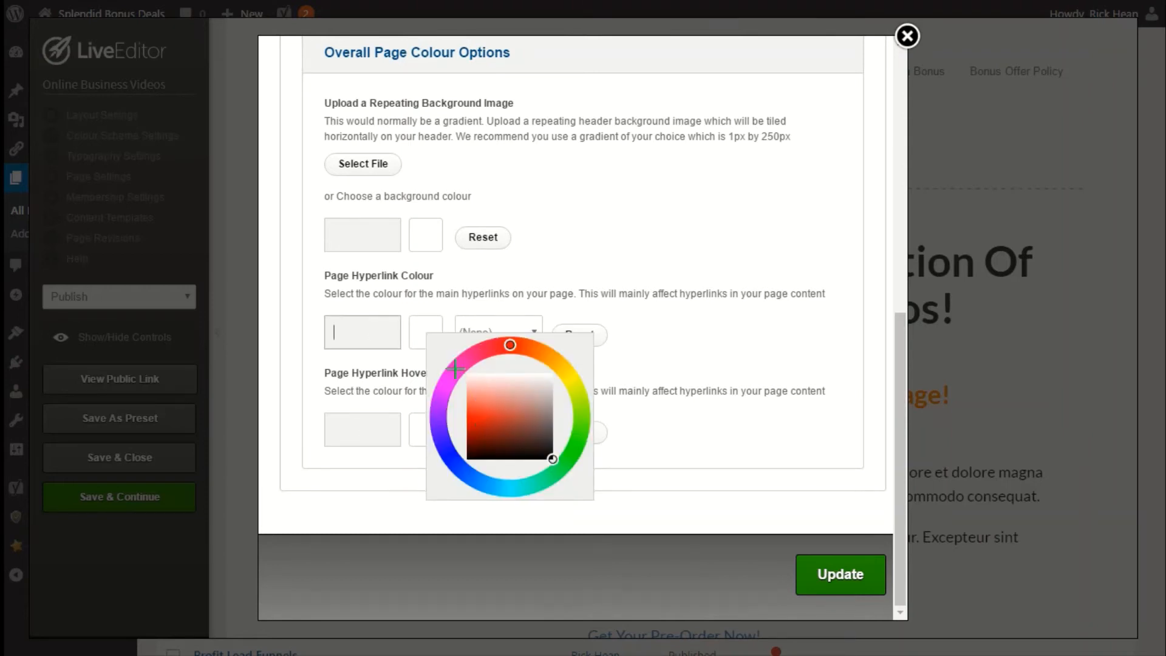
pyautogui.click(454, 371)
pyautogui.click(467, 419)
pyautogui.click(462, 417)
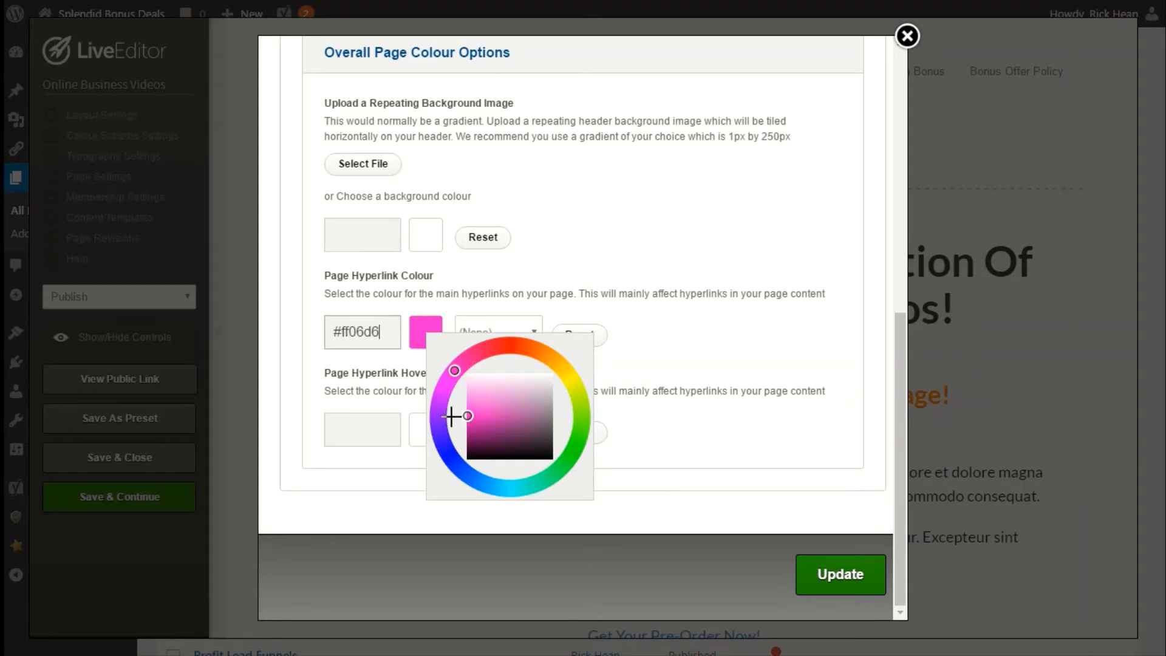
# Set the page hyperlink hover colour to #ff0670 and apply the colour scheme settings.
pyautogui.click(384, 432)
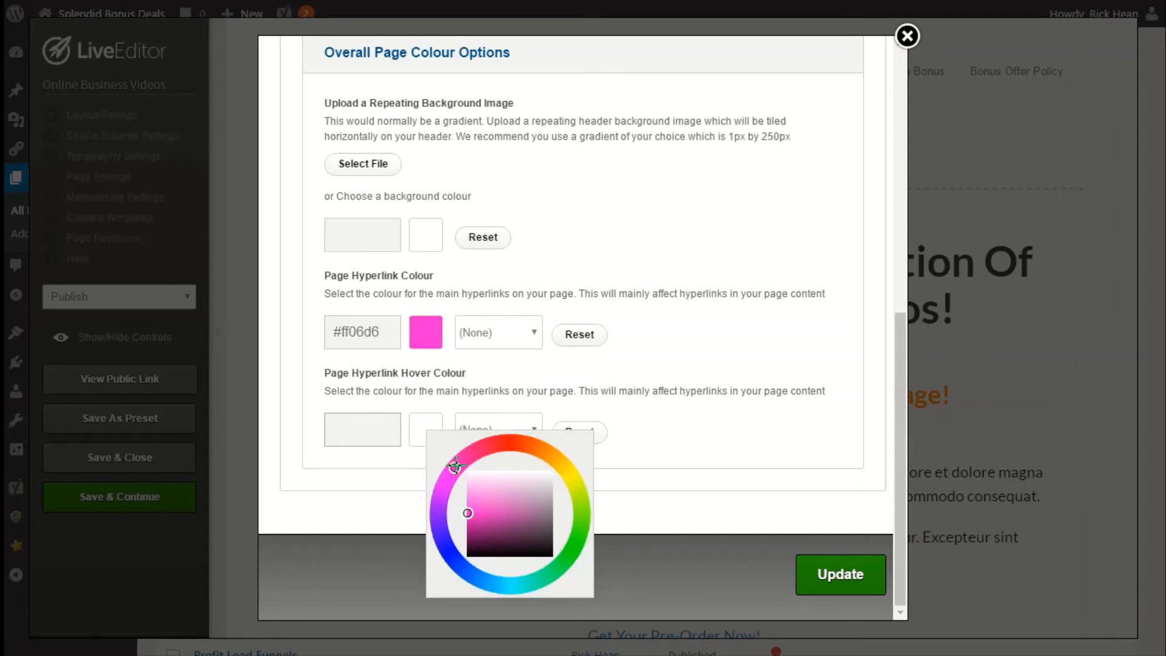
pyautogui.moveTo(454, 466); pyautogui.dragTo(483, 447)
pyautogui.click(676, 436)
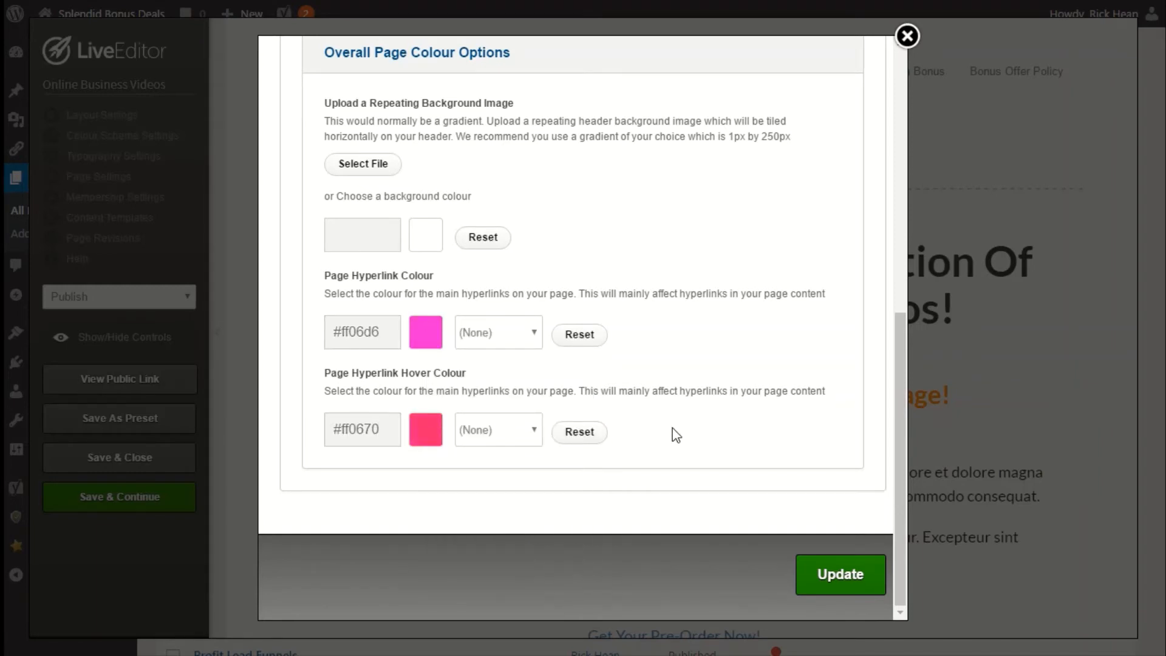
pyautogui.click(823, 587)
pyautogui.scroll(-2, 607, 413)
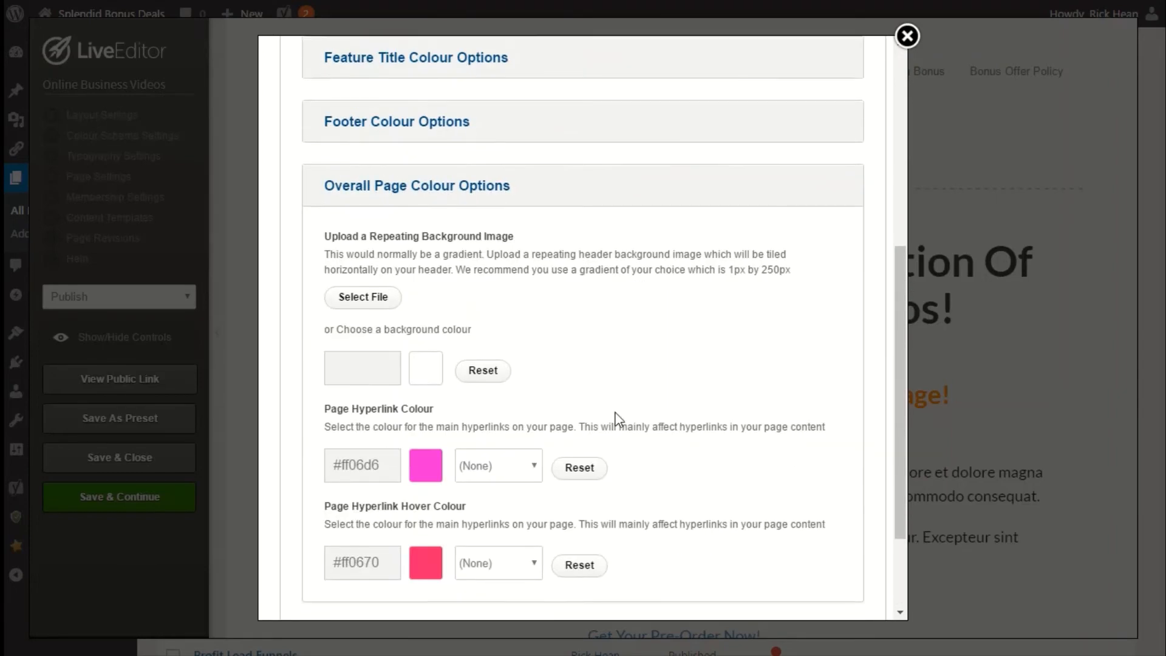
pyautogui.scroll(-2, 617, 419)
pyautogui.click(820, 582)
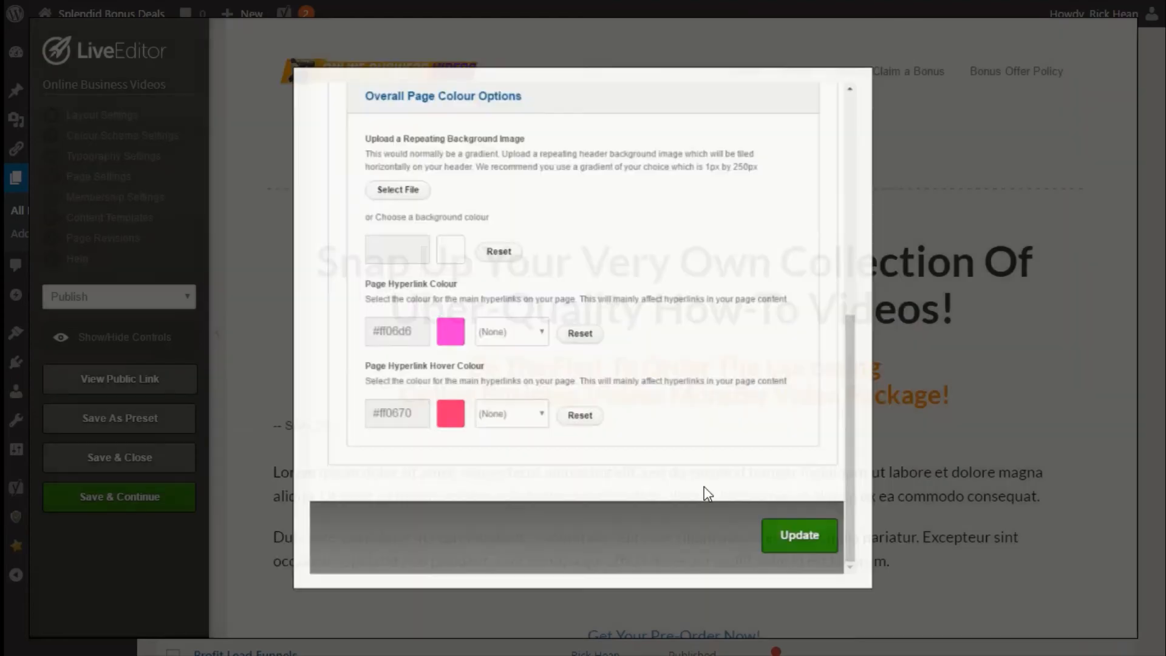
# Open the page typography settings and set the theme text/paragraph colour to #eb0000.
pyautogui.scroll(-3, 576, 368)
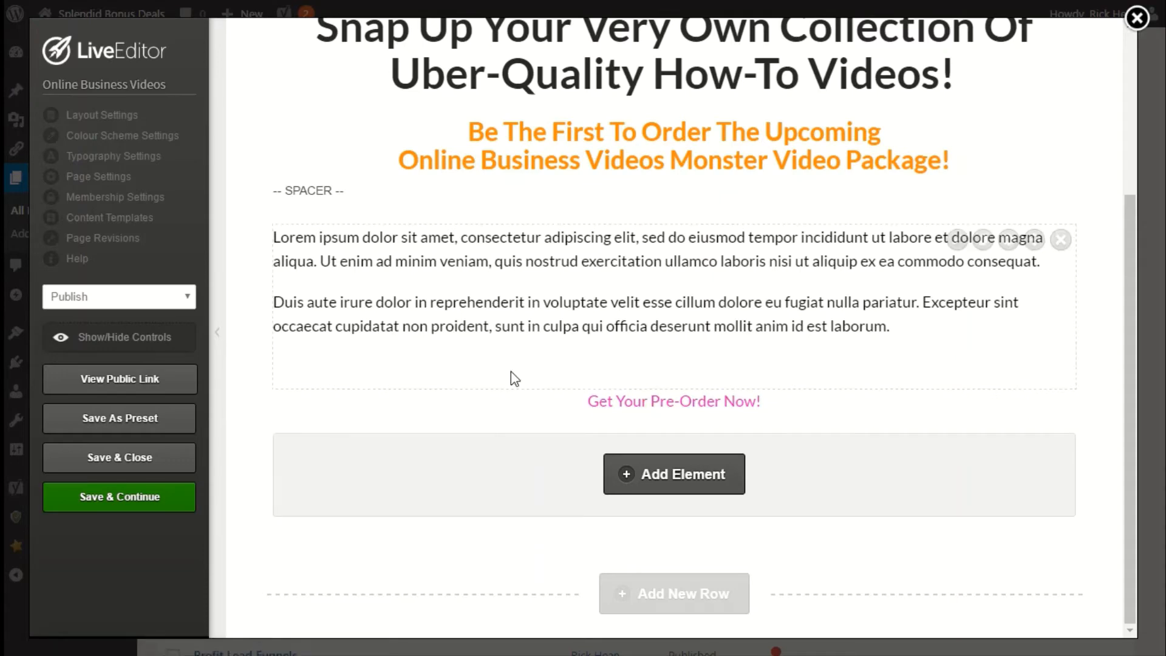
pyautogui.click(88, 160)
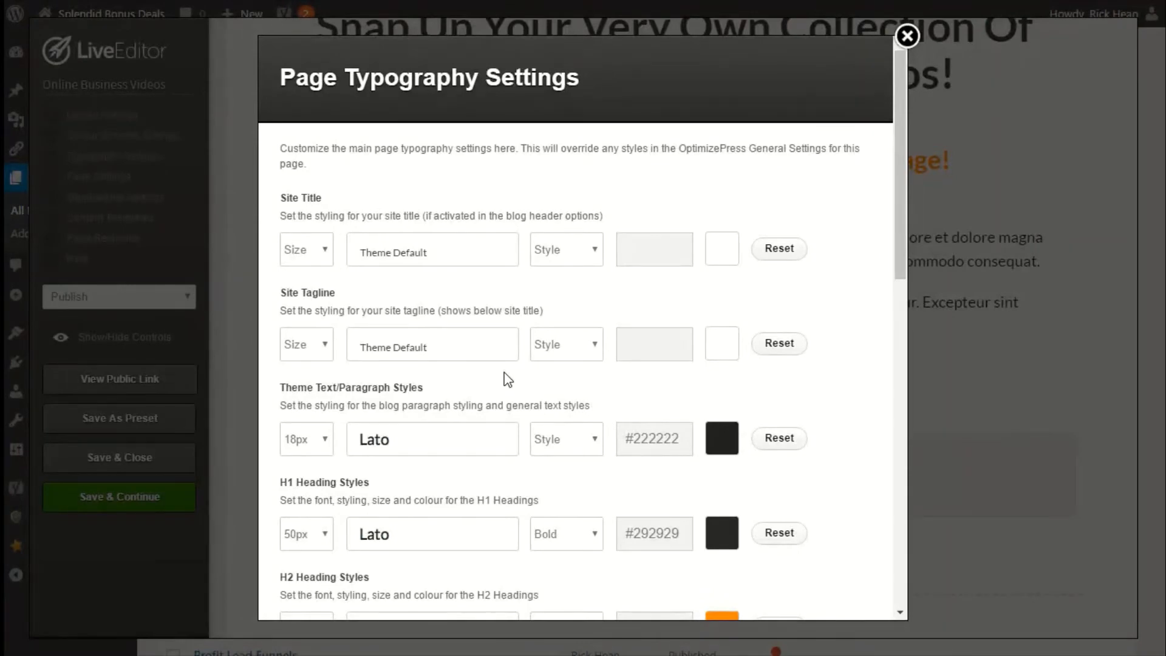
pyautogui.scroll(-2, 432, 343)
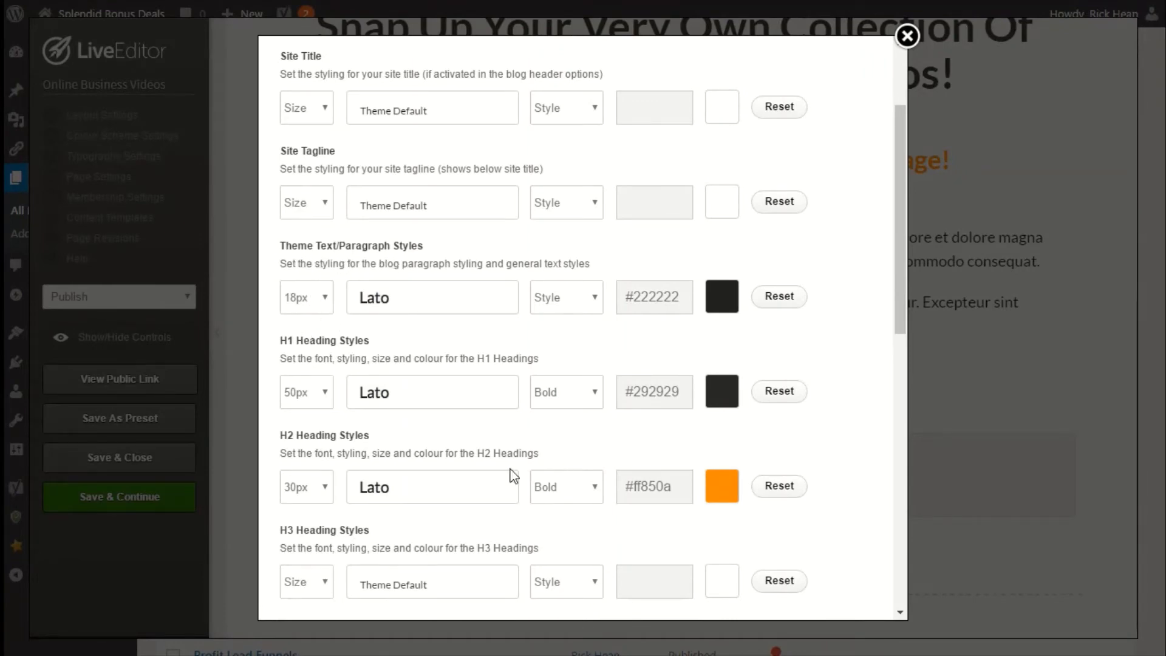
pyautogui.scroll(-4, 392, 488)
pyautogui.scroll(-2, 392, 495)
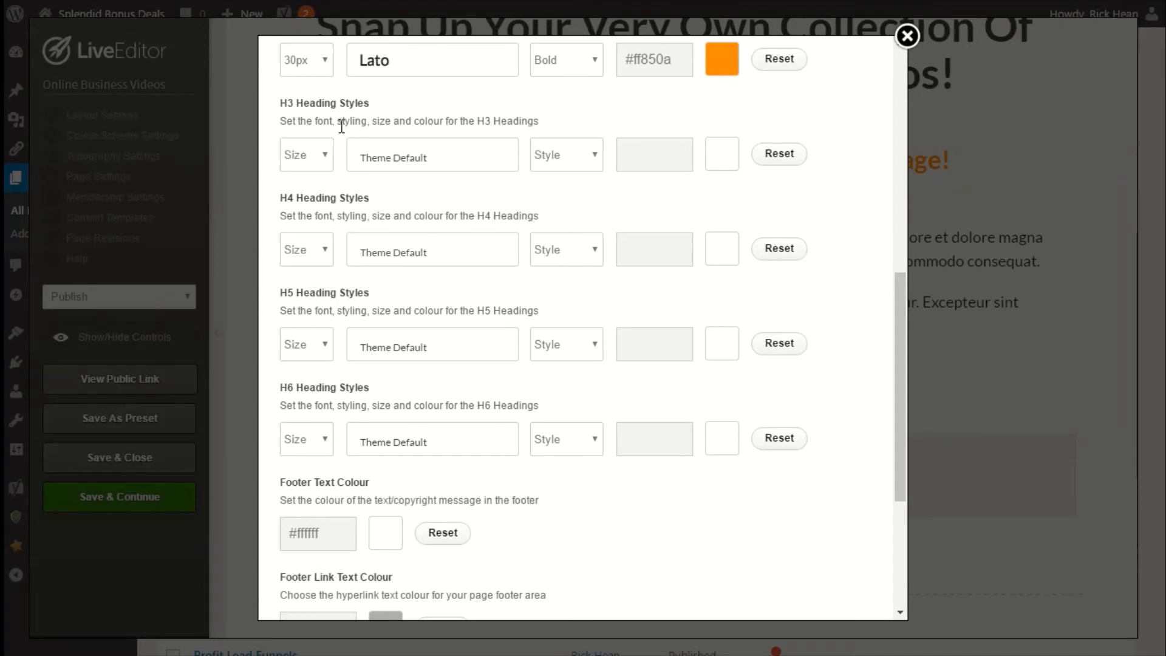
pyautogui.scroll(-2, 382, 461)
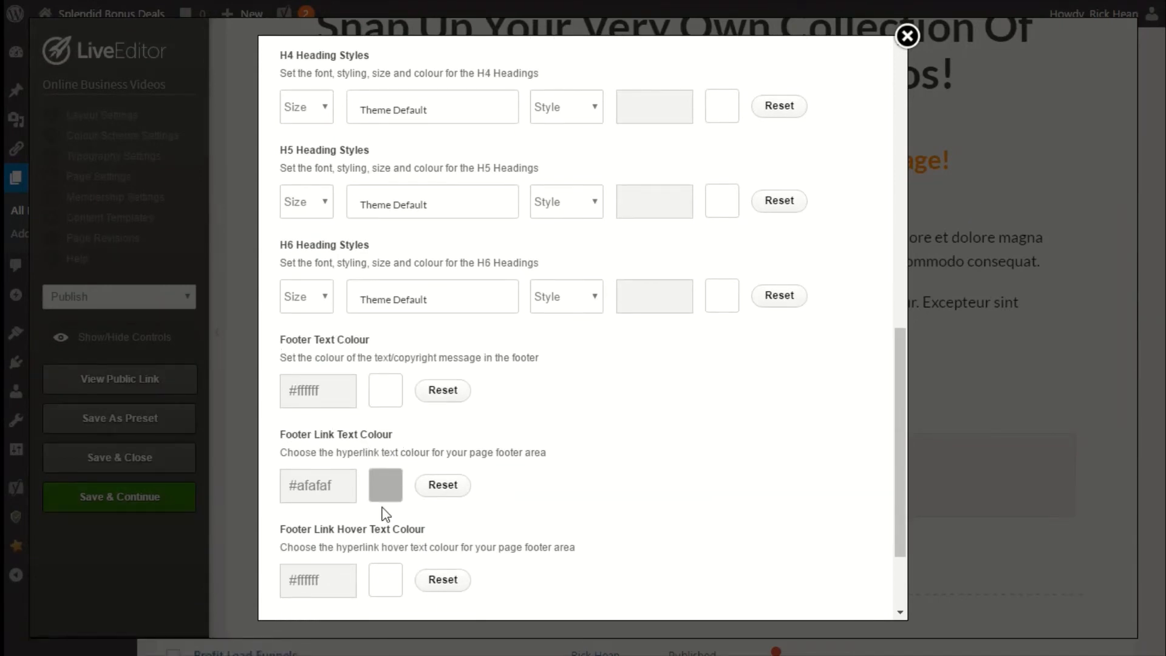
pyautogui.scroll(-2, 377, 523)
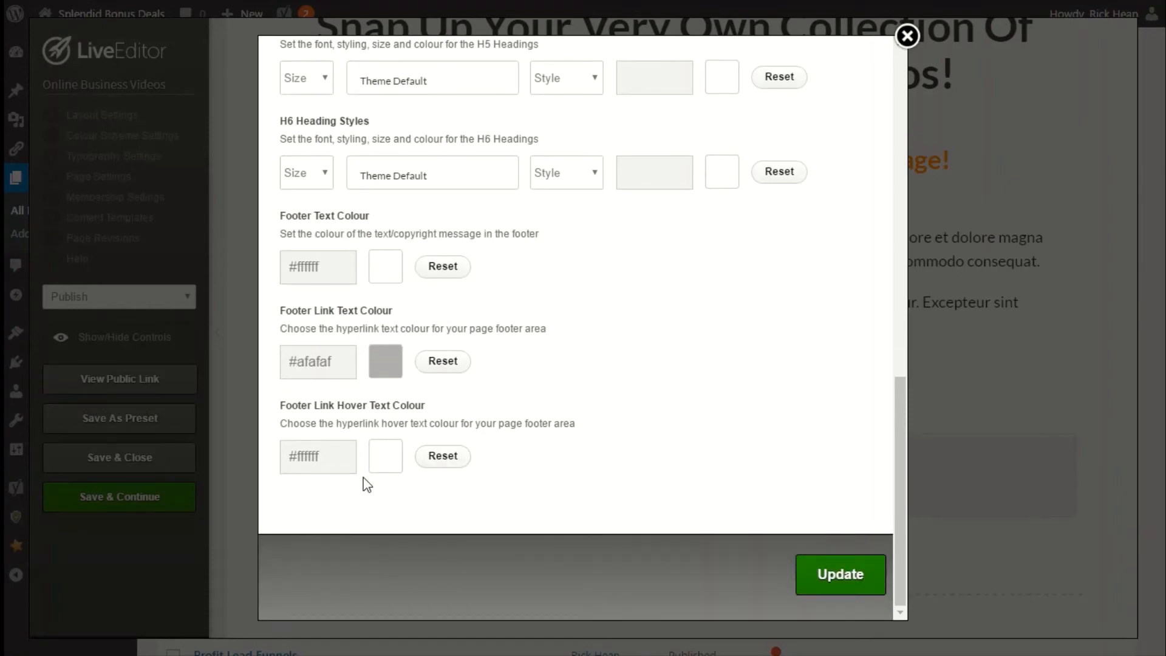
pyautogui.scroll(10, 364, 482)
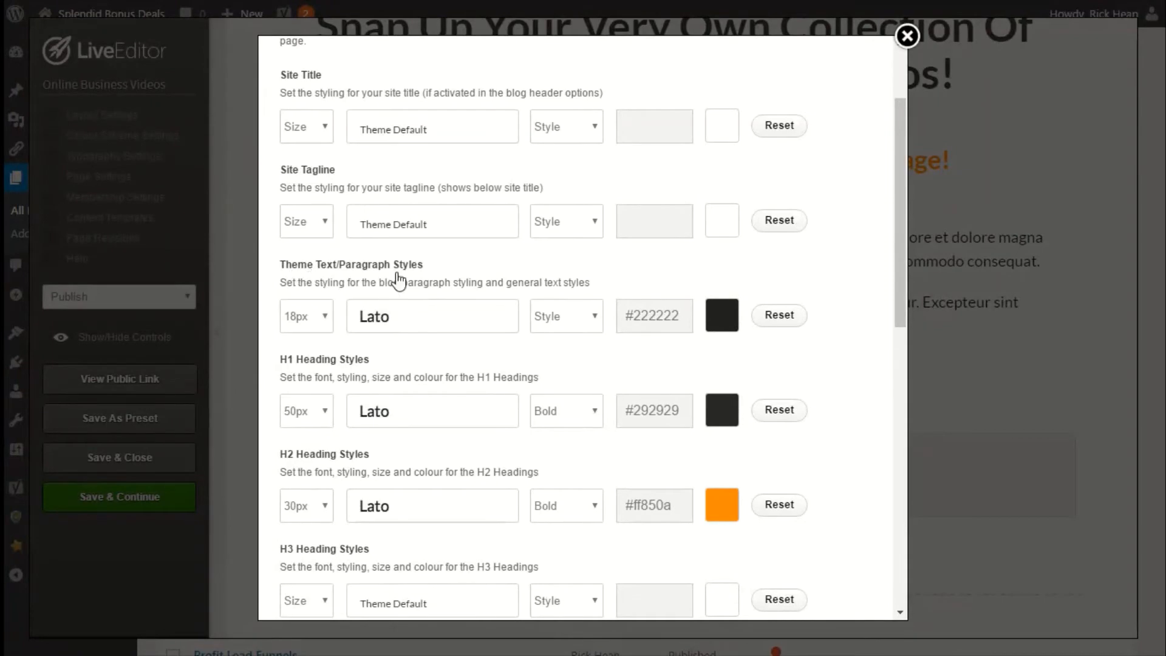
pyautogui.click(716, 322)
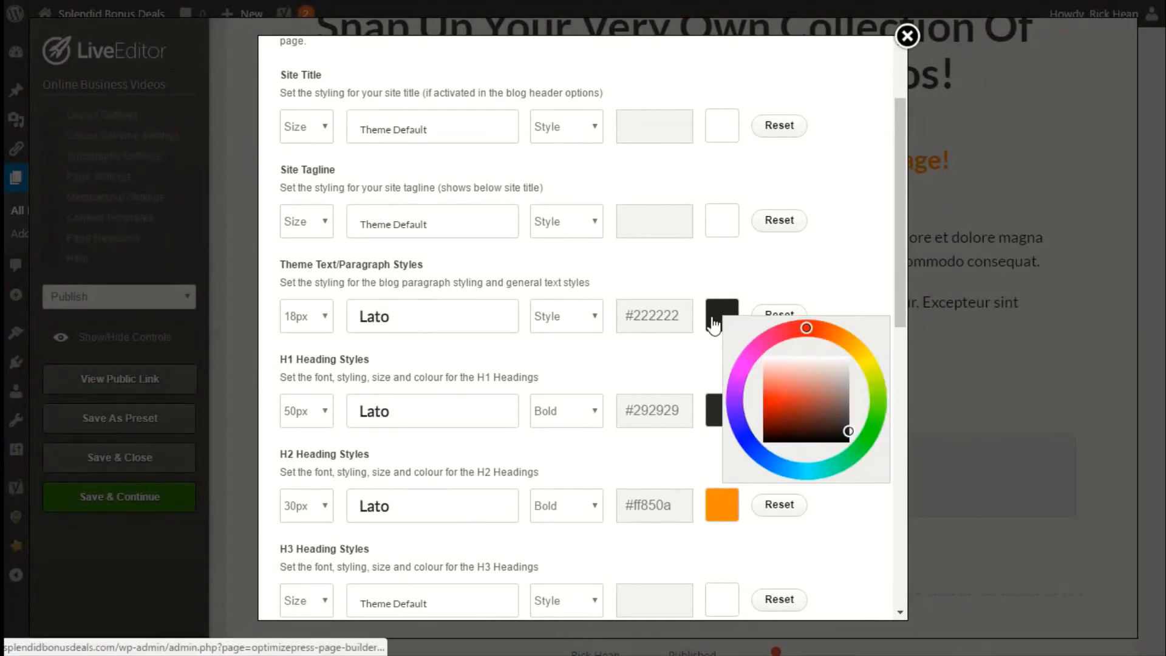
pyautogui.moveTo(775, 400); pyautogui.dragTo(753, 402)
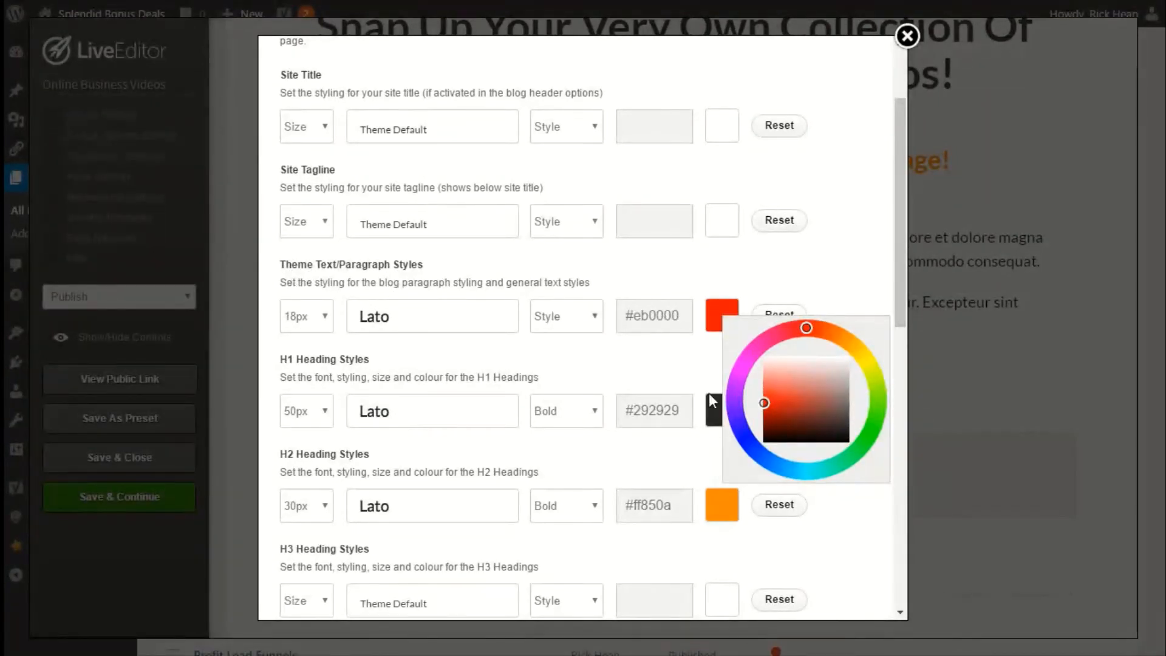
pyautogui.click(517, 371)
# Set the H1 heading colour to #ff0afe.
pyautogui.click(721, 412)
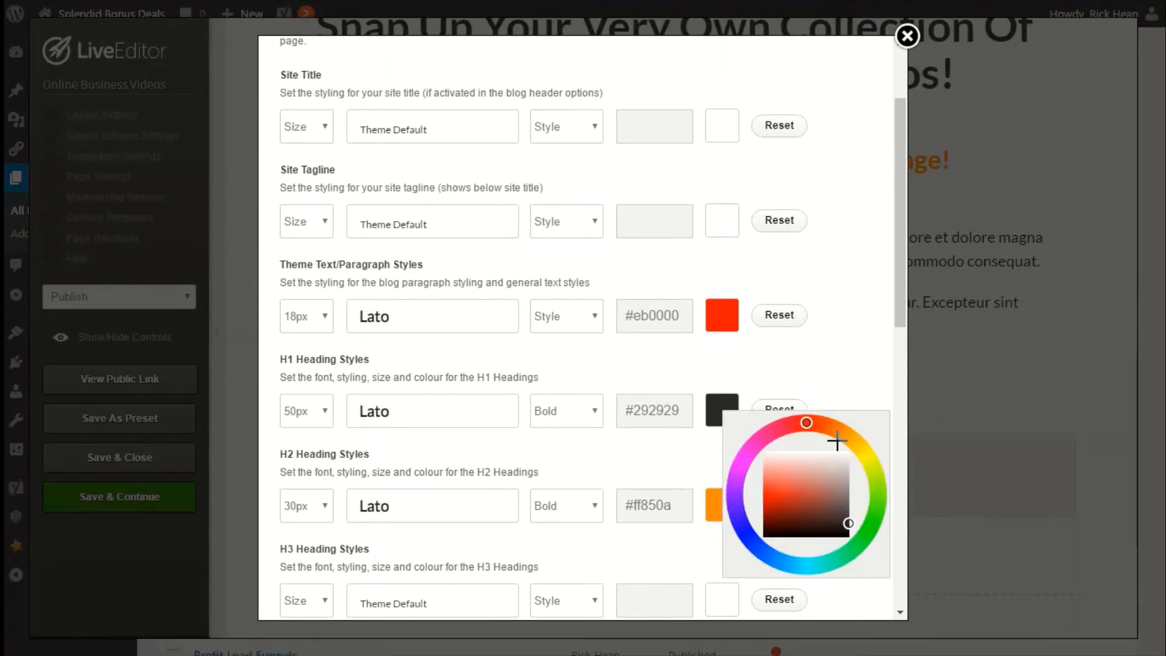
pyautogui.click(748, 445)
pyautogui.click(566, 471)
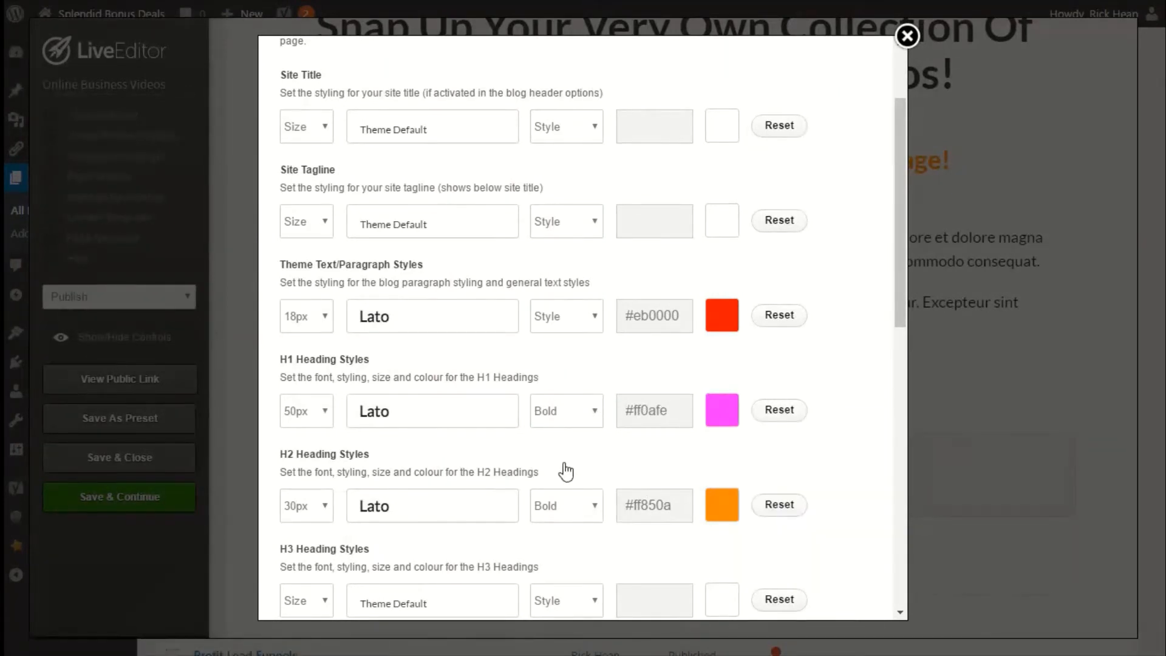
# Review the H2 and remaining heading styles, then apply the typography settings.
pyautogui.click(715, 521)
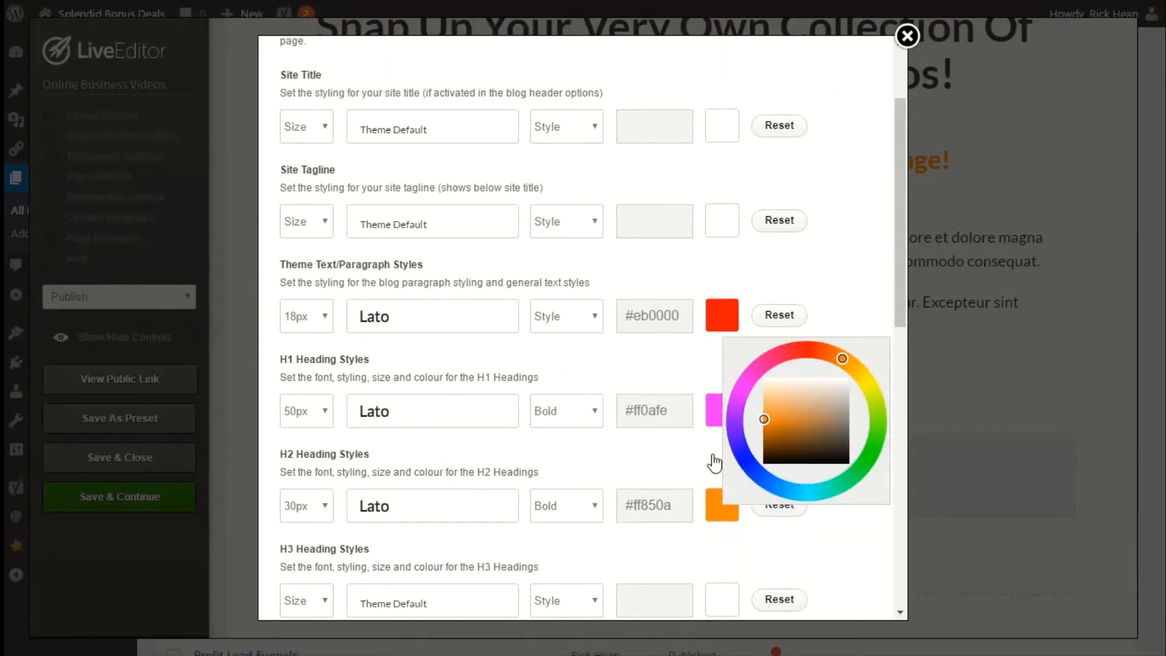
pyautogui.click(691, 460)
pyautogui.scroll(-4, 684, 407)
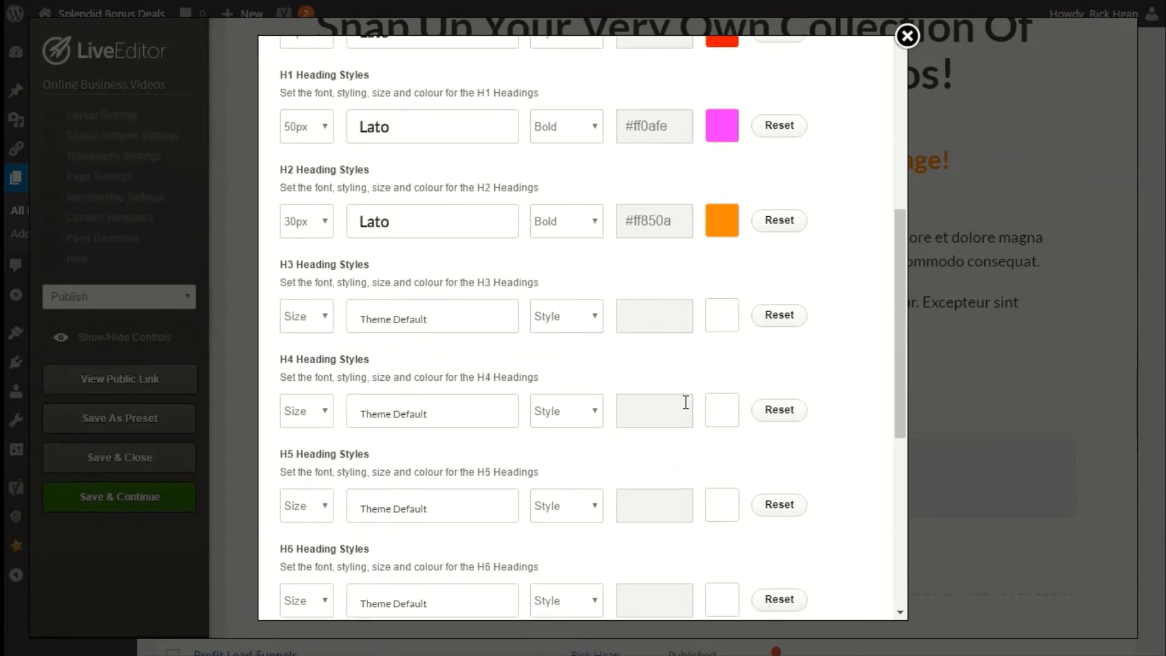
pyautogui.scroll(2, 777, 255)
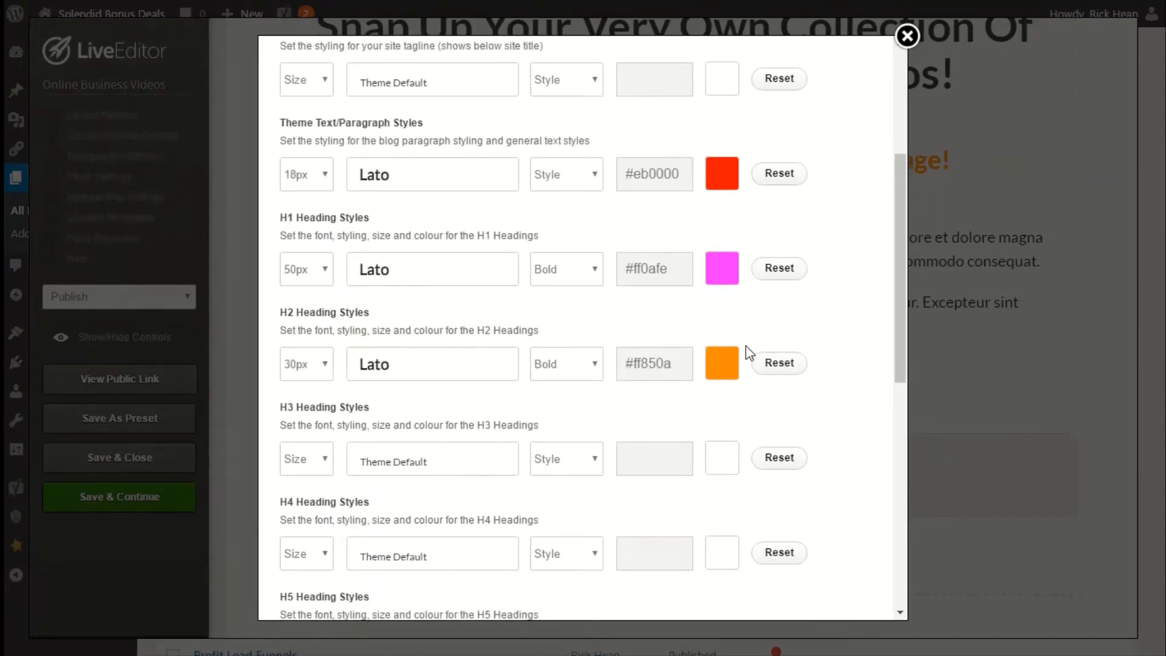
pyautogui.scroll(4, 747, 352)
pyautogui.scroll(-2, 749, 353)
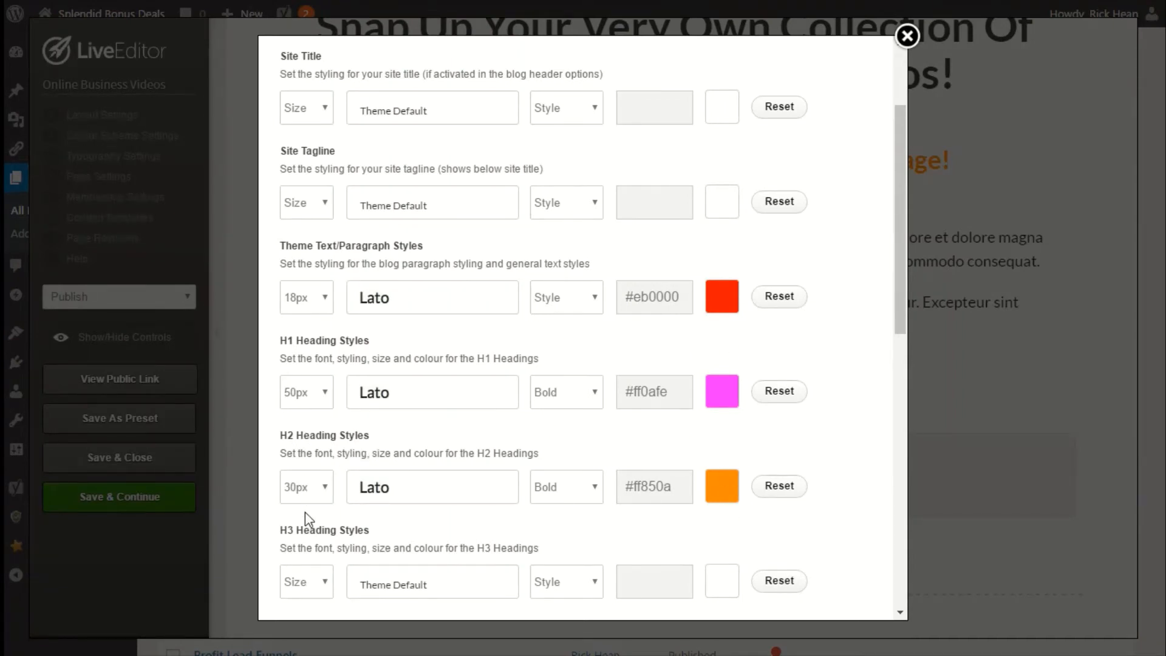
pyautogui.scroll(-10, 567, 462)
pyautogui.scroll(-2, 567, 461)
pyautogui.click(822, 577)
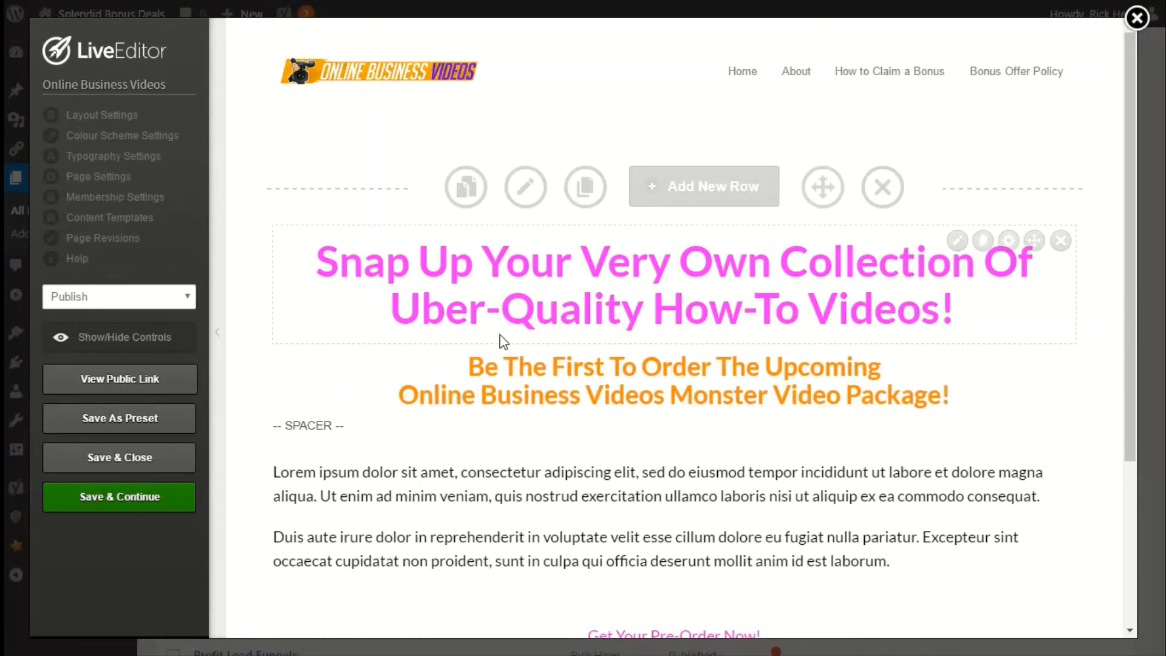
# Open the page settings and inspect the Other Scripts and Launch Funnel sections.
pyautogui.click(104, 177)
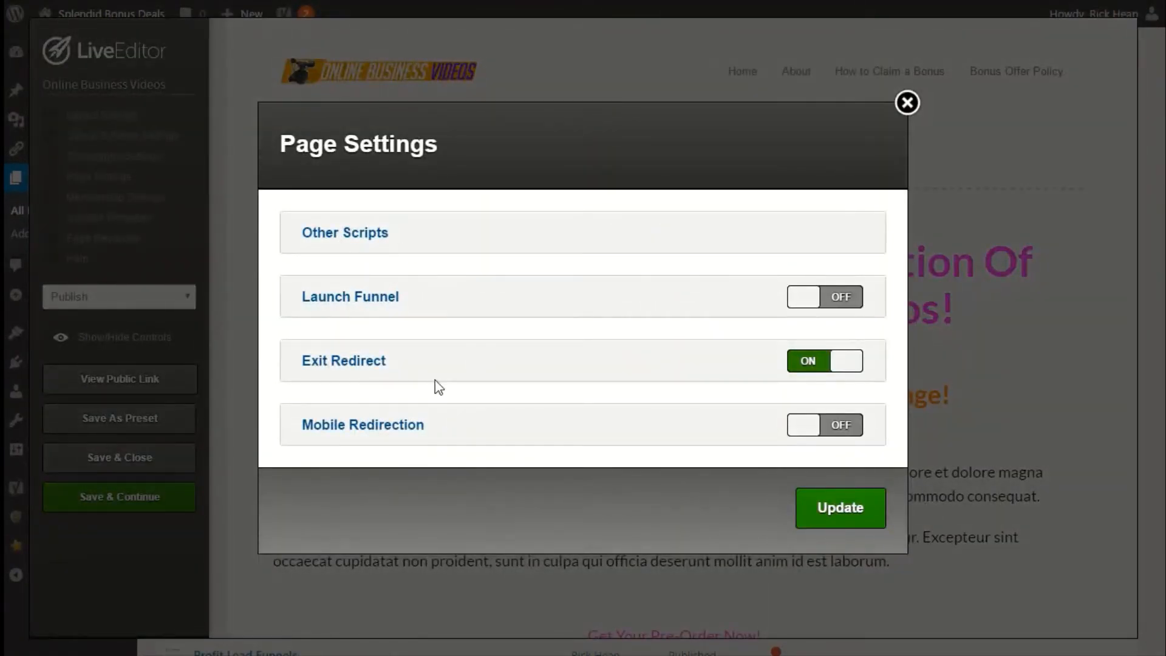
pyautogui.click(350, 250)
pyautogui.click(348, 248)
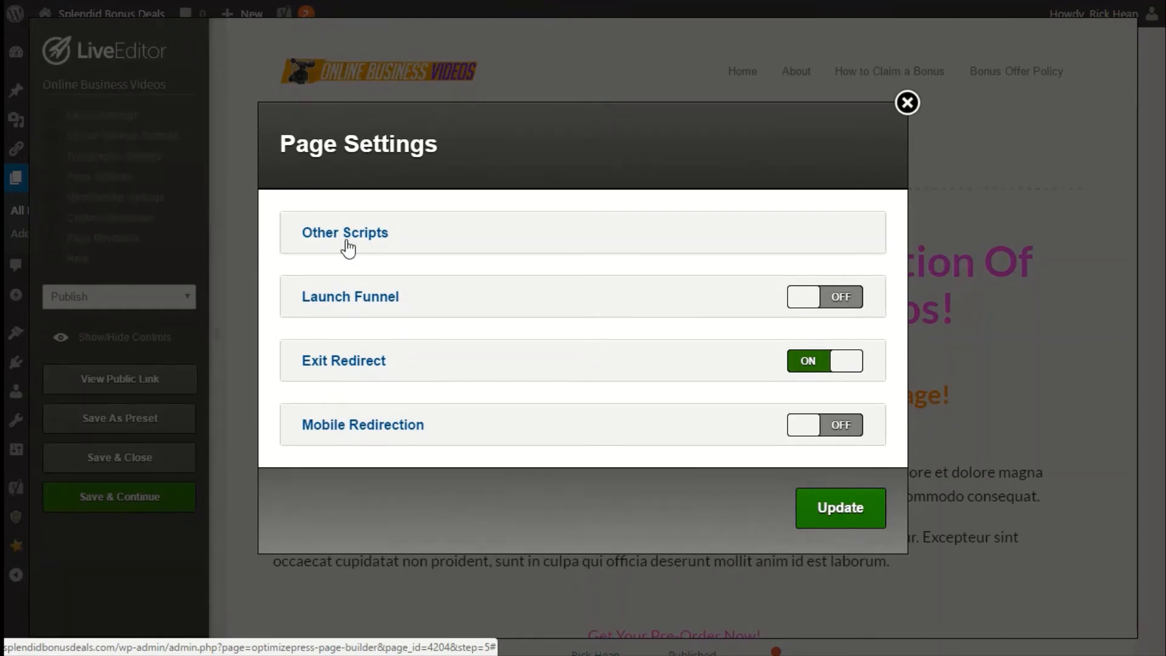
pyautogui.click(354, 297)
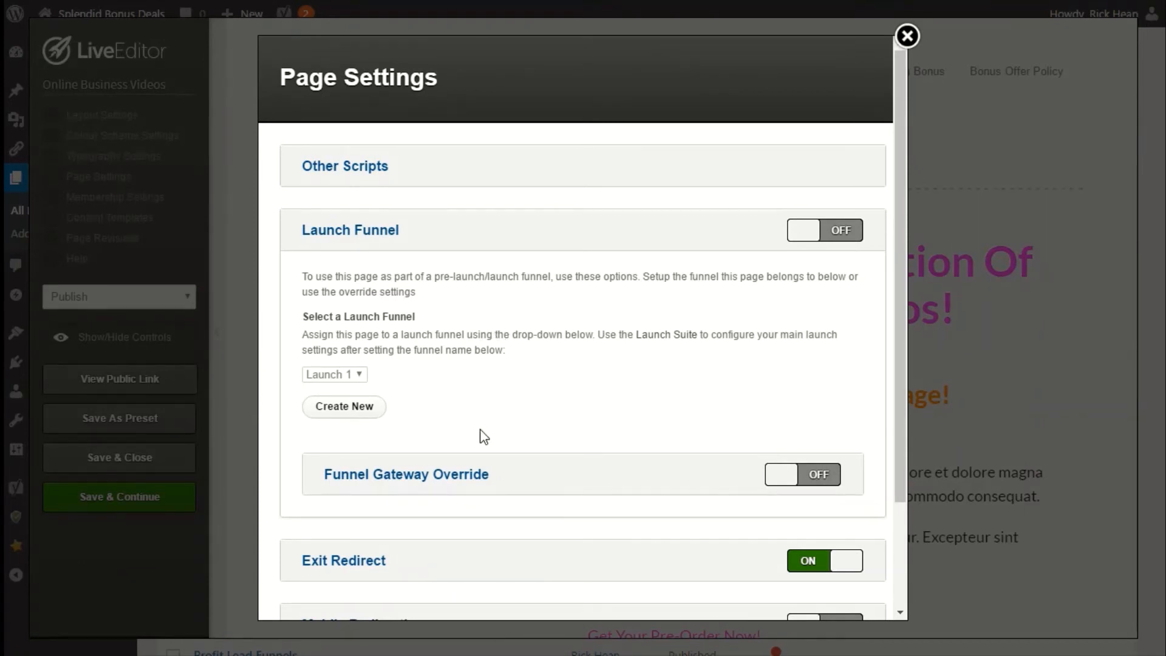
pyautogui.click(354, 237)
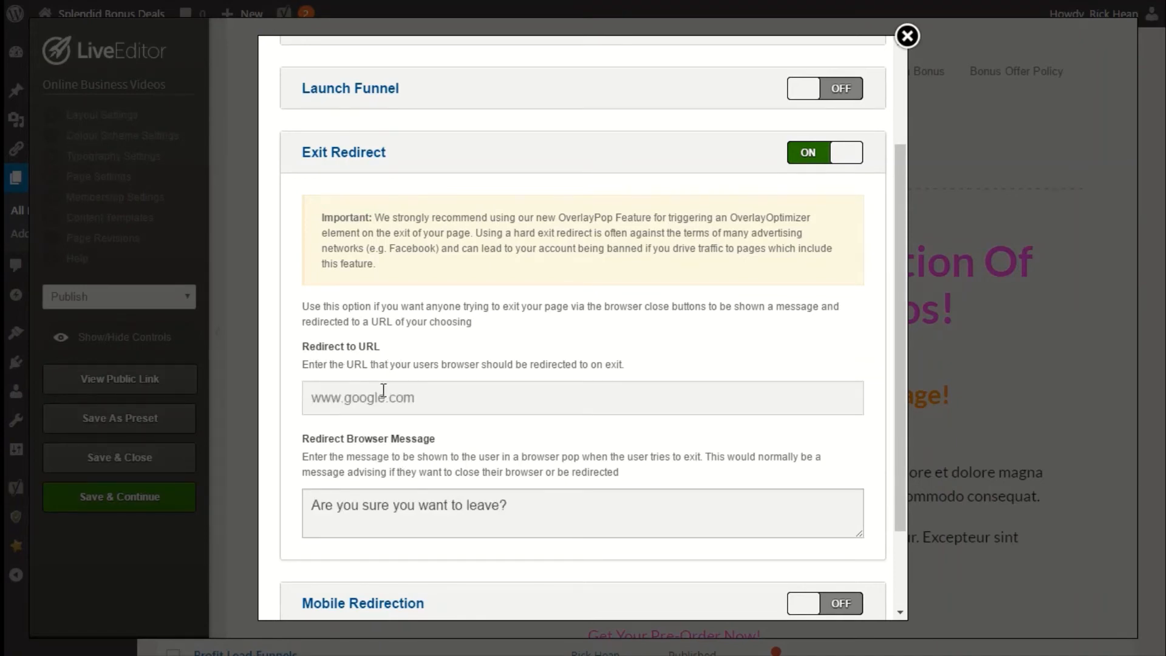
# Inspect the exit redirect URL and browser message fields, then update the page settings.
pyautogui.moveTo(419, 399); pyautogui.dragTo(309, 389)
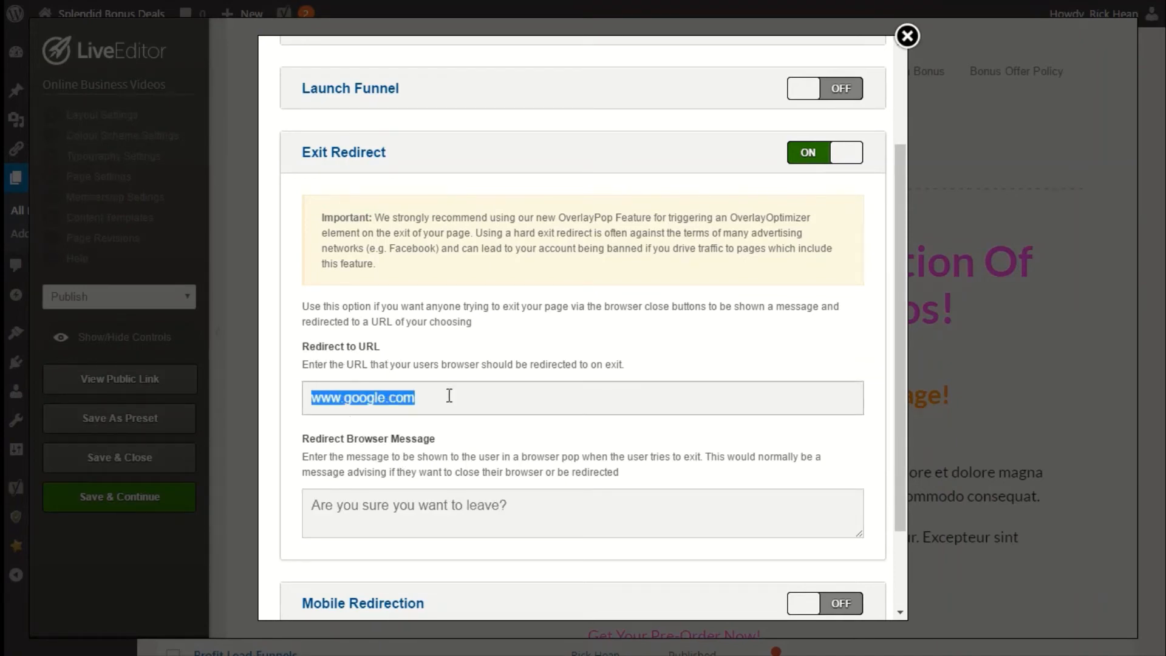
pyautogui.scroll(-2, 352, 495)
pyautogui.moveTo(532, 401); pyautogui.dragTo(294, 395)
pyautogui.click(857, 584)
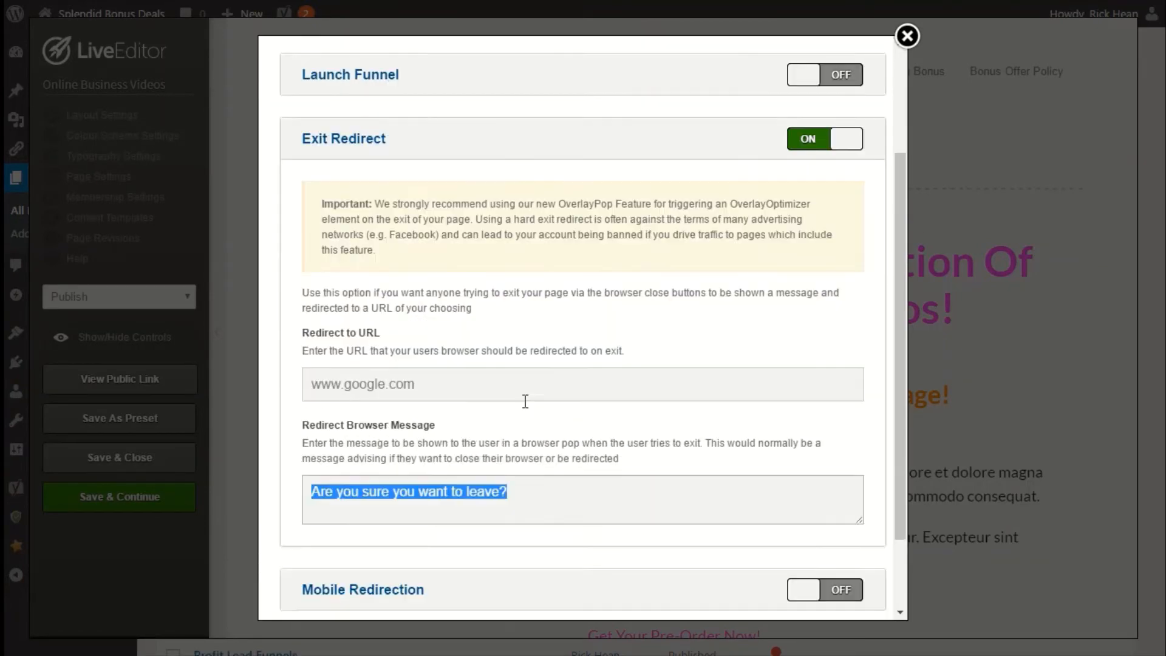
pyautogui.click(808, 570)
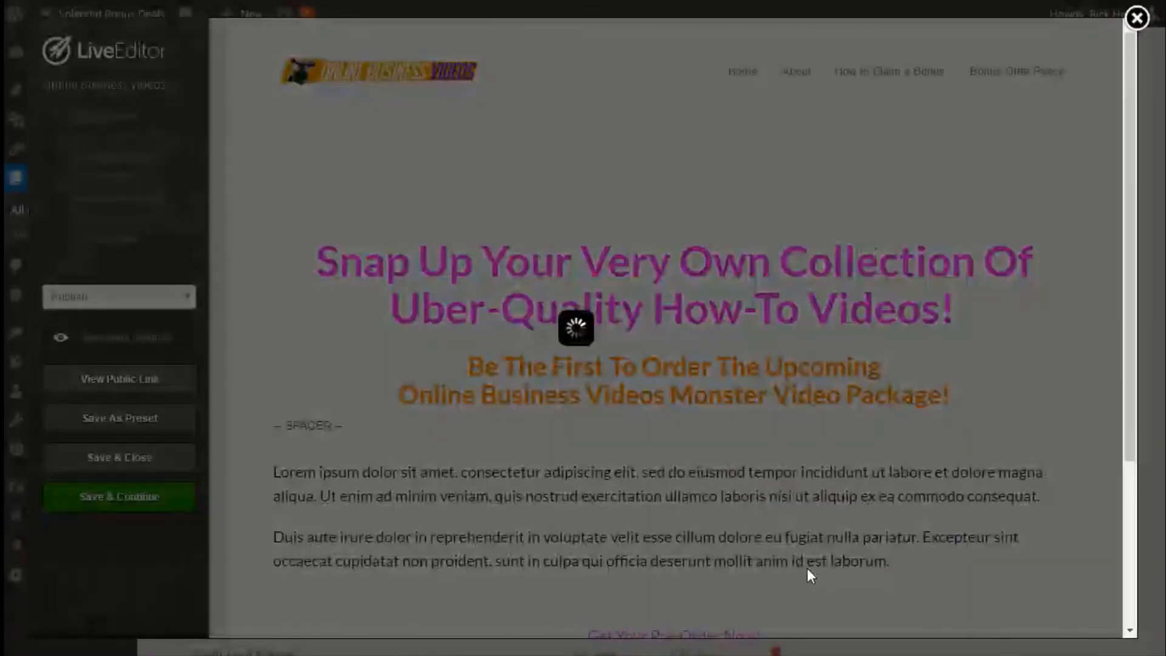
pyautogui.click(709, 115)
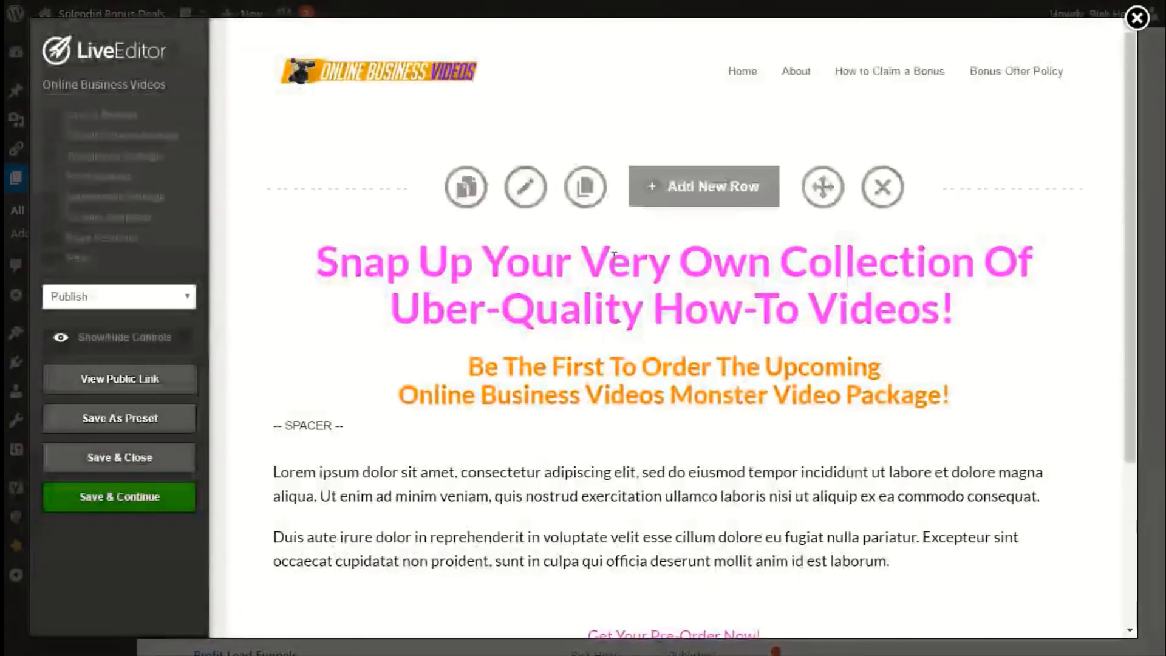
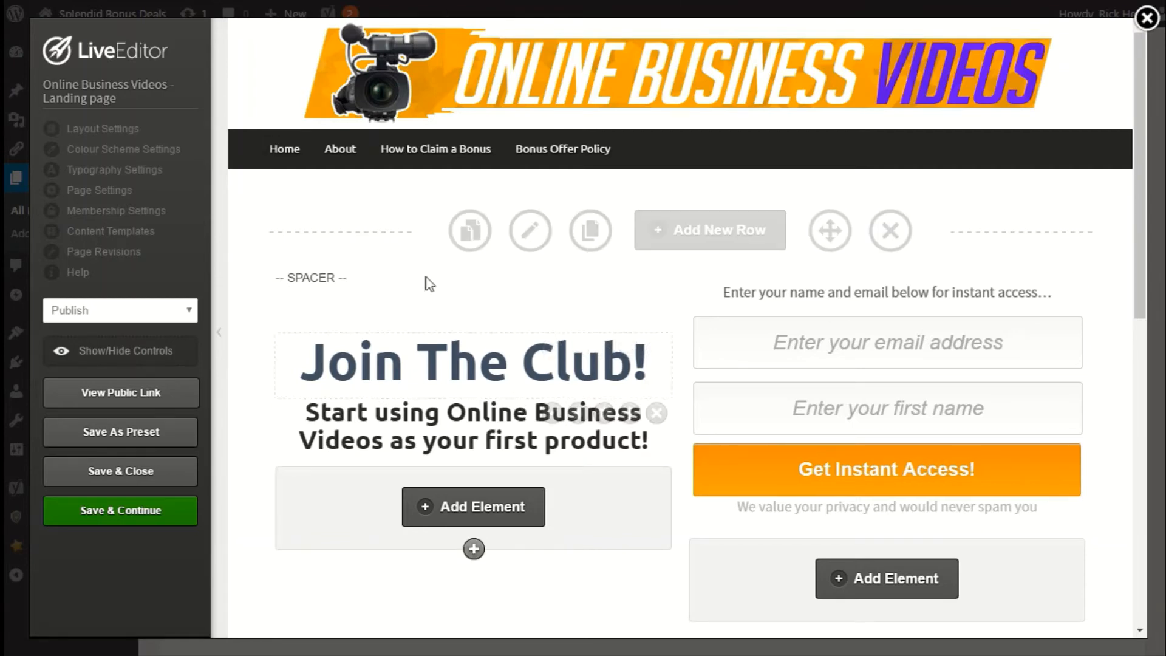
# Open the optin box element for editing and set its integration type to Custom form.
pyautogui.moveTo(658, 358)
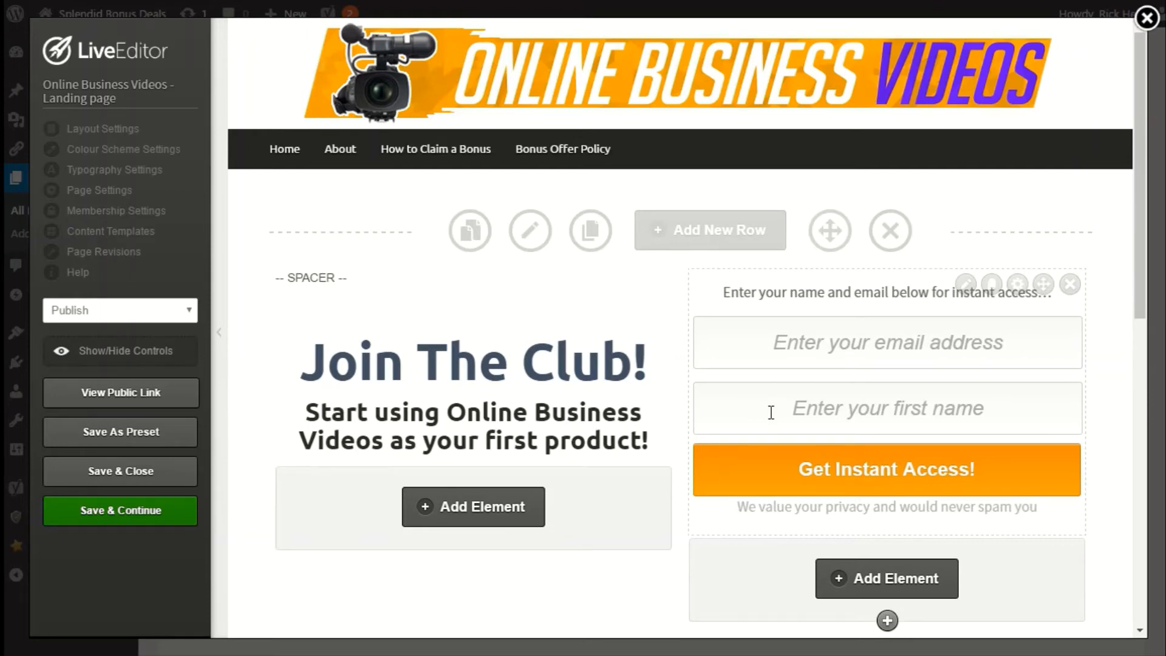
pyautogui.click(964, 287)
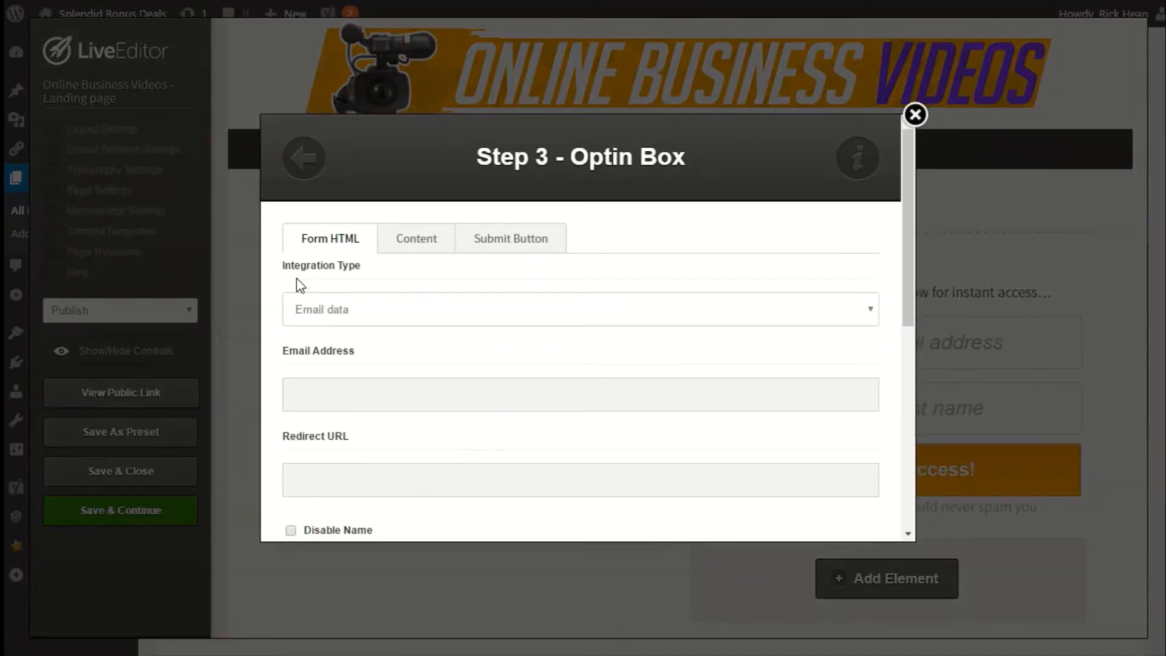
pyautogui.click(315, 303)
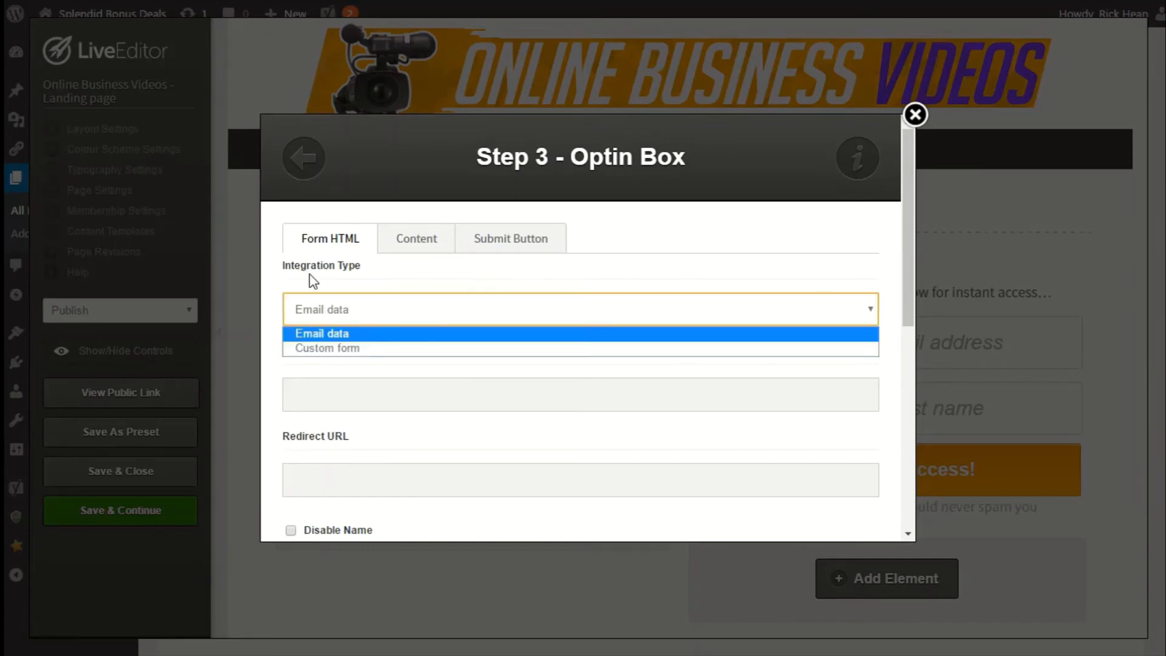
pyautogui.click(346, 349)
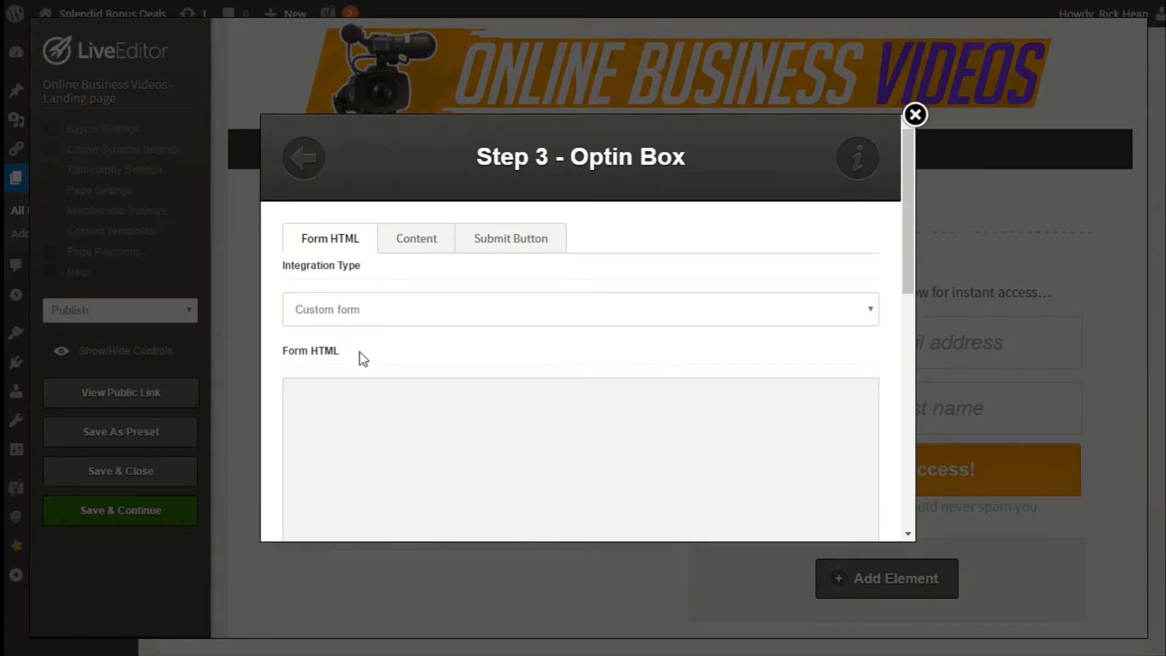
pyautogui.scroll(-3, 362, 353)
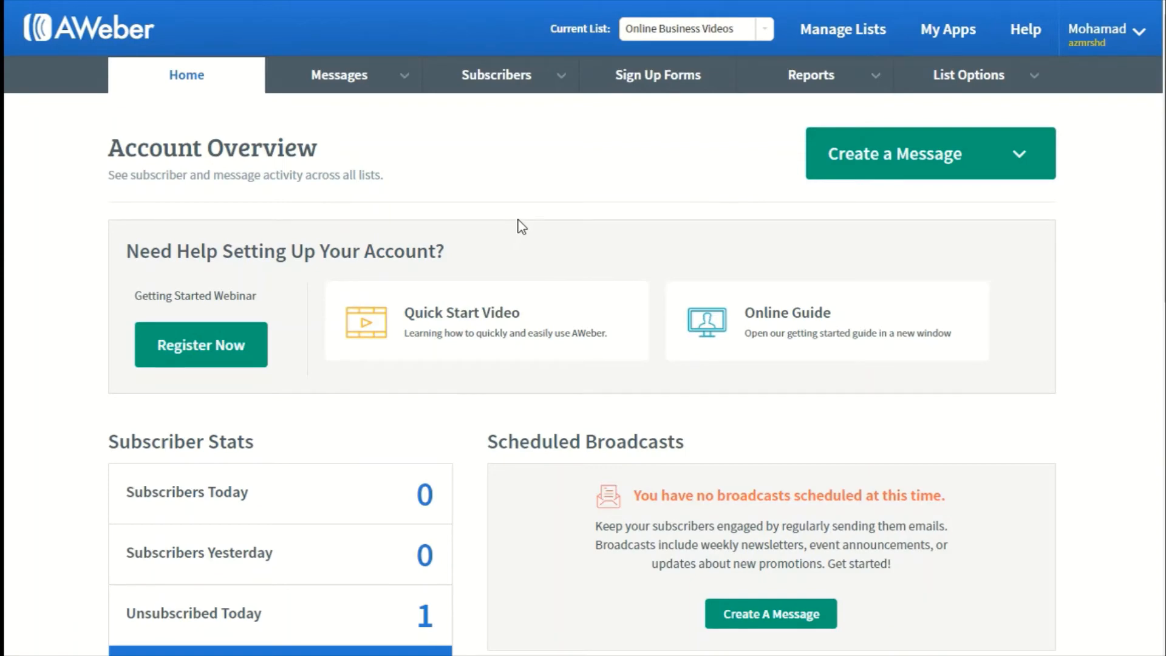
# Switch to AWeber and create and save a new sign-up form for the current list.
pyautogui.click(640, 80)
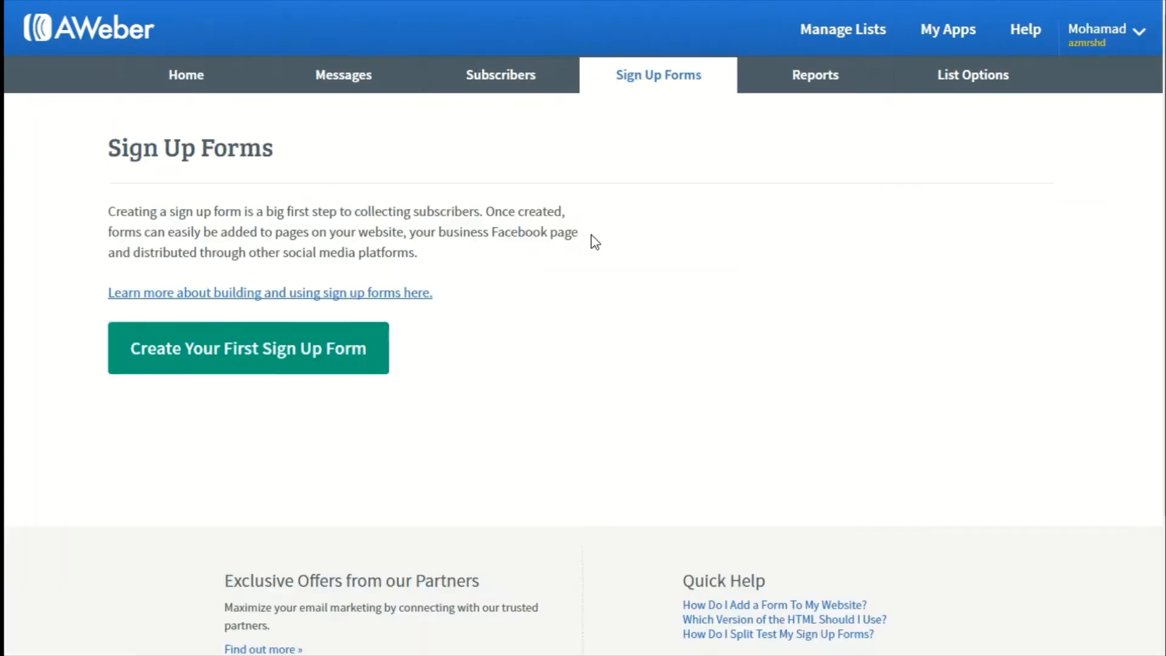
pyautogui.click(220, 359)
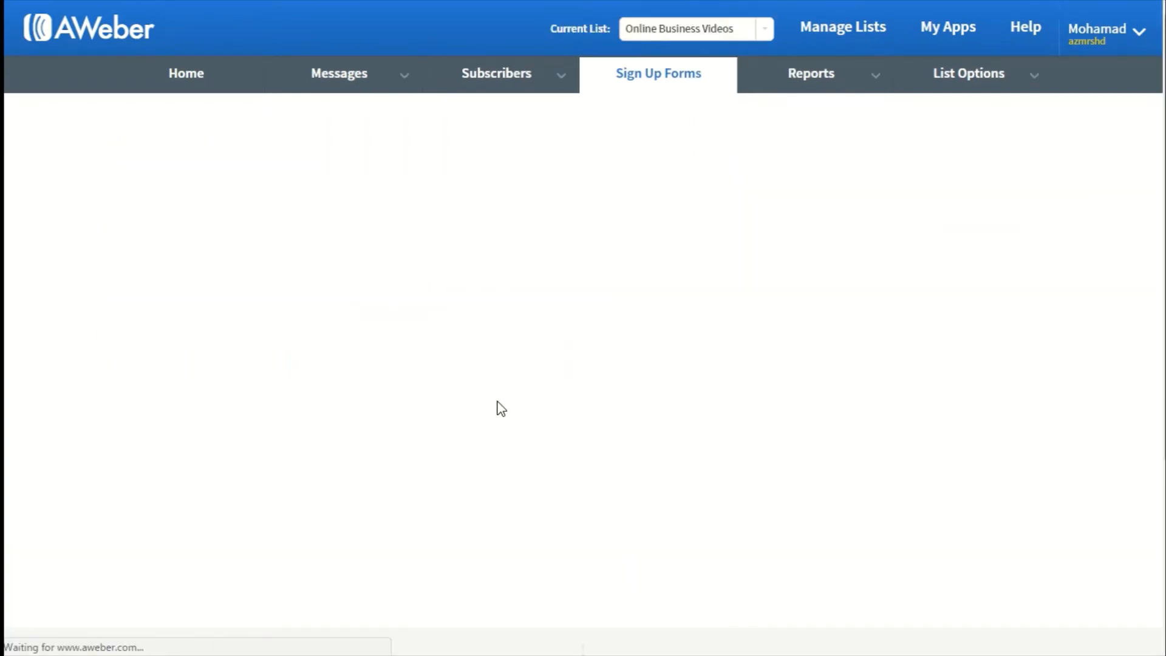
pyautogui.scroll(-5, 498, 406)
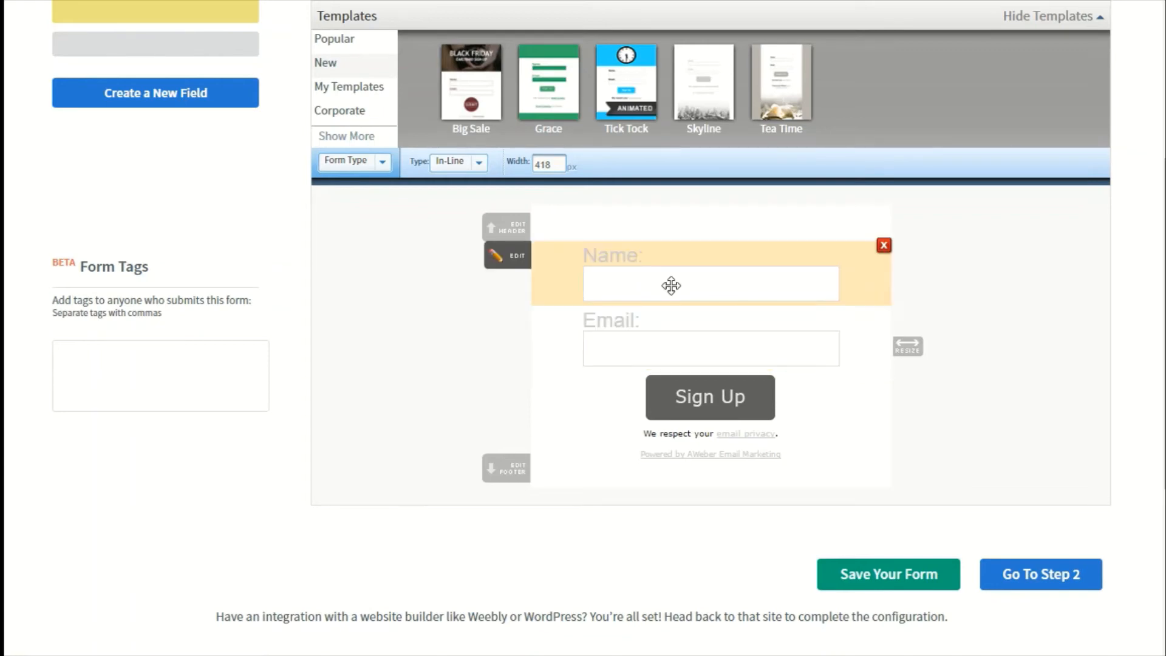
pyautogui.click(861, 584)
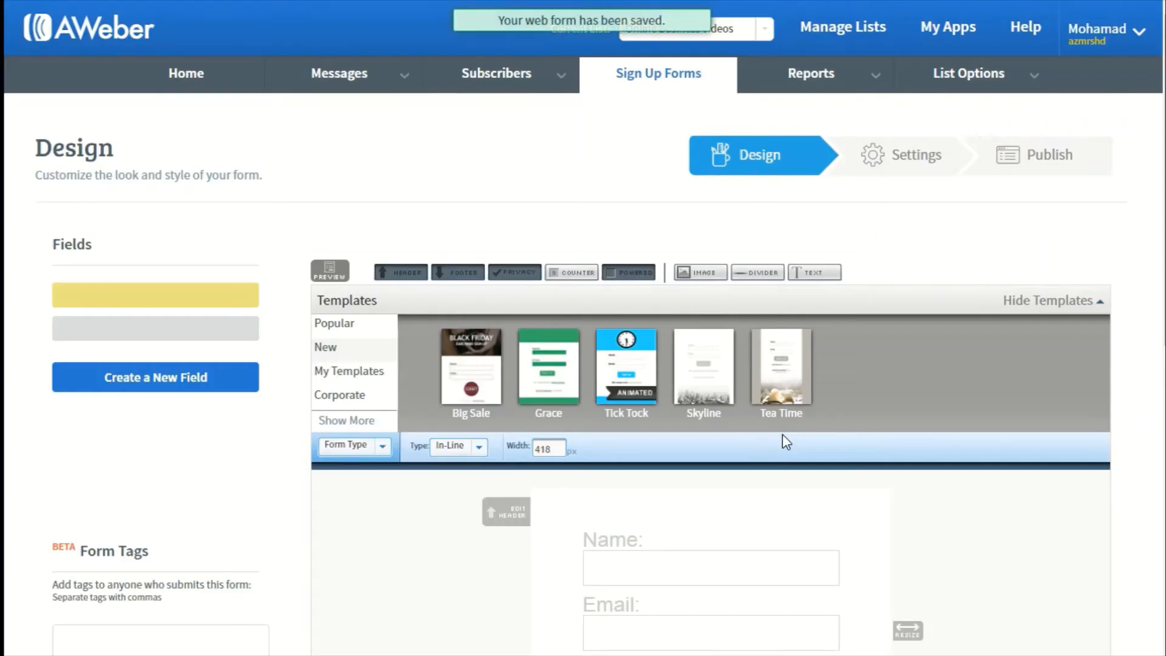
# Open the form's Publish stage, choose to install the form yourself, and show the Raw HTML Version code.
pyautogui.click(1035, 176)
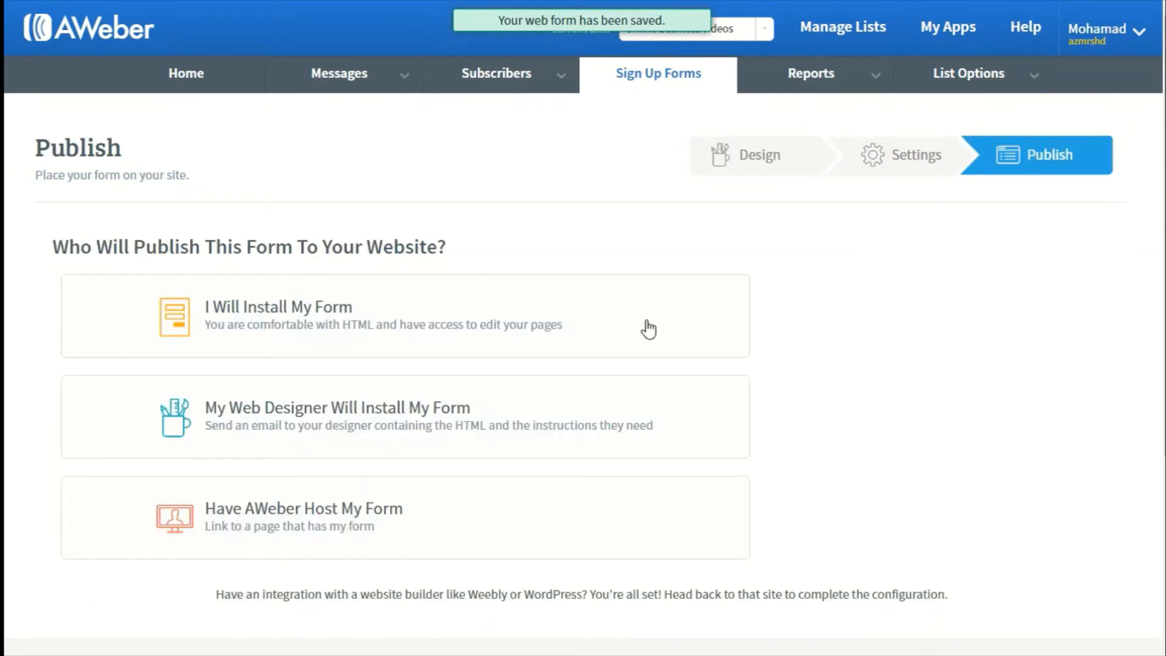
pyautogui.click(299, 314)
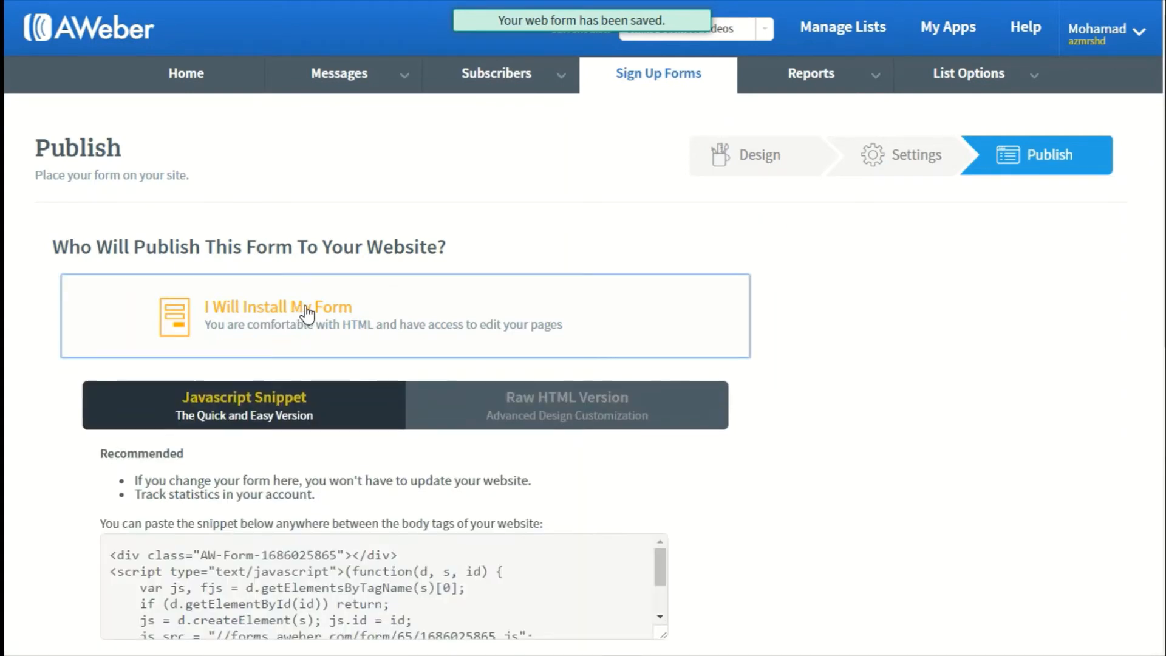
pyautogui.scroll(-2, 300, 313)
pyautogui.click(516, 270)
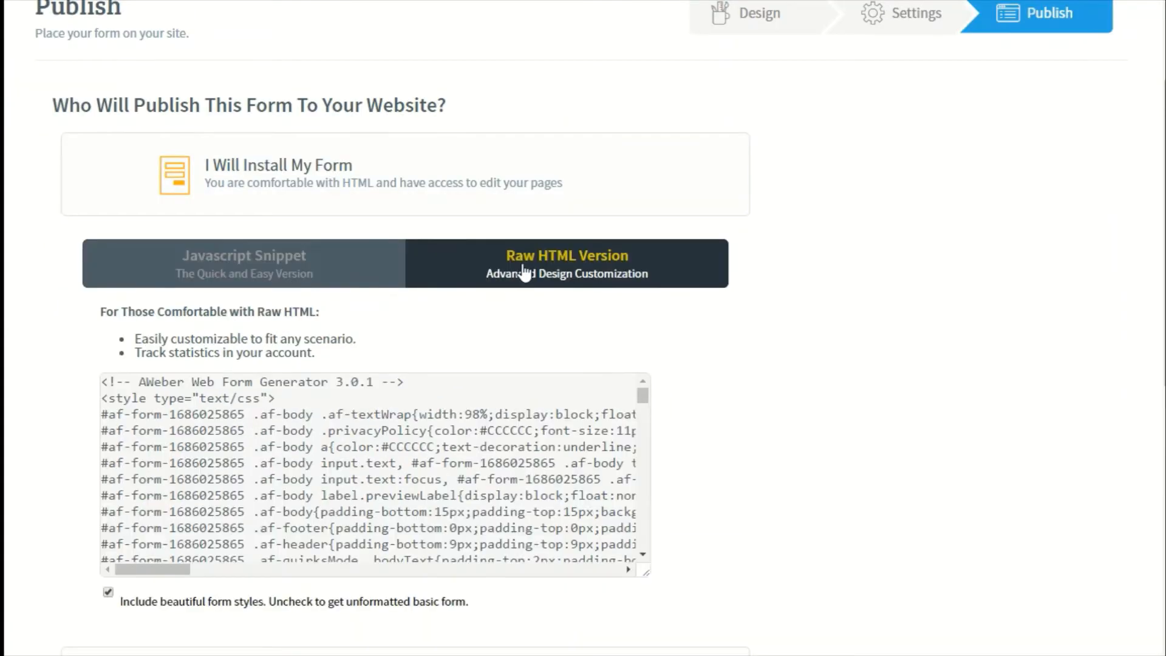
pyautogui.click(466, 395)
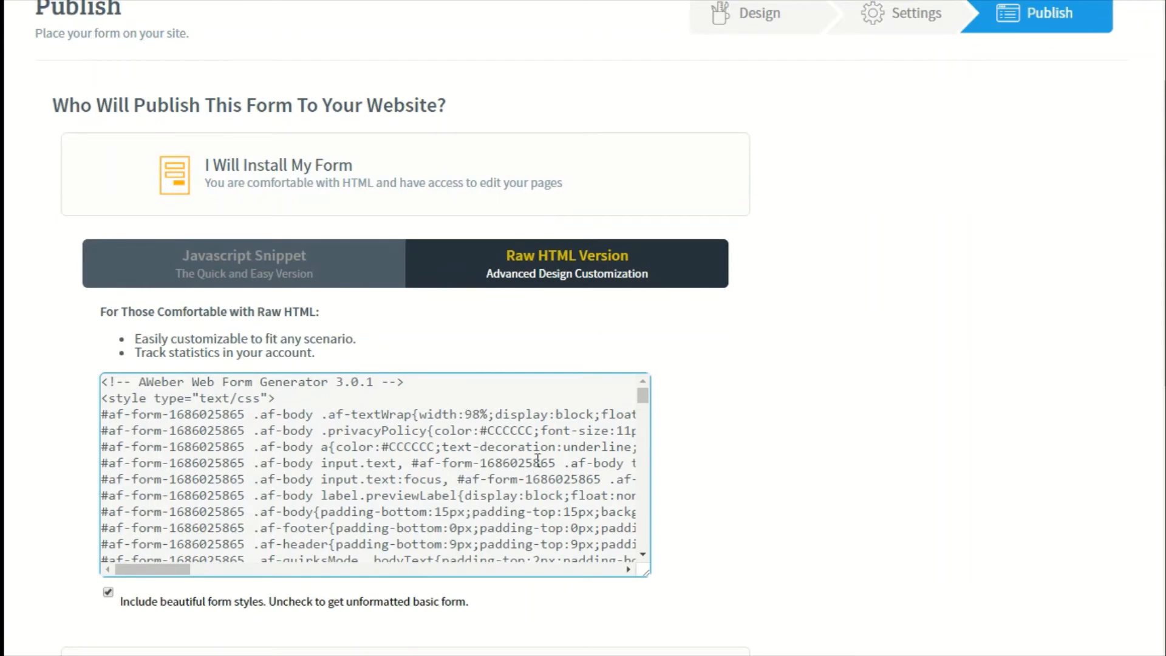
# Copy the raw HTML form code from the opening form tag through the closing form tag.
pyautogui.hotkey('ctrl', 'a')
pyautogui.moveTo(645, 401)
pyautogui.mouseDown()
pyautogui.moveTo(642, 551)
pyautogui.moveTo(645, 396)
pyautogui.mouseUp()
pyautogui.click(512, 431)
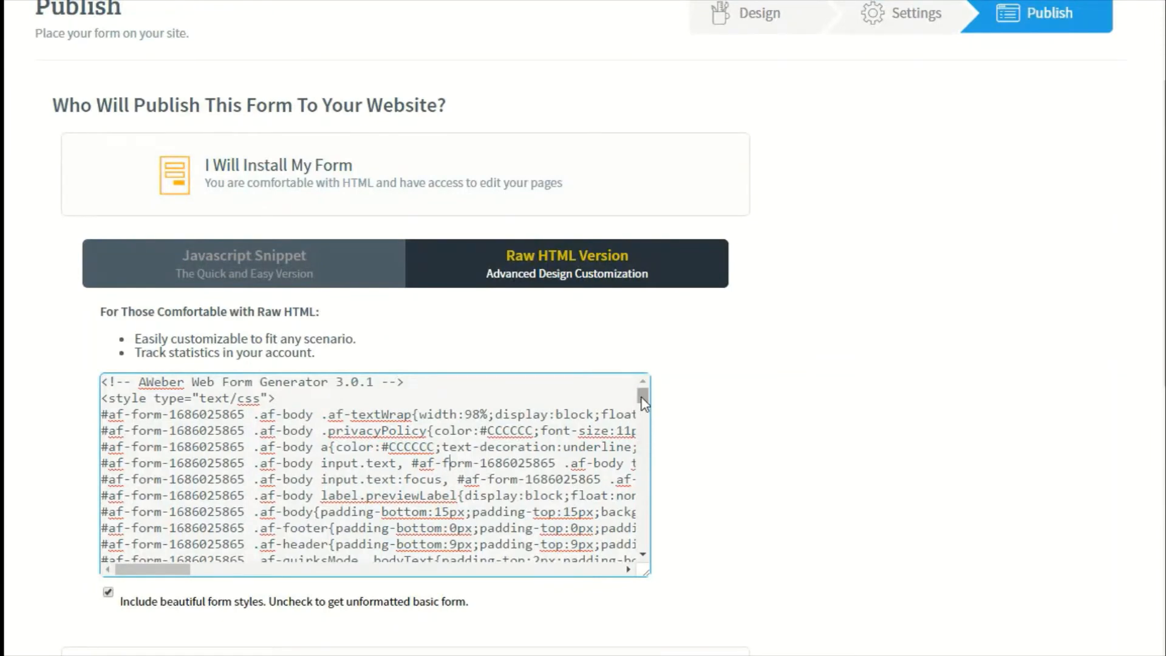
pyautogui.scroll(-1, 642, 413)
pyautogui.moveTo(642, 403); pyautogui.dragTo(643, 460)
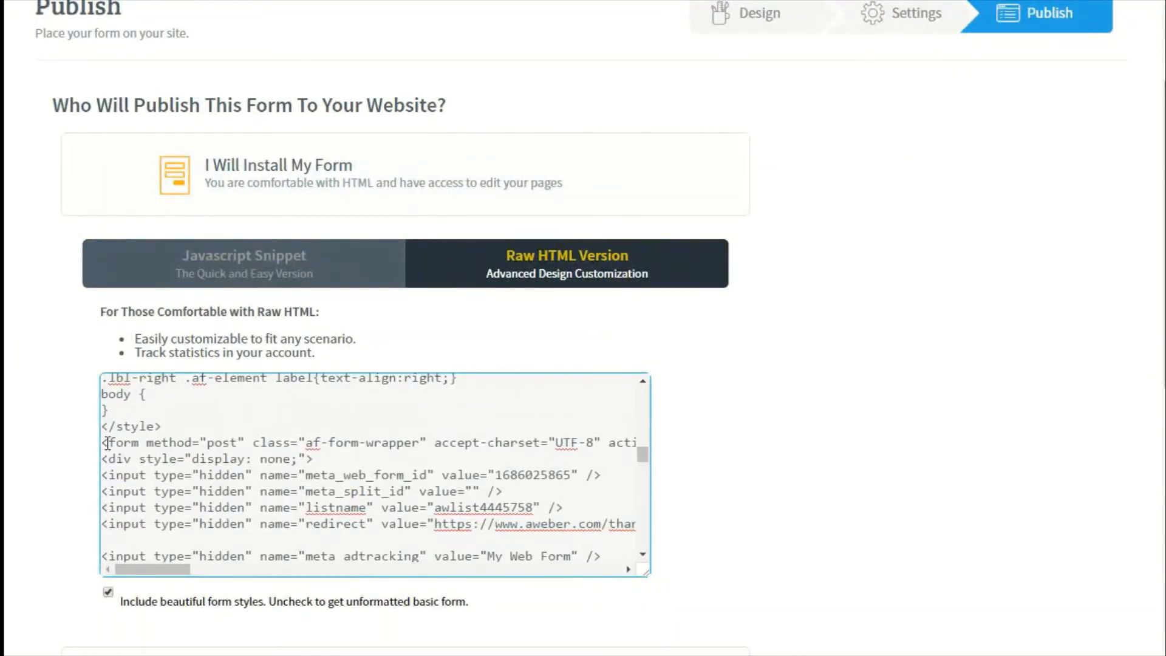
pyautogui.moveTo(102, 443); pyautogui.dragTo(171, 521)
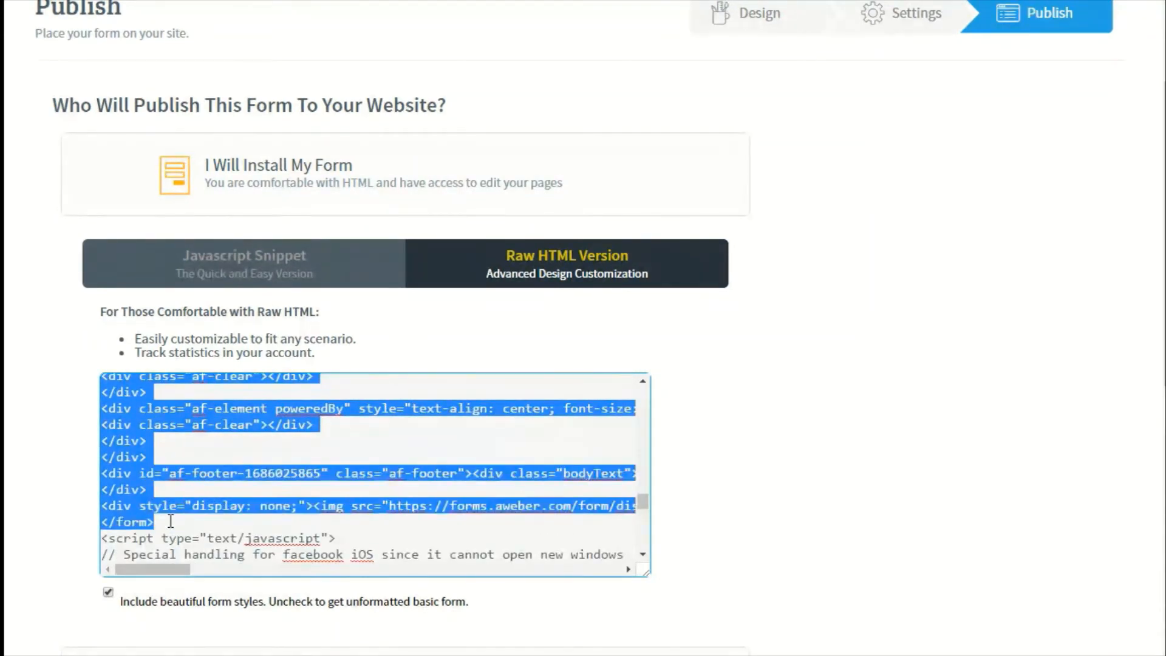
pyautogui.rightClick(133, 460)
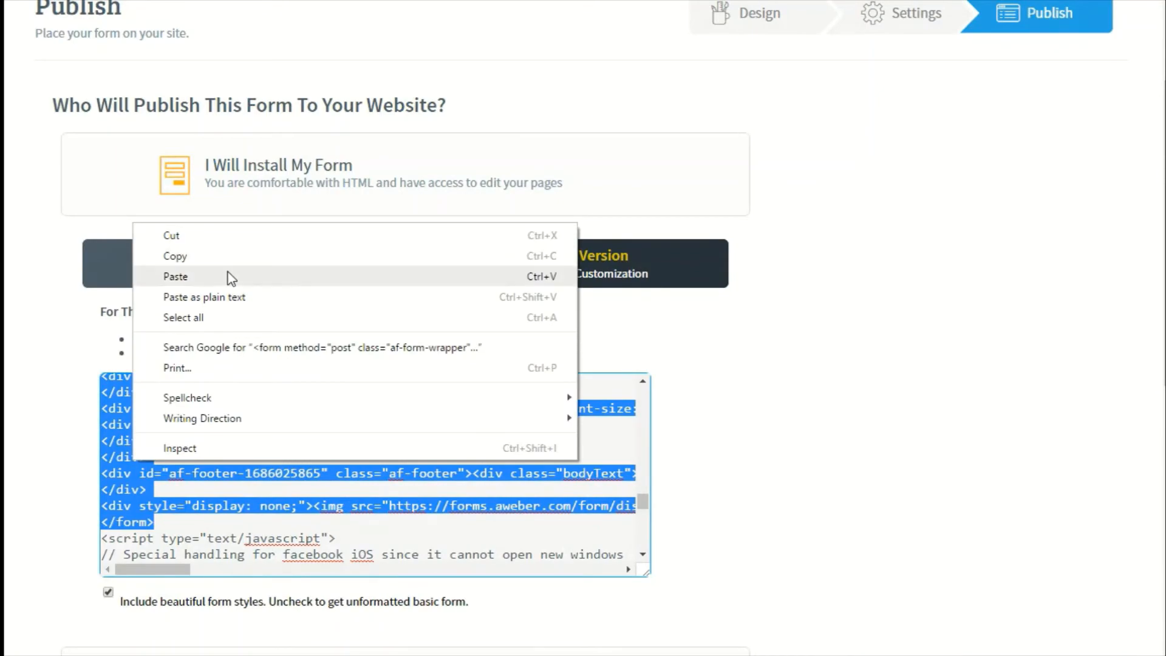
pyautogui.click(217, 258)
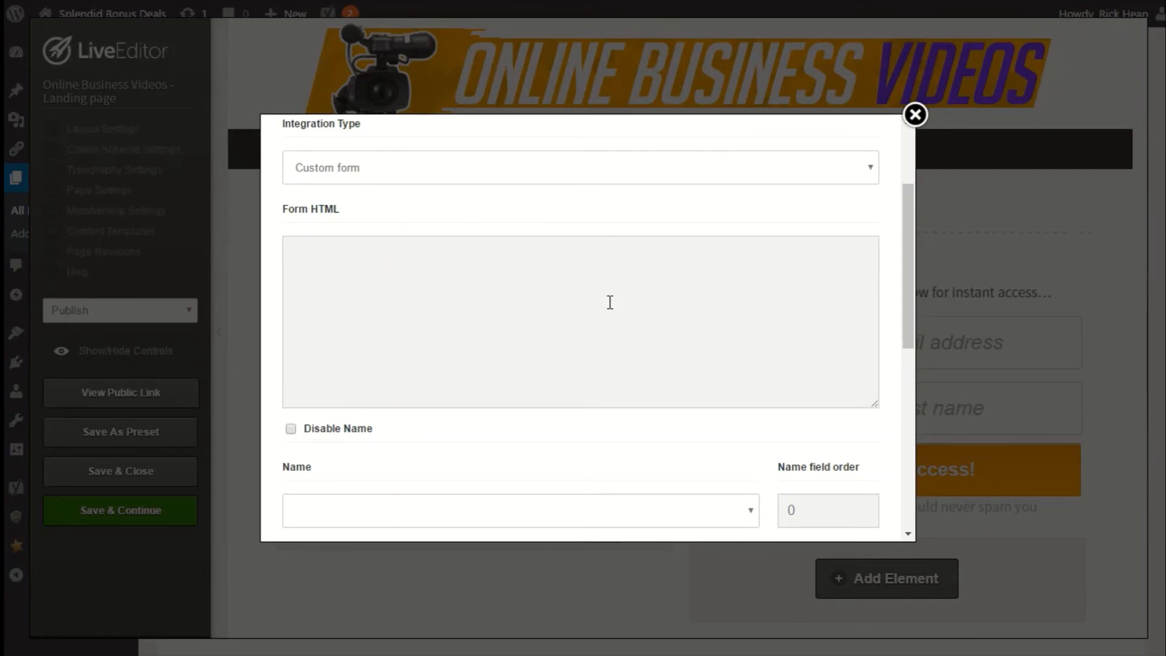
# Paste the copied AWeber form code into the optin box's Form HTML field and review the mapped name, email and Form URL.
pyautogui.click(610, 302)
pyautogui.rightClick(552, 289)
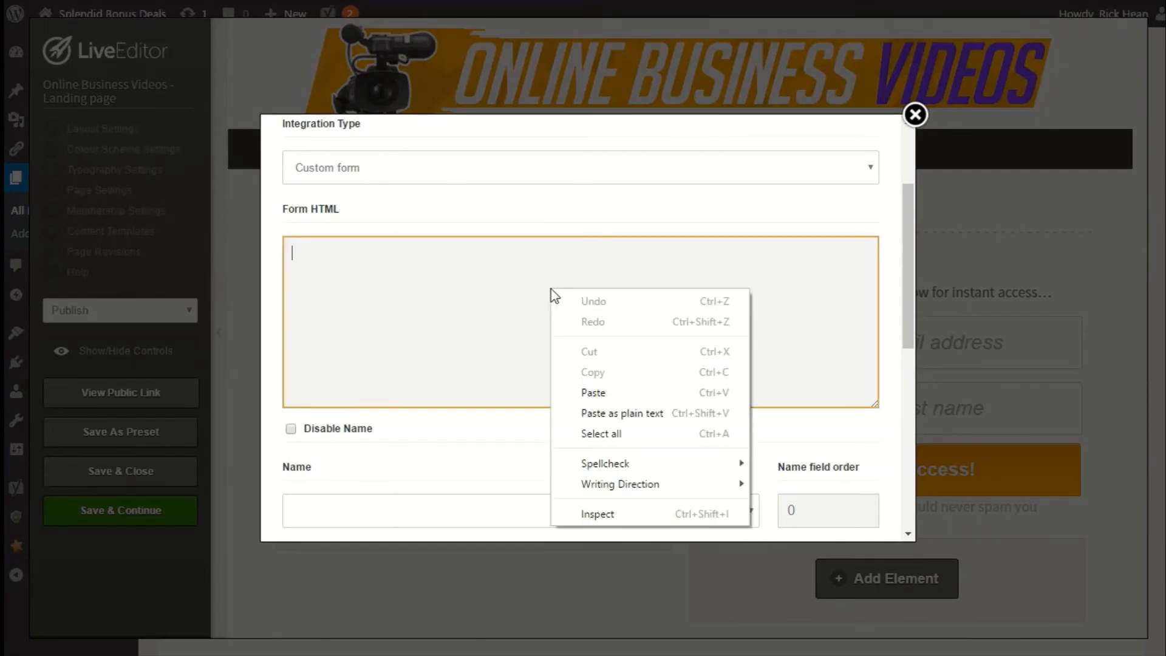
pyautogui.click(592, 393)
pyautogui.scroll(-2, 370, 339)
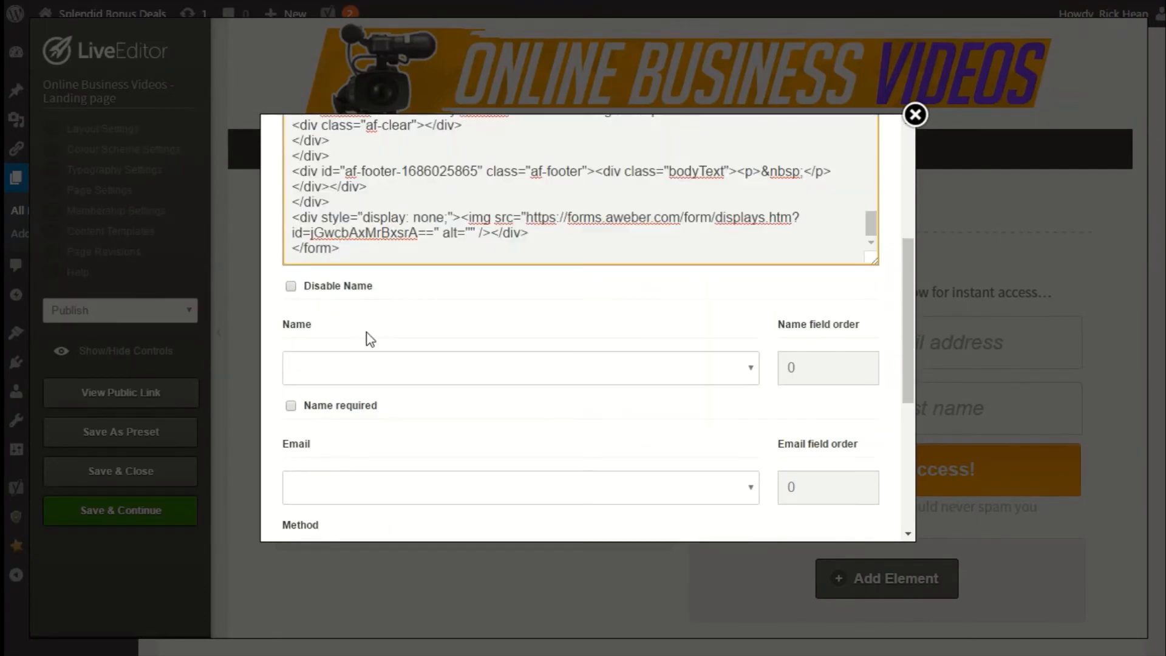
pyautogui.scroll(-2, 365, 339)
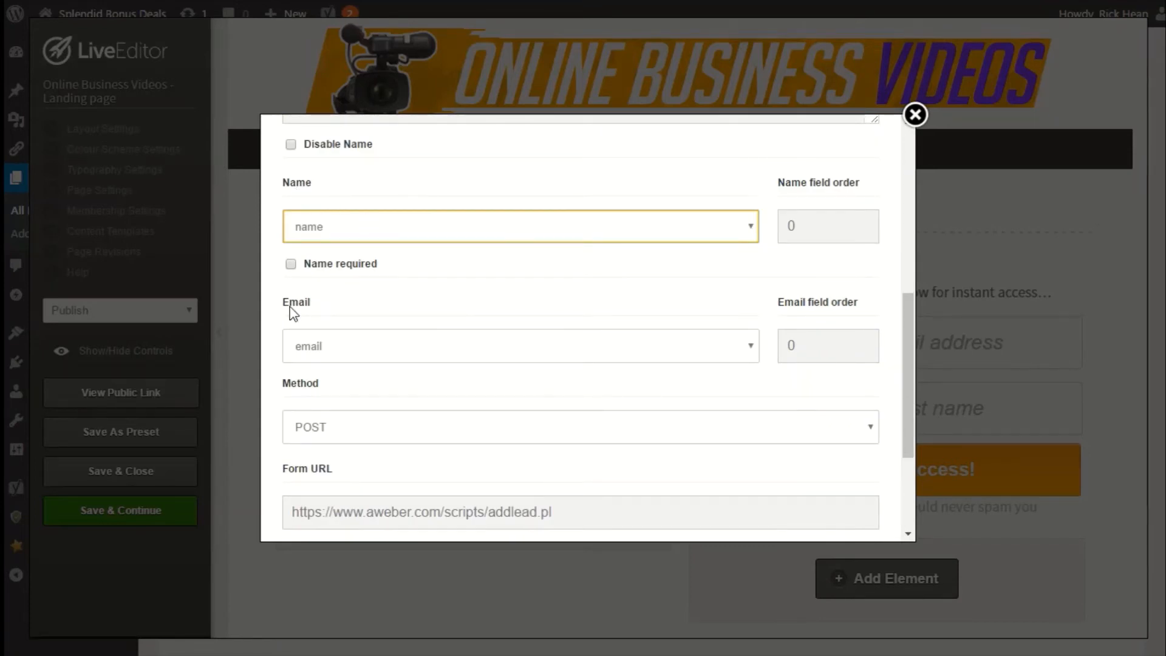
pyautogui.click(341, 237)
pyautogui.click(338, 364)
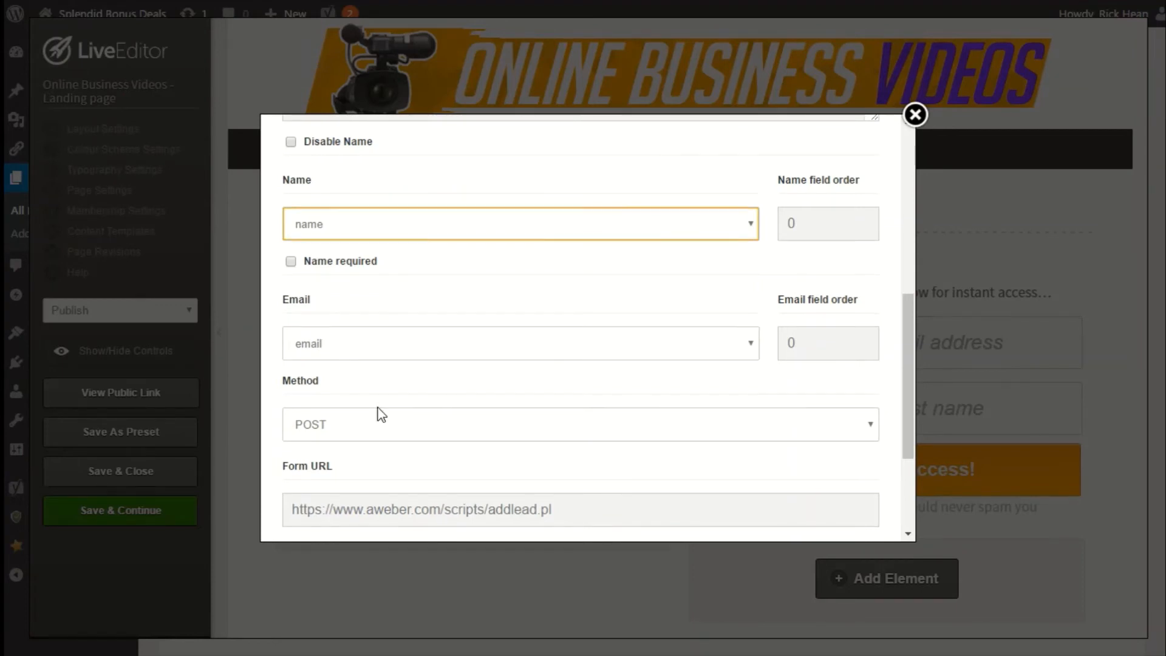
pyautogui.scroll(-2, 377, 411)
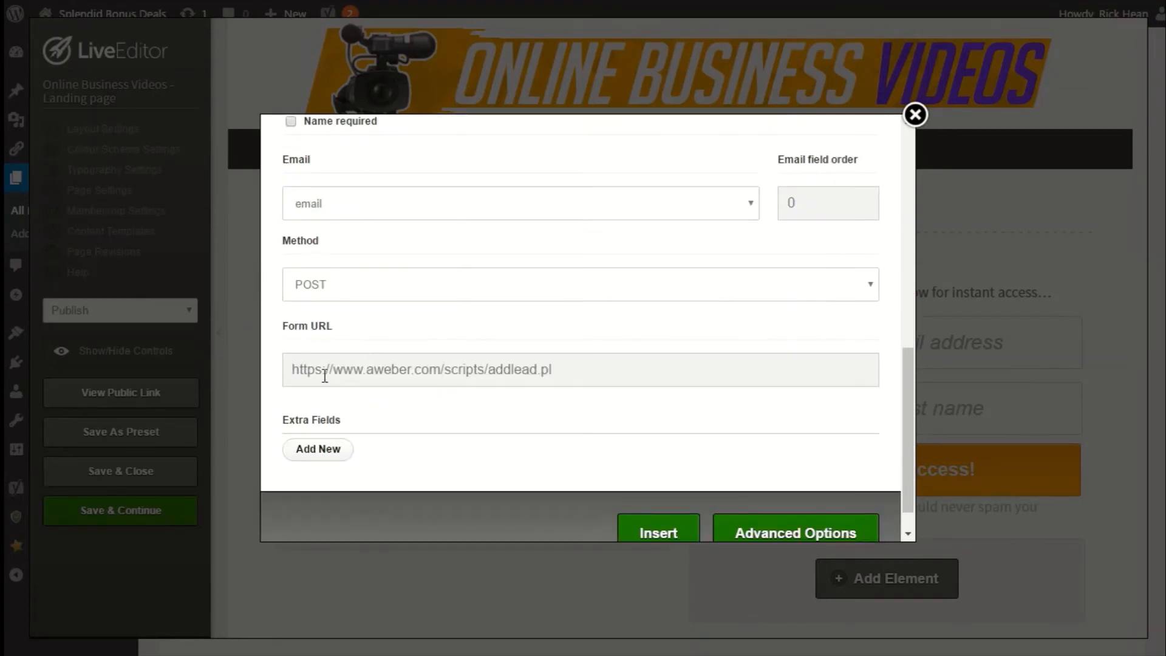
pyautogui.moveTo(293, 368); pyautogui.dragTo(553, 369)
pyautogui.click(487, 369)
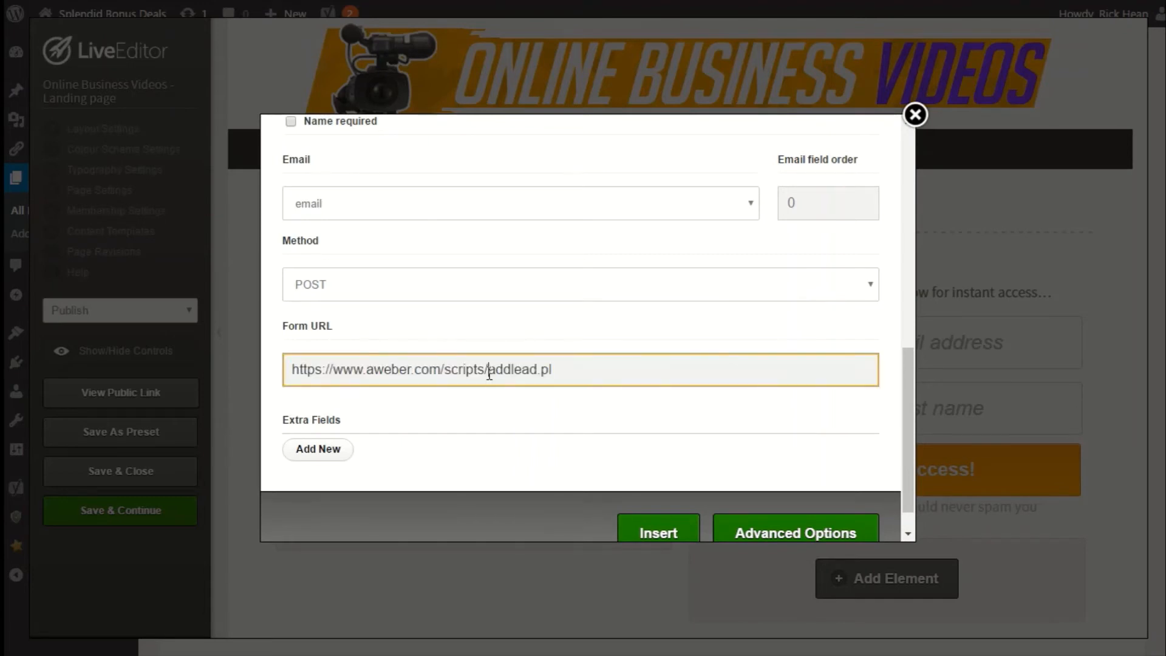
pyautogui.scroll(-1, 516, 389)
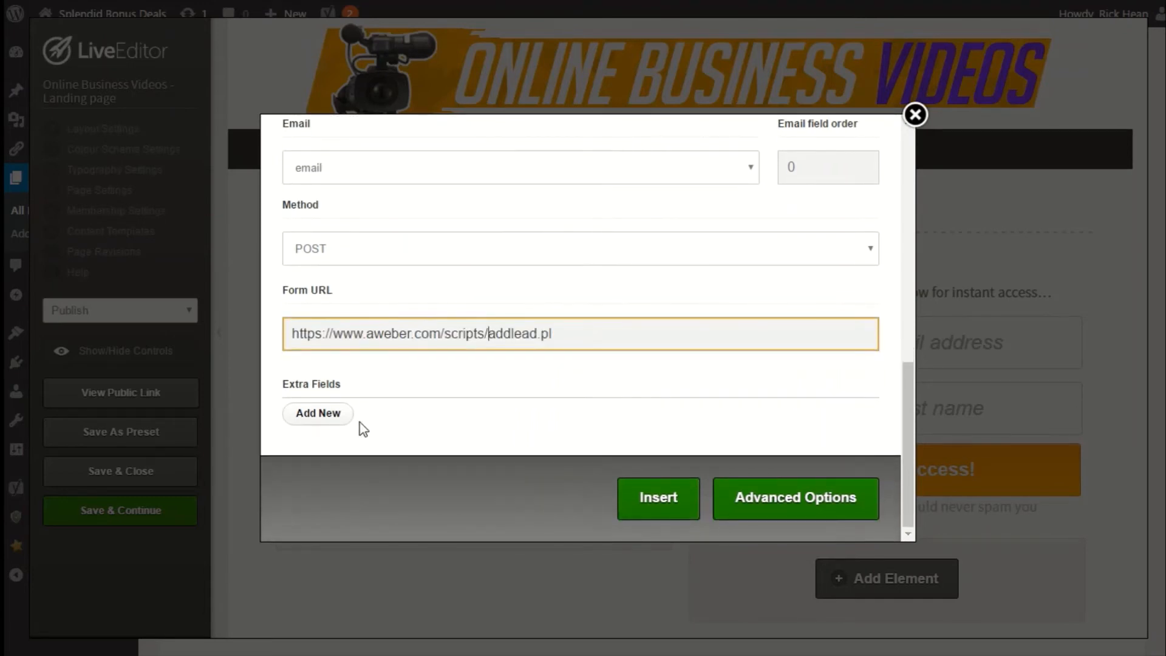
pyautogui.click(318, 413)
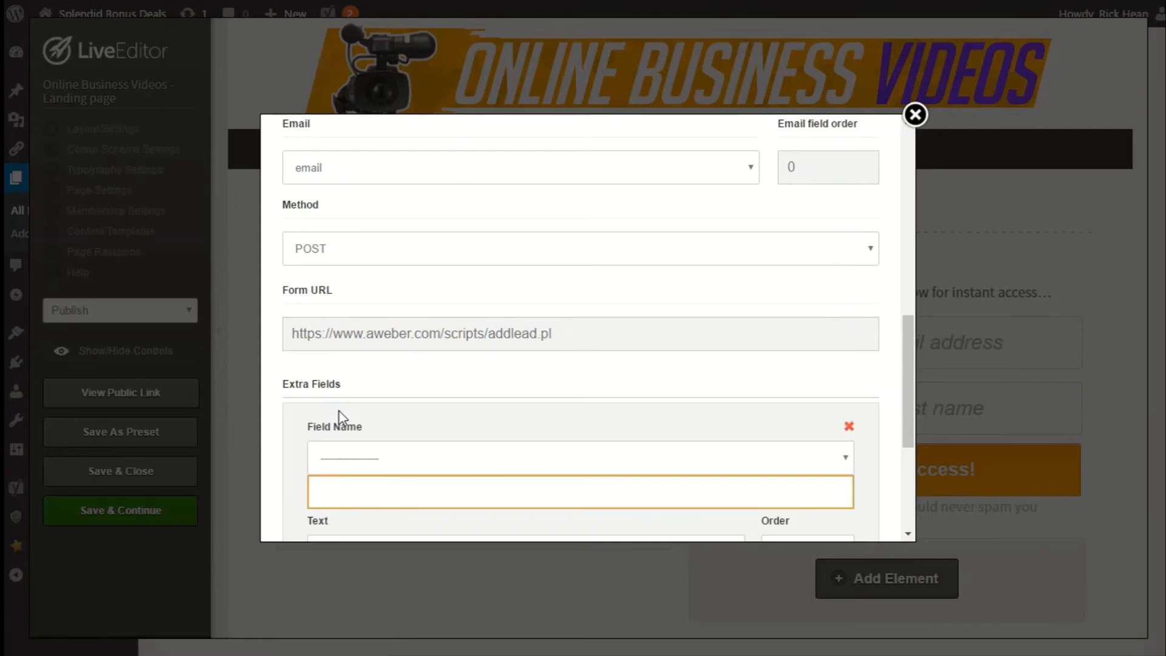
pyautogui.scroll(-2, 352, 408)
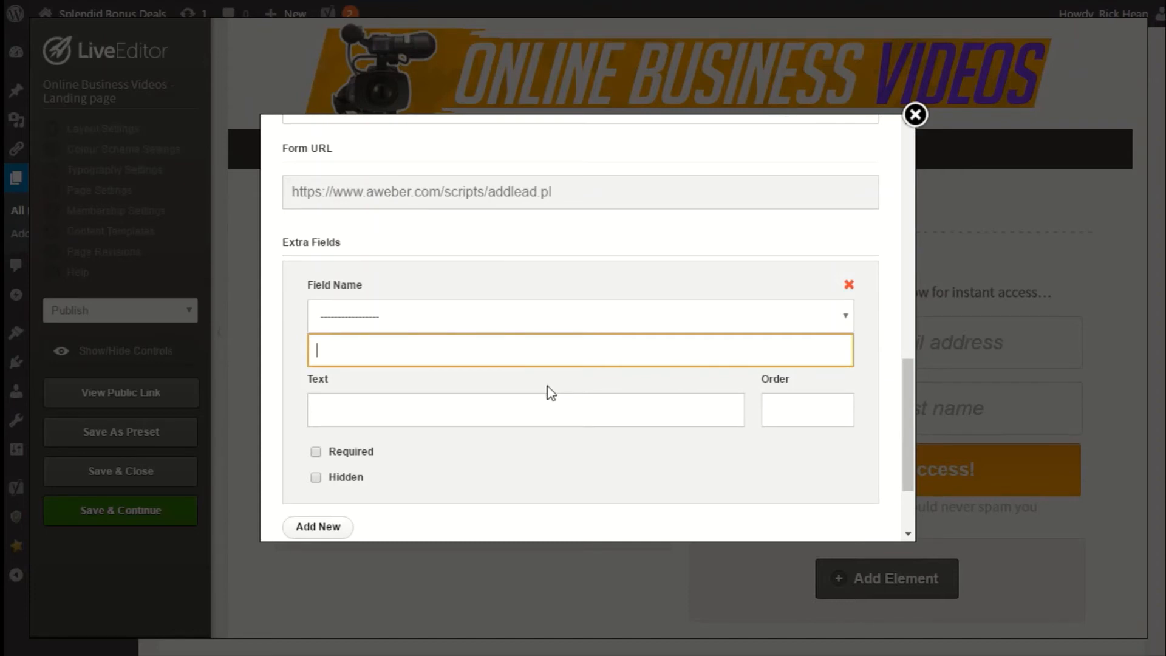
pyautogui.click(433, 319)
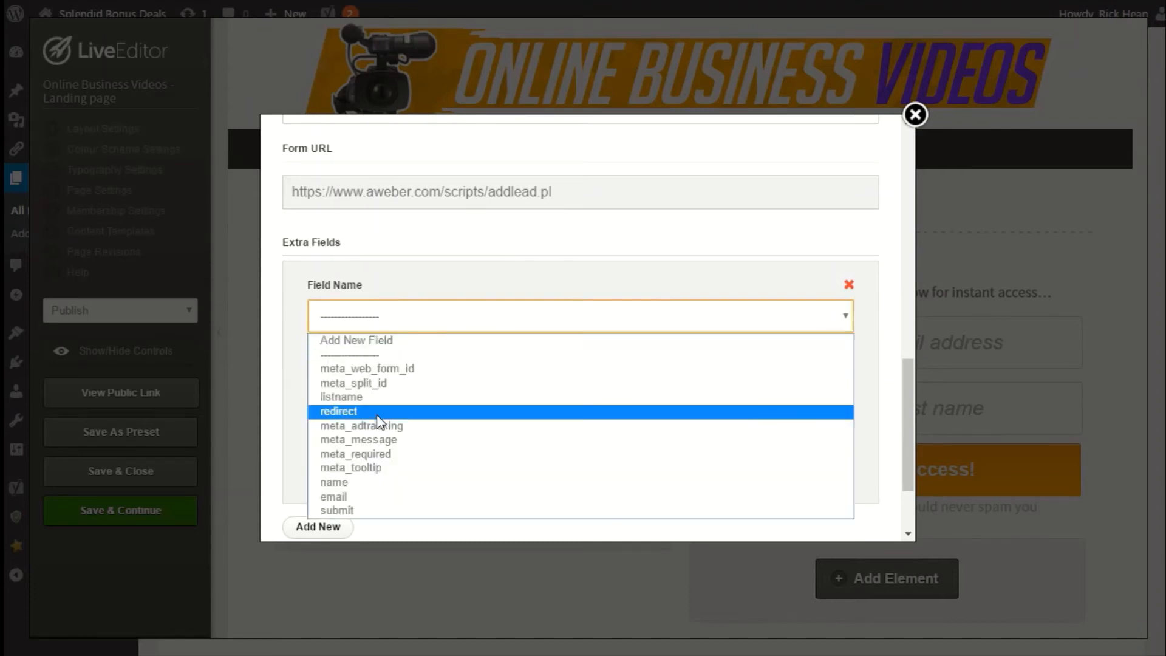
pyautogui.click(364, 397)
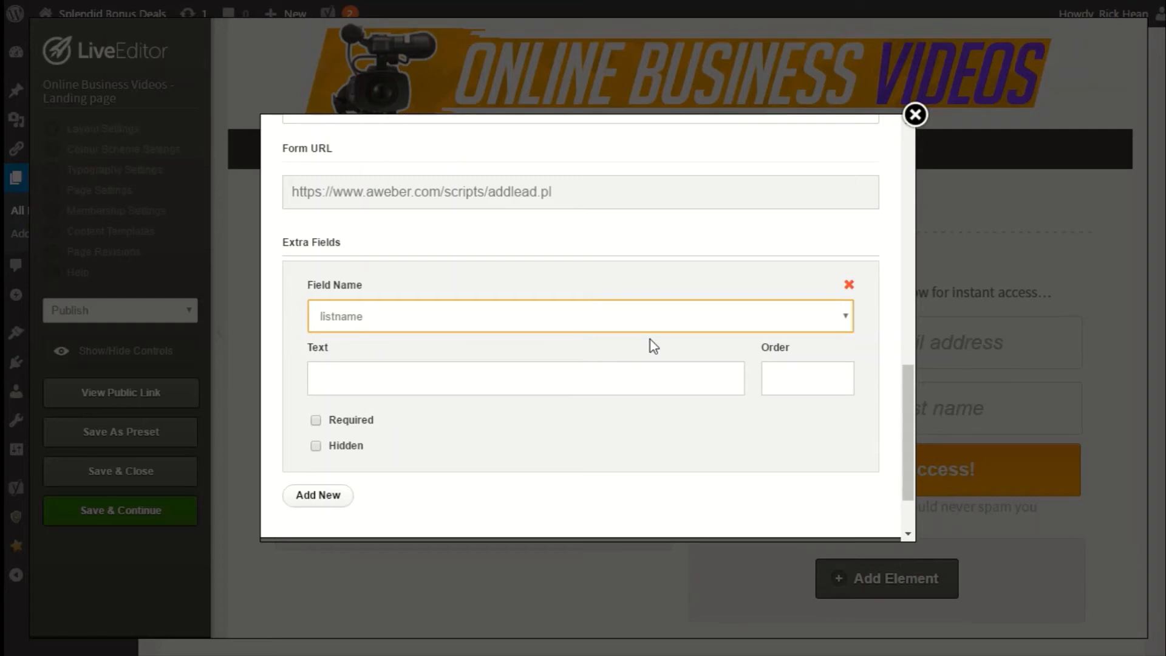
pyautogui.click(848, 286)
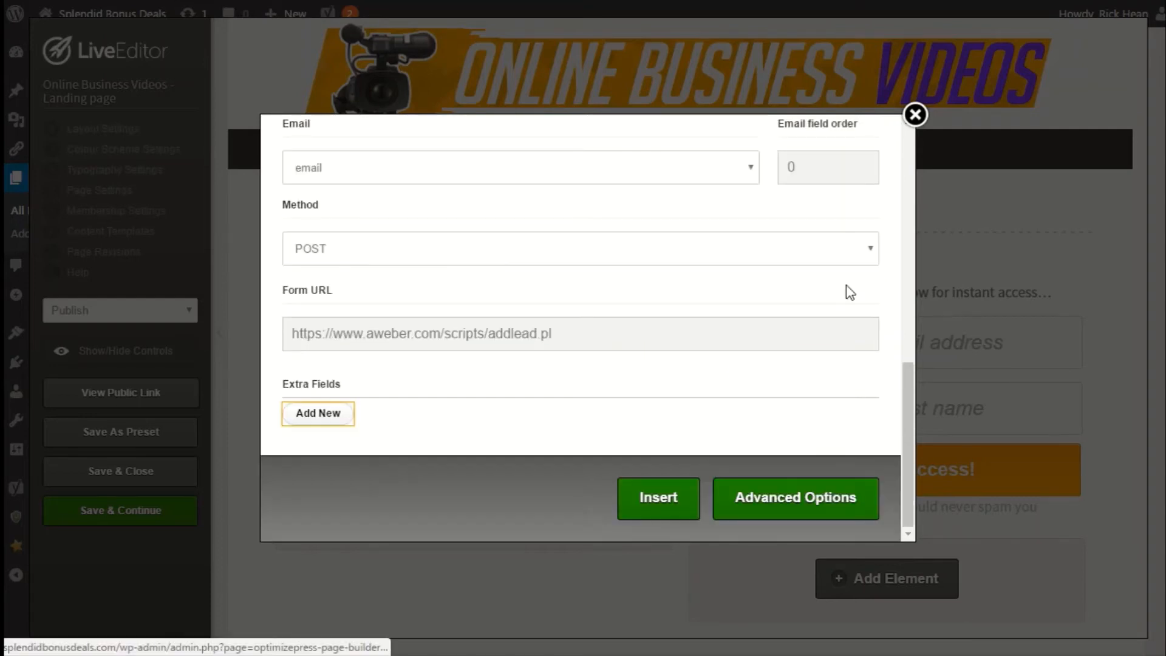
# Insert the configured optin form, then save the page with Publish status.
pyautogui.click(643, 504)
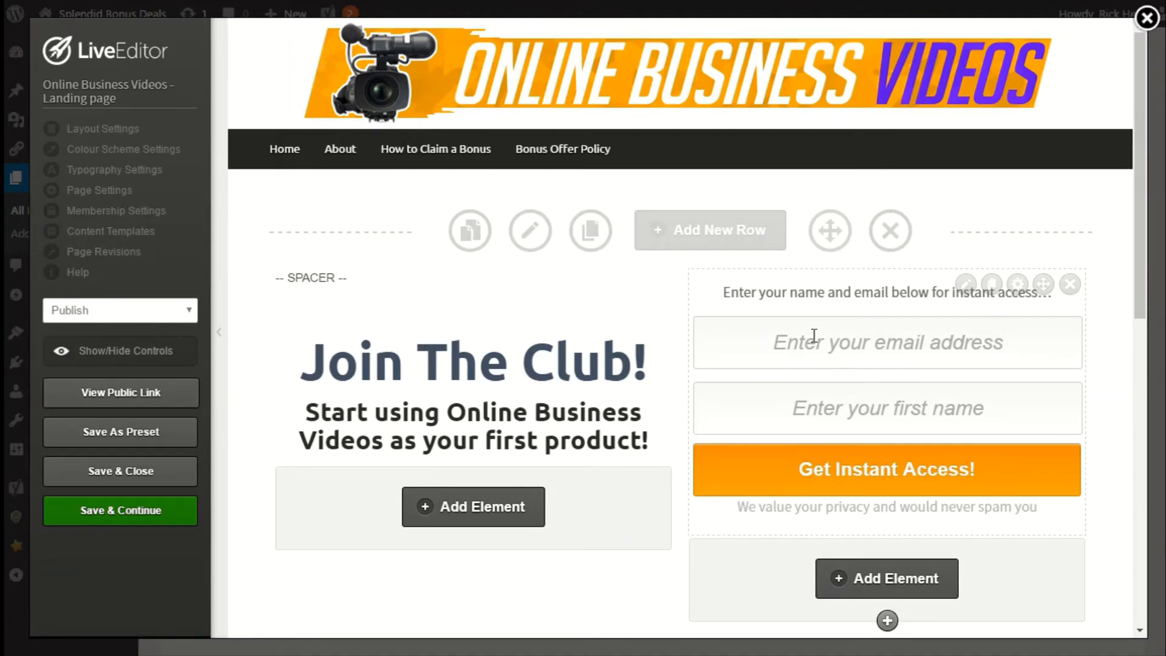
pyautogui.click(173, 315)
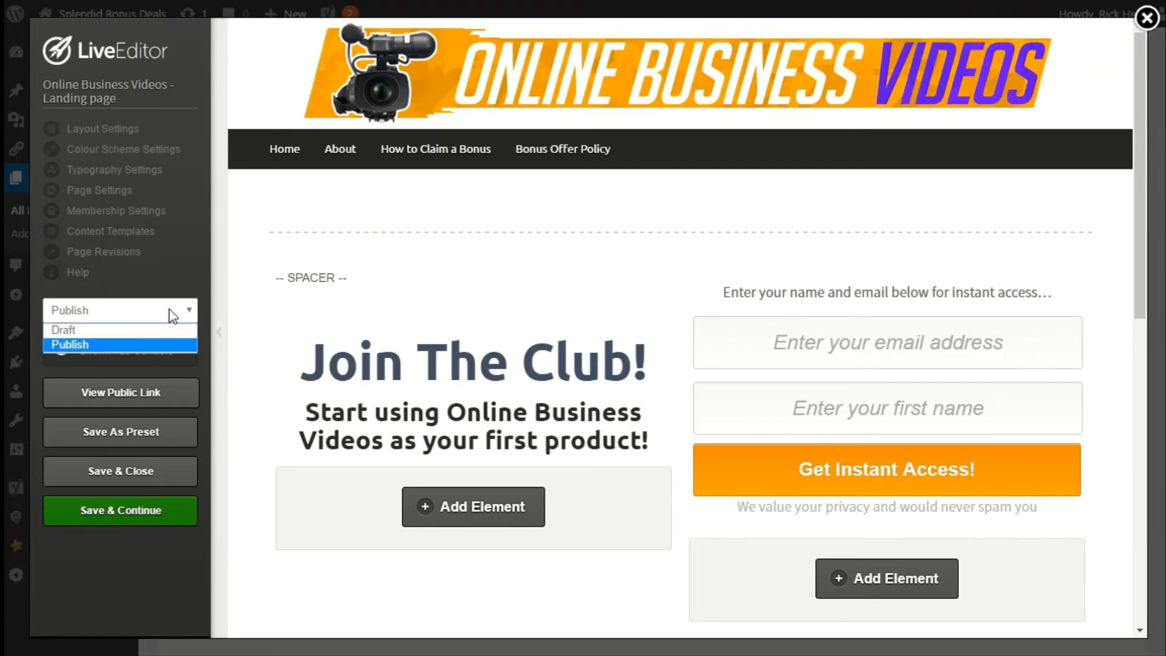
pyautogui.click(70, 344)
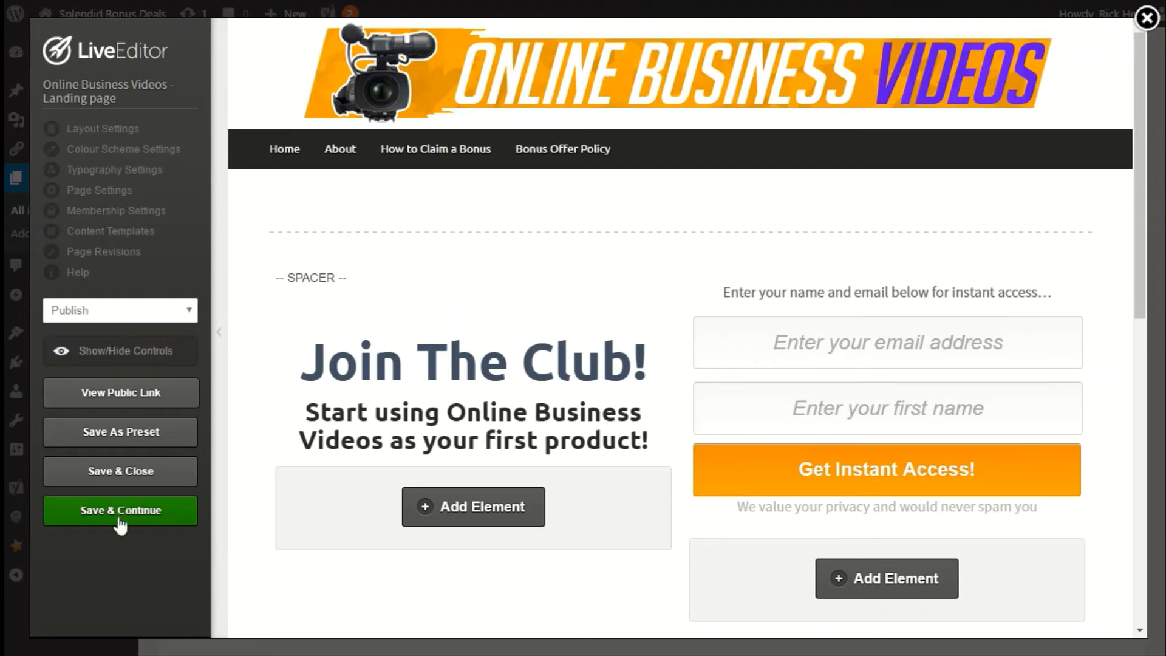
pyautogui.click(157, 515)
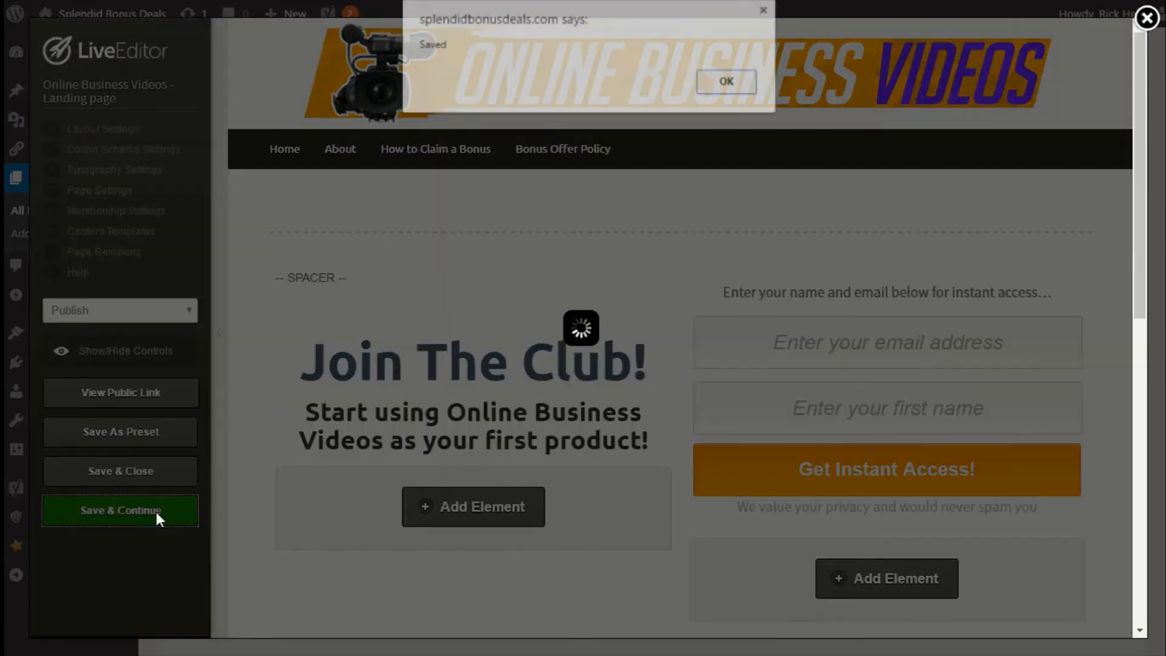
pyautogui.click(731, 87)
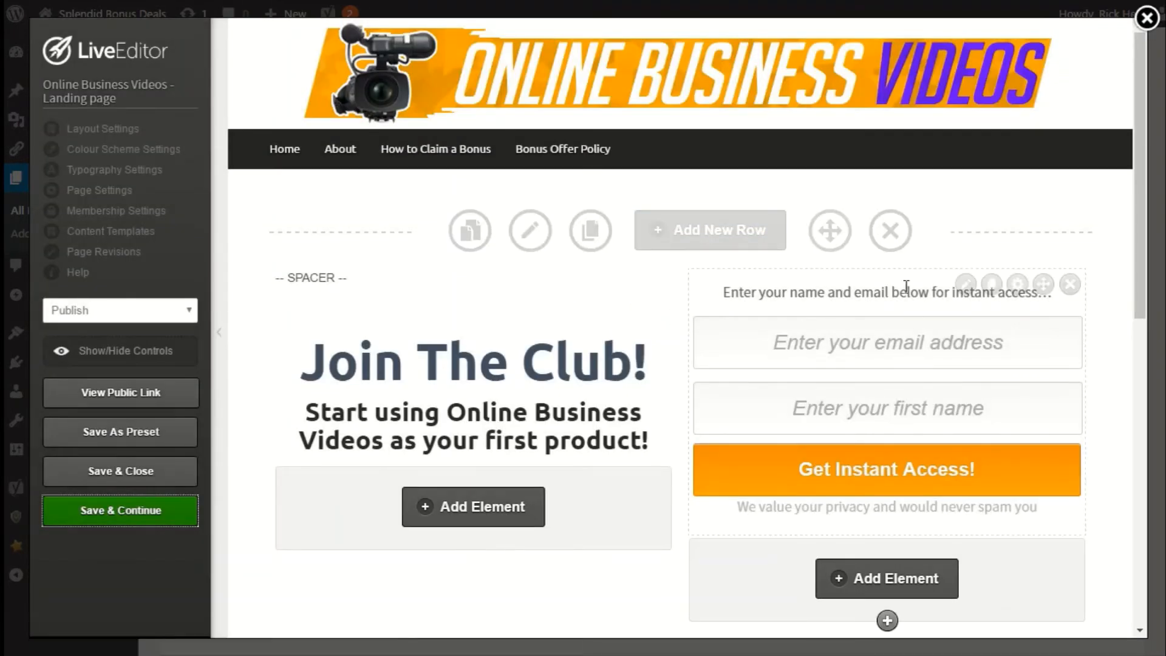
# Open the page's public link and submit the optin form with a test email address and first name.
pyautogui.click(158, 402)
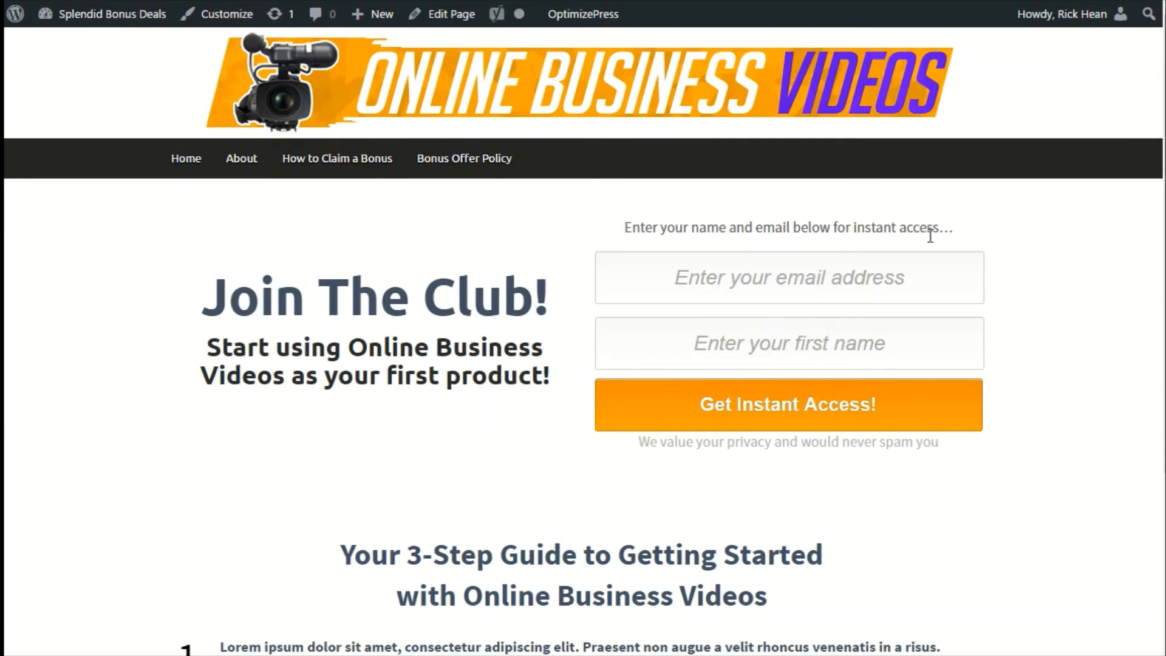
pyautogui.scroll(-4, 482, 256)
pyautogui.scroll(4, 492, 296)
pyautogui.click(705, 284)
pyautogui.click(690, 288)
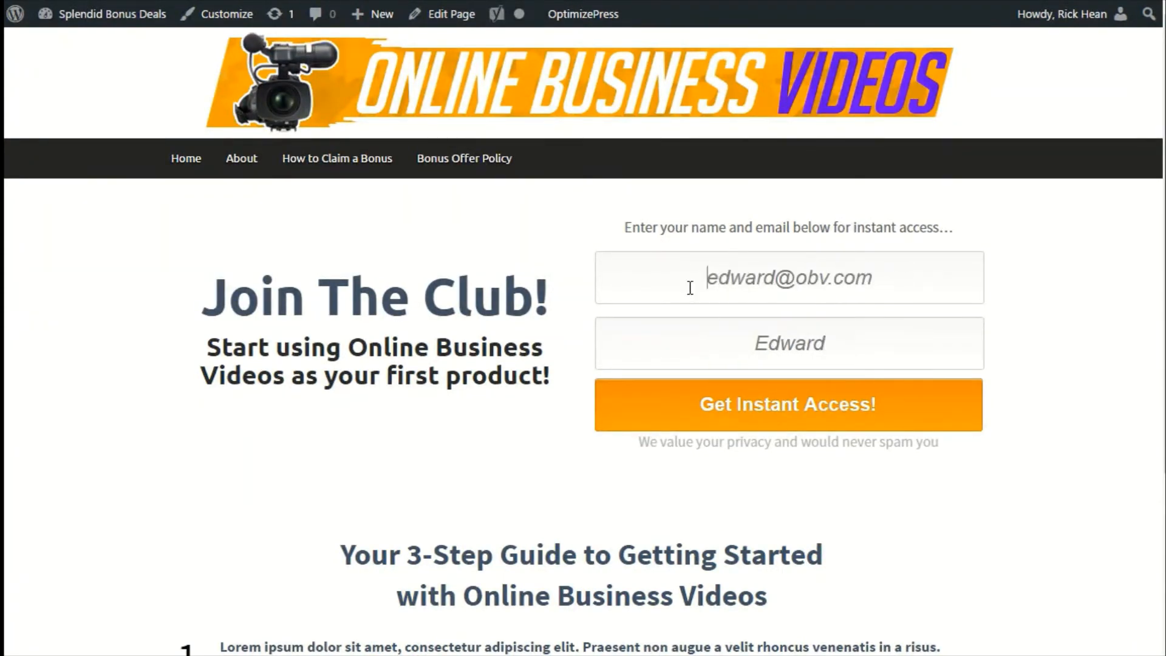
pyautogui.click(722, 343)
pyautogui.click(853, 410)
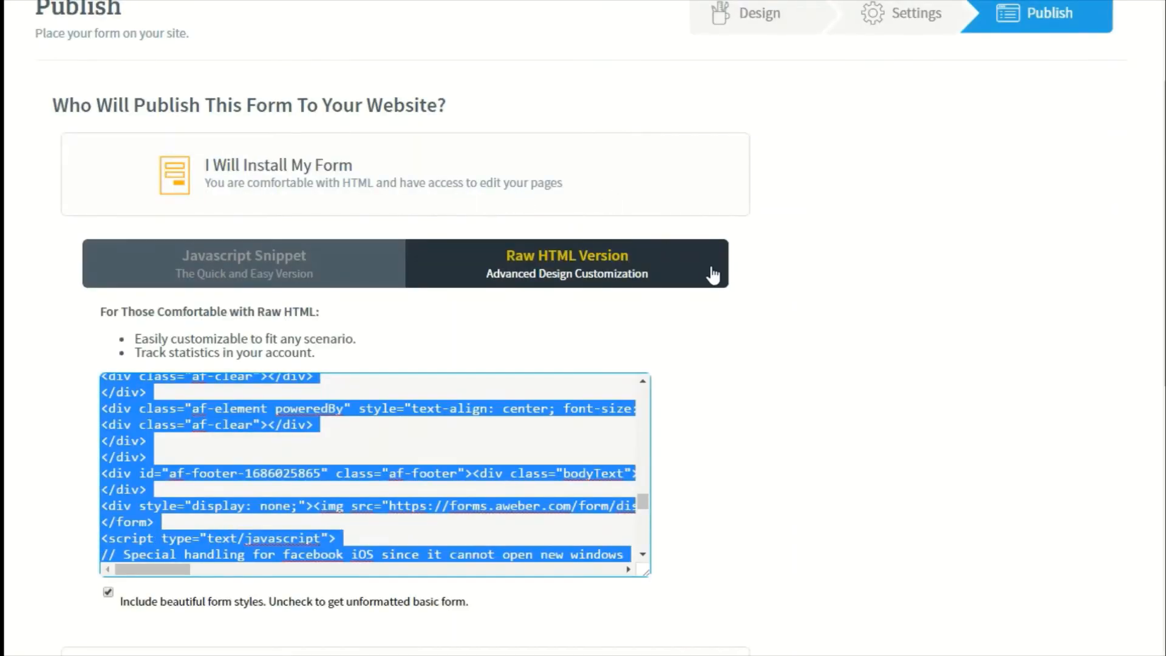
# Open the AWeber subscriber list to check for the newly submitted test subscriber.
pyautogui.scroll(3, 712, 274)
pyautogui.scroll(-6, 532, 288)
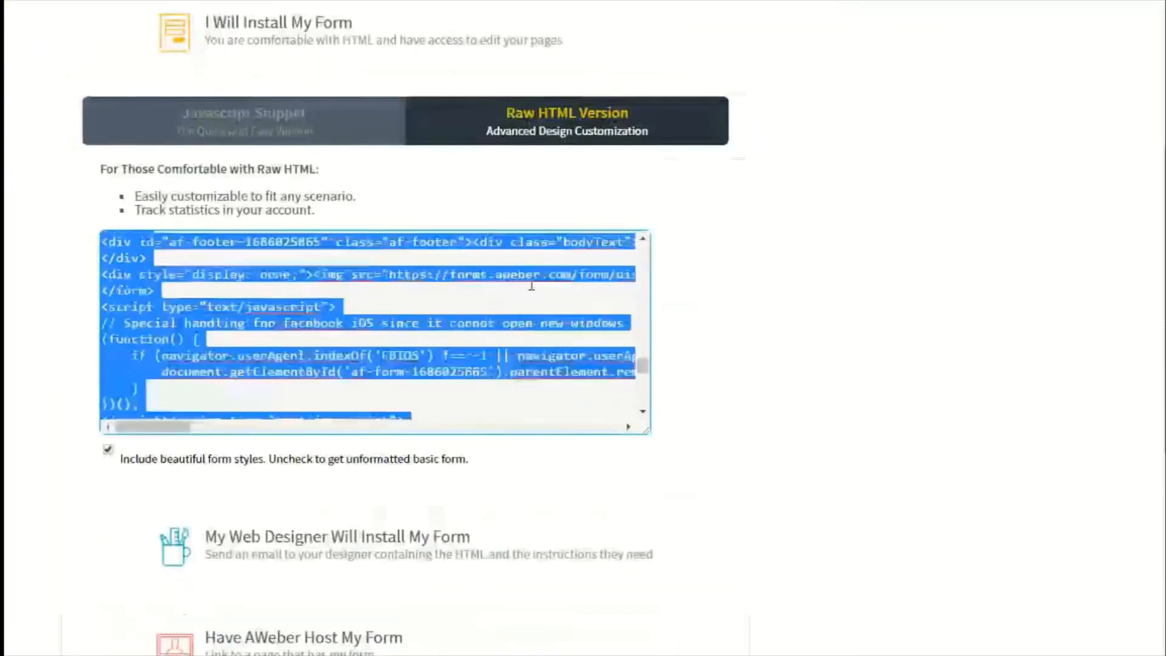
pyautogui.scroll(6, 532, 286)
pyautogui.scroll(5, 703, 268)
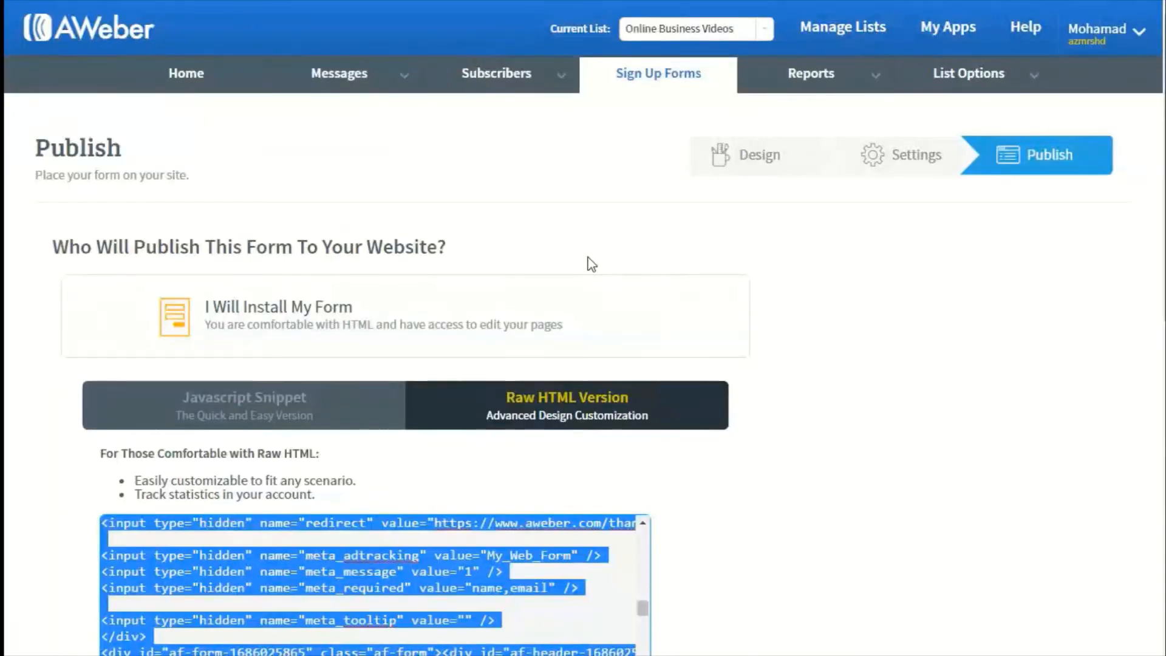
pyautogui.moveTo(508, 83)
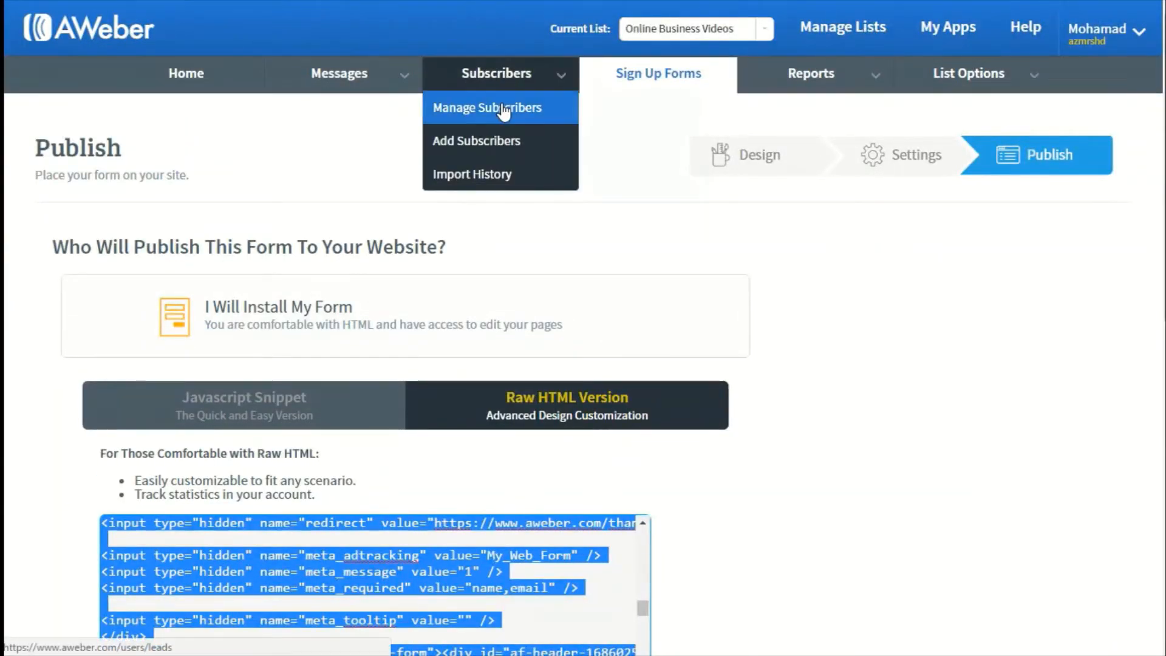
pyautogui.click(495, 107)
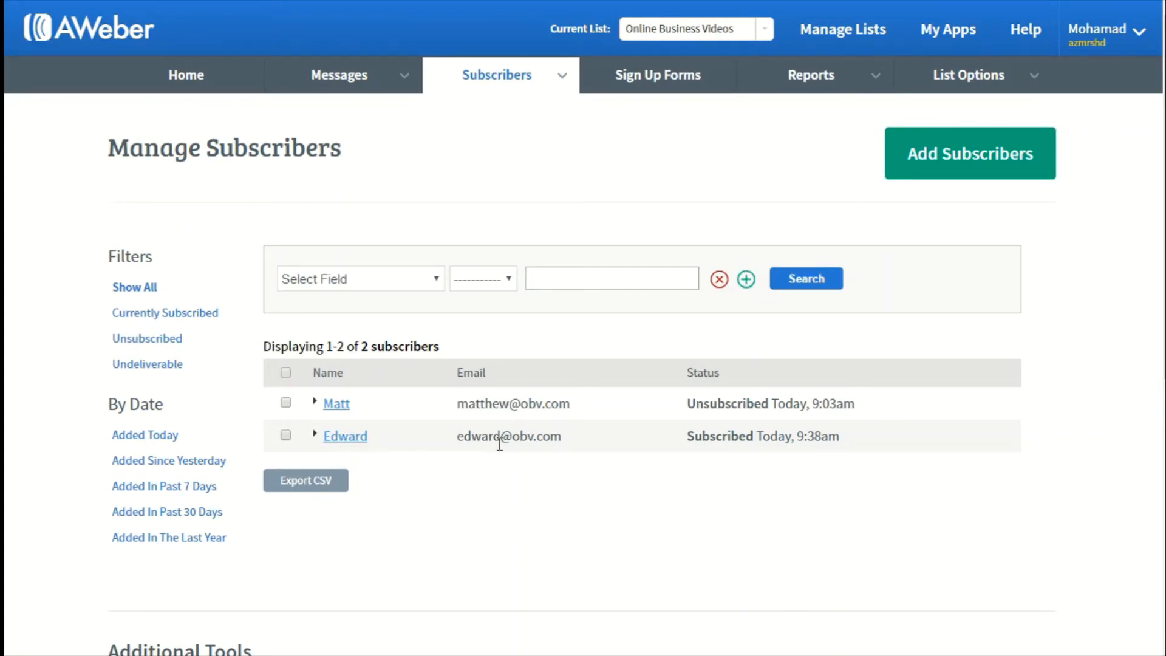
pyautogui.moveTo(877, 446); pyautogui.dragTo(323, 435)
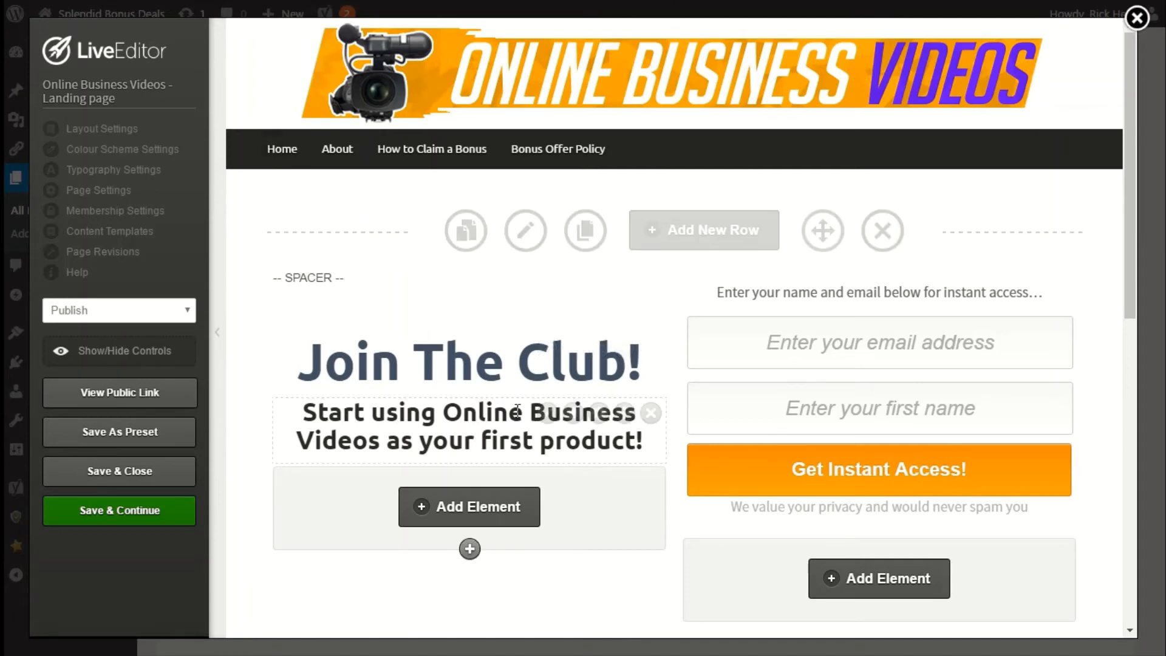
# Edit the optin box element and set its Integration Type to Custom form.
pyautogui.moveTo(651, 355)
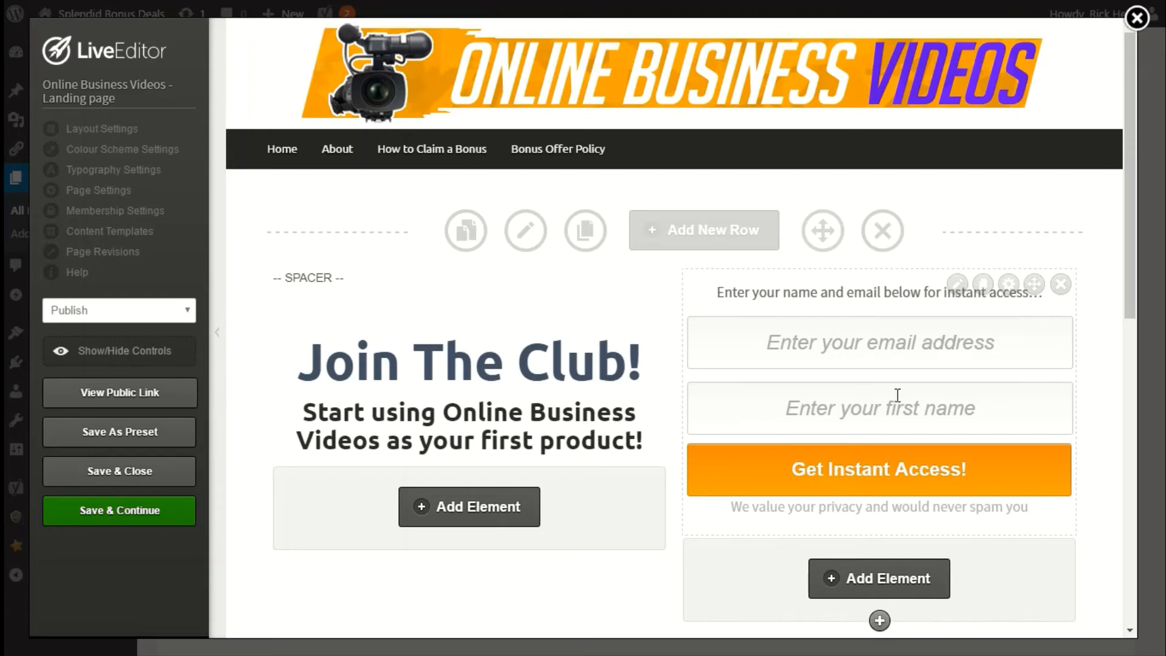
pyautogui.click(958, 286)
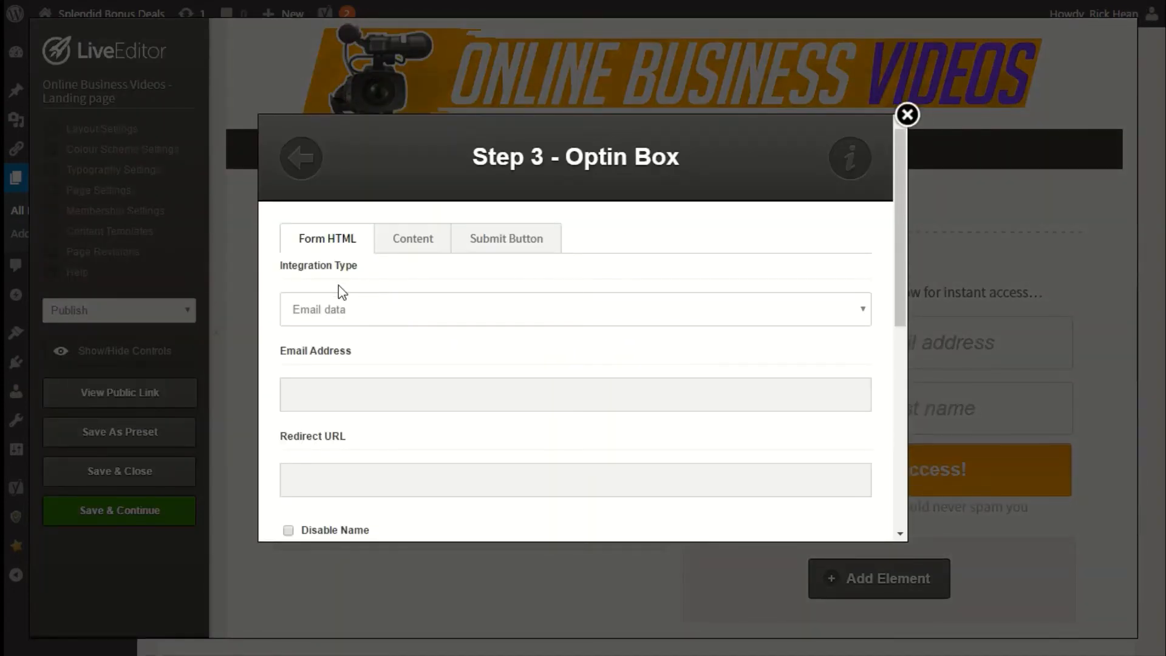
pyautogui.click(342, 306)
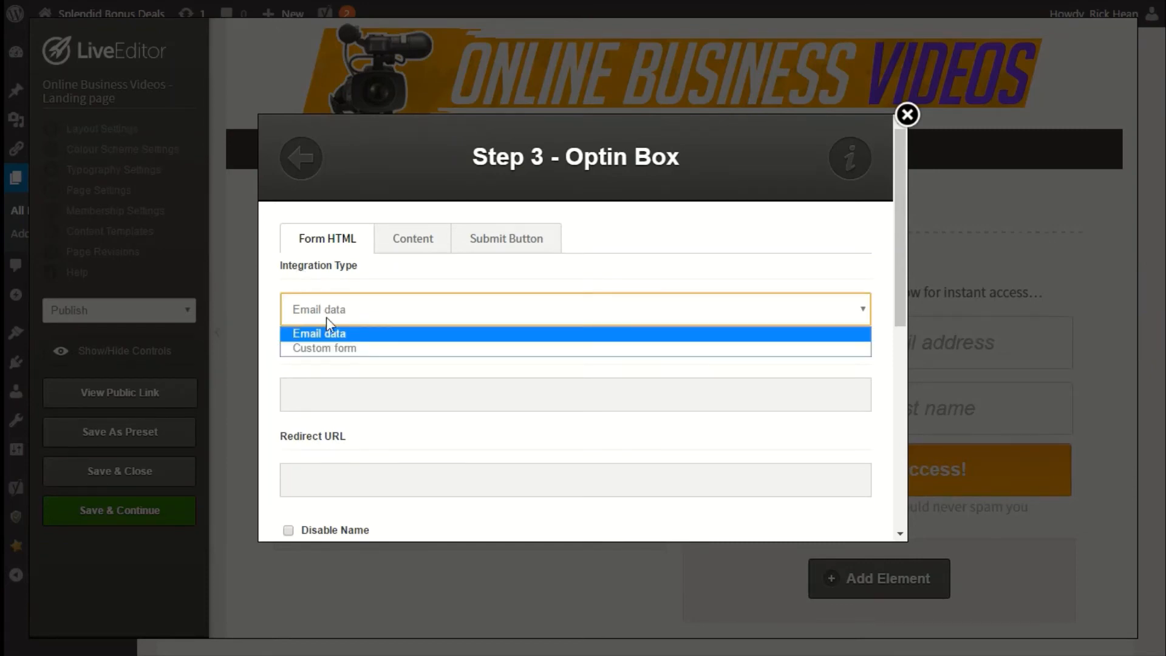
pyautogui.click(341, 346)
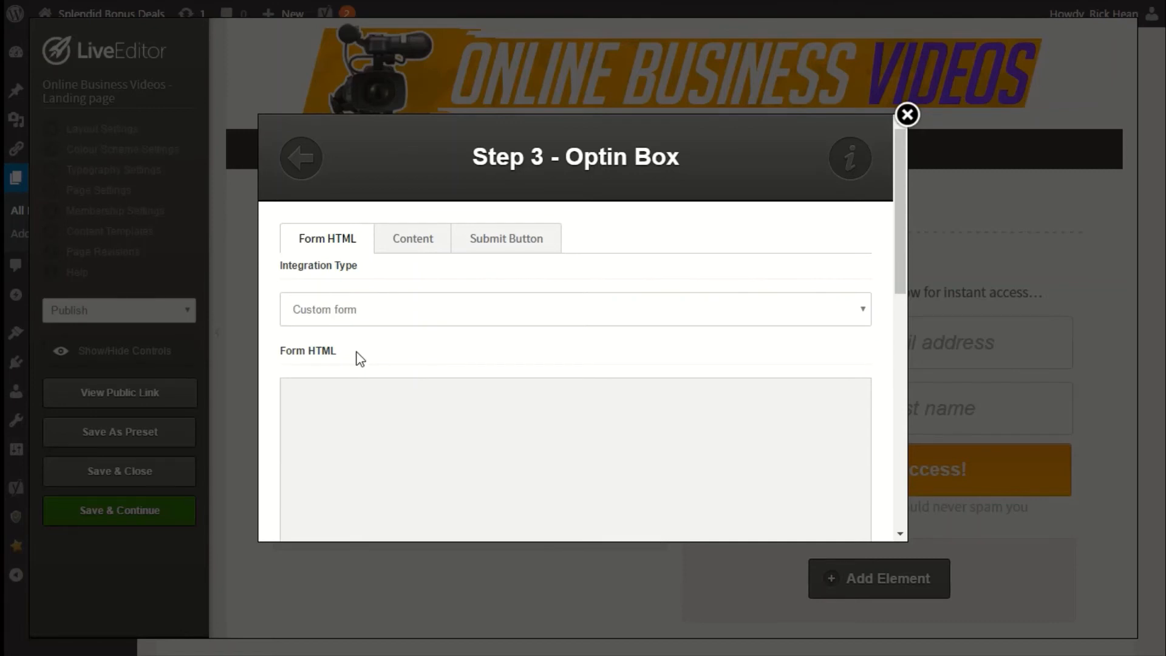
pyautogui.scroll(-2, 360, 358)
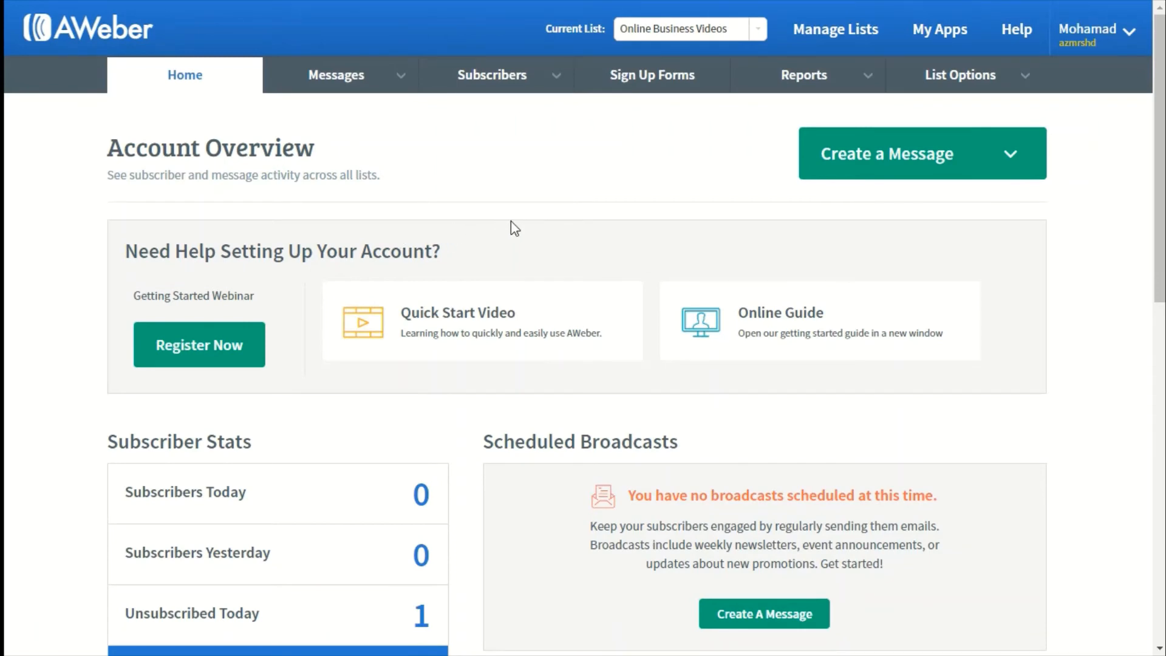
# Create a new AWeber sign up form and save it with the default design.
pyautogui.click(634, 79)
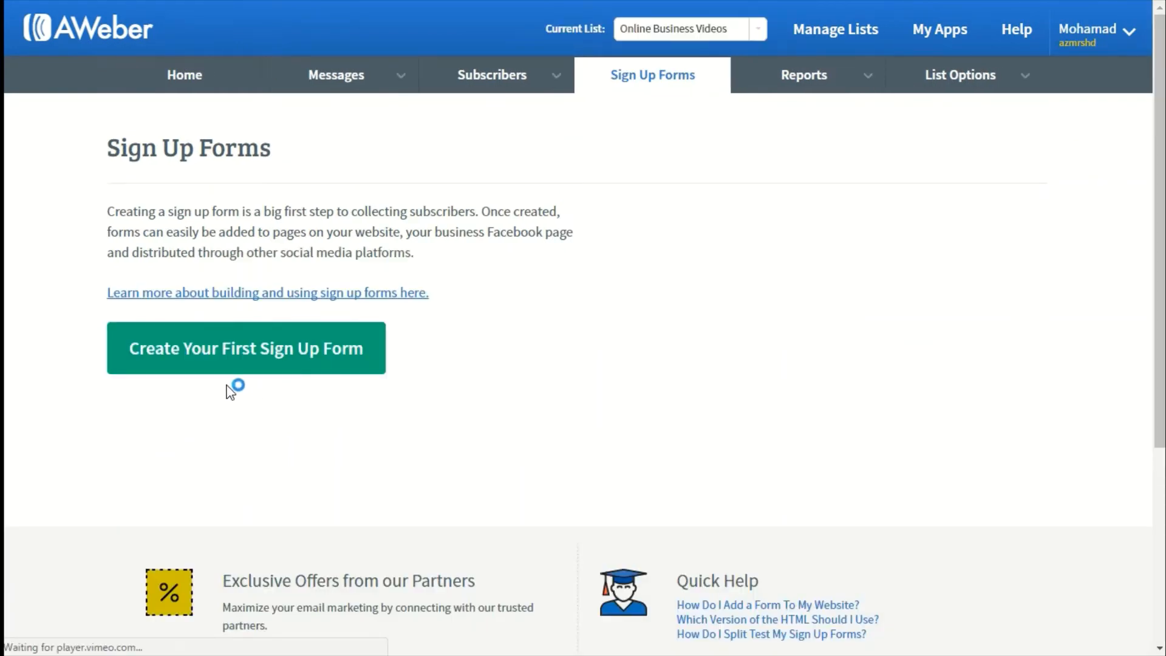
pyautogui.click(219, 362)
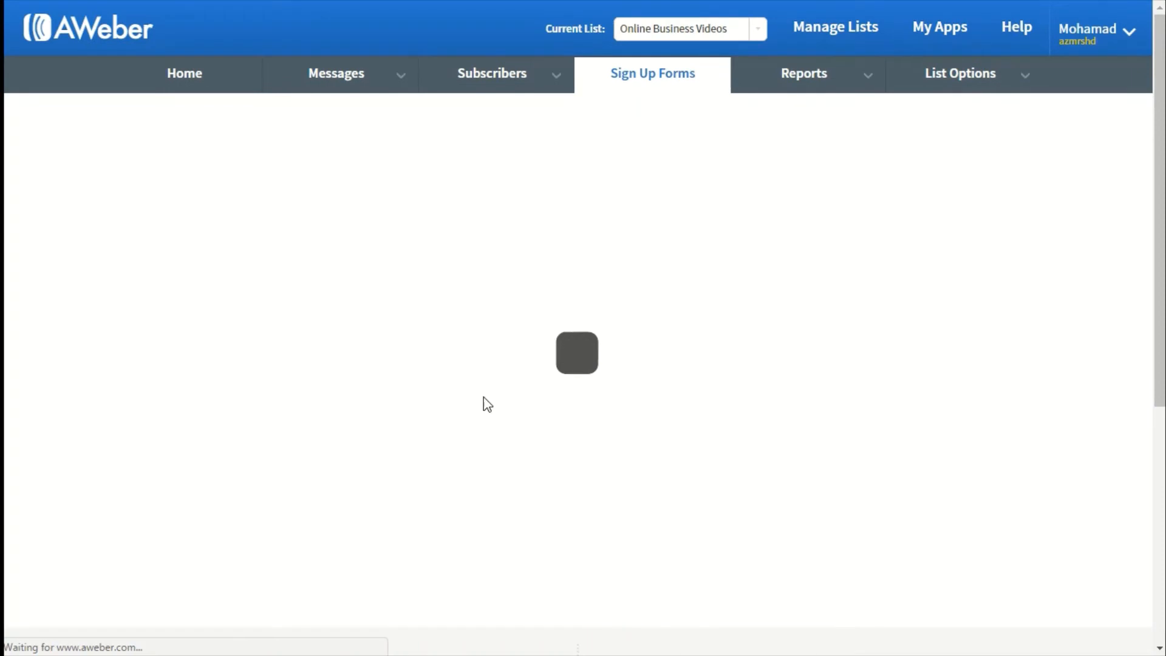
pyautogui.scroll(-5, 495, 408)
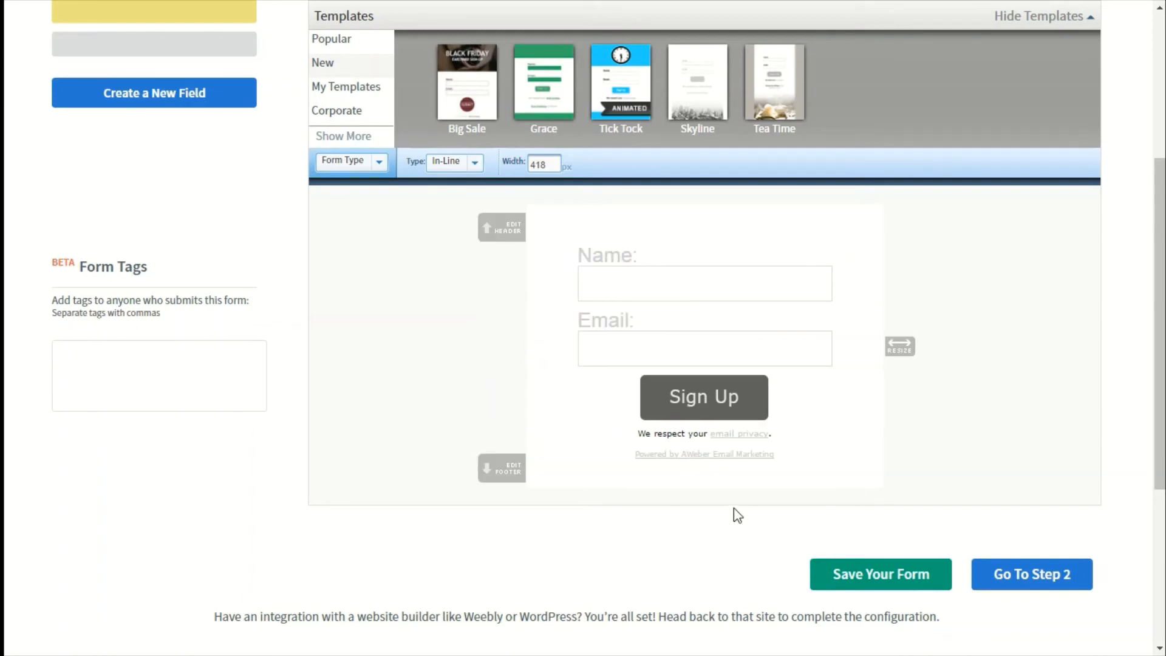
pyautogui.click(857, 586)
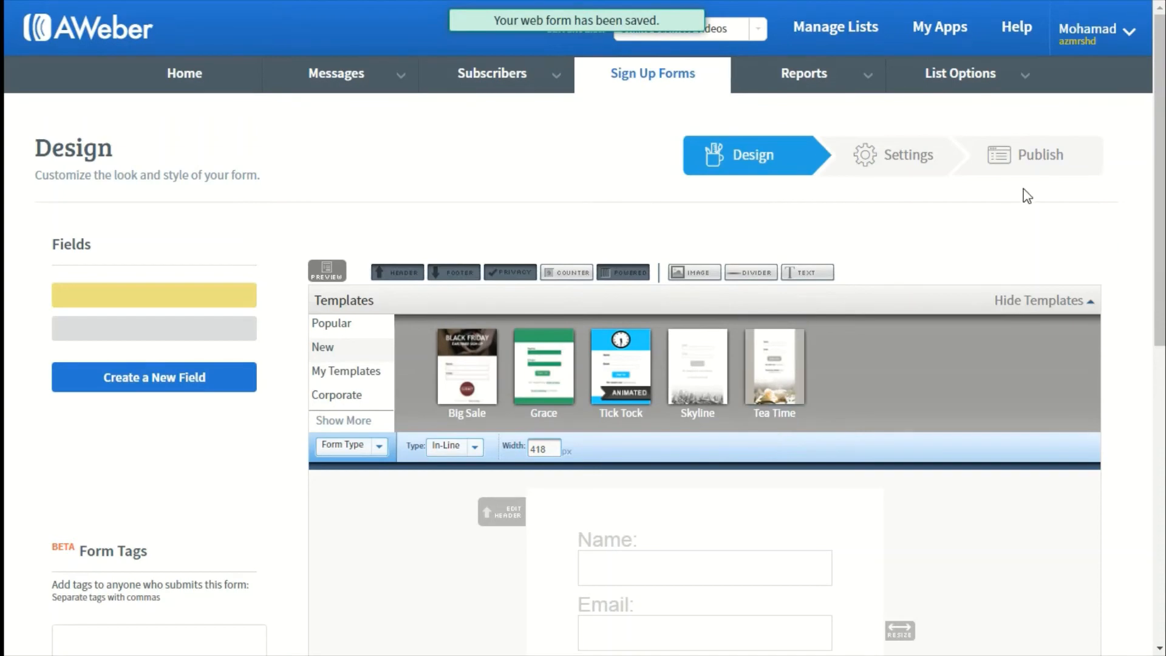
# Go to the form's Publish stage, pick self-installation, and switch to the Raw HTML Version.
pyautogui.click(1025, 166)
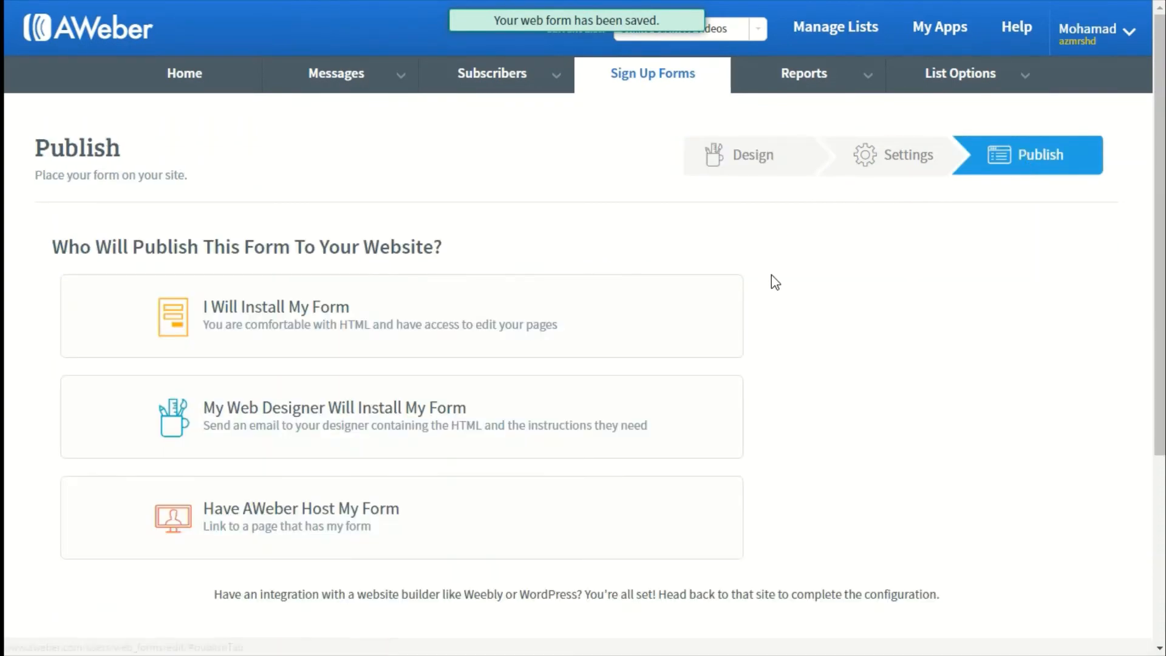
pyautogui.click(297, 313)
pyautogui.scroll(-2, 305, 314)
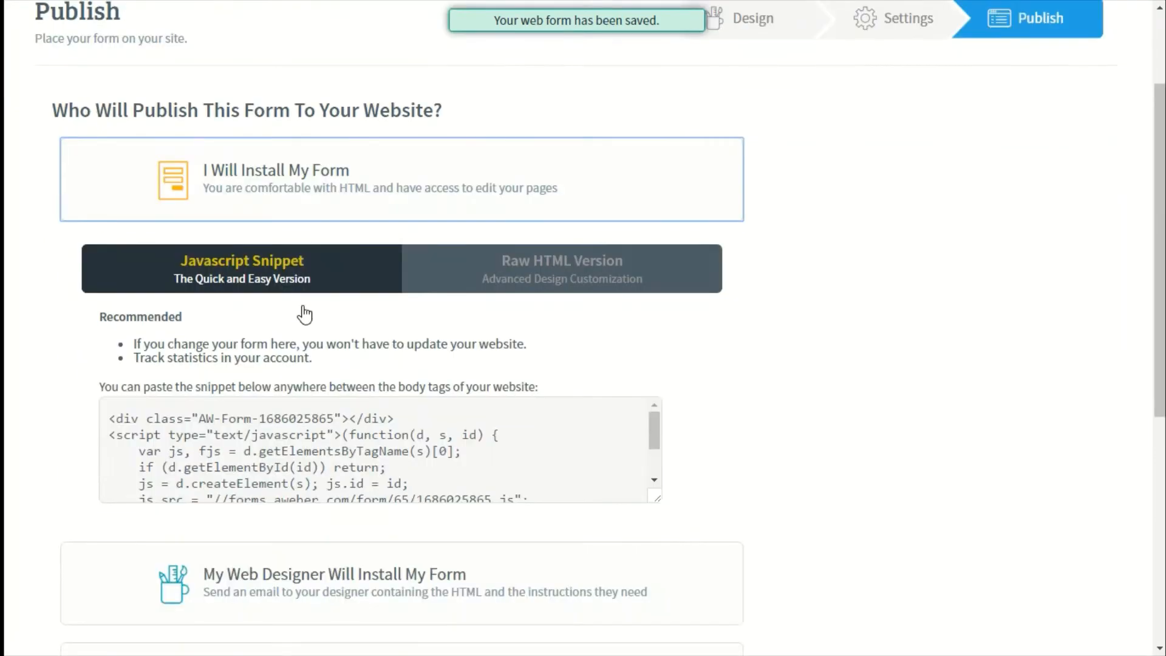
pyautogui.scroll(-2, 304, 315)
pyautogui.scroll(2, 304, 306)
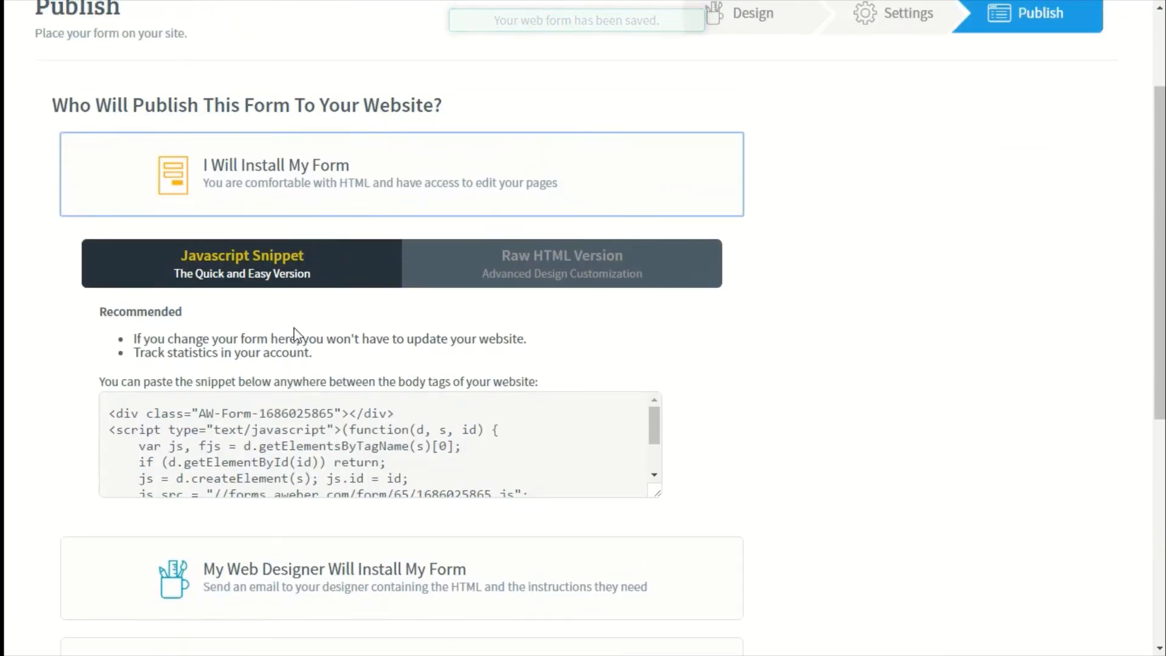
pyautogui.click(463, 271)
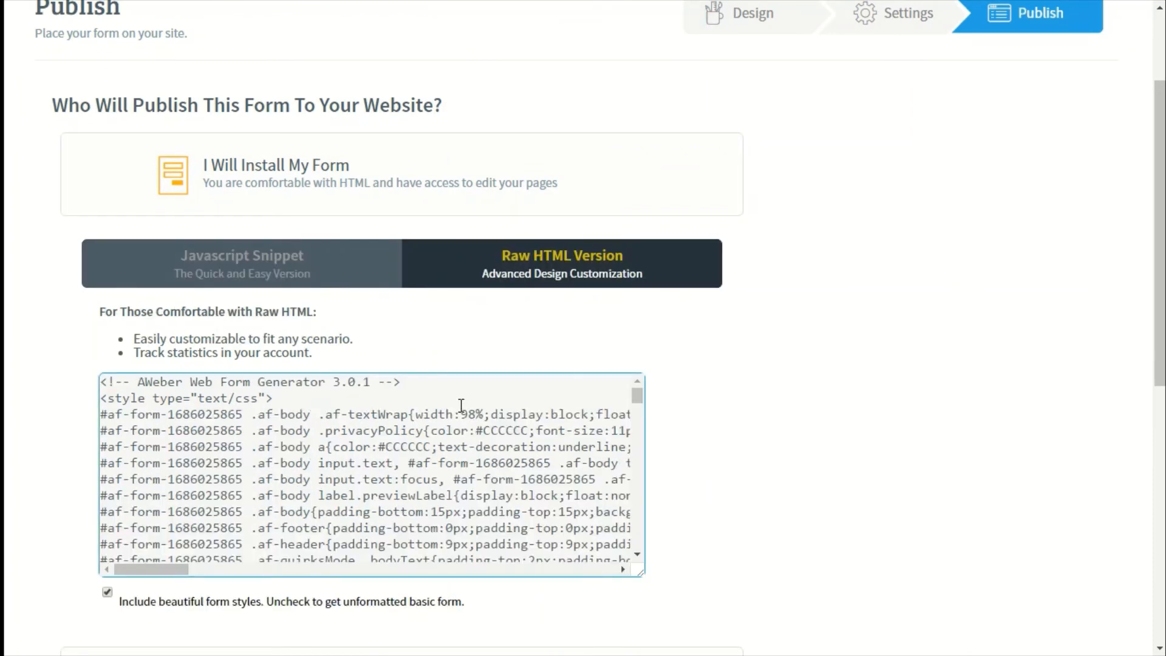
# Copy the raw HTML form code from the opening form tag through the closing form tag.
pyautogui.moveTo(639, 399)
pyautogui.mouseDown()
pyautogui.moveTo(641, 549)
pyautogui.moveTo(635, 396)
pyautogui.mouseUp()
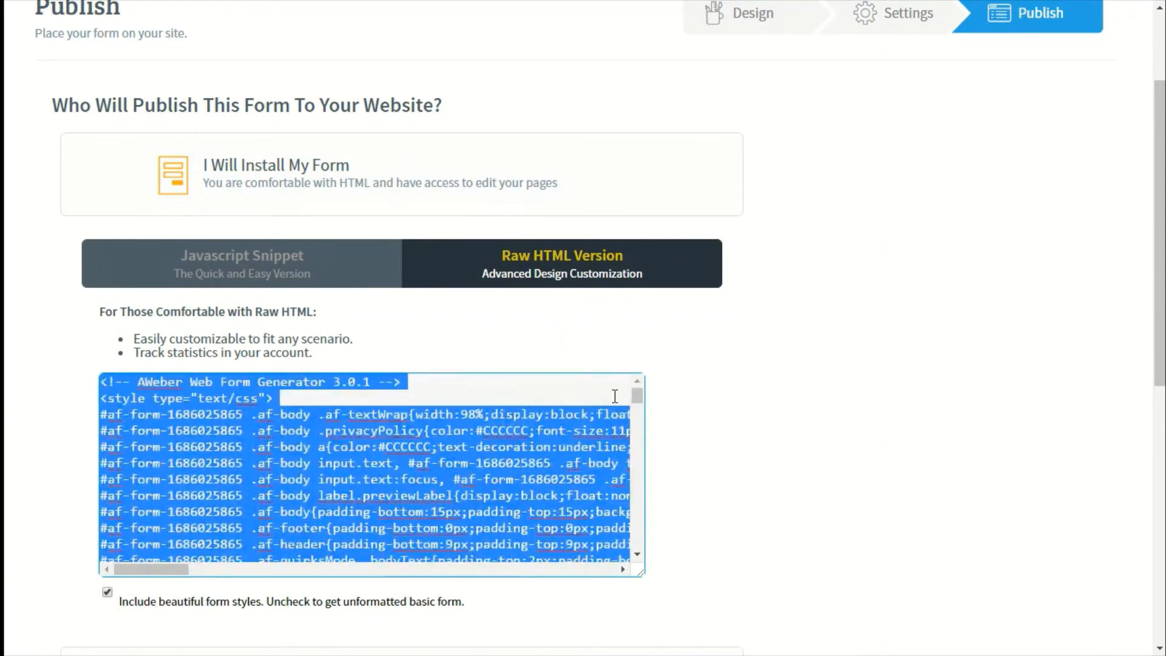
pyautogui.click(615, 396)
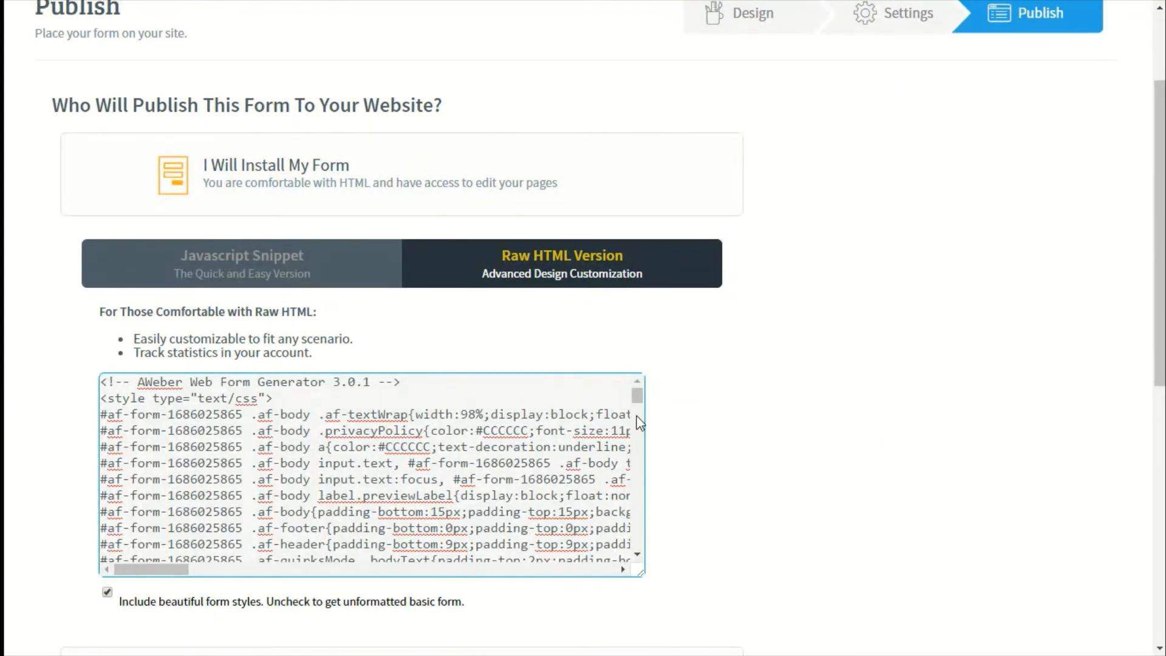
pyautogui.moveTo(637, 400); pyautogui.dragTo(636, 463)
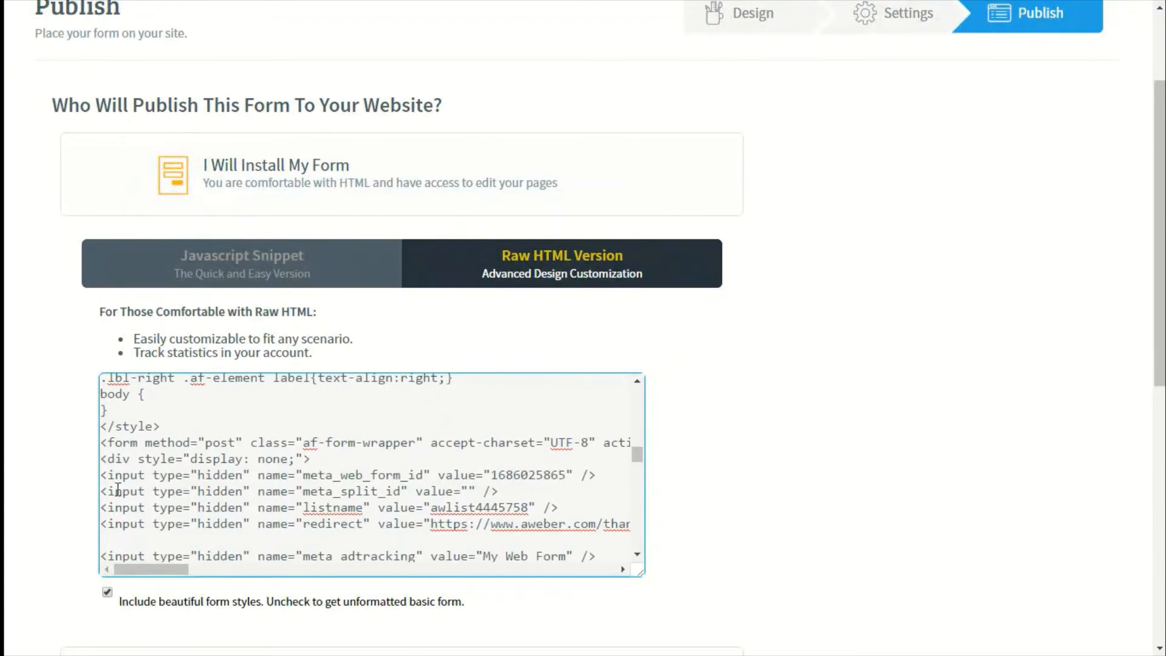
pyautogui.moveTo(103, 442); pyautogui.dragTo(170, 522)
pyautogui.rightClick(134, 462)
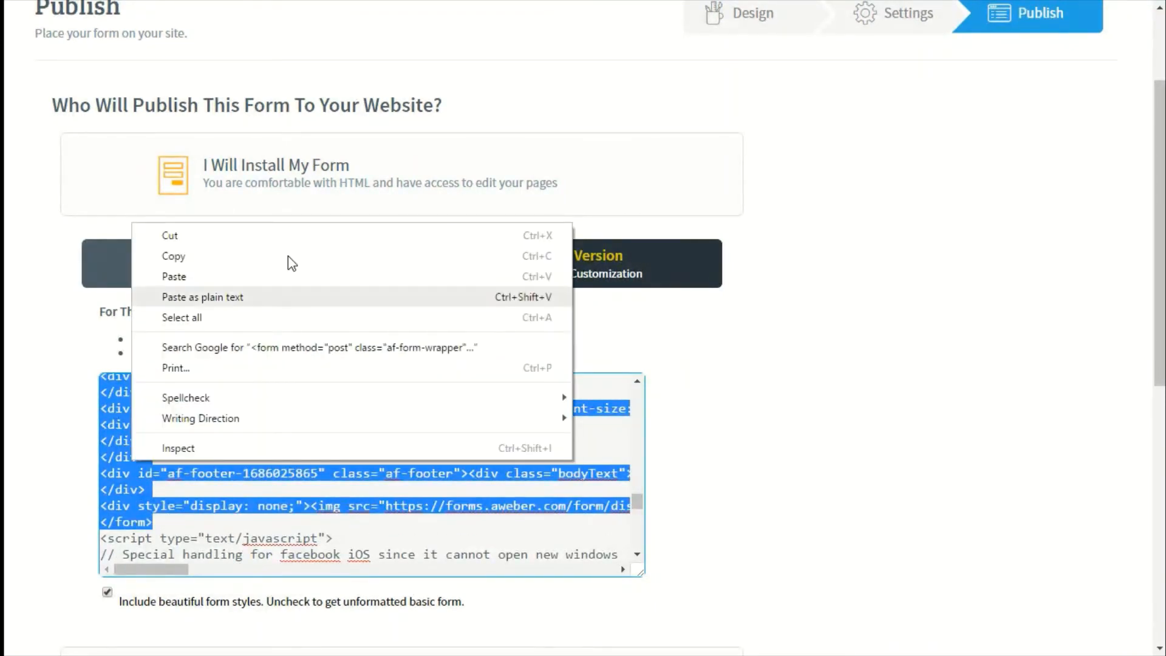
pyautogui.click(214, 263)
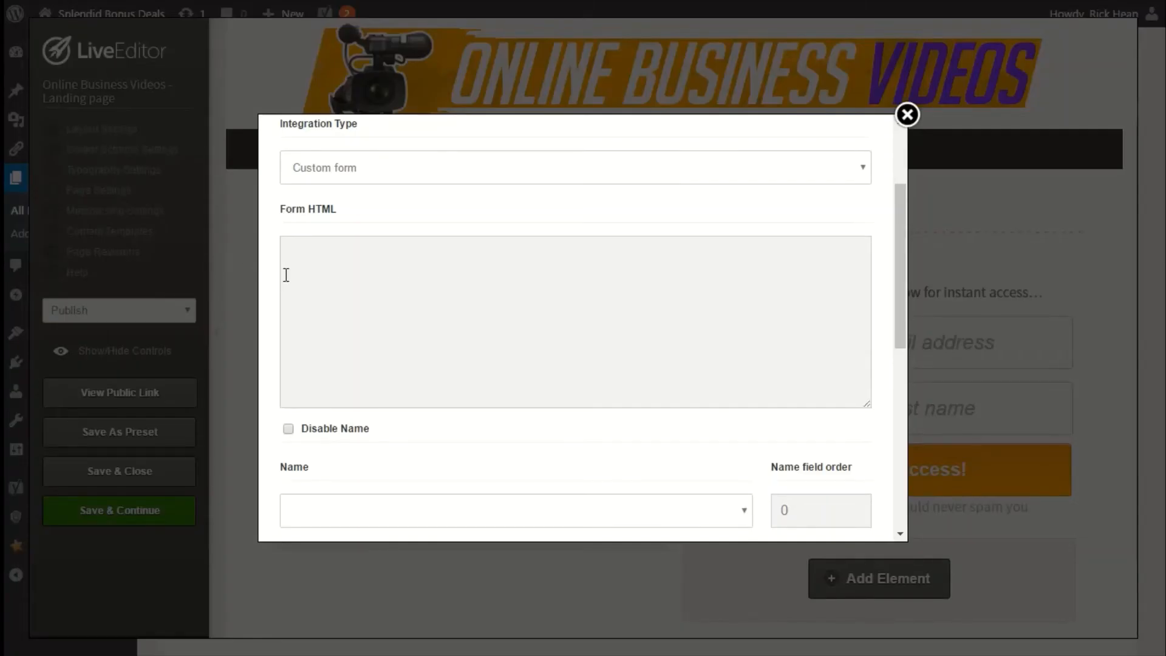
# Paste the copied AWeber form code into the optin box's Form HTML field.
pyautogui.click(604, 302)
pyautogui.rightClick(546, 289)
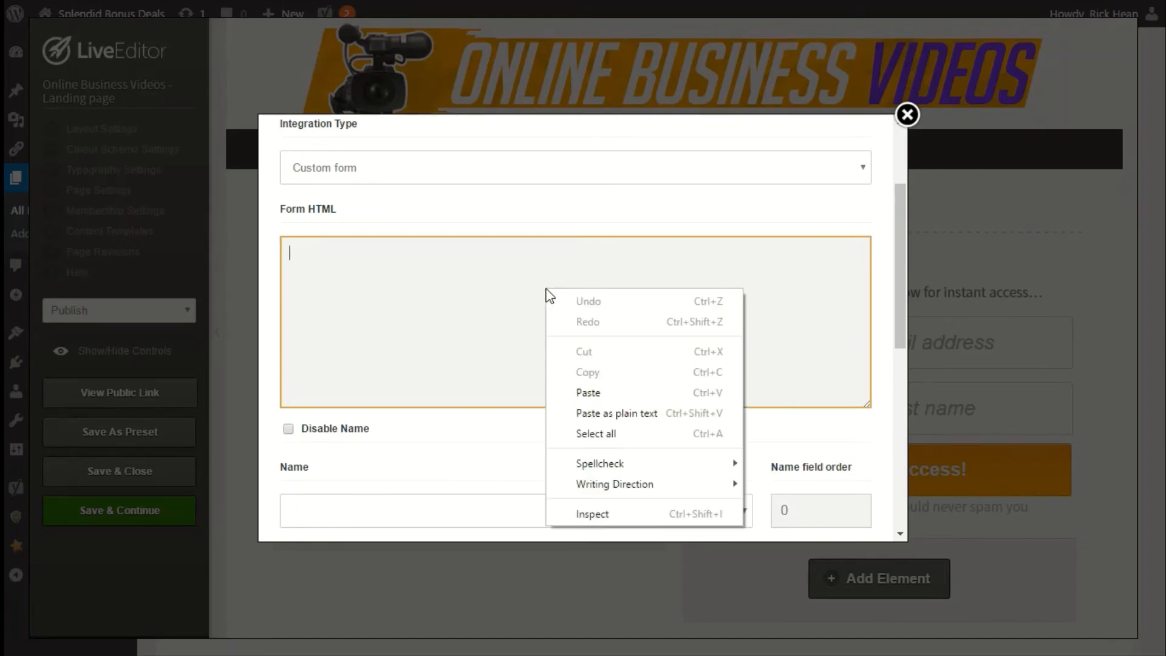
pyautogui.click(582, 392)
pyautogui.scroll(-3, 362, 339)
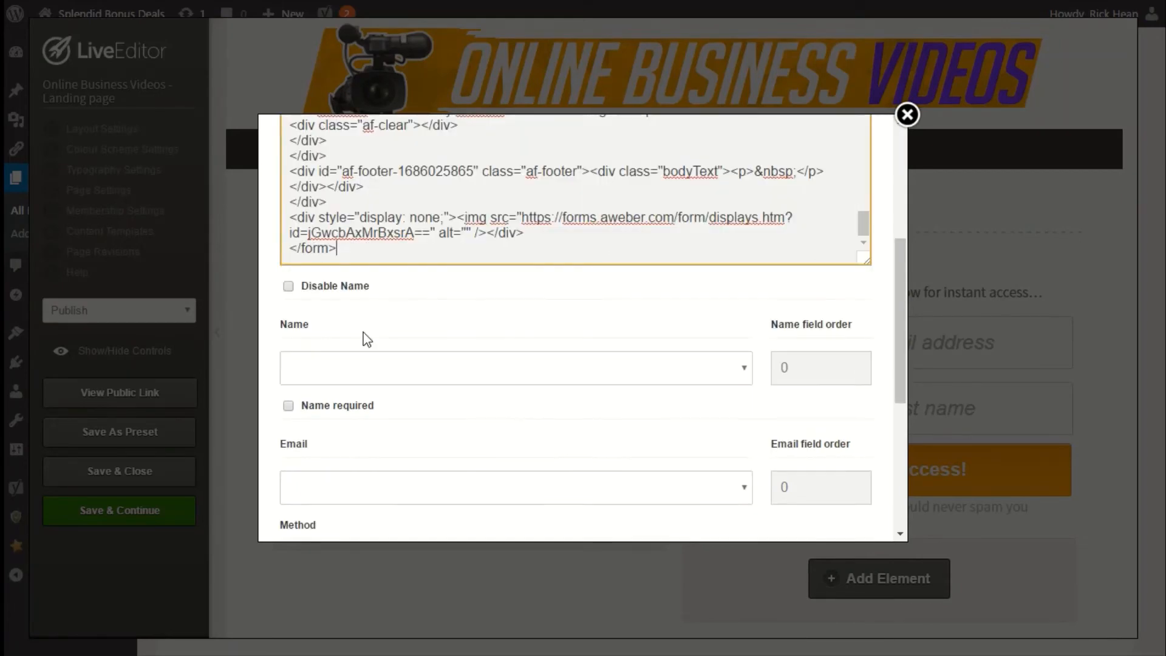
pyautogui.scroll(-2, 352, 273)
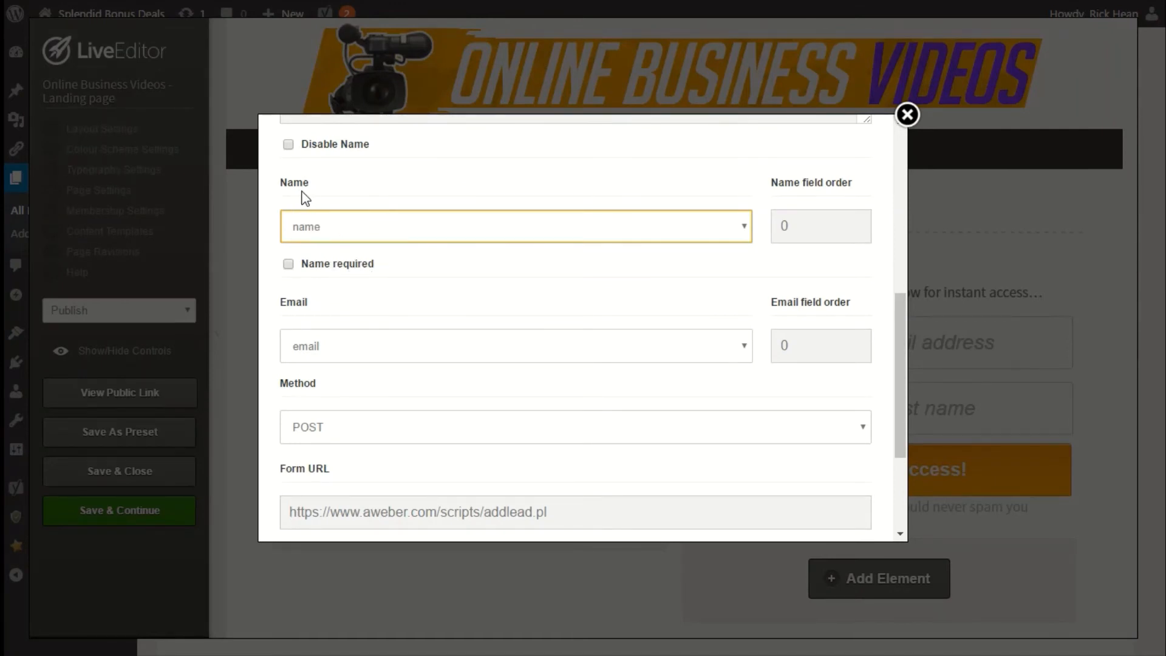
# Set the Name field to name and review the Email, Method, Form URL and Extra Fields settings.
pyautogui.click(334, 230)
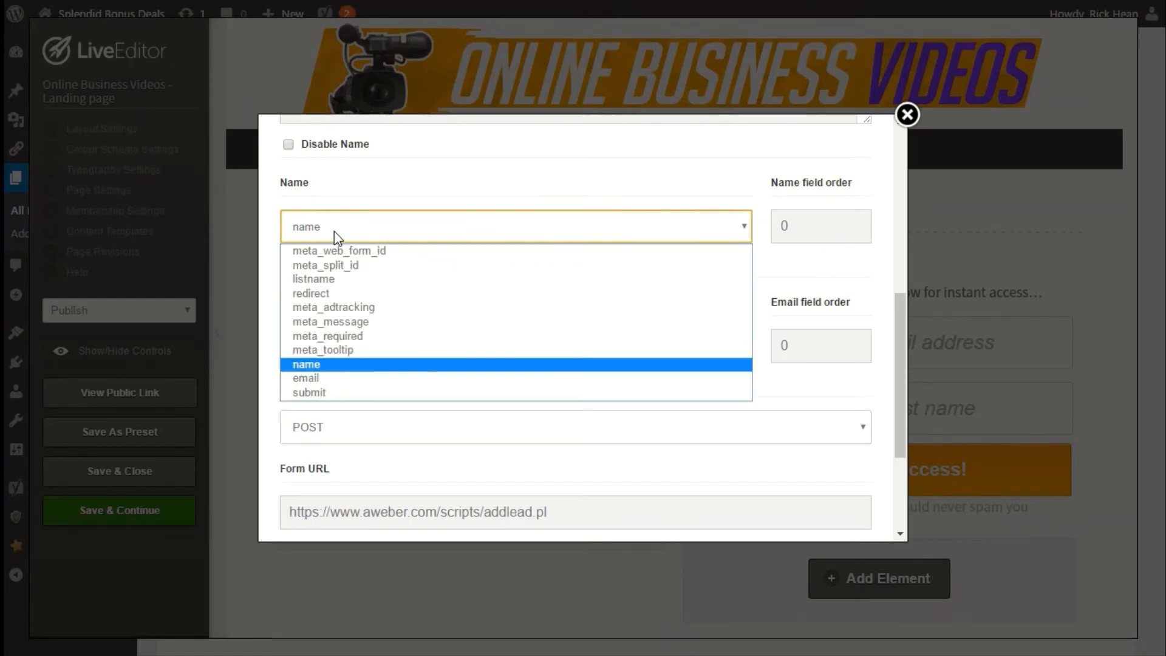
pyautogui.click(335, 366)
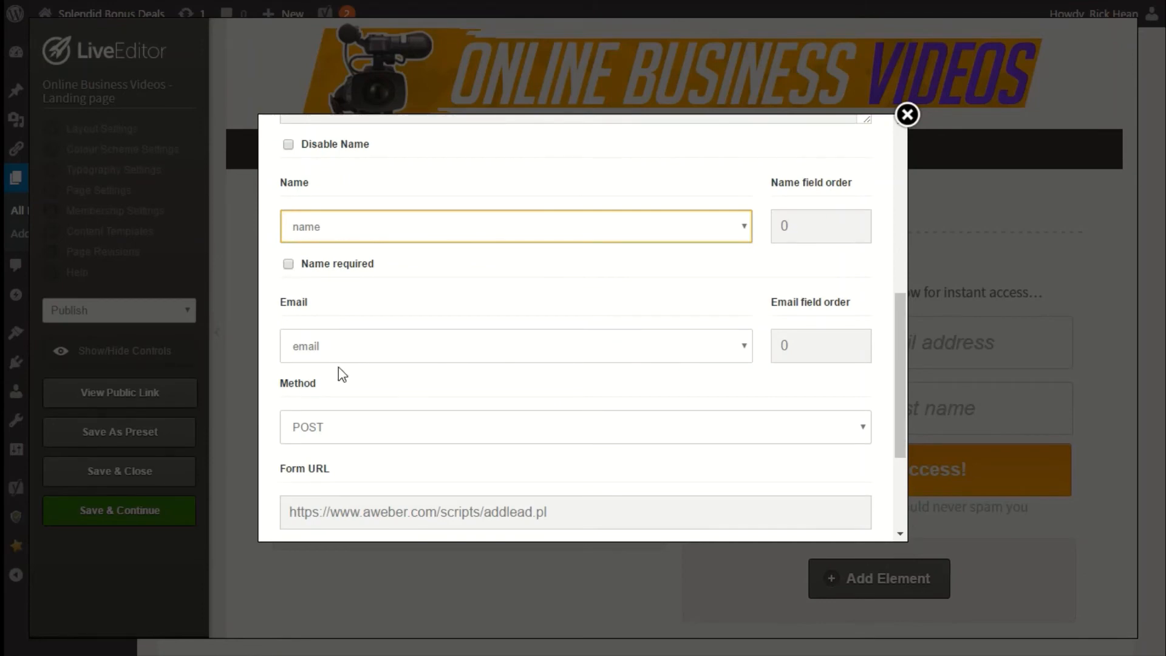
pyautogui.scroll(-2, 374, 407)
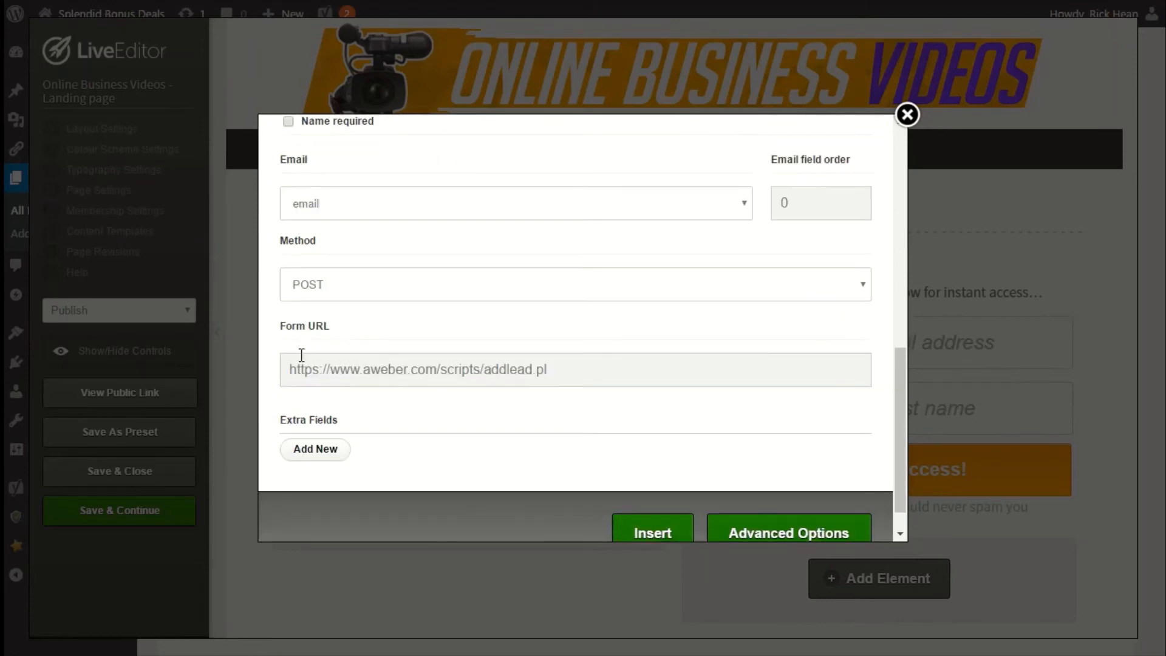
pyautogui.moveTo(289, 370); pyautogui.dragTo(546, 369)
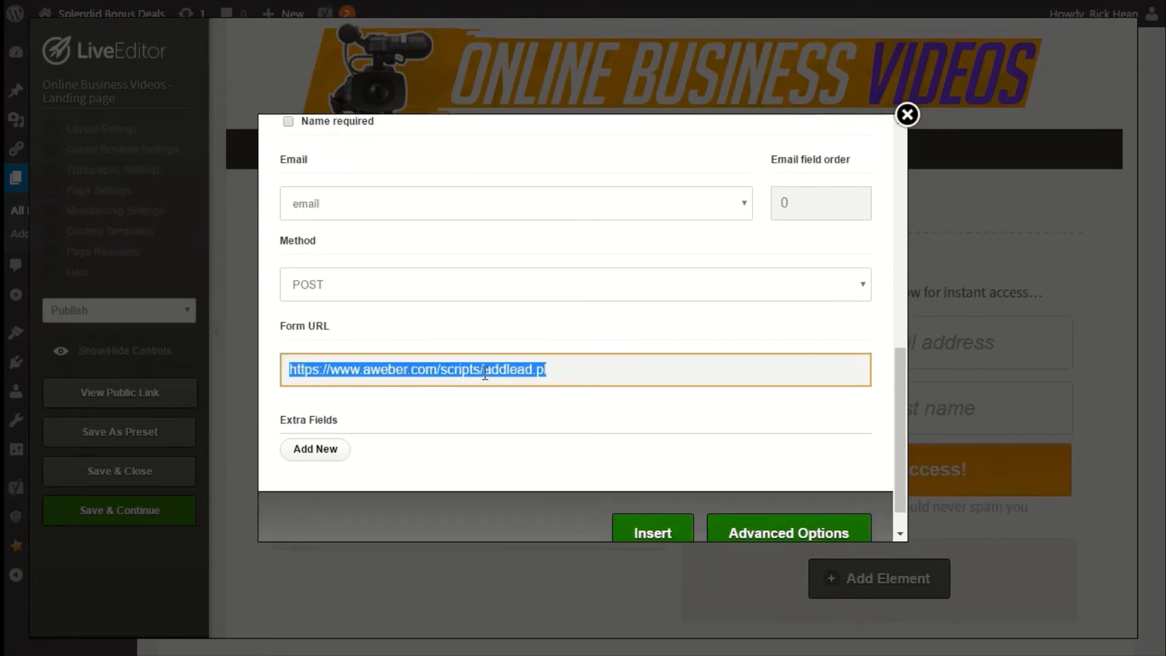
pyautogui.click(485, 369)
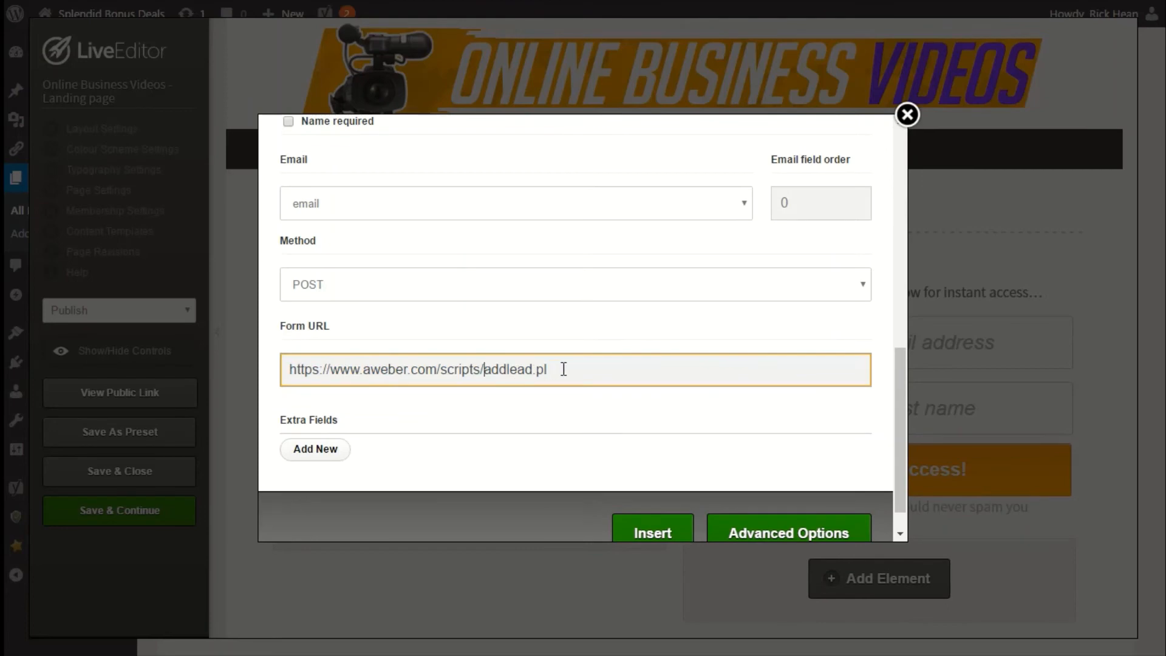
pyautogui.scroll(-1, 563, 369)
pyautogui.click(339, 418)
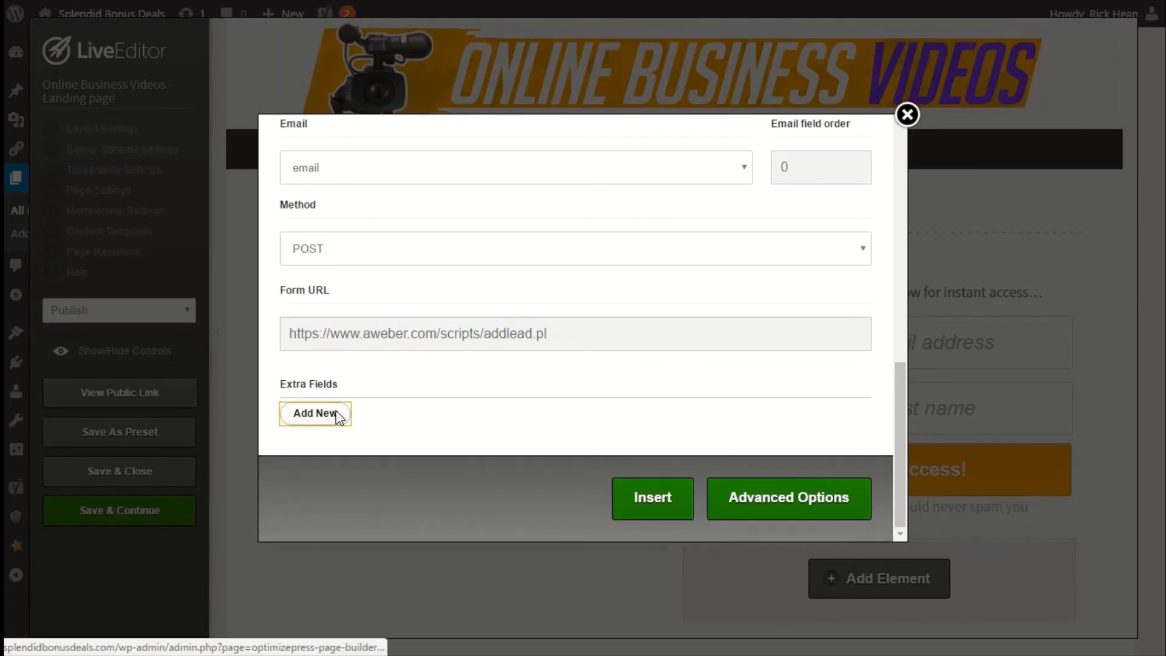
pyautogui.scroll(-4, 336, 411)
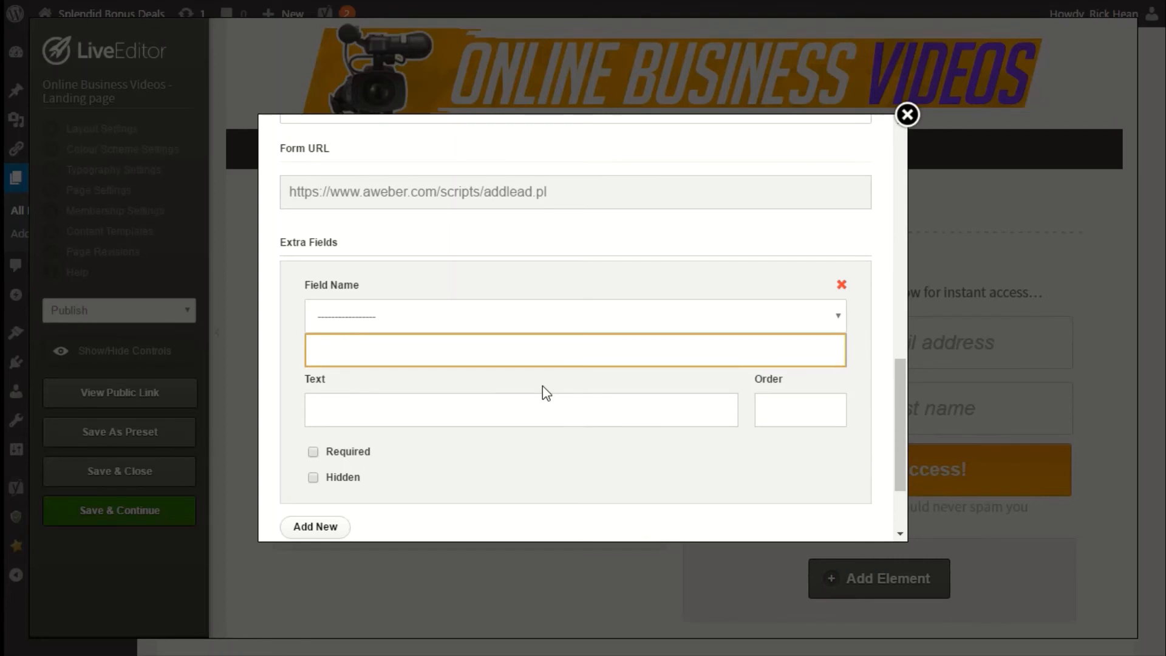
pyautogui.click(432, 319)
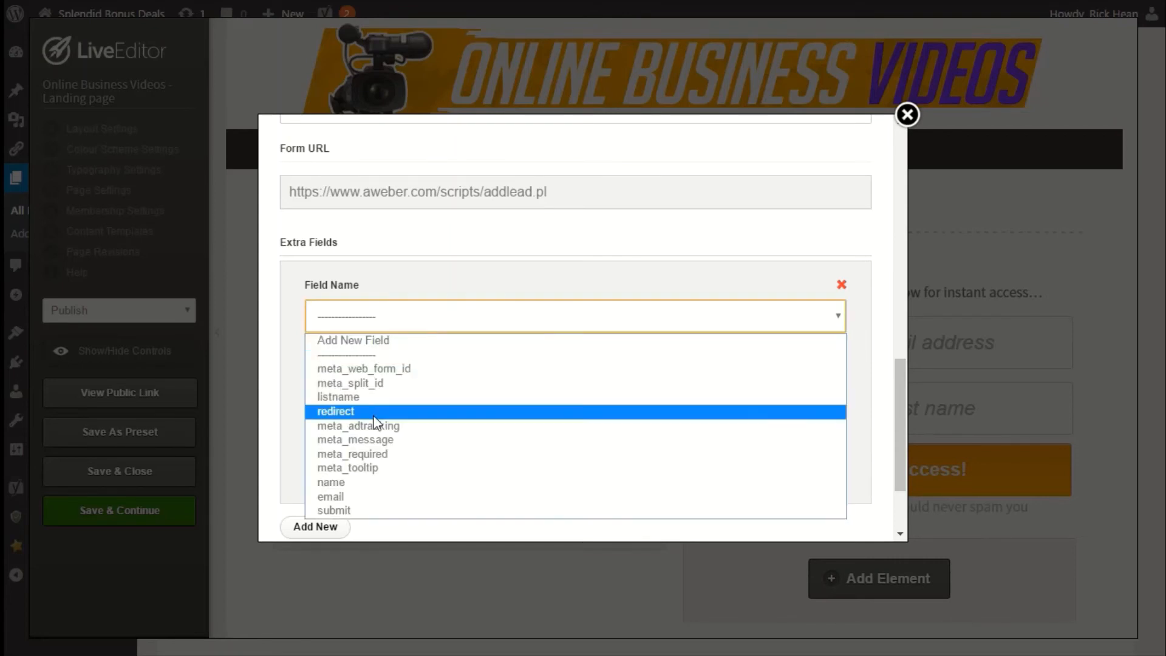
pyautogui.click(372, 396)
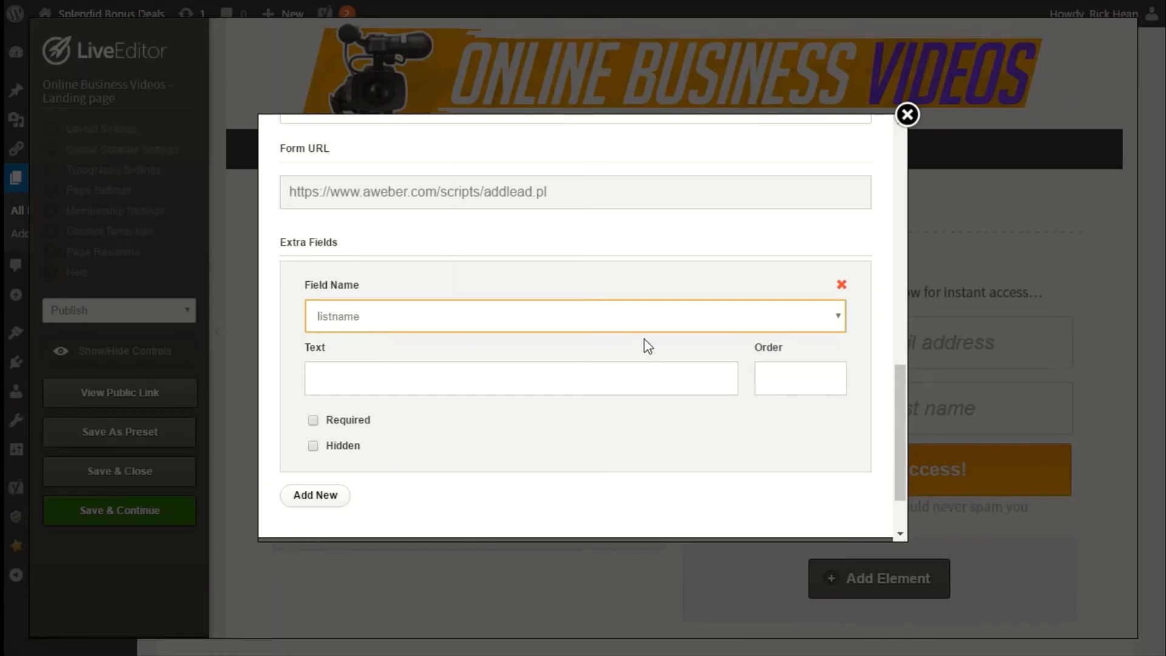
pyautogui.click(841, 286)
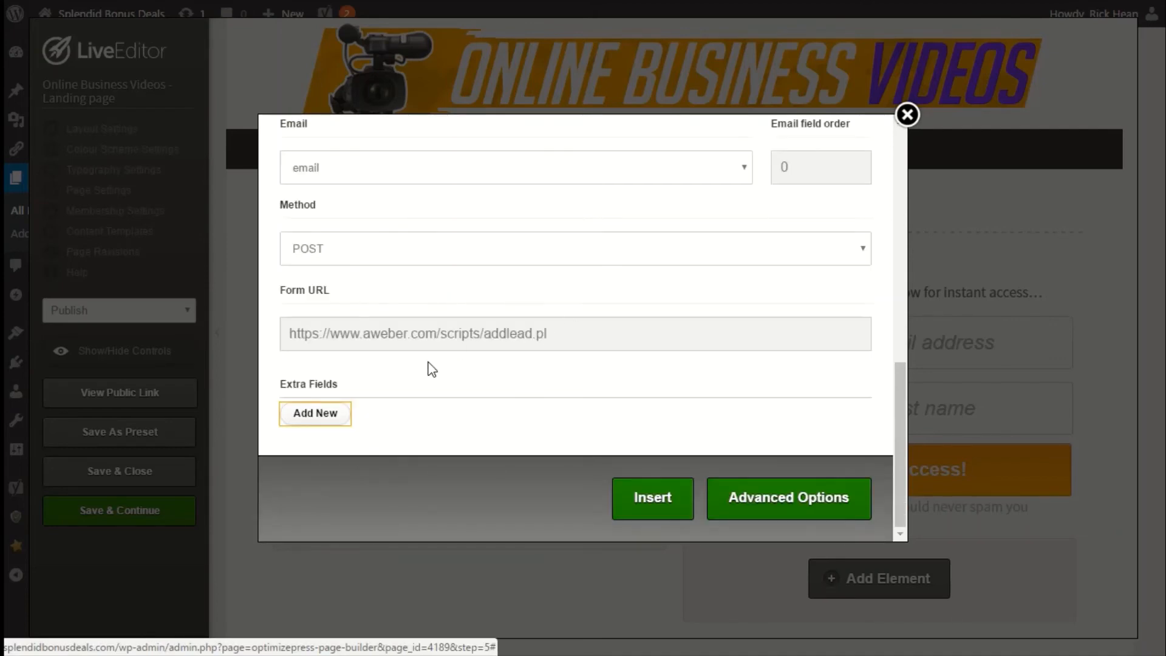
# Insert the configured optin form into the page and save the page with Publish status.
pyautogui.click(636, 506)
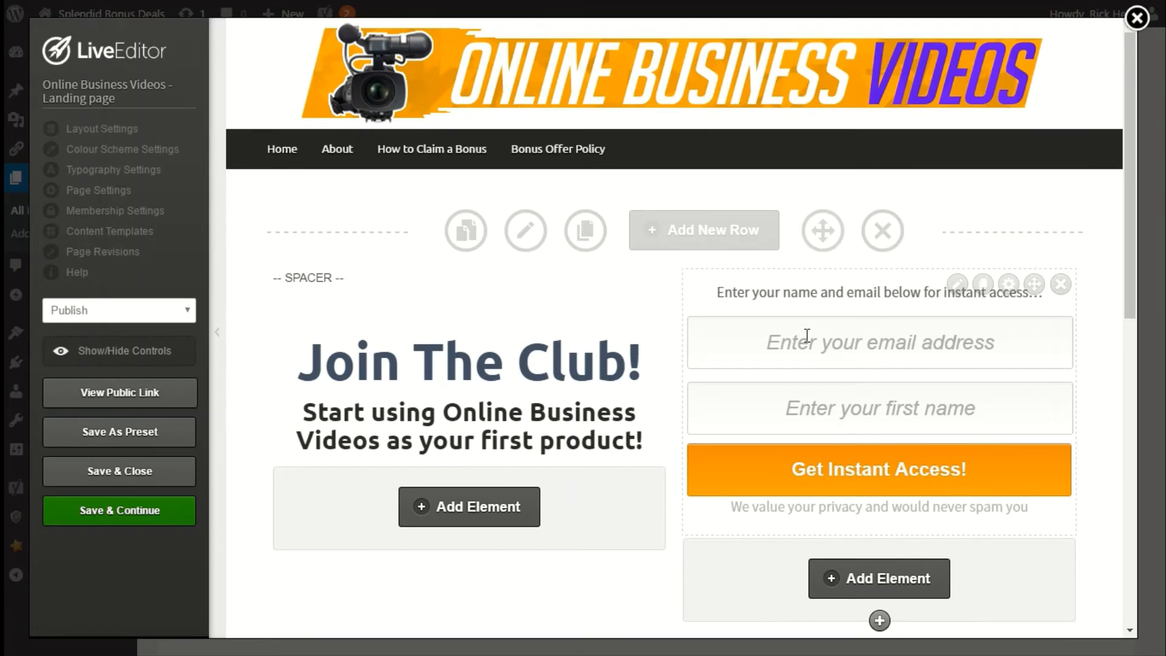
pyautogui.click(172, 316)
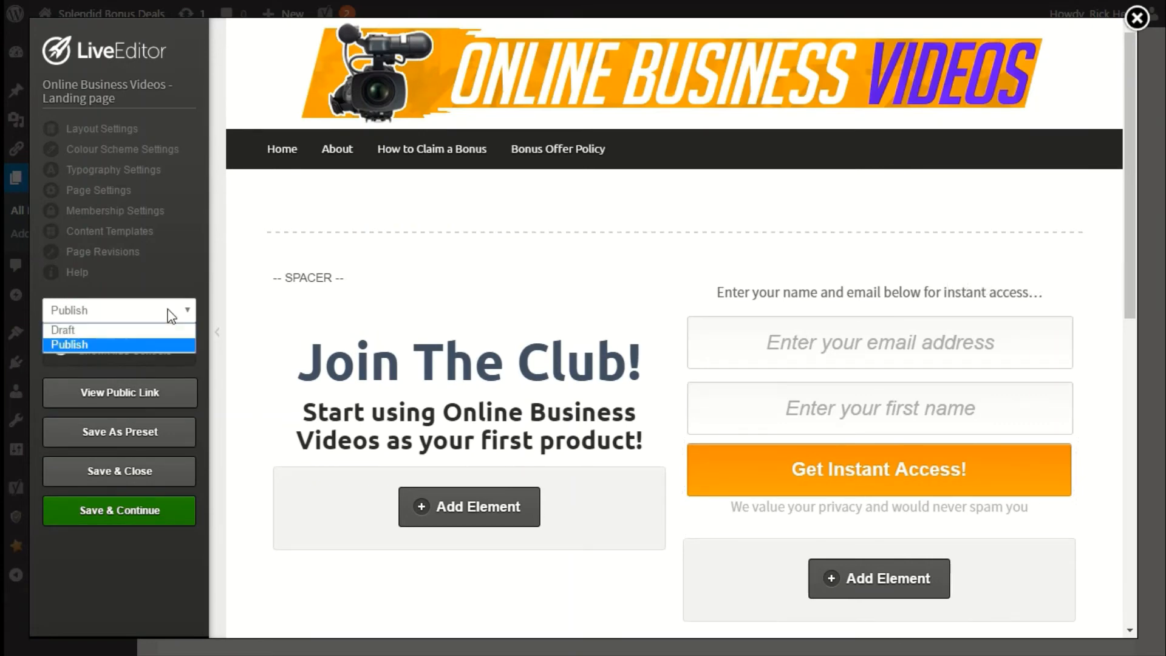
pyautogui.click(71, 343)
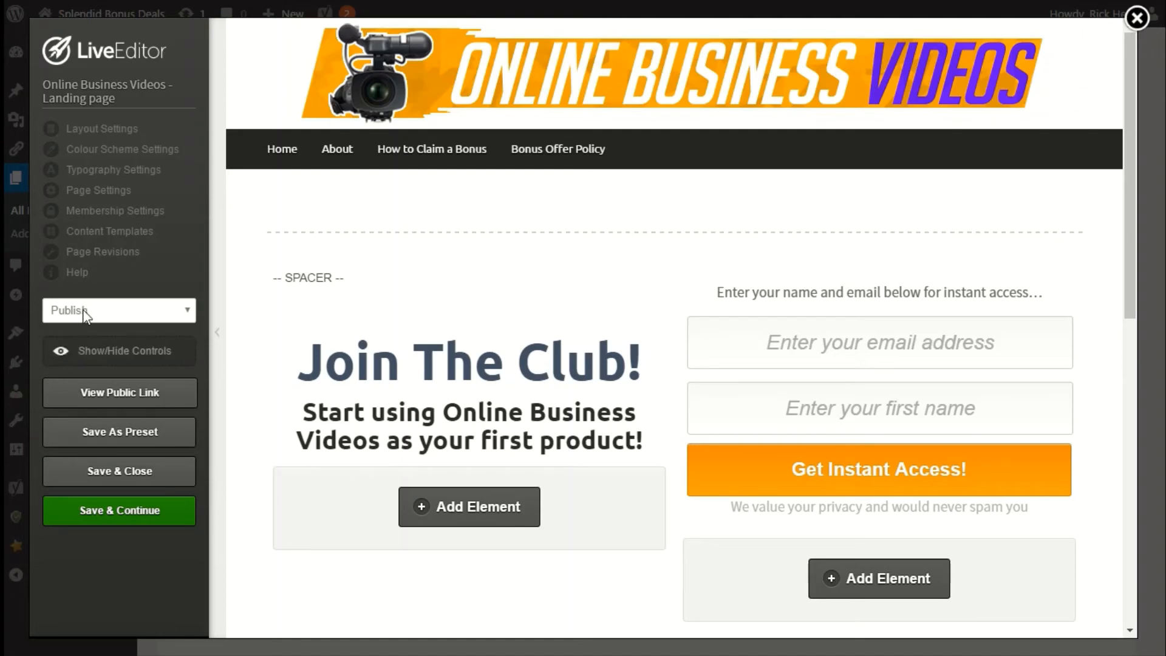
pyautogui.click(156, 513)
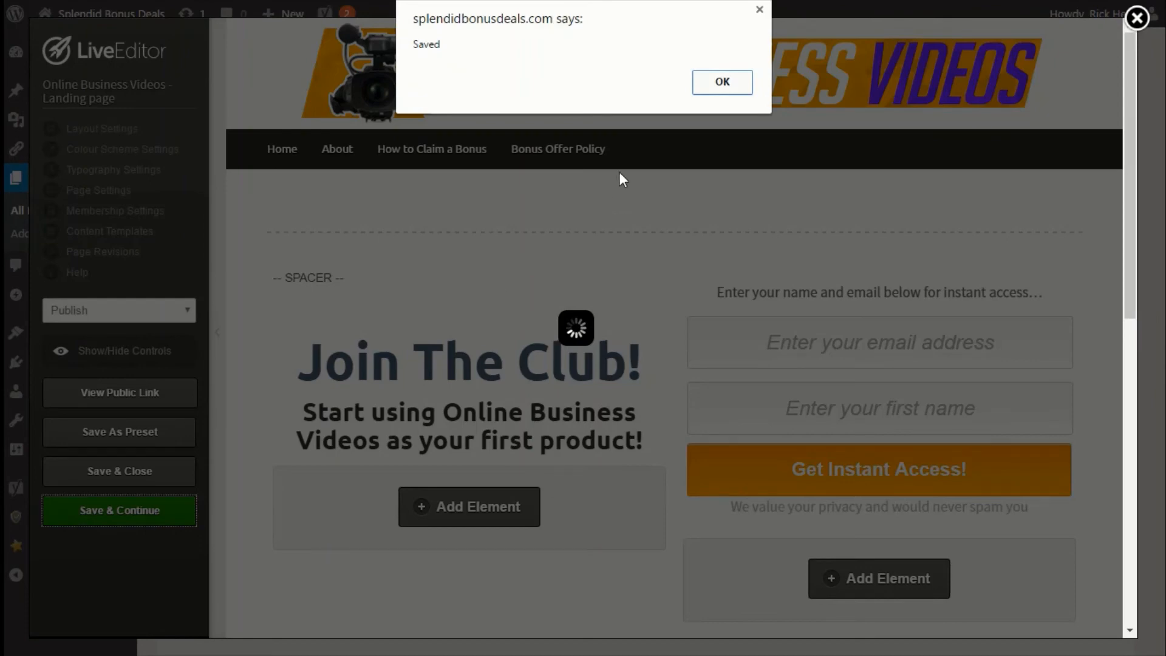
pyautogui.click(723, 85)
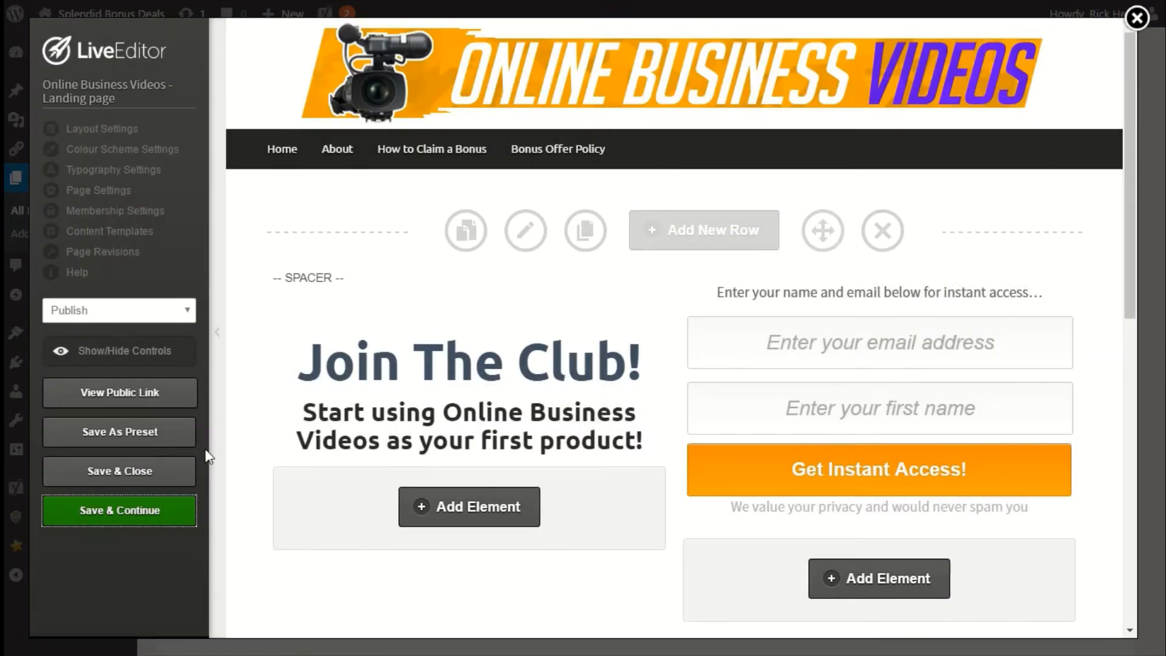
# Open the page's public link and submit a test sign-up with a test email address and first name.
pyautogui.click(155, 399)
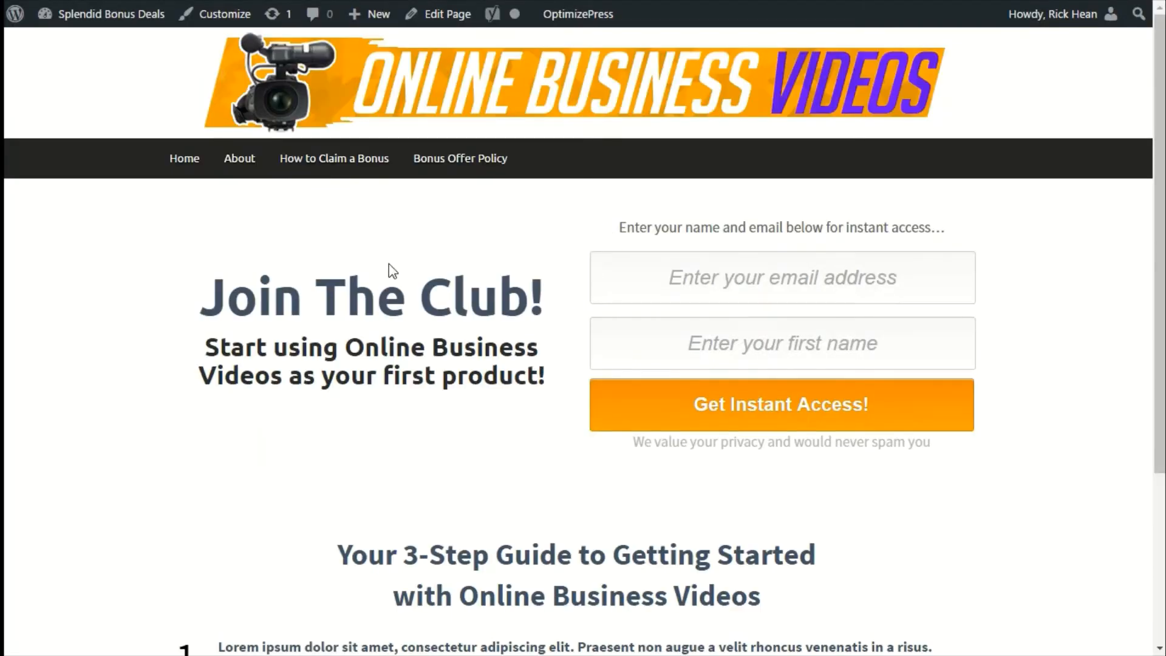
pyautogui.scroll(-4, 476, 249)
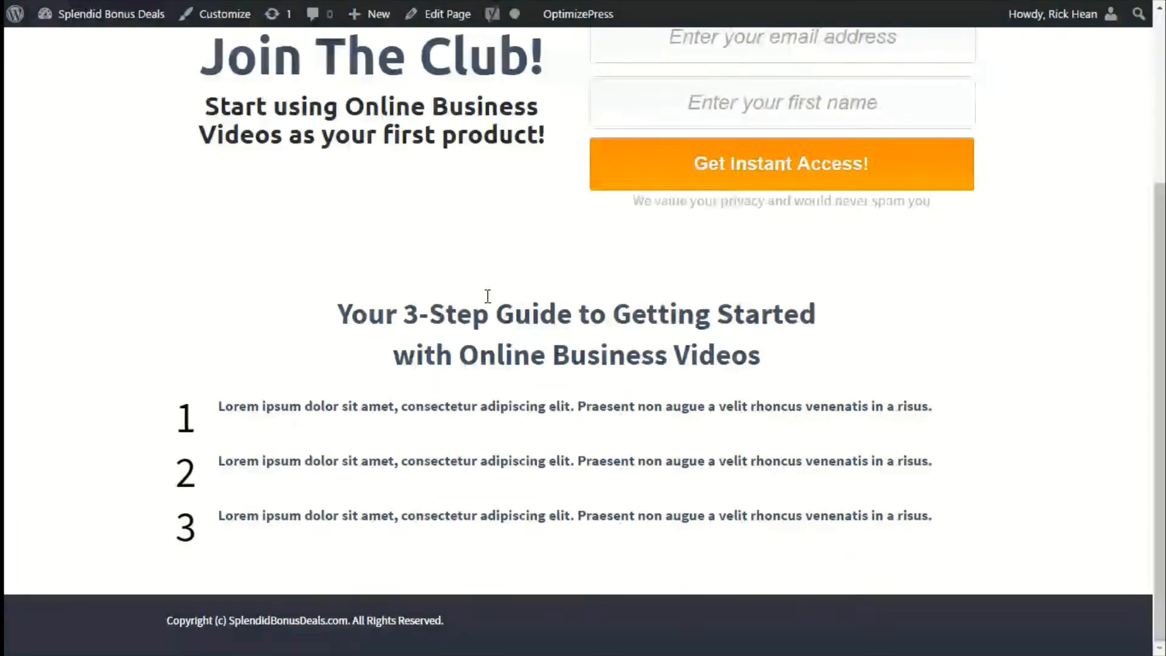
pyautogui.scroll(4, 488, 296)
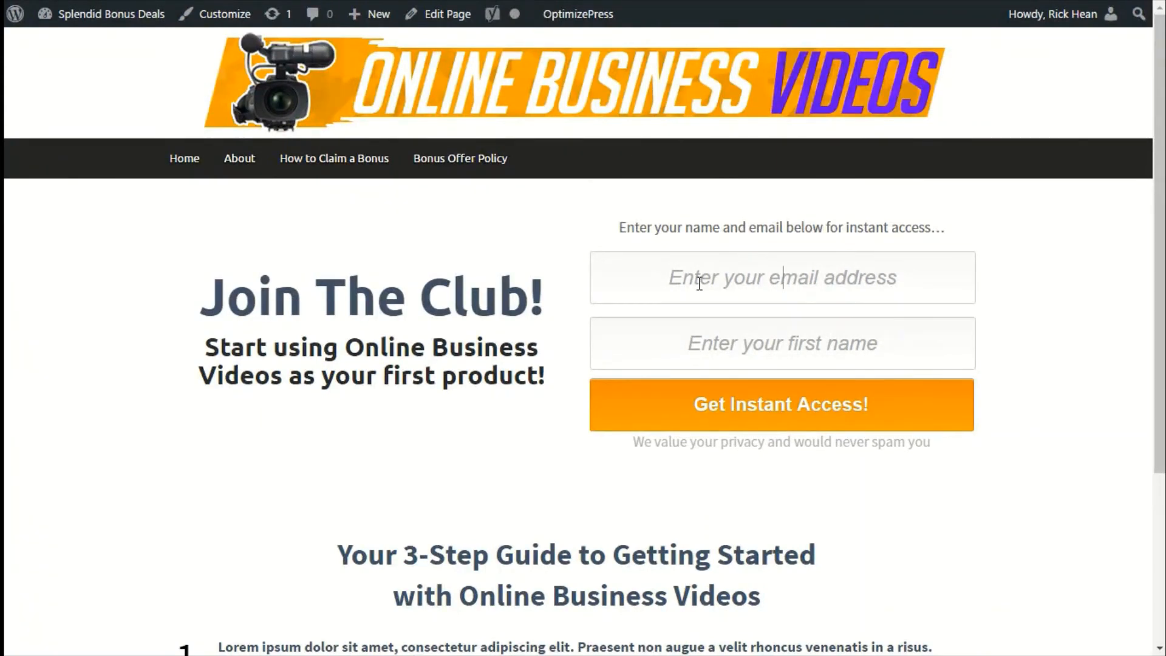
pyautogui.click(684, 288)
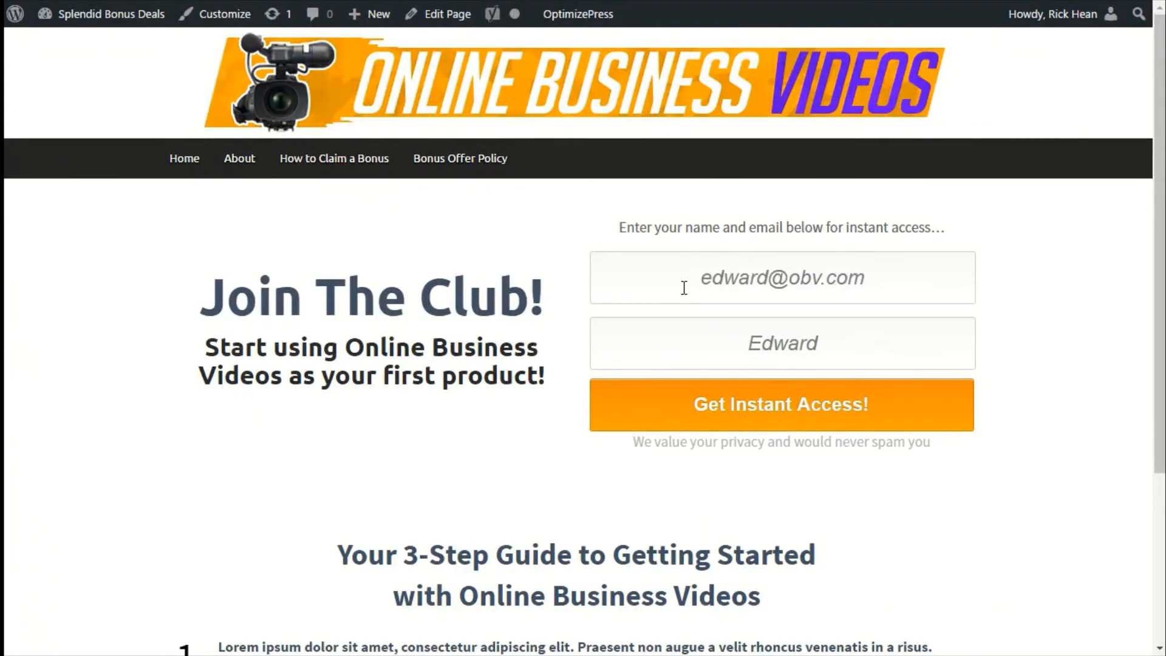
pyautogui.click(715, 341)
pyautogui.click(846, 415)
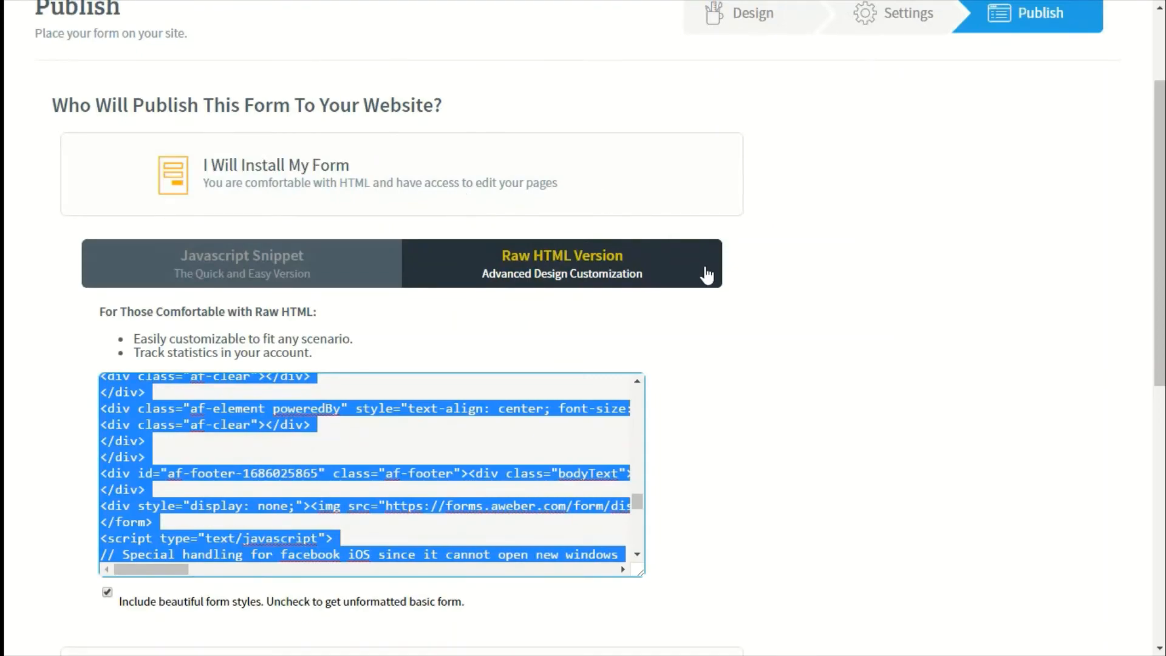
# Switch to AWeber and open Manage Subscribers to check the list for the test sign-up.
pyautogui.scroll(2, 707, 275)
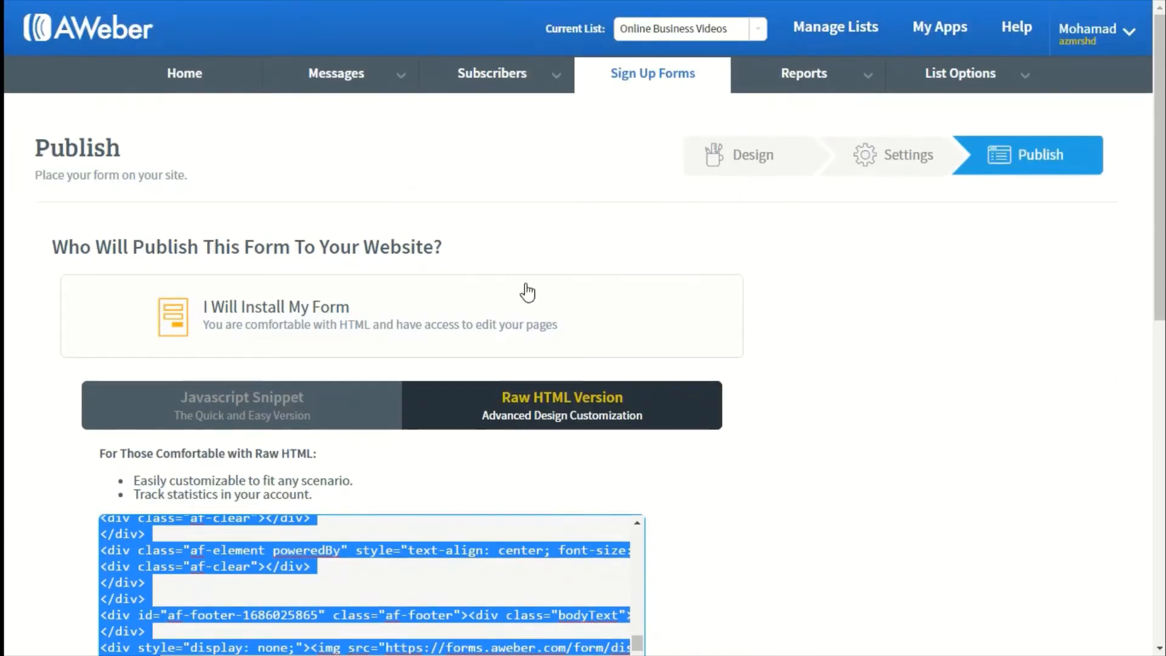
pyautogui.scroll(-5, 526, 284)
pyautogui.scroll(-3, 526, 284)
pyautogui.scroll(8, 526, 284)
pyautogui.scroll(5, 698, 265)
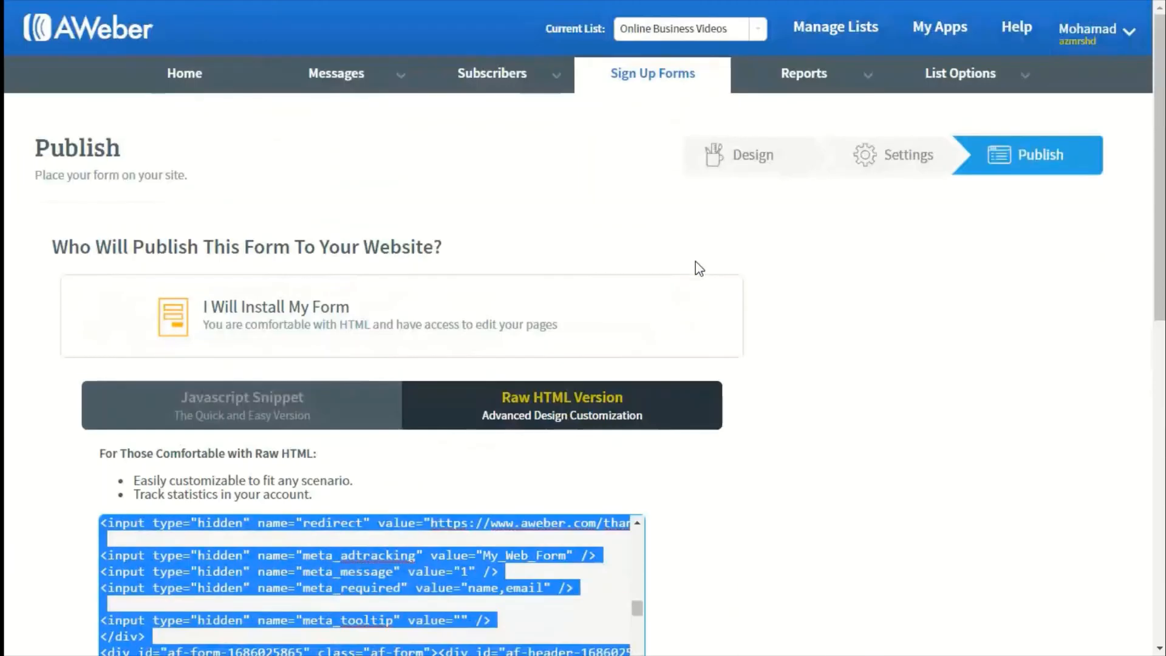
pyautogui.moveTo(493, 75)
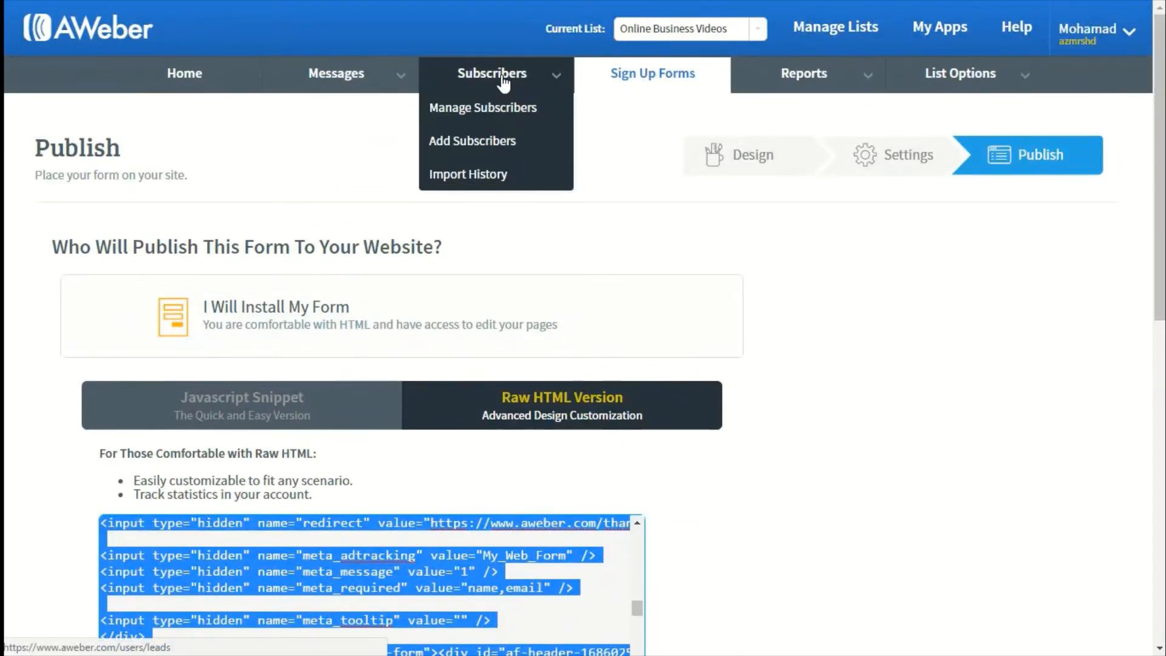
pyautogui.click(499, 108)
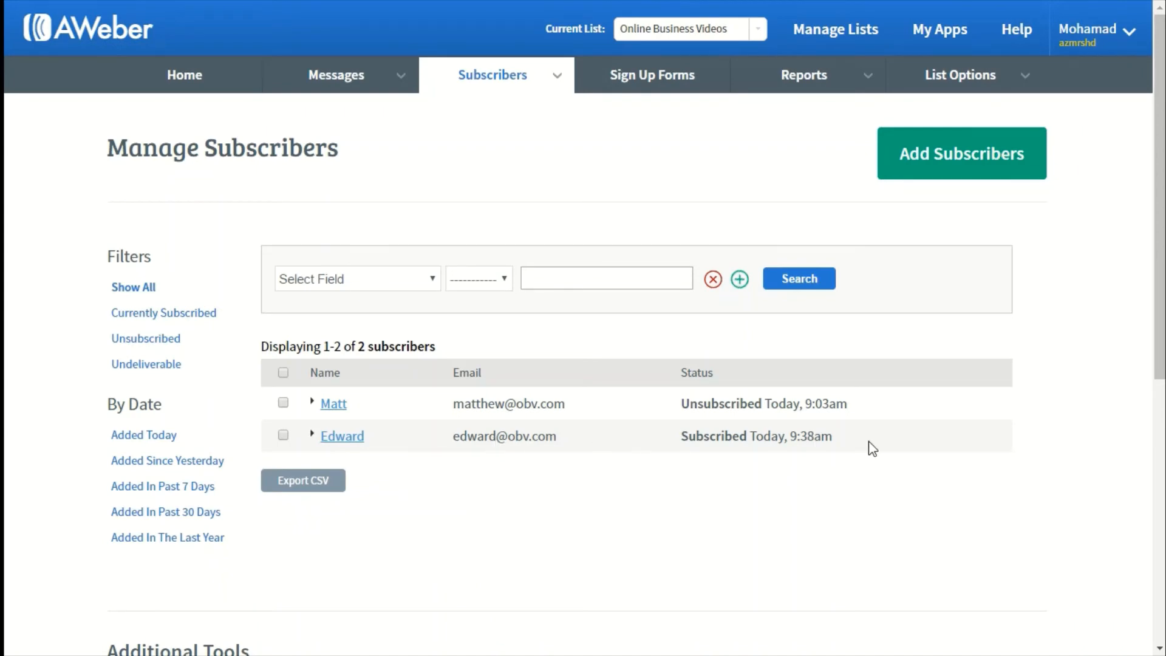
pyautogui.moveTo(869, 445); pyautogui.dragTo(313, 435)
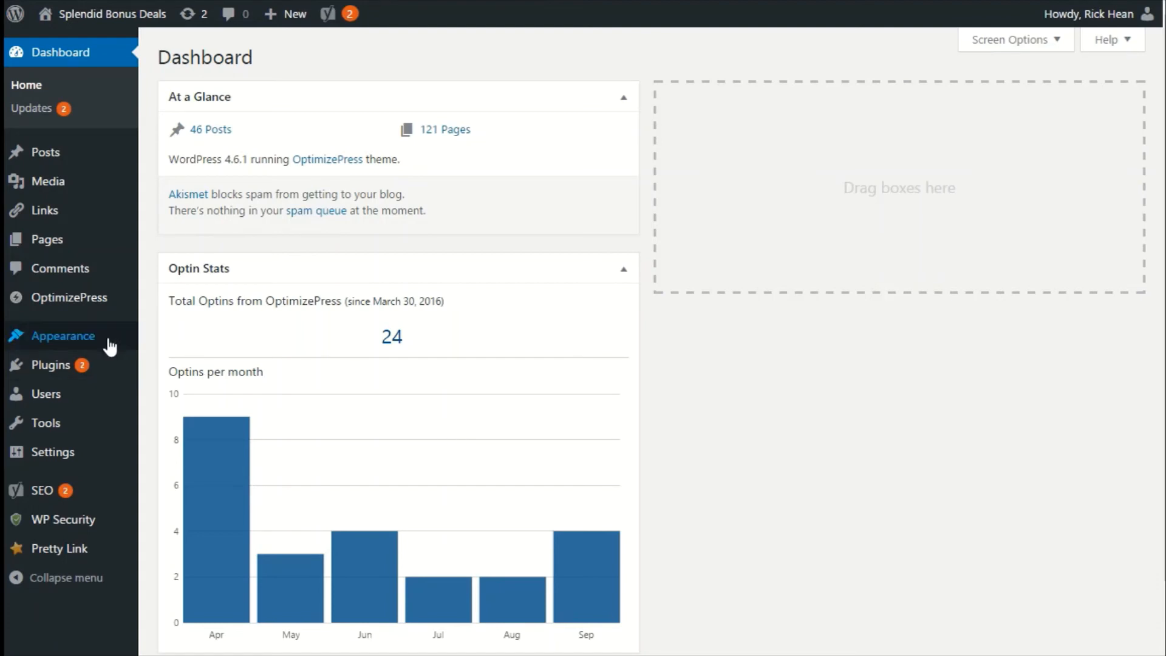
# Start a new OptimizePress page using the Membership Home Page Clean Style template from Membership Pages.
pyautogui.moveTo(84, 297)
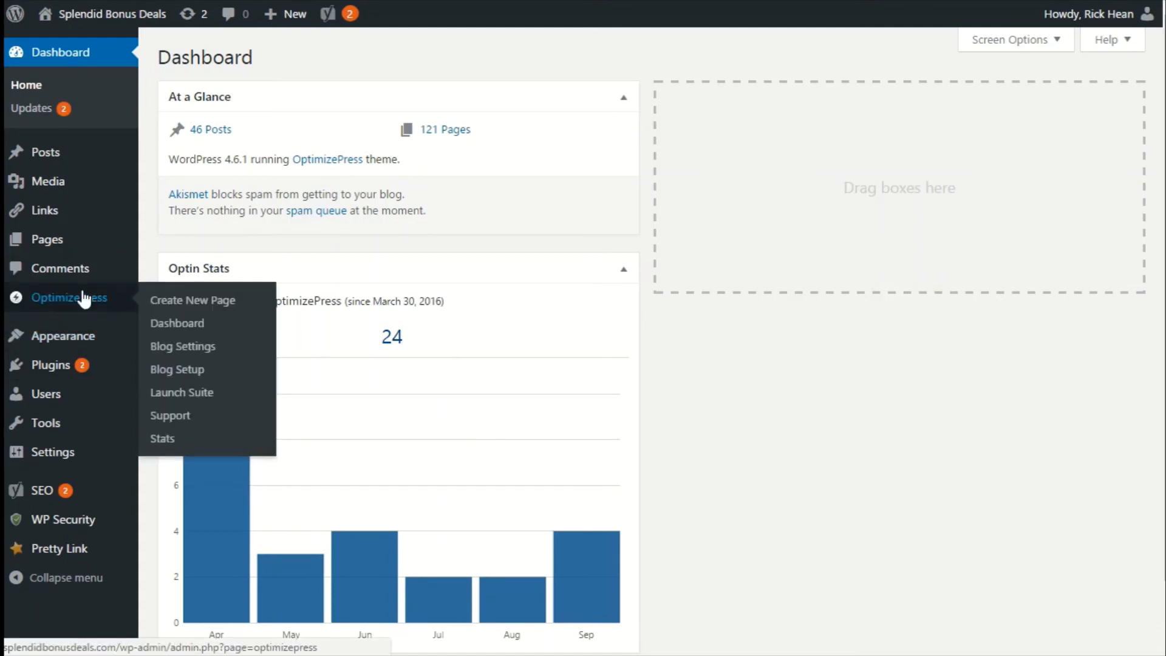
pyautogui.click(173, 300)
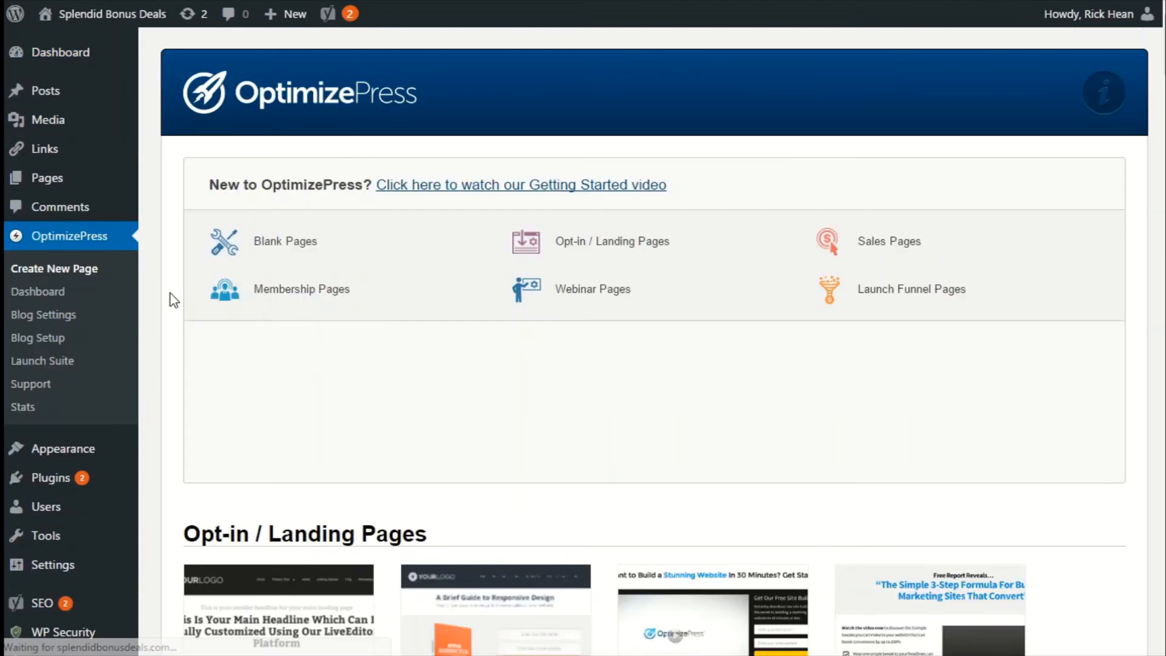
pyautogui.click(284, 305)
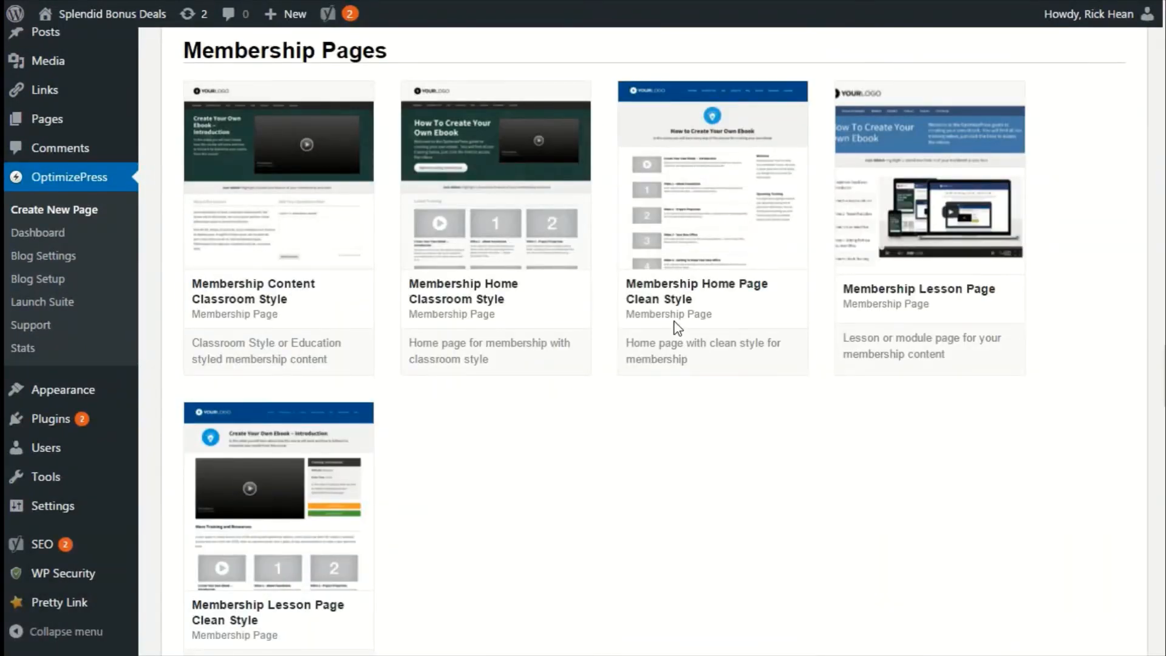
pyautogui.moveTo(696, 313)
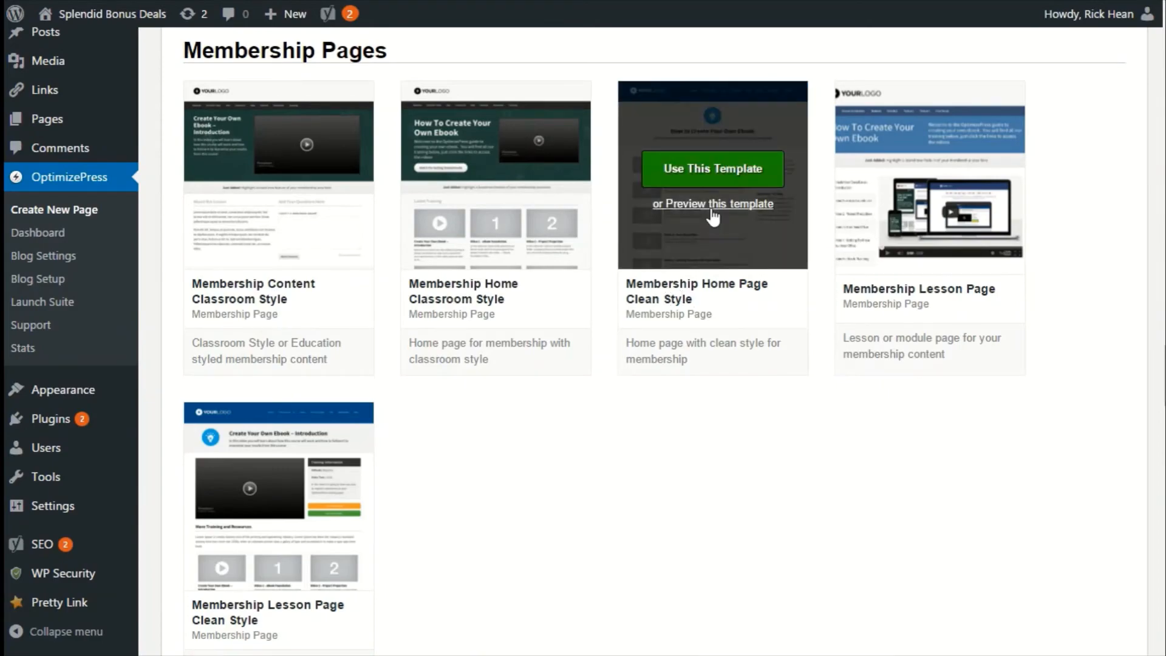
pyautogui.click(714, 176)
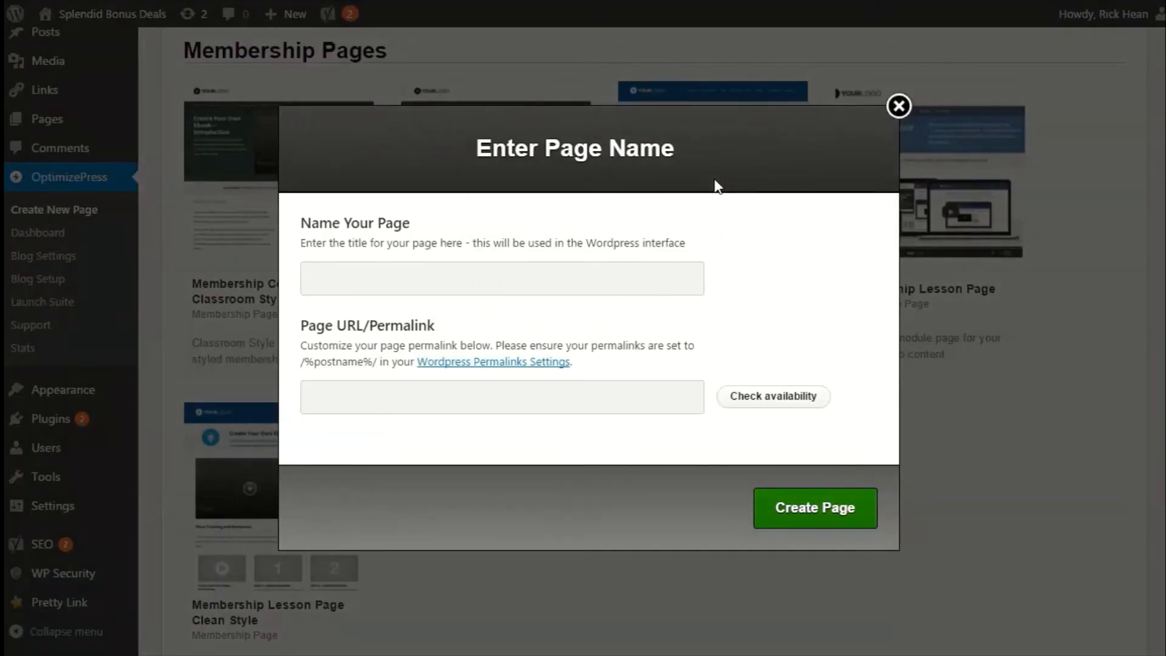
# Name the page Online Business Videos - Homepage, check the permalink's availability, and create the page.
pyautogui.write('On')
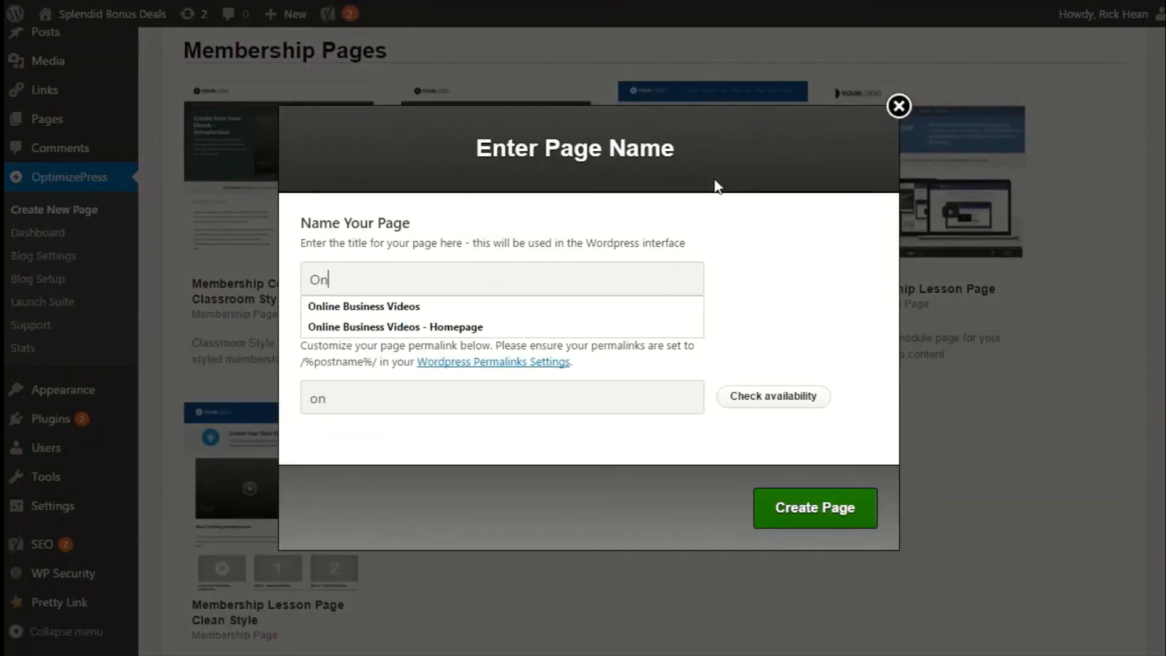
pyautogui.press('Down')
pyautogui.press('Down')
pyautogui.press('Return')
pyautogui.click(764, 397)
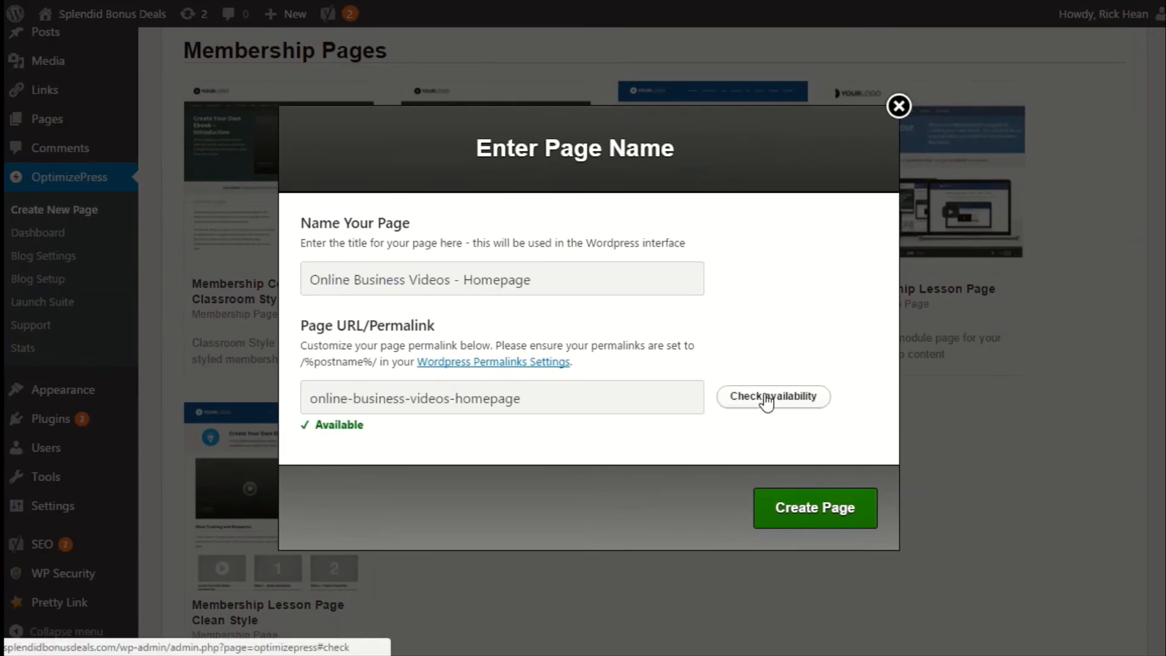
pyautogui.click(768, 509)
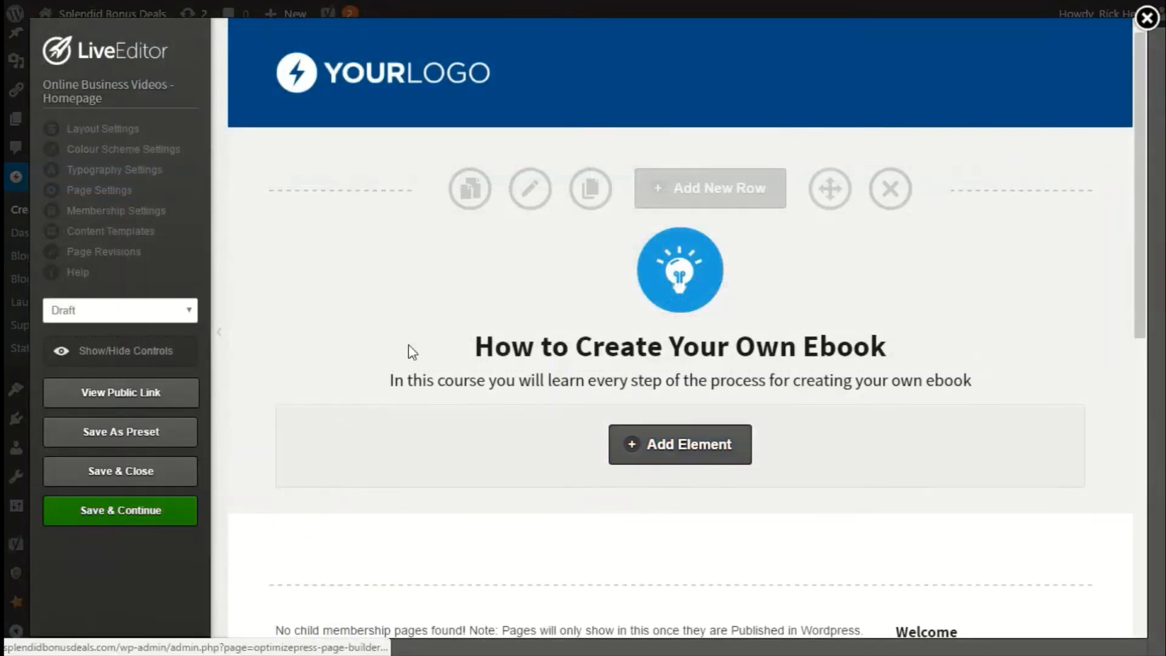
# Scroll through the new membership homepage template to review its sections.
pyautogui.scroll(-3, 570, 453)
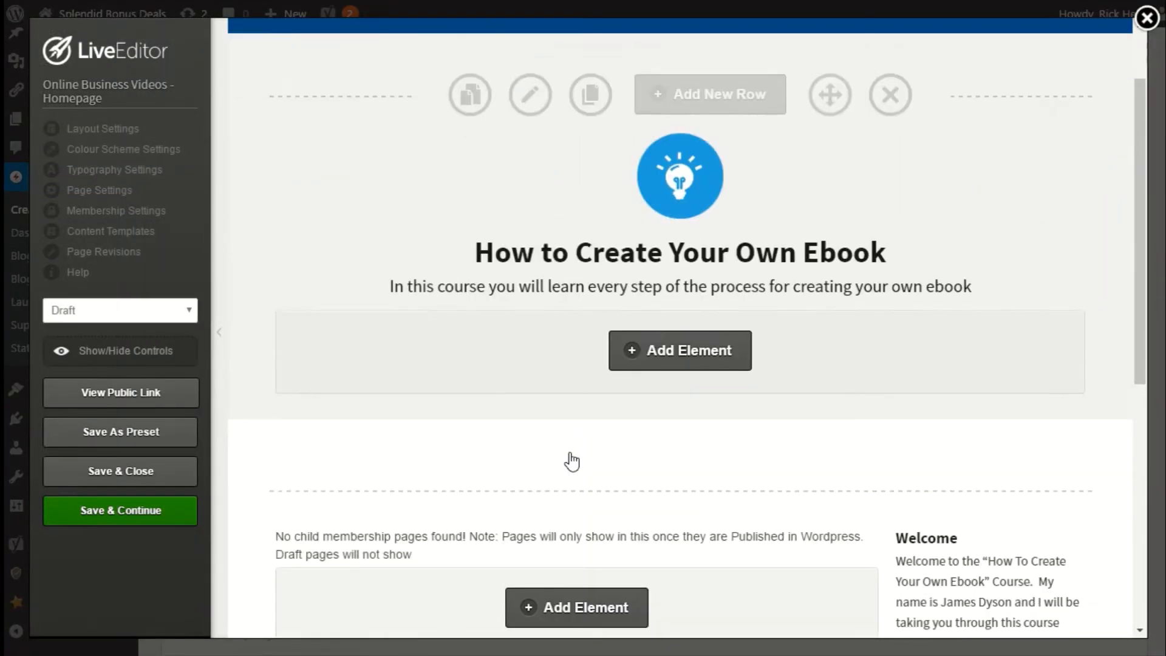
pyautogui.scroll(3, 559, 311)
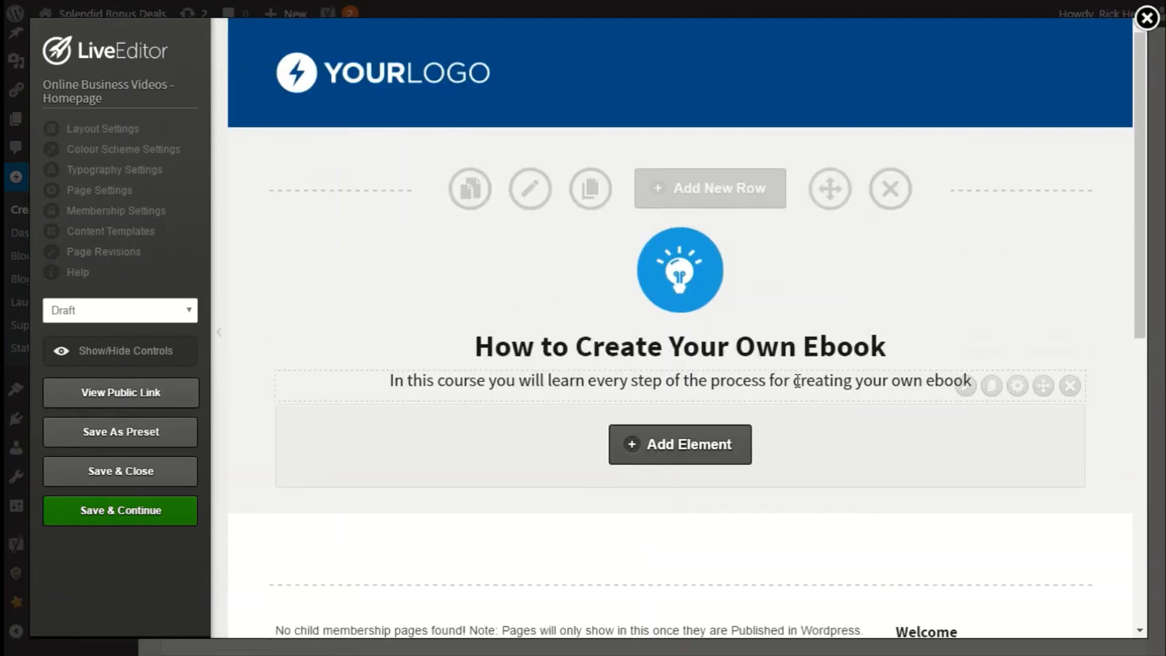
pyautogui.scroll(-5, 796, 379)
pyautogui.scroll(5, 673, 422)
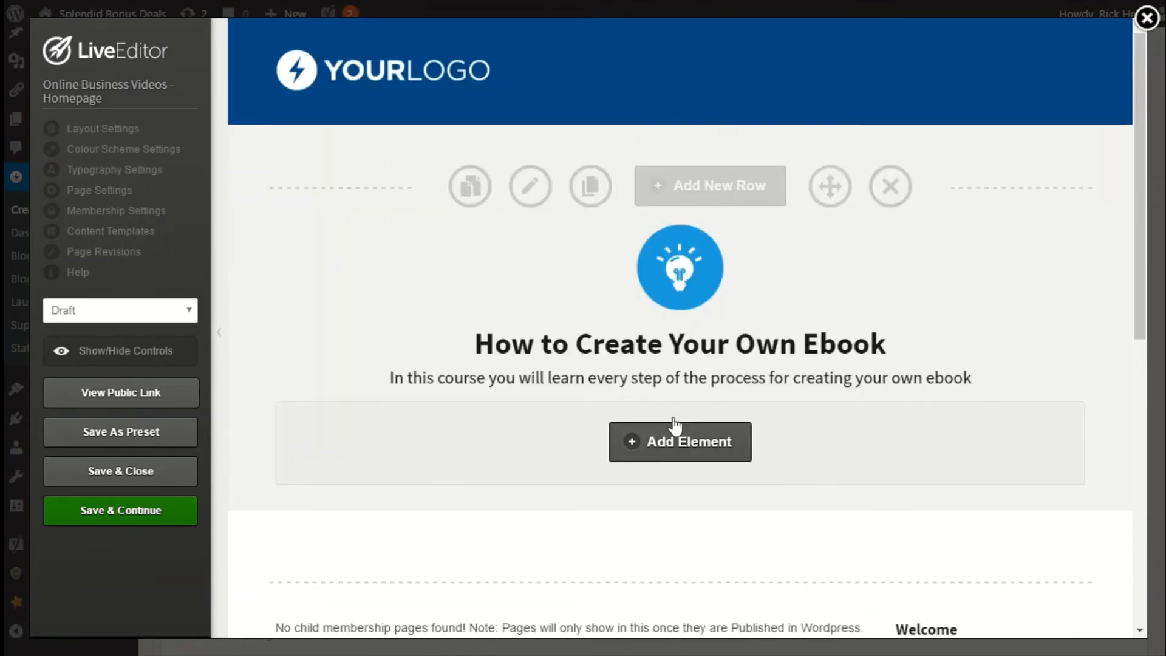
pyautogui.scroll(-7, 838, 419)
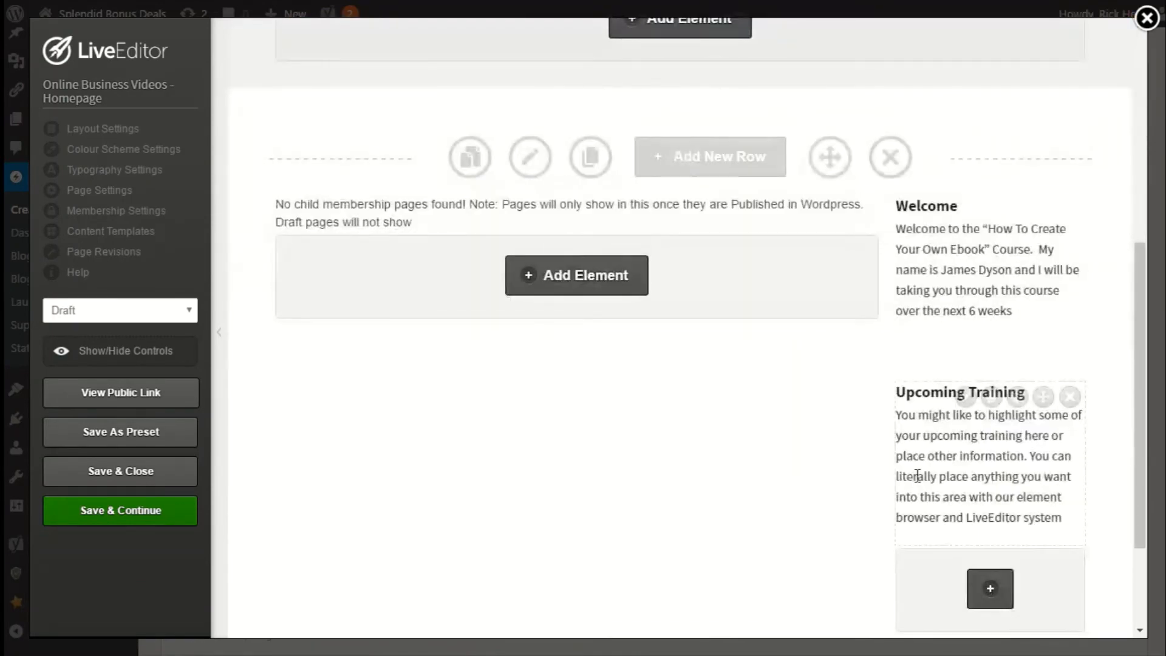
pyautogui.scroll(-3, 826, 397)
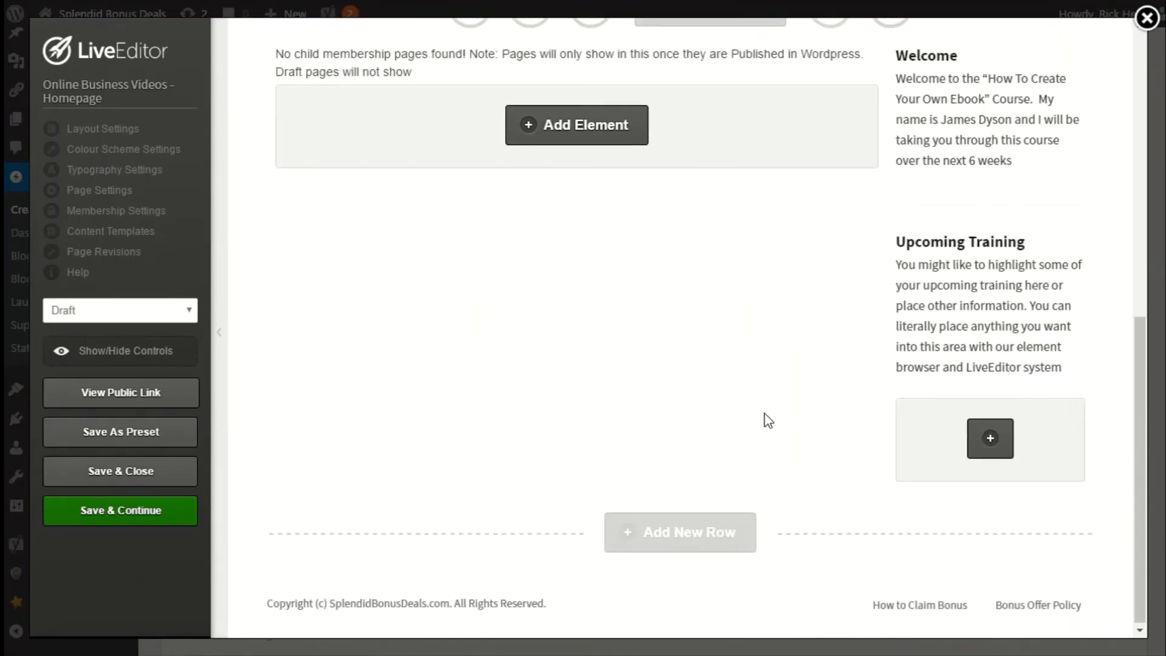
pyautogui.scroll(10, 766, 418)
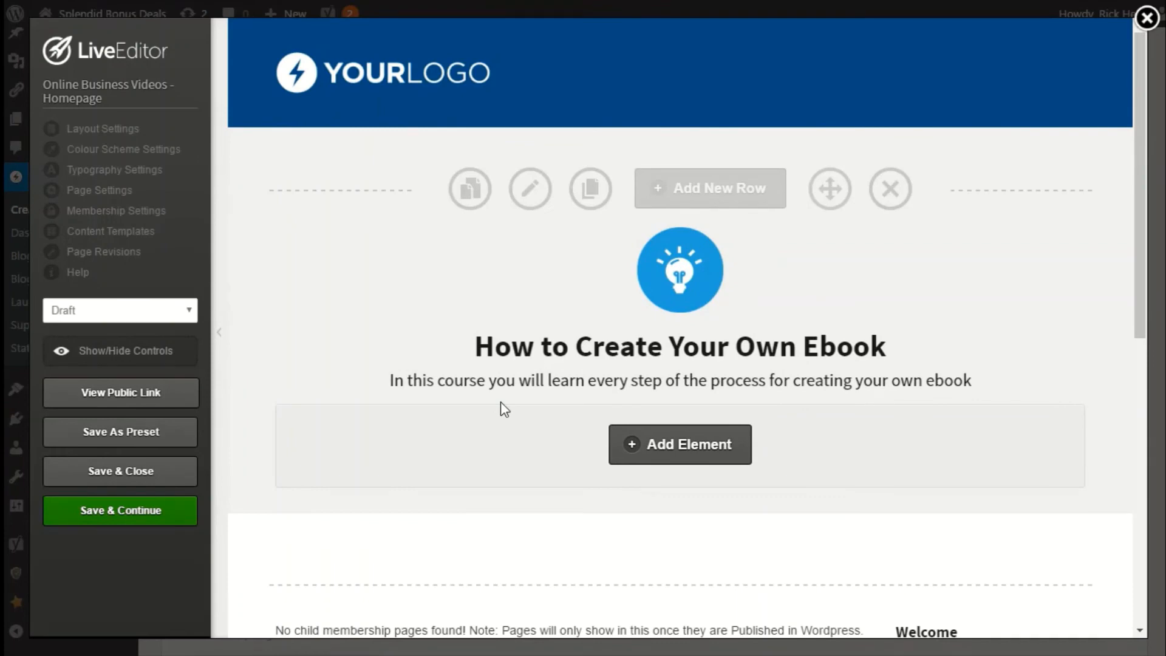
# Set the homepage's membership type to Product in Membership Settings and save the change.
pyautogui.moveTo(353, 317)
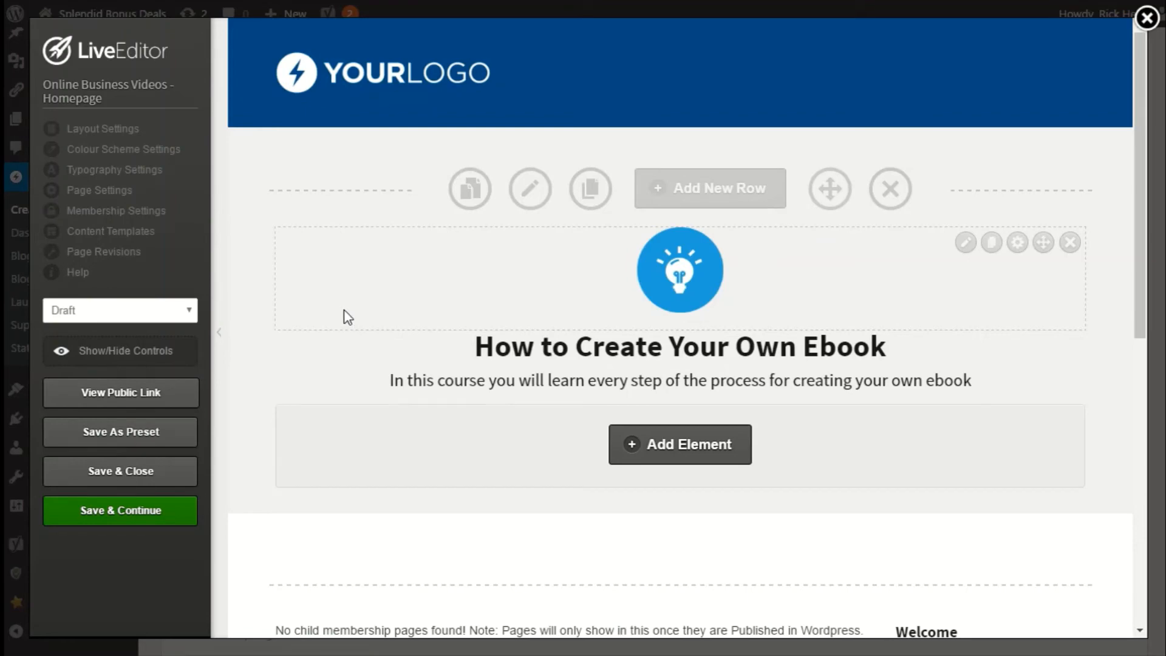
pyautogui.click(128, 218)
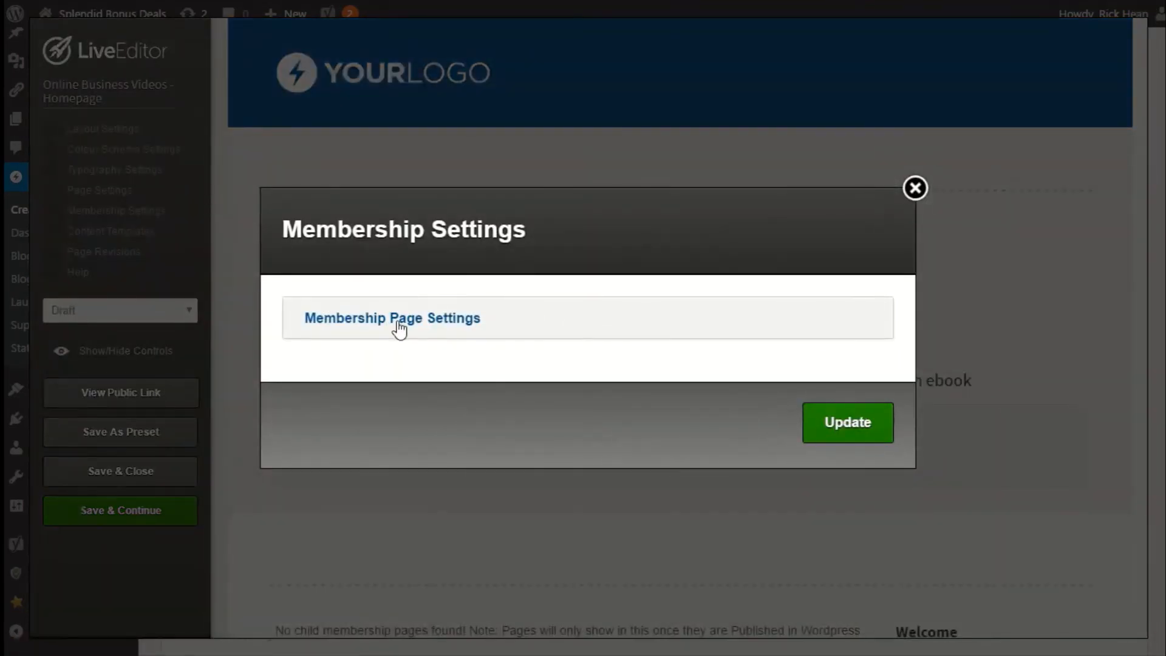
pyautogui.click(399, 327)
pyautogui.click(387, 369)
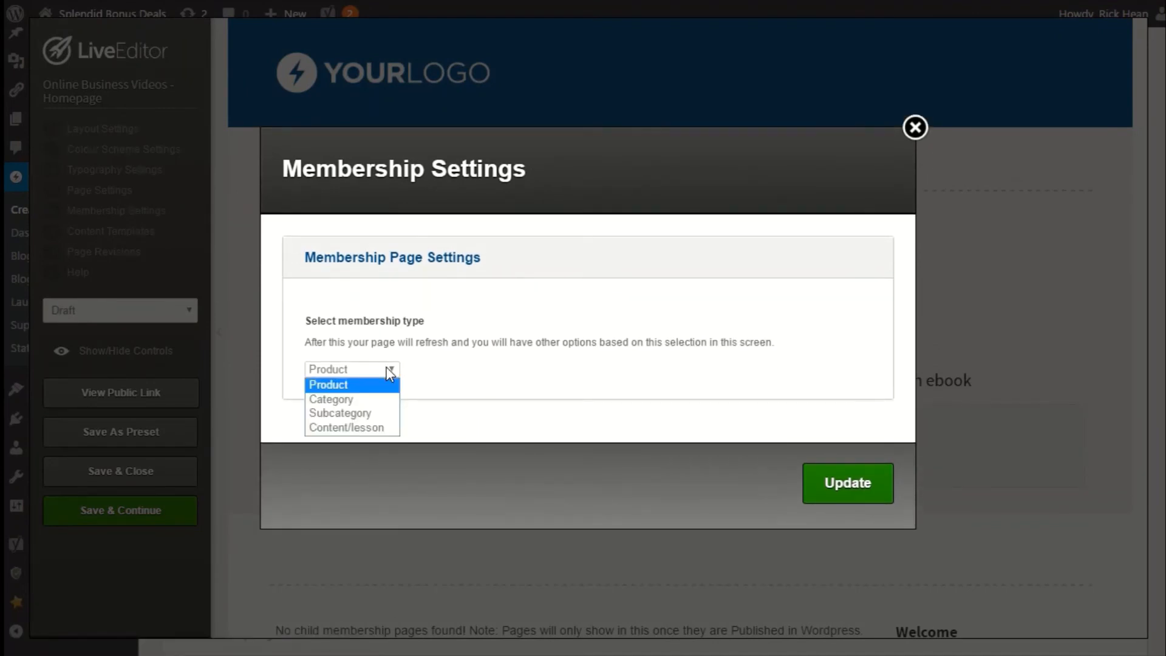
pyautogui.click(341, 387)
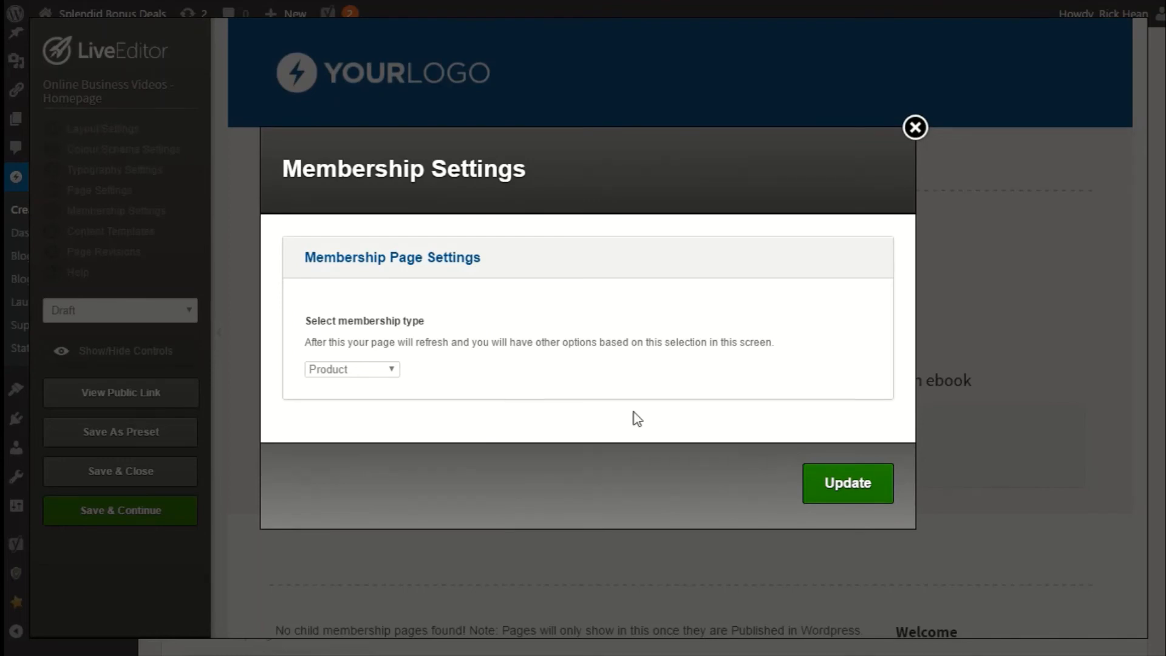
pyautogui.click(879, 489)
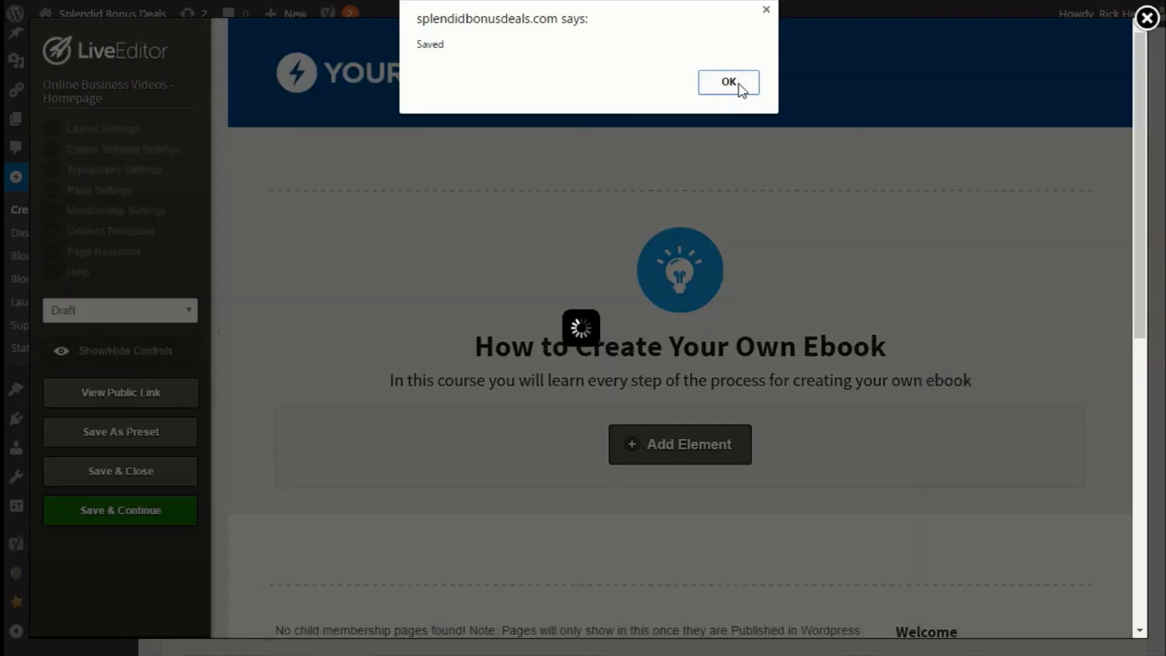
pyautogui.click(728, 82)
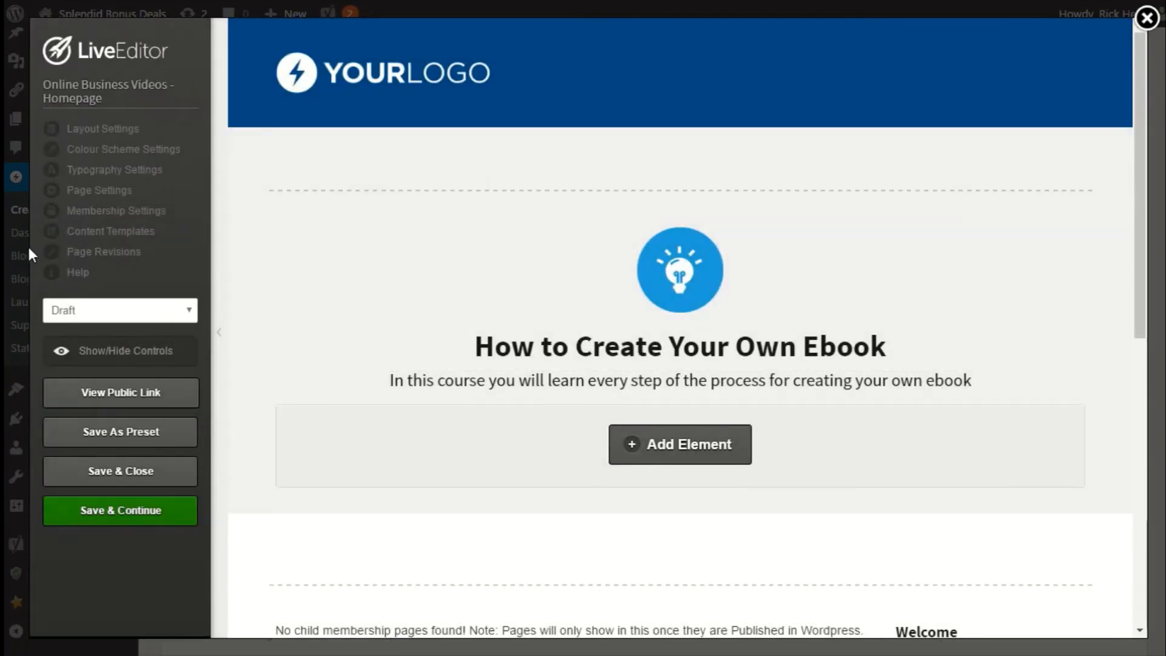
# Reopen the membership page settings to review the product name and apply Update.
pyautogui.click(91, 210)
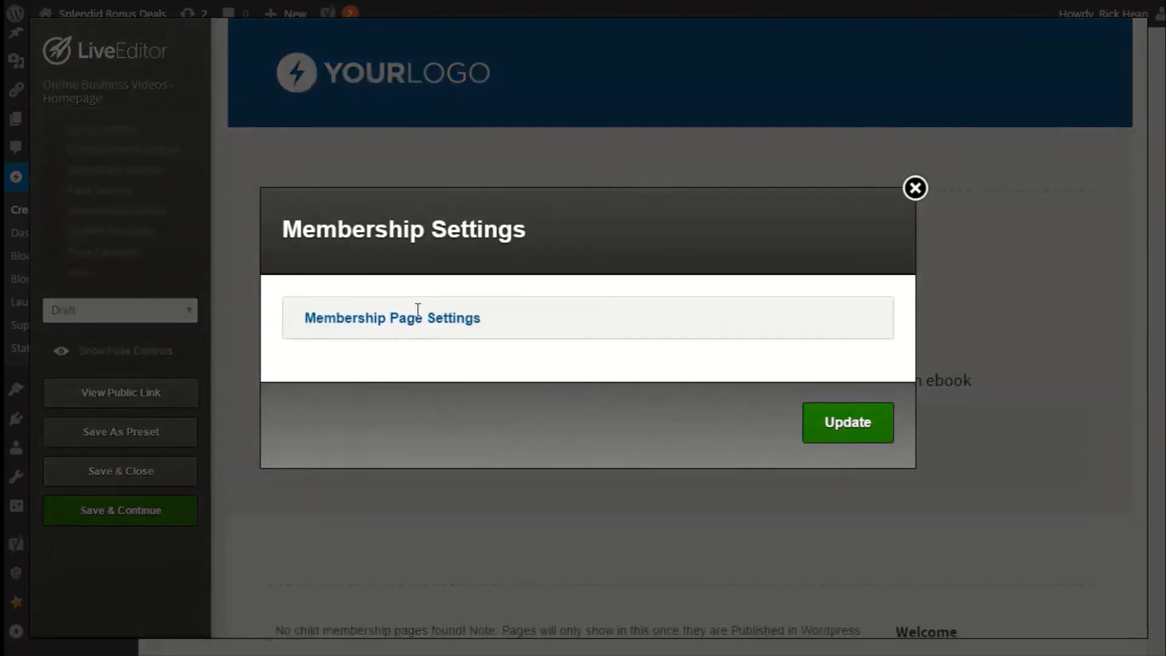
pyautogui.click(417, 319)
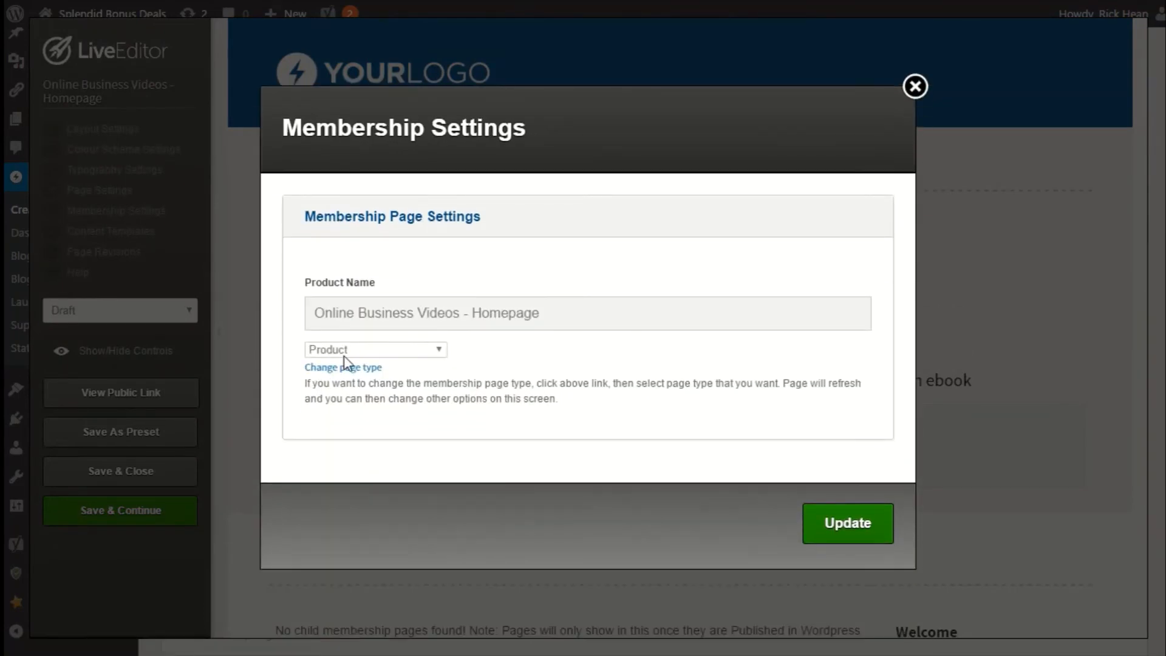
pyautogui.click(829, 528)
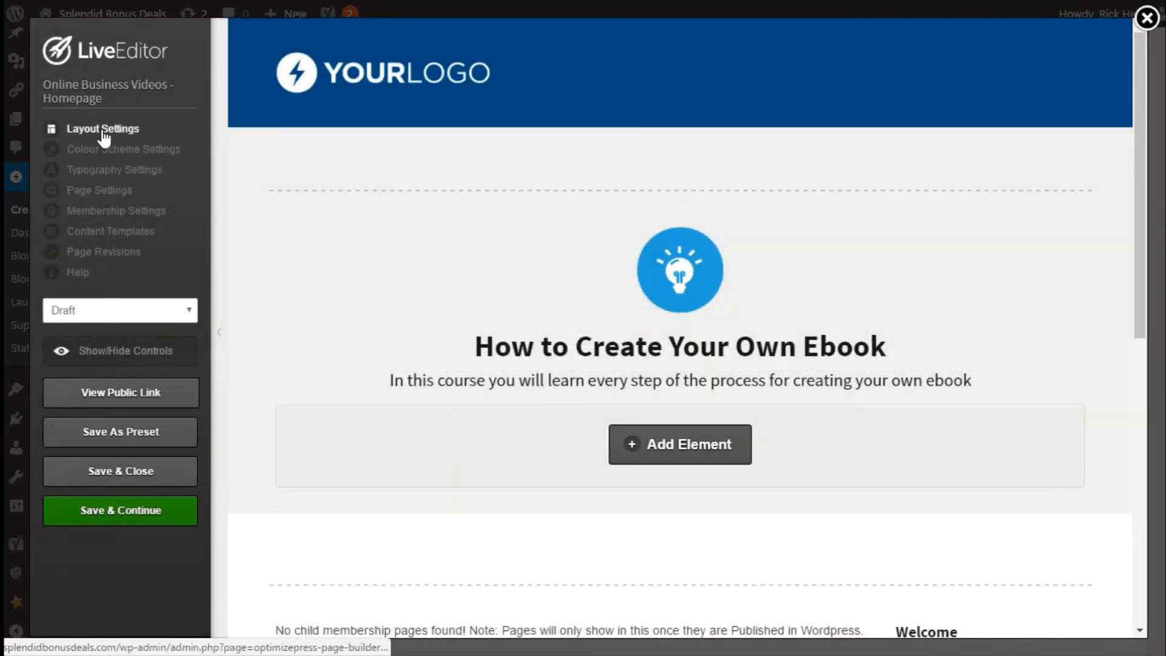
# Set the page thumbnail in Layout Settings to the book icon image from the gallery and update.
pyautogui.click(102, 132)
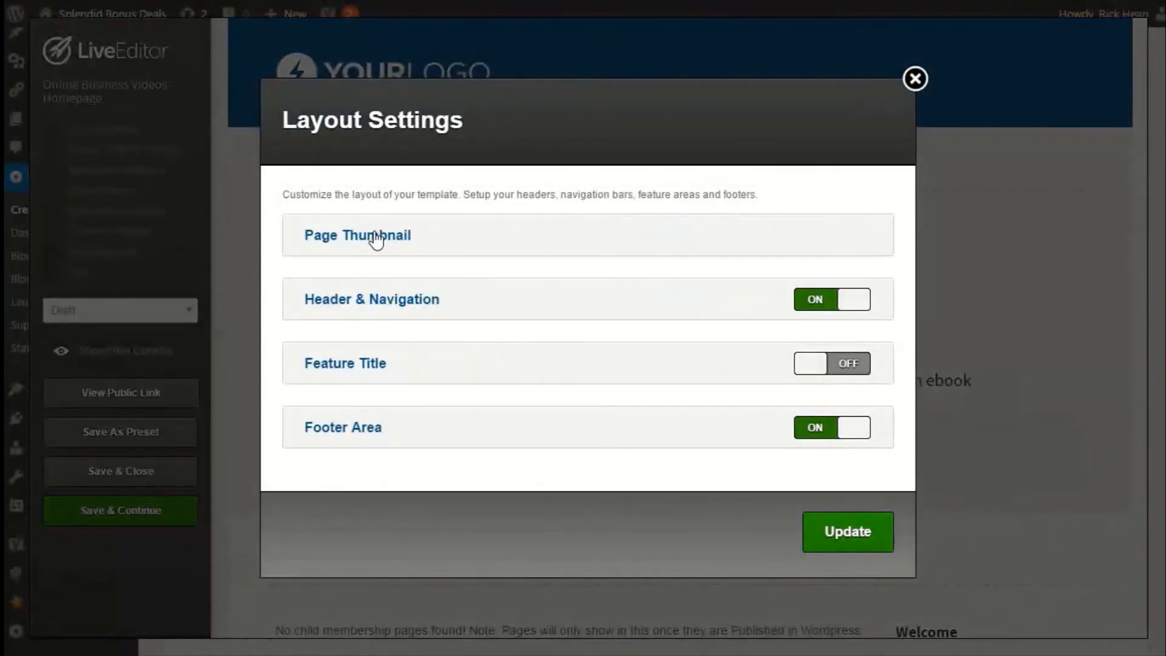
pyautogui.click(377, 237)
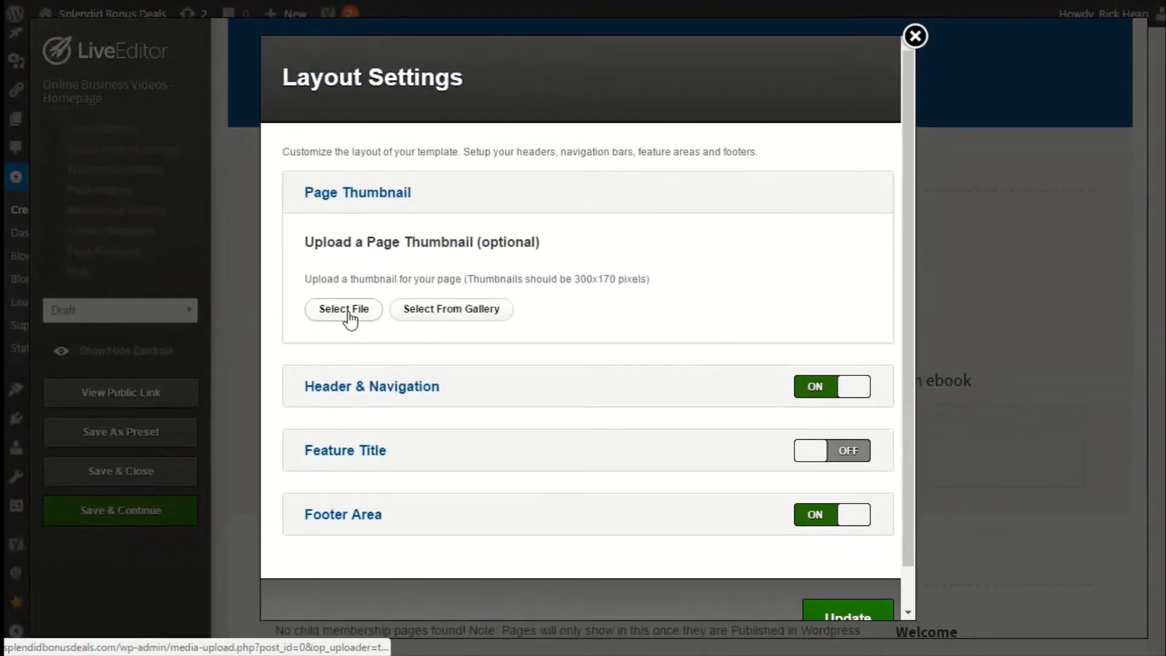
pyautogui.click(446, 310)
pyautogui.scroll(-10, 489, 235)
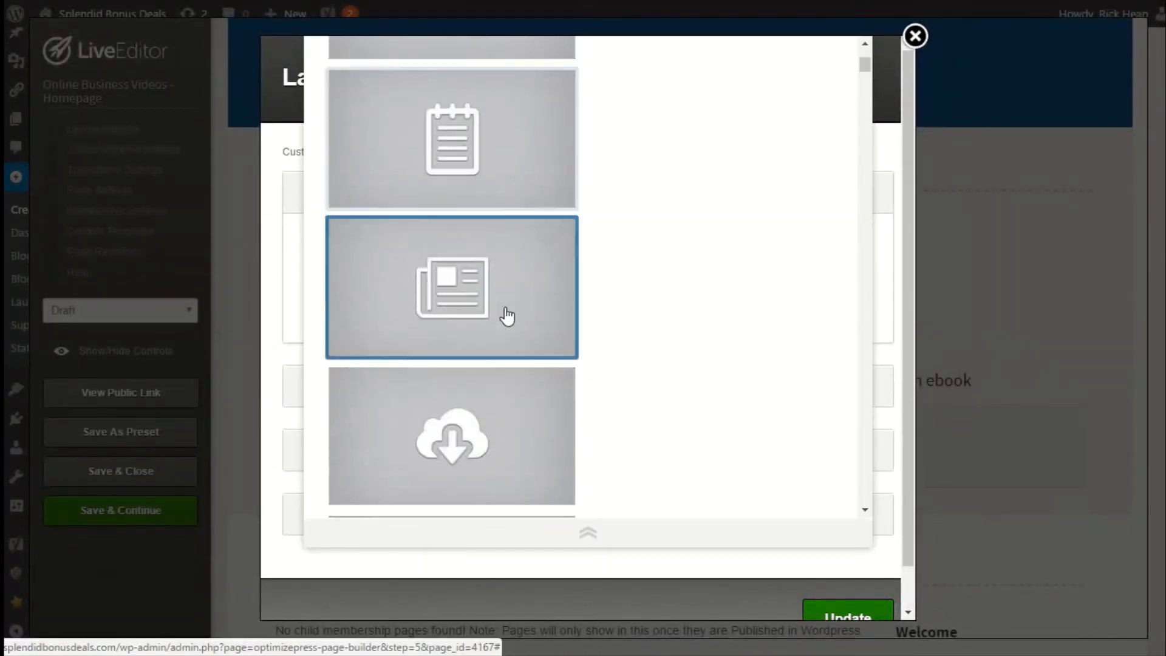
pyautogui.scroll(5, 508, 316)
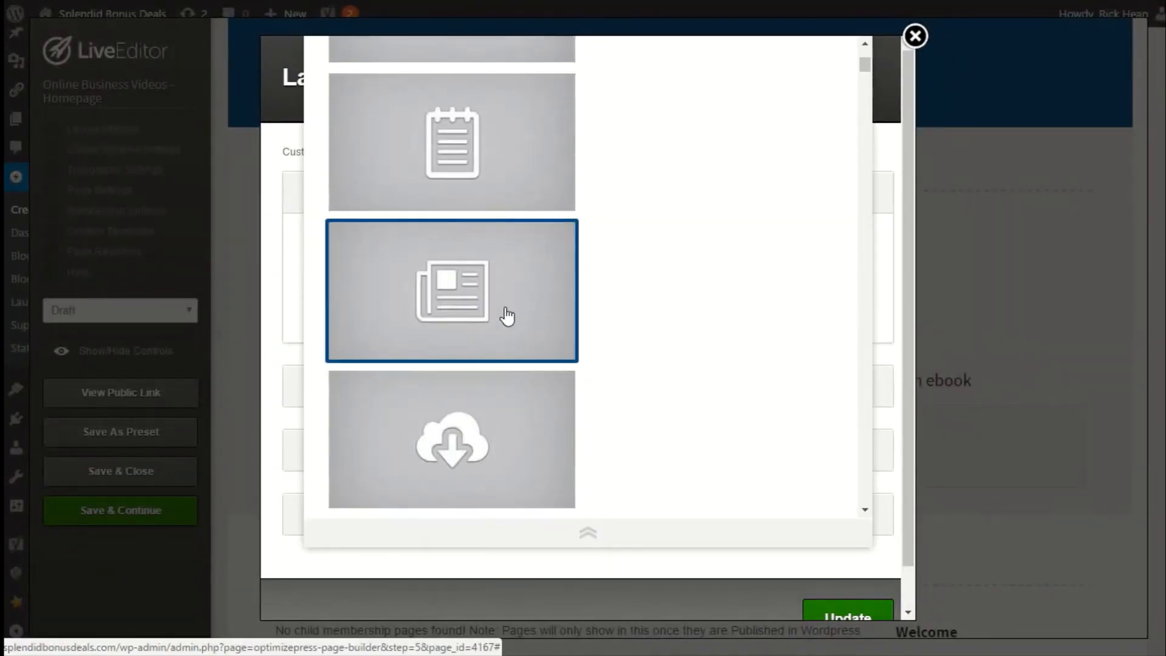
pyautogui.scroll(-6, 507, 316)
pyautogui.scroll(5, 508, 316)
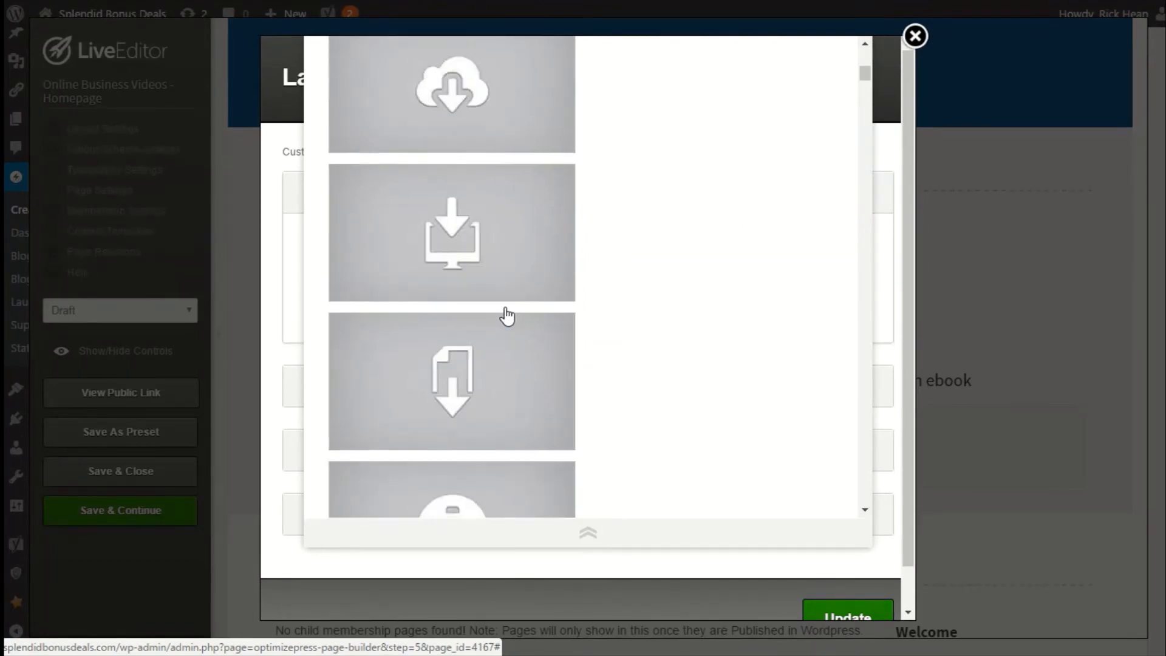
pyautogui.scroll(5, 507, 316)
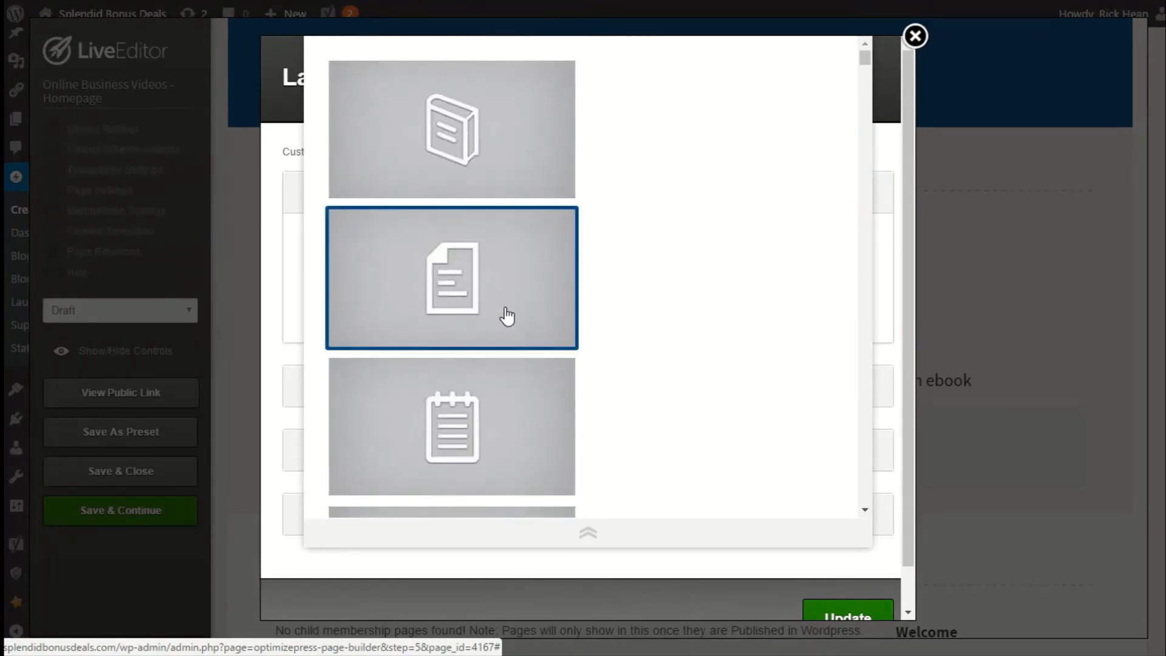
pyautogui.click(445, 149)
pyautogui.scroll(-4, 736, 476)
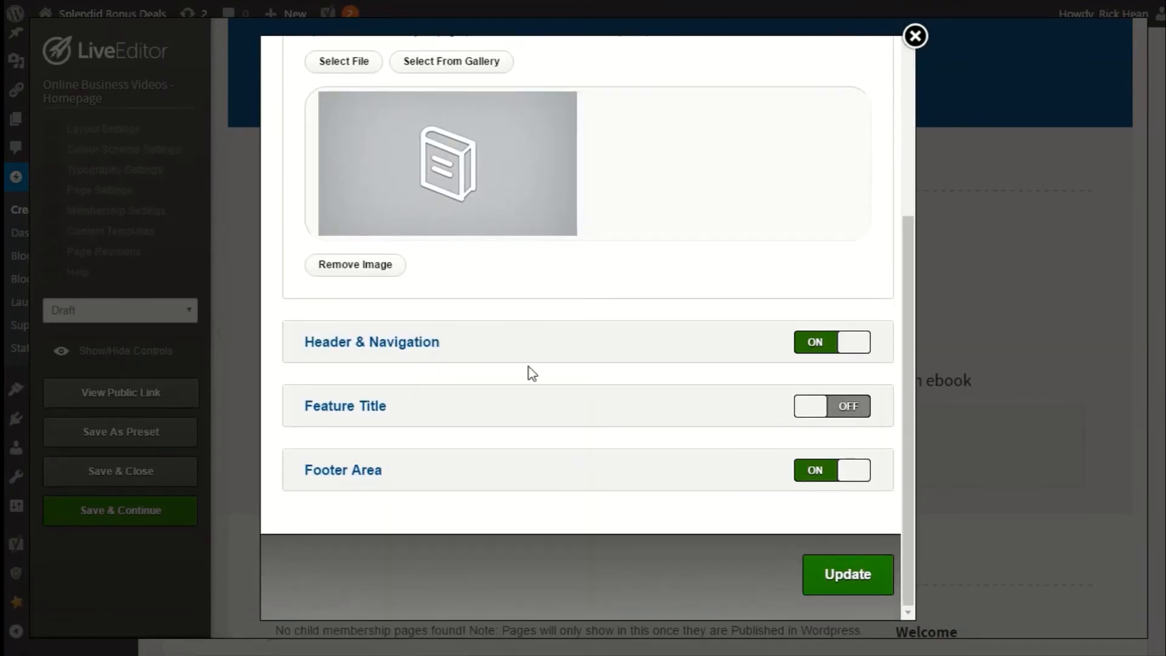
pyautogui.click(826, 575)
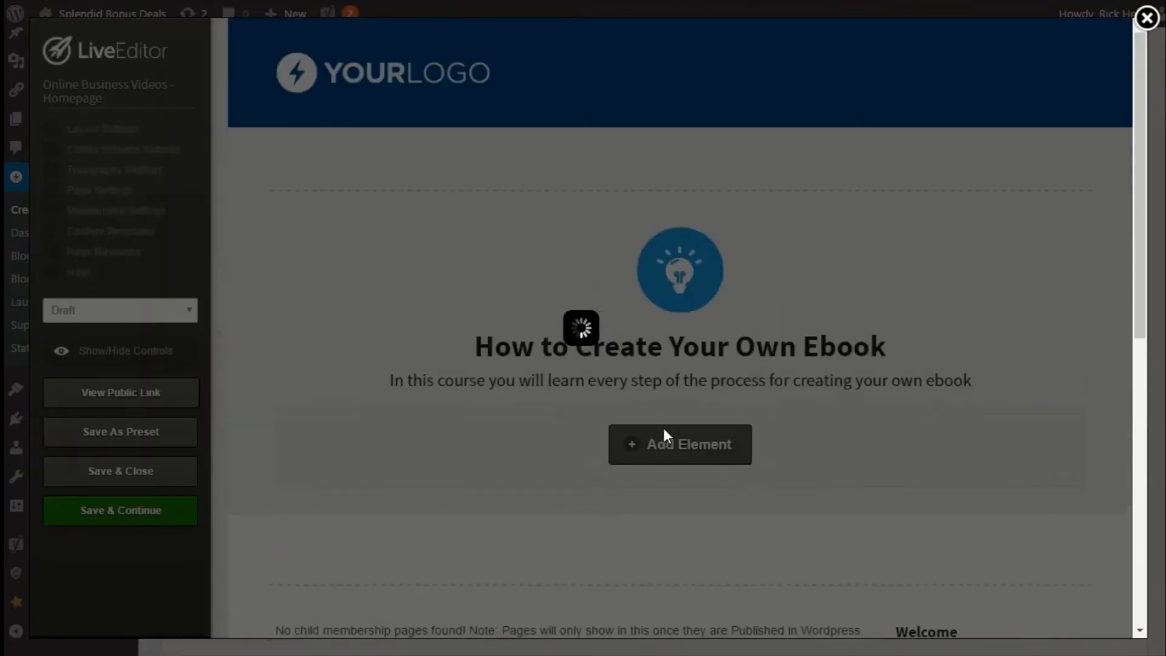
# Edit the membership page listings element, choosing the second listing style and product Online Business Videos - Homepage, and insert it.
pyautogui.scroll(-5, 449, 331)
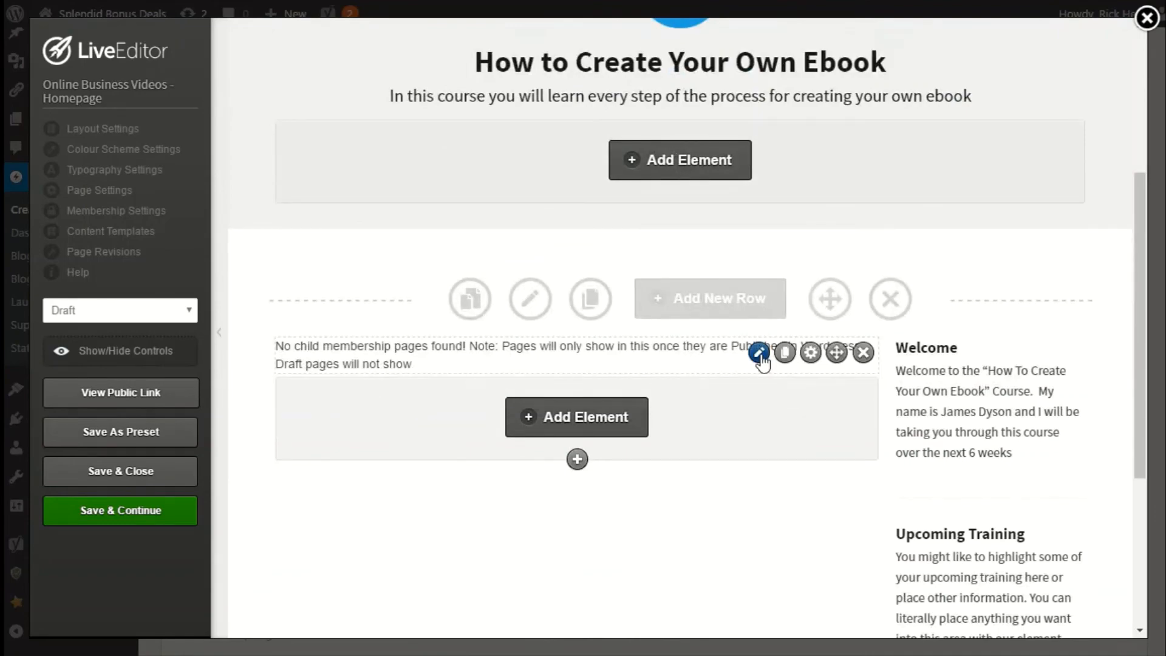
pyautogui.click(759, 353)
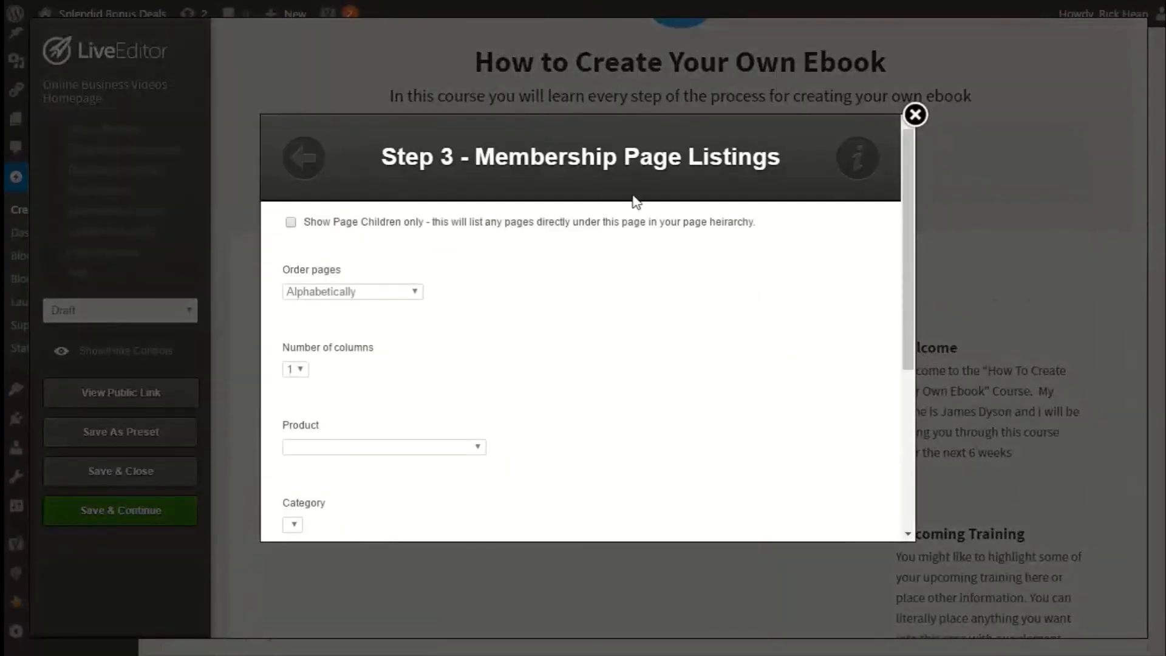
pyautogui.click(304, 157)
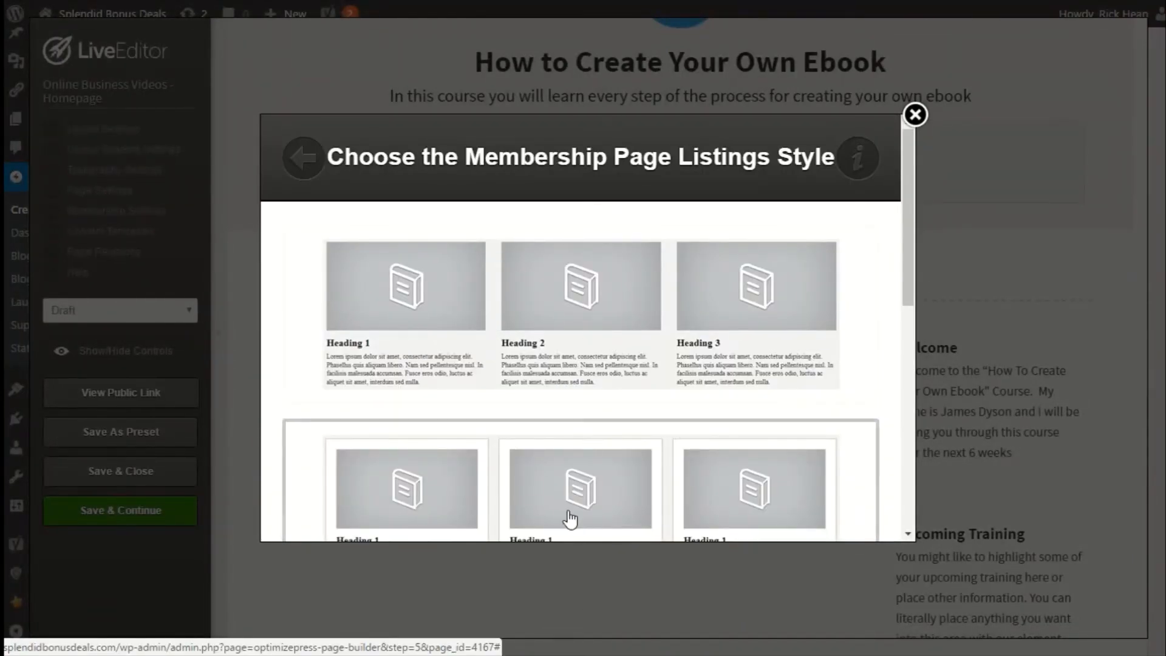
pyautogui.click(501, 473)
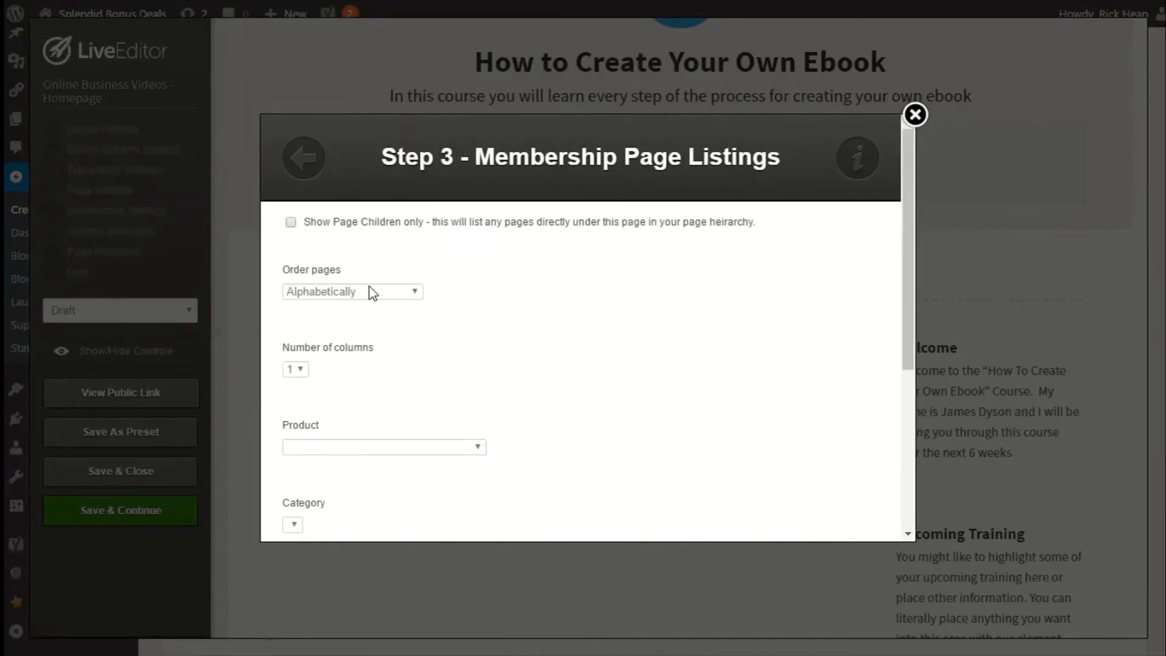
pyautogui.click(376, 450)
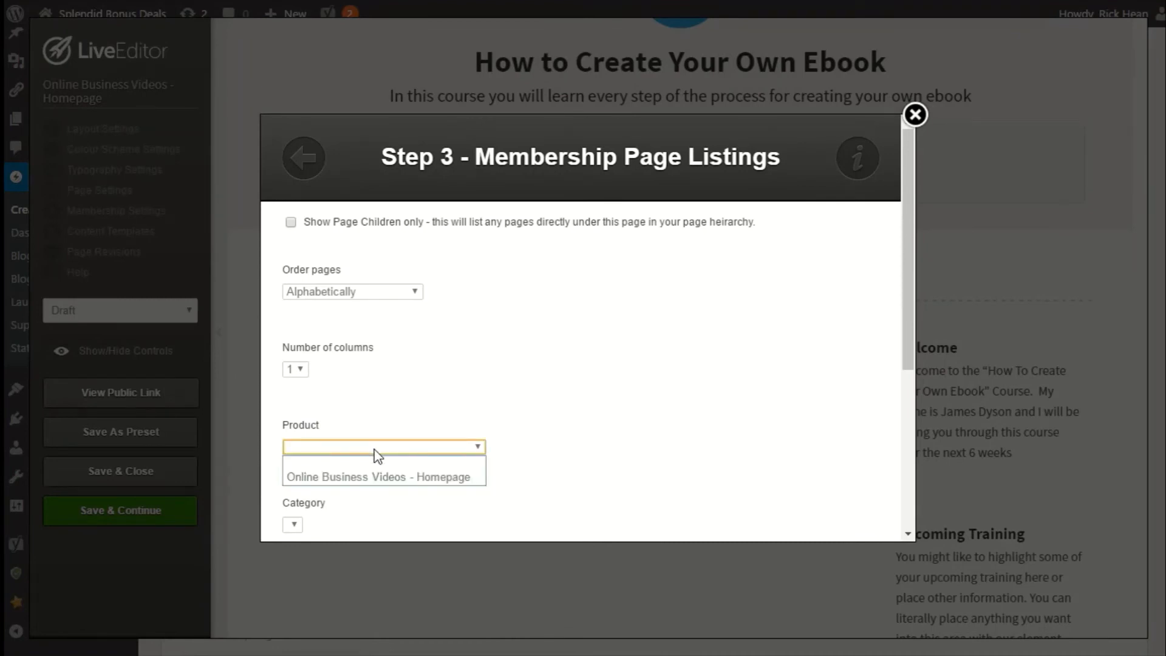
pyautogui.click(413, 480)
pyautogui.scroll(-5, 542, 480)
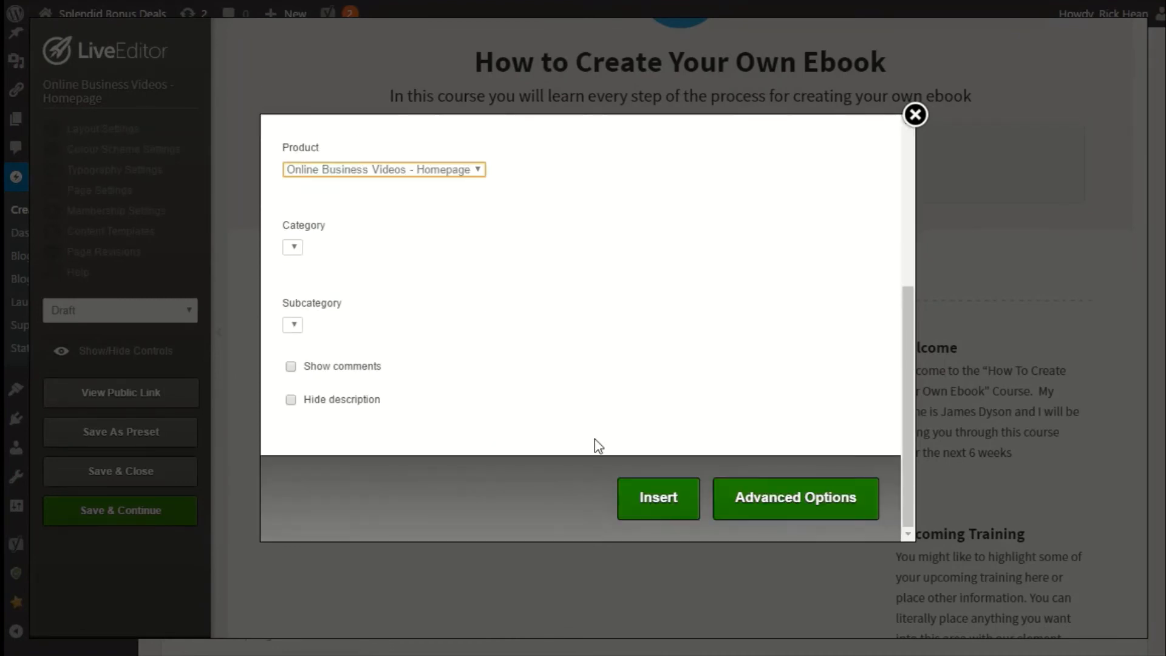
pyautogui.click(641, 497)
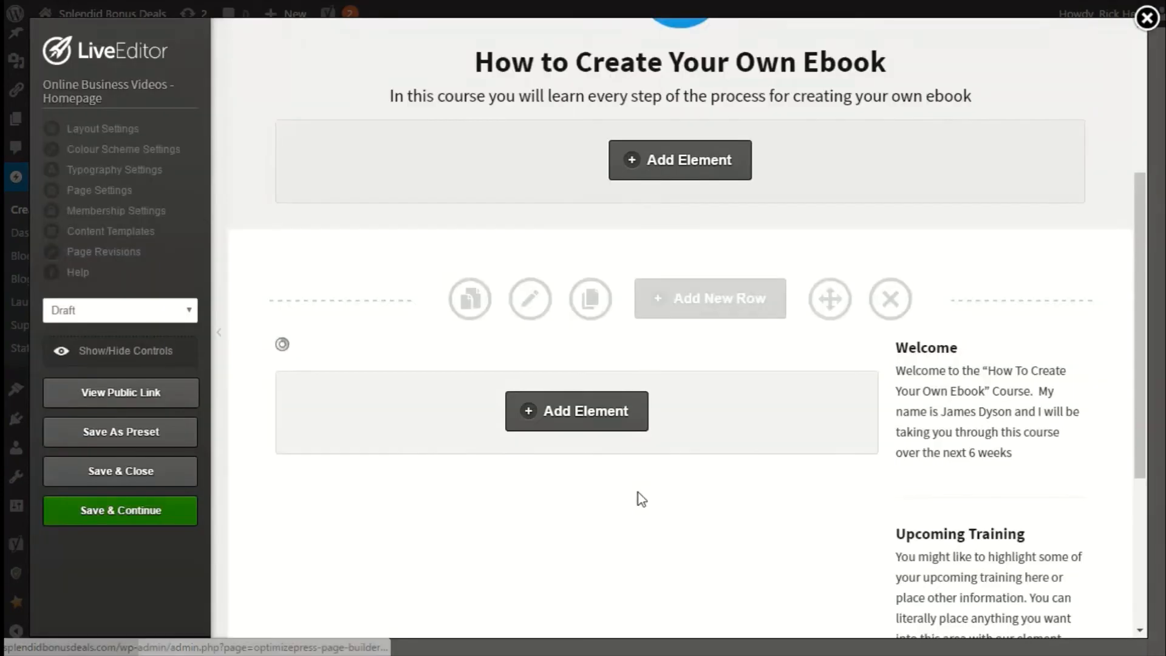
# Change the page's publishing status and save and close the editor.
pyautogui.moveTo(328, 363)
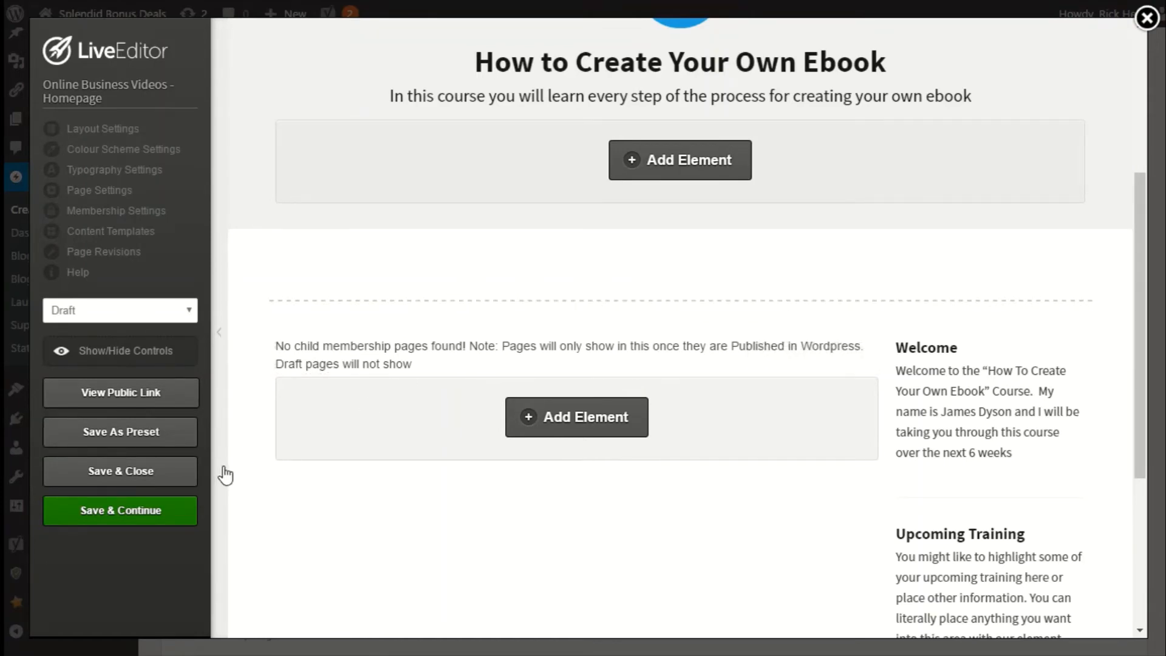
pyautogui.click(92, 314)
pyautogui.click(85, 337)
pyautogui.click(112, 471)
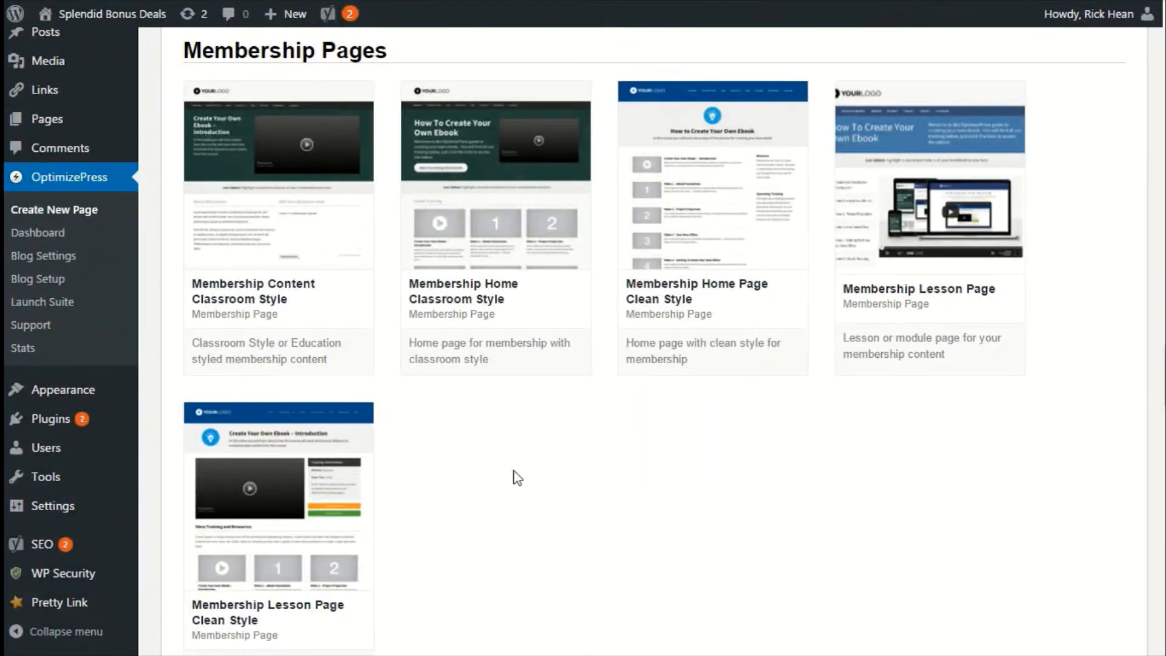
# Create a page from the Membership Lesson Page Clean Style template named Online Business Videos - Introduction.
pyautogui.scroll(-2, 517, 478)
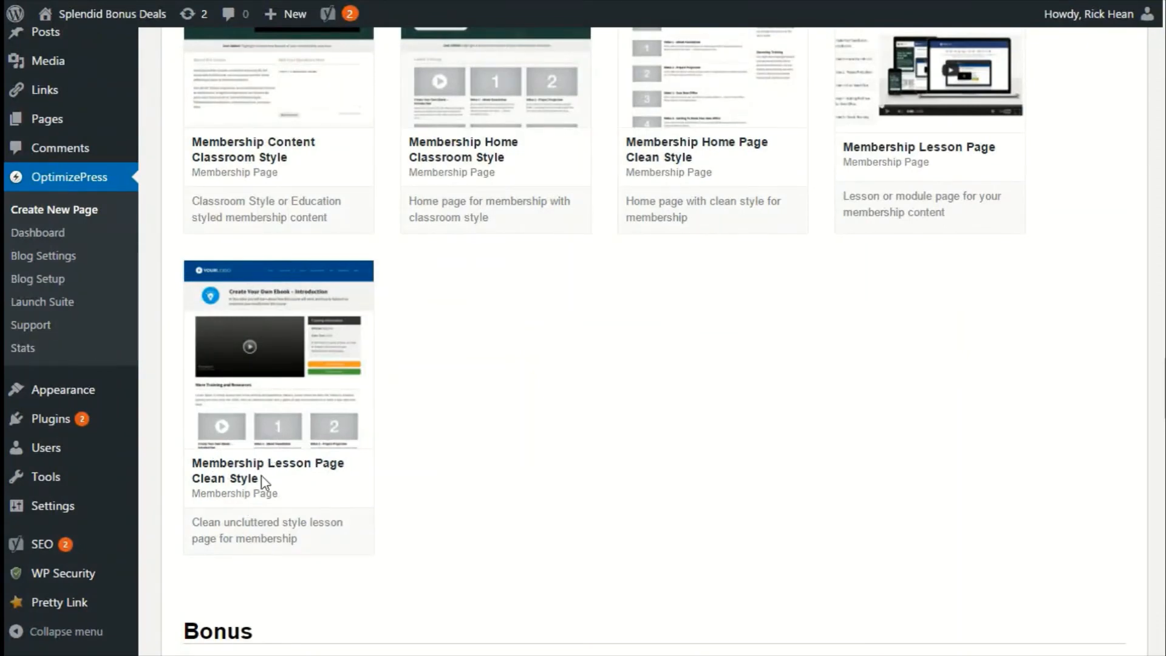
pyautogui.moveTo(270, 386)
pyautogui.click(270, 356)
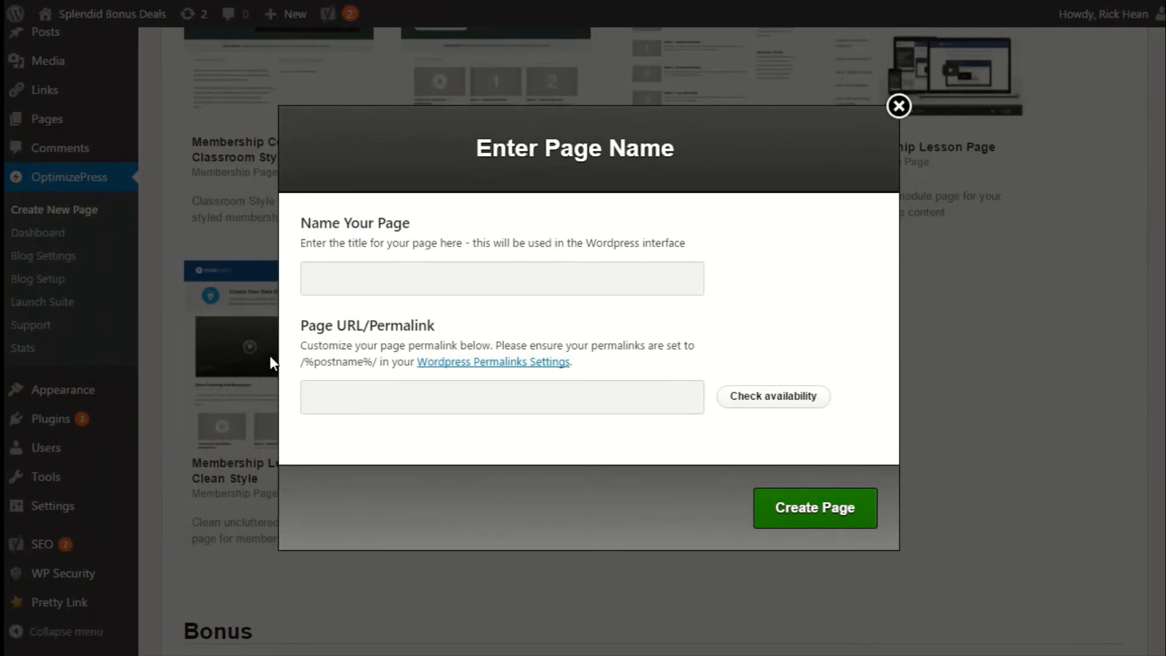
pyautogui.write('On')
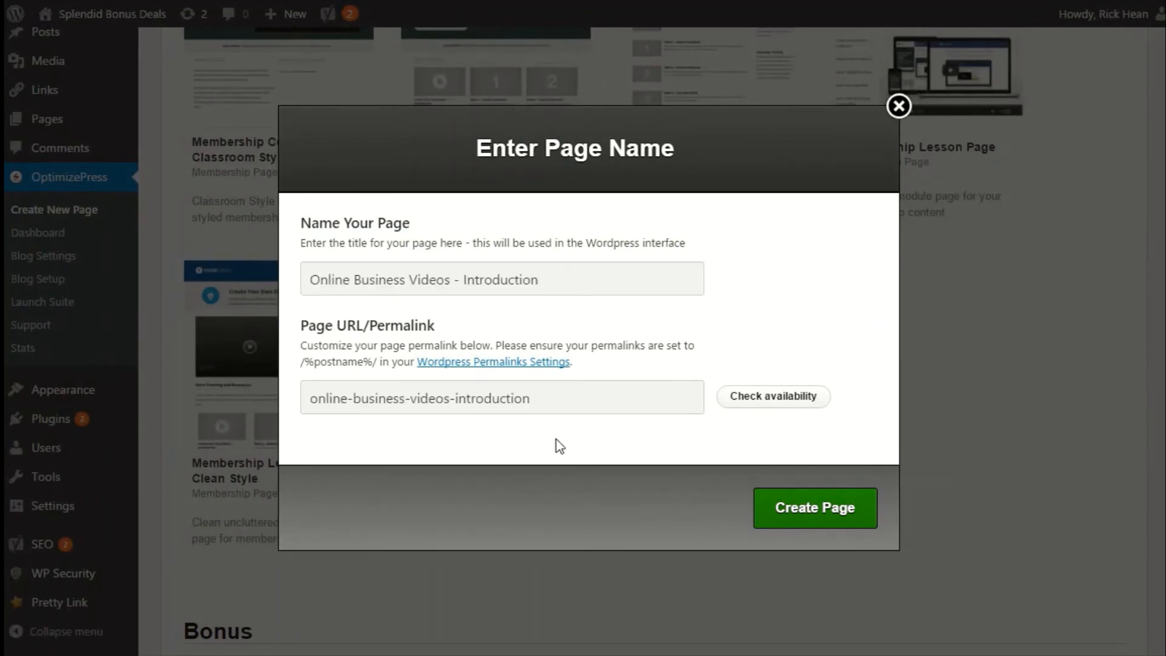
pyautogui.click(814, 510)
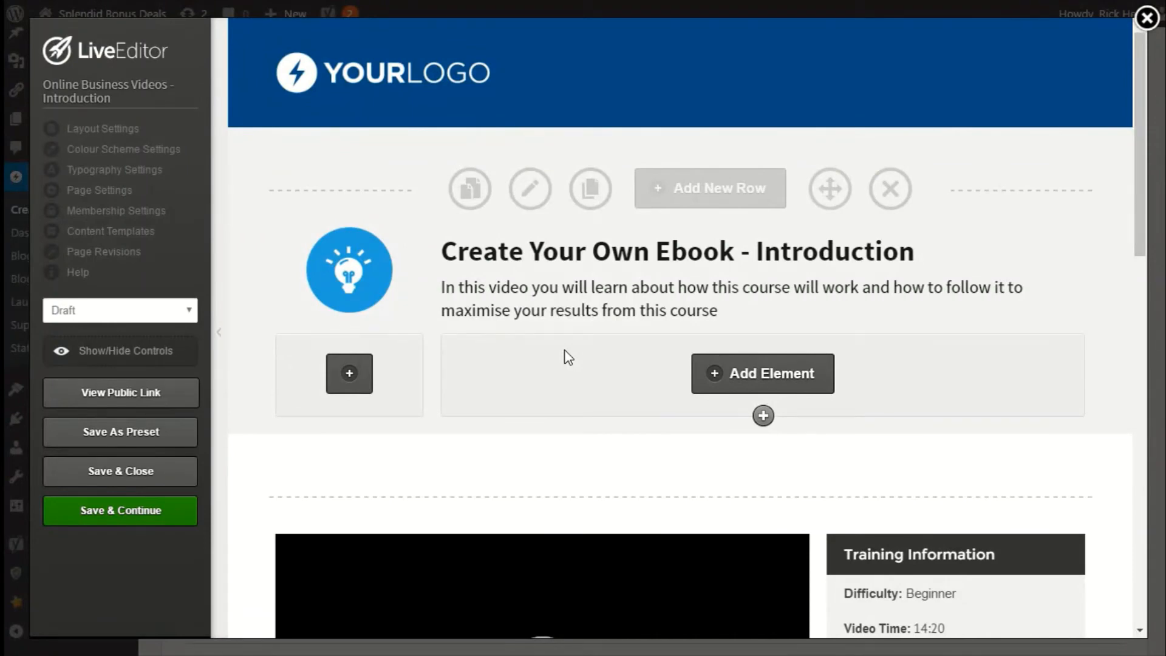
# Scroll through the new lesson page template to review its sections.
pyautogui.scroll(-2, 568, 357)
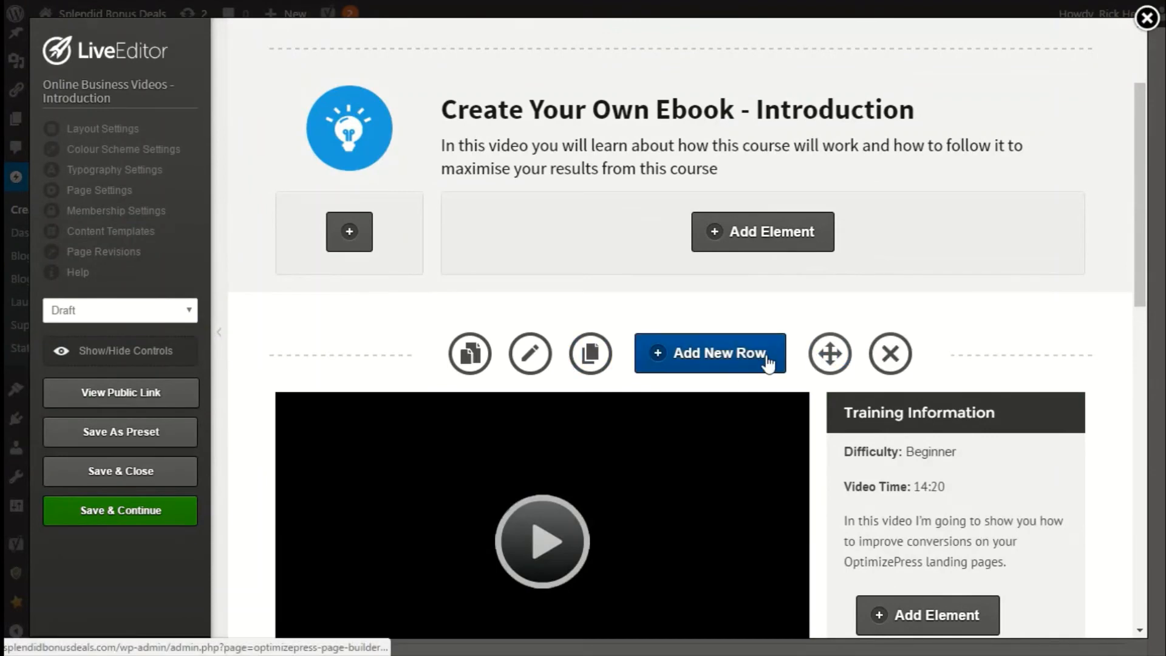
pyautogui.scroll(-2, 692, 346)
pyautogui.scroll(-4, 657, 362)
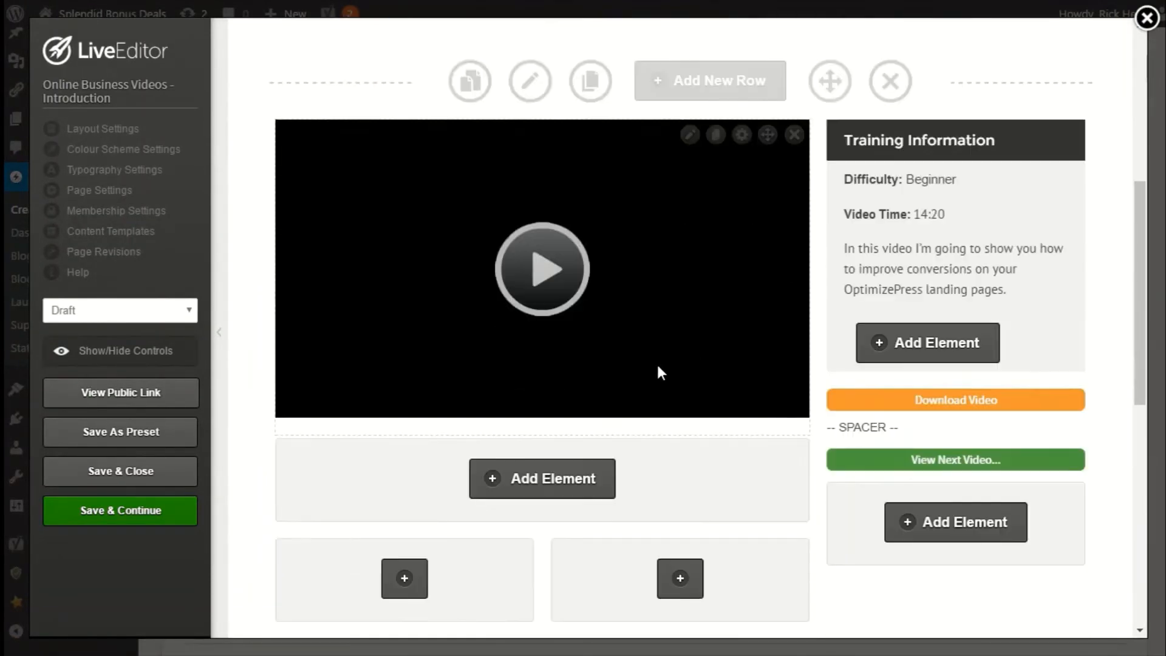
pyautogui.scroll(8, 657, 362)
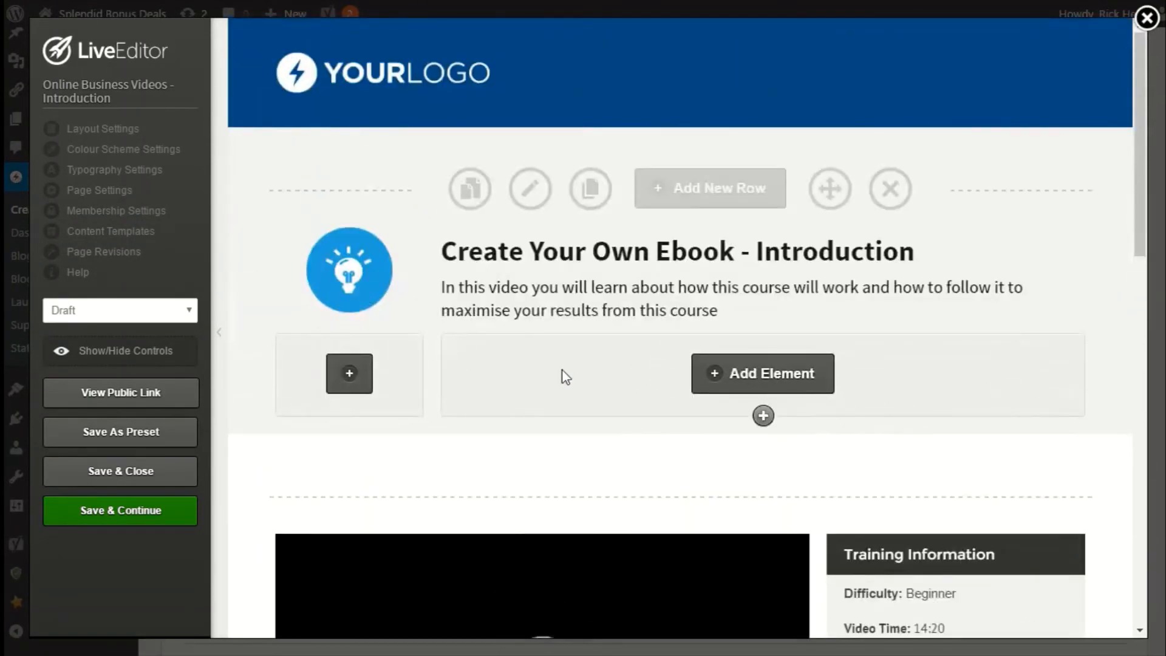
pyautogui.scroll(-4, 743, 265)
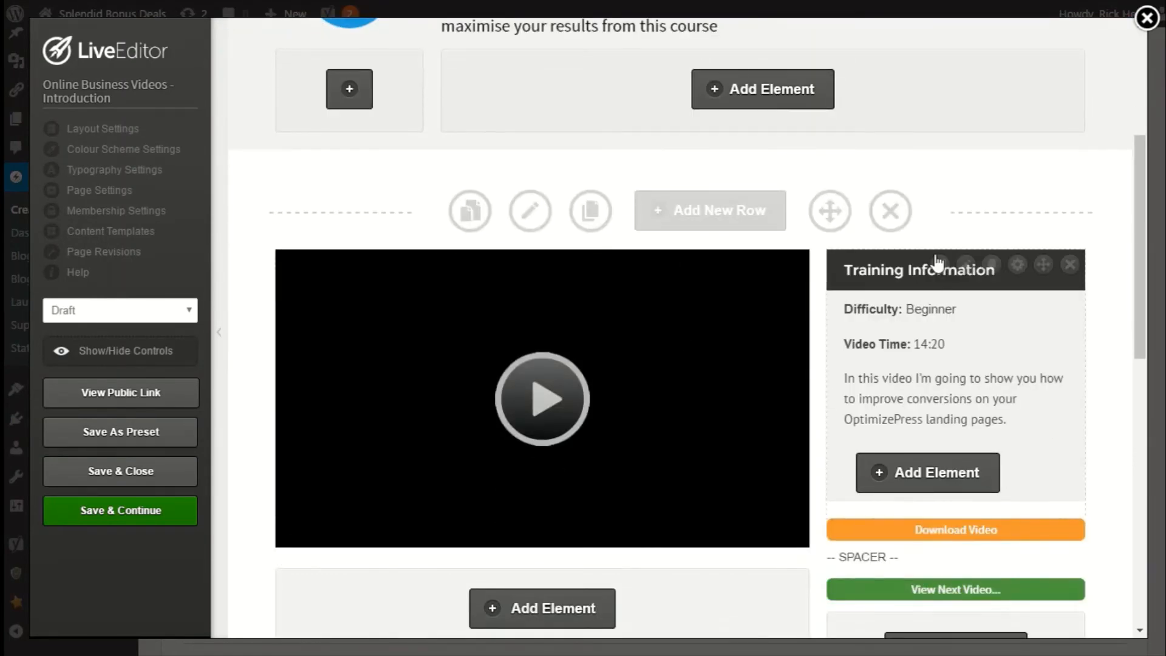
pyautogui.scroll(4, 971, 493)
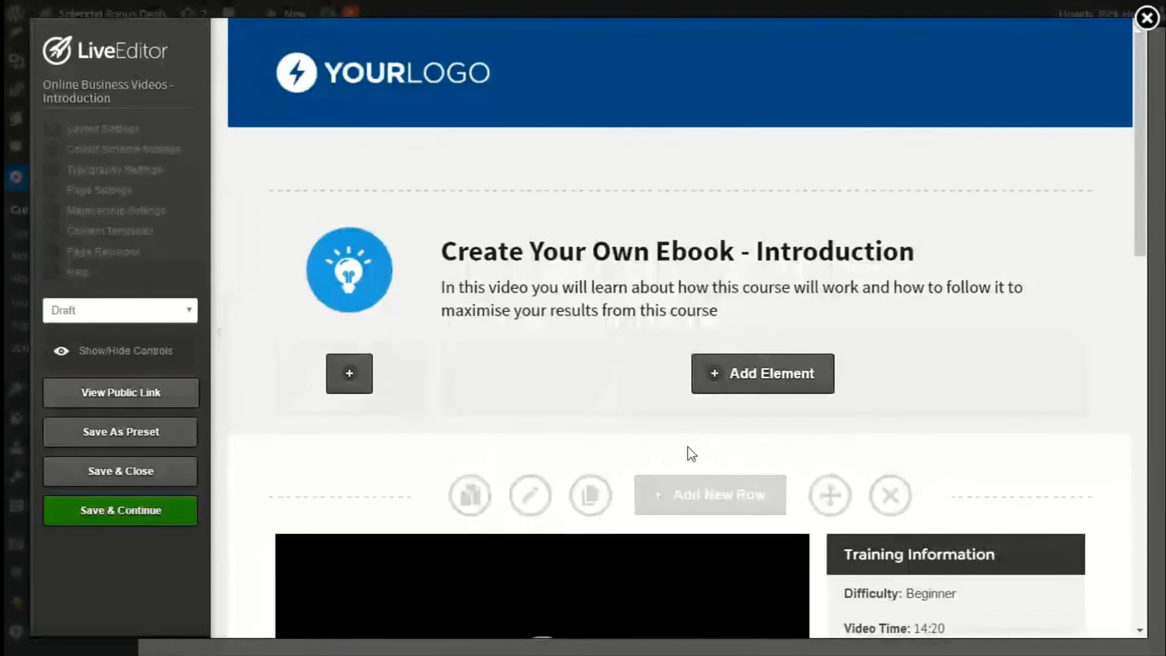
# Set the lesson page's membership type to Content/lesson in Membership Settings and update.
pyautogui.click(100, 212)
pyautogui.click(362, 317)
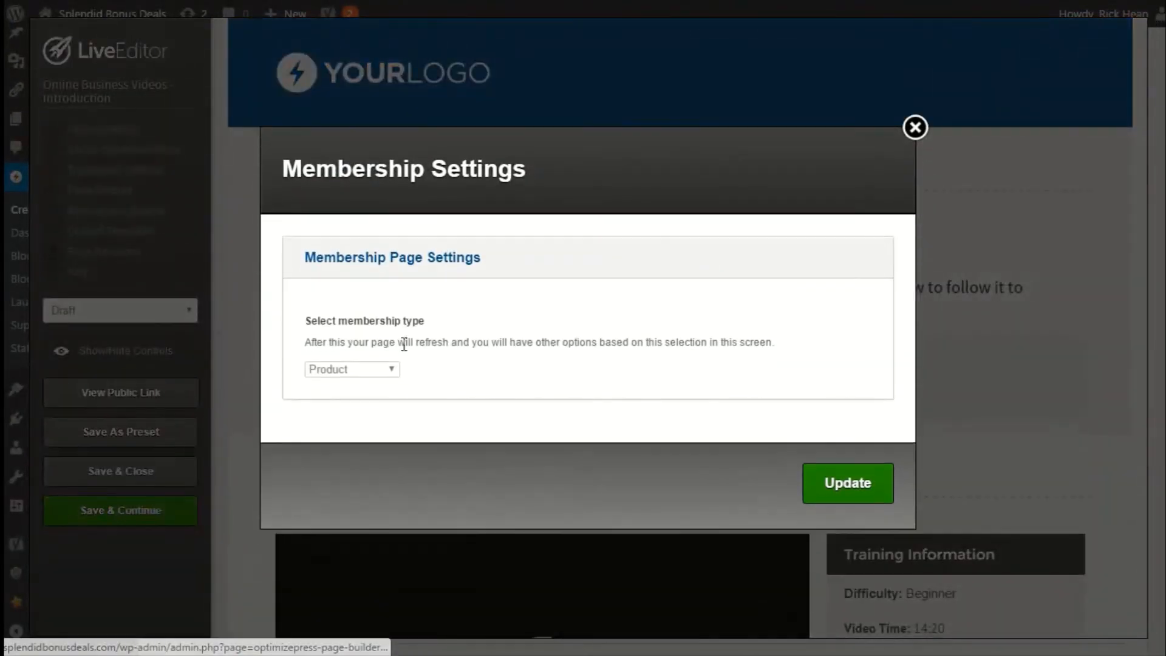
pyautogui.click(391, 368)
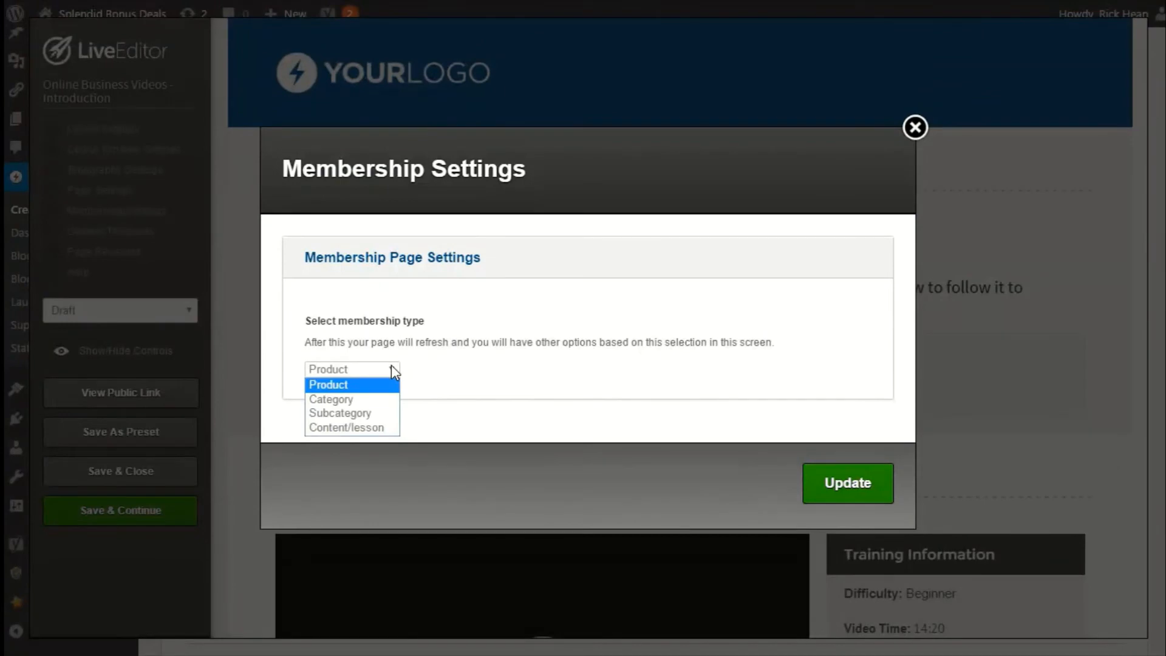
pyautogui.click(344, 428)
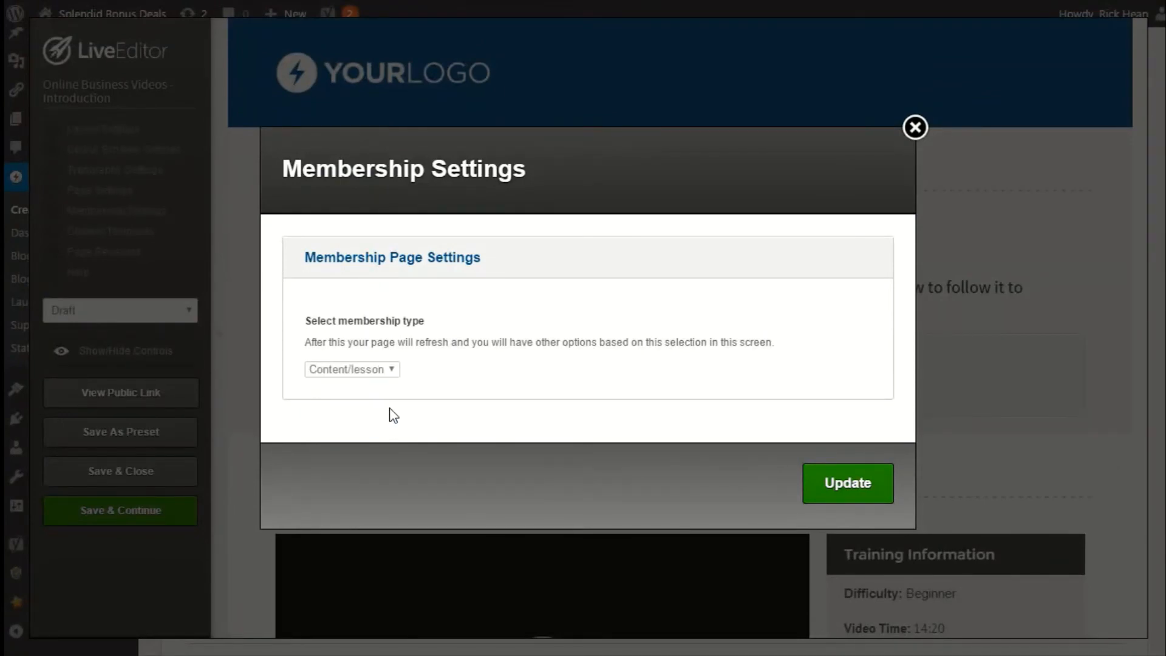
pyautogui.click(376, 376)
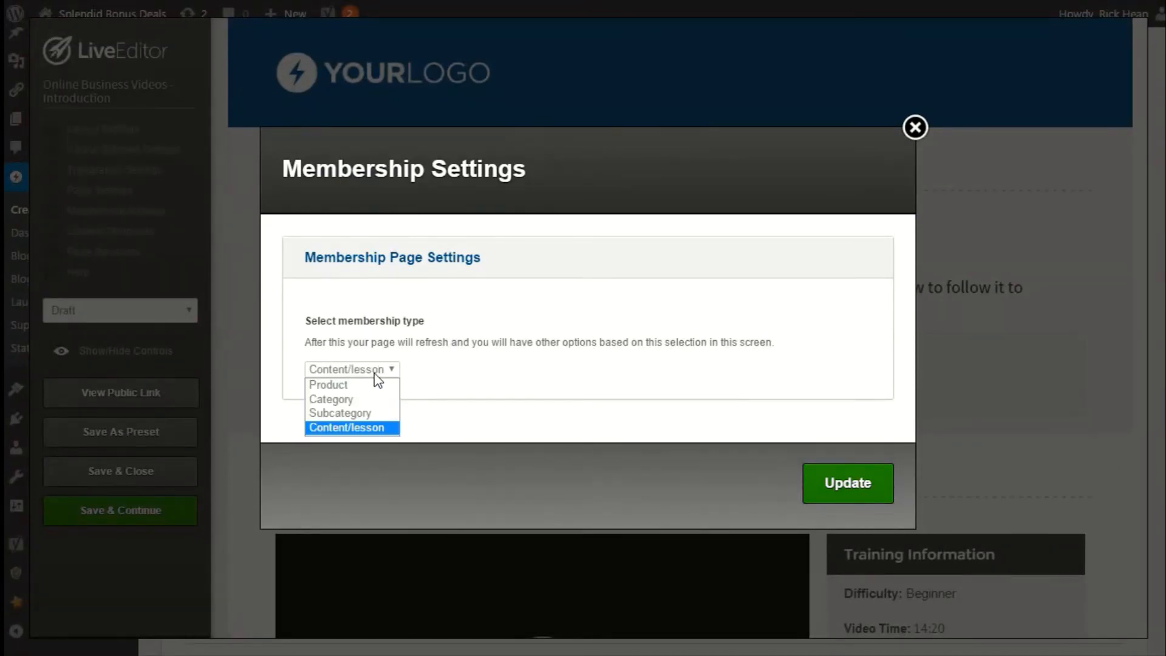
pyautogui.click(376, 427)
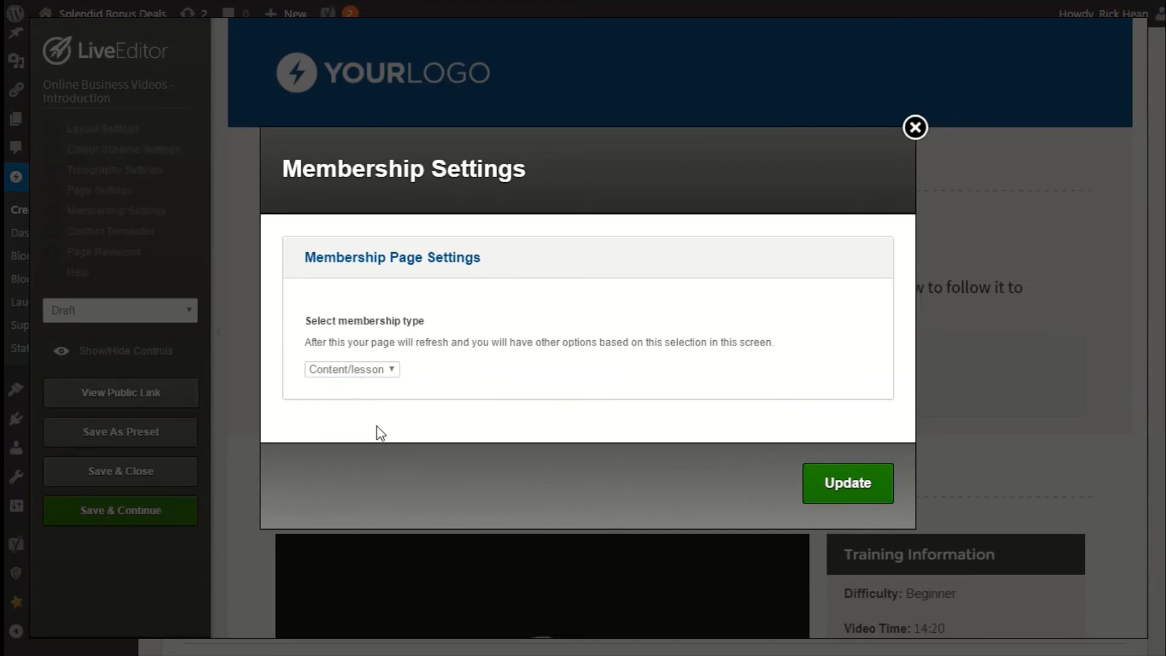
pyautogui.click(820, 491)
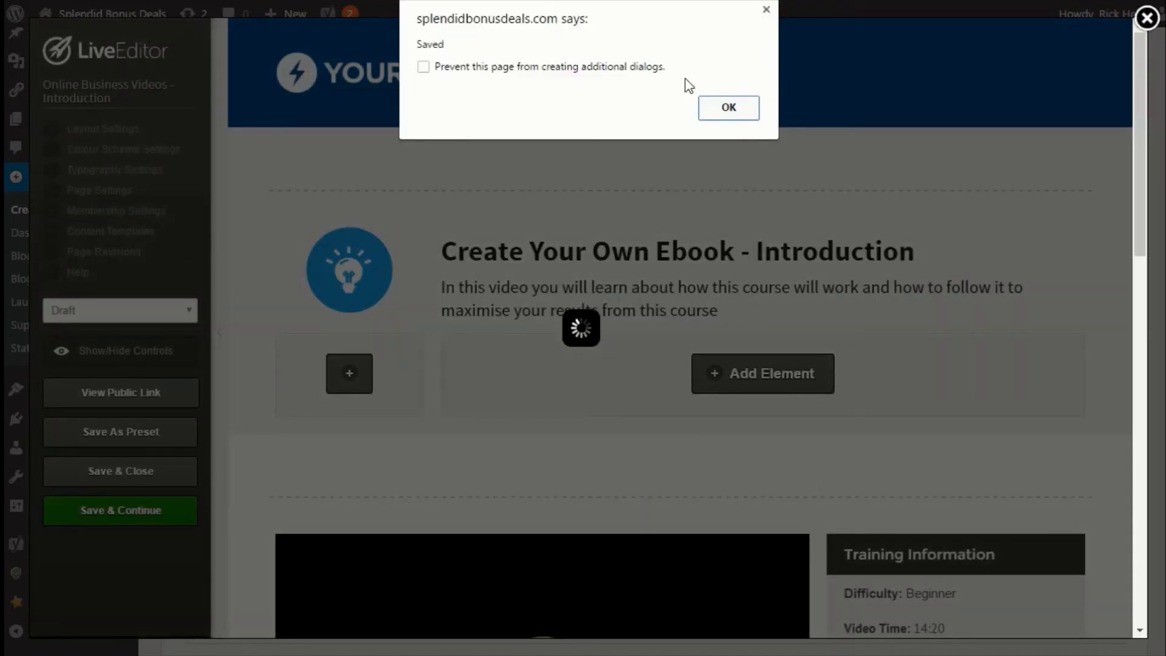
pyautogui.click(751, 114)
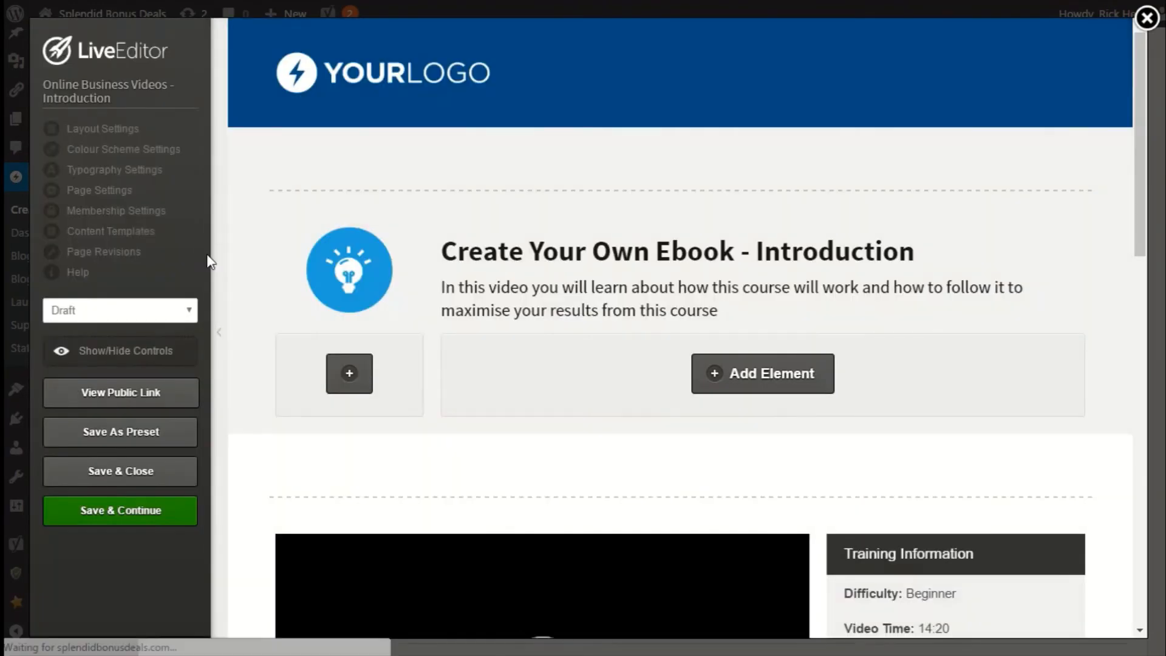
# Assign the lesson to product Online Business Videos - Homepage, enter the content description Your Desciption, and update.
pyautogui.click(139, 213)
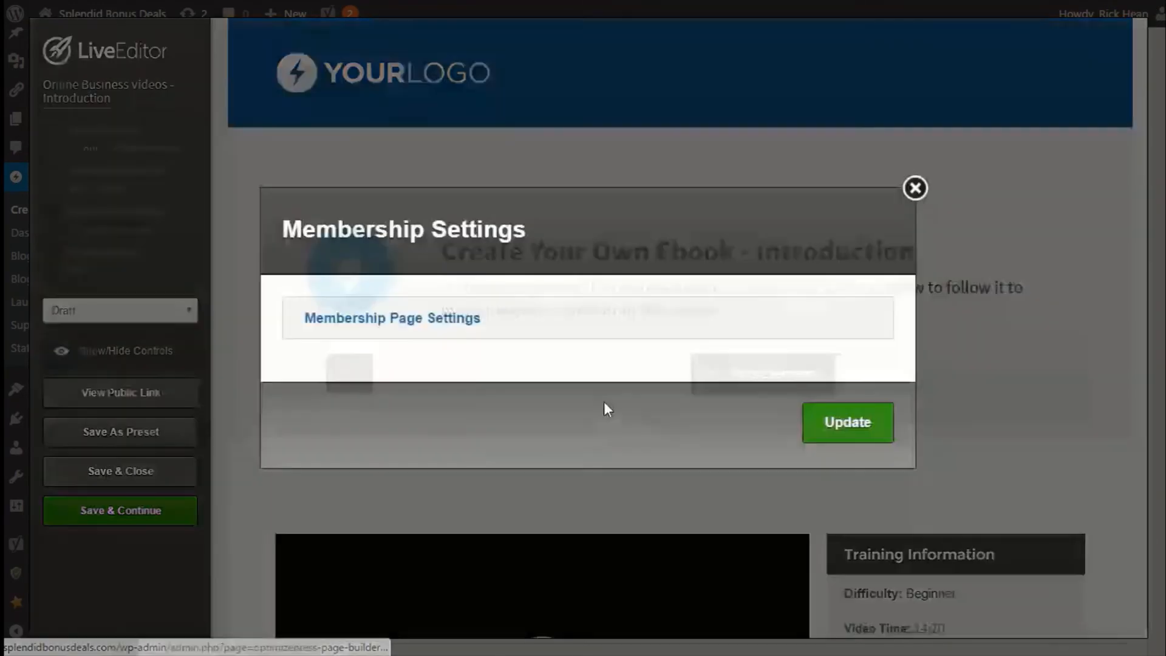
pyautogui.click(420, 320)
pyautogui.click(363, 280)
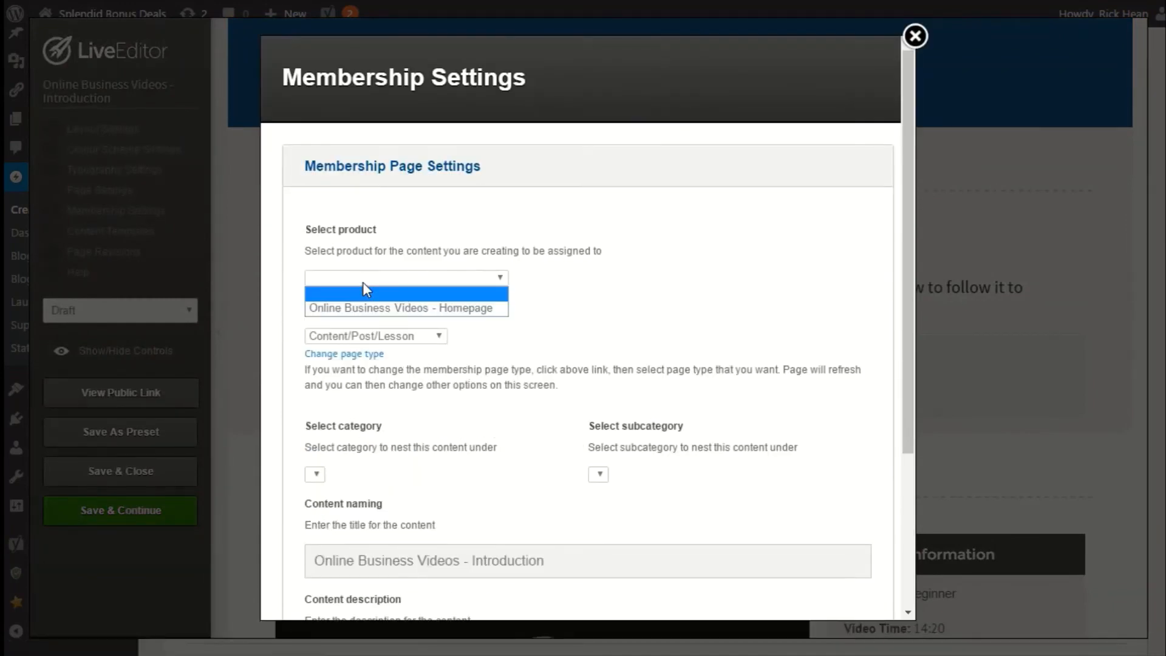
pyautogui.click(382, 309)
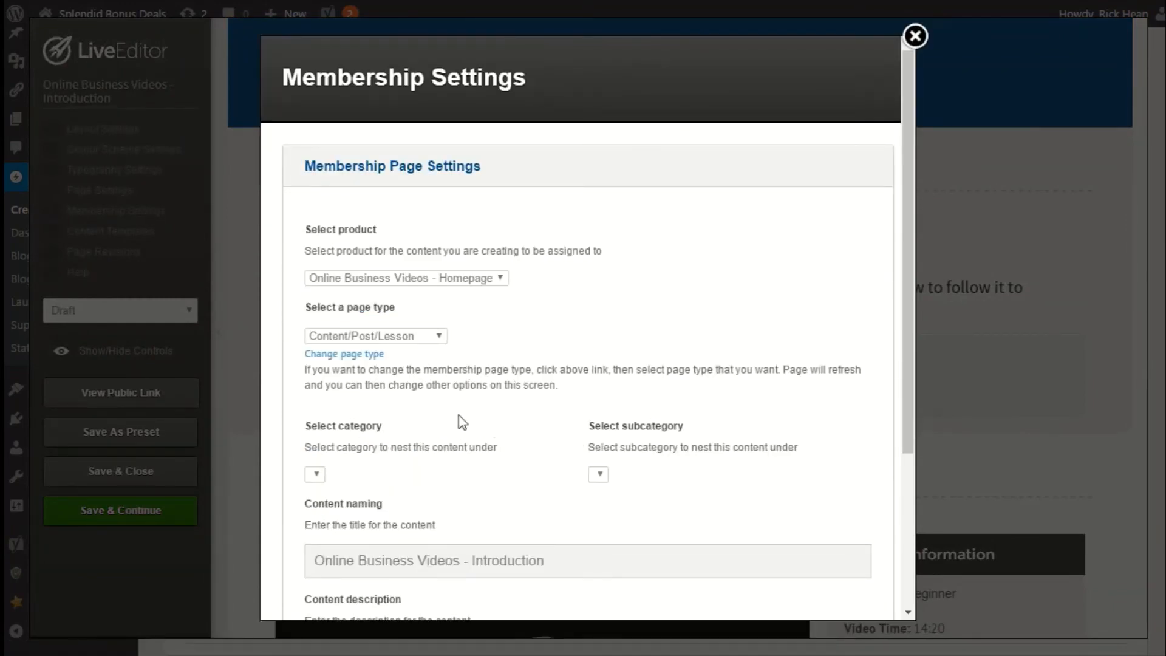
pyautogui.scroll(-2, 472, 419)
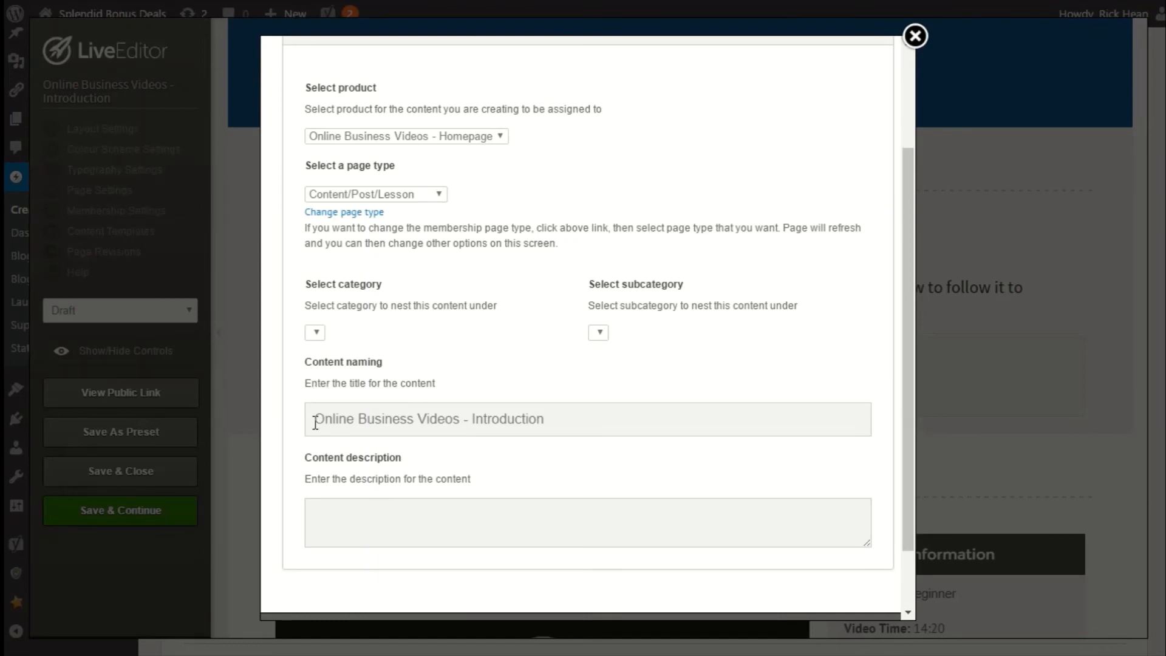
pyautogui.click(425, 543)
pyautogui.write('Your Desciption')
pyautogui.scroll(-1, 492, 499)
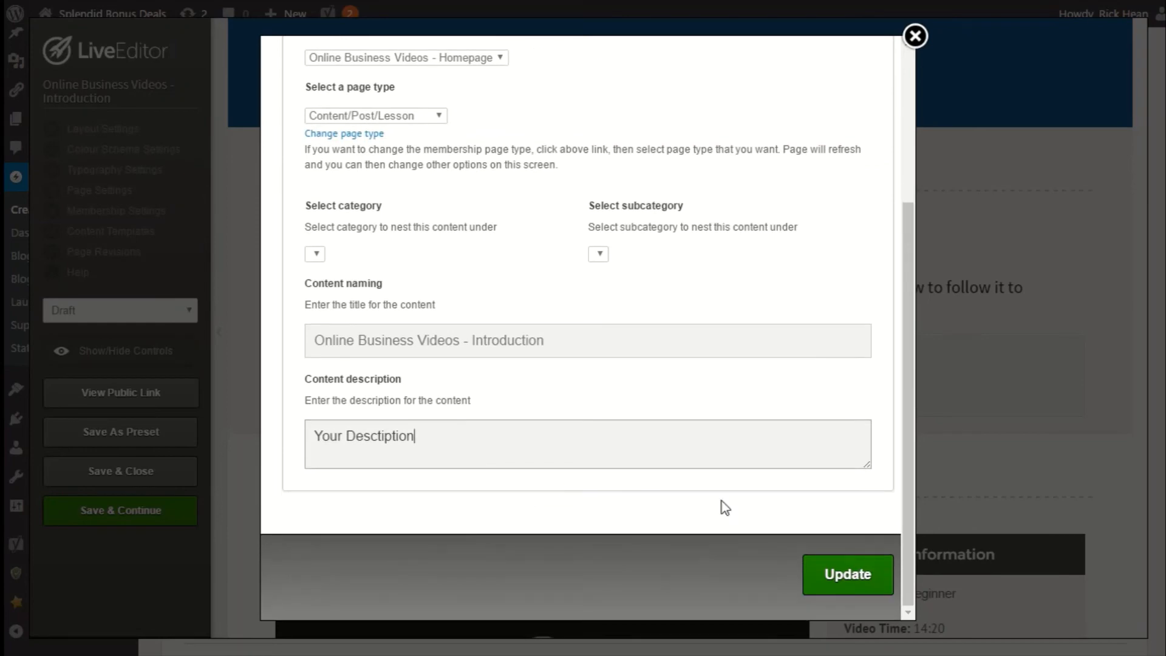
pyautogui.click(840, 580)
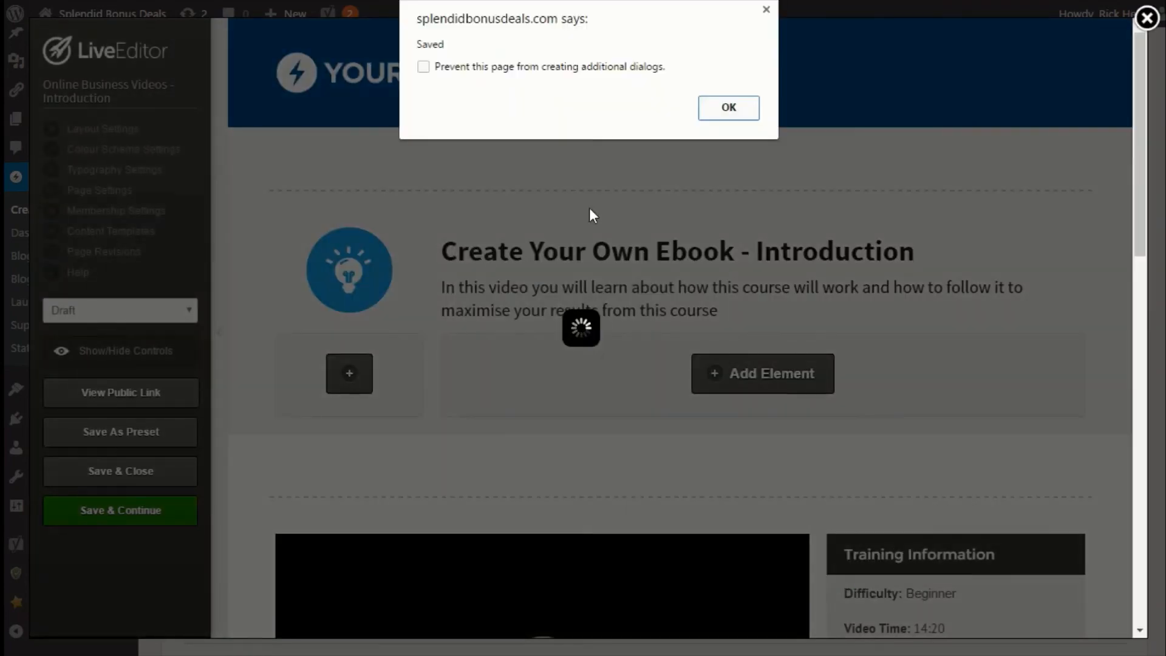
pyautogui.click(729, 108)
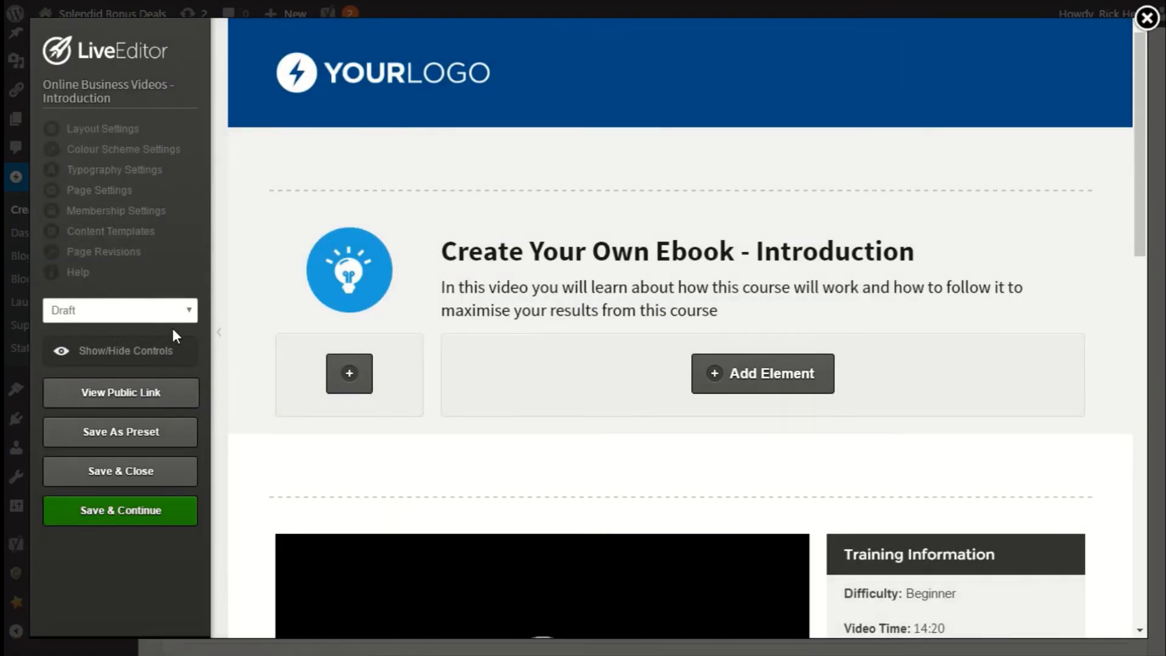
# Set the lesson page's status to Publish.
pyautogui.click(171, 312)
pyautogui.click(82, 345)
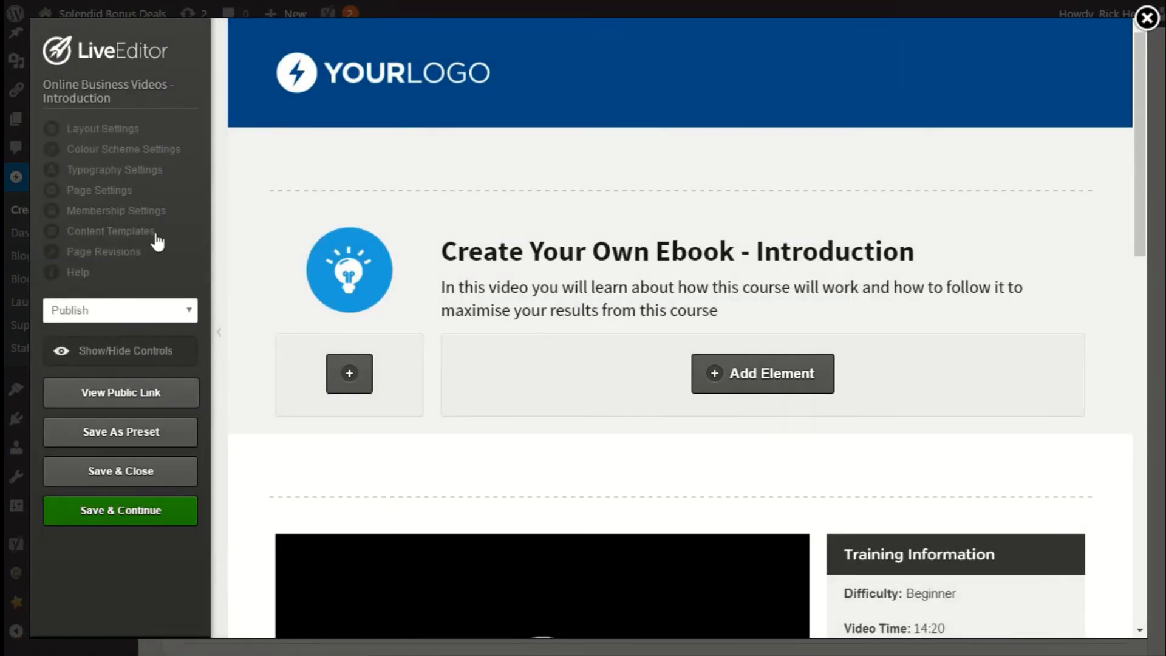
# Add a page thumbnail from the gallery in Layout Settings, update, and save and close the editor.
pyautogui.click(114, 139)
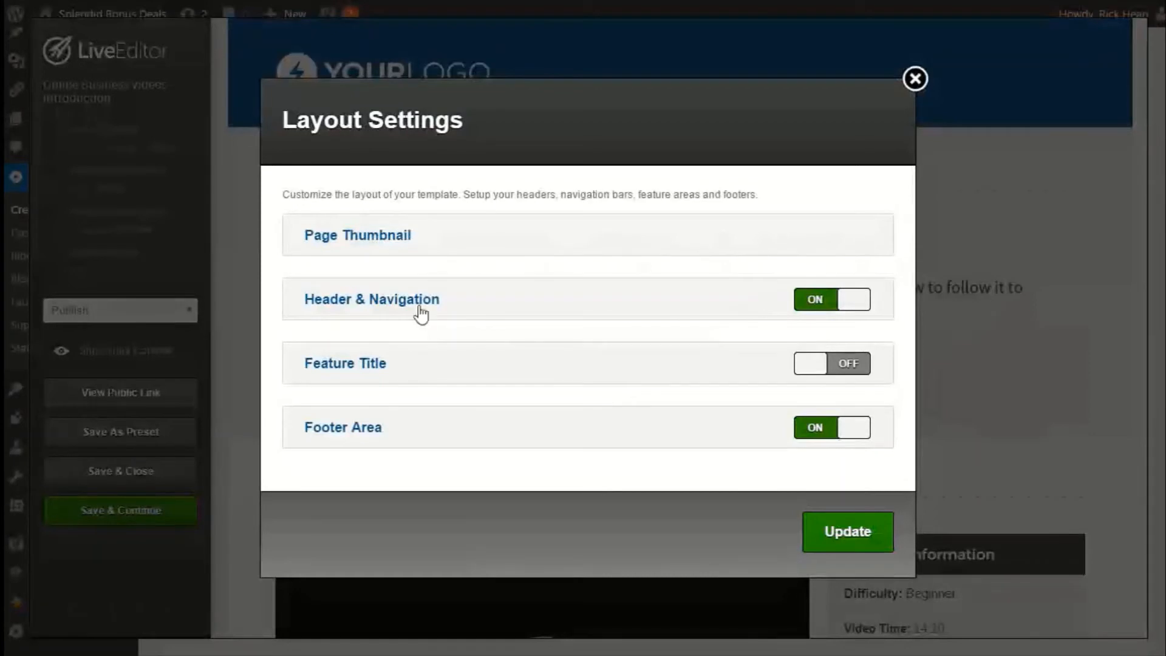
pyautogui.click(356, 238)
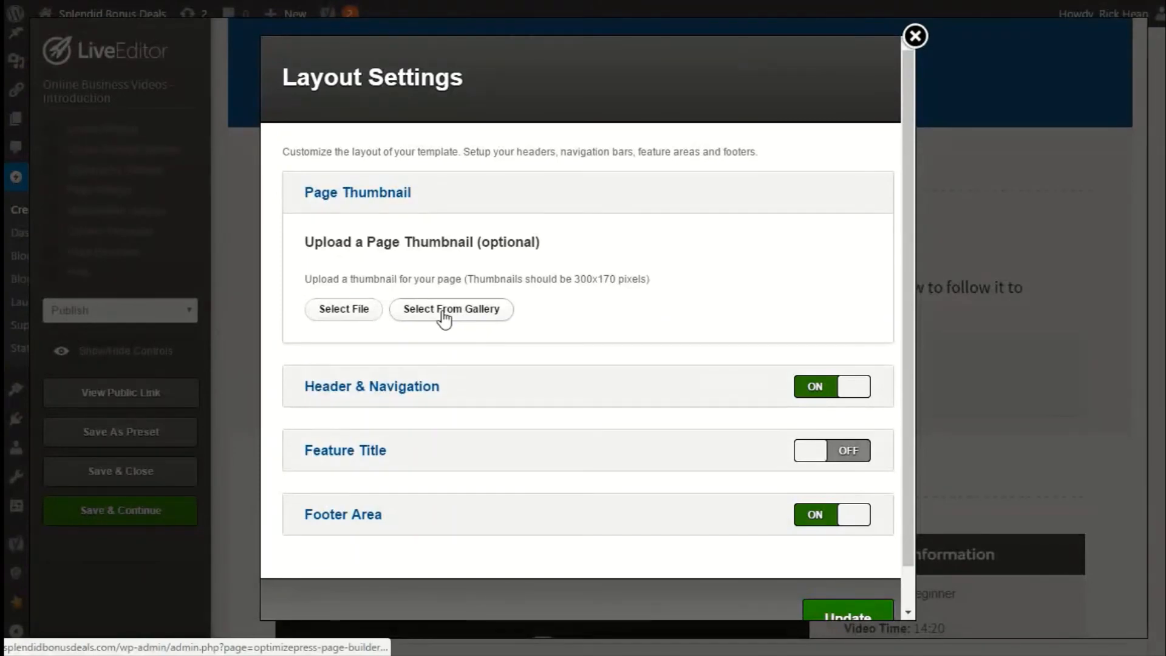
pyautogui.click(443, 315)
pyautogui.click(478, 274)
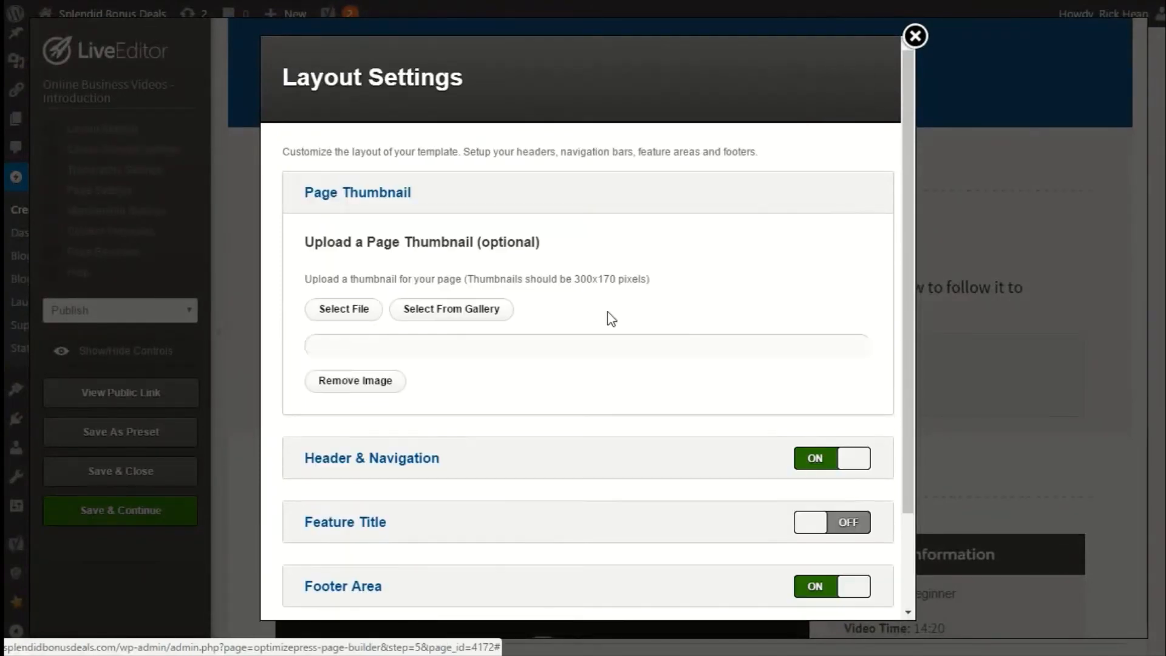
pyautogui.scroll(-4, 654, 377)
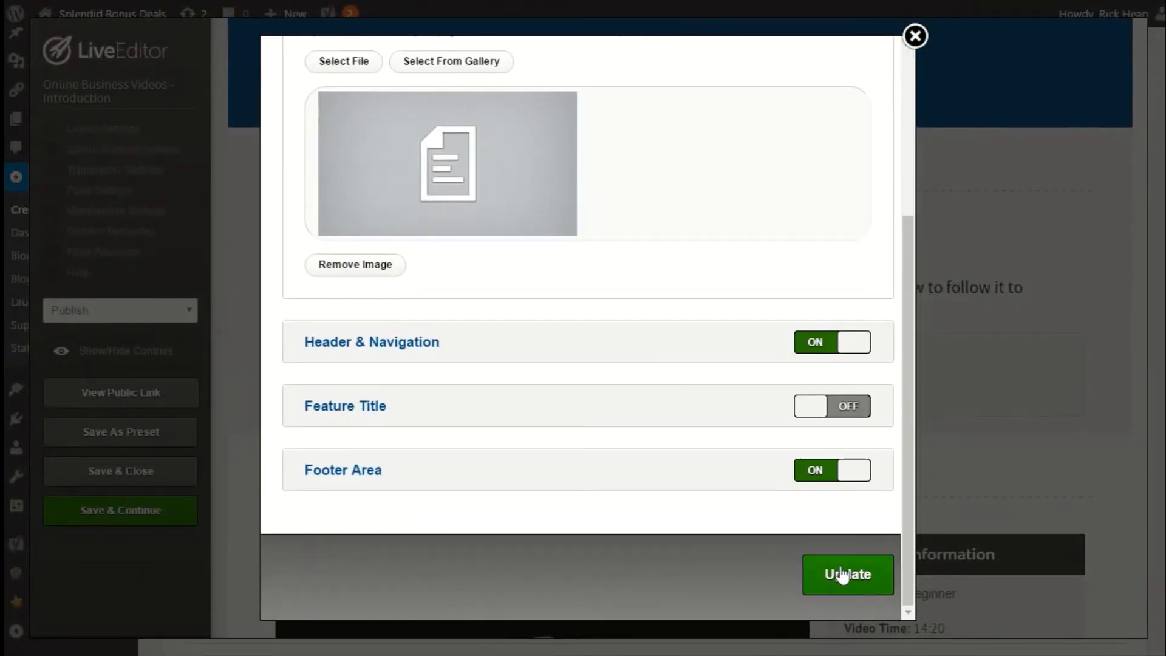
pyautogui.click(841, 574)
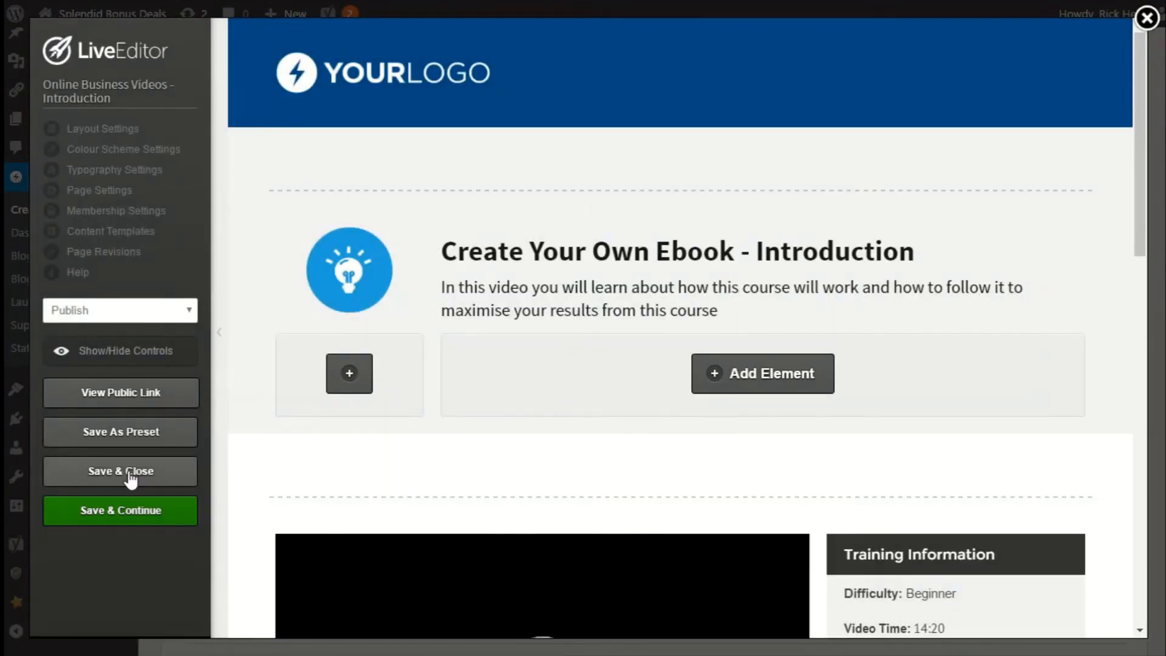
pyautogui.click(131, 477)
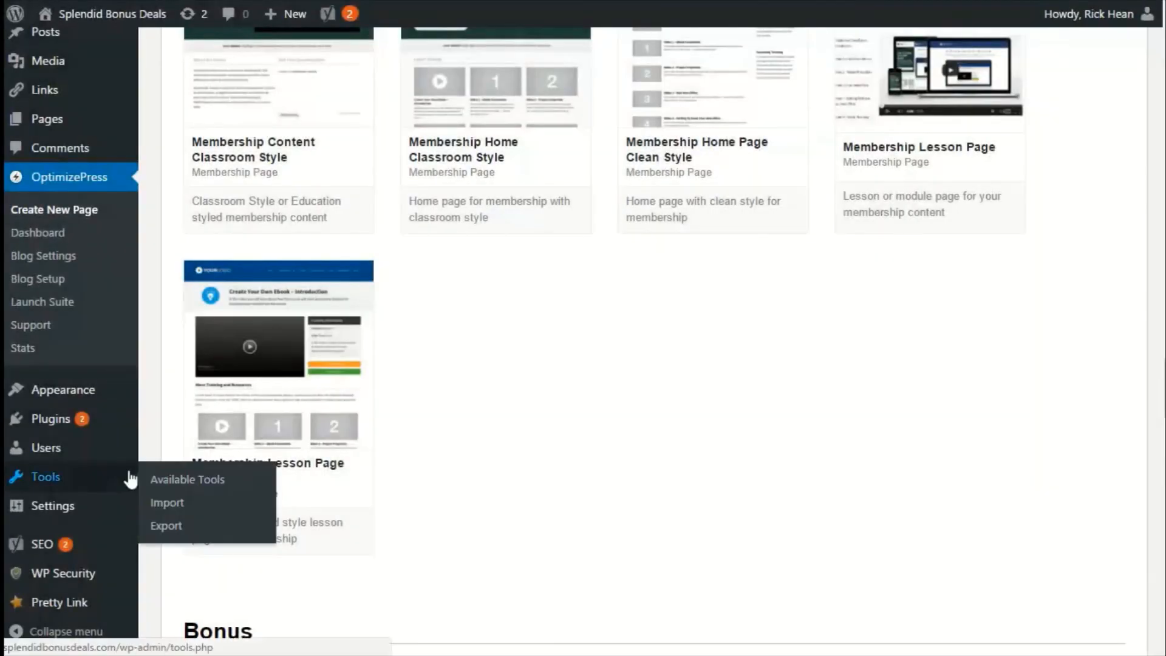
# Clone the Online Business Videos – Introduction page from the list of all pages.
pyautogui.scroll(2, 585, 417)
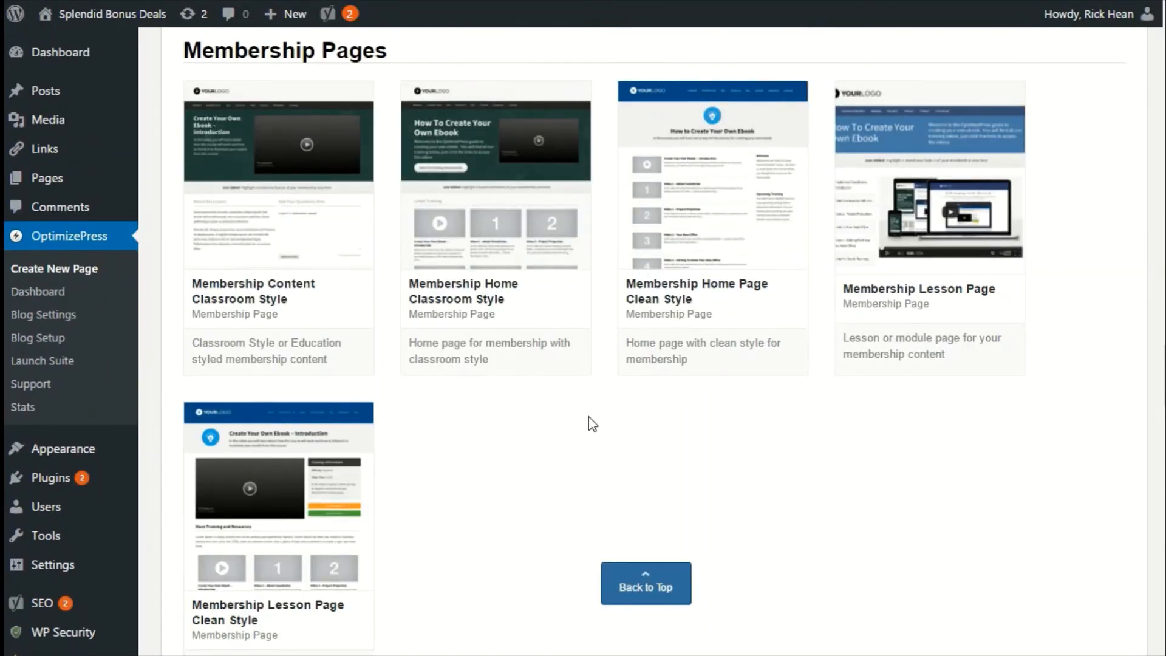
pyautogui.scroll(-2, 559, 422)
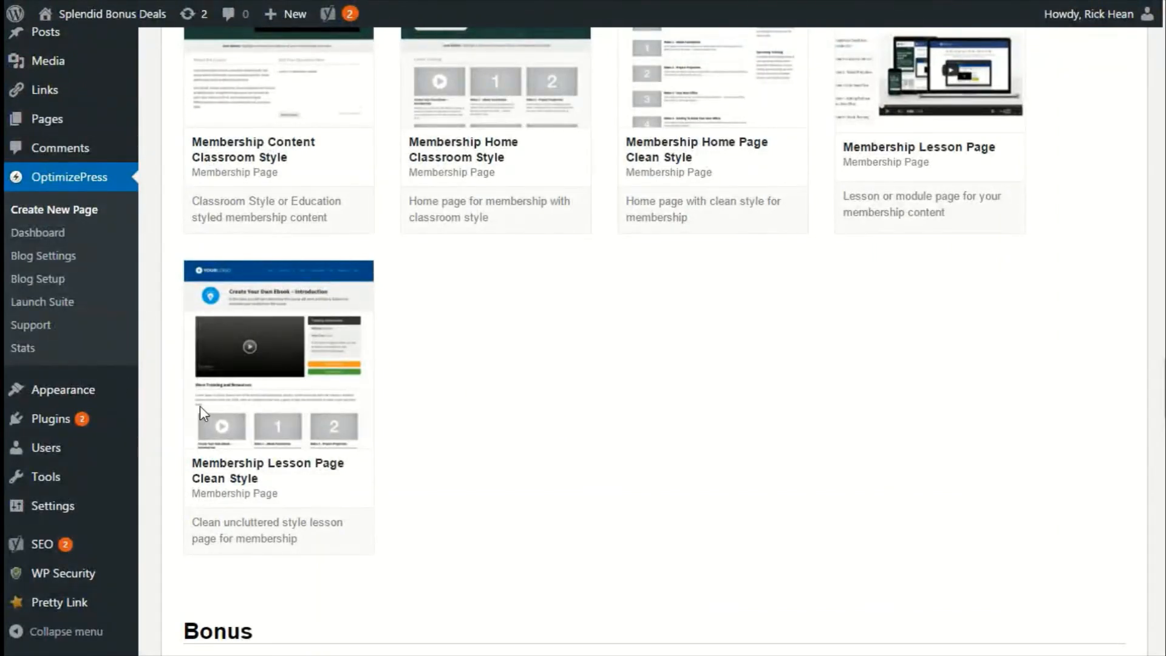
pyautogui.click(44, 122)
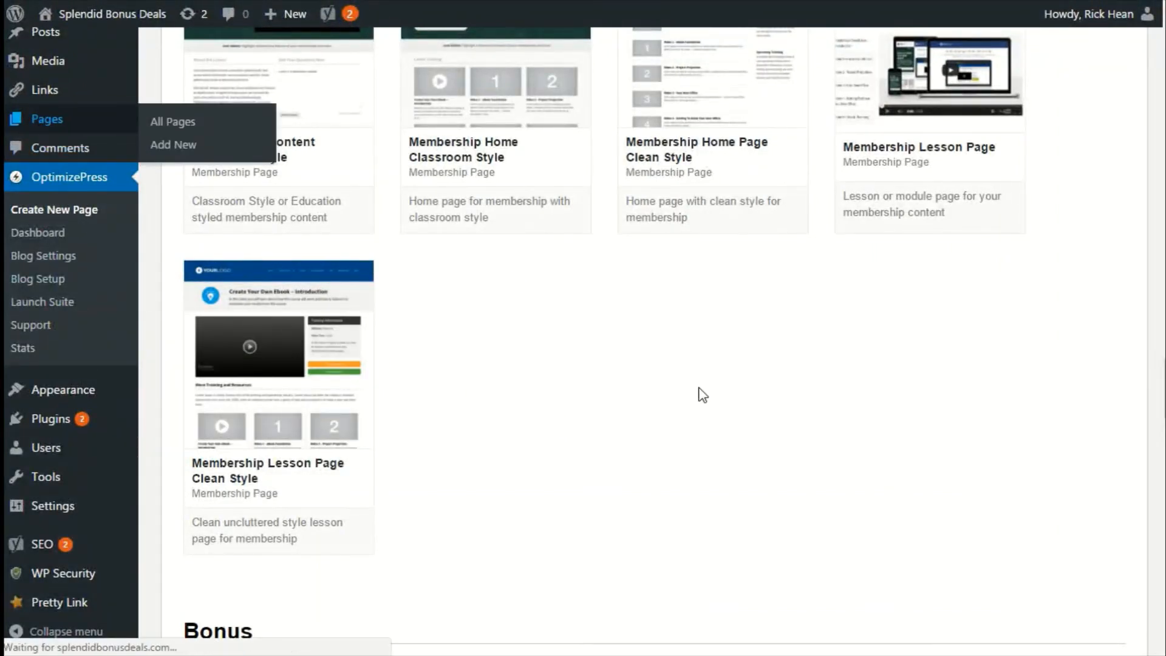
pyautogui.scroll(-2, 364, 477)
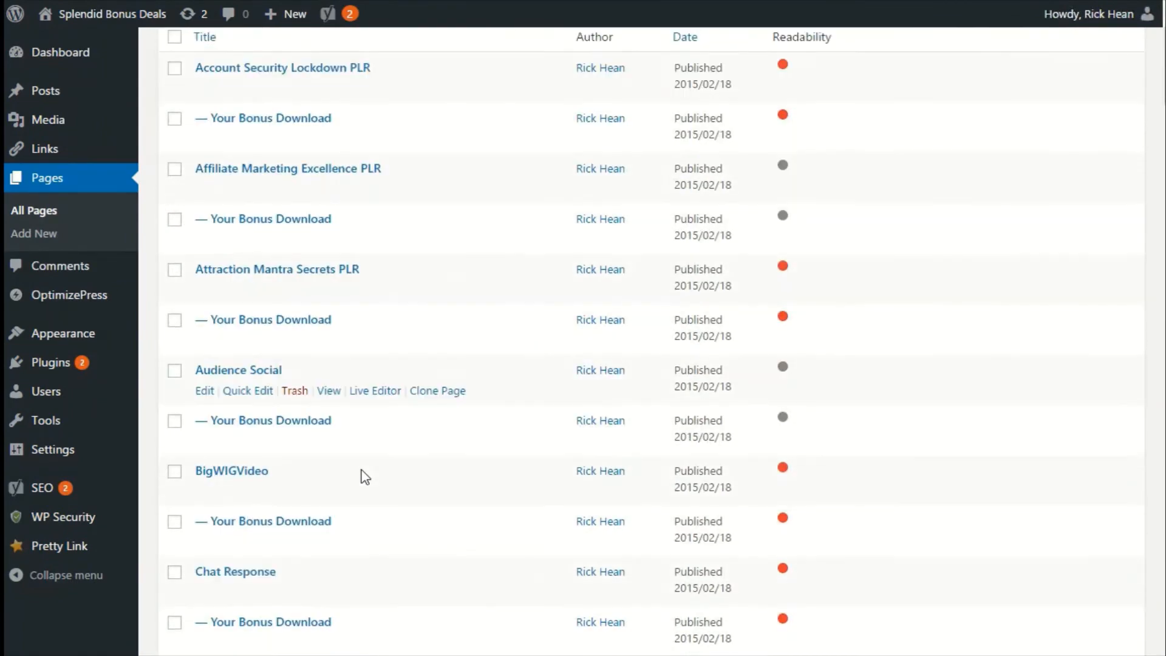
pyautogui.scroll(-20, 364, 476)
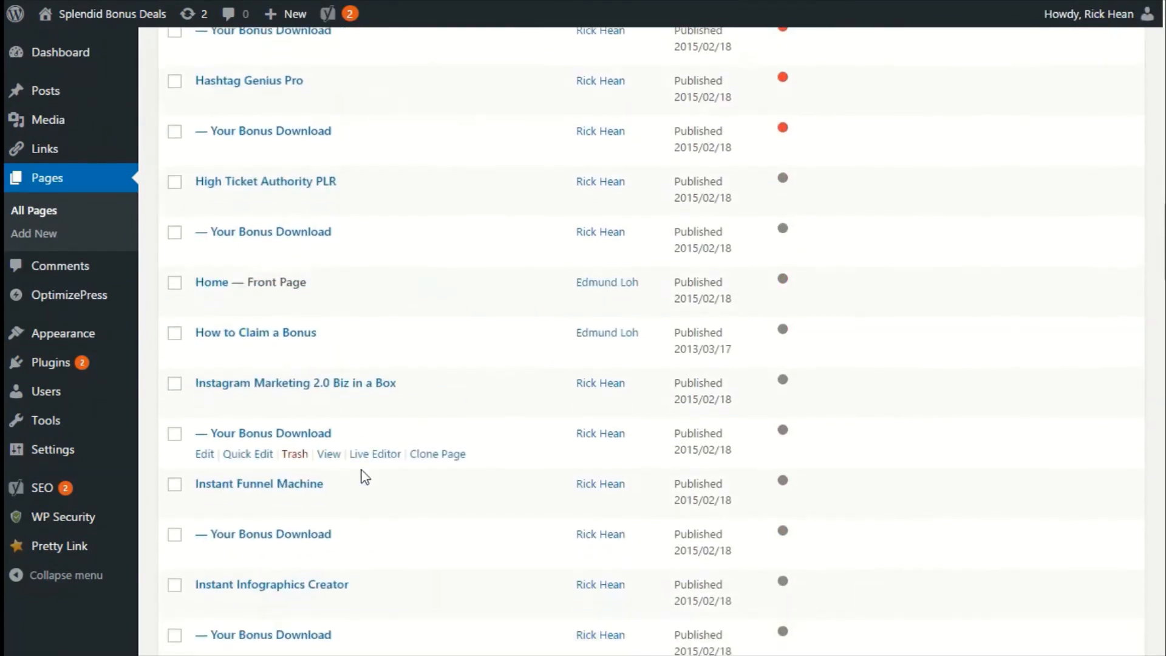
pyautogui.scroll(-20, 362, 471)
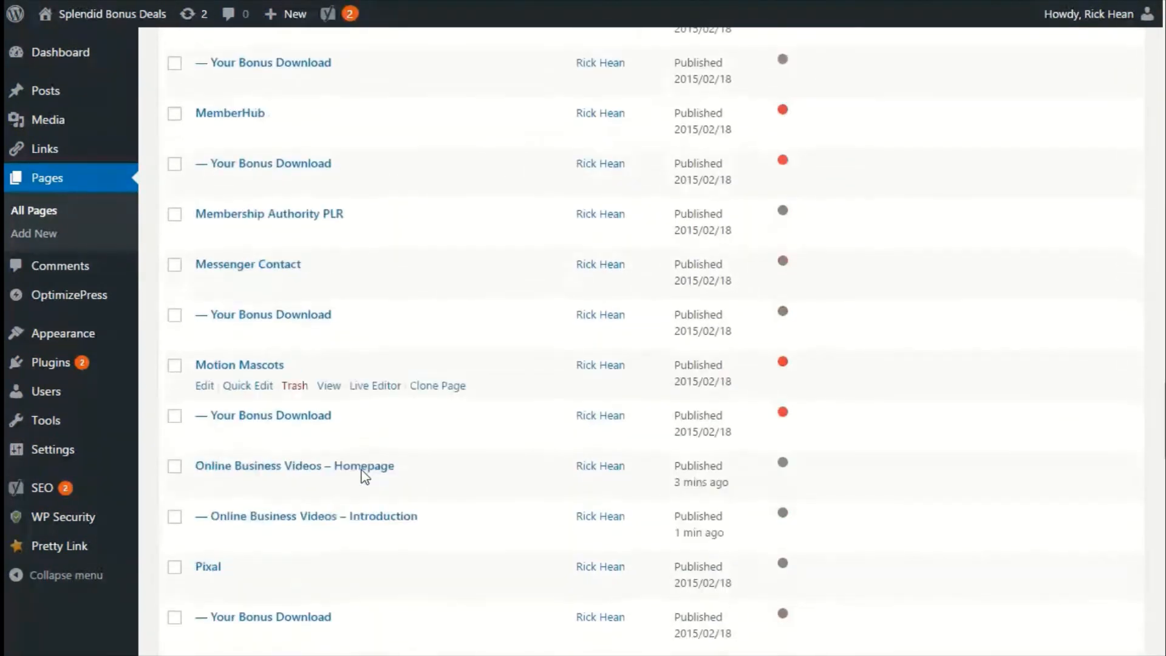
pyautogui.scroll(-5, 362, 476)
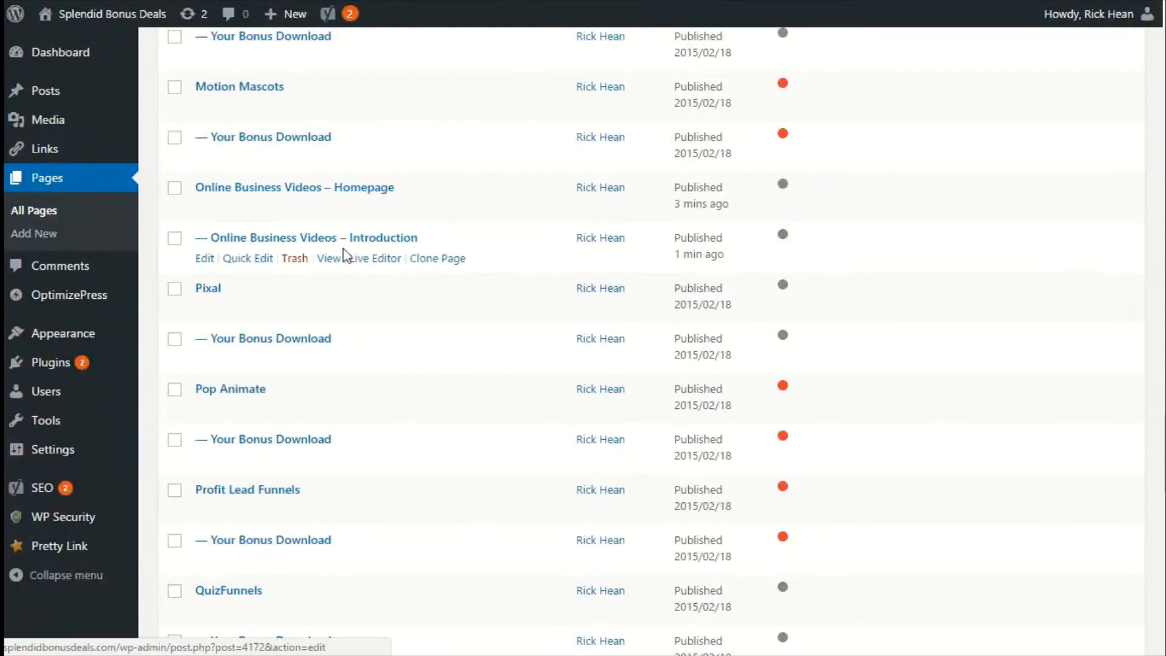
pyautogui.click(441, 259)
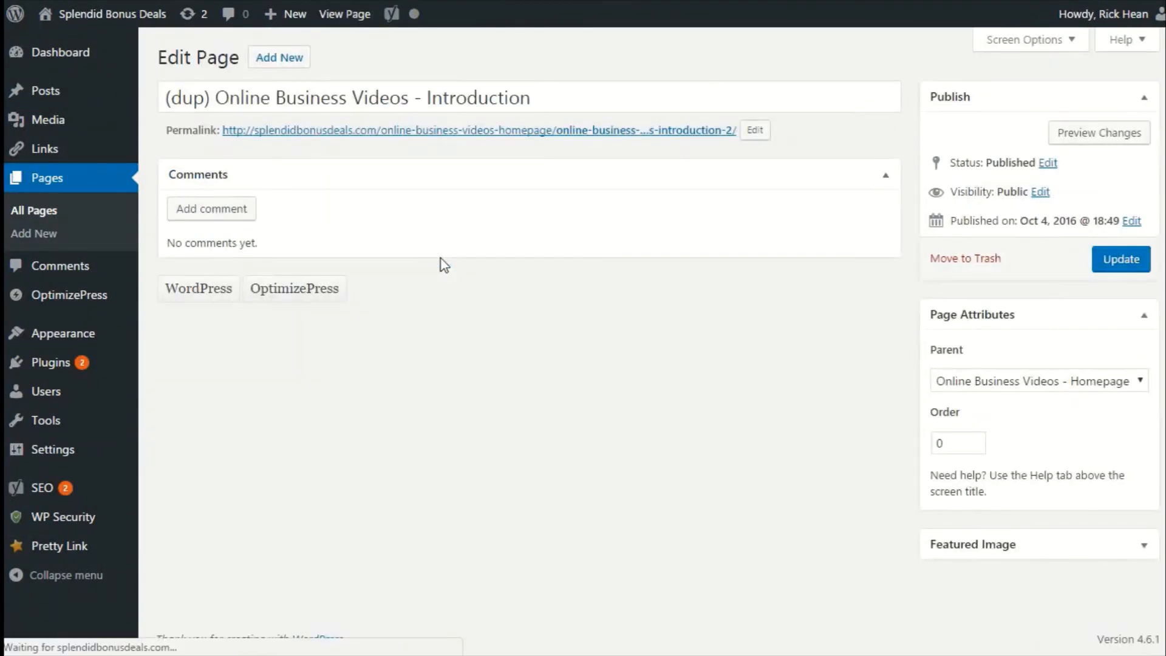
# Retitle the clone (dup) Online Business Videos - Lesson 1 and set its permalink slug to online-business-videos-lesson1.
pyautogui.moveTo(541, 96); pyautogui.dragTo(427, 96)
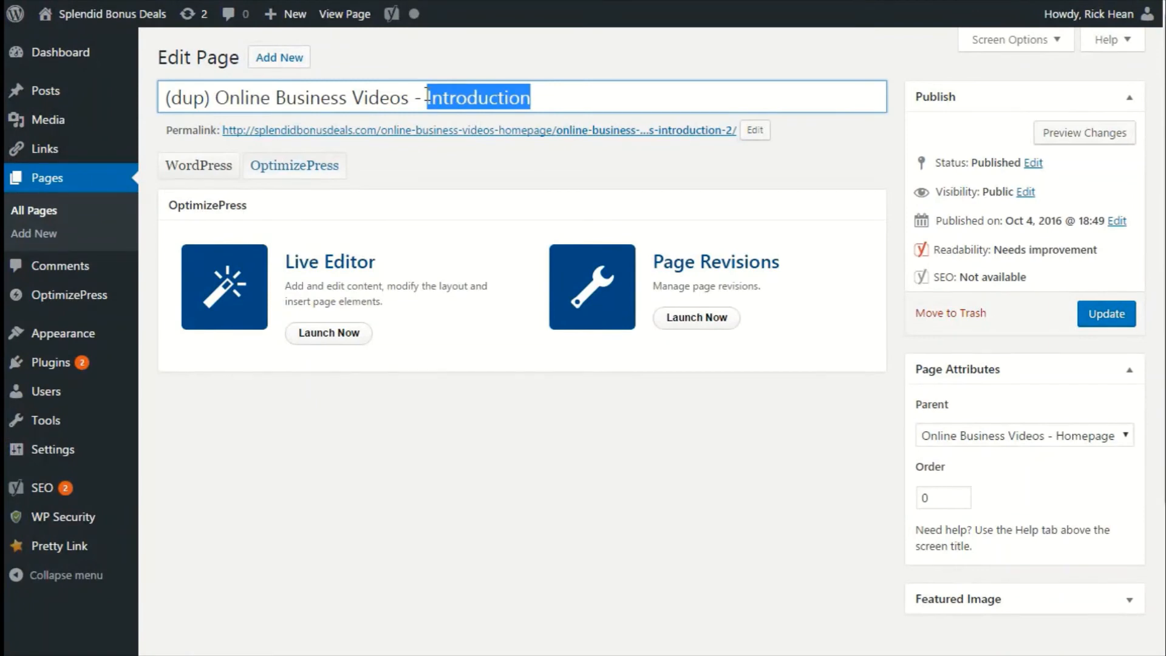
pyautogui.write('Lesson 1')
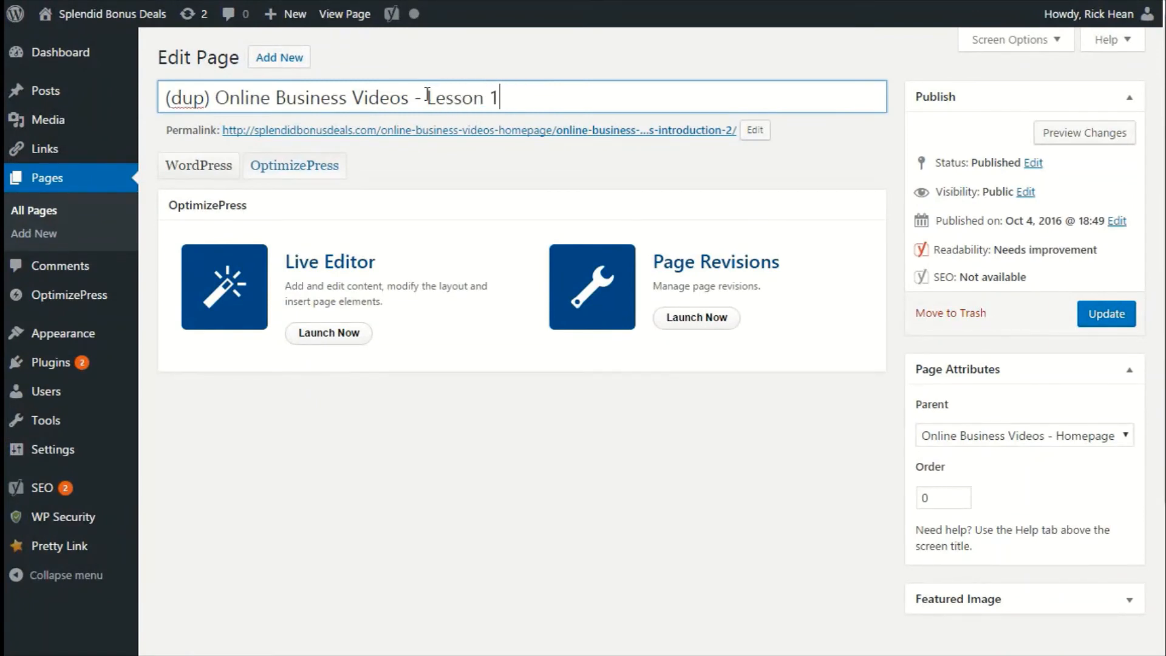
pyautogui.click(754, 130)
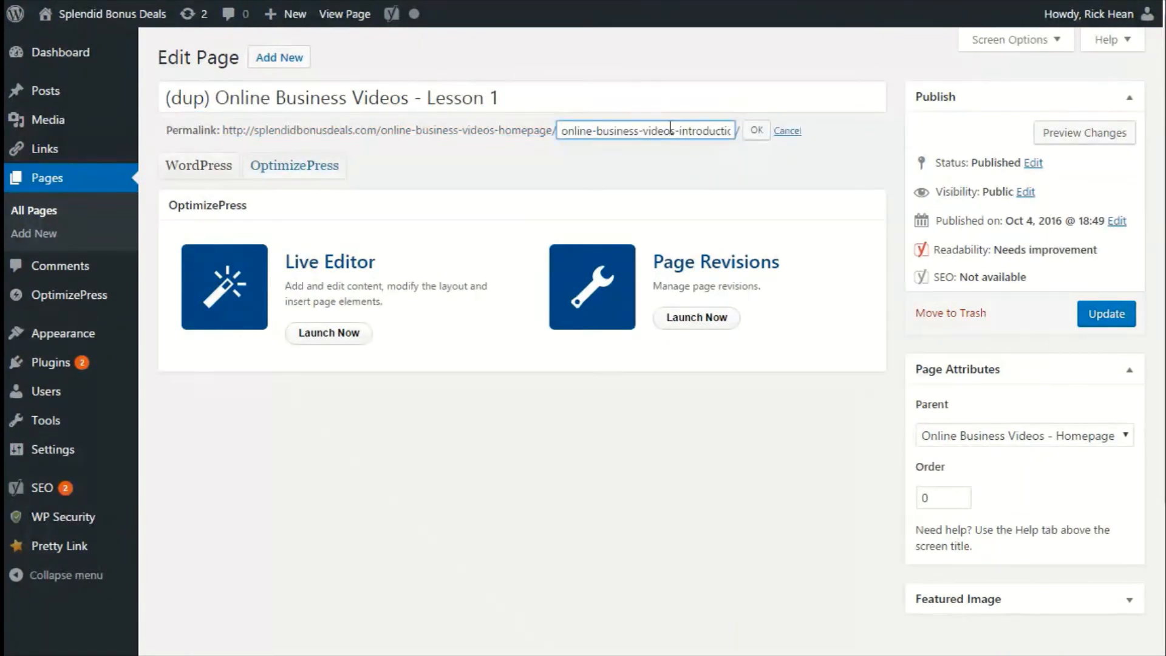
pyautogui.moveTo(685, 130); pyautogui.dragTo(766, 133)
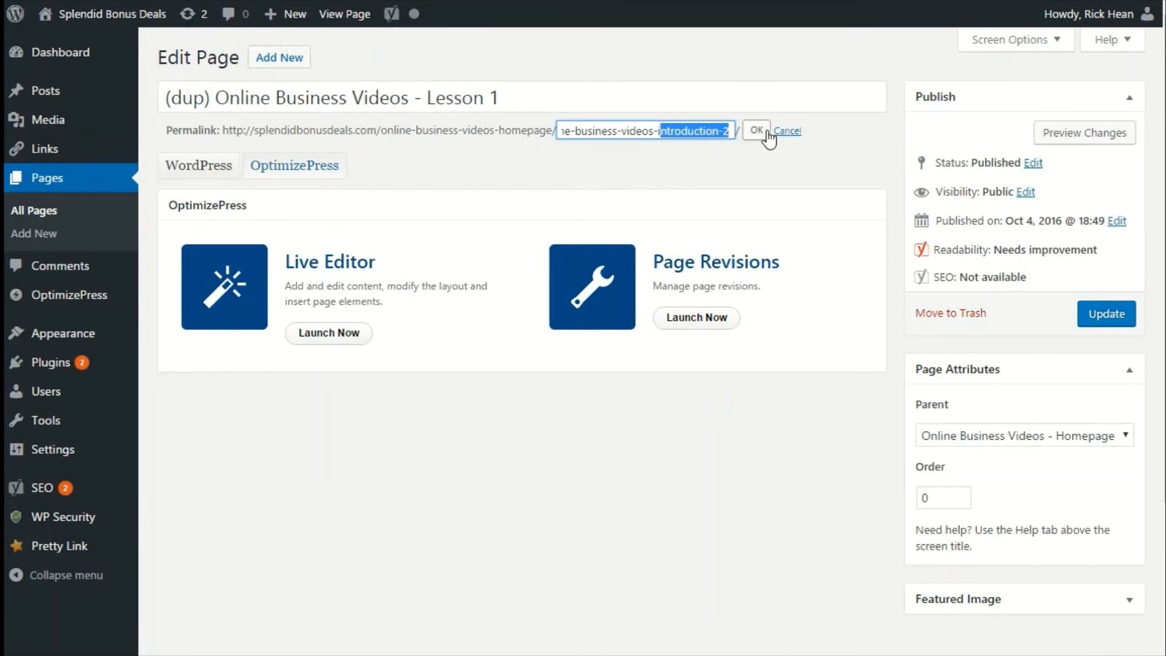
pyautogui.press('BackSpace')
pyautogui.write('lesson')
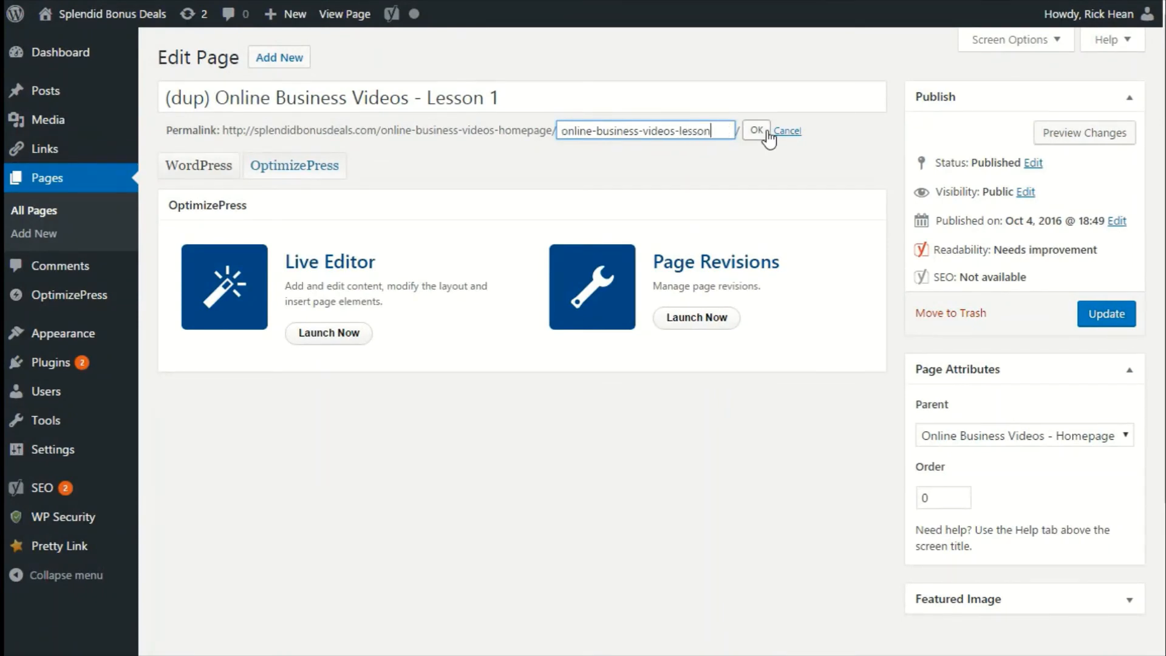
pyautogui.write('1')
pyautogui.click(767, 133)
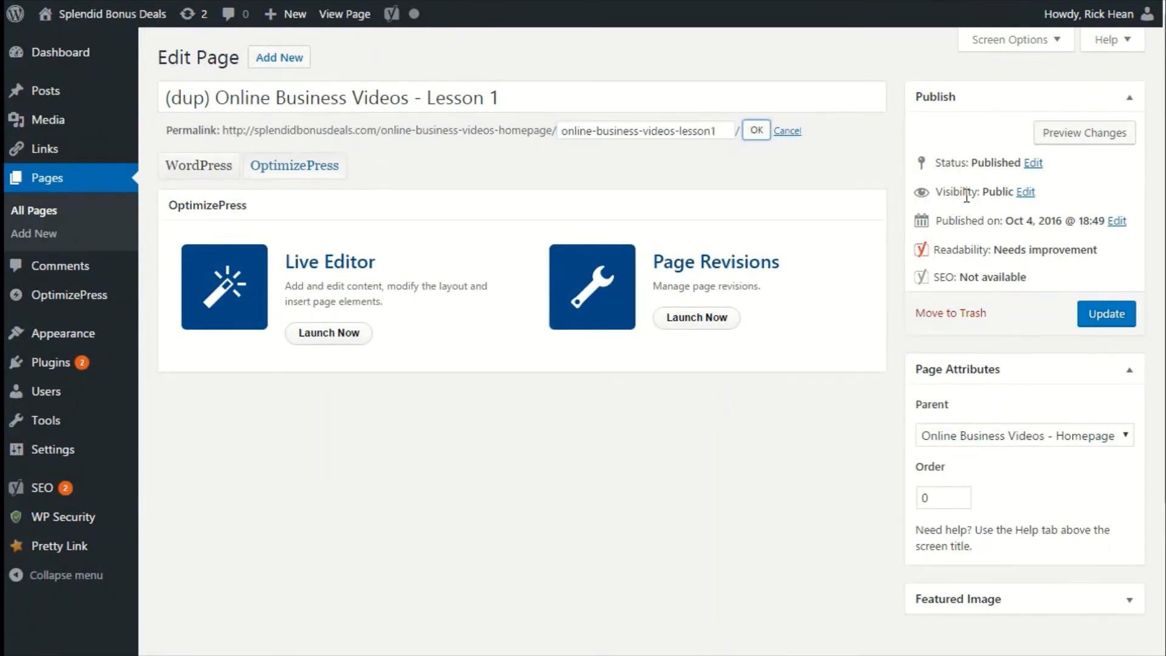
# Update the lesson page and remove the (dup) prefix from its title.
pyautogui.click(1104, 312)
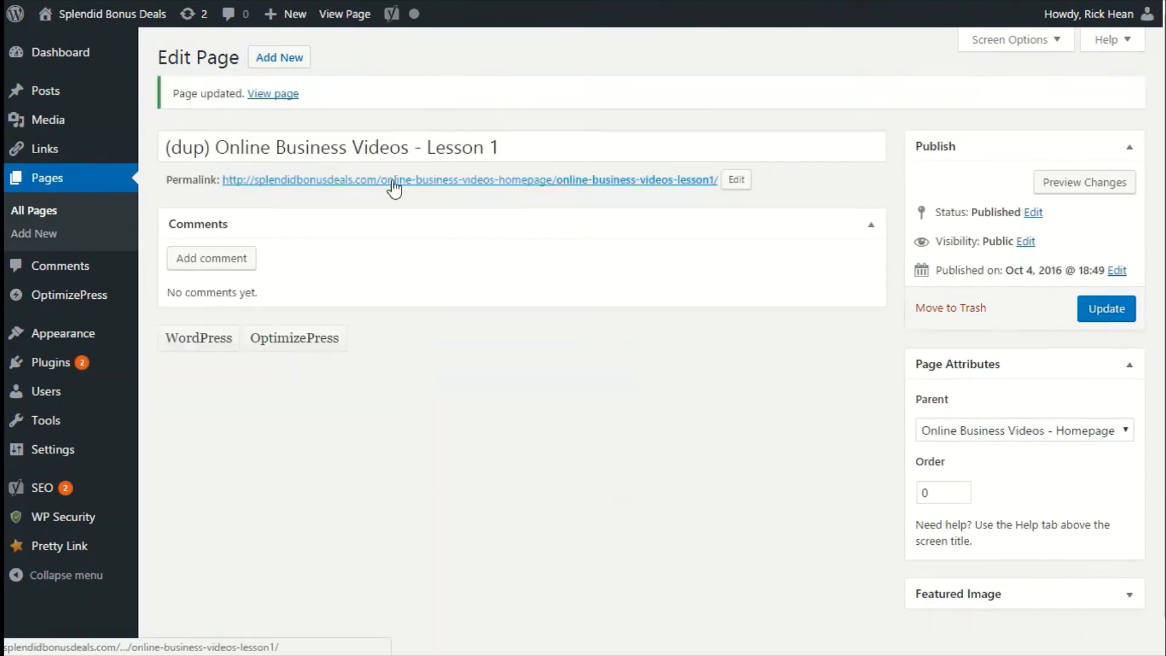
pyautogui.moveTo(219, 146); pyautogui.dragTo(89, 158)
pyautogui.moveTo(90, 158)
pyautogui.press('BackSpace')
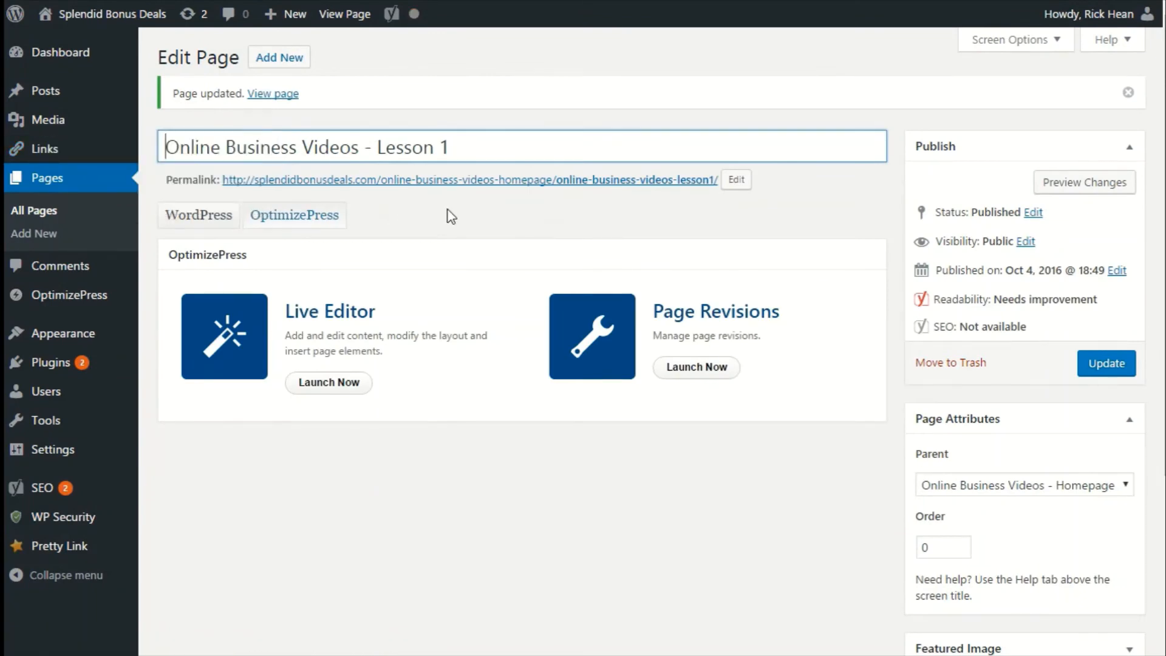
# Open the lesson page in the Live Editor and update its Membership Page Settings.
pyautogui.click(327, 383)
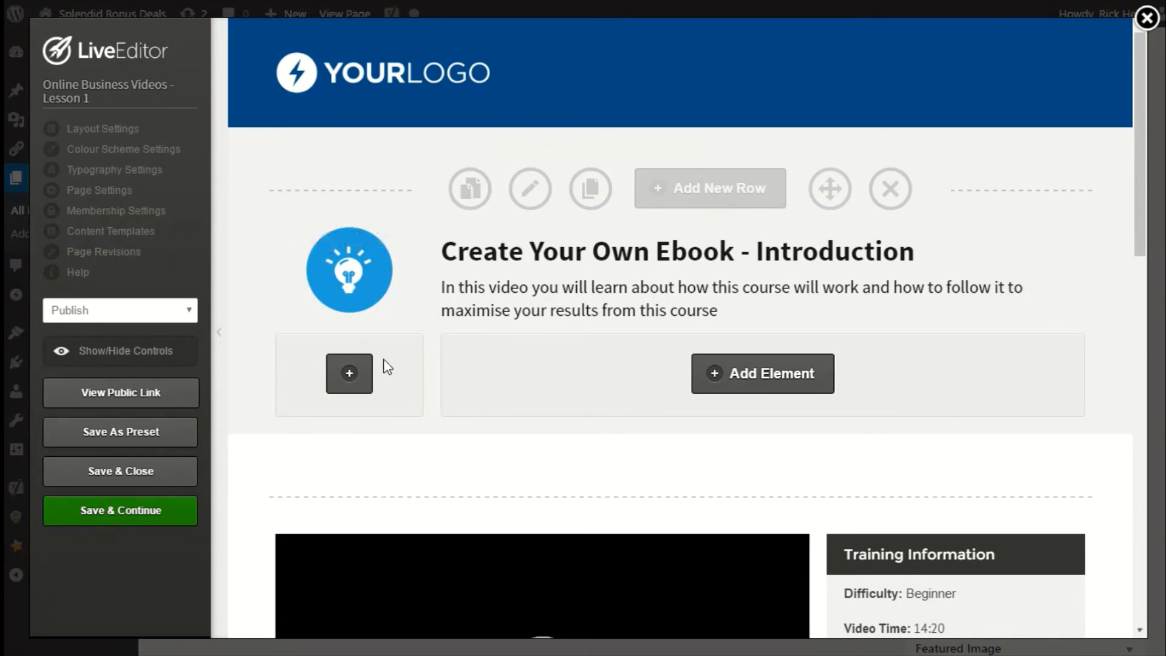
pyautogui.scroll(-5, 611, 466)
pyautogui.scroll(-4, 616, 407)
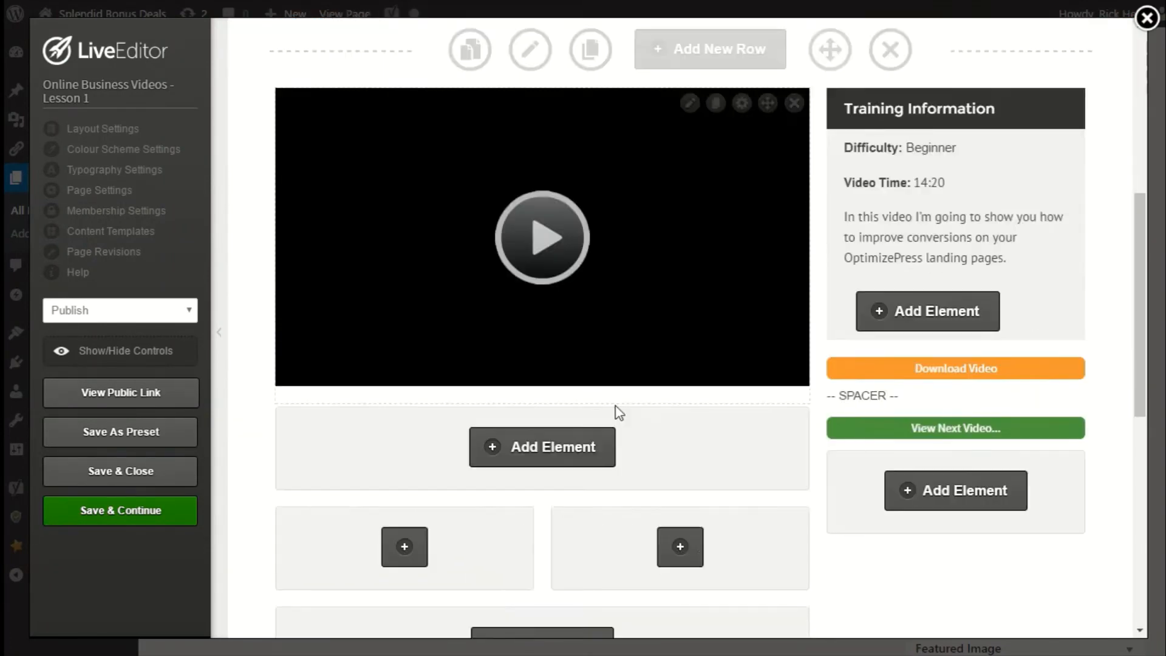
pyautogui.scroll(9, 614, 409)
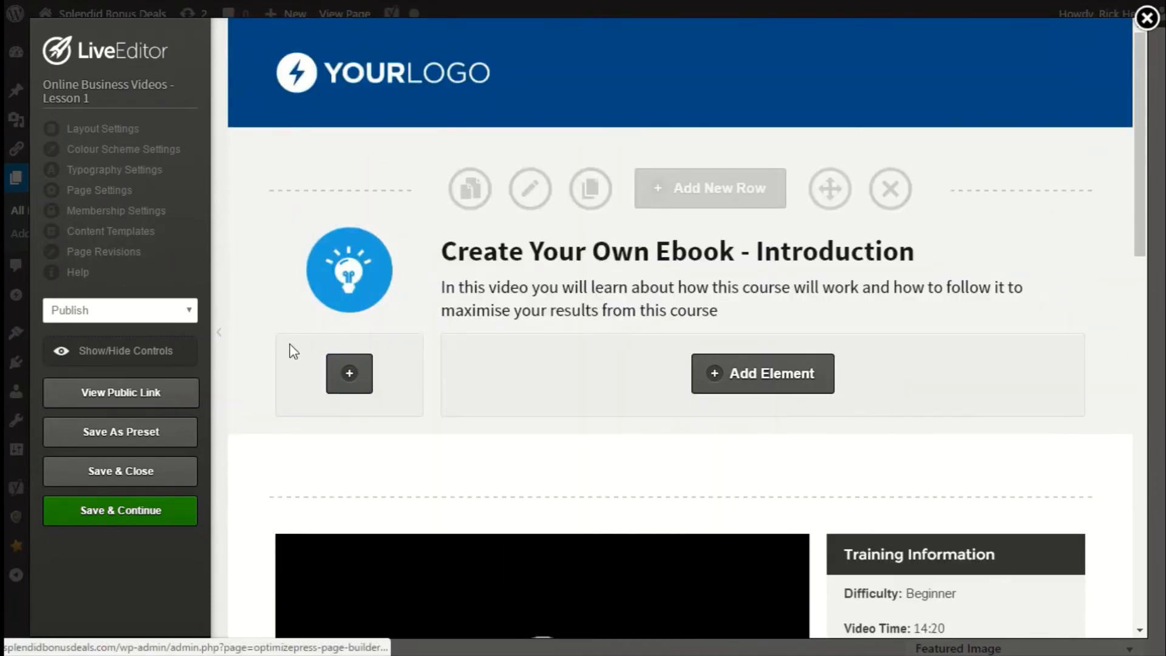
pyautogui.click(119, 213)
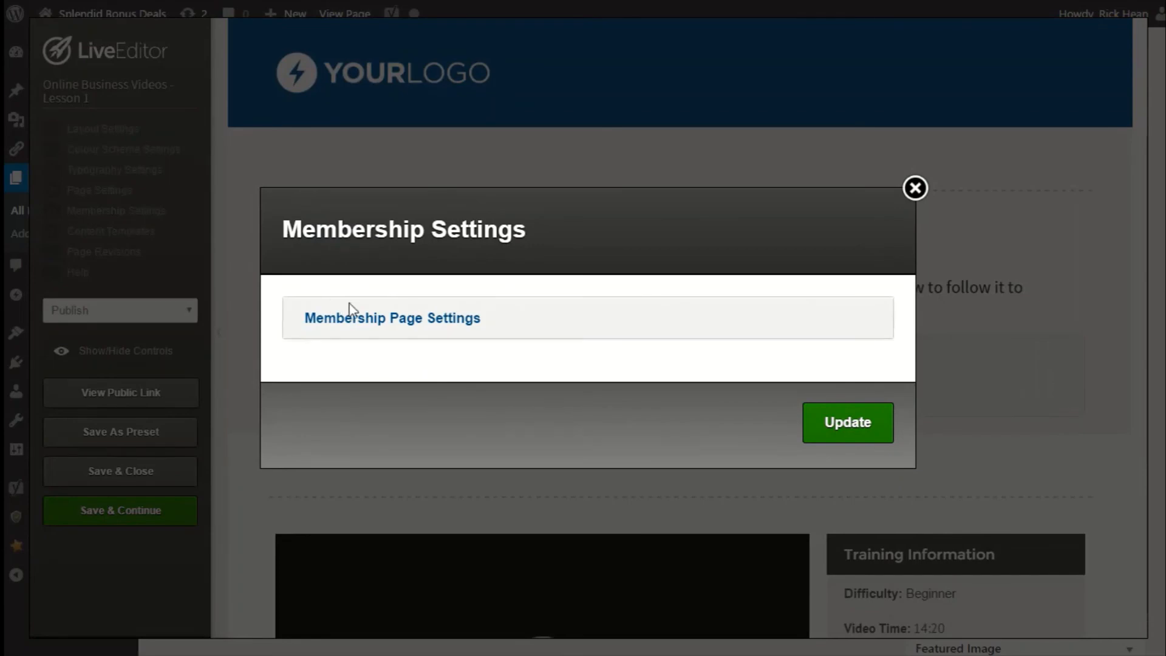
pyautogui.click(368, 323)
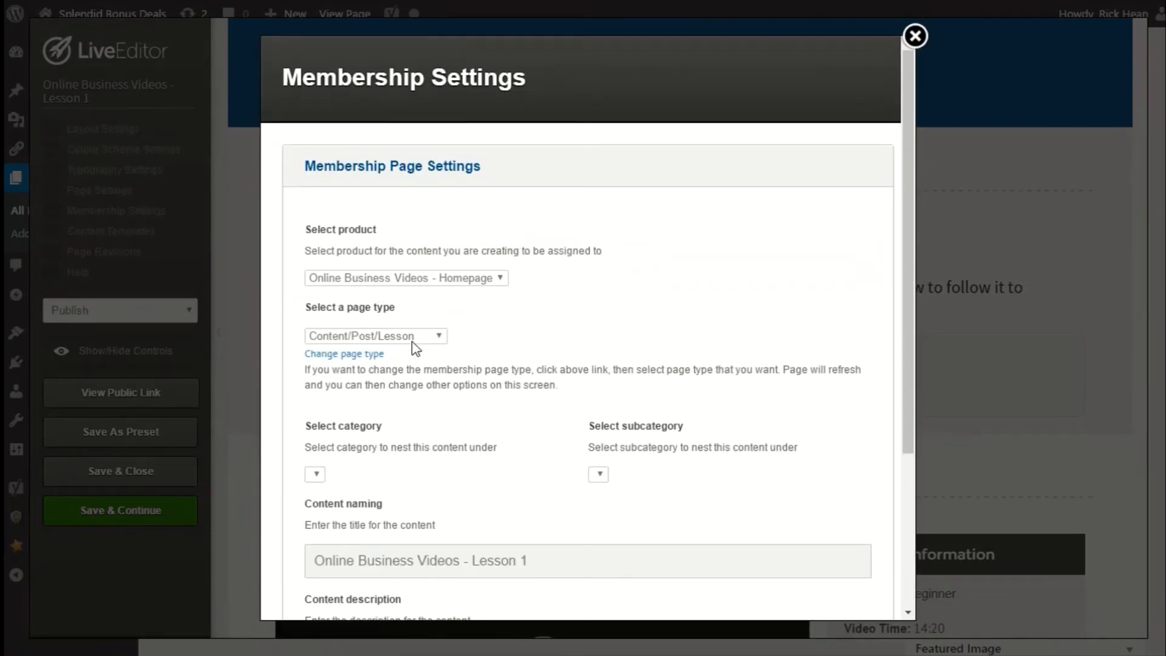
pyautogui.scroll(-4, 549, 526)
pyautogui.click(837, 578)
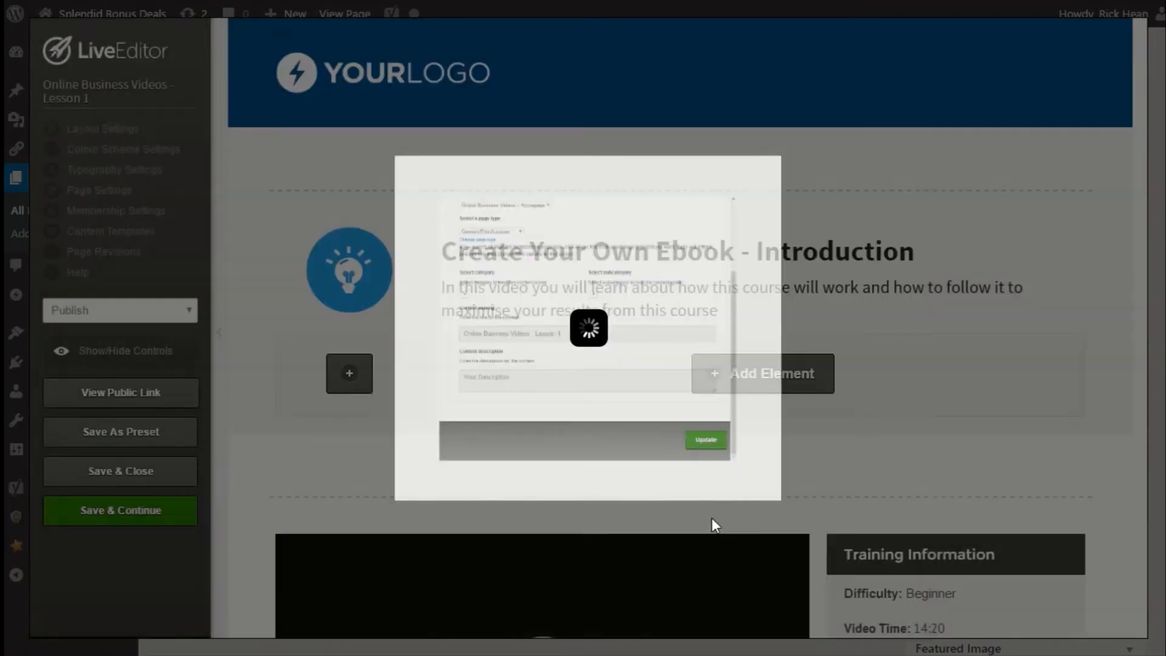
pyautogui.click(726, 83)
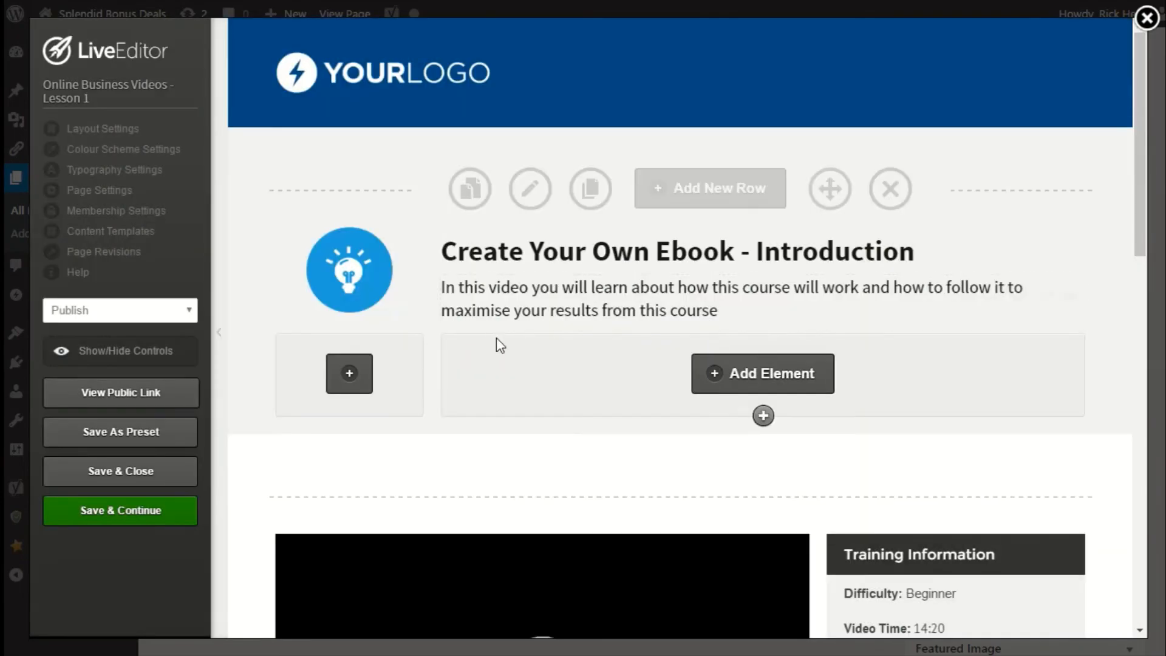
# Set the page thumbnail to the "1" image from the gallery in Layout Settings, update, and save and close the editor.
pyautogui.scroll(-9, 582, 366)
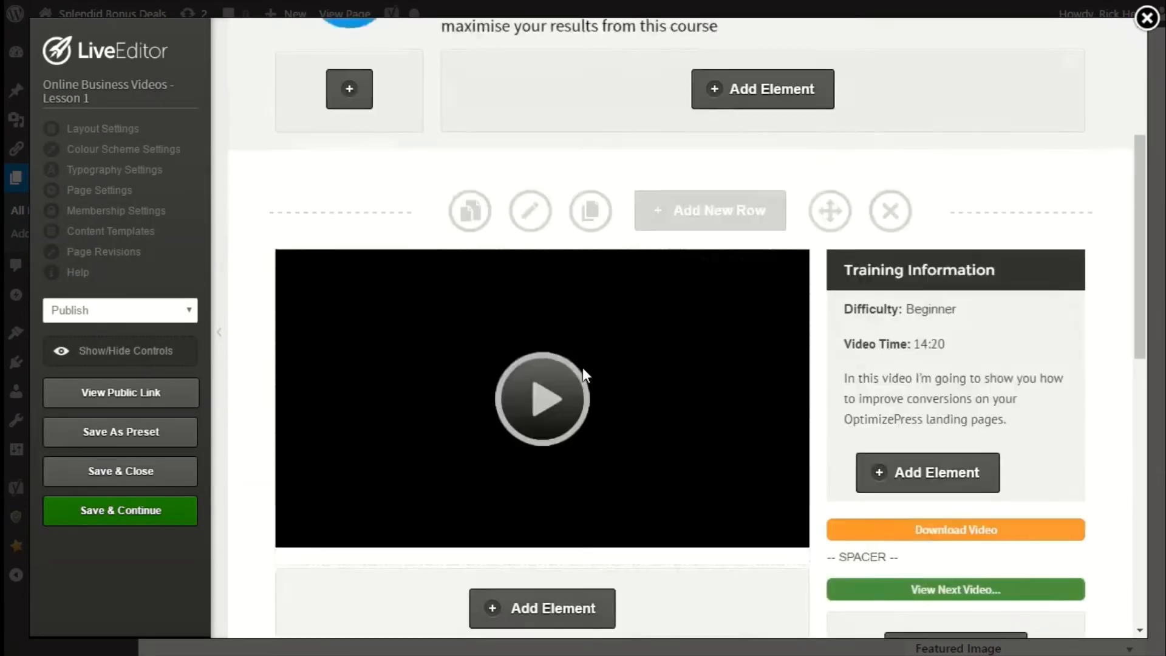
pyautogui.scroll(9, 582, 367)
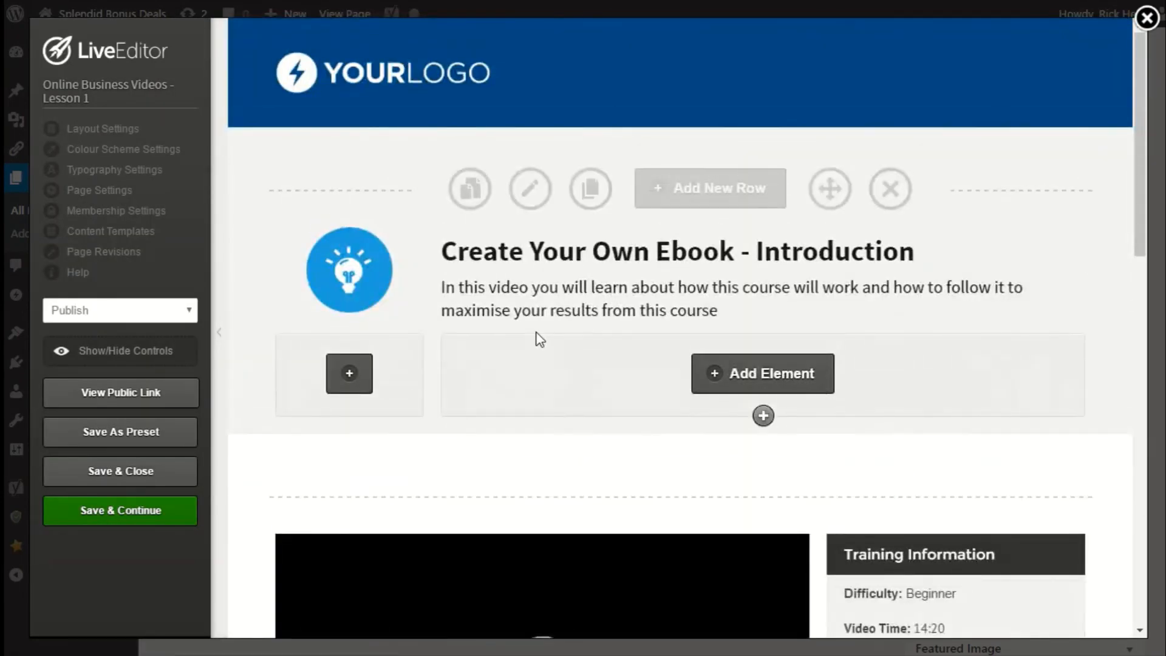
pyautogui.click(95, 131)
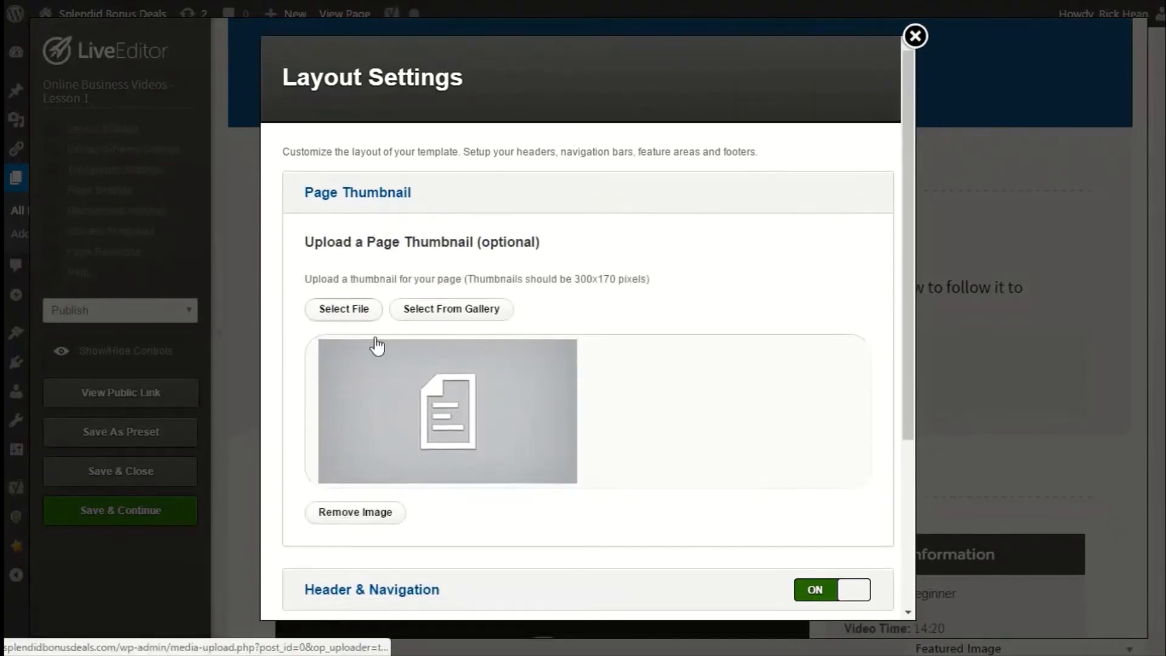
pyautogui.click(418, 312)
pyautogui.scroll(-2, 700, 370)
pyautogui.scroll(-10, 700, 372)
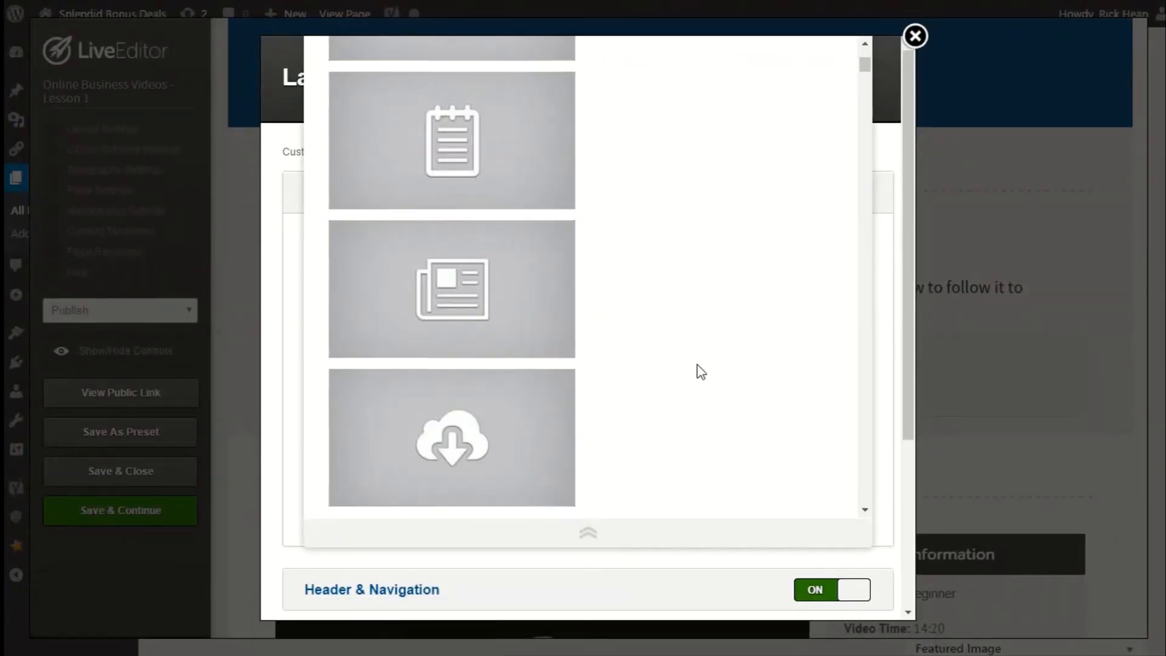
pyautogui.scroll(4, 665, 258)
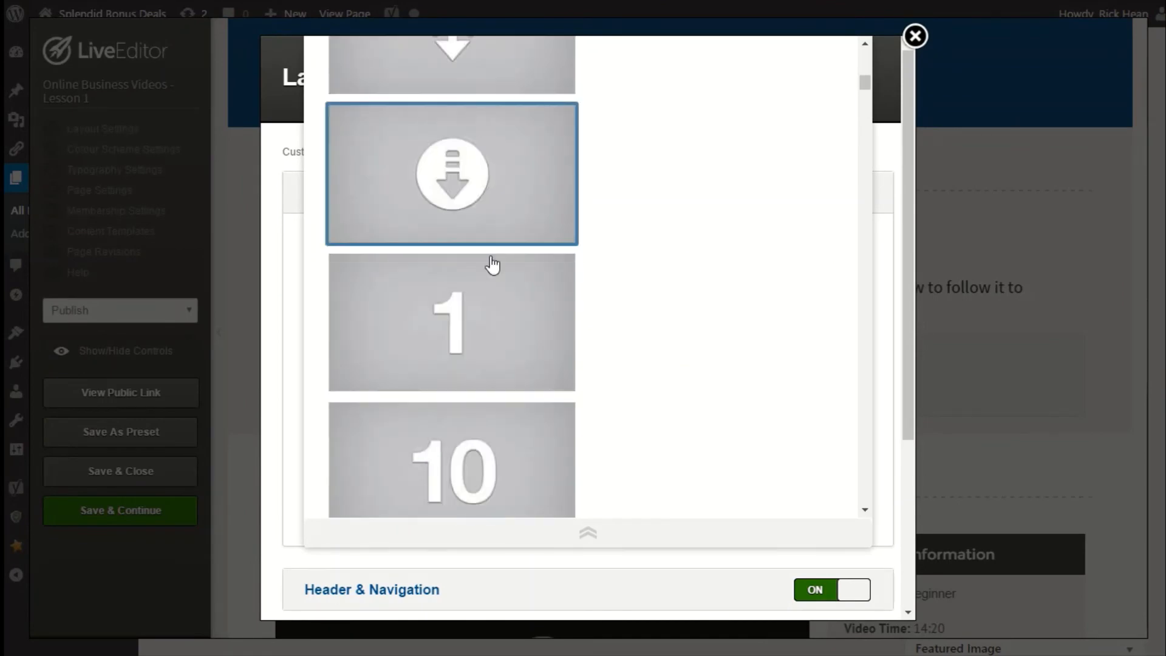
pyautogui.click(471, 341)
pyautogui.scroll(-3, 686, 419)
pyautogui.scroll(-2, 674, 419)
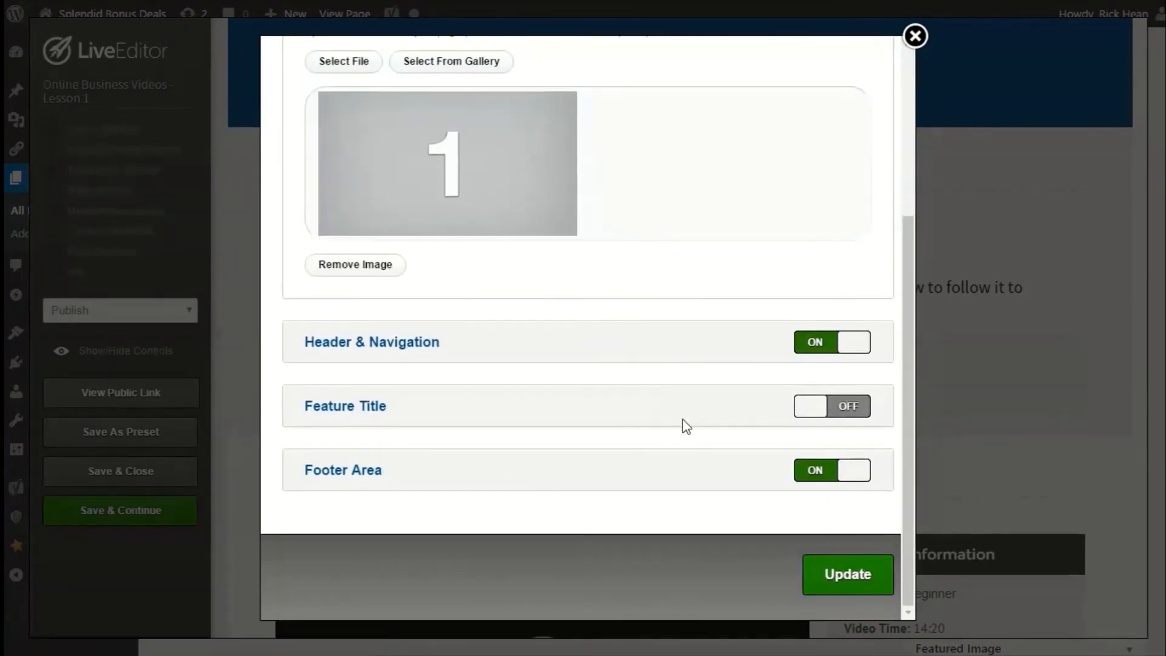
pyautogui.click(827, 591)
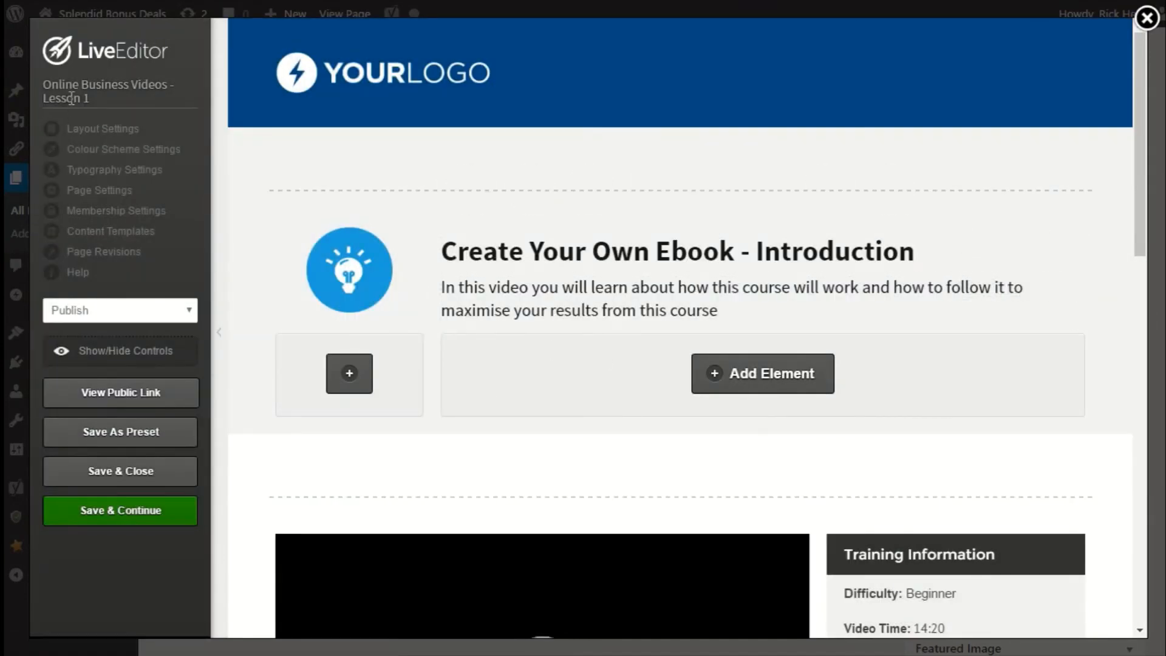
pyautogui.click(150, 484)
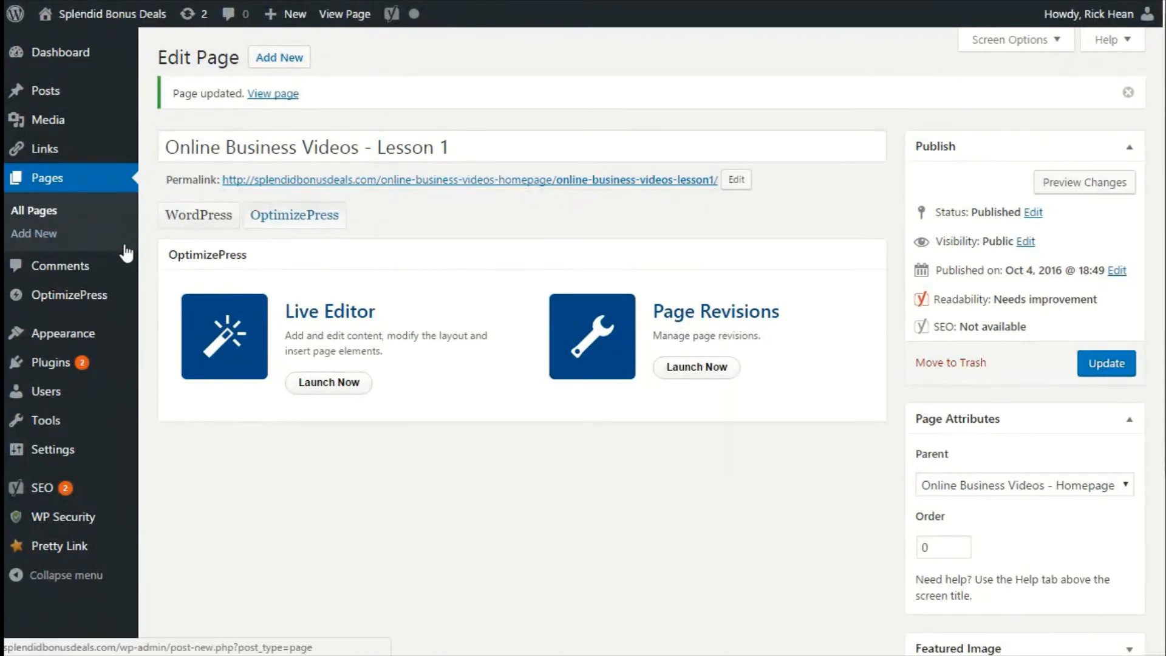
# Open the Online Business Videos – Homepage page in the Live Editor from the list of all pages.
pyautogui.click(61, 182)
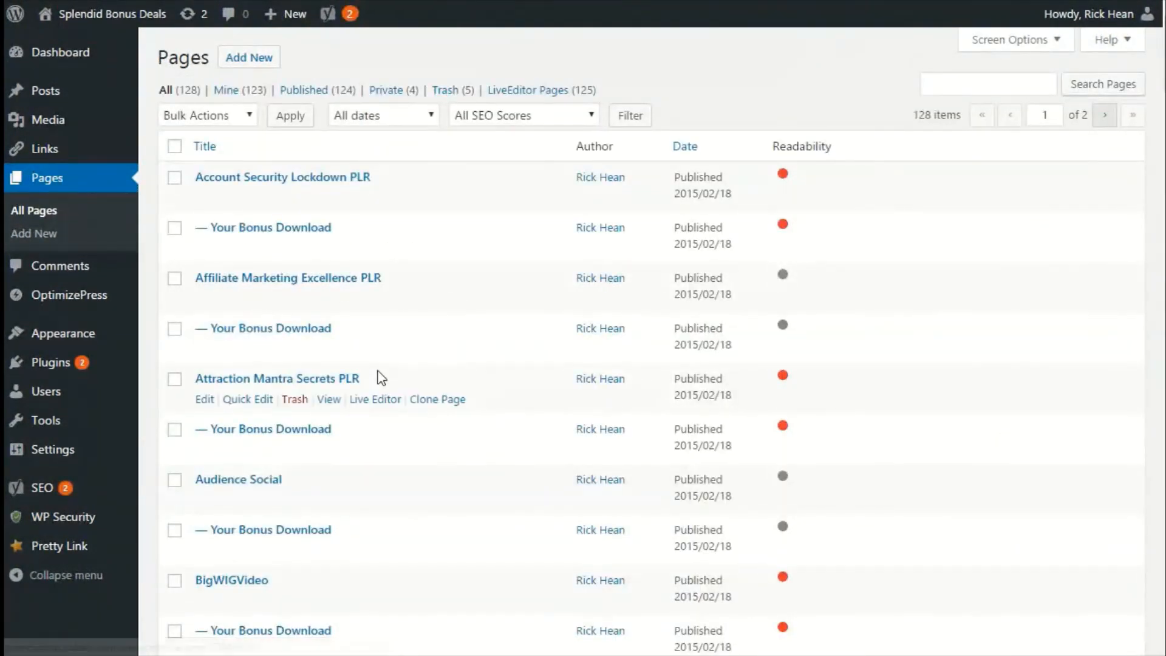
pyautogui.scroll(-7, 381, 378)
pyautogui.scroll(-18, 381, 378)
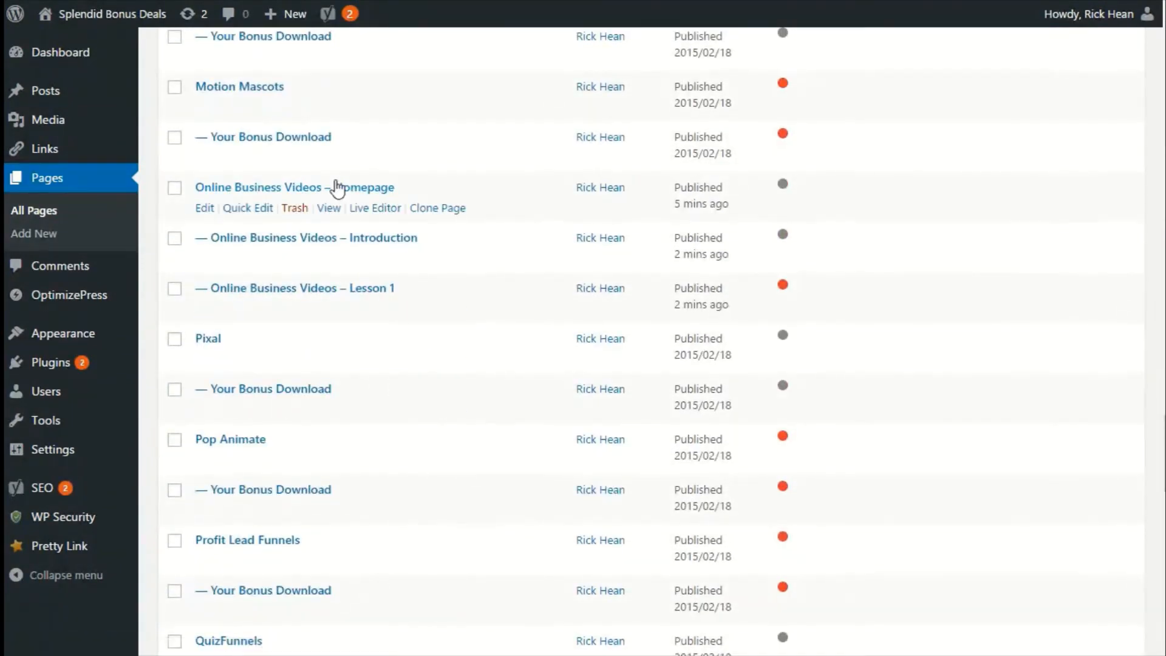
pyautogui.click(383, 208)
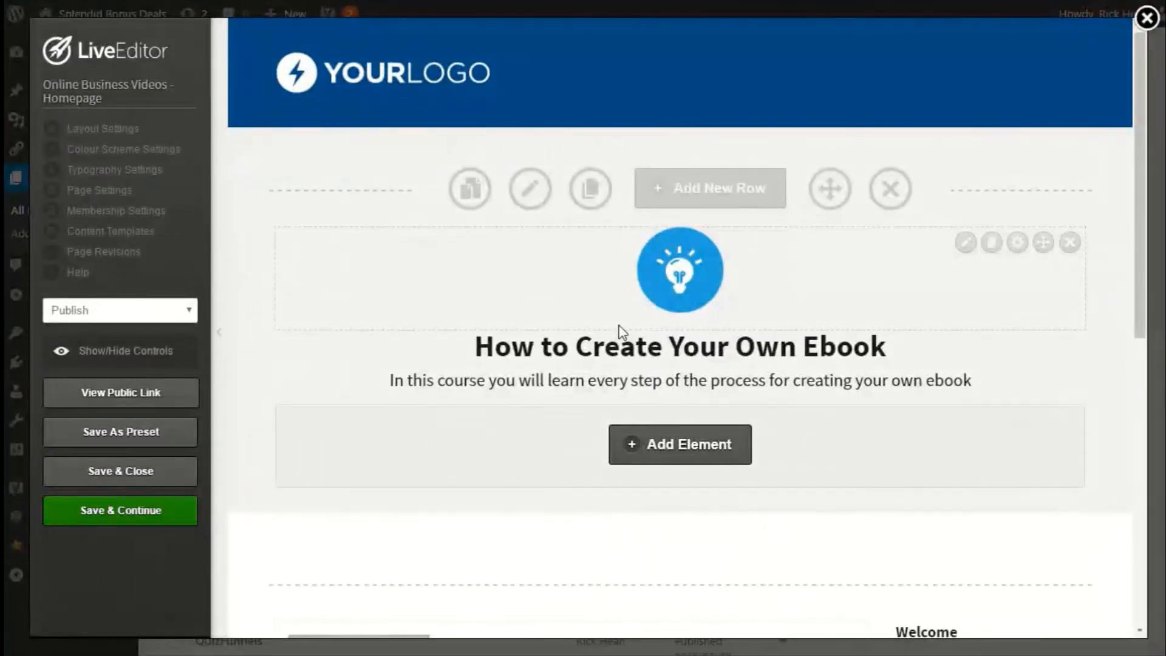
# Add a Membership Navigation Sidebar element to the sidebar column, choosing the dark Navigation style.
pyautogui.scroll(-5, 626, 333)
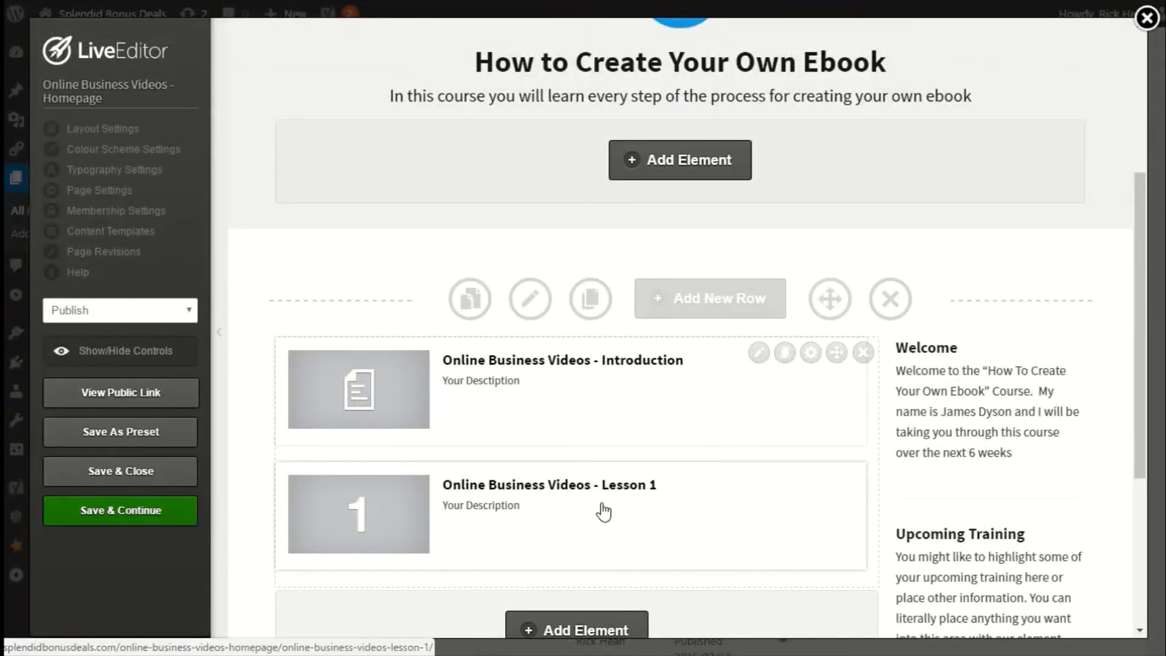
pyautogui.scroll(3, 601, 510)
pyautogui.scroll(-3, 748, 346)
pyautogui.scroll(-3, 661, 474)
pyautogui.scroll(3, 661, 476)
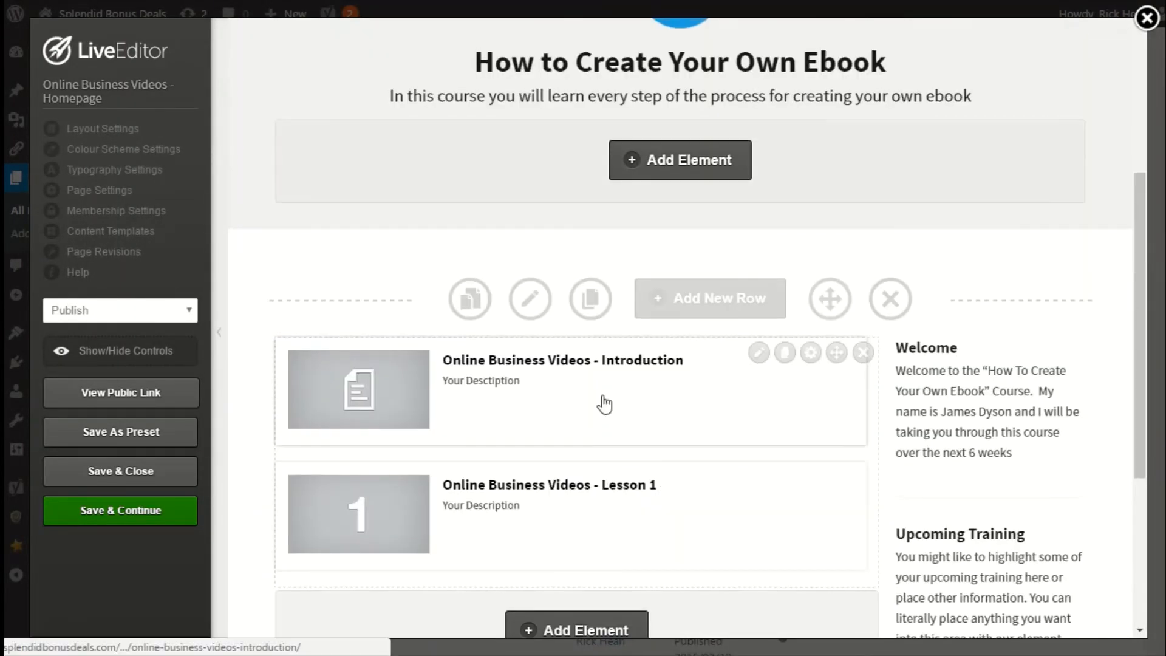
pyautogui.scroll(-2, 604, 404)
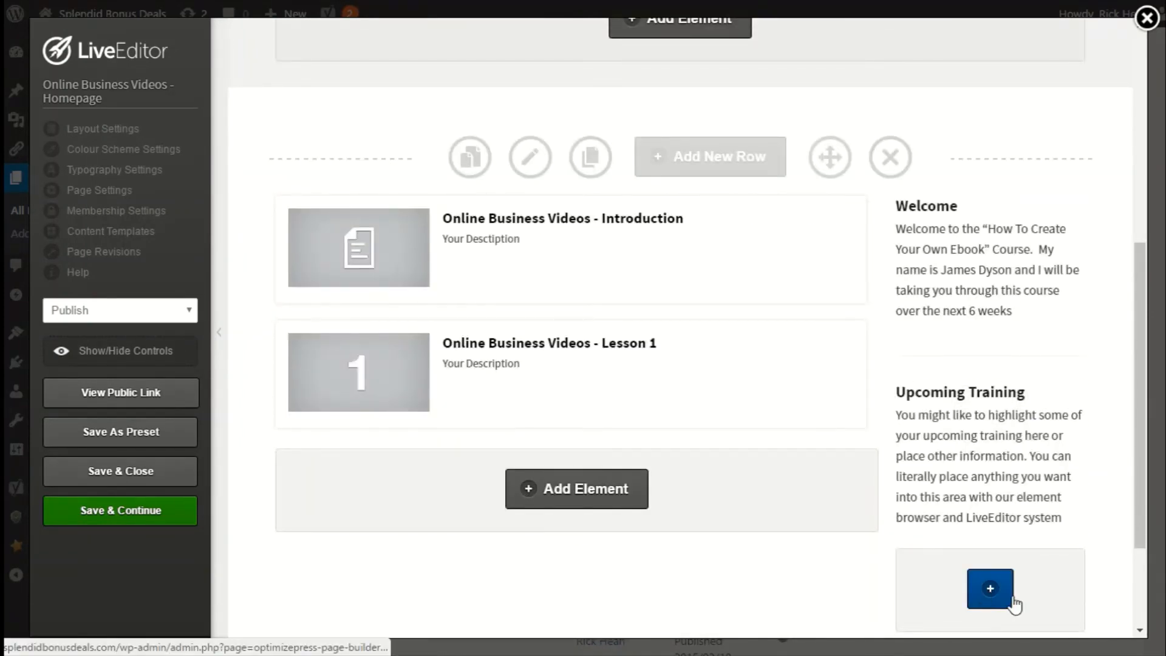
pyautogui.click(991, 588)
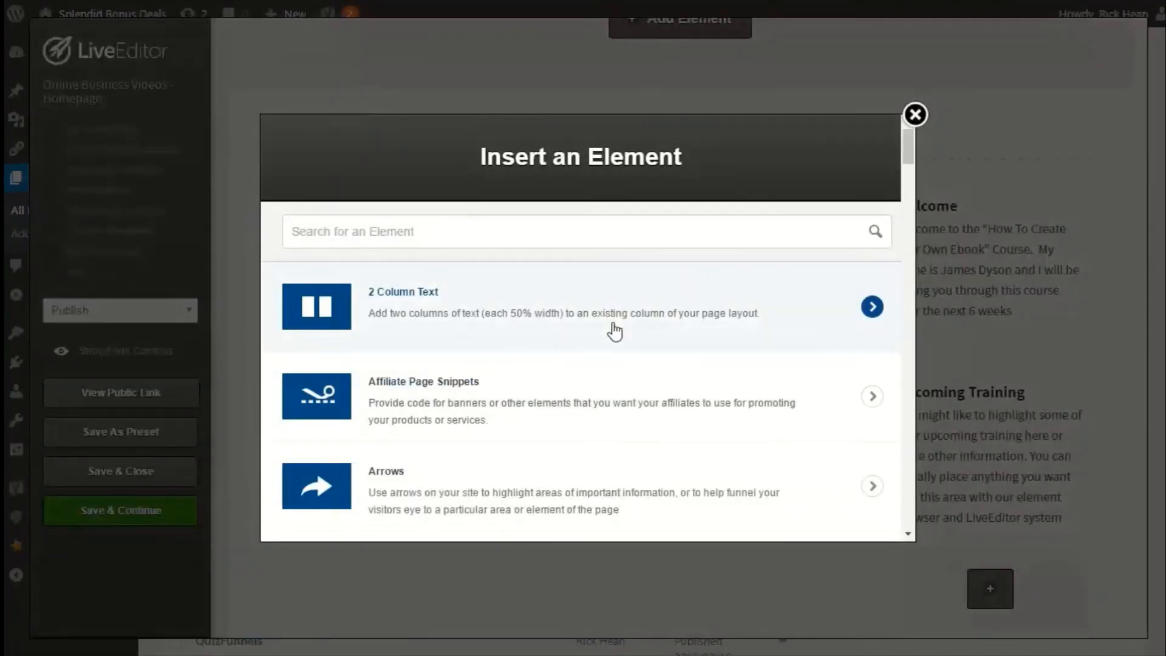
pyautogui.write('members')
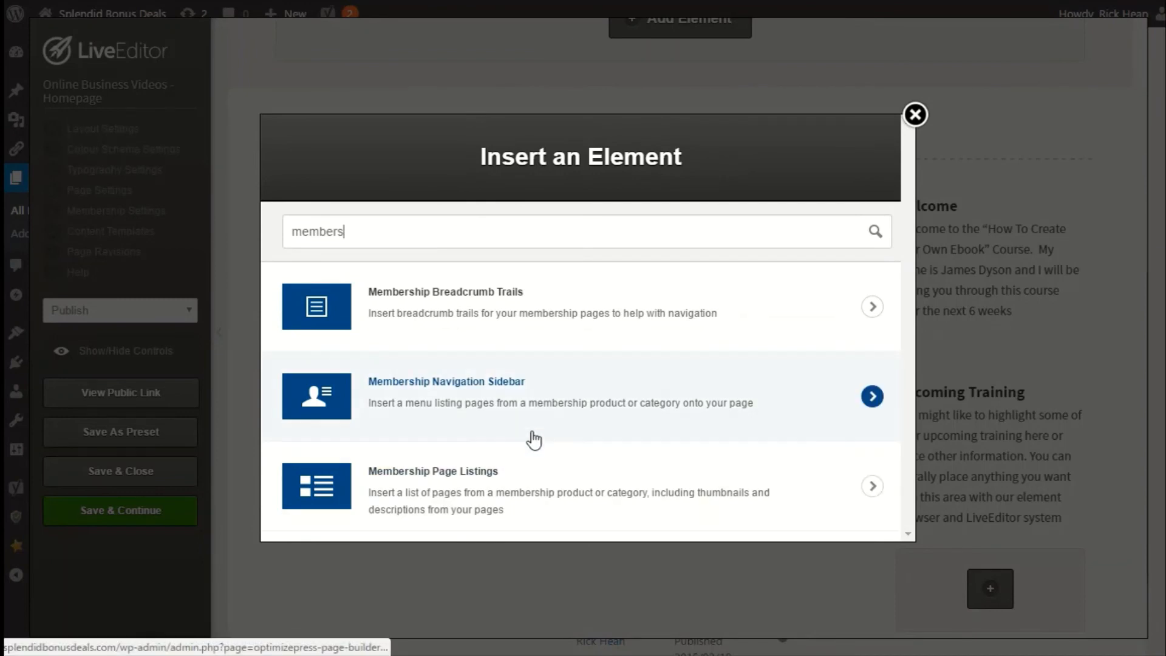
pyautogui.click(483, 387)
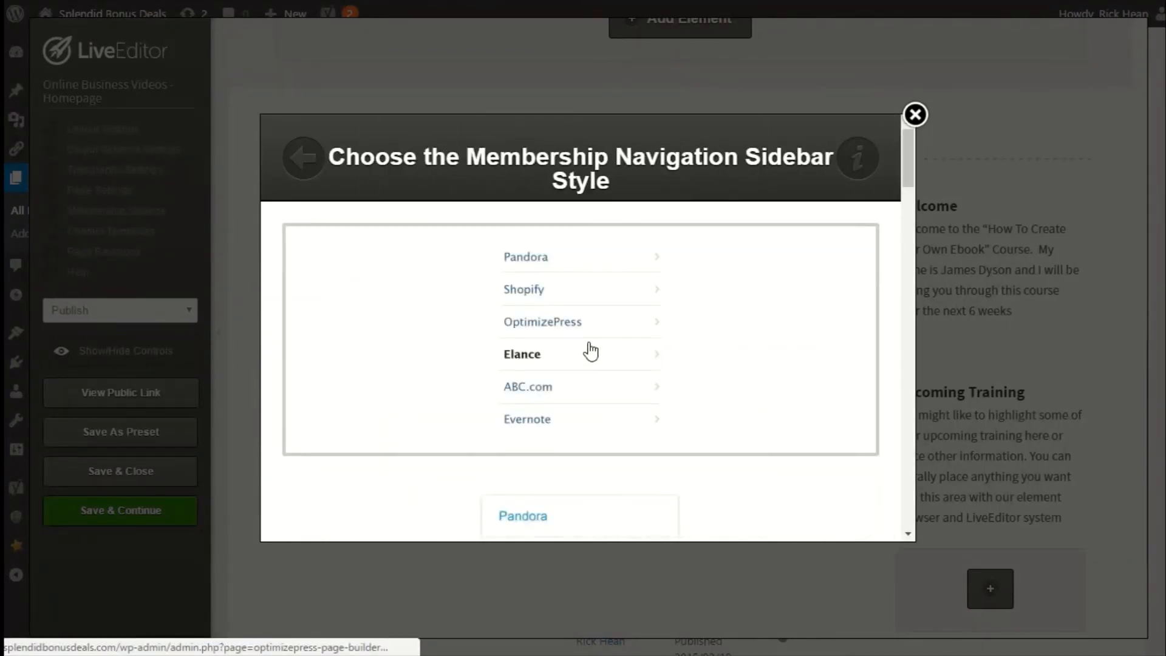
pyautogui.scroll(-2, 611, 342)
pyautogui.scroll(-8, 615, 345)
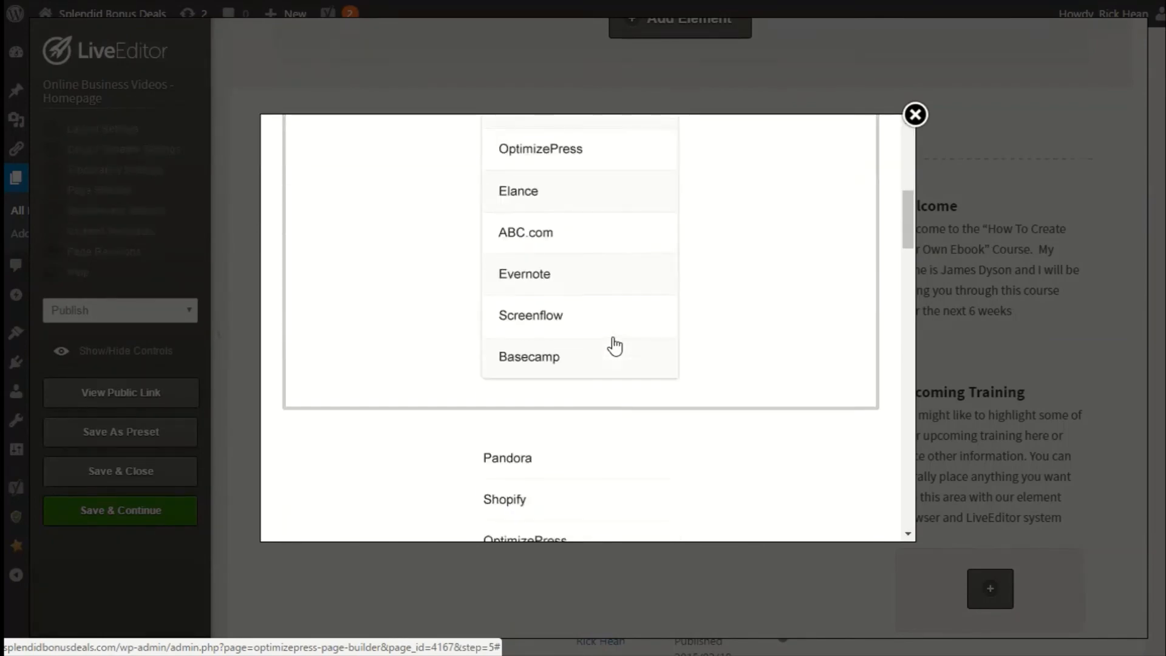
pyautogui.scroll(-10, 611, 342)
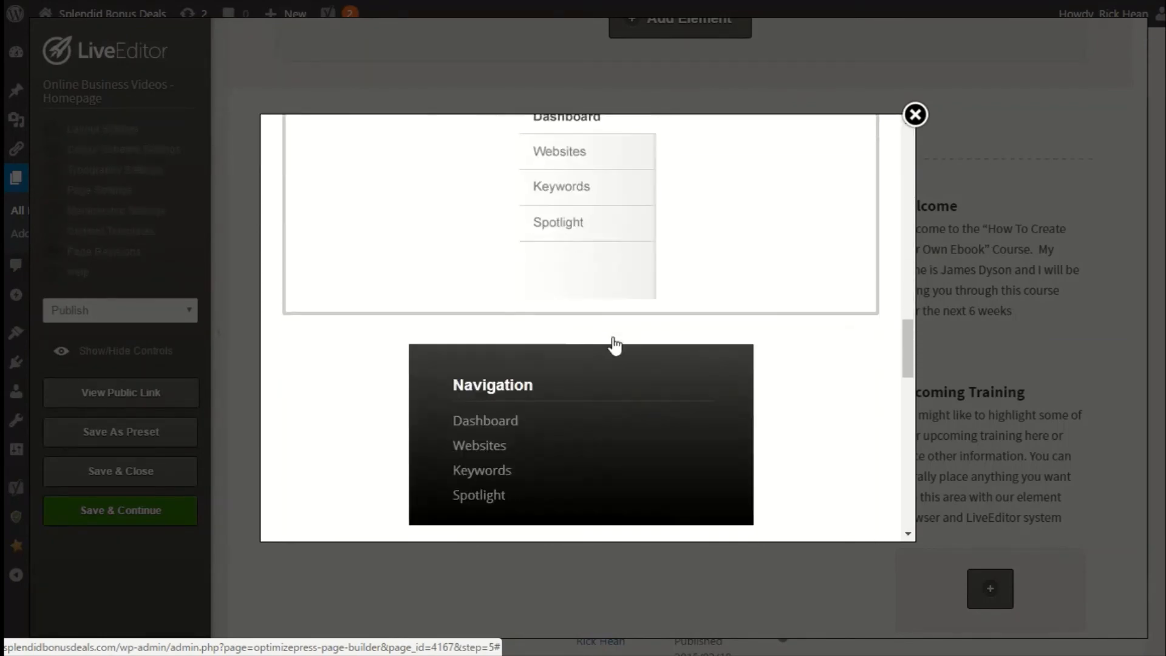
pyautogui.click(559, 326)
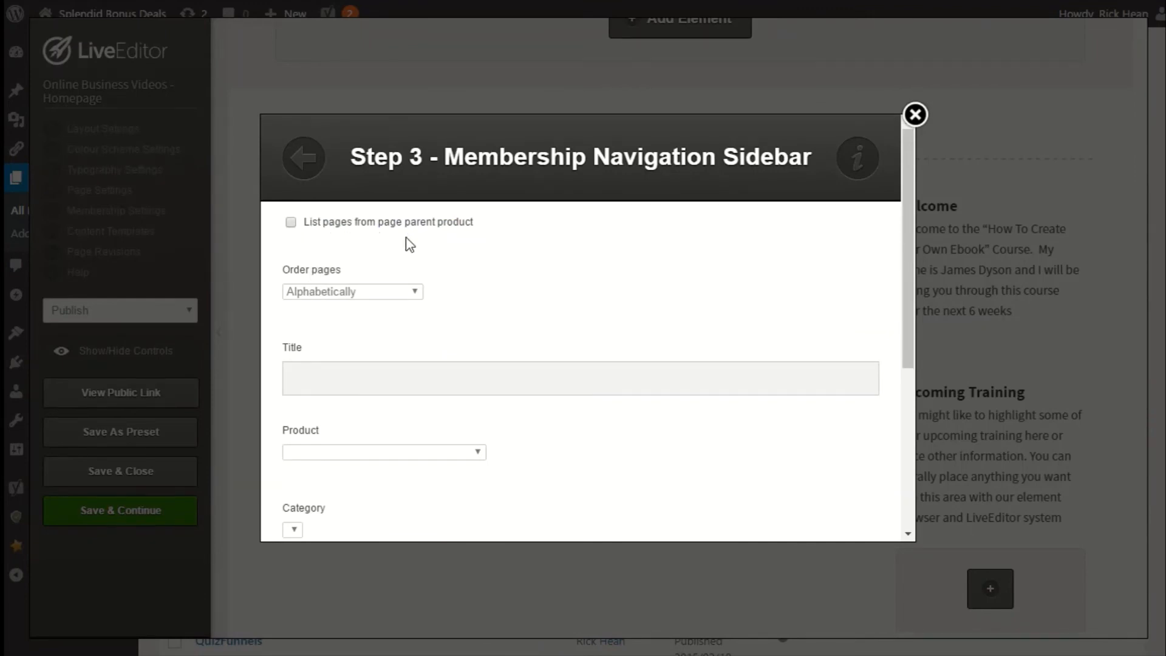
# Title the navigation sidebar OBV - Navigation.
pyautogui.click(291, 223)
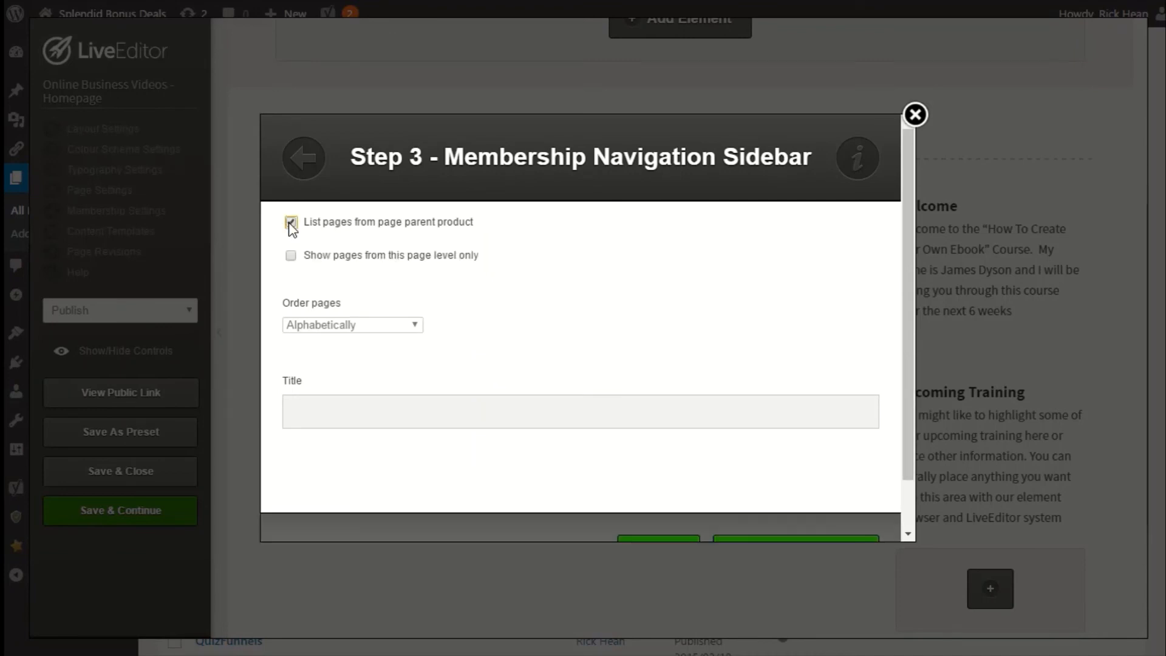
pyautogui.click(290, 222)
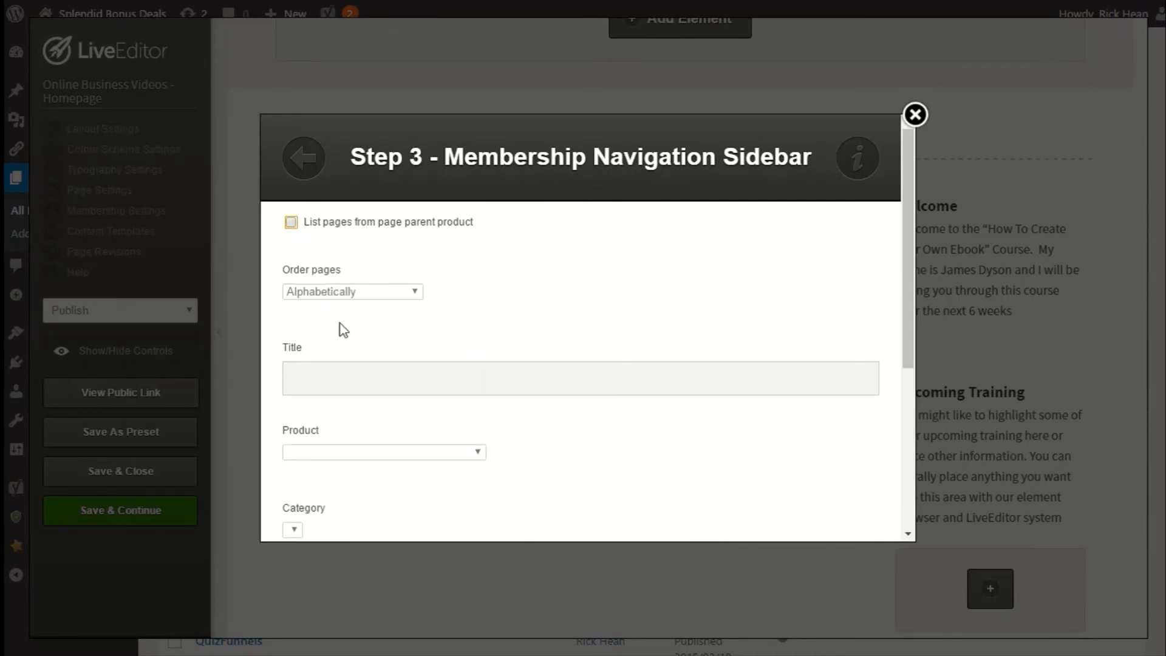
pyautogui.click(337, 380)
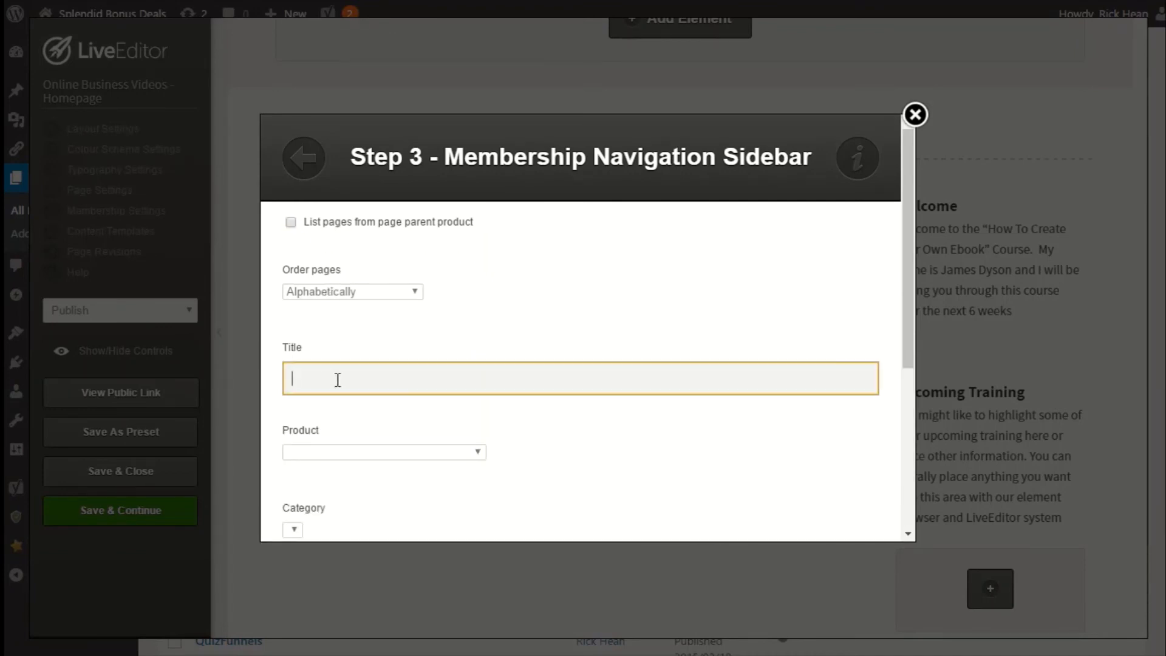
pyautogui.write('OBV - Navigation')
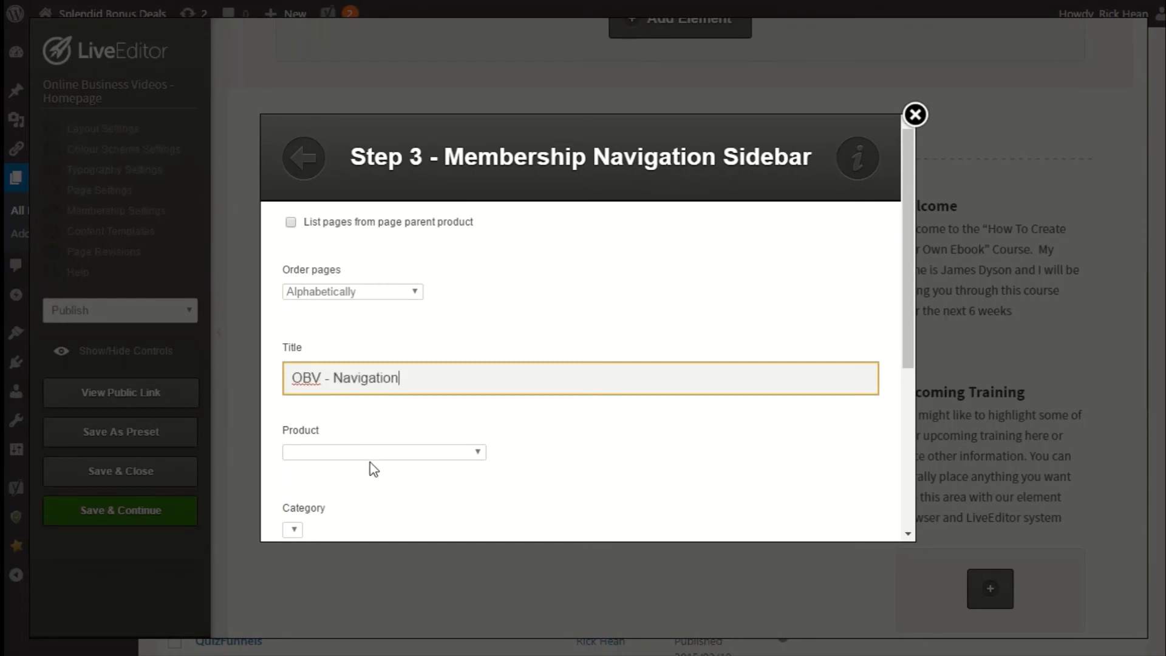
# Set the navigation's product to Online Business Videos - Homepage, choose to show Content, and insert the element.
pyautogui.click(369, 452)
pyautogui.click(367, 488)
pyautogui.scroll(-5, 509, 486)
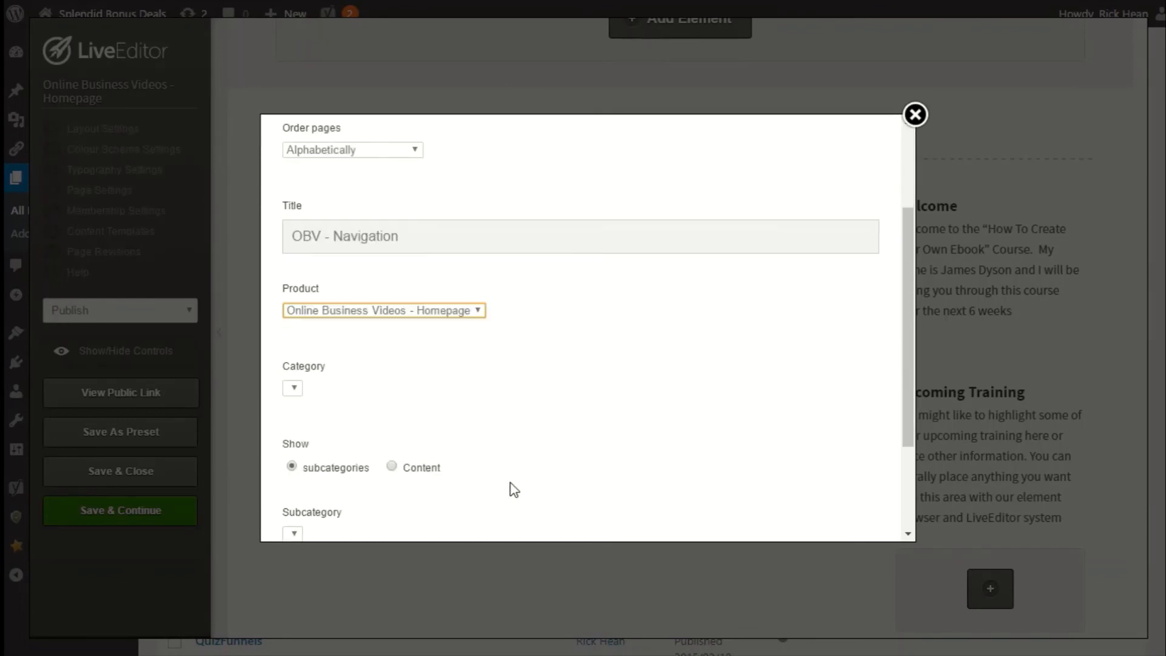
pyautogui.click(416, 328)
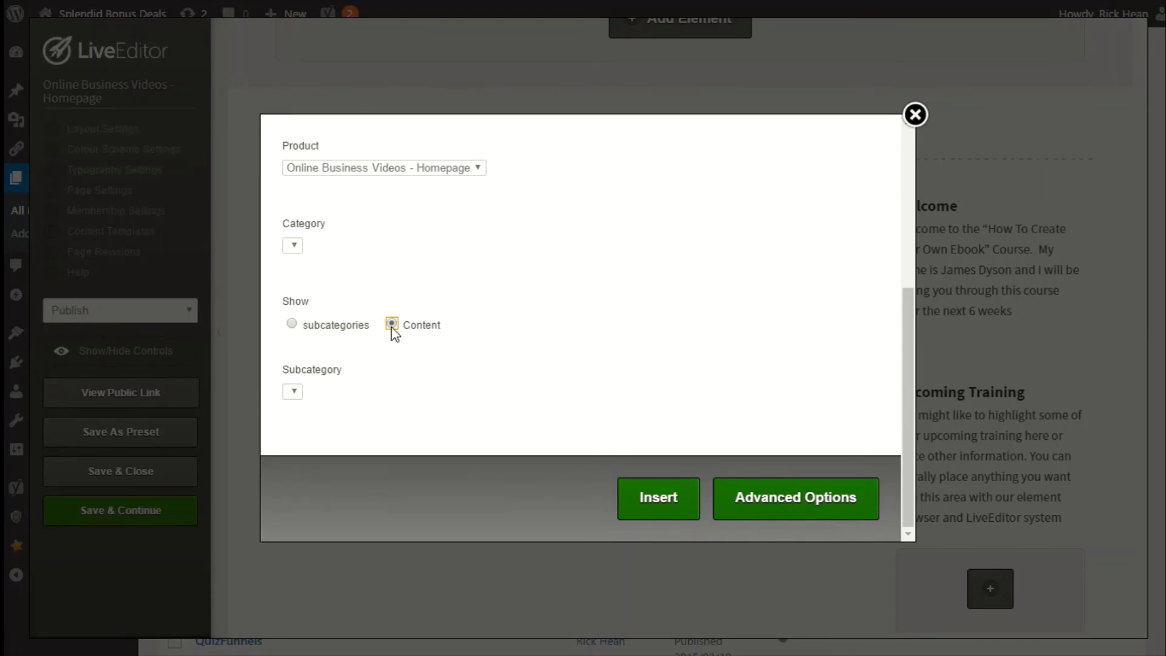
pyautogui.click(651, 514)
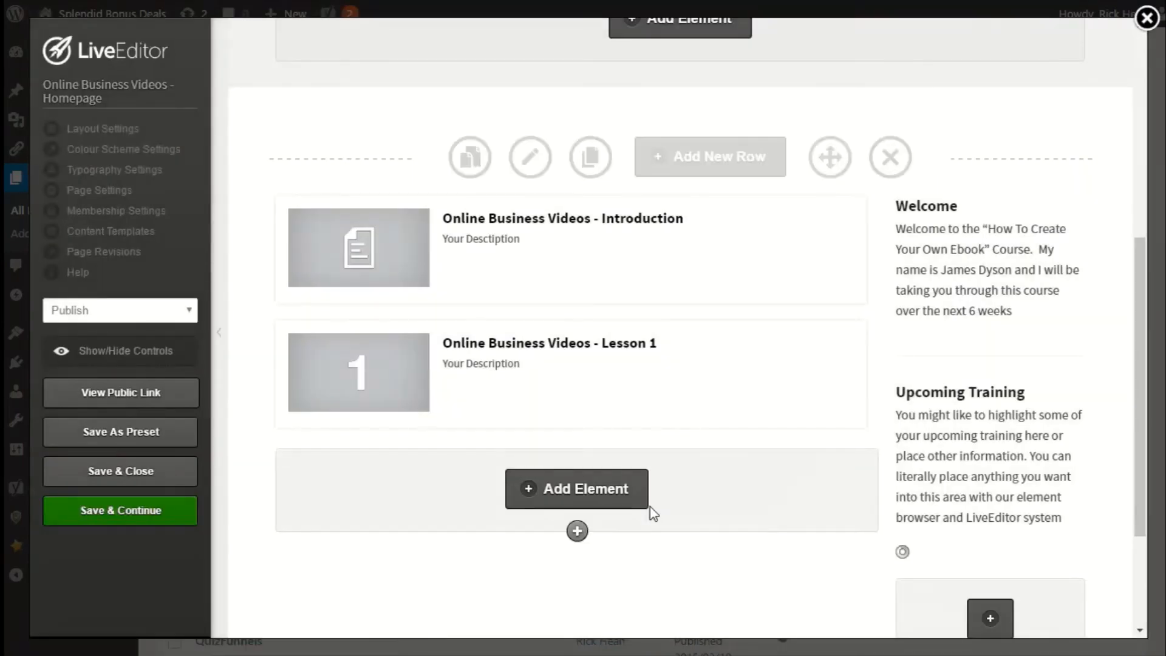
# Move the OBV - Navigation element from the sidebar to the top of the main column above the lesson listings.
pyautogui.scroll(-5, 799, 445)
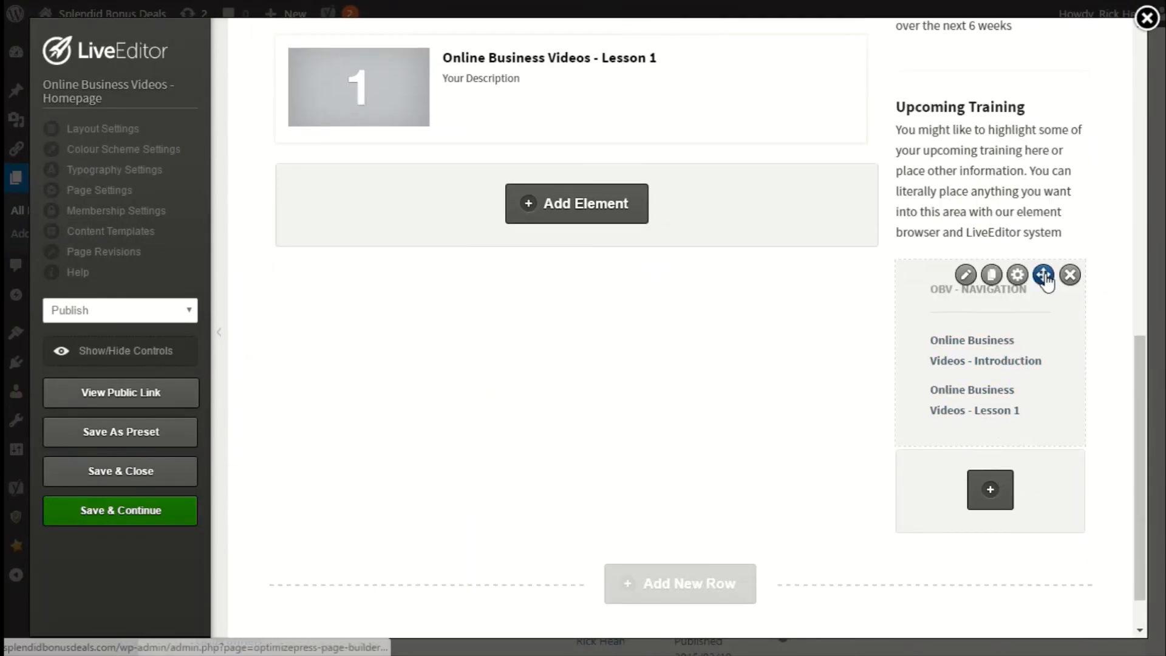
pyautogui.scroll(10, 968, 456)
pyautogui.scroll(-5, 918, 484)
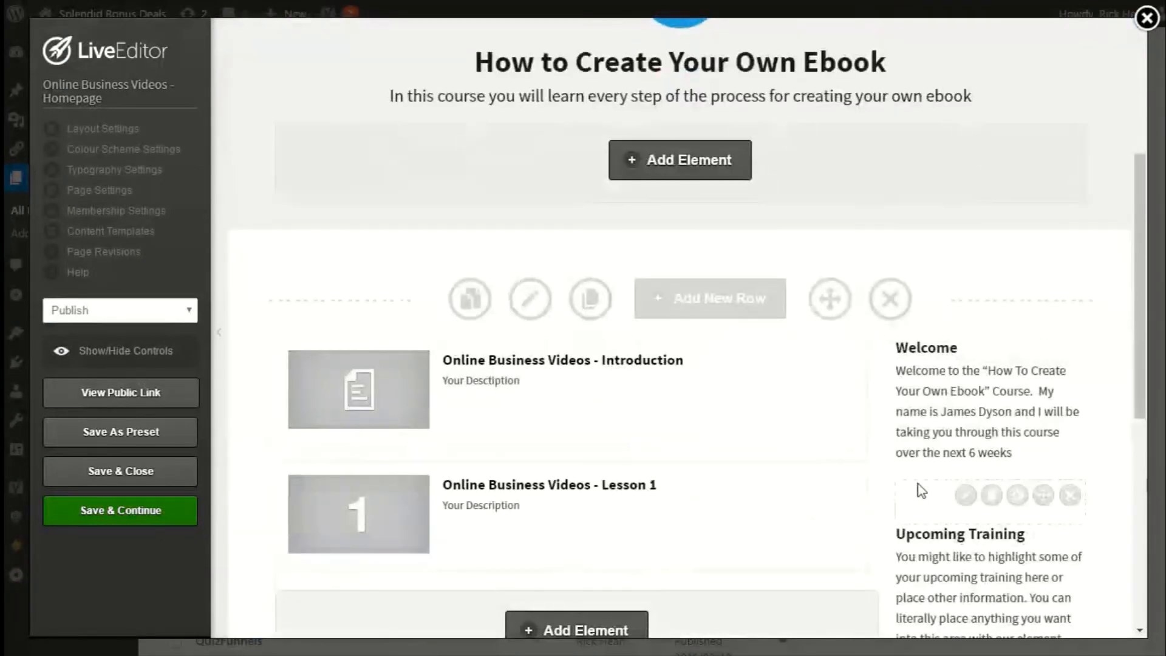
pyautogui.scroll(-5, 917, 490)
pyautogui.moveTo(1046, 429); pyautogui.dragTo(594, 314)
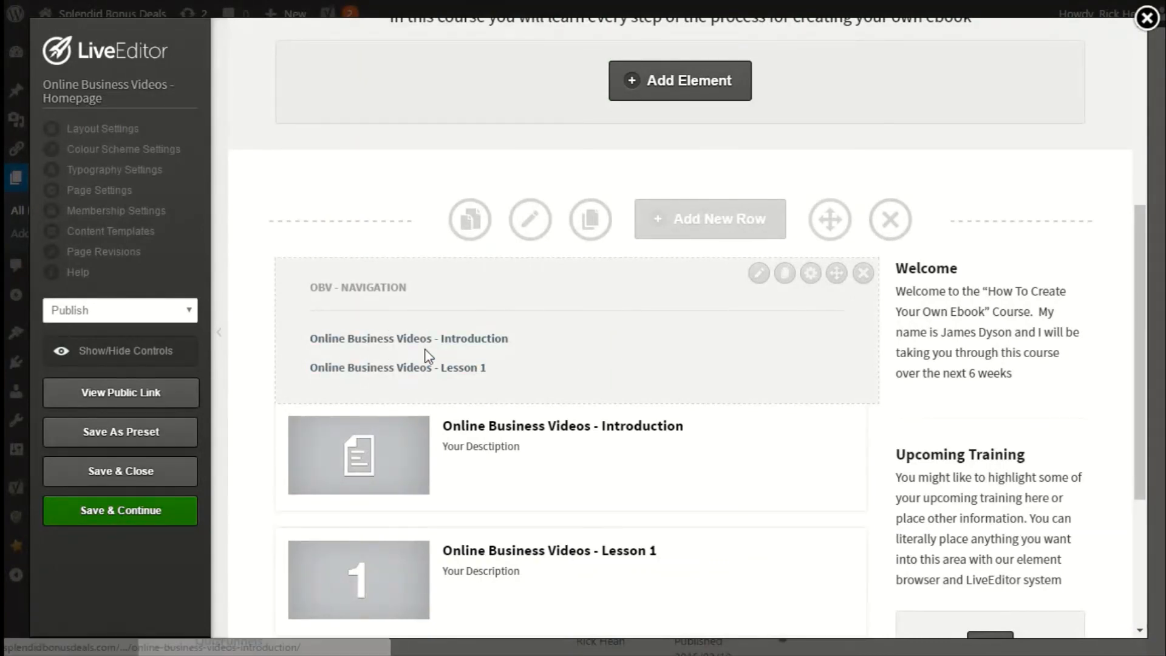
# Save and close the homepage editor and open the Online Business Videos - Introduction page in the Live Editor.
pyautogui.click(119, 481)
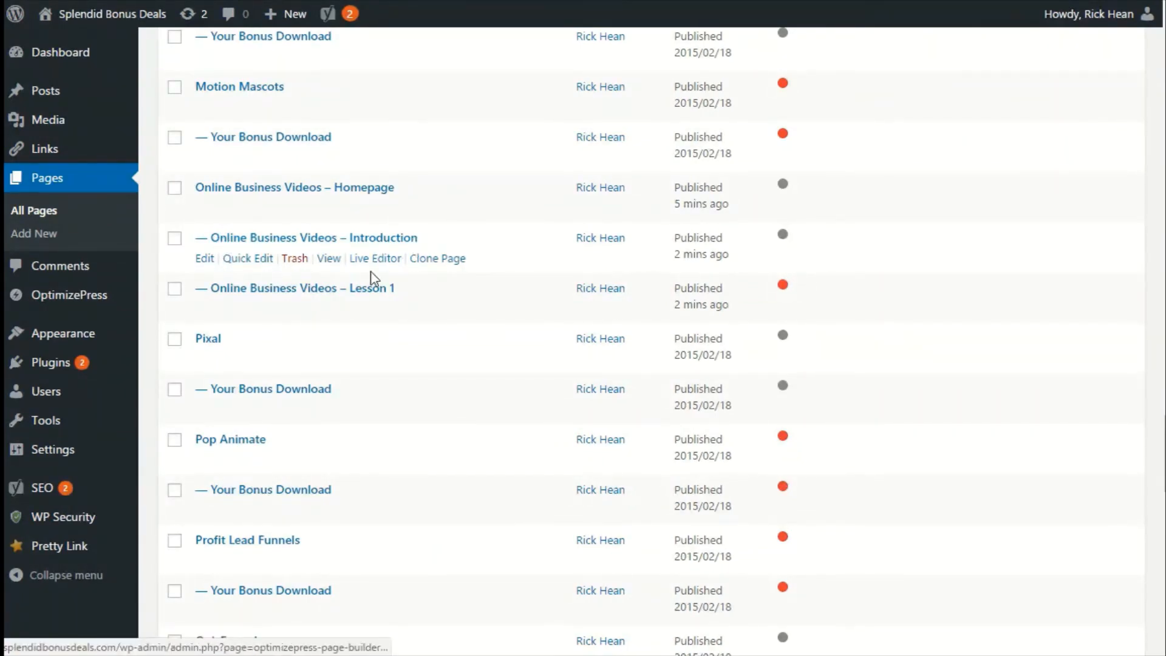
pyautogui.click(372, 264)
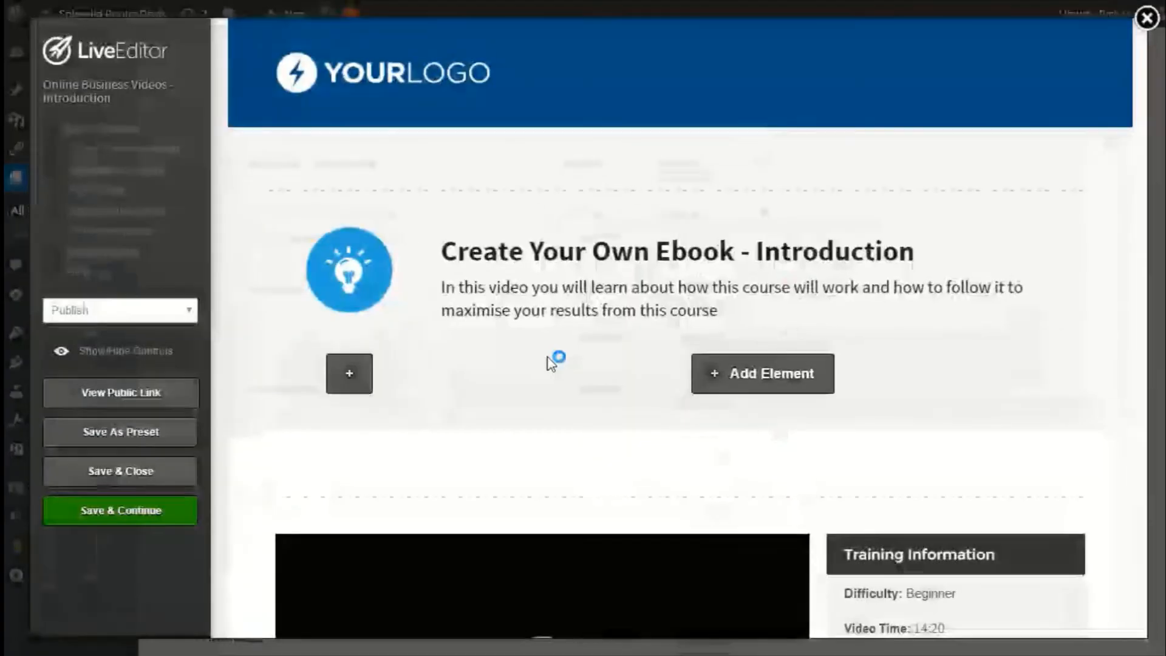
pyautogui.scroll(-2, 547, 363)
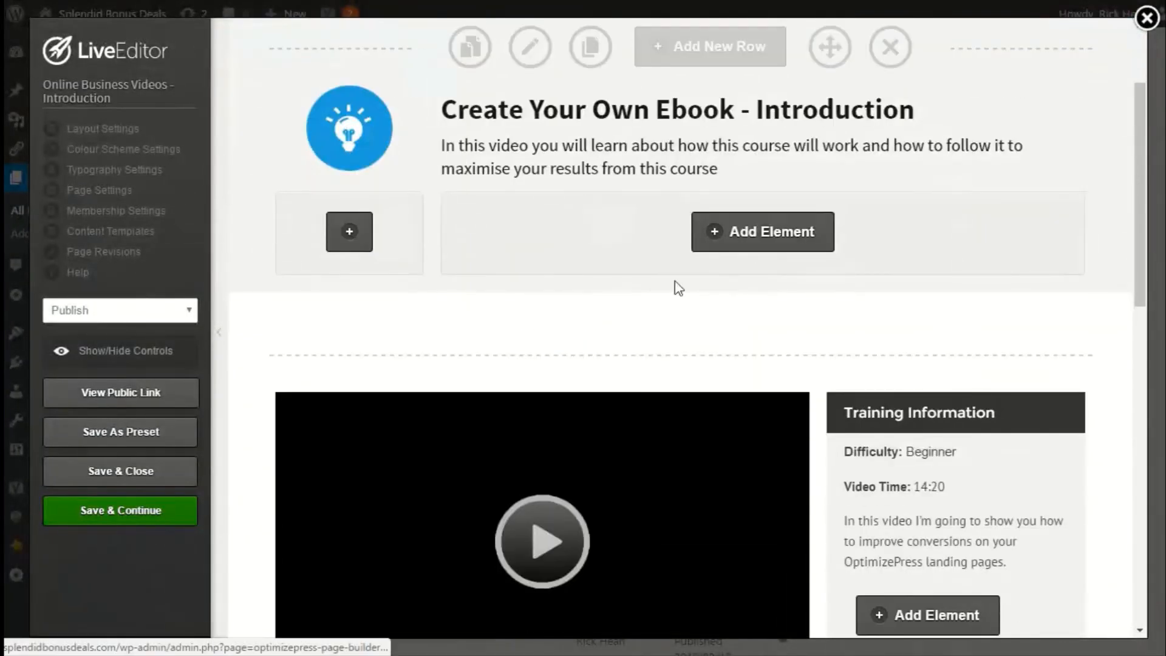
# Add a Membership Breadcrumb Trails element in the plain slash-separated style under the introduction description, then save and close.
pyautogui.click(746, 246)
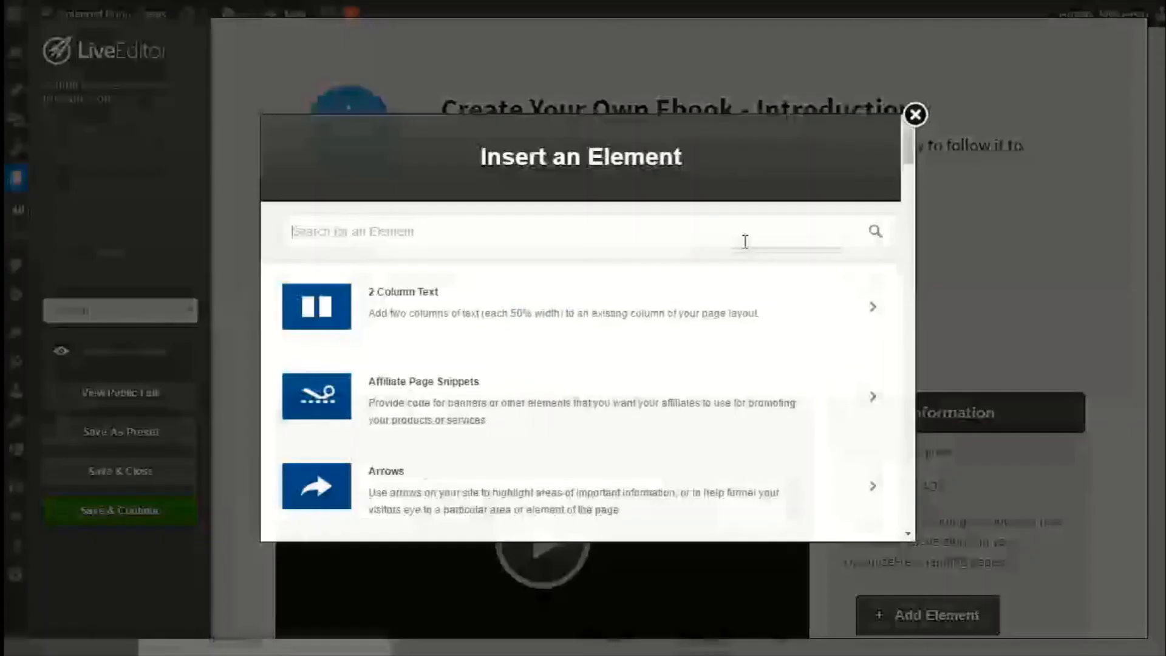
pyautogui.write('members')
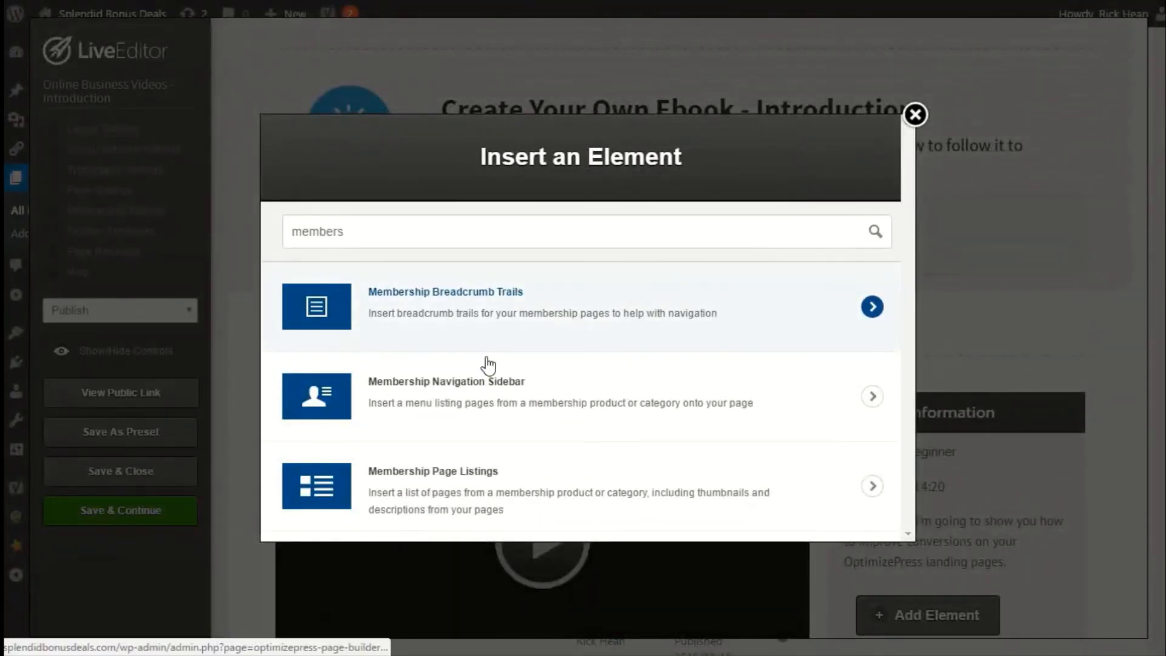
pyautogui.click(457, 308)
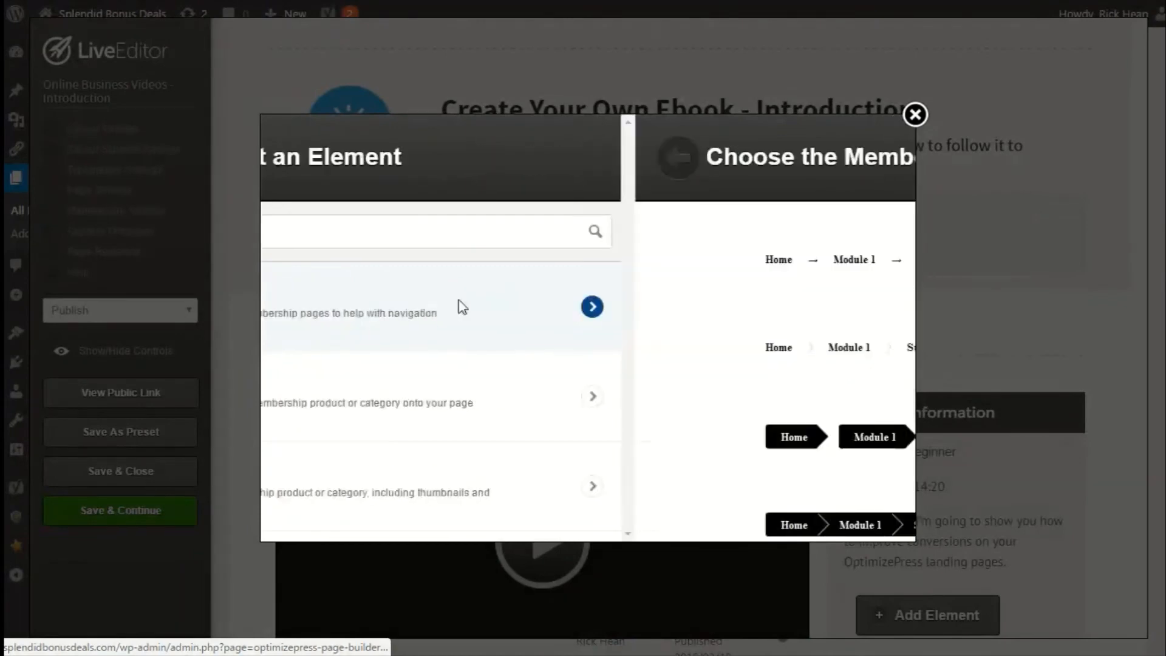
pyautogui.scroll(-5, 585, 355)
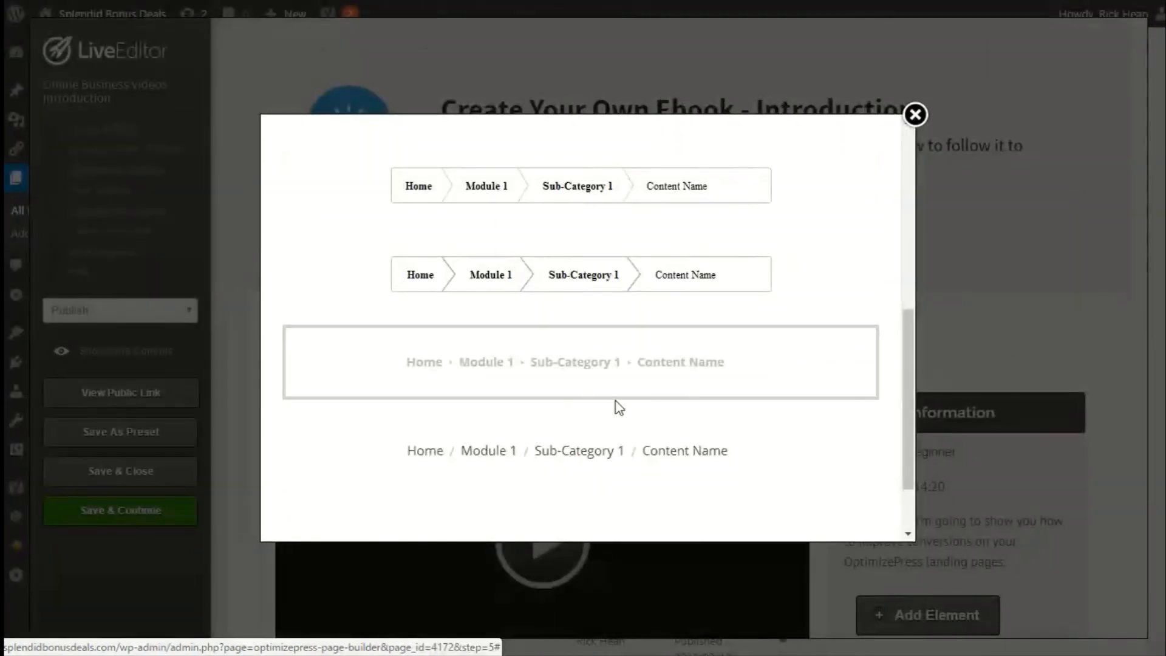
pyautogui.click(572, 463)
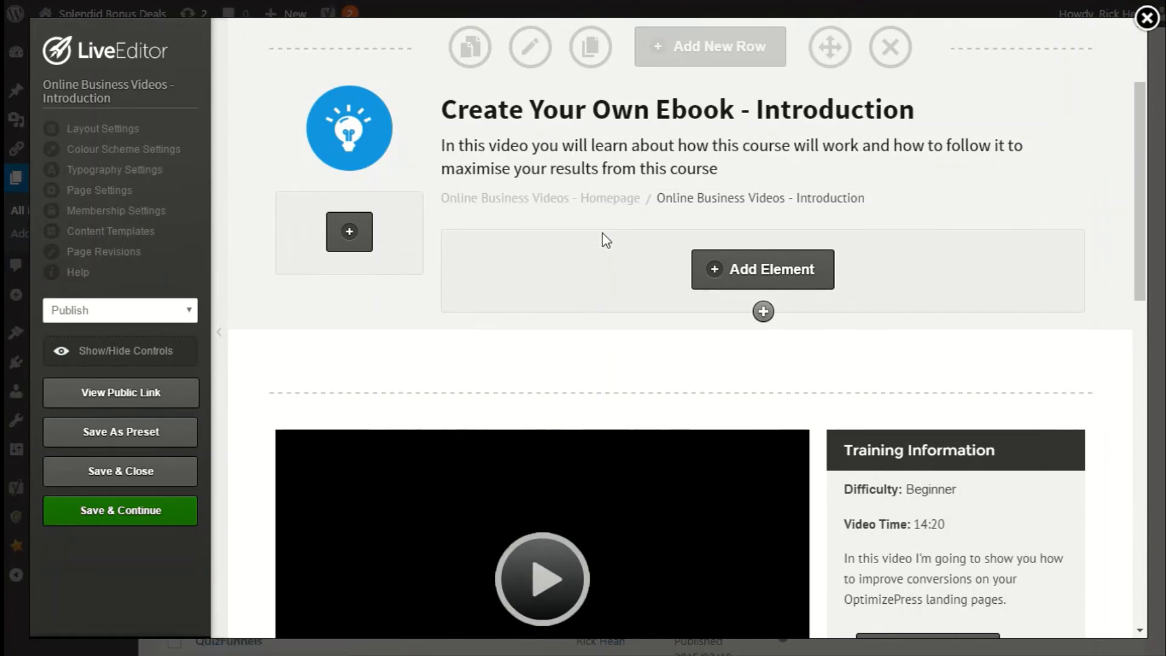
pyautogui.click(107, 476)
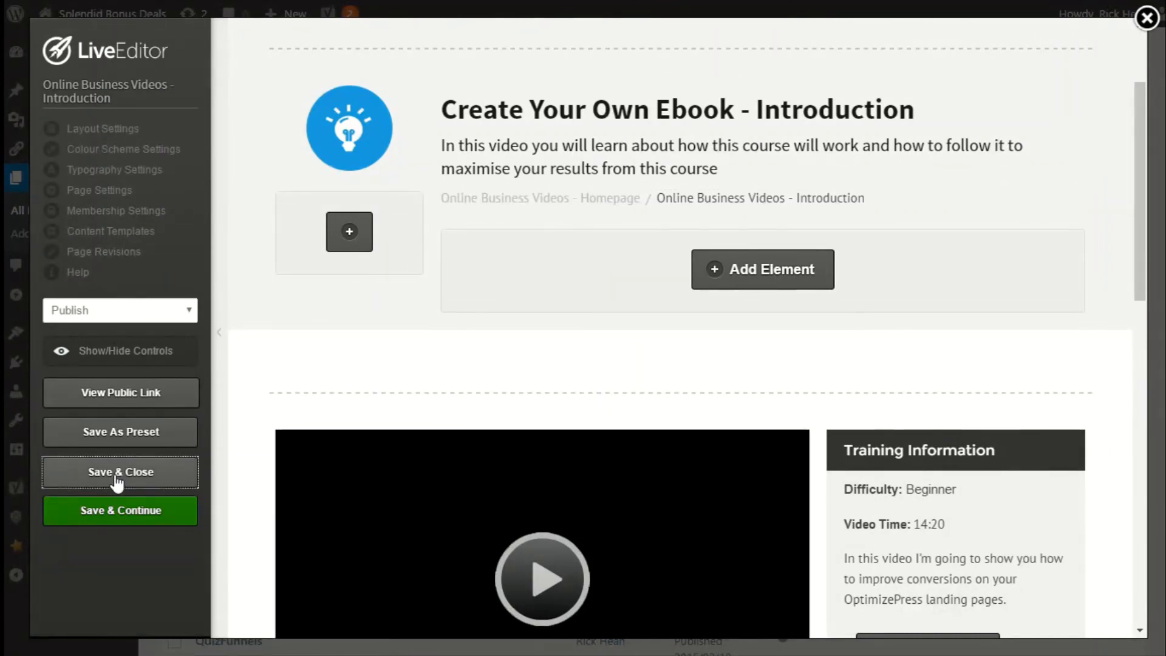
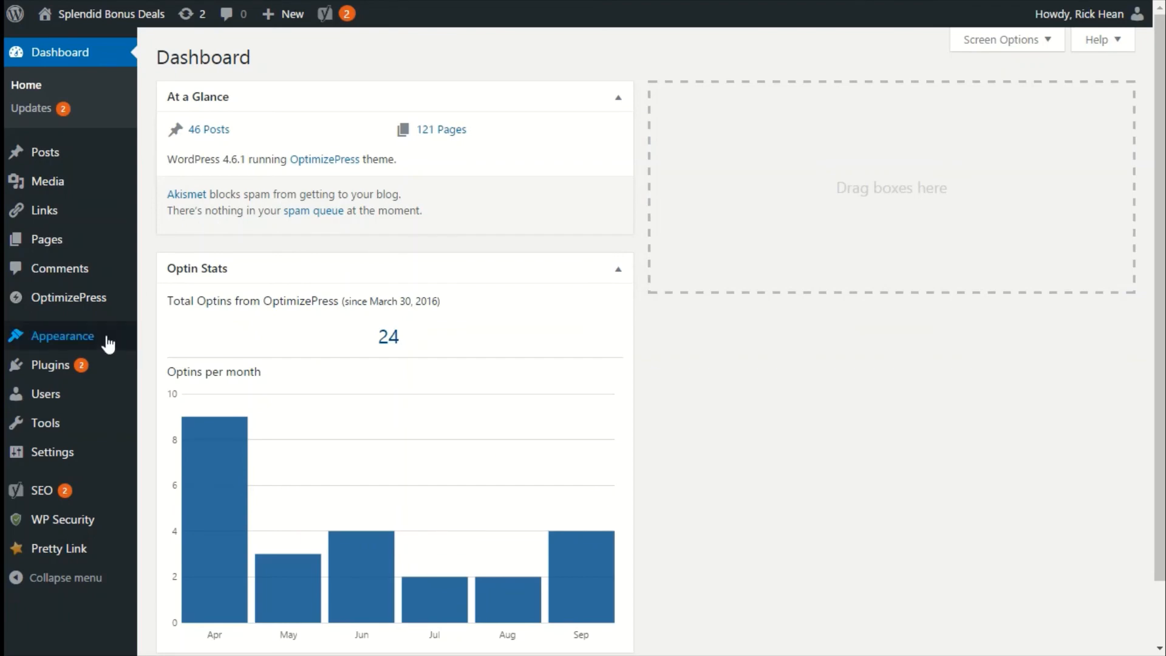
# Create a new page from the Membership Home Page Clean Style template named Online Business Videos - Homepage.
pyautogui.moveTo(84, 297)
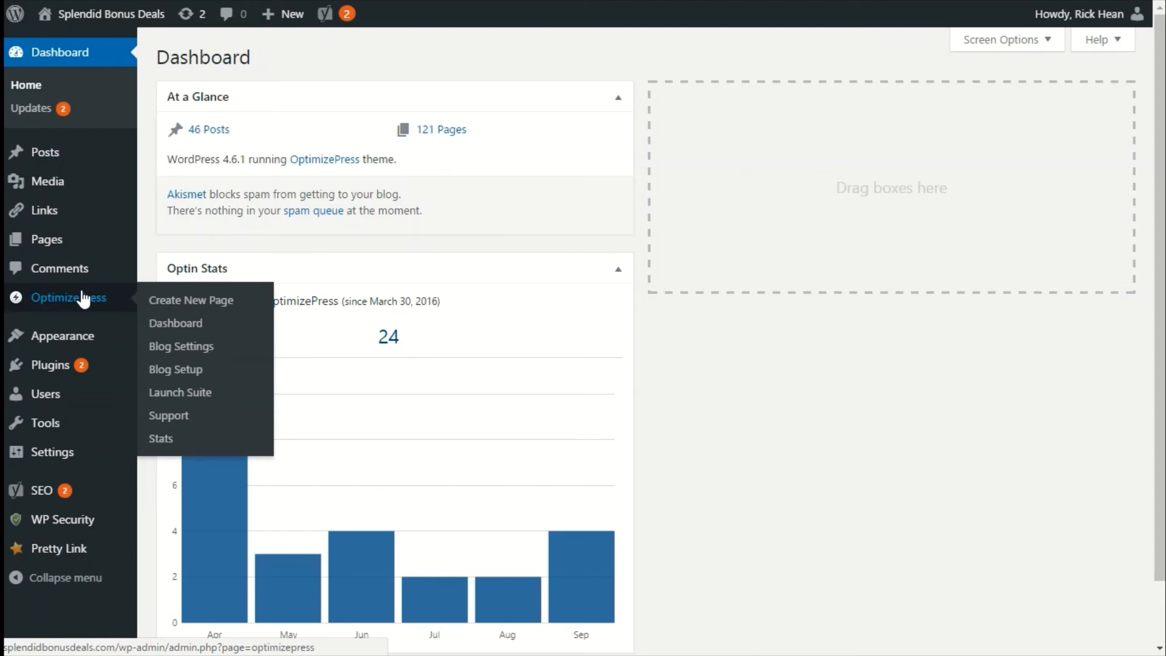
pyautogui.click(171, 301)
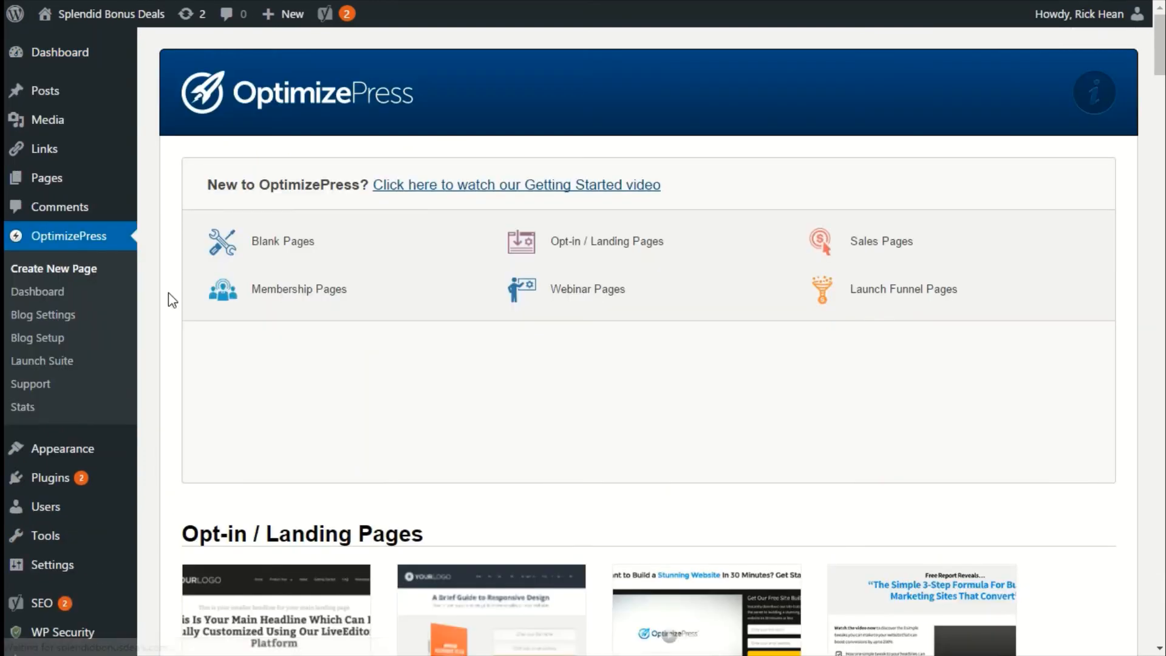
pyautogui.click(282, 304)
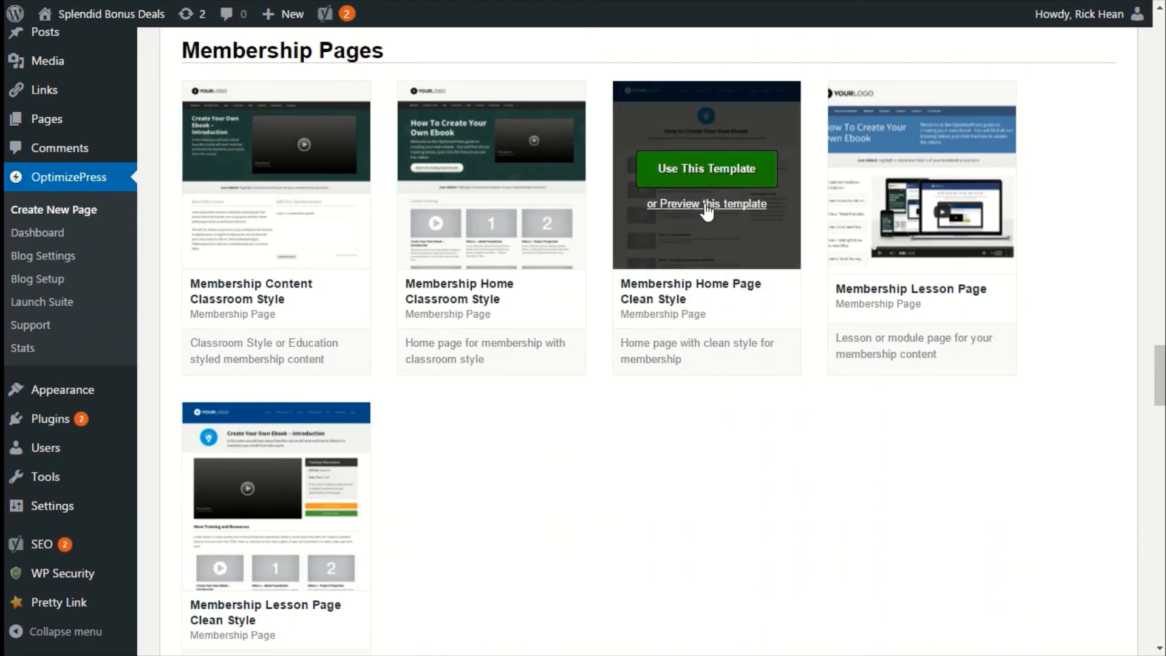
pyautogui.click(709, 177)
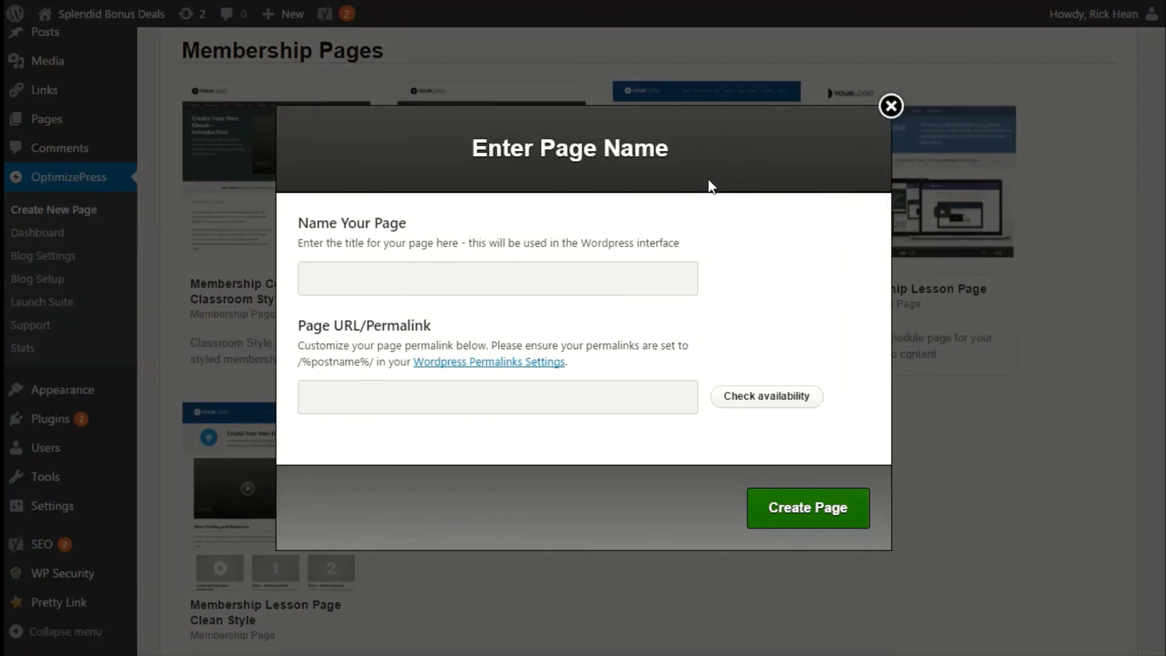
pyautogui.write('Online Business Videos - Homepage')
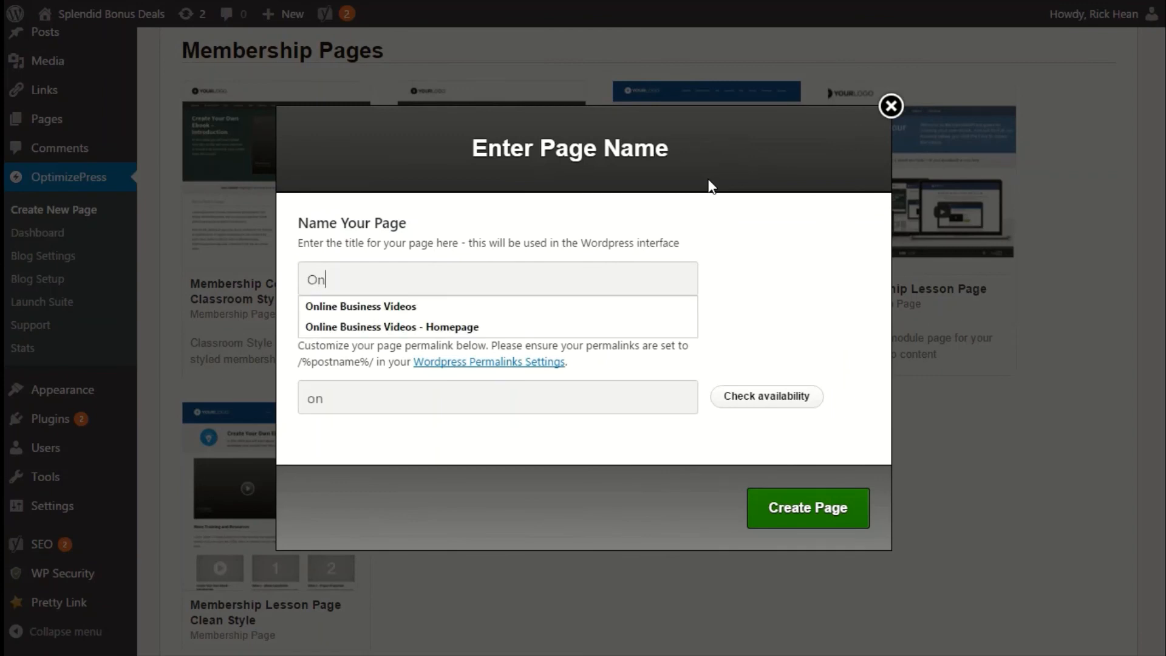
pyautogui.click(755, 396)
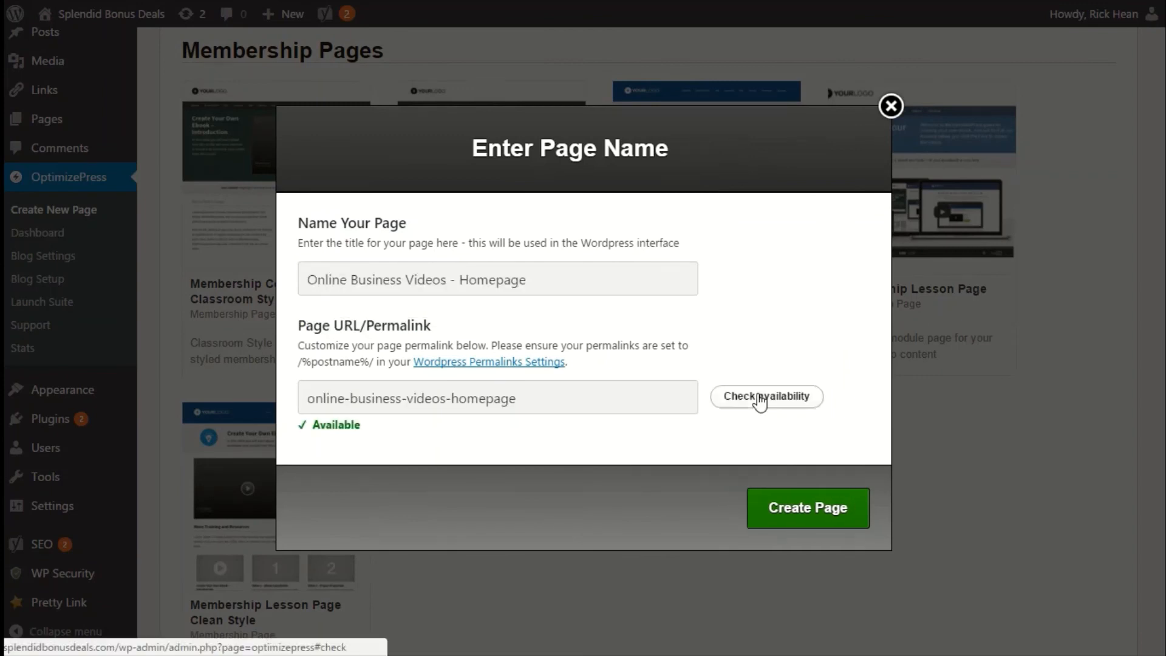
pyautogui.click(760, 509)
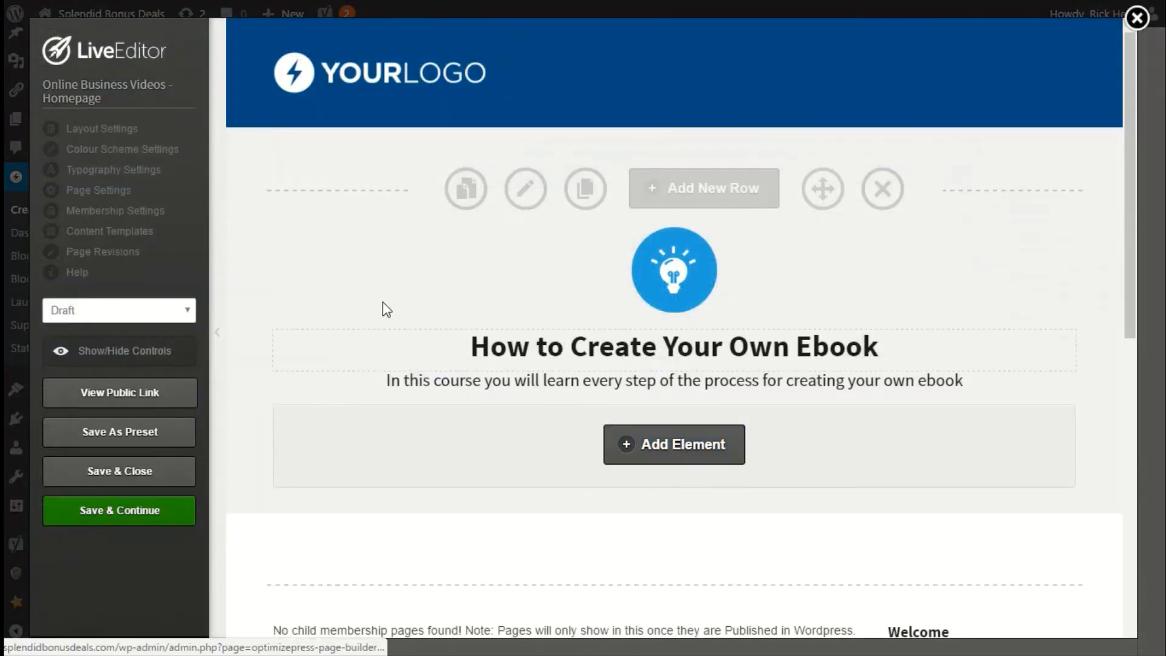
# Scroll through the new homepage template to review its rows and elements.
pyautogui.scroll(-2, 568, 460)
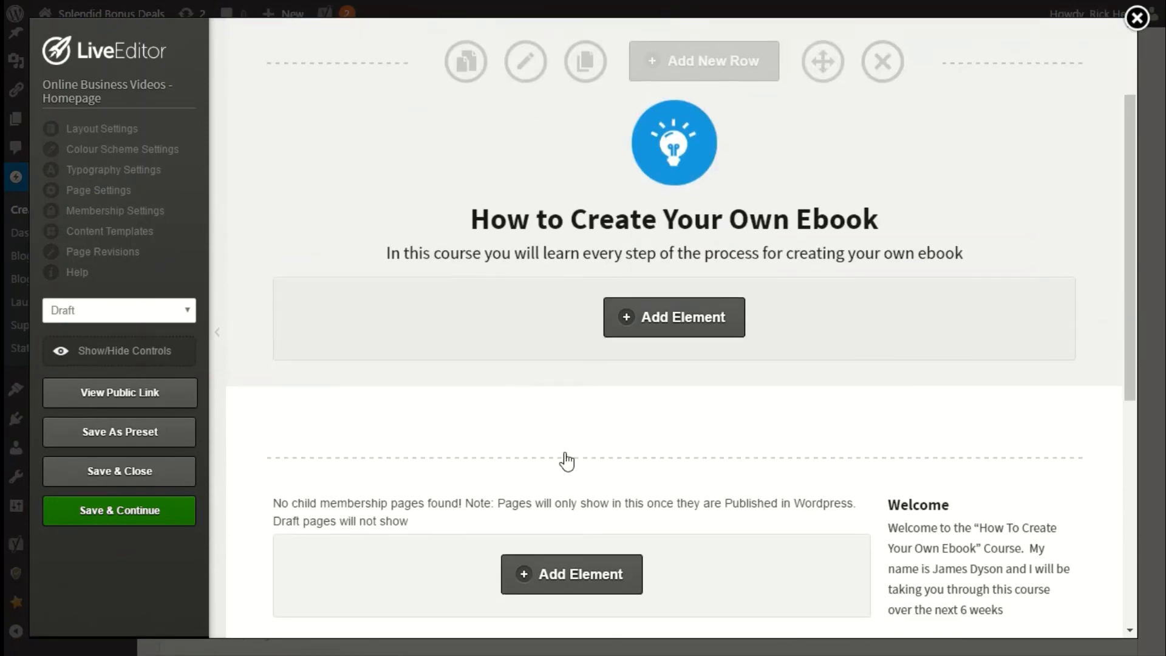
pyautogui.scroll(2, 554, 311)
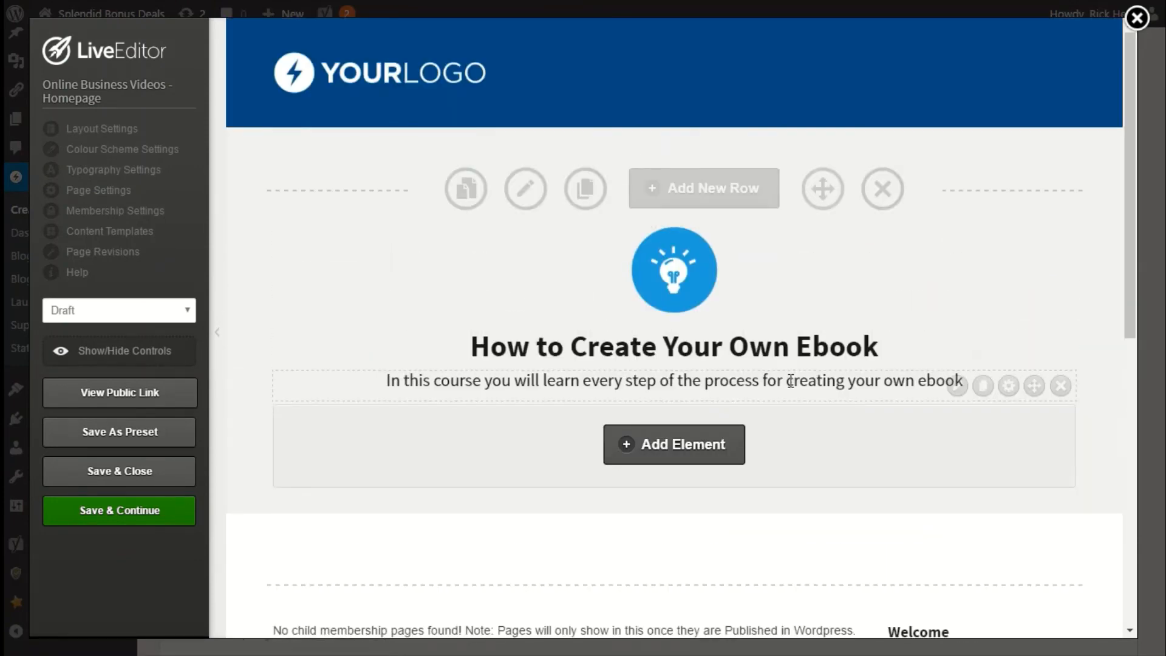
pyautogui.scroll(-5, 789, 382)
pyautogui.scroll(5, 666, 417)
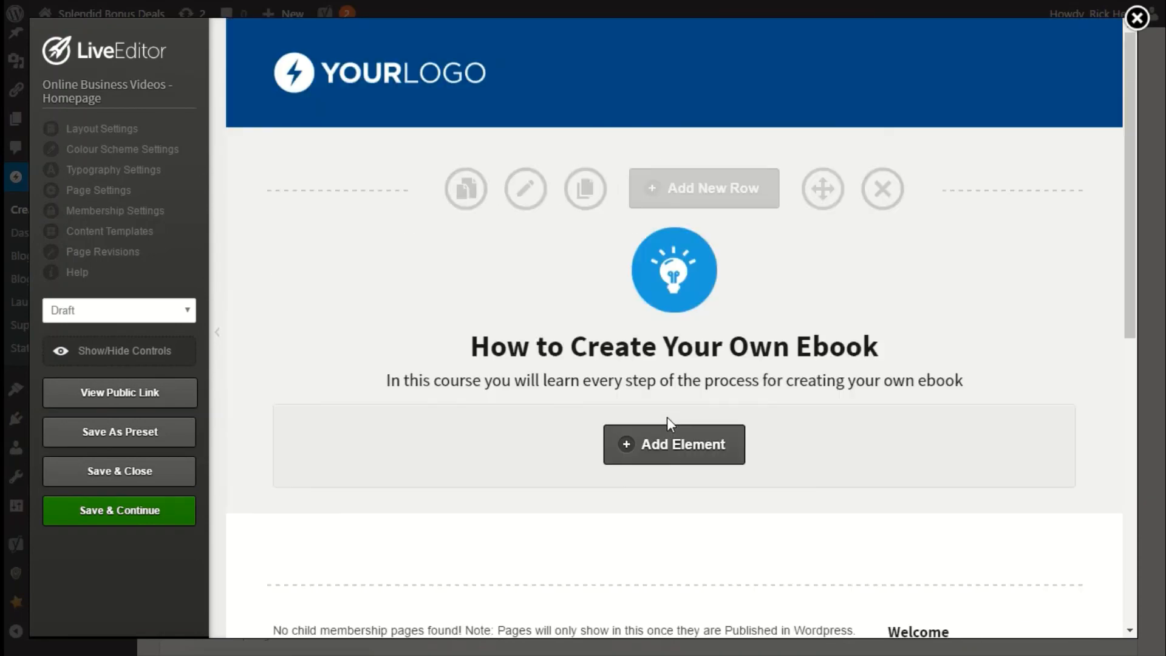
pyautogui.scroll(-7, 773, 369)
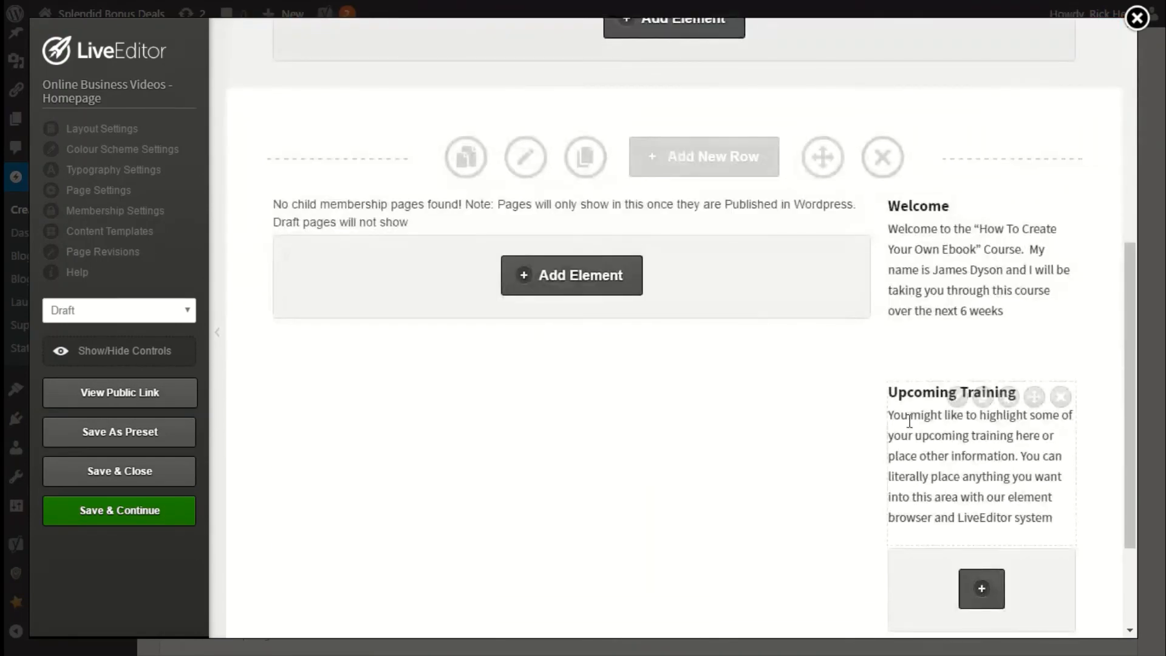
pyautogui.scroll(-3, 893, 386)
pyautogui.scroll(5, 765, 418)
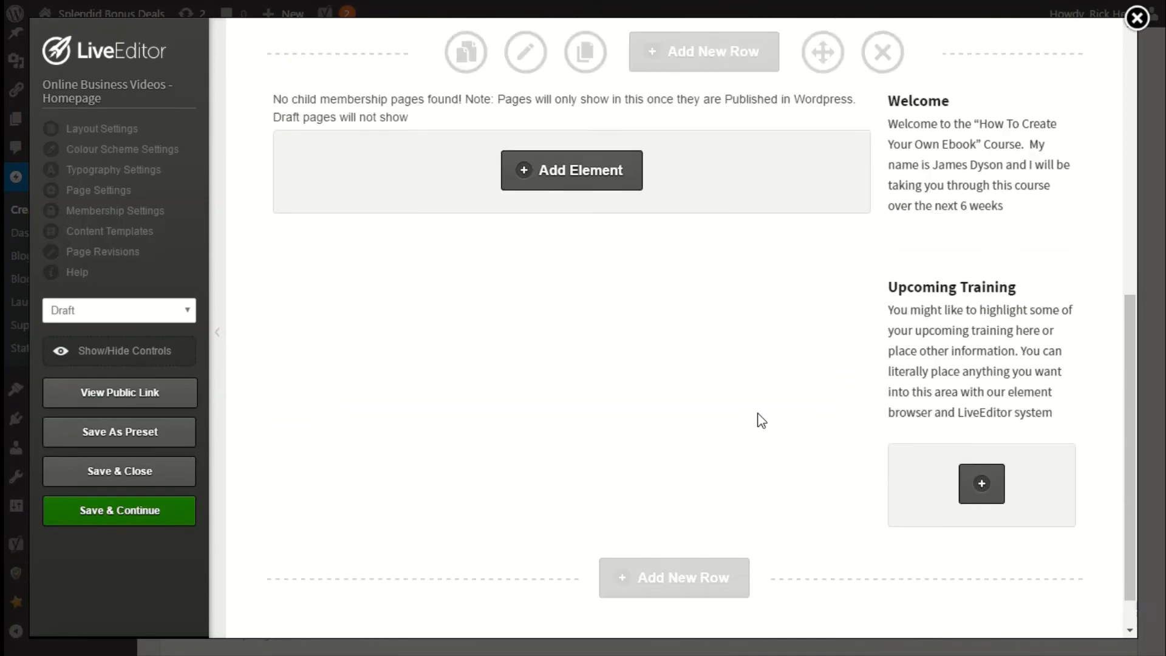
pyautogui.scroll(4, 761, 420)
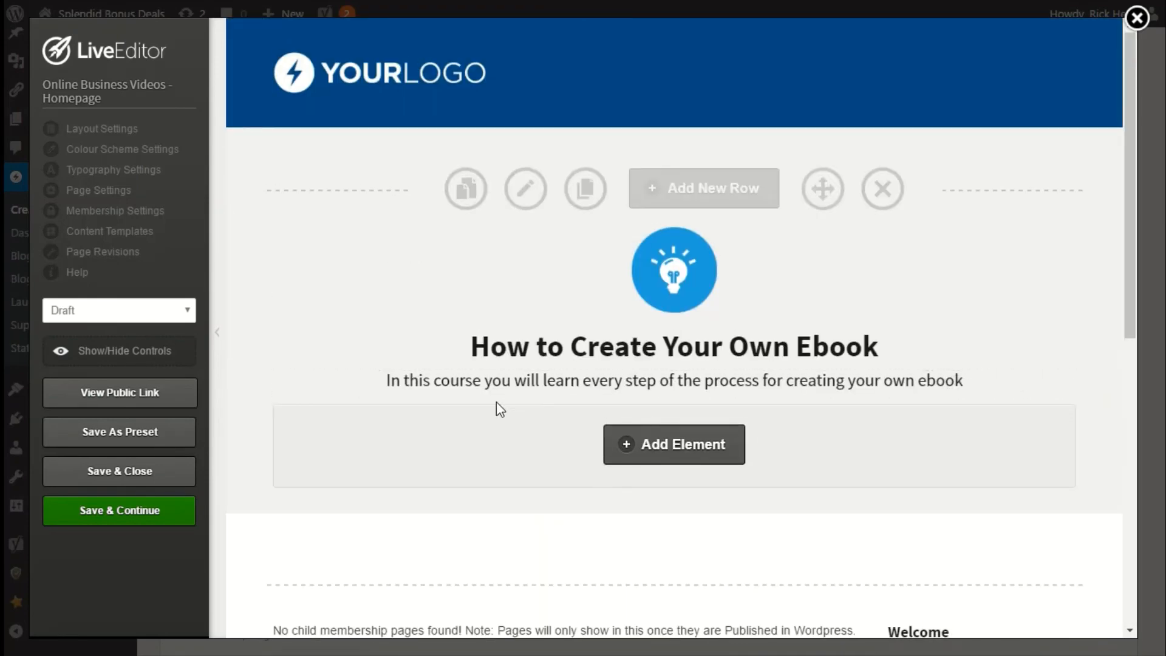
# Set the homepage's membership type to Product and recheck the product name in the membership settings.
pyautogui.moveTo(348, 317)
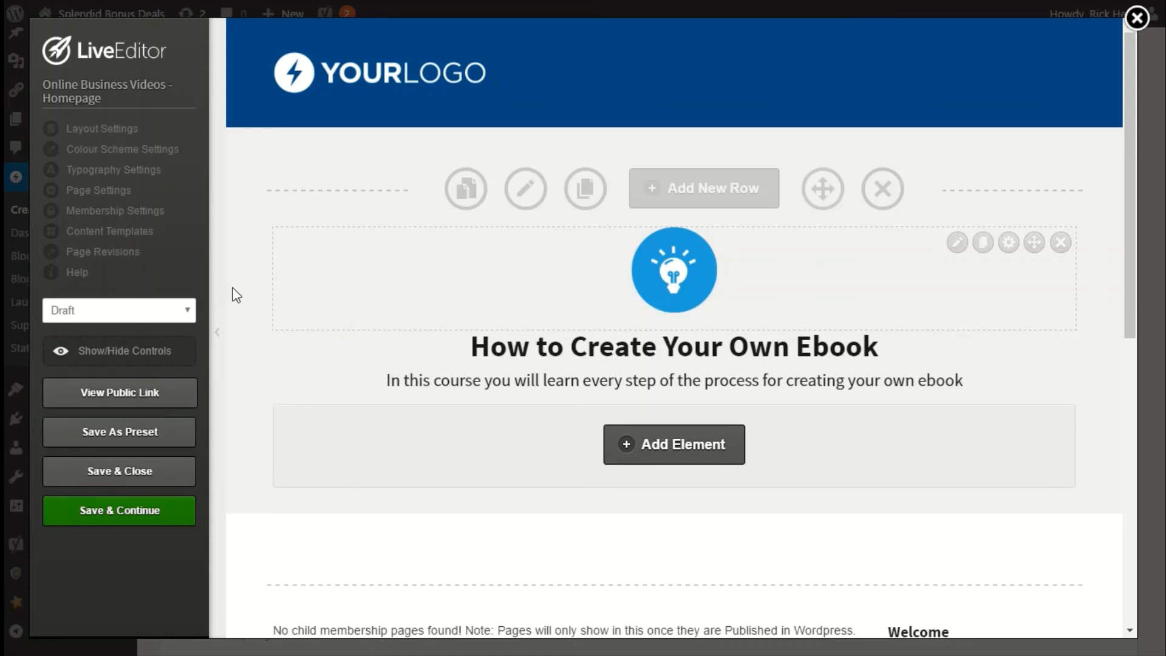
pyautogui.click(127, 217)
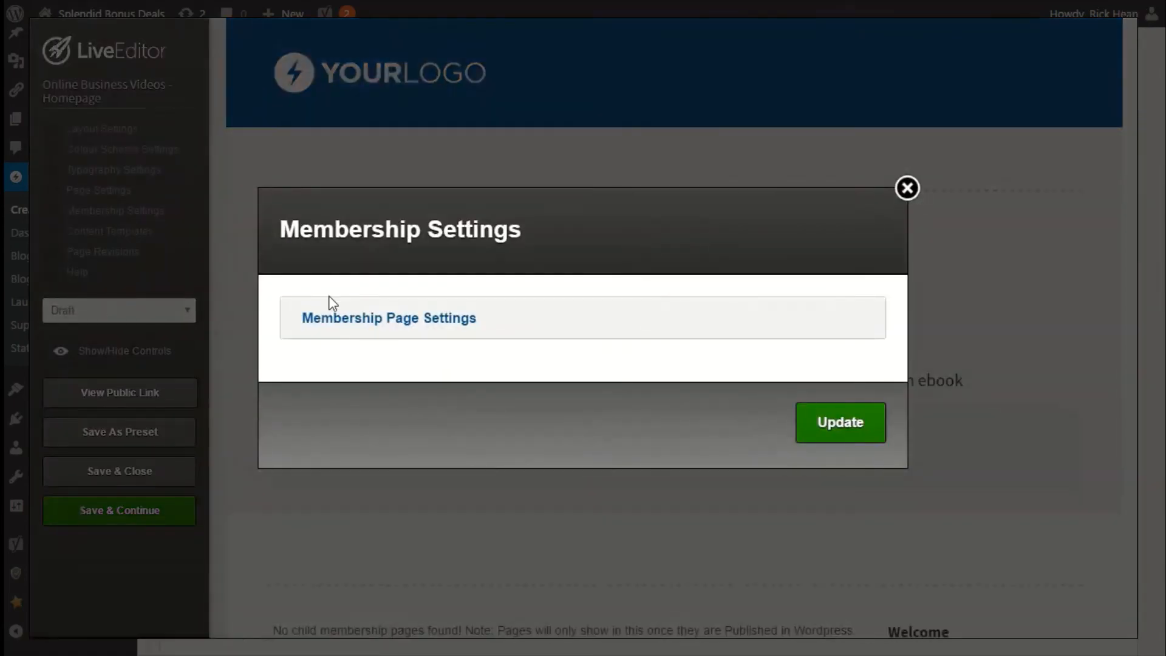
pyautogui.click(395, 328)
pyautogui.click(387, 370)
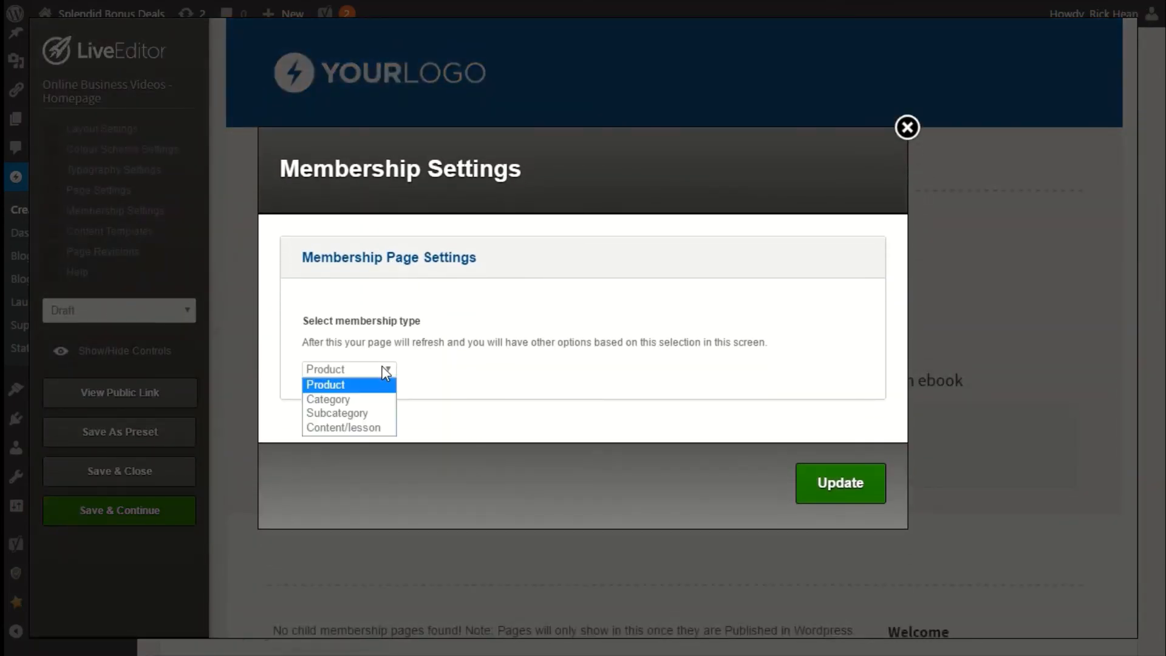
pyautogui.click(345, 389)
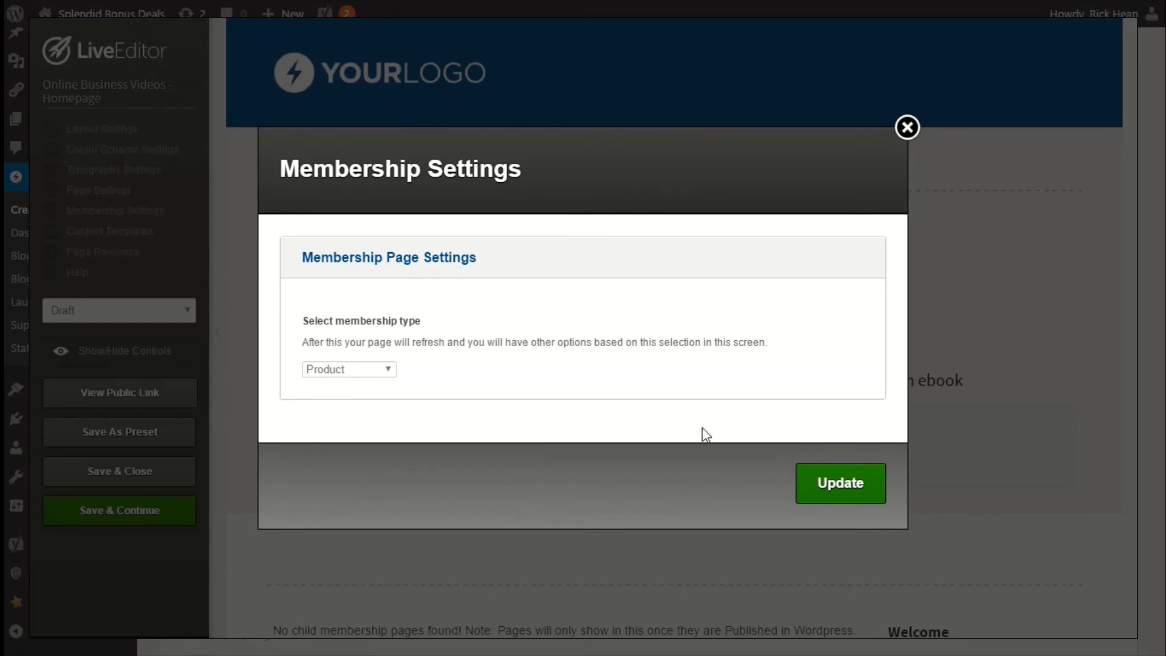
pyautogui.click(872, 488)
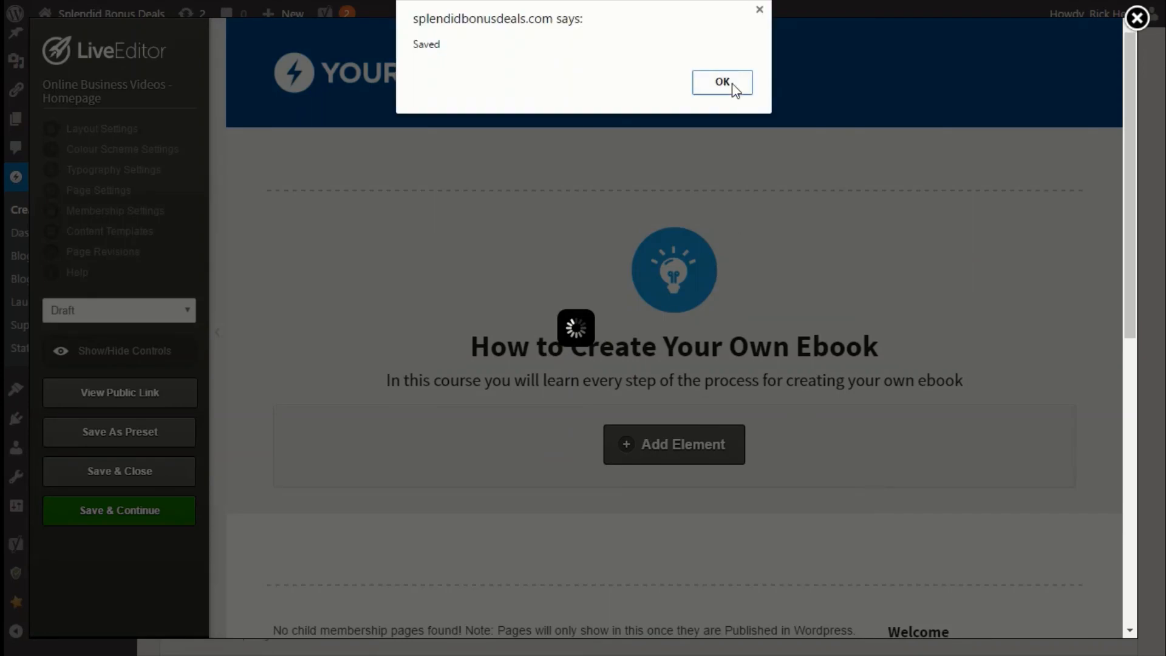
pyautogui.click(731, 86)
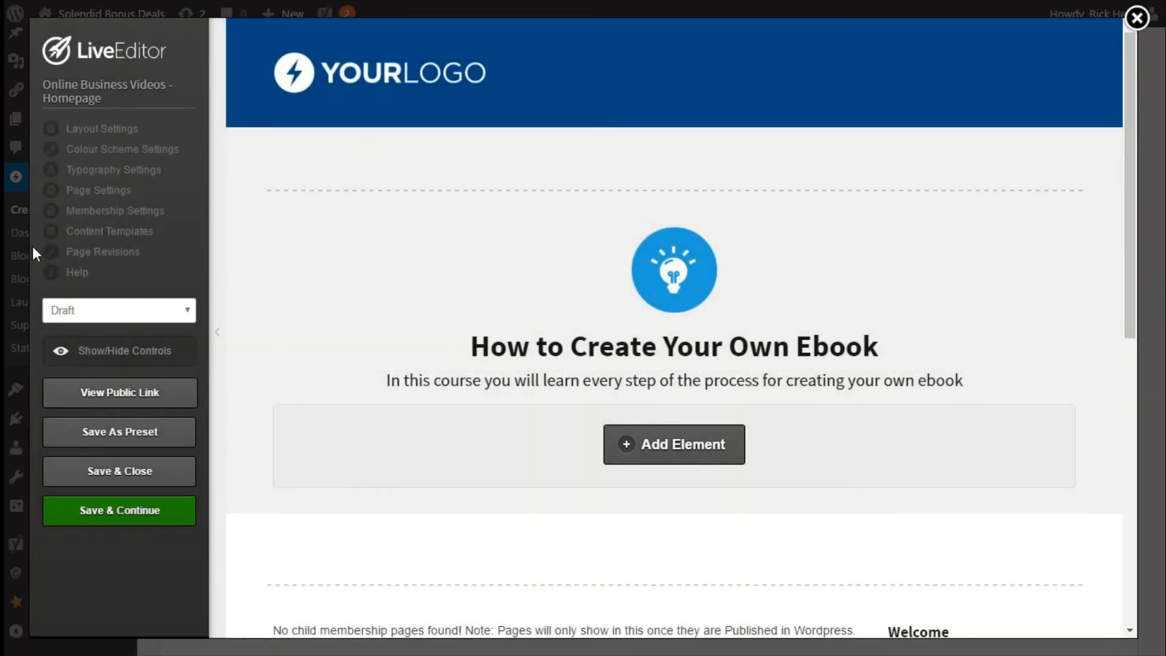
pyautogui.click(88, 212)
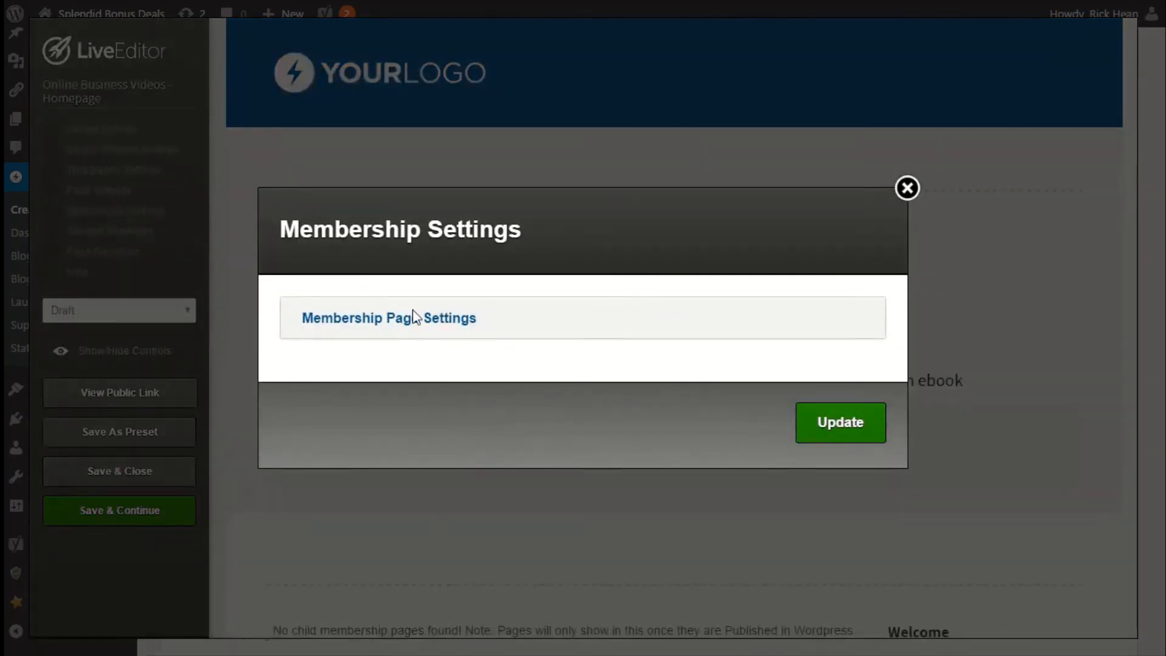
pyautogui.click(413, 327)
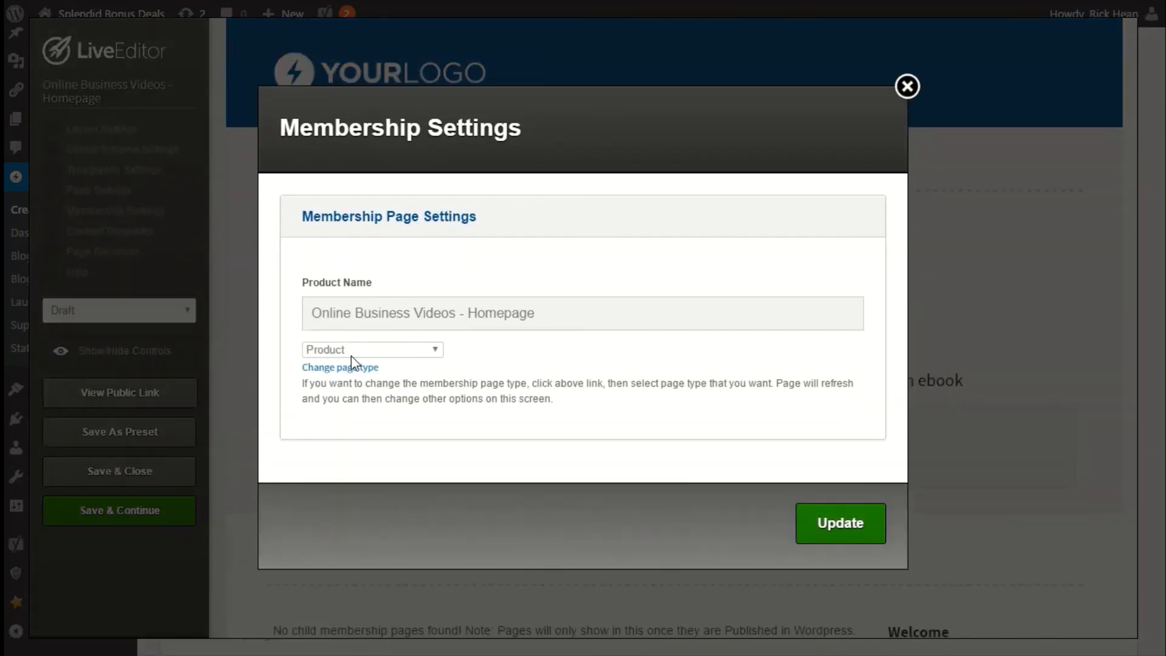
pyautogui.click(822, 524)
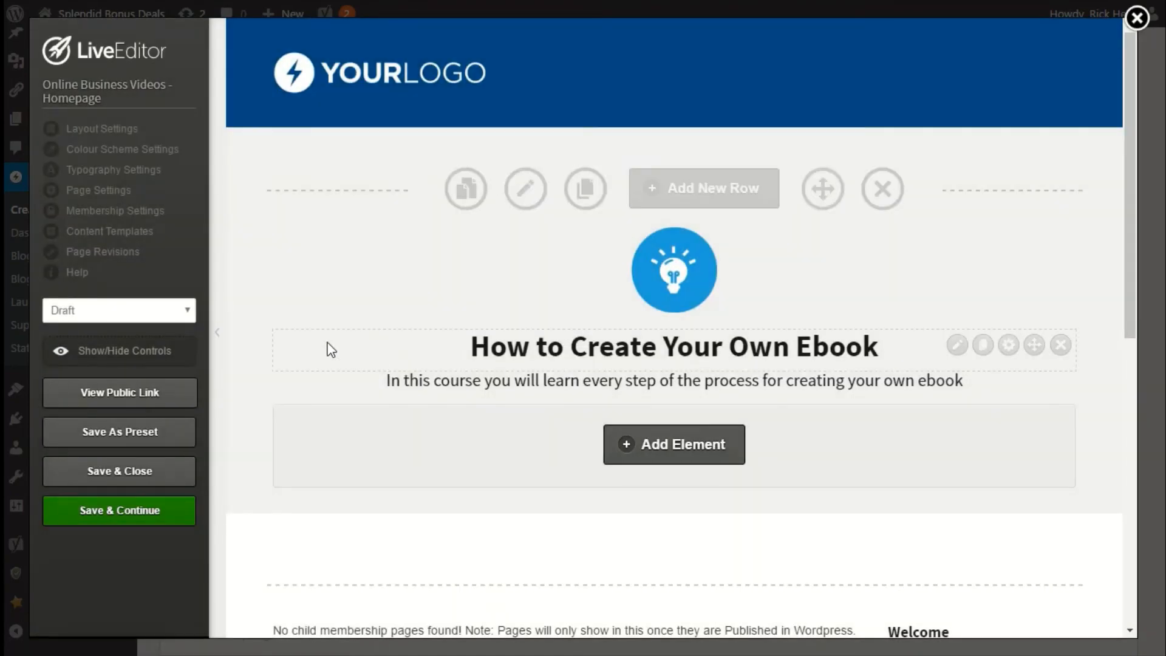
# Set the page thumbnail to the book icon image from the gallery and update the layout settings.
pyautogui.click(103, 131)
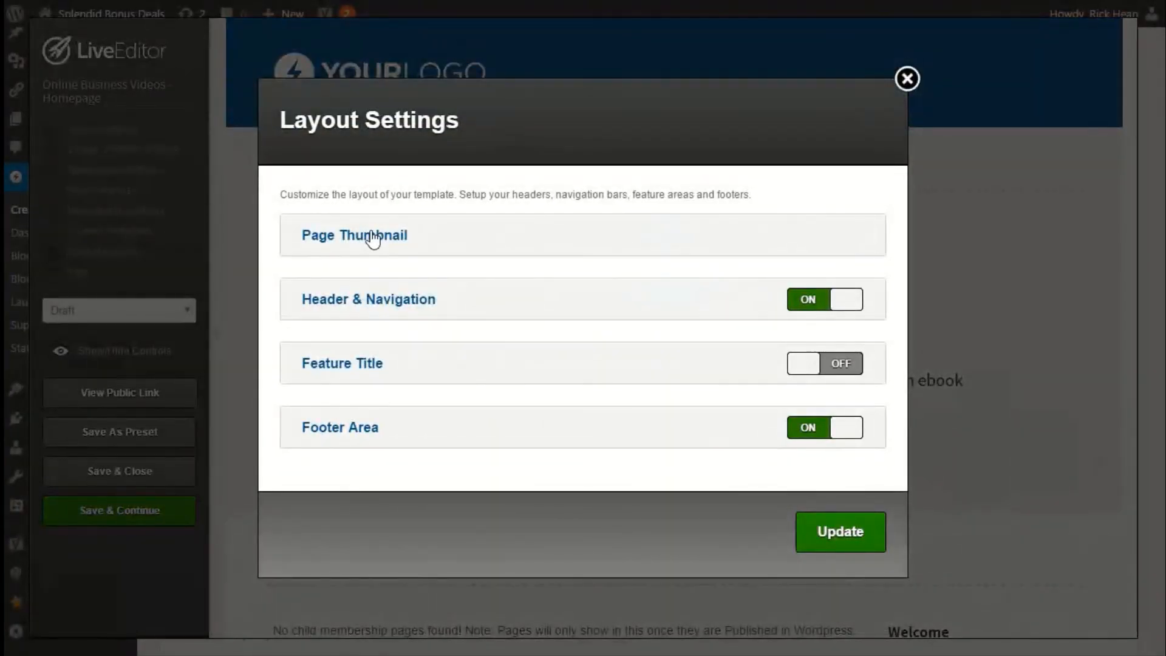
pyautogui.click(373, 237)
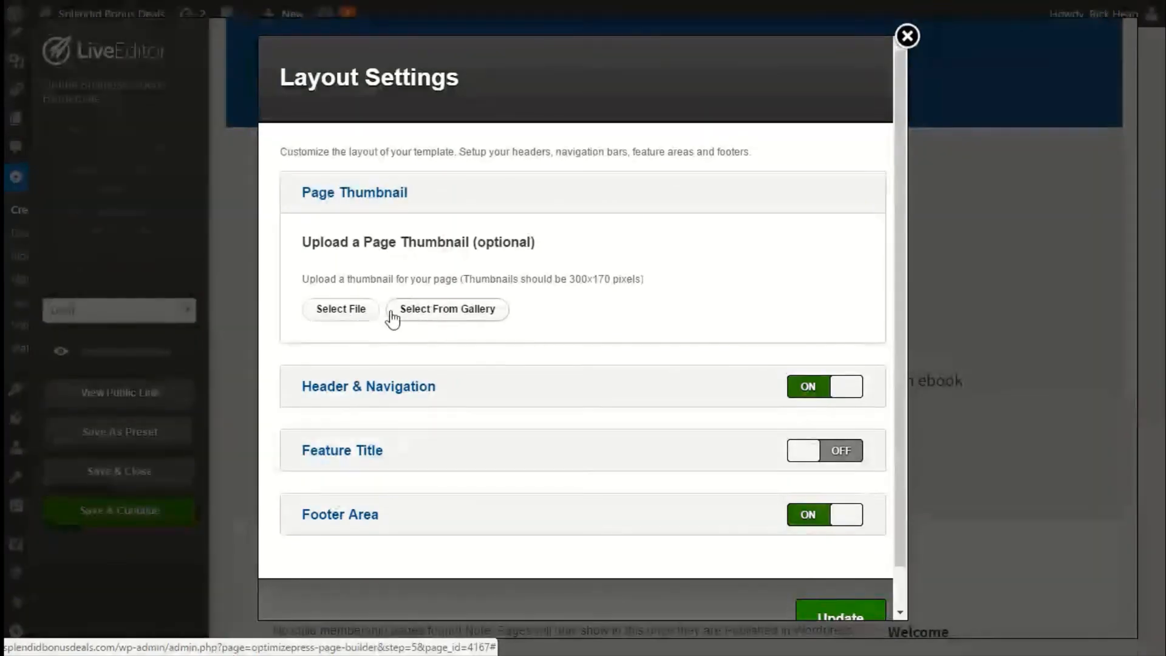
pyautogui.click(443, 311)
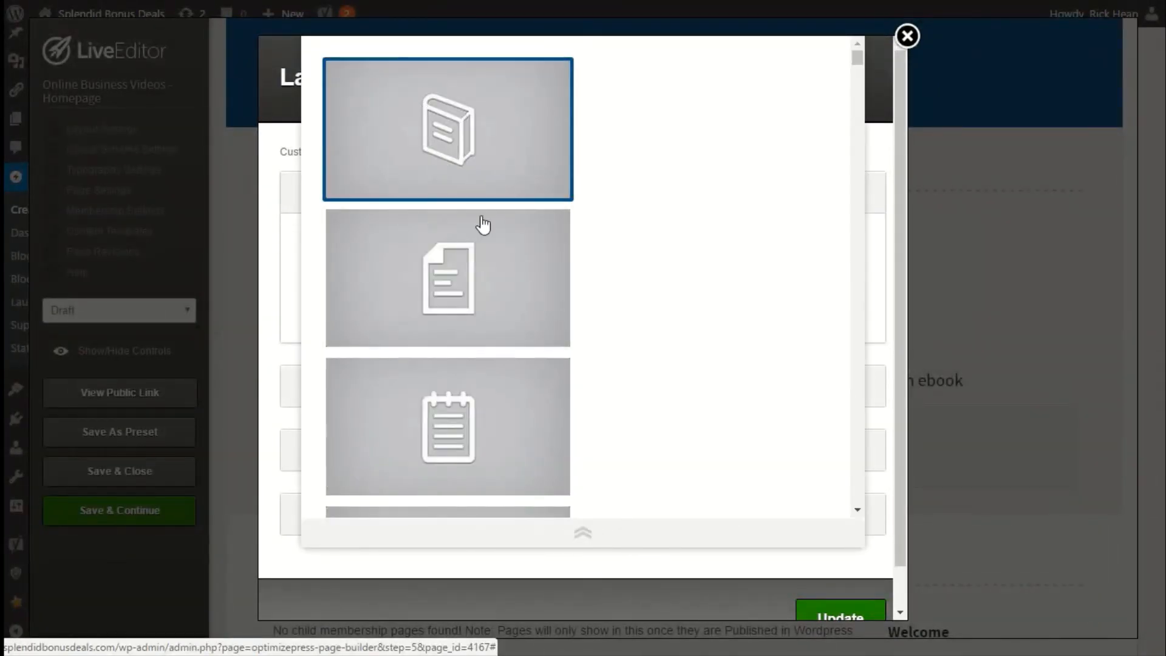
pyautogui.scroll(-10, 503, 315)
pyautogui.scroll(-3, 502, 314)
pyautogui.scroll(5, 502, 314)
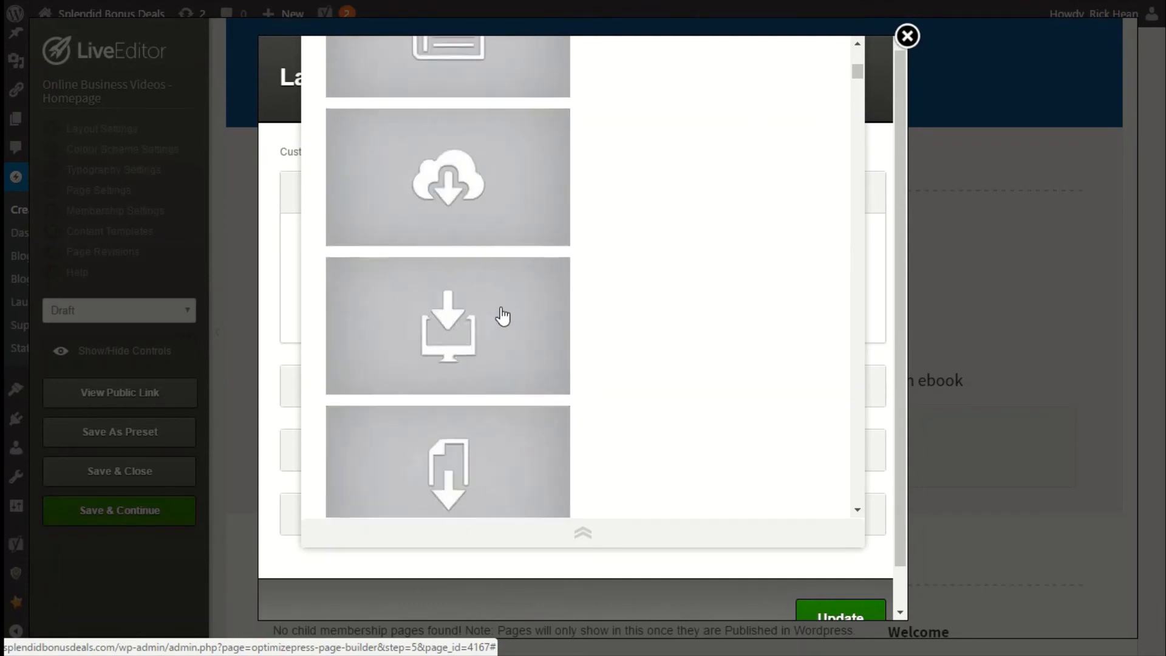
pyautogui.scroll(-10, 502, 314)
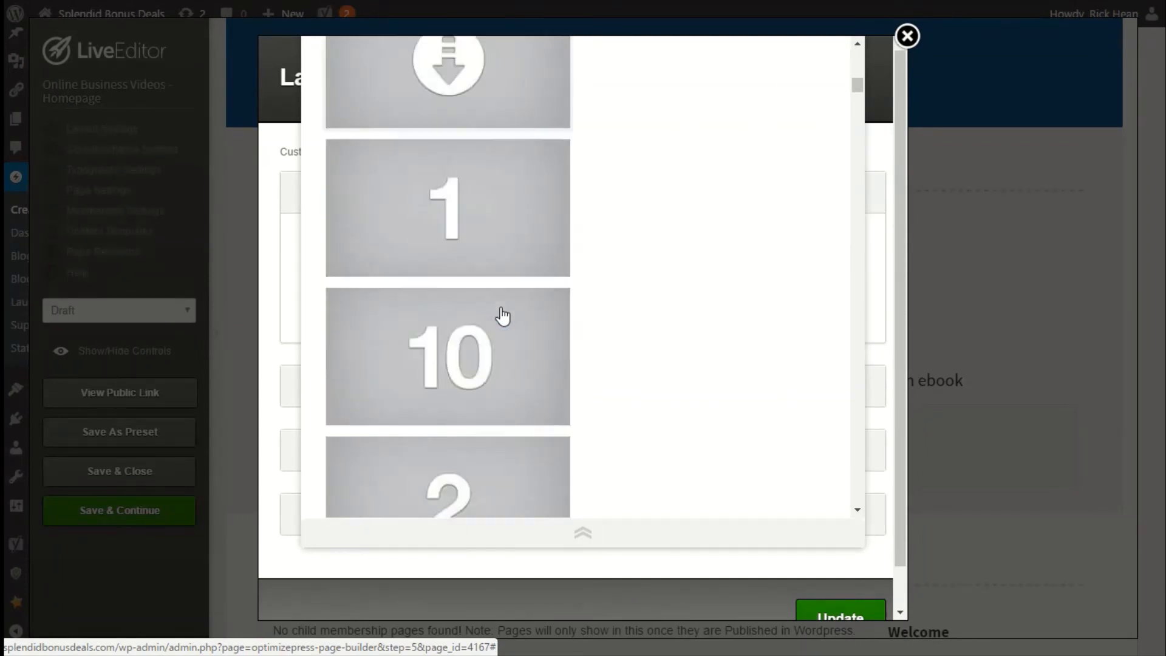
pyautogui.scroll(7, 502, 315)
pyautogui.scroll(3, 502, 314)
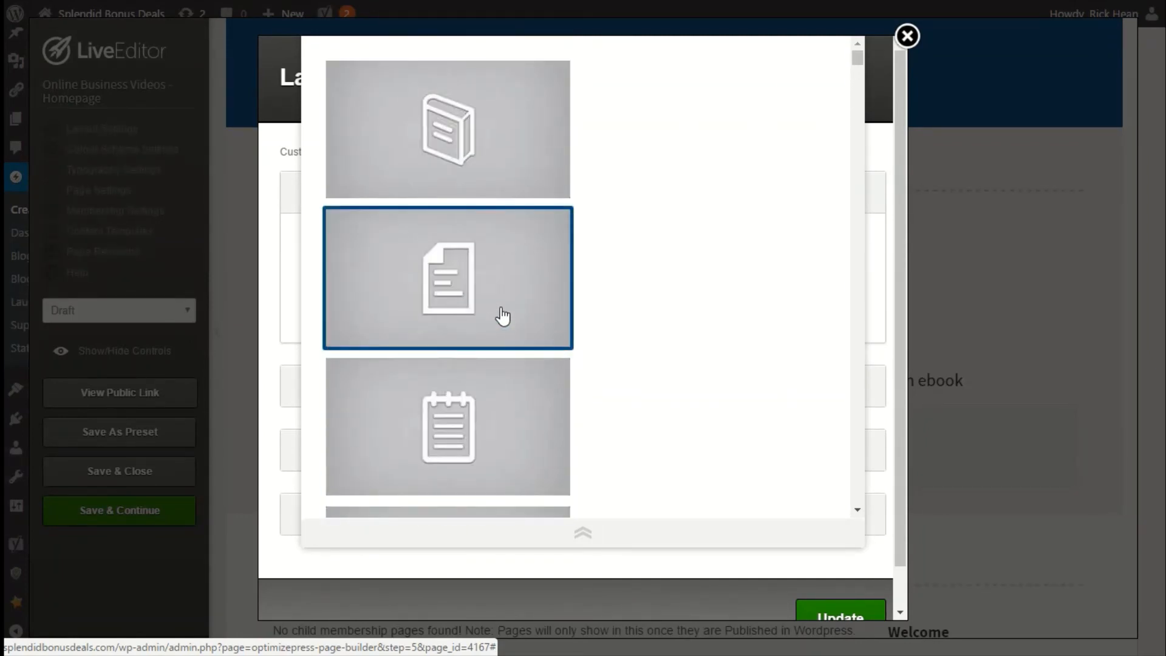
pyautogui.click(440, 148)
pyautogui.scroll(-3, 703, 450)
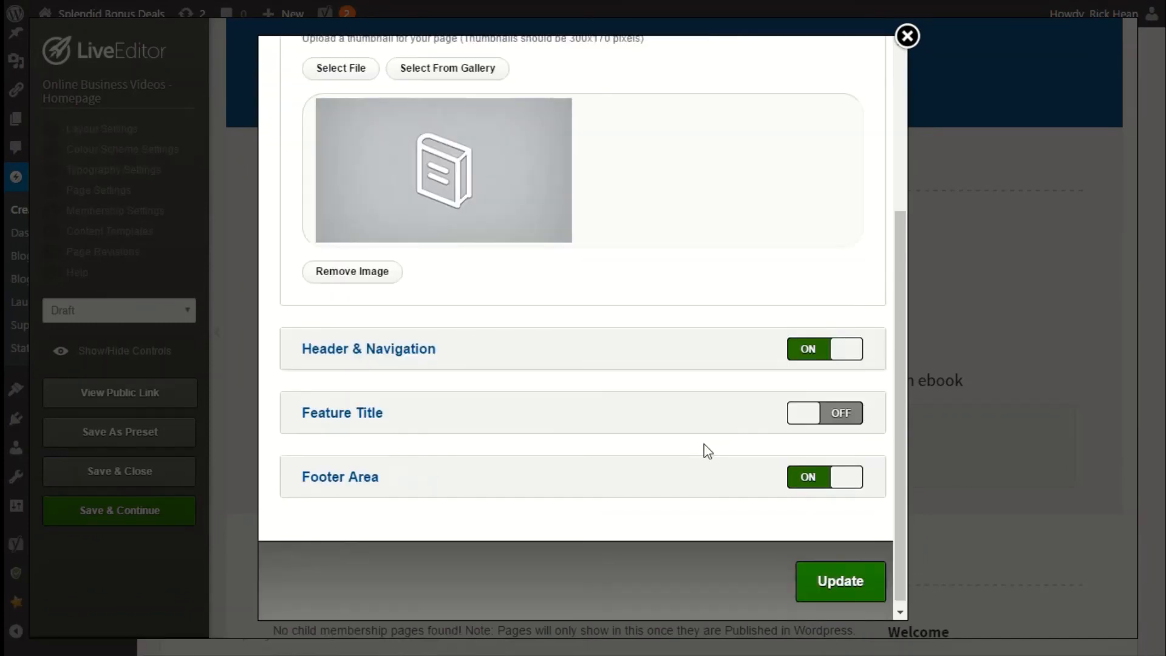
pyautogui.click(819, 576)
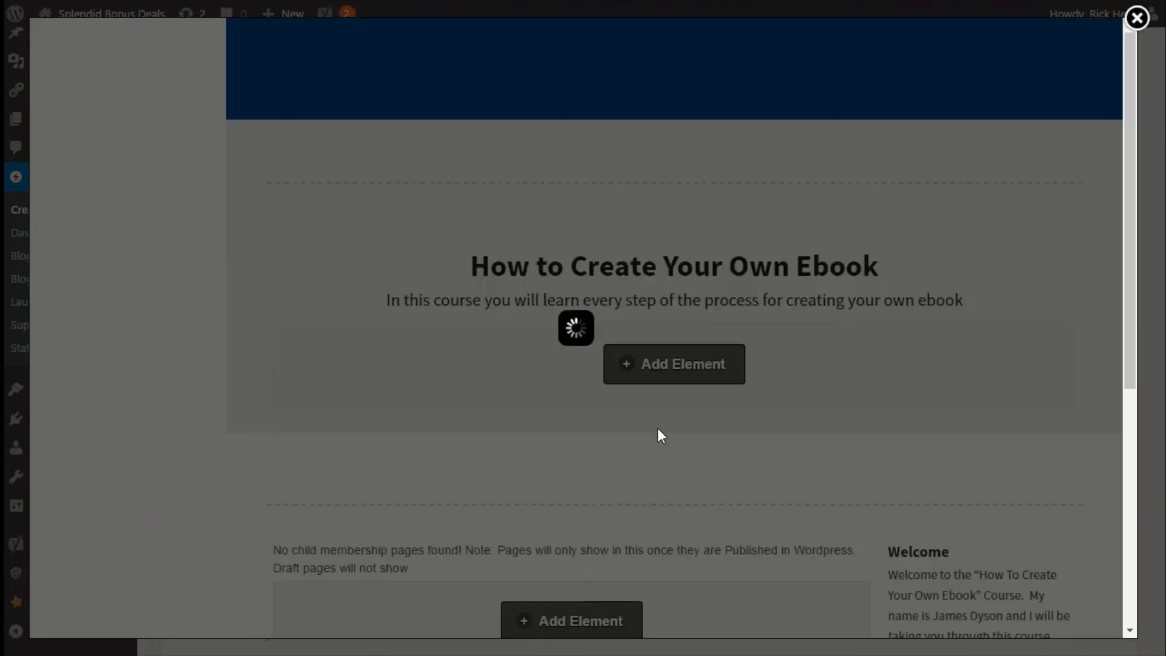
# Change the homepage's membership page listings element to the boxed three-column listings style.
pyautogui.scroll(-5, 446, 333)
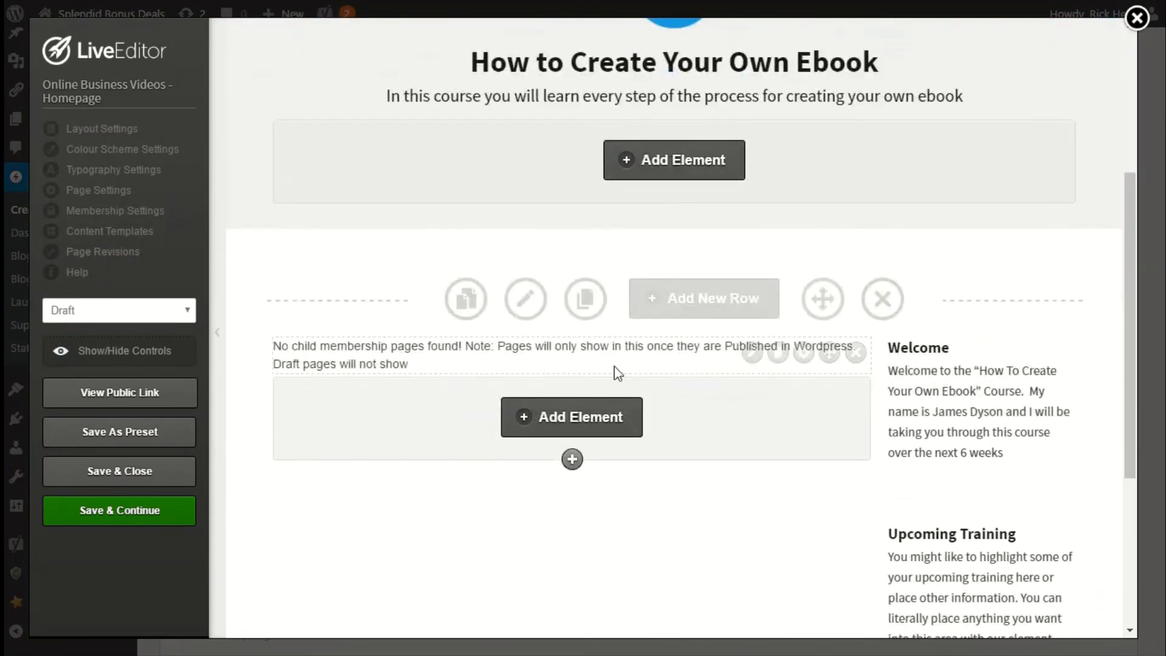
pyautogui.click(753, 353)
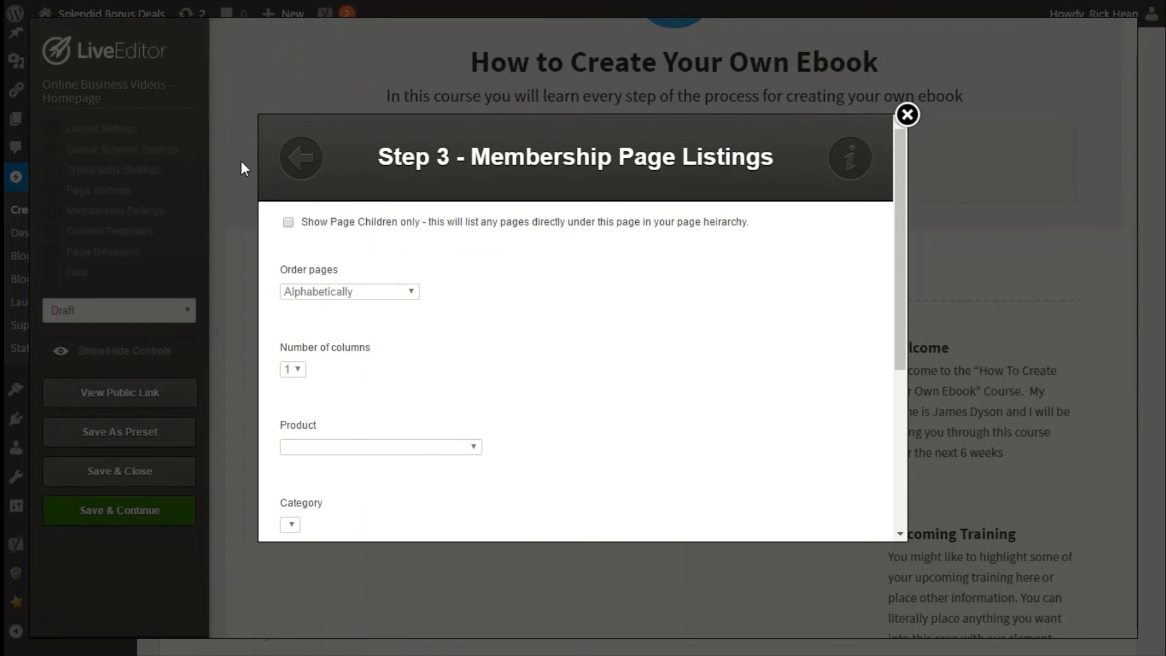
pyautogui.click(302, 161)
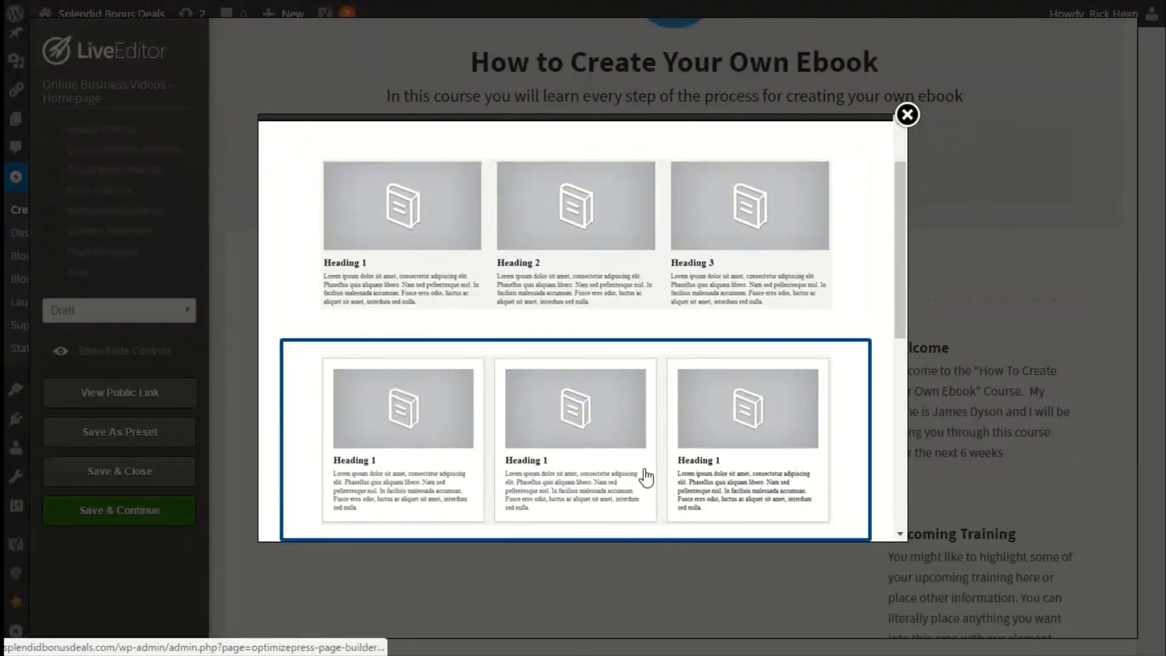
pyautogui.scroll(1, 646, 478)
pyautogui.scroll(-2, 645, 478)
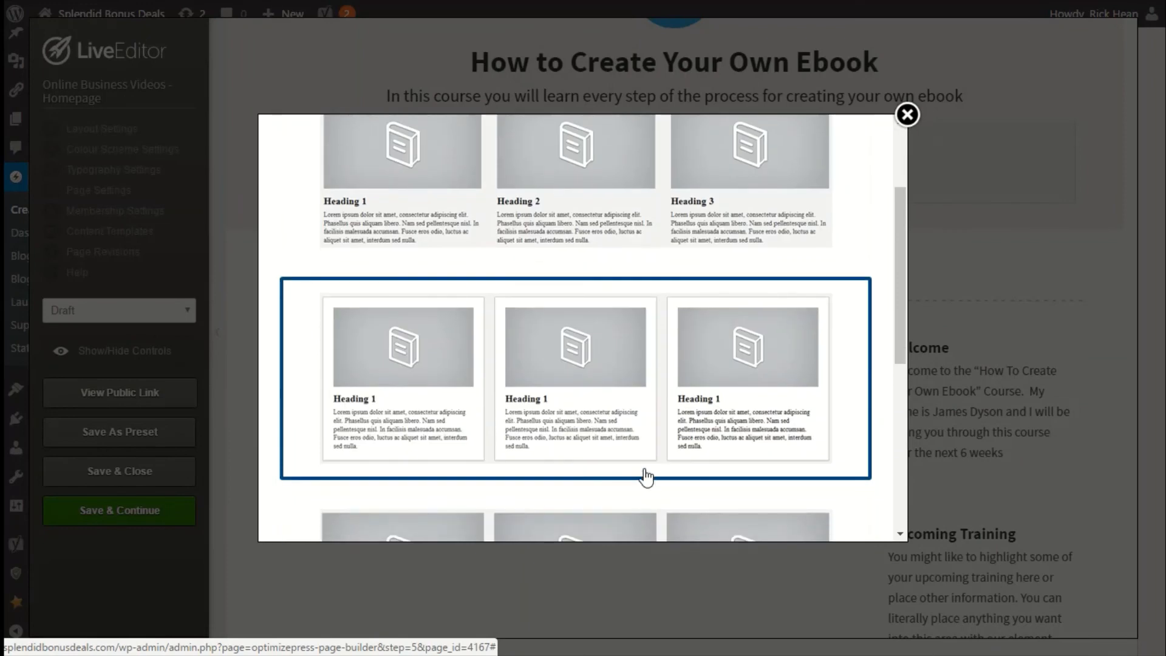
pyautogui.scroll(2, 644, 478)
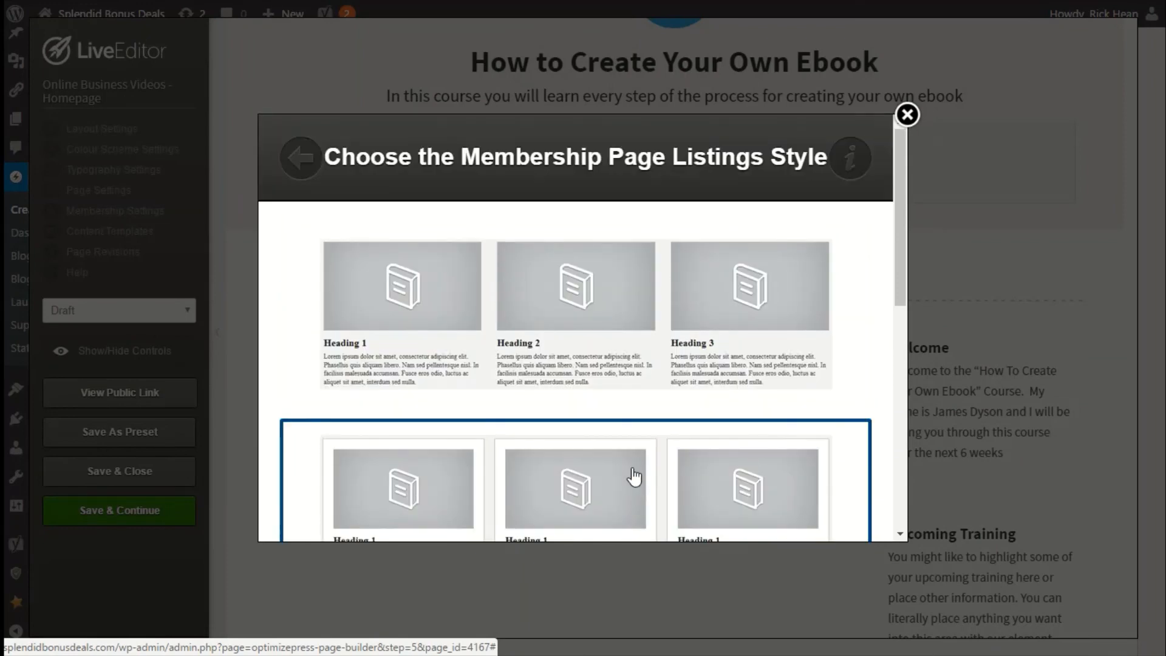
pyautogui.scroll(-4, 560, 390)
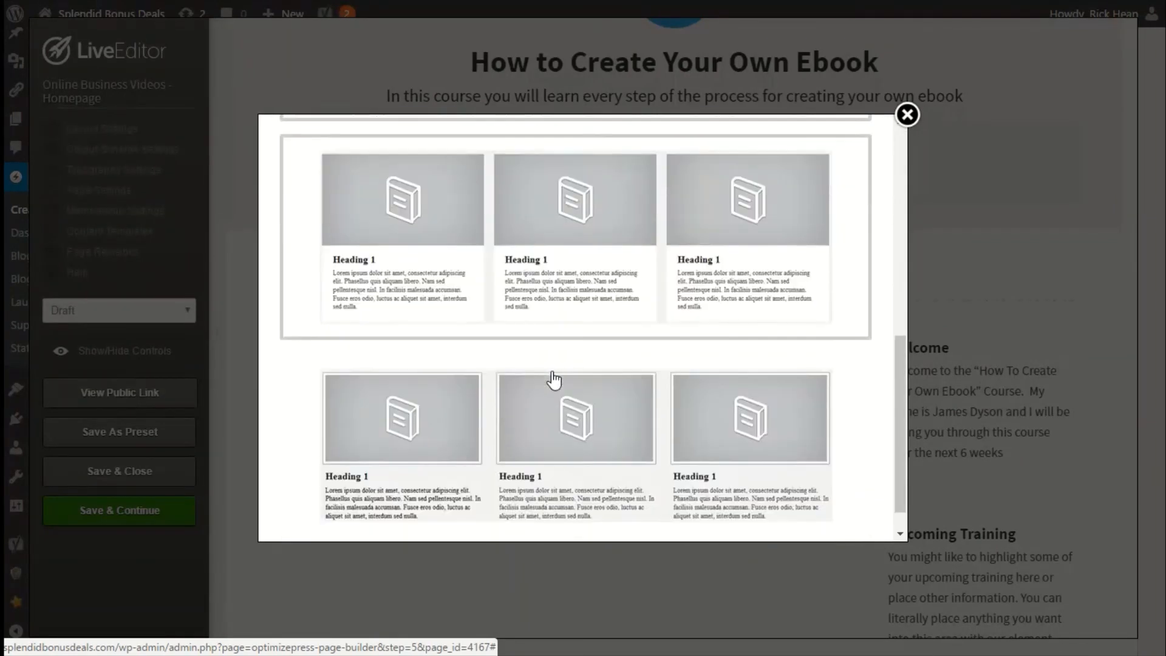
pyautogui.scroll(4, 554, 387)
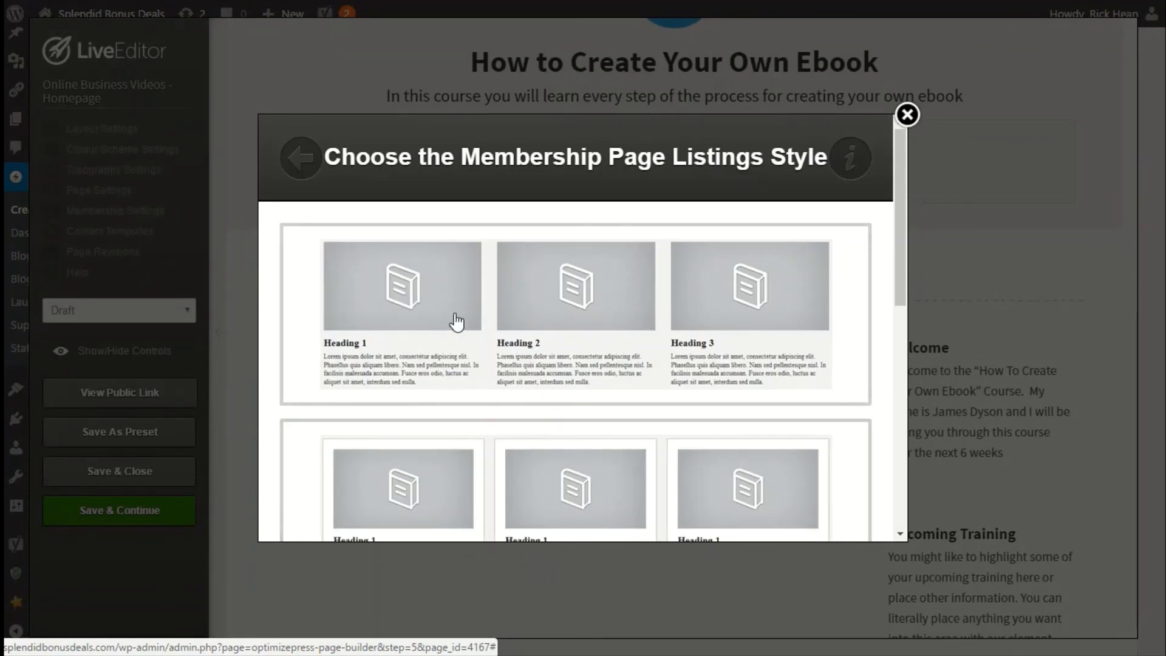
pyautogui.click(499, 477)
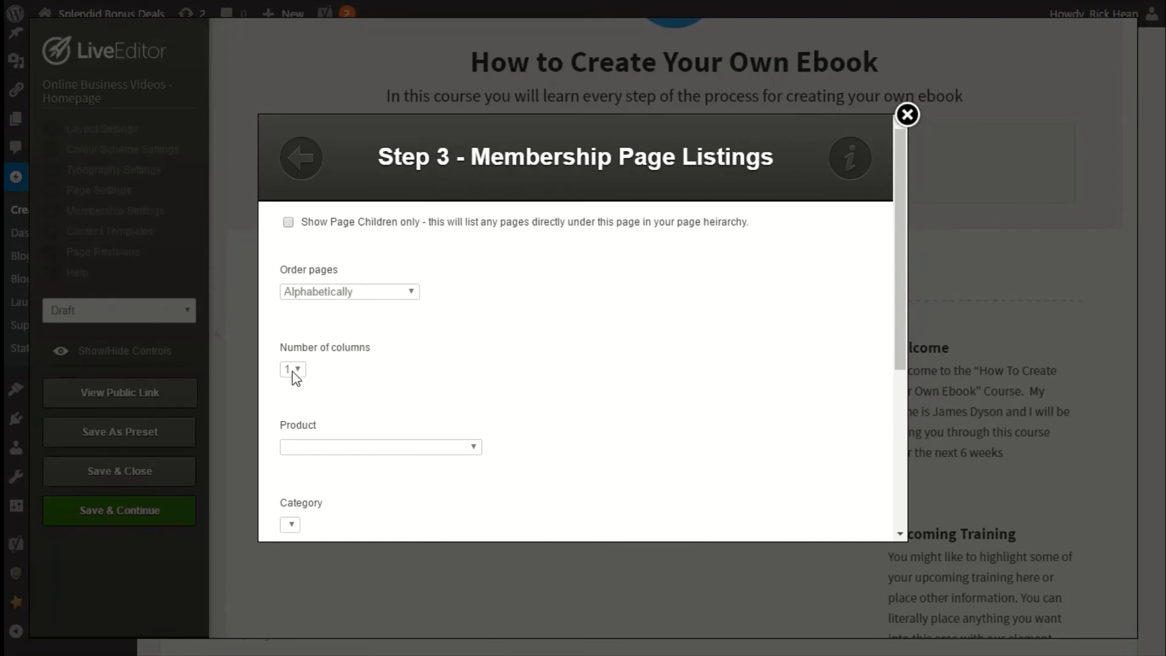
# Set the listings product to Online Business Videos - Homepage and insert the listings element.
pyautogui.click(371, 448)
pyautogui.click(413, 481)
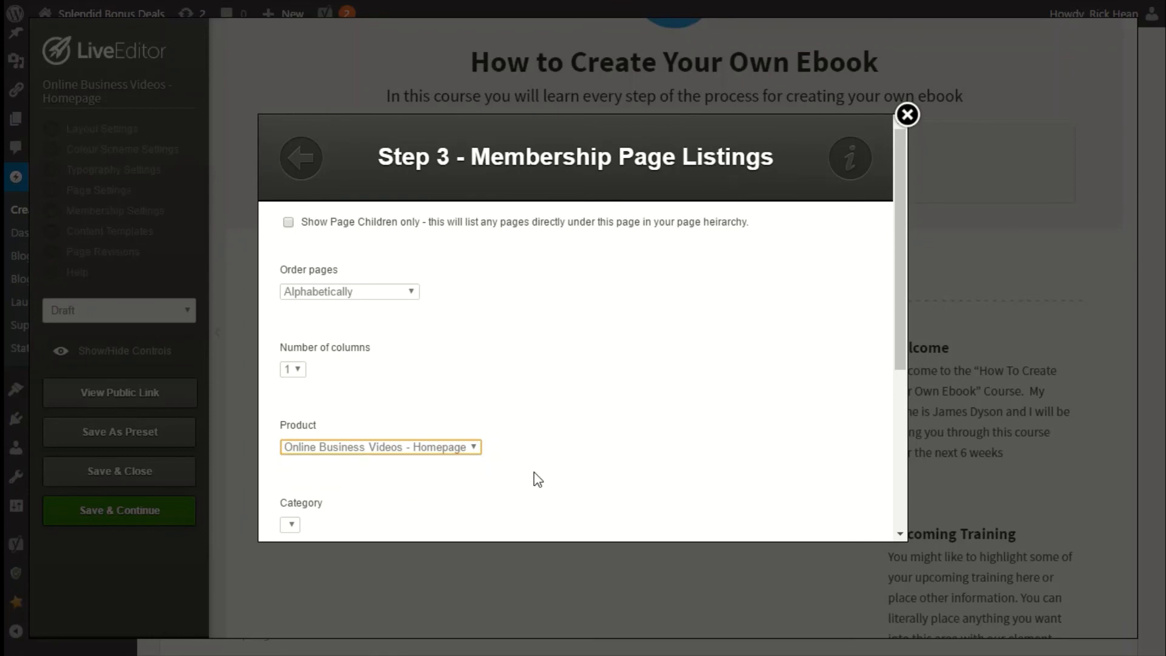
pyautogui.scroll(-5, 534, 477)
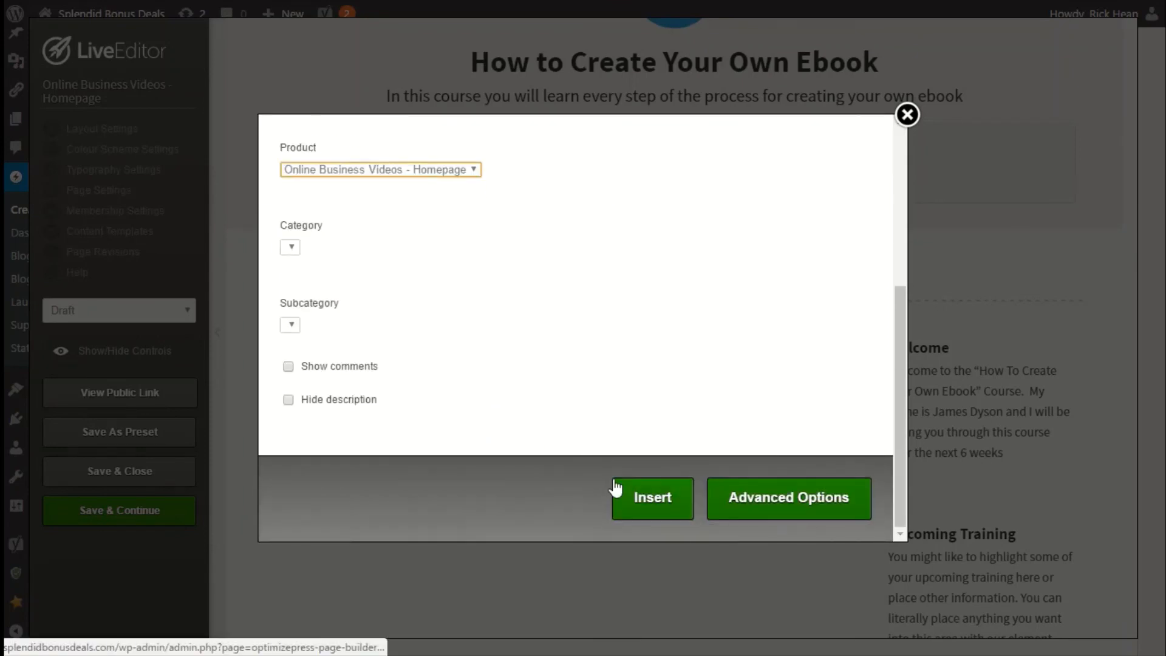
pyautogui.click(635, 497)
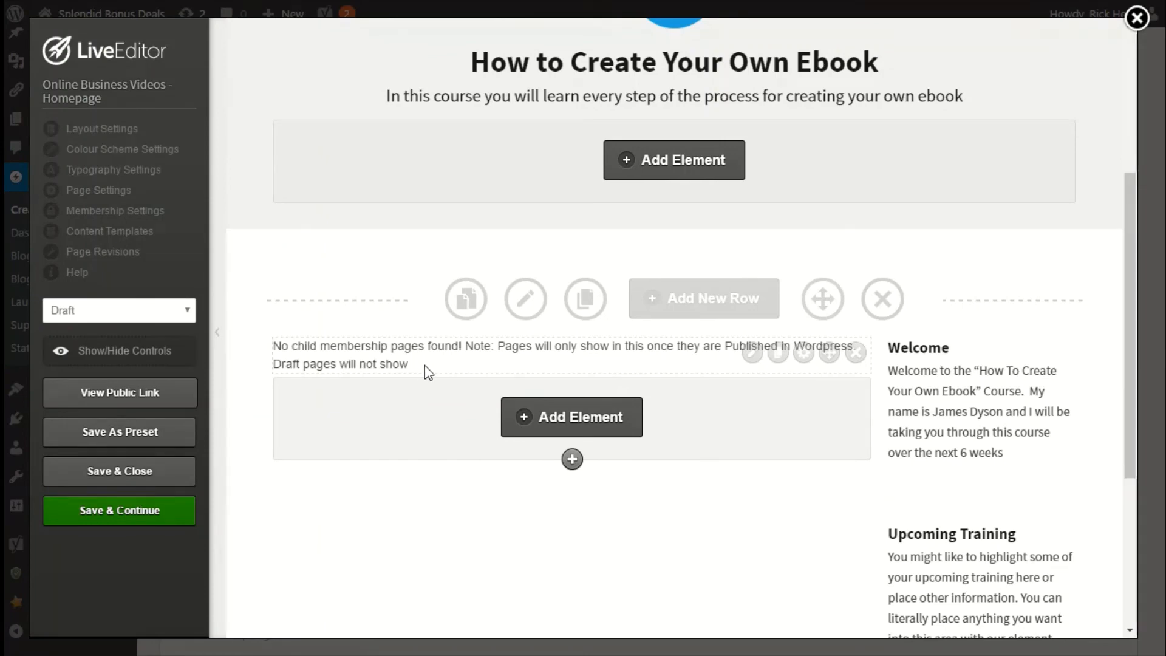
# Set the homepage's status to Publish, then save and close the editor.
pyautogui.click(91, 311)
pyautogui.click(91, 344)
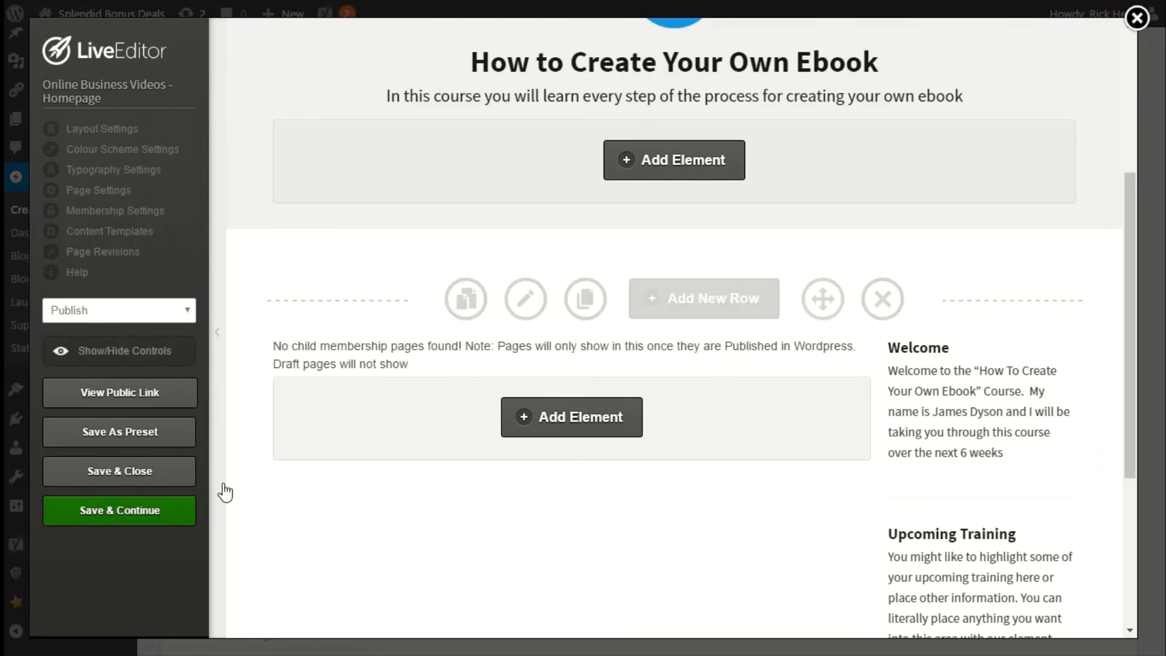
pyautogui.click(115, 472)
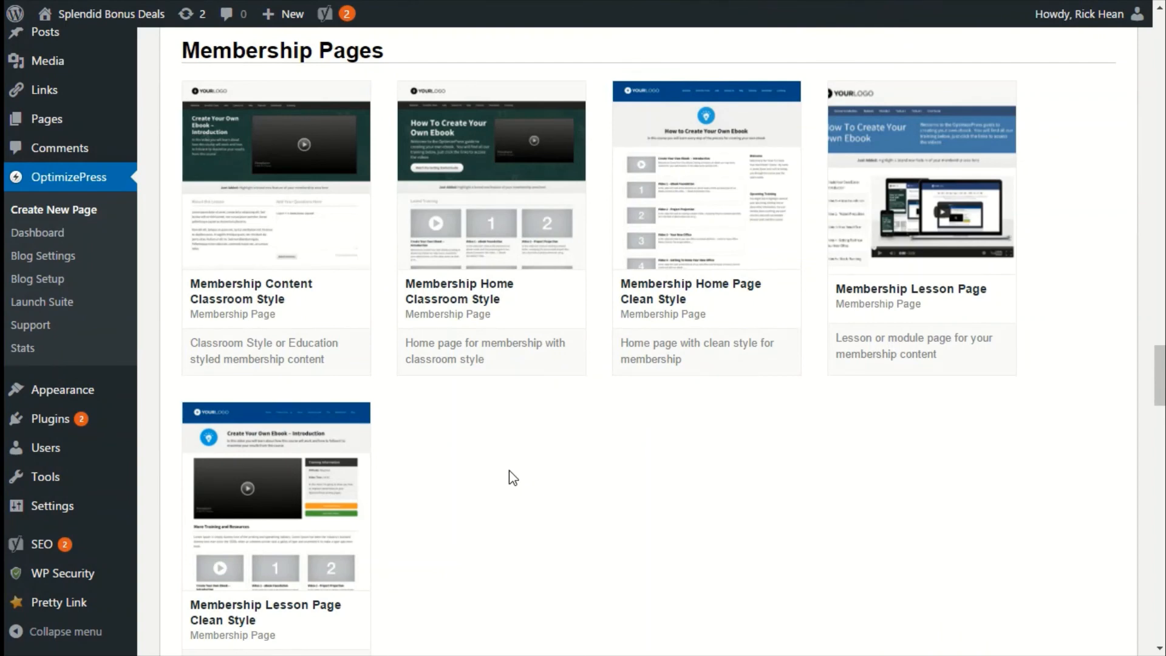
# Create a new page from the Membership Lesson Page Clean Style template named Online Business Videos - Introduction.
pyautogui.scroll(-2, 509, 470)
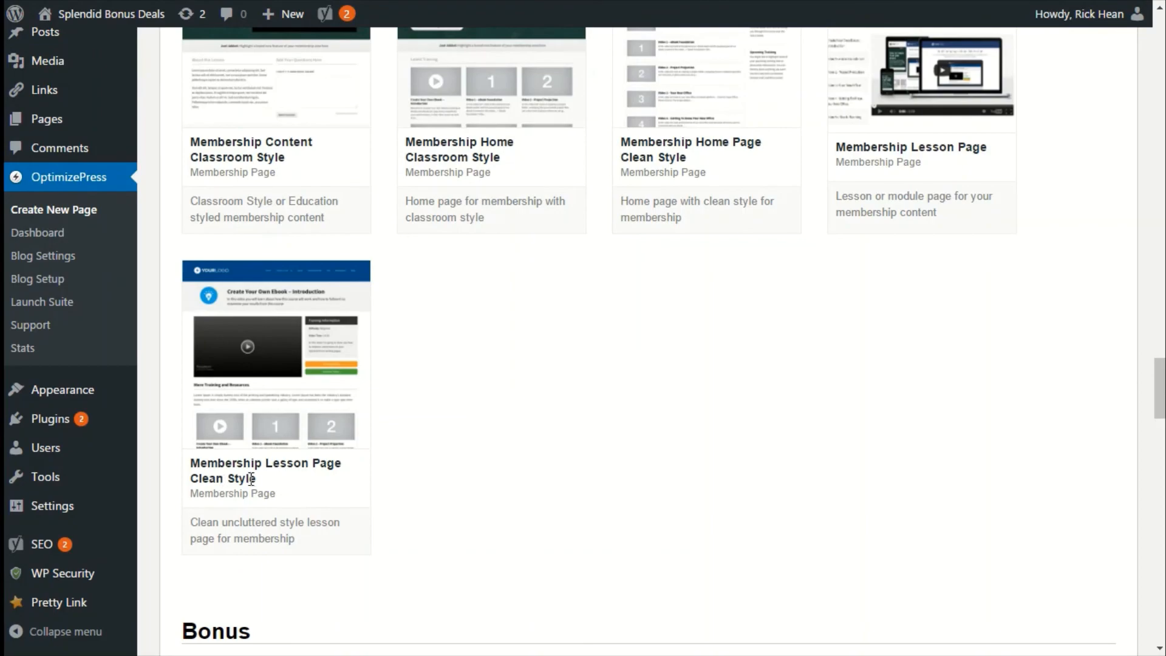
pyautogui.click(267, 356)
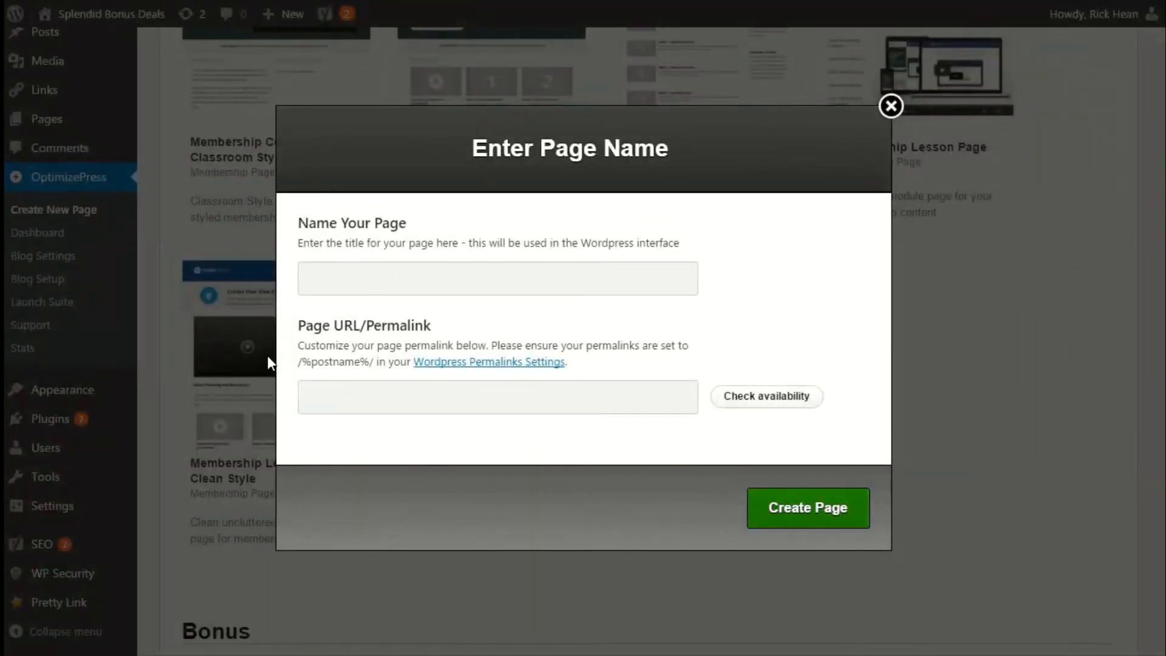
pyautogui.write('On')
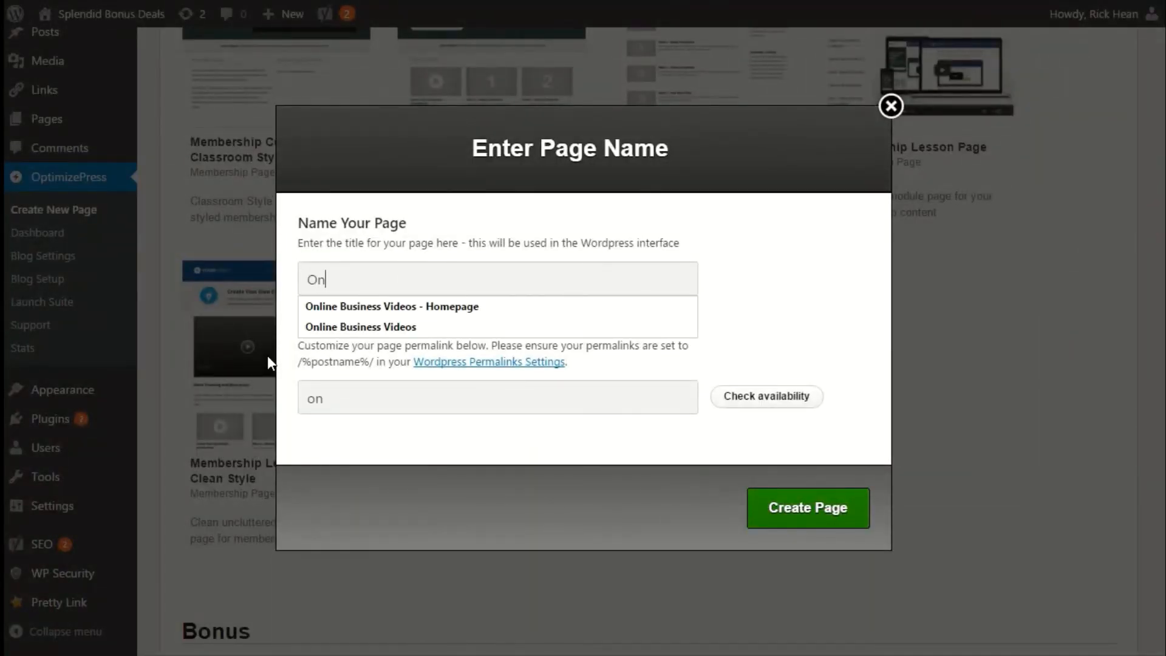
pyautogui.write('line Business Videos - Introduction')
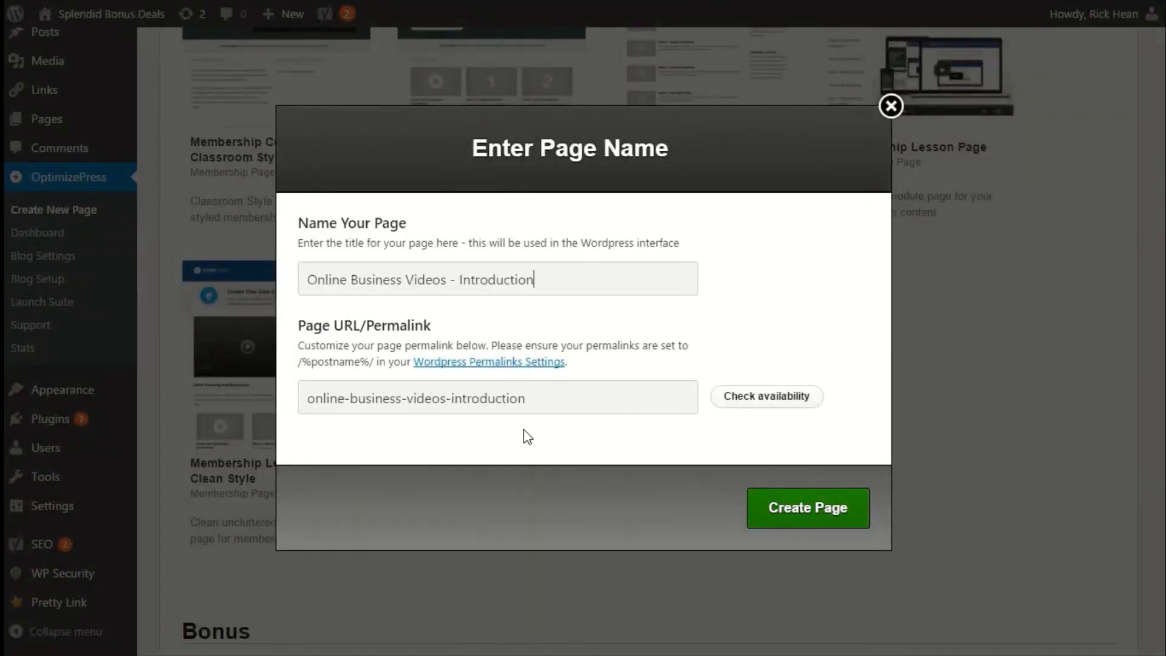
pyautogui.click(806, 517)
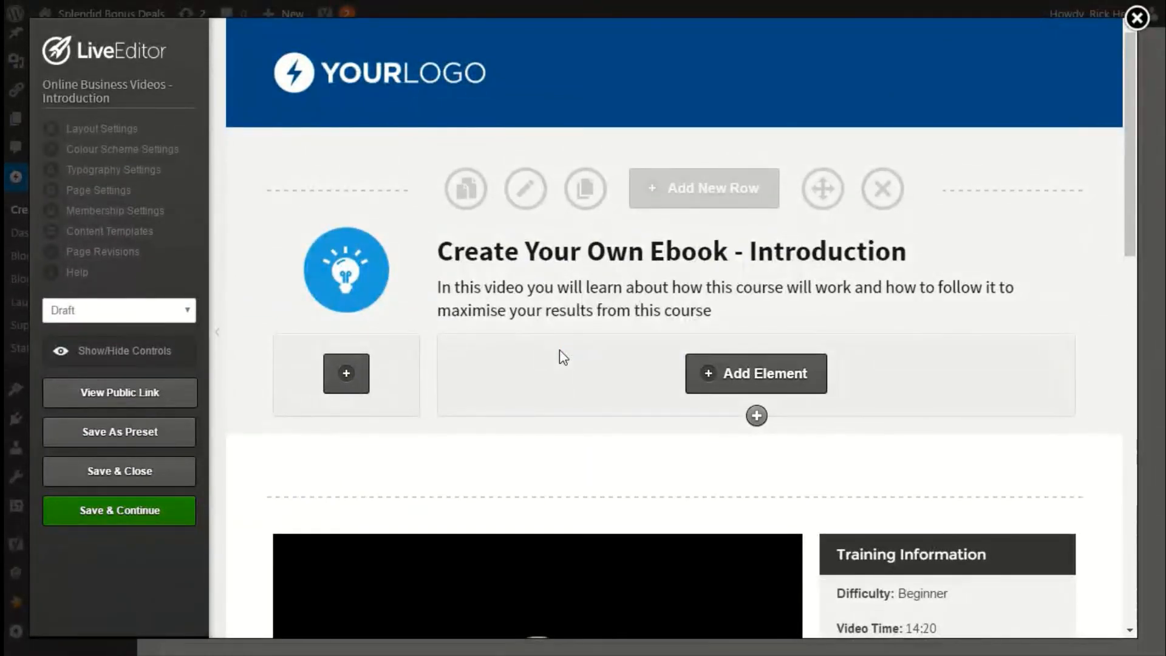
# Scroll through the new lesson page template to review its rows and elements.
pyautogui.scroll(-5, 560, 351)
pyautogui.scroll(-2, 560, 352)
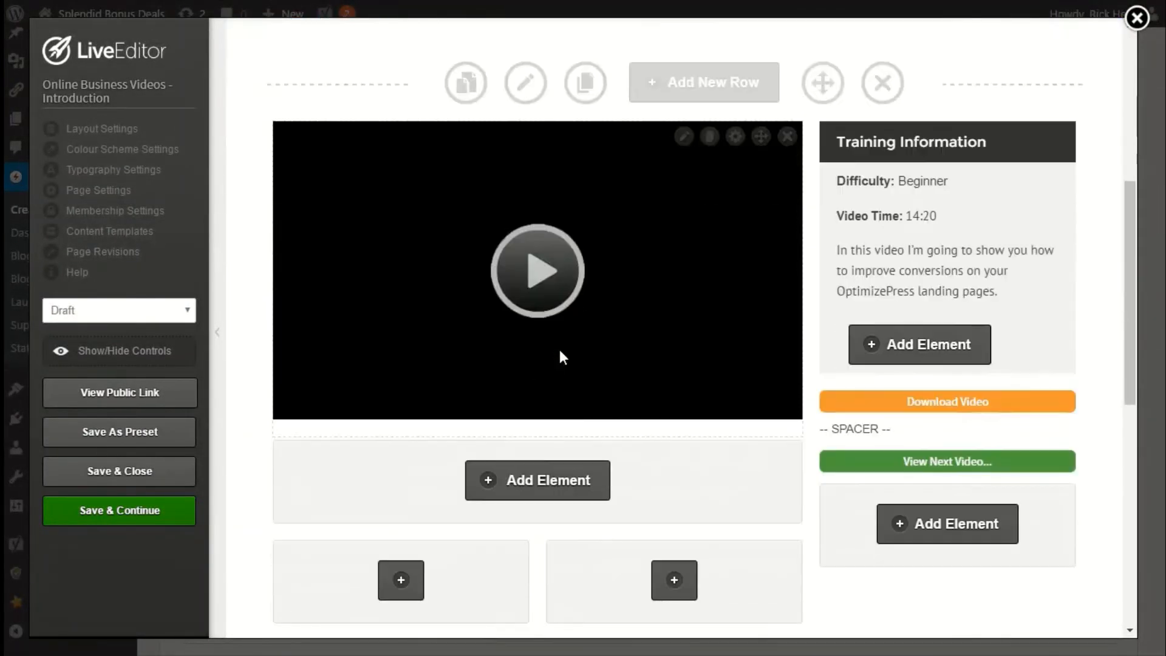
pyautogui.scroll(7, 560, 353)
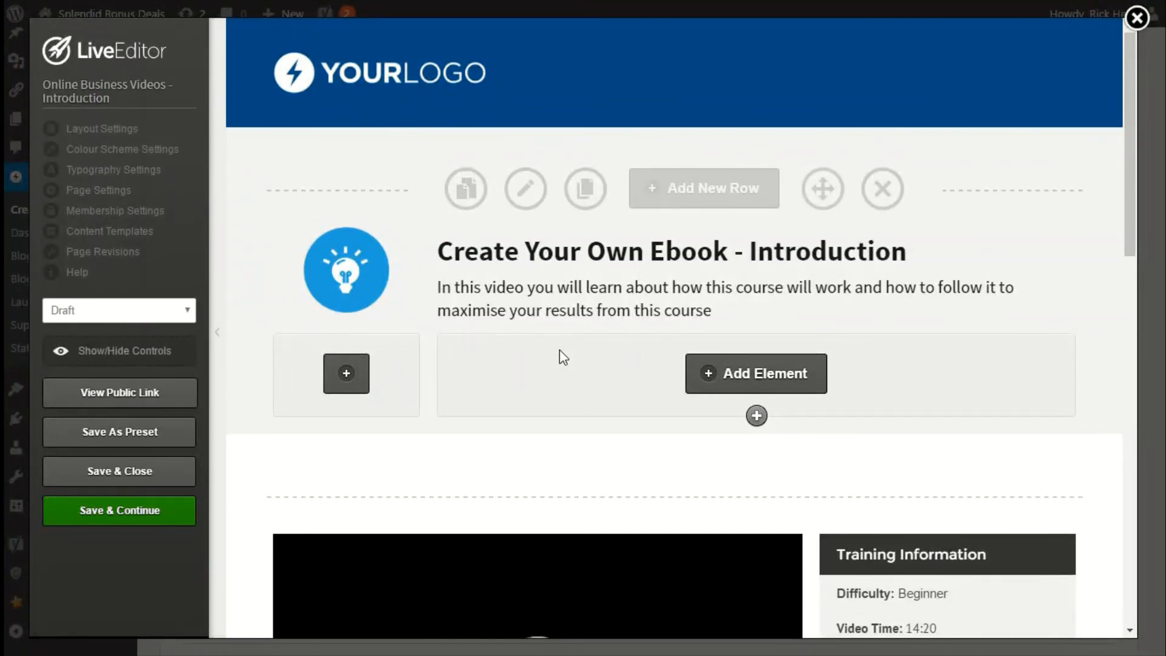
pyautogui.scroll(-2, 559, 349)
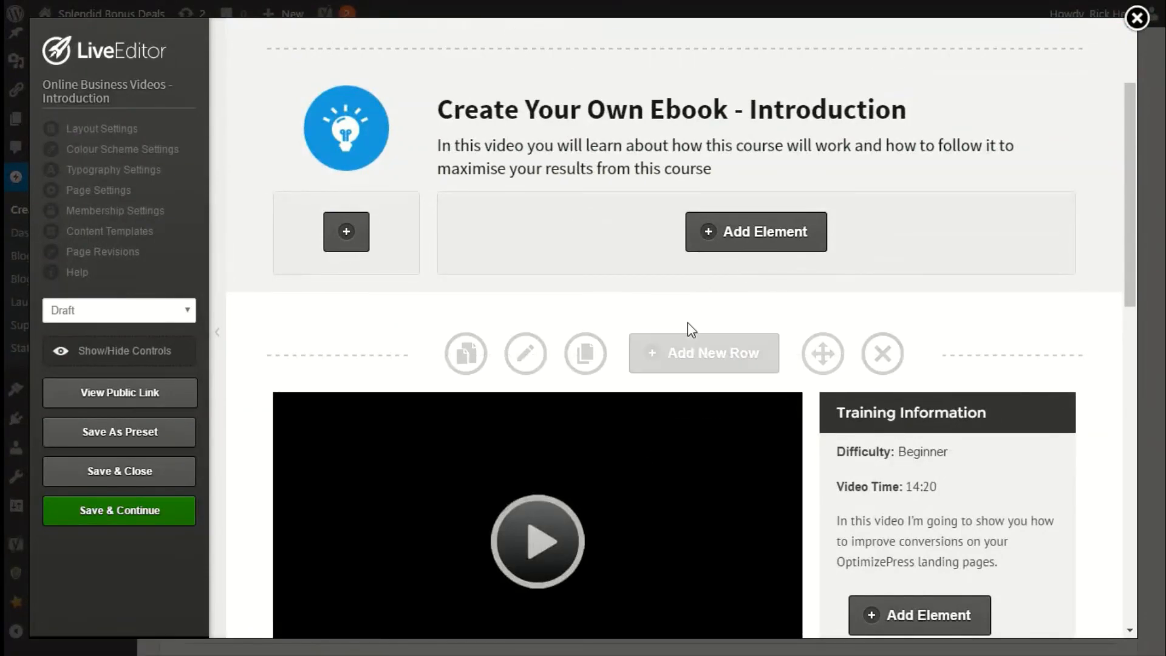
pyautogui.scroll(-2, 686, 328)
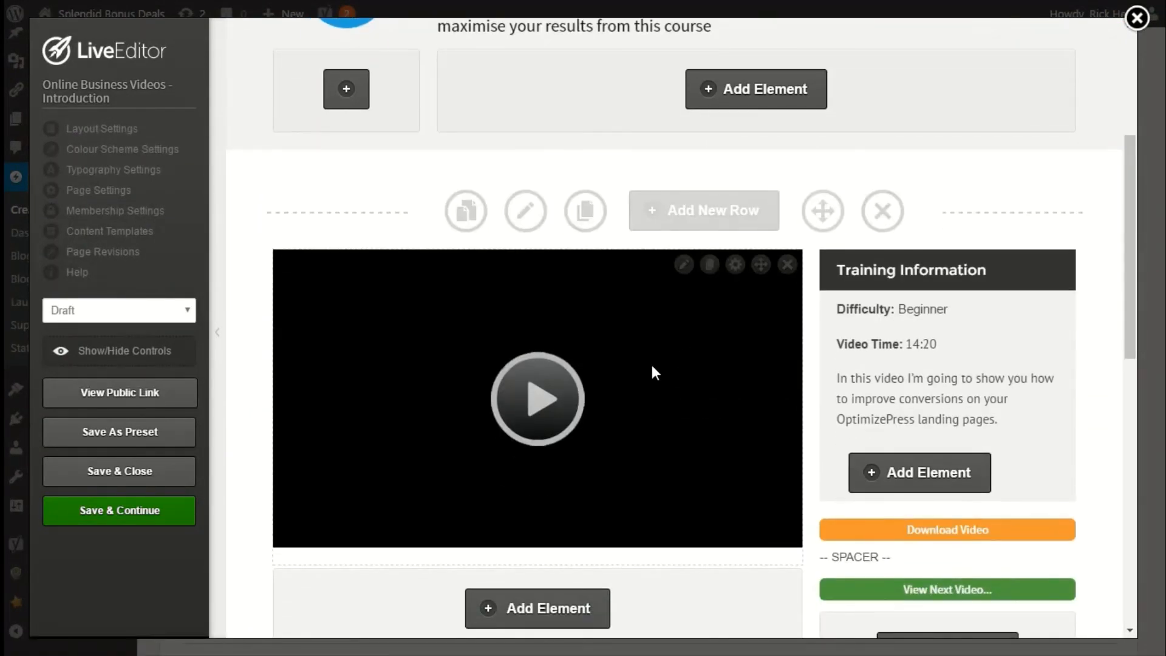
pyautogui.scroll(-4, 651, 362)
pyautogui.scroll(8, 651, 365)
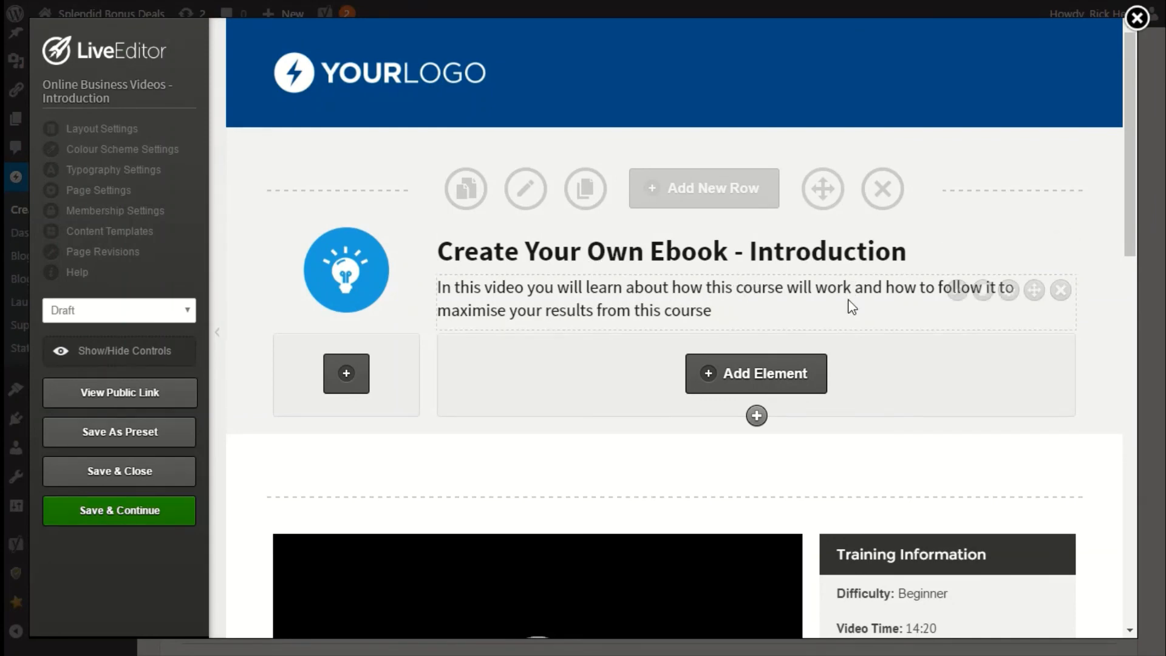
pyautogui.scroll(-5, 852, 307)
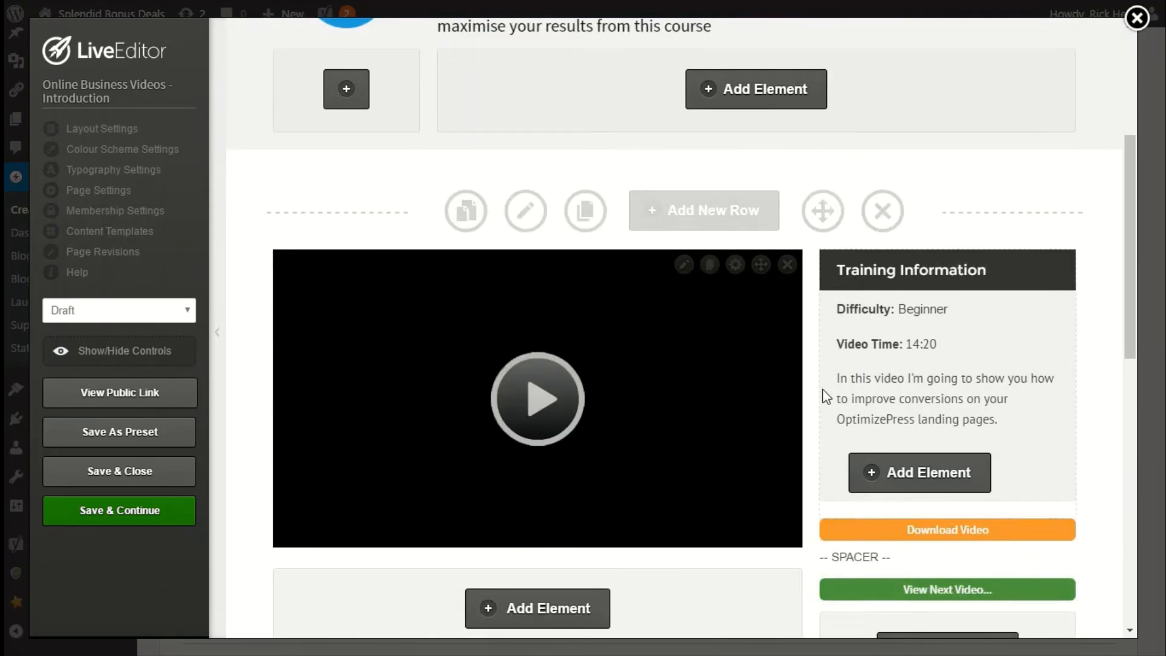
pyautogui.scroll(5, 963, 493)
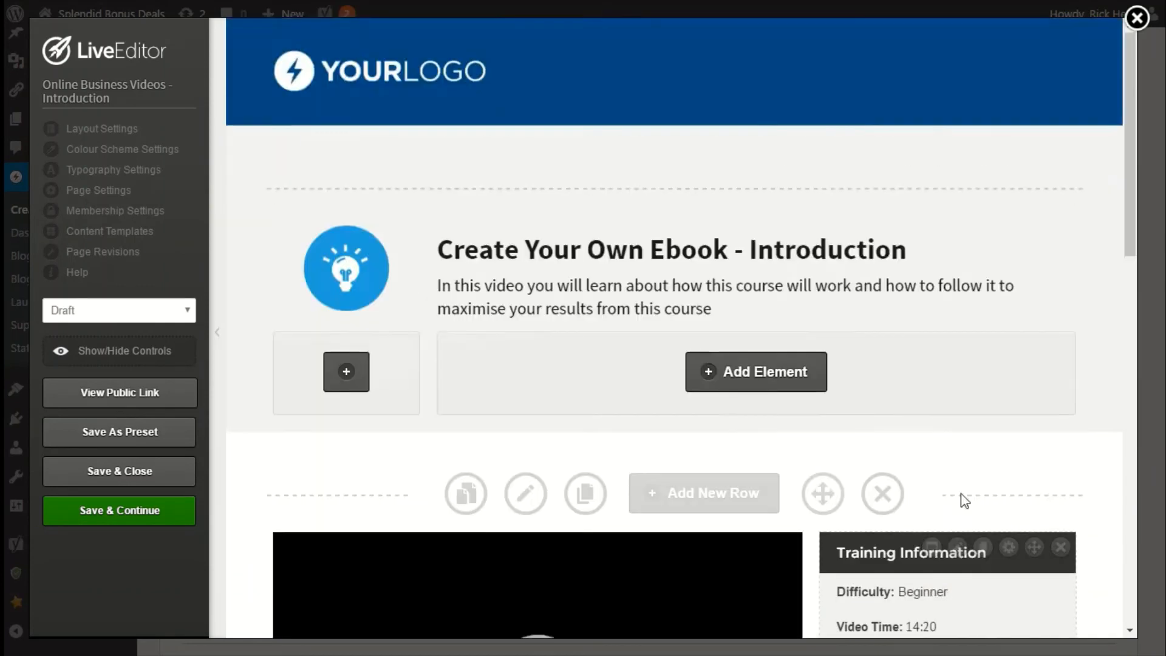
# Set the lesson page's membership type to Content/lesson in the membership settings and update.
pyautogui.click(100, 213)
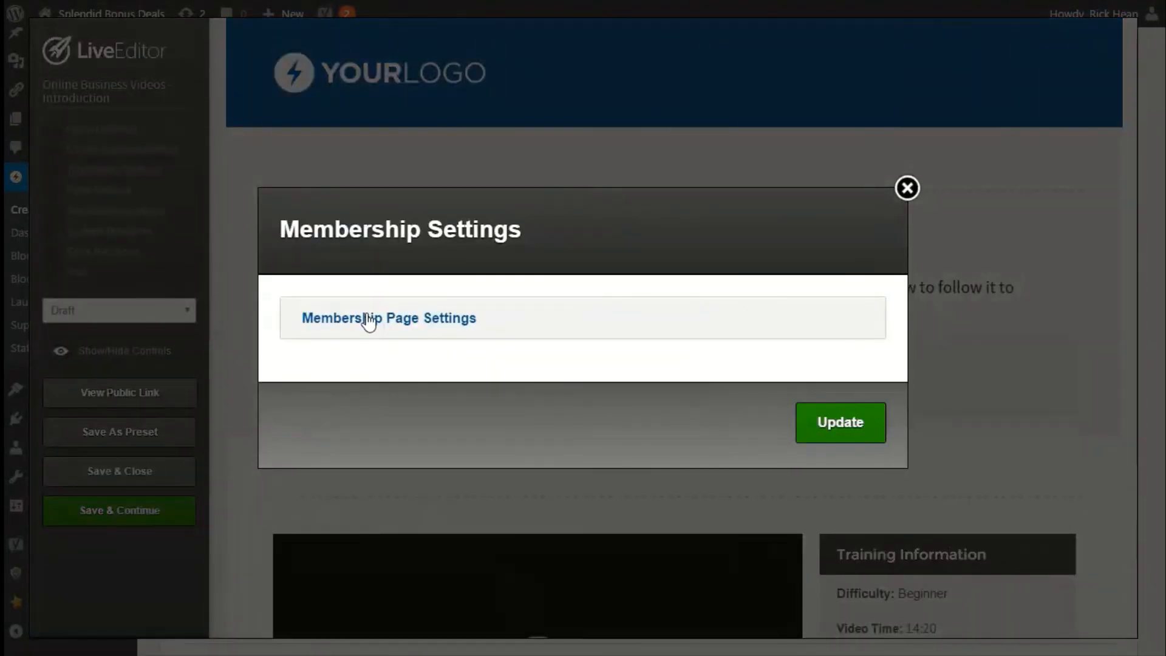
pyautogui.click(365, 322)
pyautogui.click(389, 369)
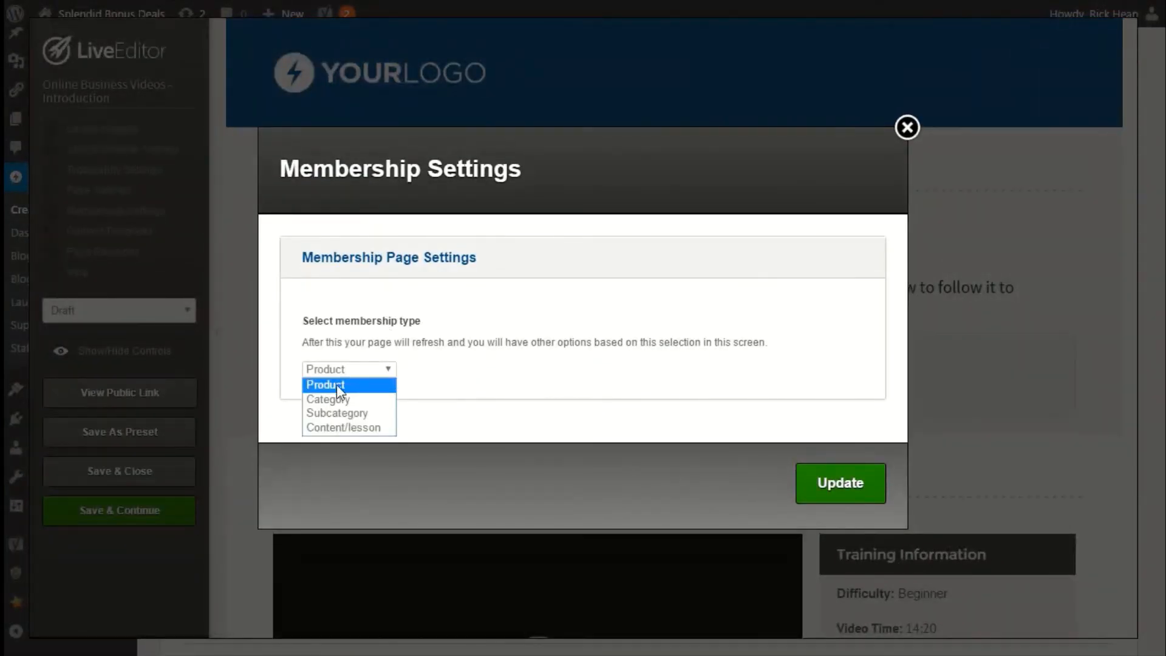
pyautogui.click(337, 425)
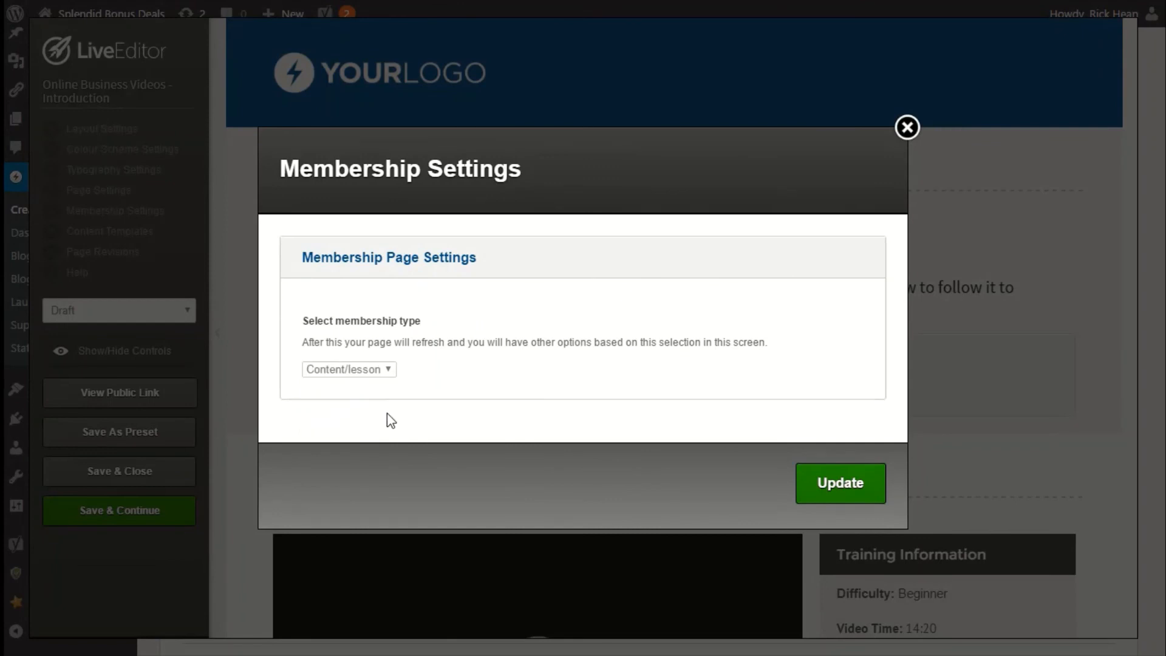
pyautogui.click(373, 372)
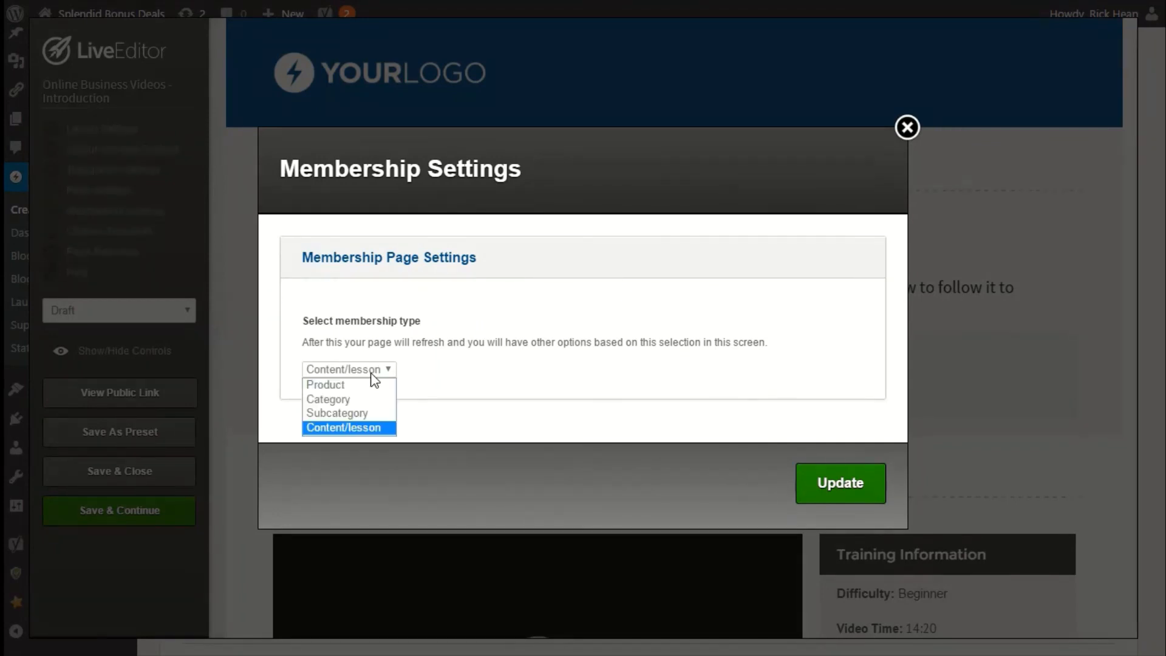
pyautogui.click(376, 431)
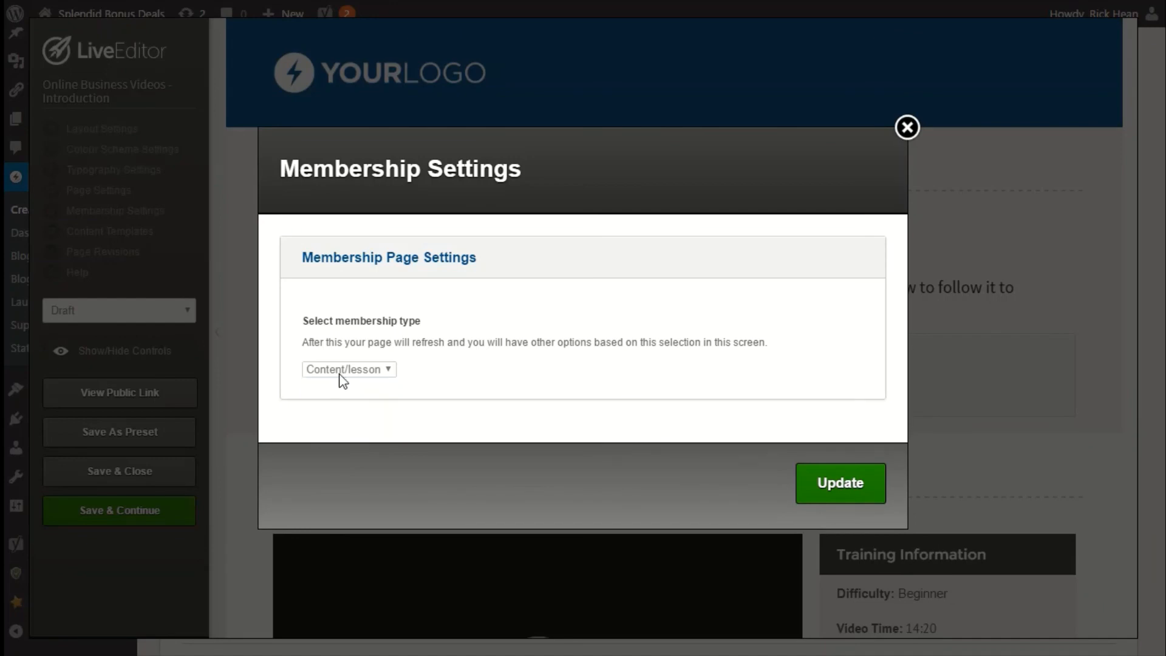
pyautogui.click(812, 490)
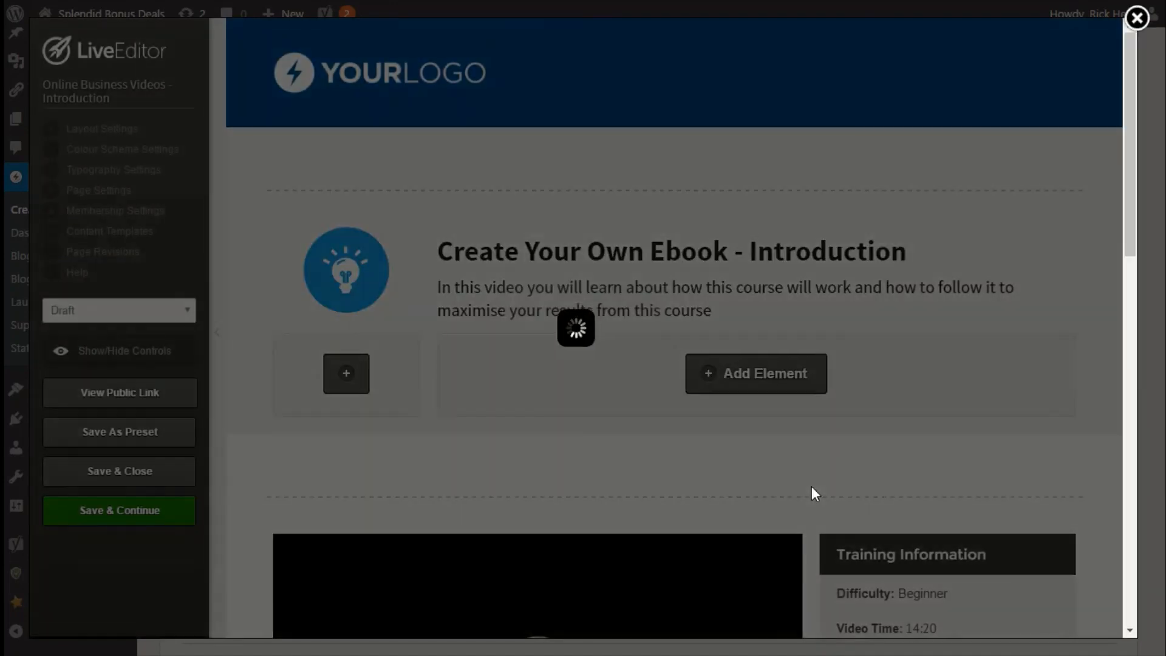
# Assign the lesson page to the Online Business Videos - Homepage product and enter the content description Your Desctiption in membership settings.
pyautogui.click(742, 109)
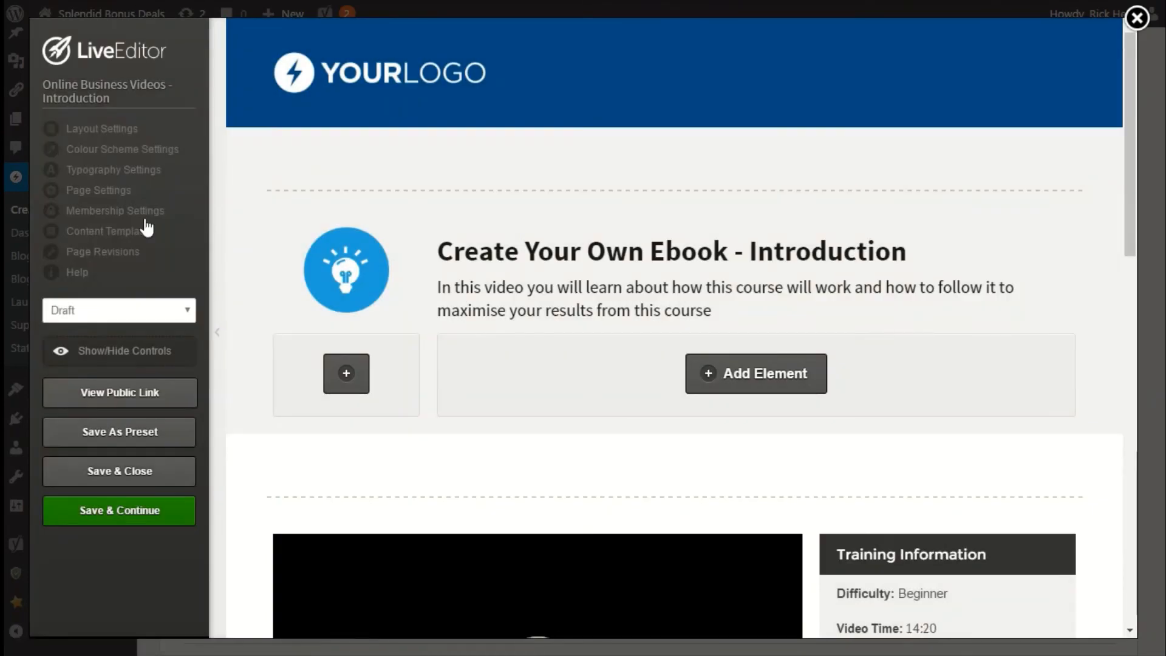
pyautogui.click(138, 210)
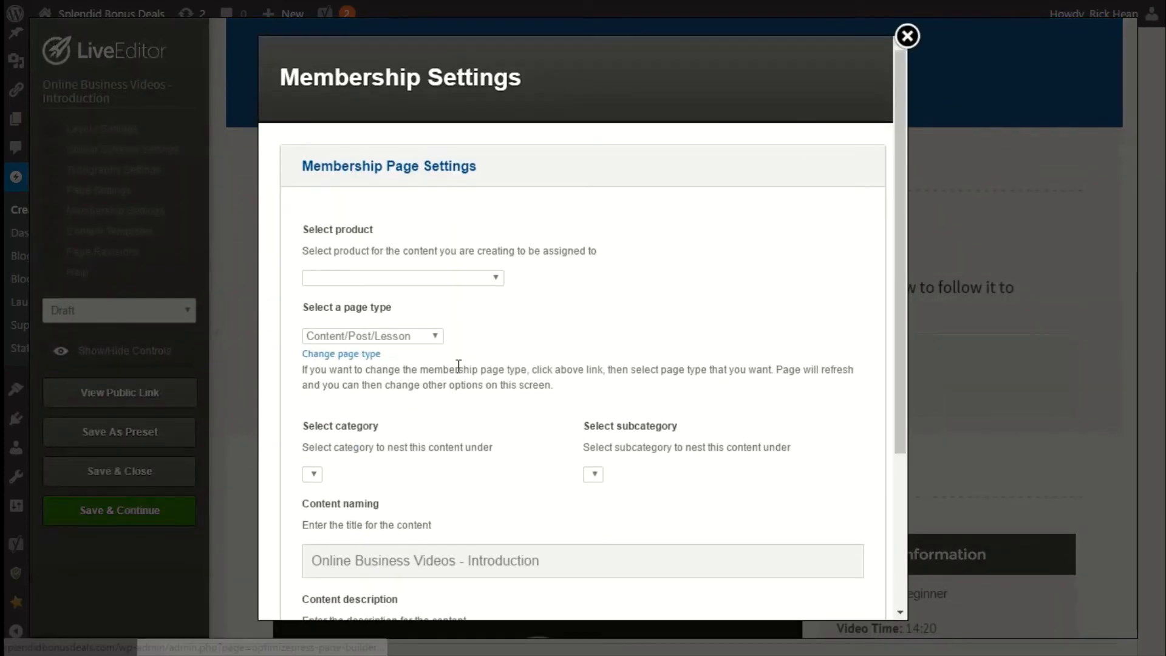
pyautogui.click(360, 282)
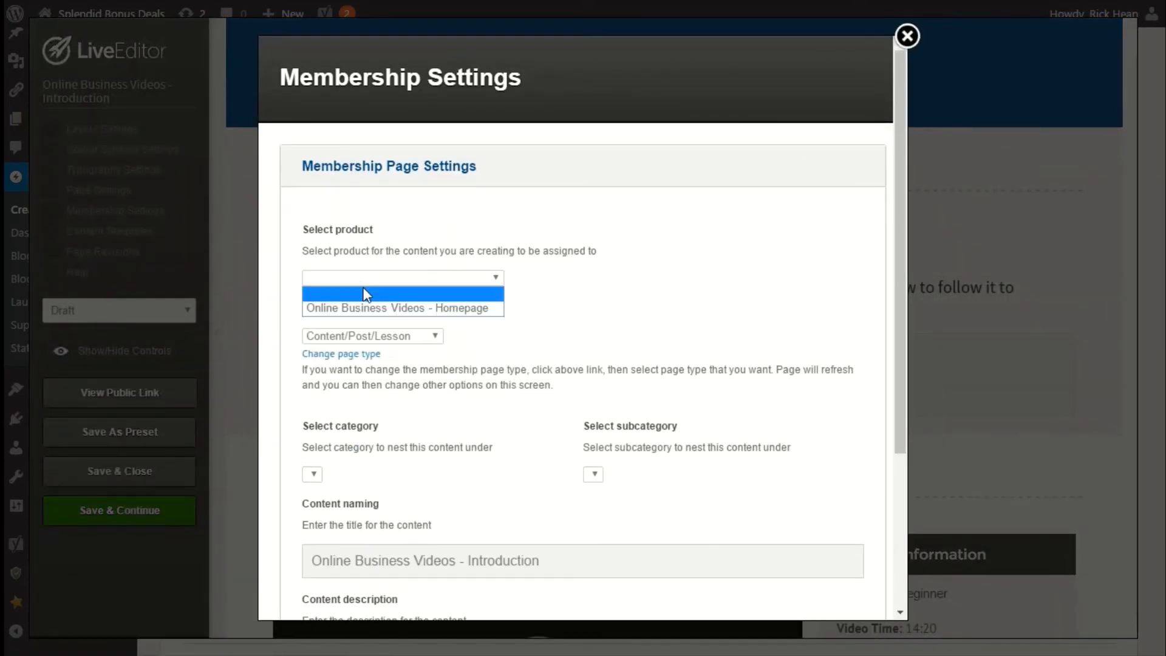
pyautogui.click(376, 305)
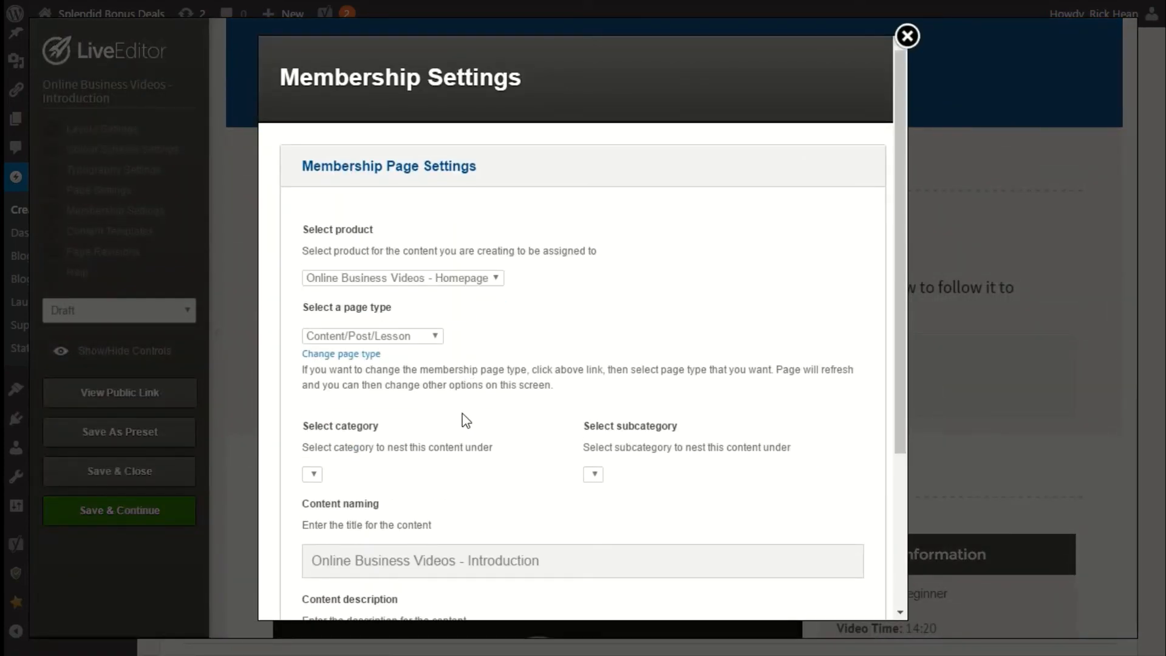
pyautogui.scroll(-3, 464, 419)
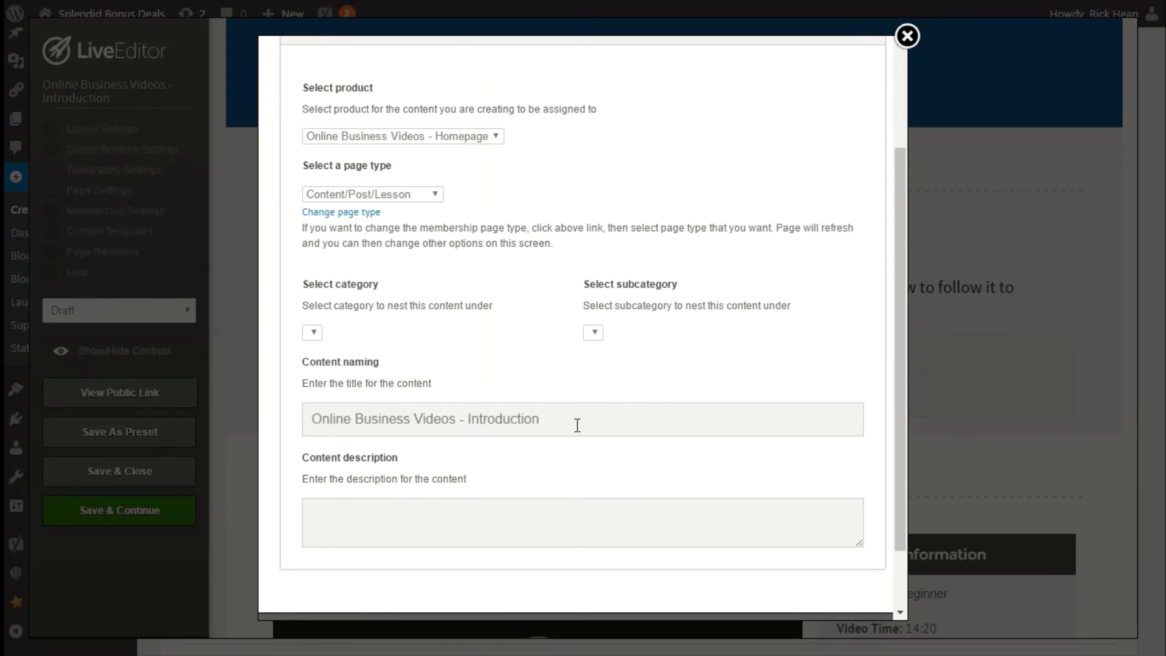
pyautogui.click(420, 543)
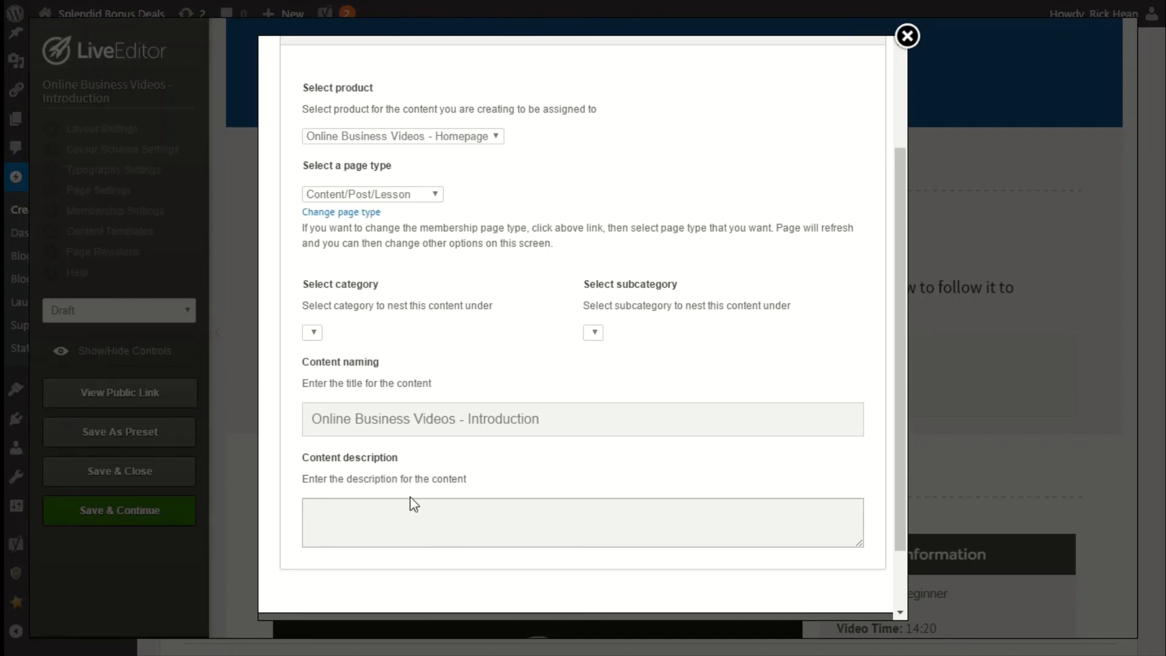
pyautogui.write('Your Desctiption')
pyautogui.scroll(-2, 544, 490)
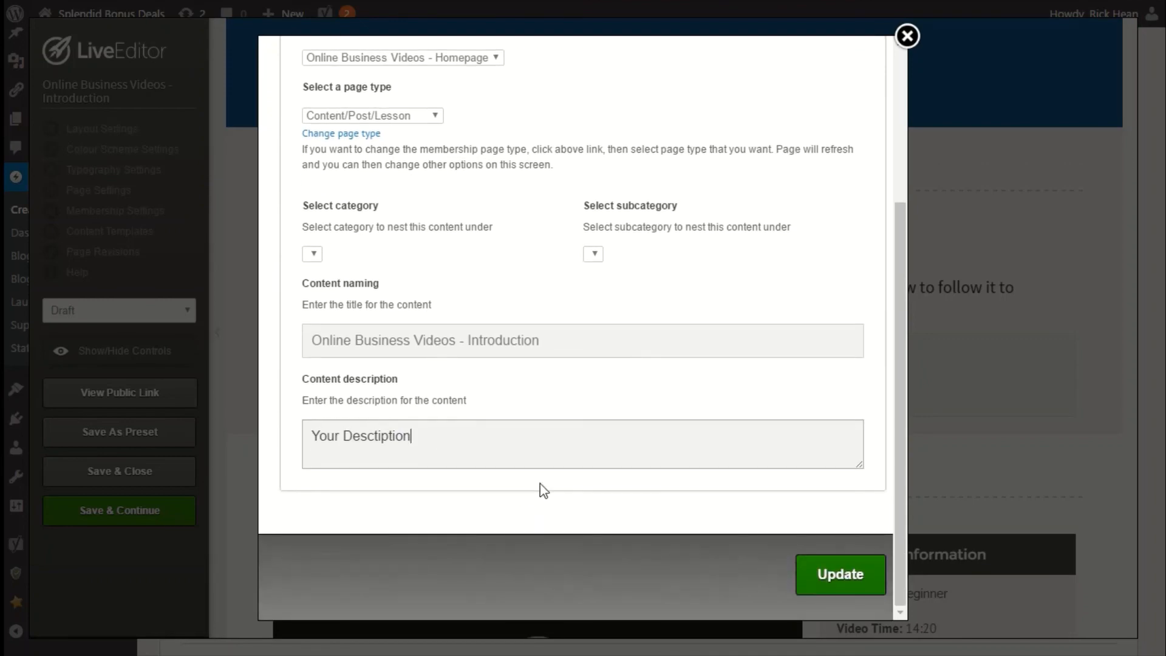
pyautogui.click(832, 577)
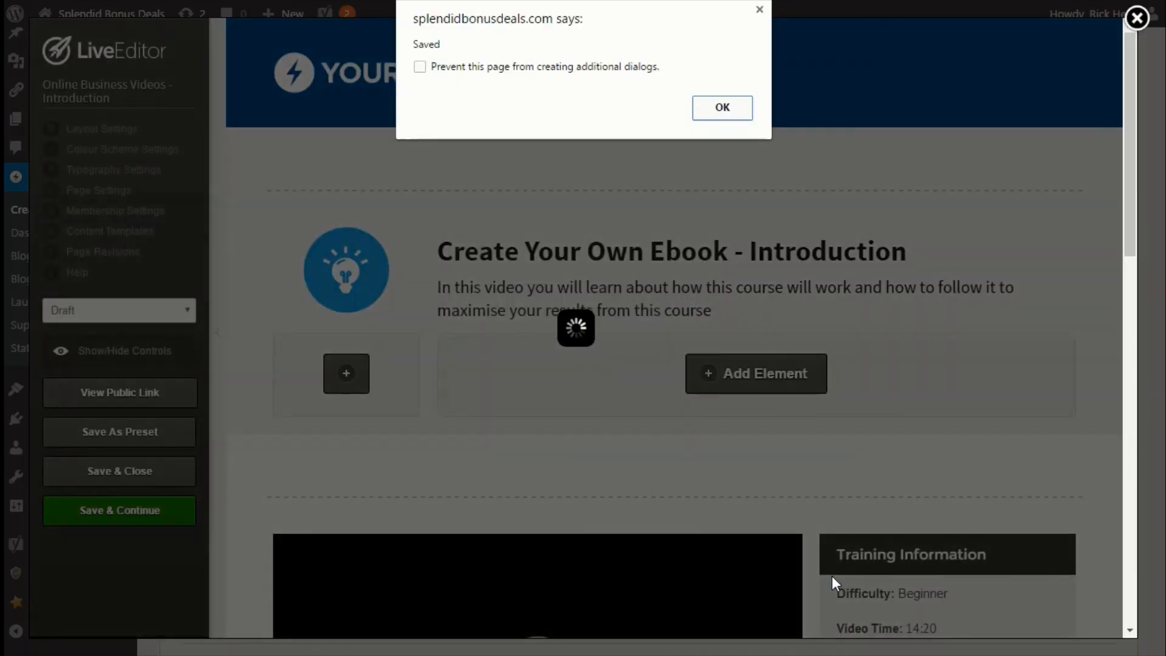
pyautogui.click(728, 110)
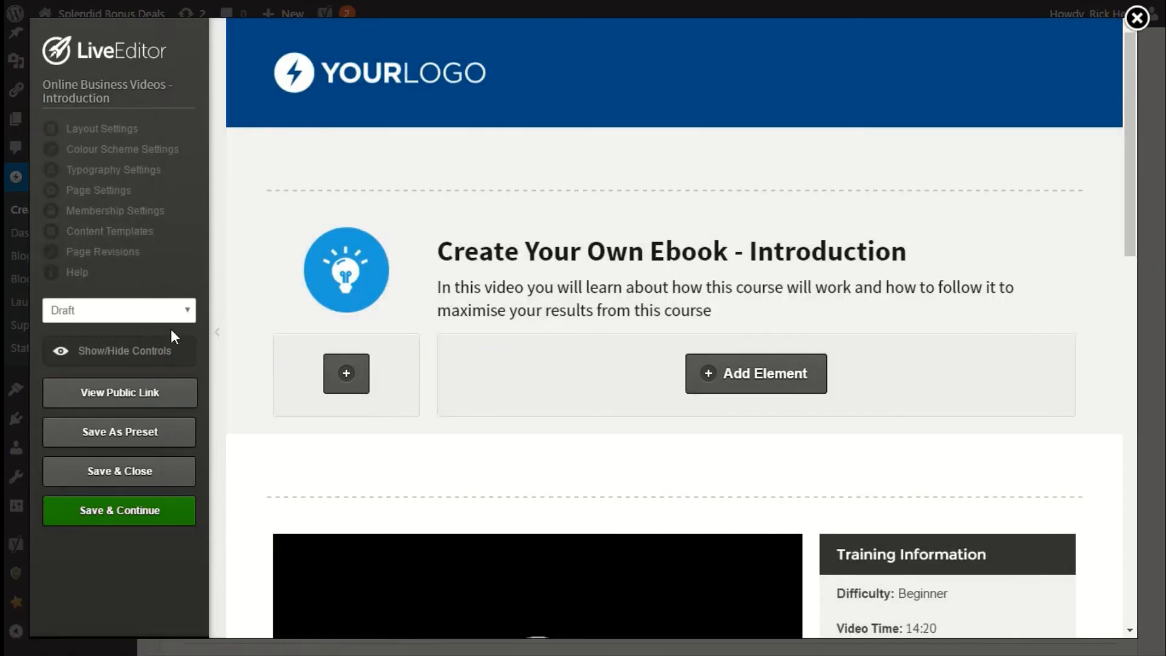
# Set the lesson page's status to Publish and choose the document-icon gallery image as its page thumbnail.
pyautogui.click(158, 312)
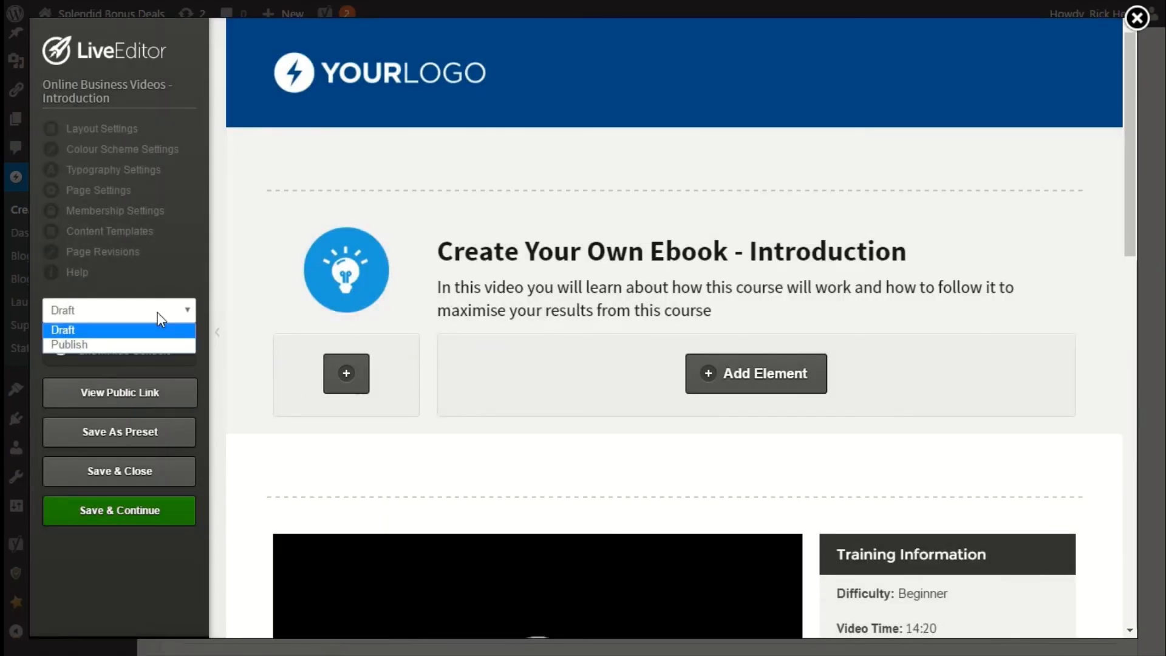
pyautogui.click(90, 340)
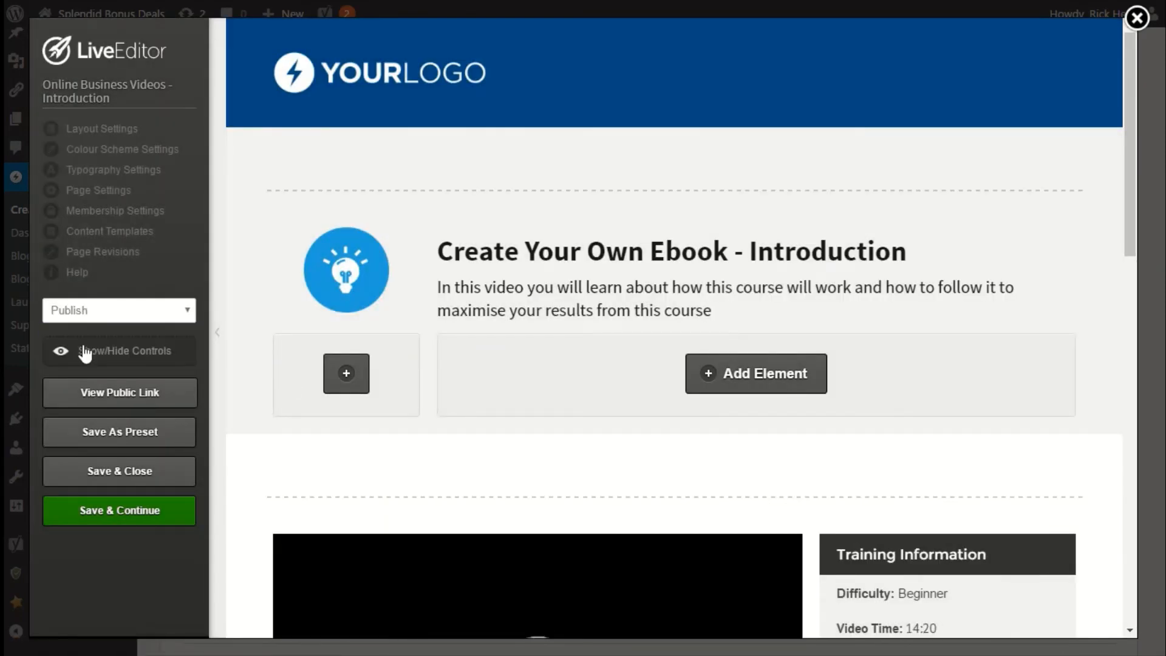
pyautogui.click(111, 132)
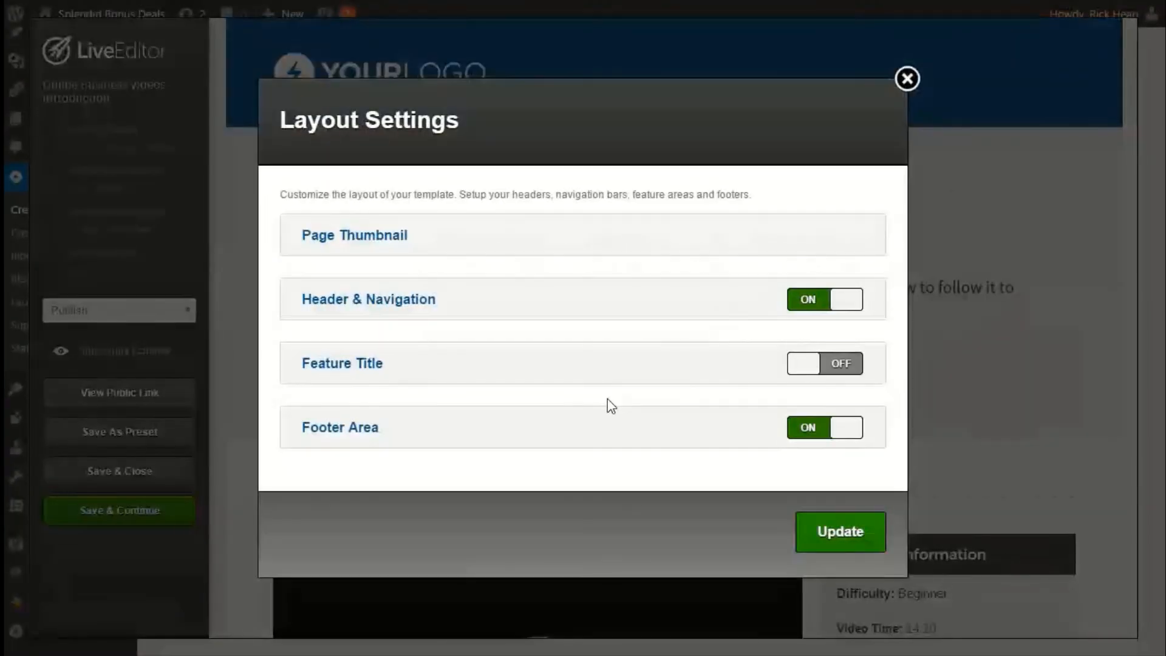
pyautogui.click(353, 244)
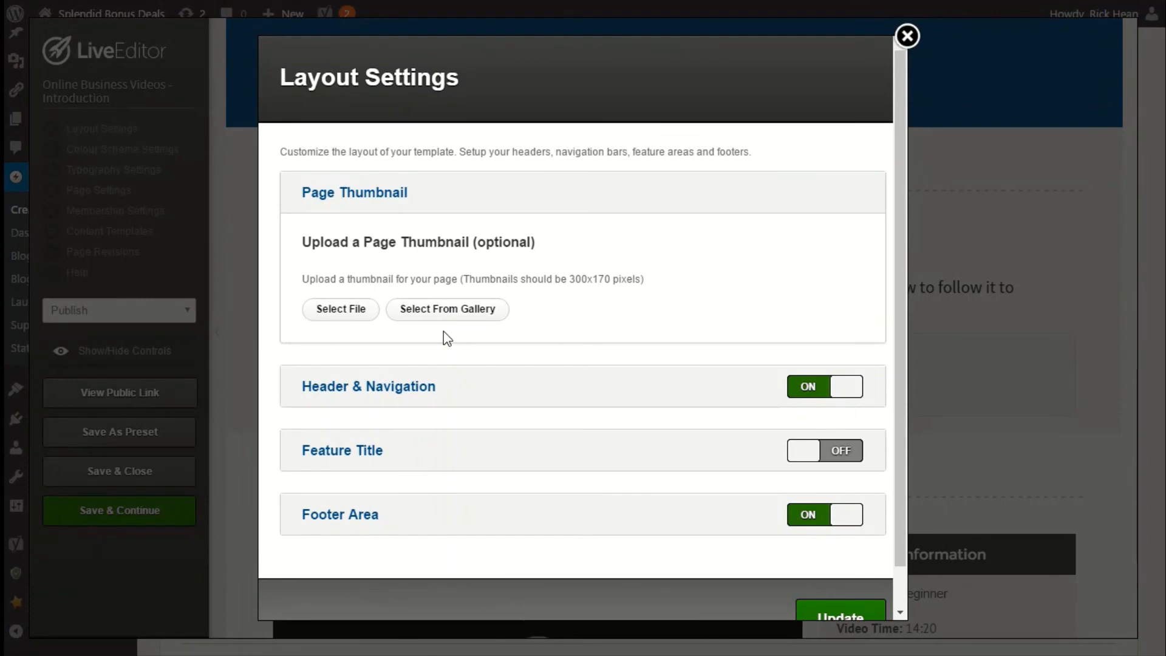
pyautogui.click(440, 313)
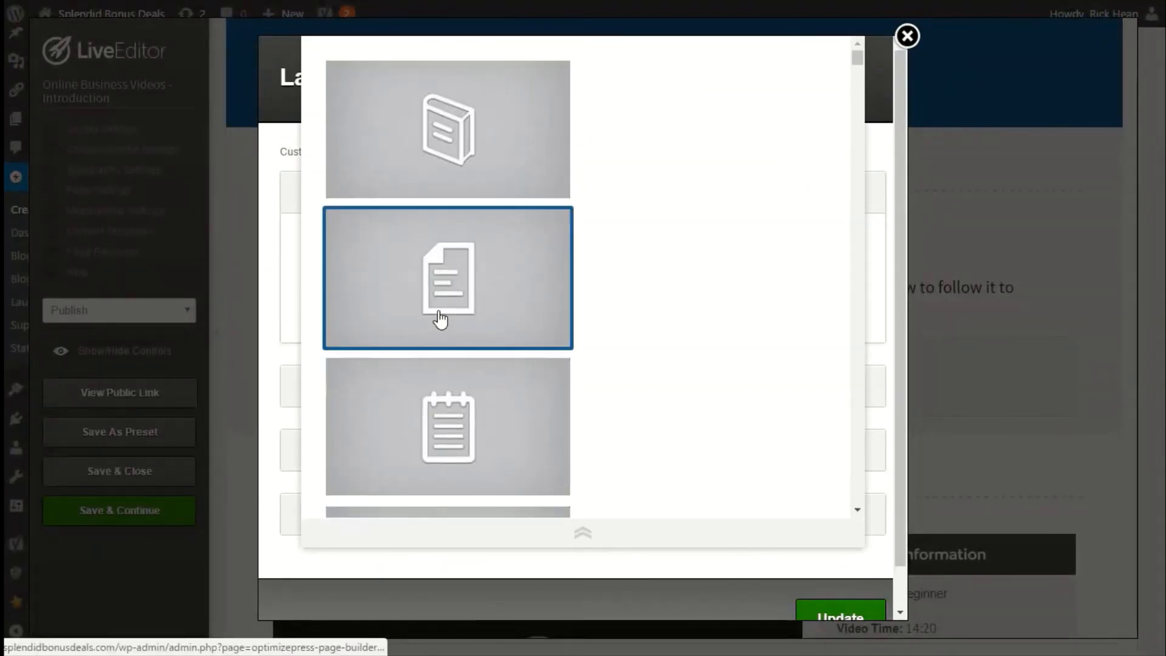
pyautogui.click(535, 283)
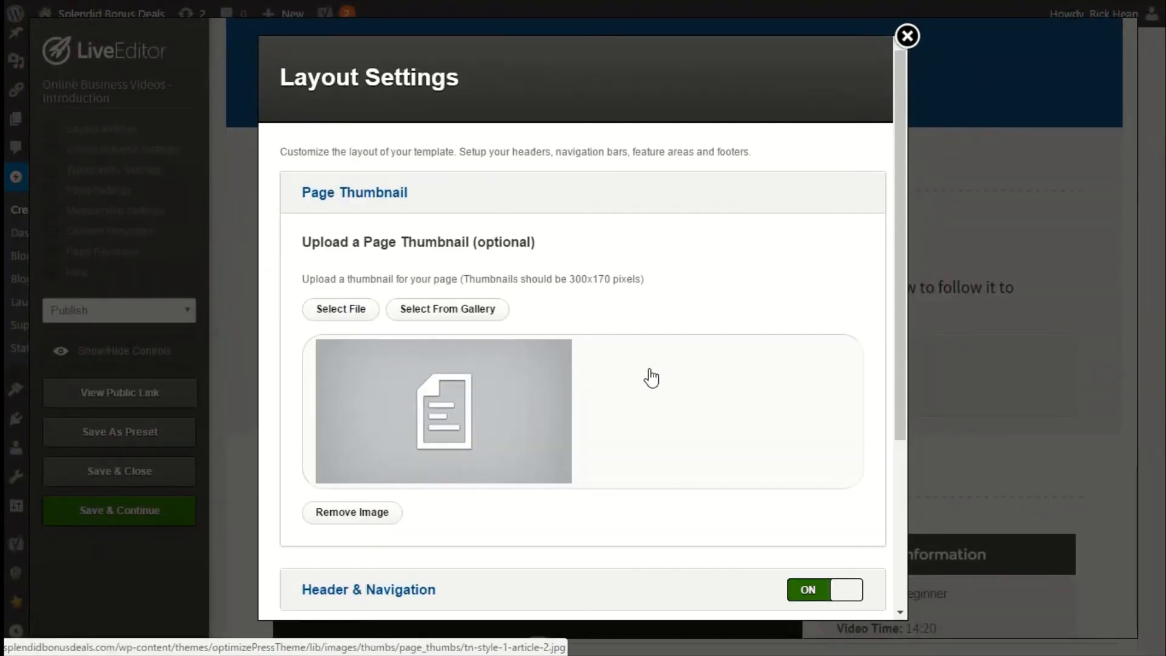
pyautogui.scroll(-5, 651, 378)
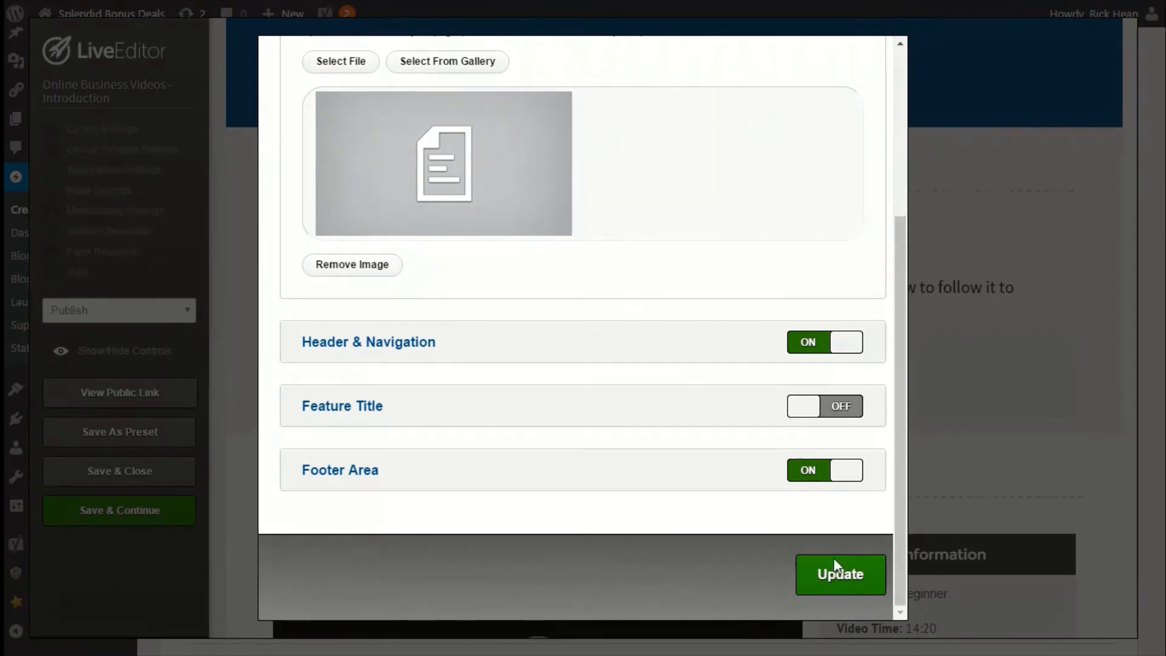
pyautogui.click(834, 560)
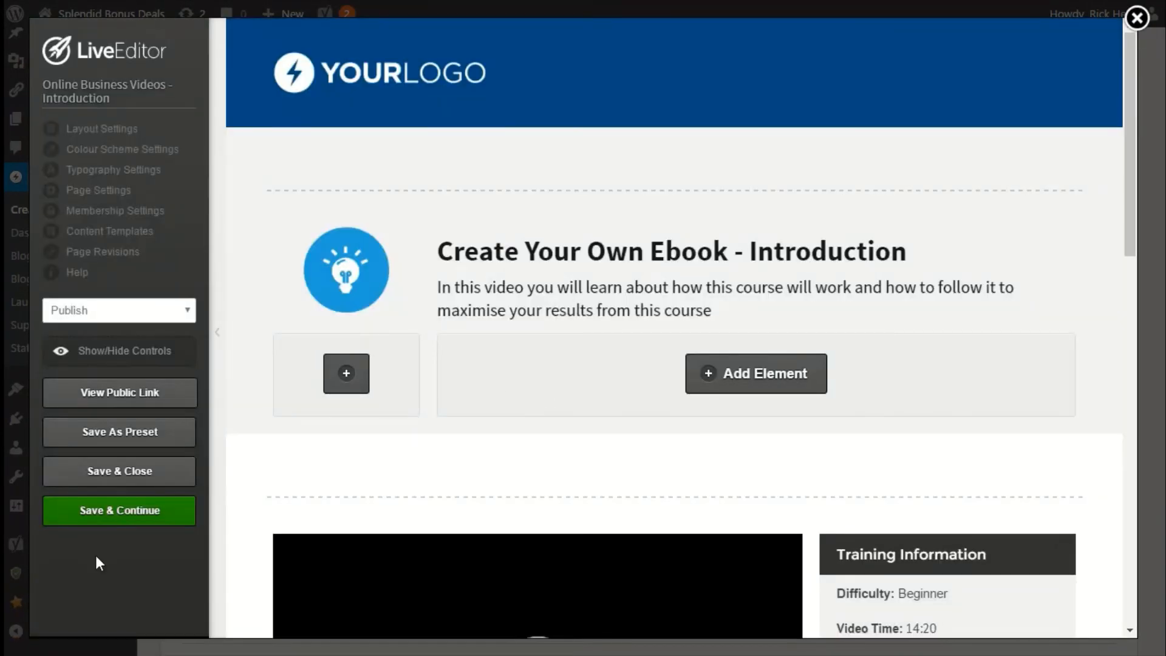
# Save and close the editor, then clone the Online Business Videos – Introduction page from the Pages list.
pyautogui.click(127, 472)
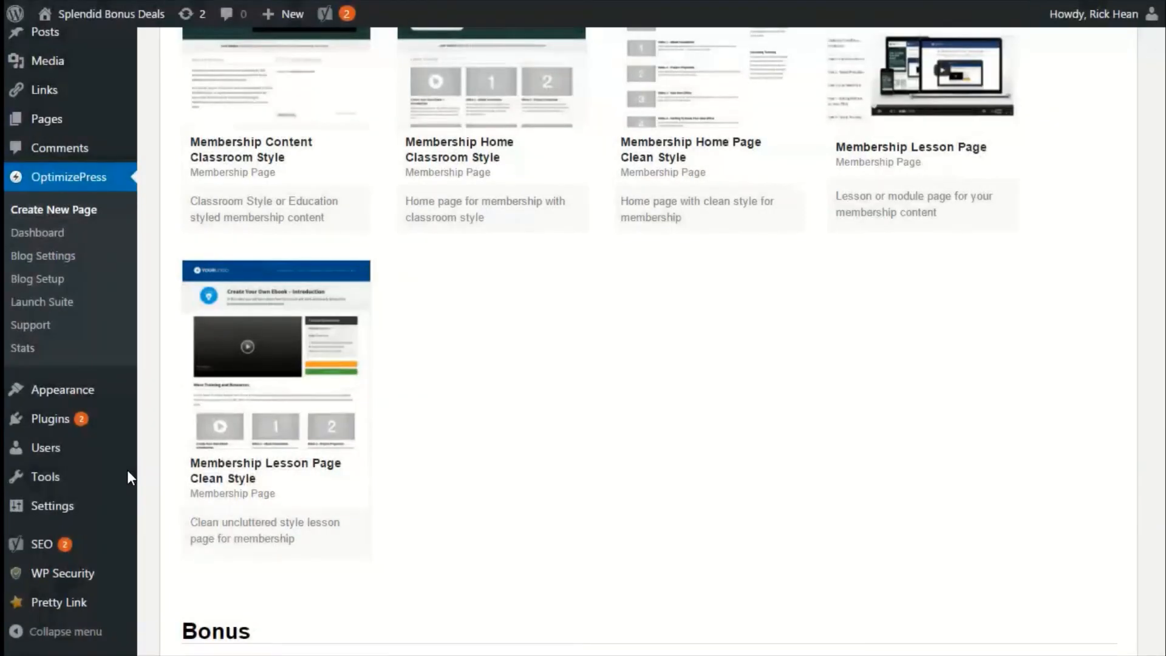
pyautogui.scroll(2, 577, 418)
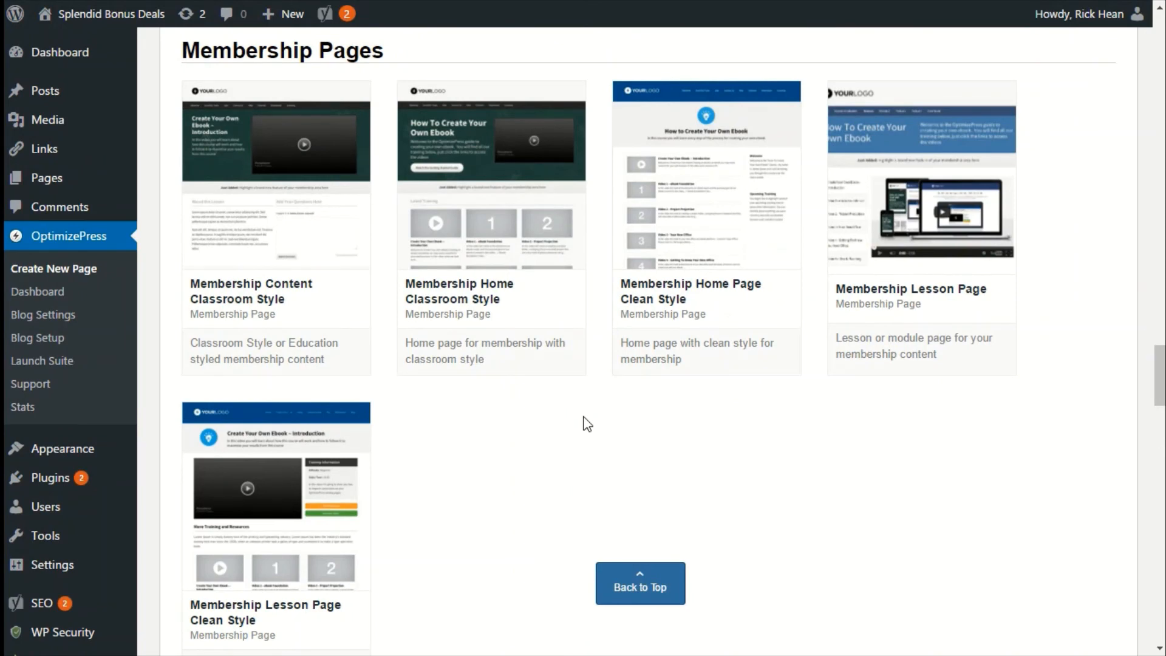
pyautogui.scroll(-2, 571, 423)
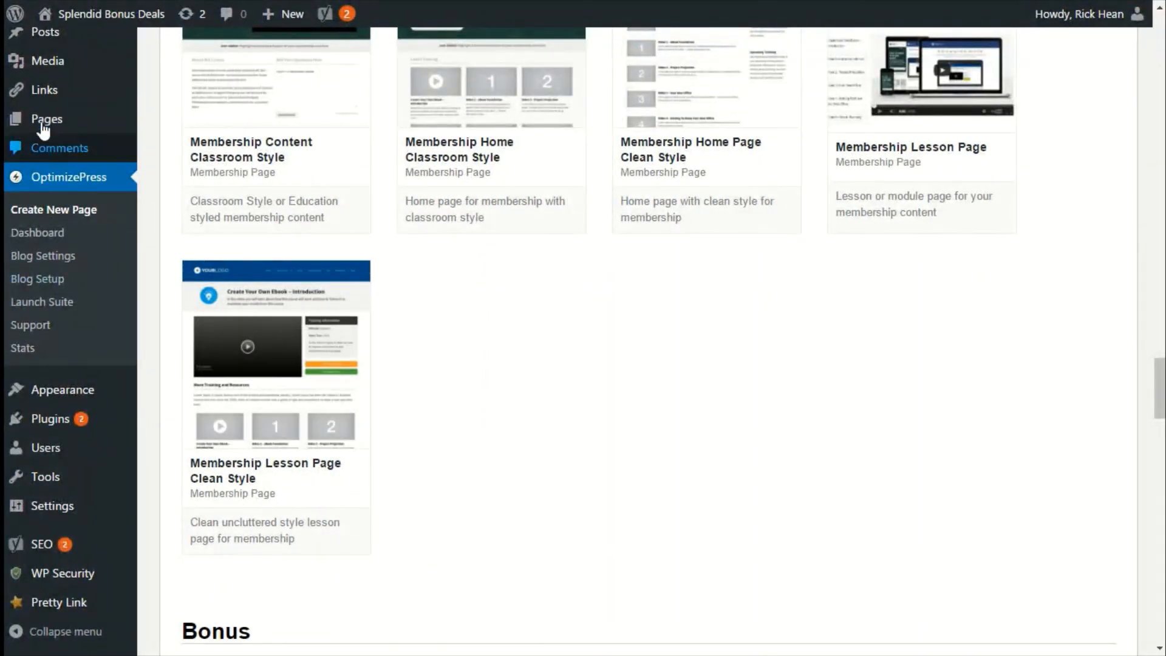
pyautogui.click(42, 119)
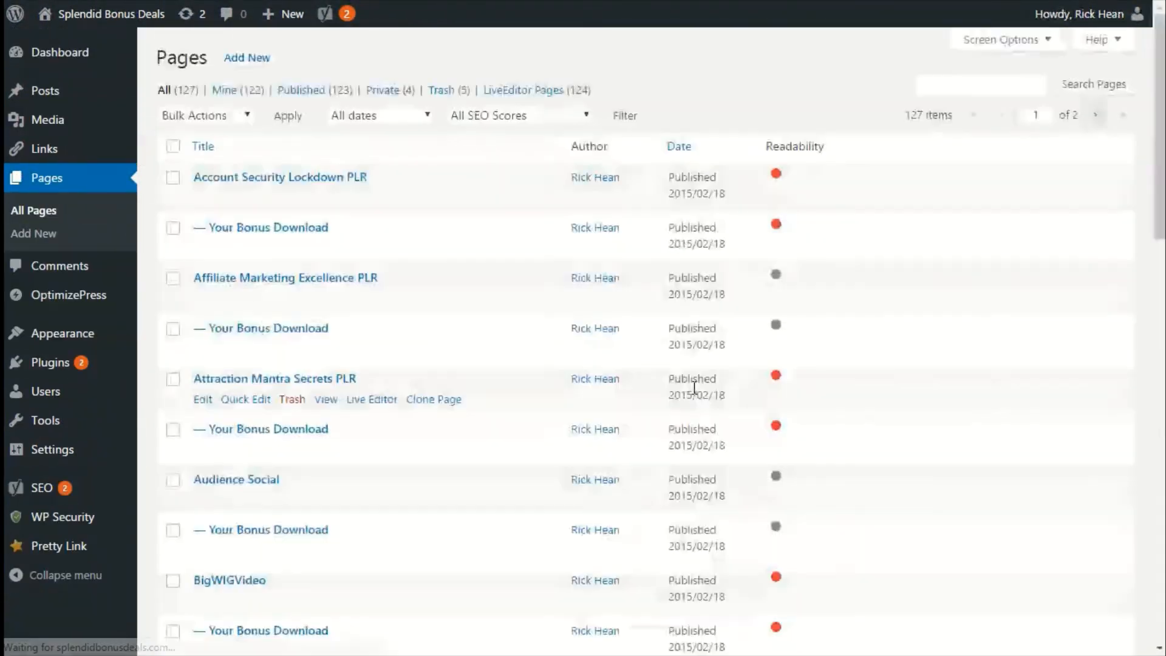
pyautogui.scroll(-20, 361, 476)
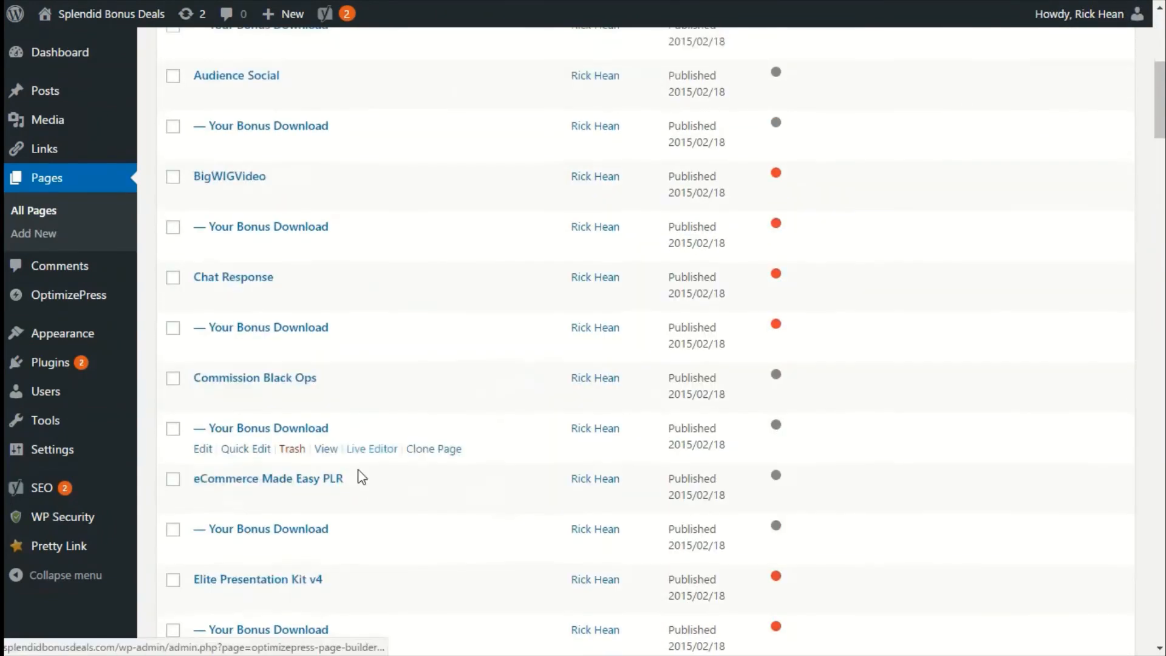
pyautogui.scroll(-20, 361, 476)
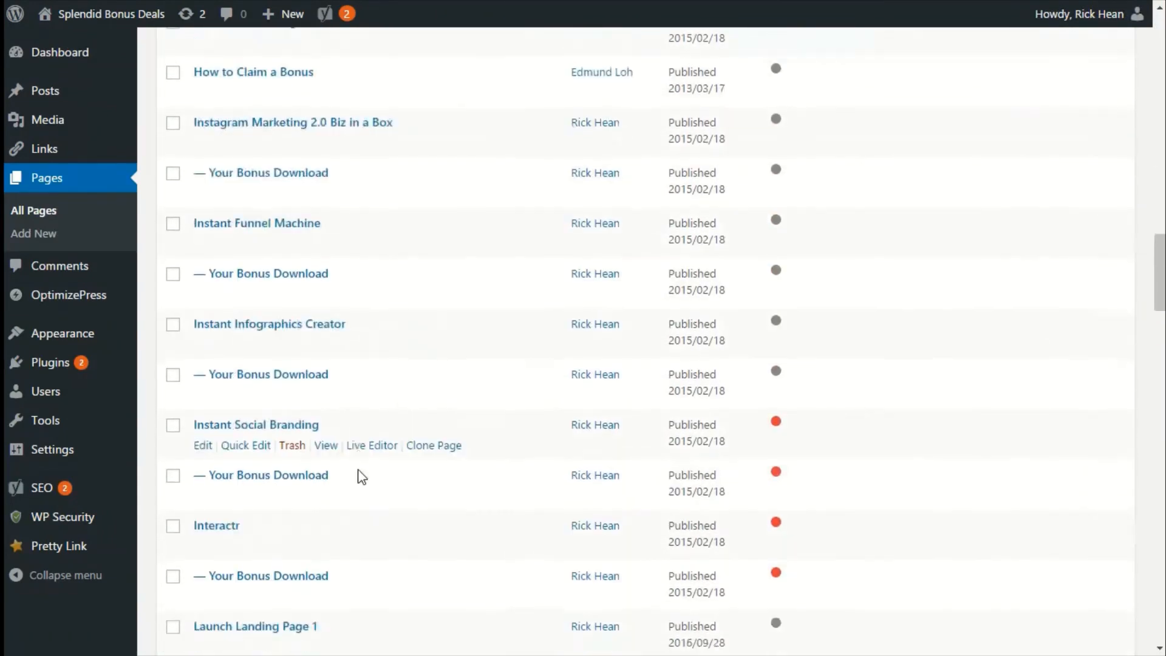
pyautogui.scroll(-7, 358, 474)
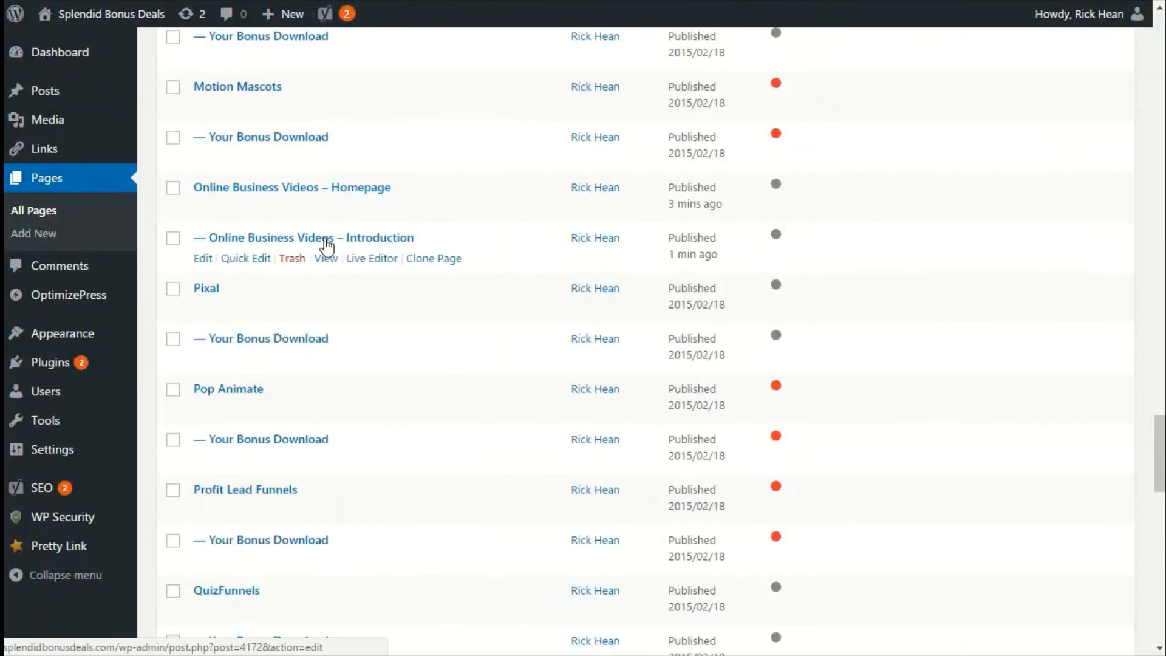
pyautogui.click(435, 260)
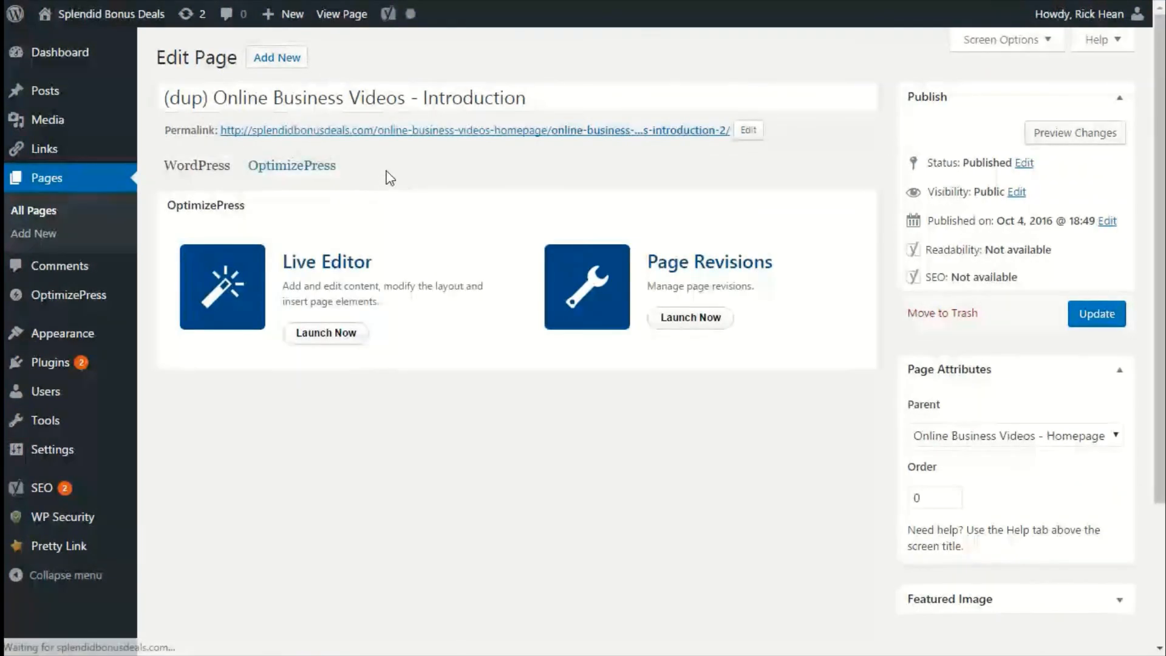
# Change the cloned page's title ending to Lesson 1 and set its permalink slug to online-business-videos-lesson1.
pyautogui.moveTo(527, 97); pyautogui.dragTo(424, 96)
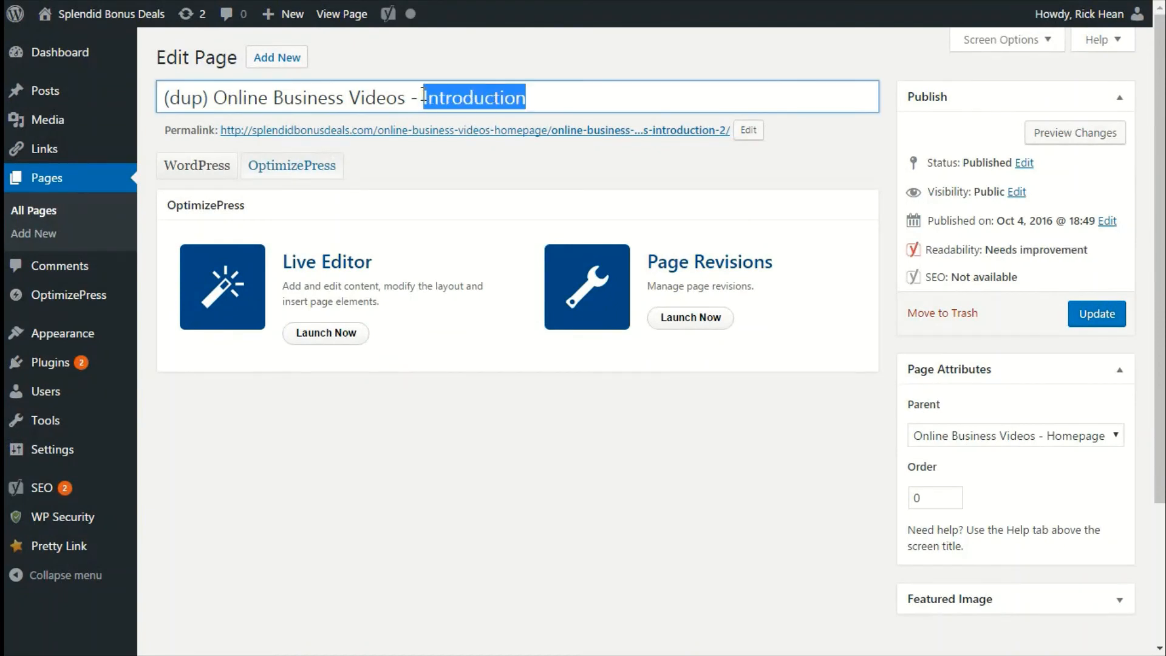
pyautogui.write('Lesson 1')
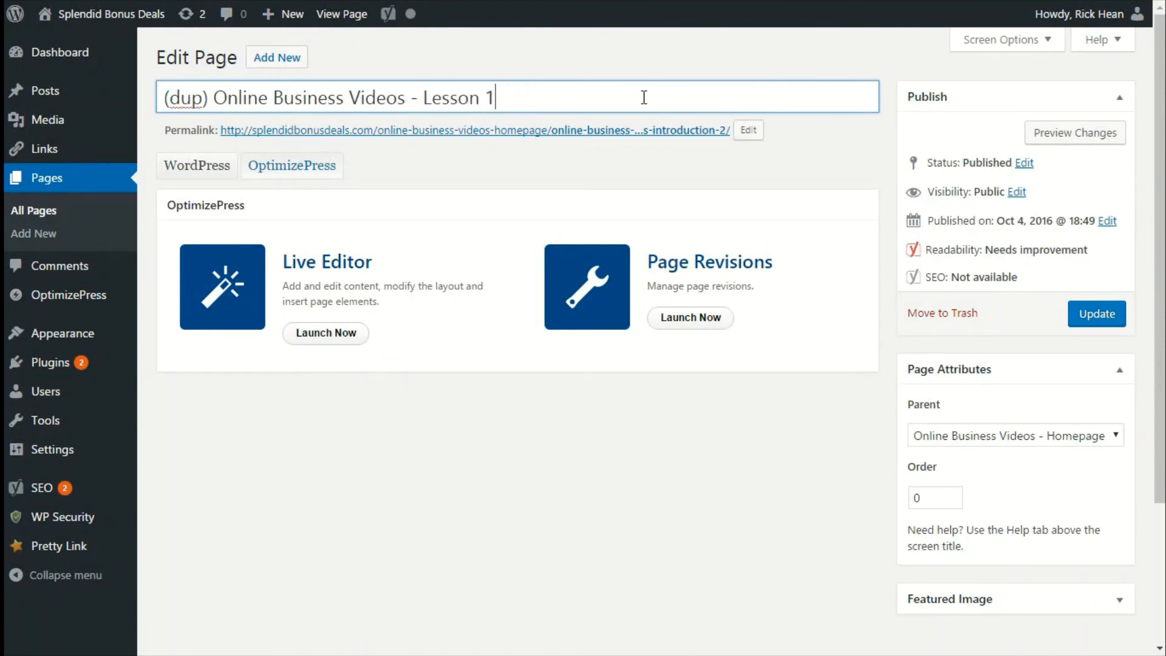
pyautogui.click(748, 130)
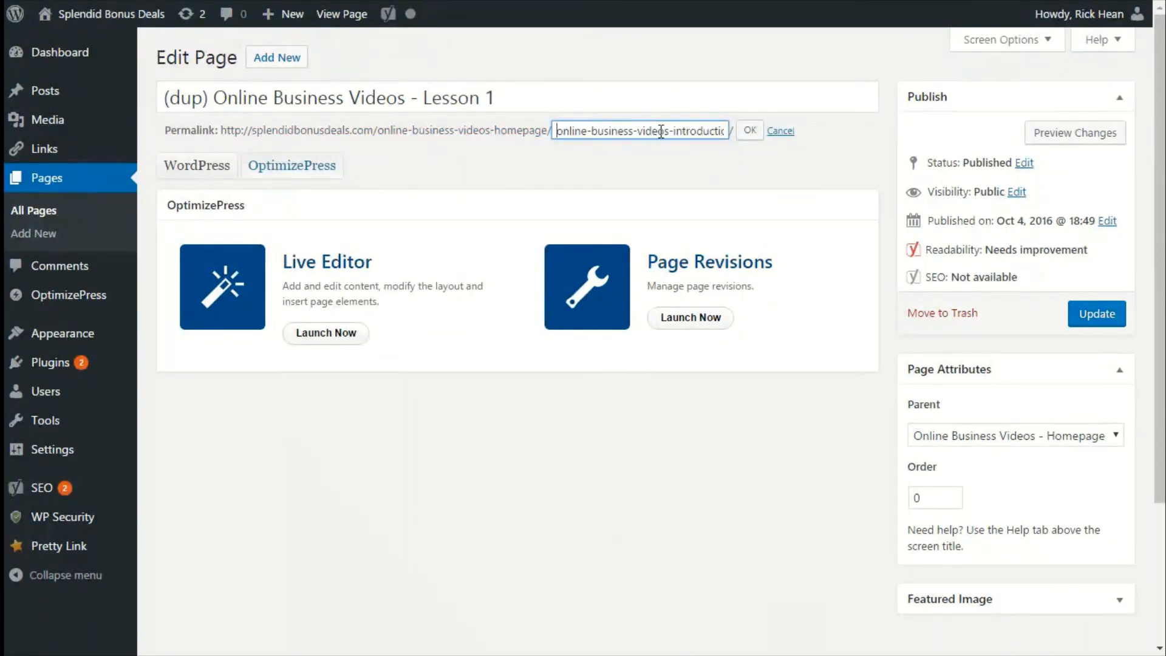
pyautogui.moveTo(673, 131); pyautogui.dragTo(762, 136)
pyautogui.write('lesson1')
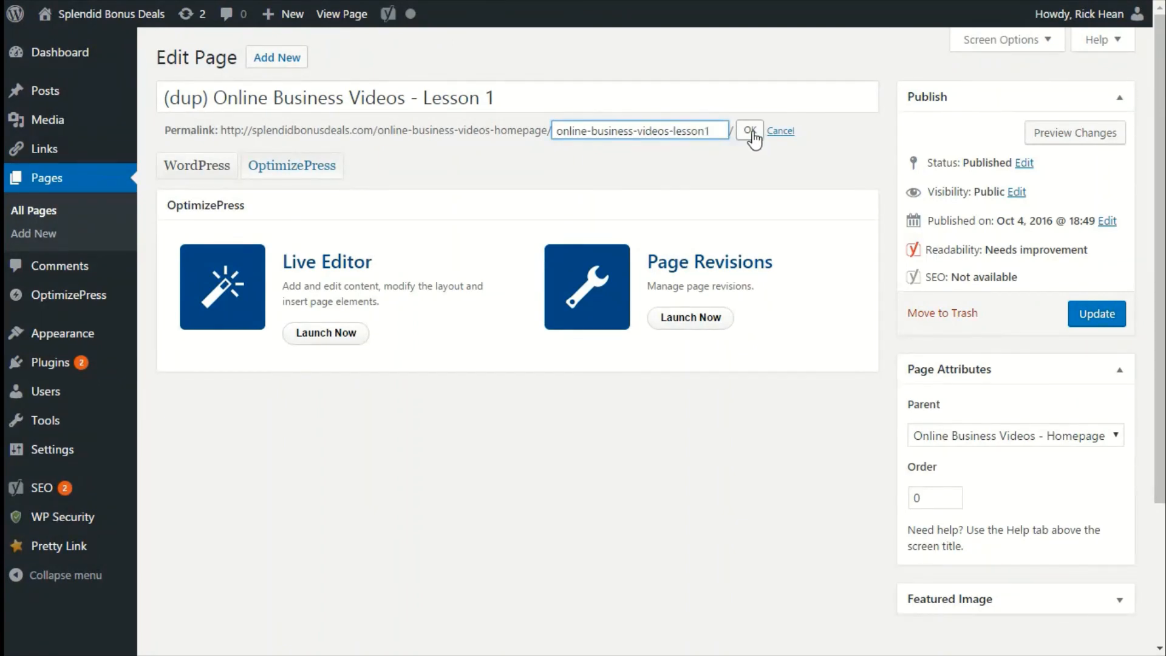
pyautogui.click(752, 130)
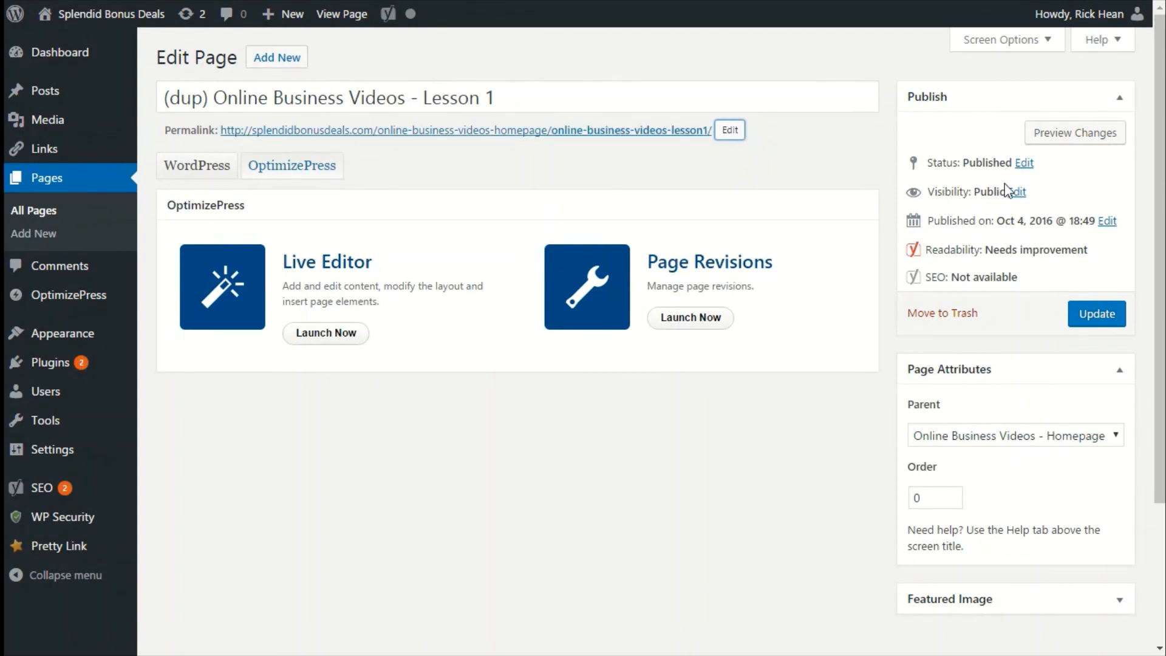
# Update the page, remove the (dup) prefix from its title, and update it again.
pyautogui.click(1093, 305)
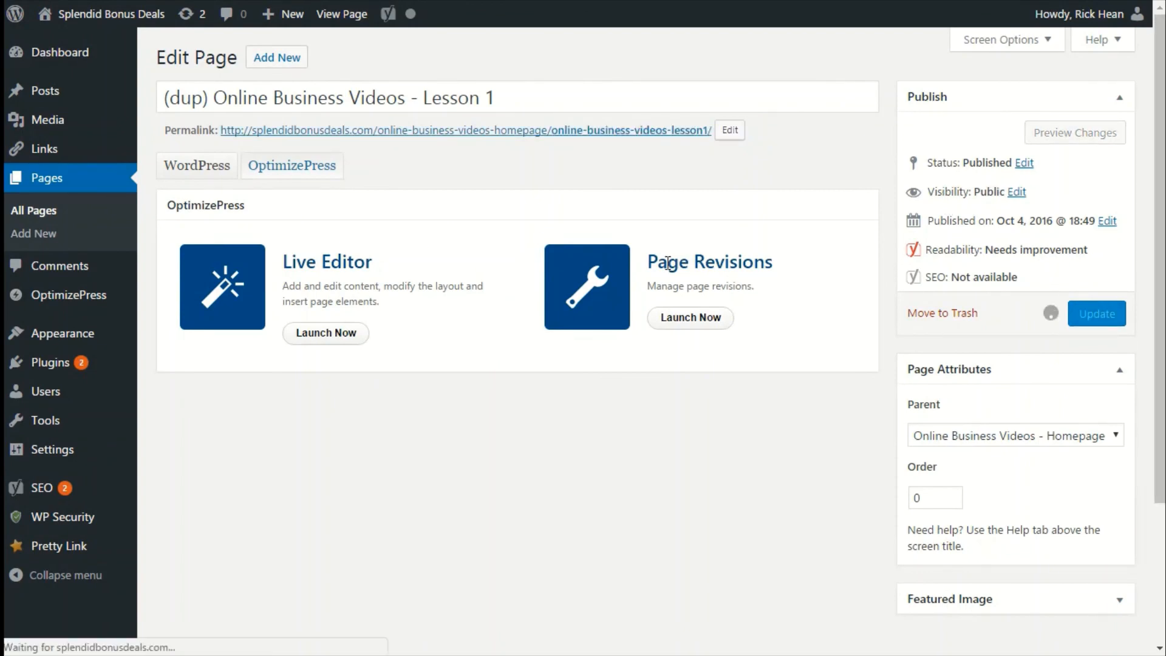
pyautogui.moveTo(213, 147); pyautogui.dragTo(89, 150)
pyautogui.press('BackSpace')
pyautogui.moveTo(89, 155)
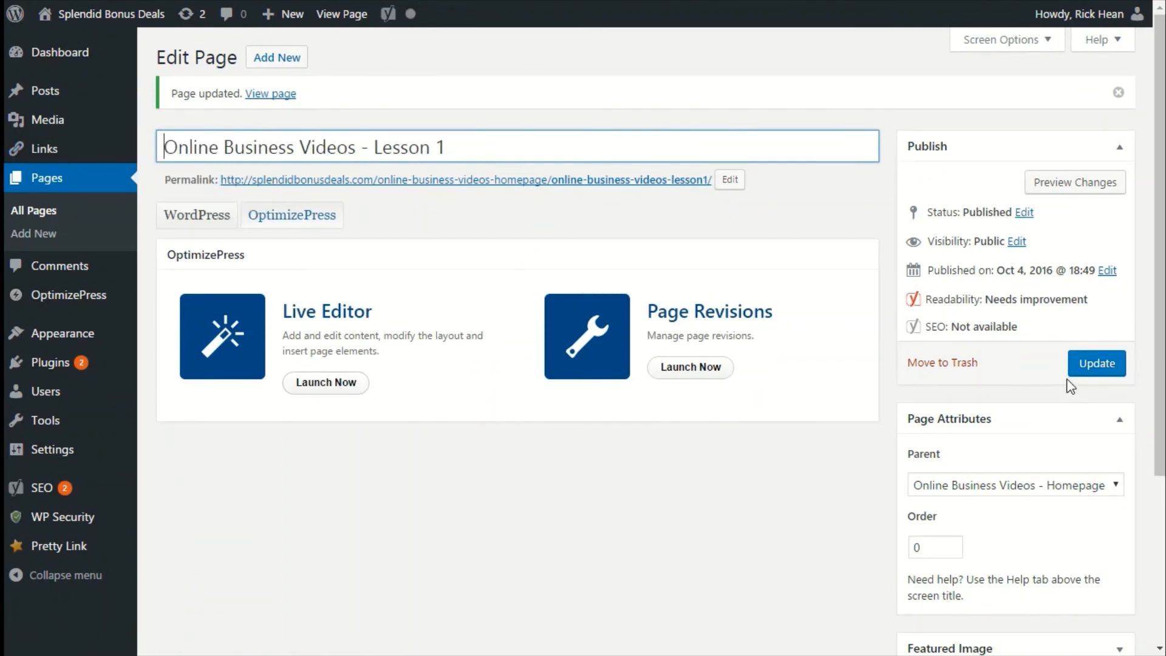
pyautogui.click(1084, 368)
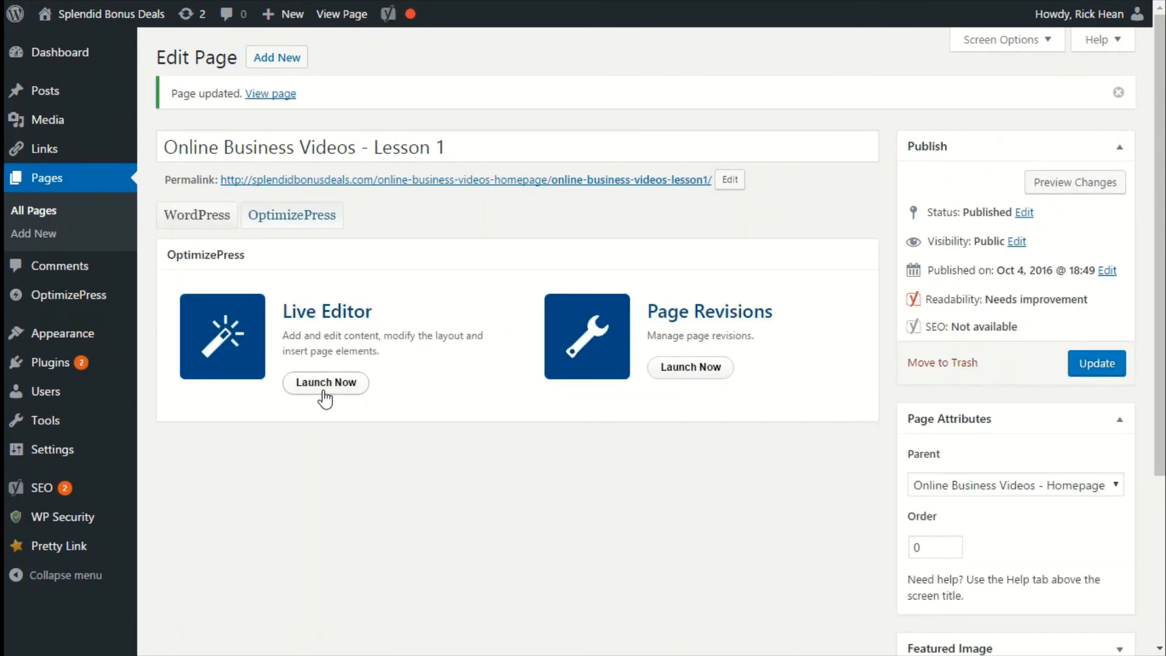
# Open the Online Business Videos - Lesson 1 page in the Live Editor.
pyautogui.click(323, 390)
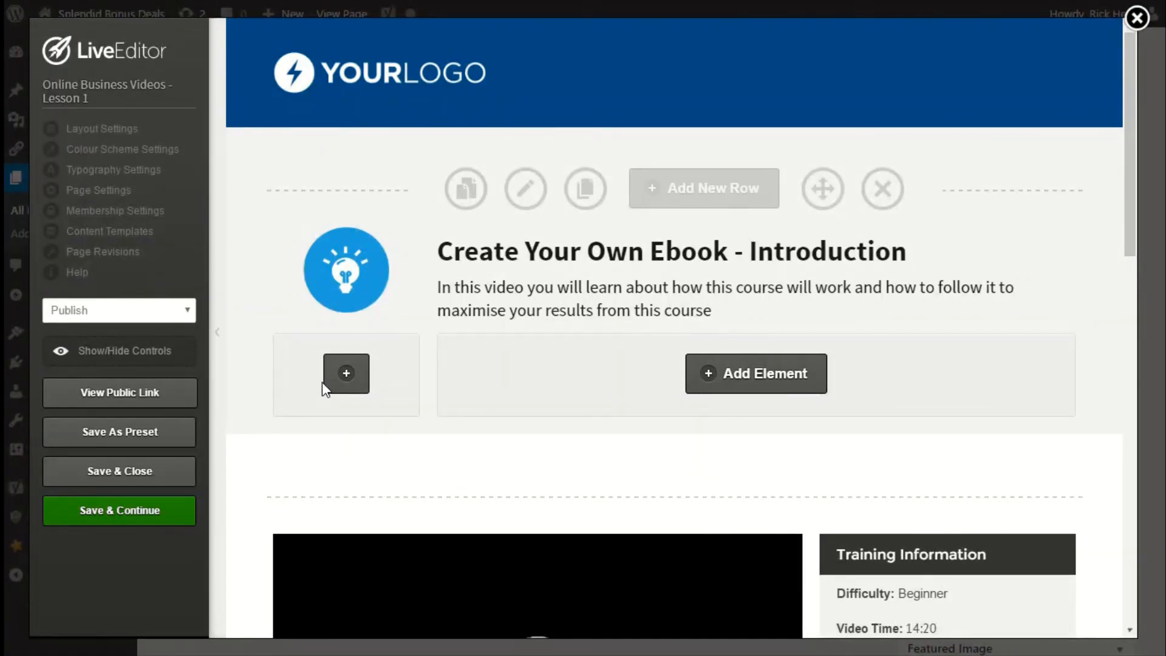
pyautogui.moveTo(951, 261)
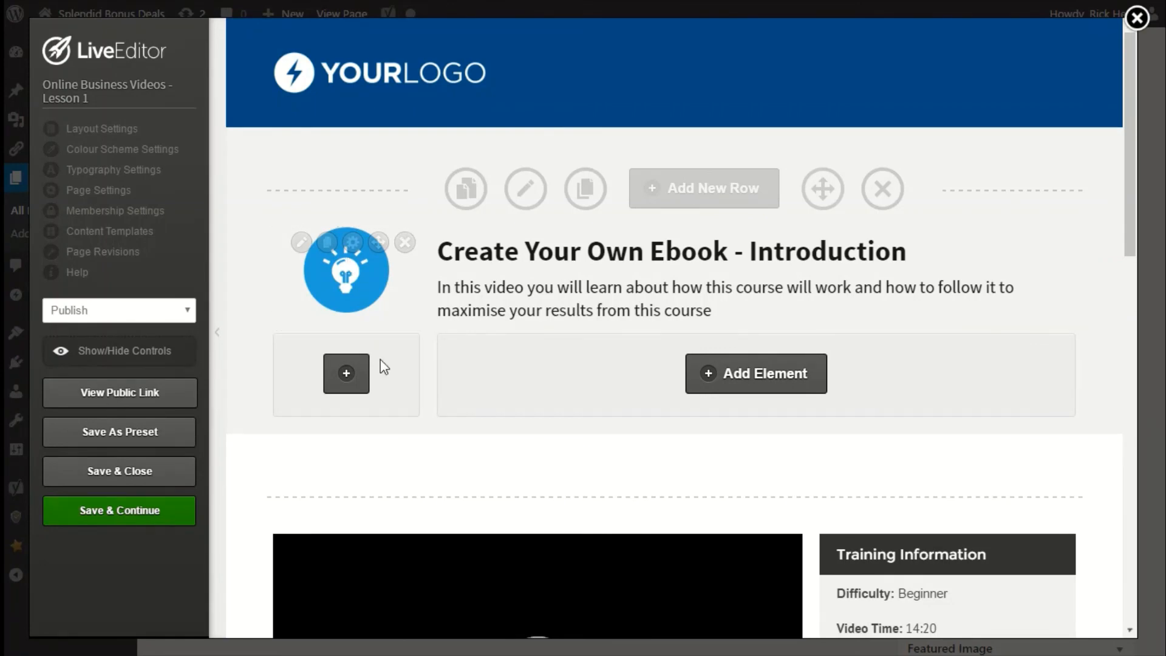
# Open Lesson 1's membership page settings, correct the content description to Your Description, and update.
pyautogui.scroll(-5, 425, 374)
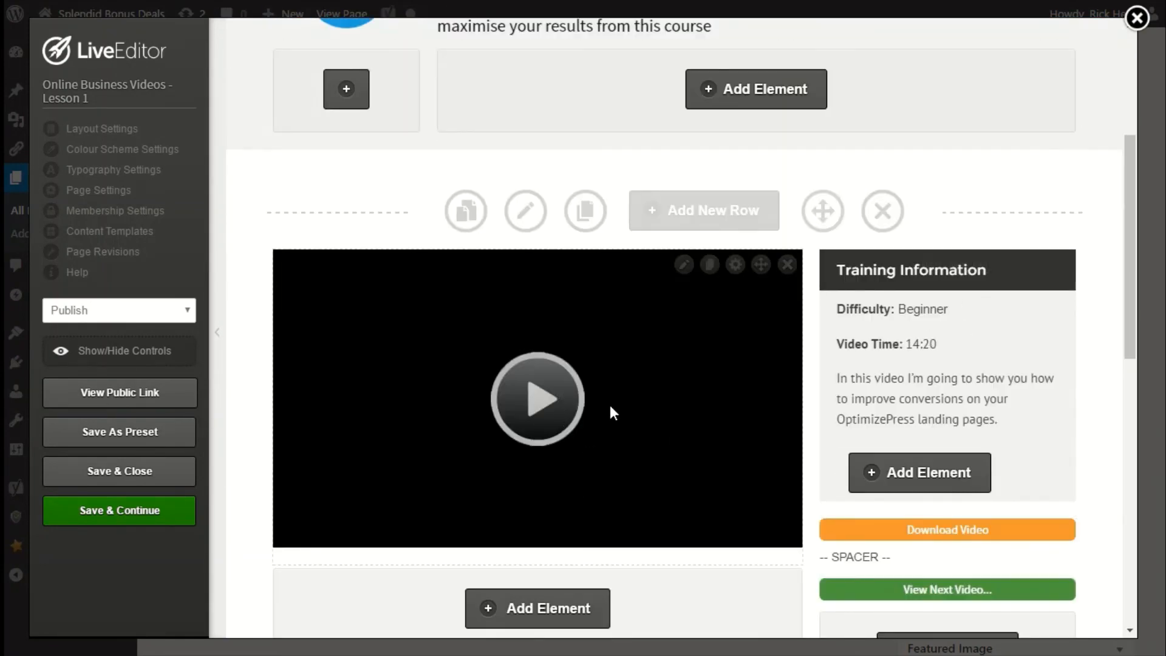
pyautogui.scroll(-5, 610, 407)
pyautogui.scroll(10, 609, 411)
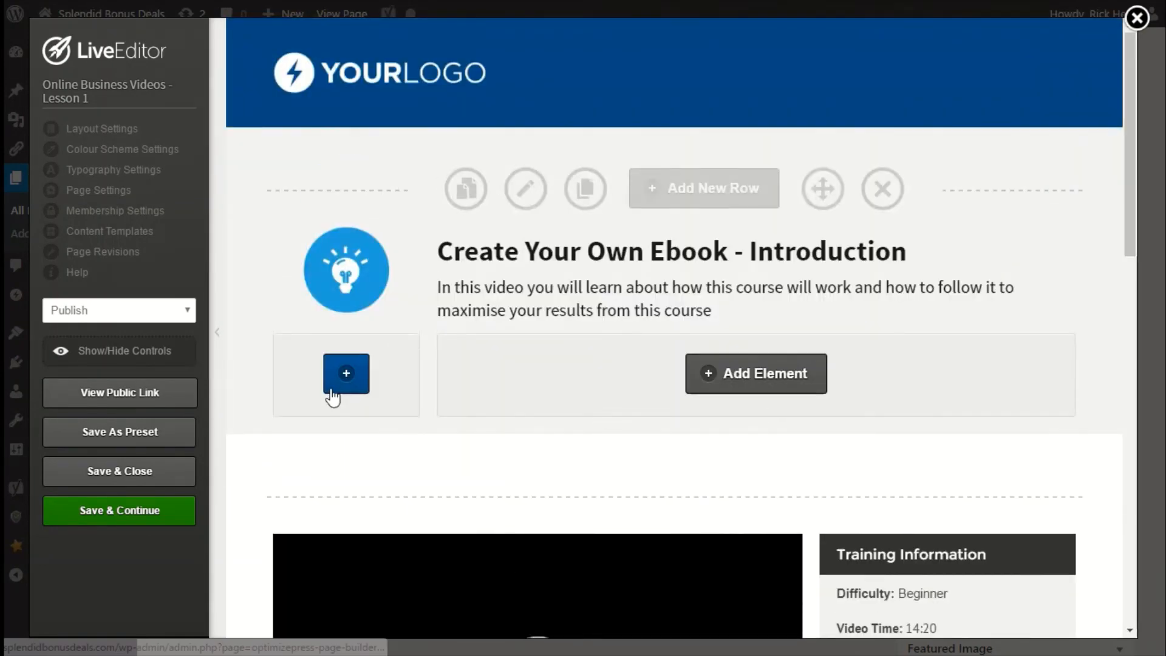
pyautogui.click(120, 220)
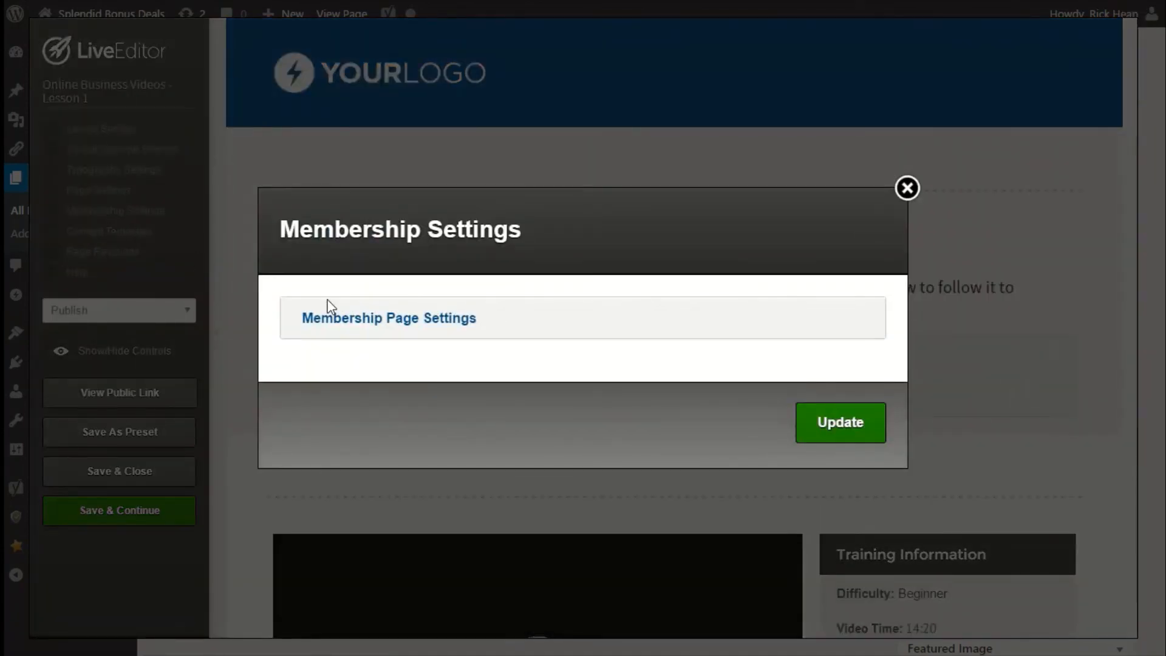
pyautogui.click(363, 322)
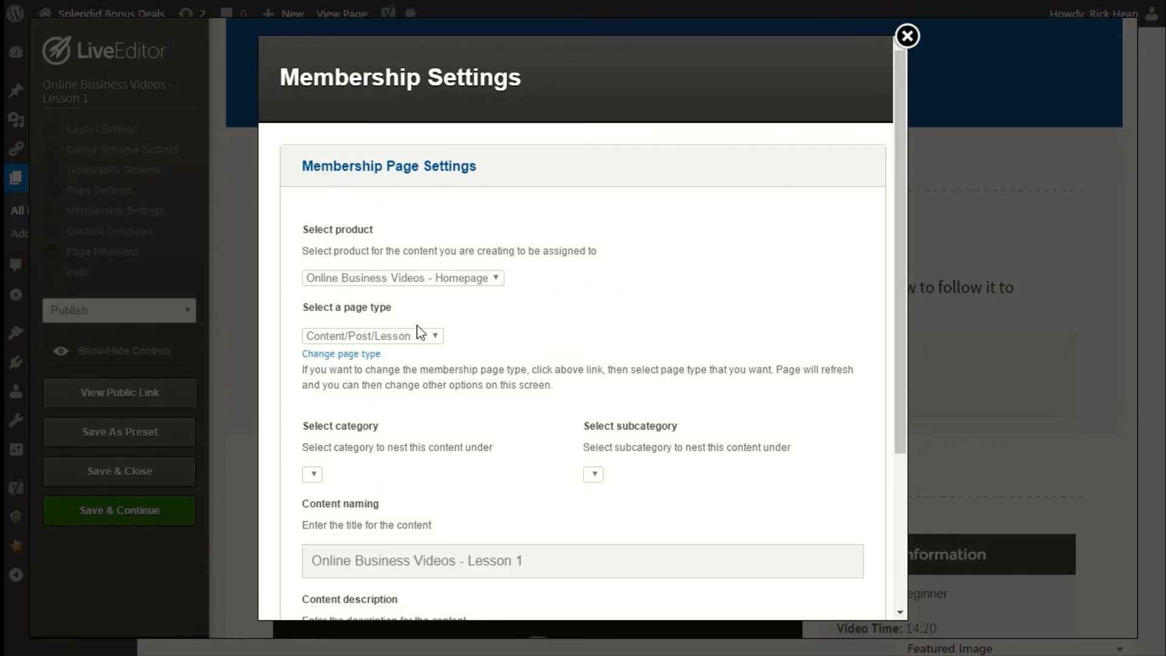
pyautogui.scroll(-3, 444, 466)
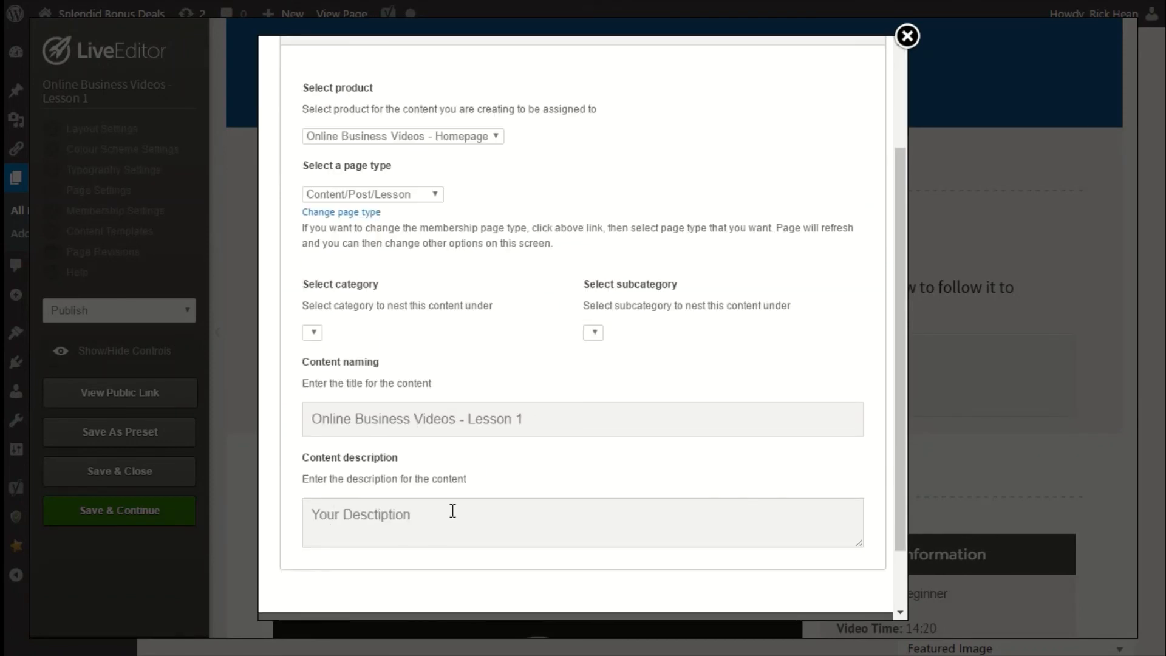
pyautogui.moveTo(372, 517); pyautogui.dragTo(369, 518)
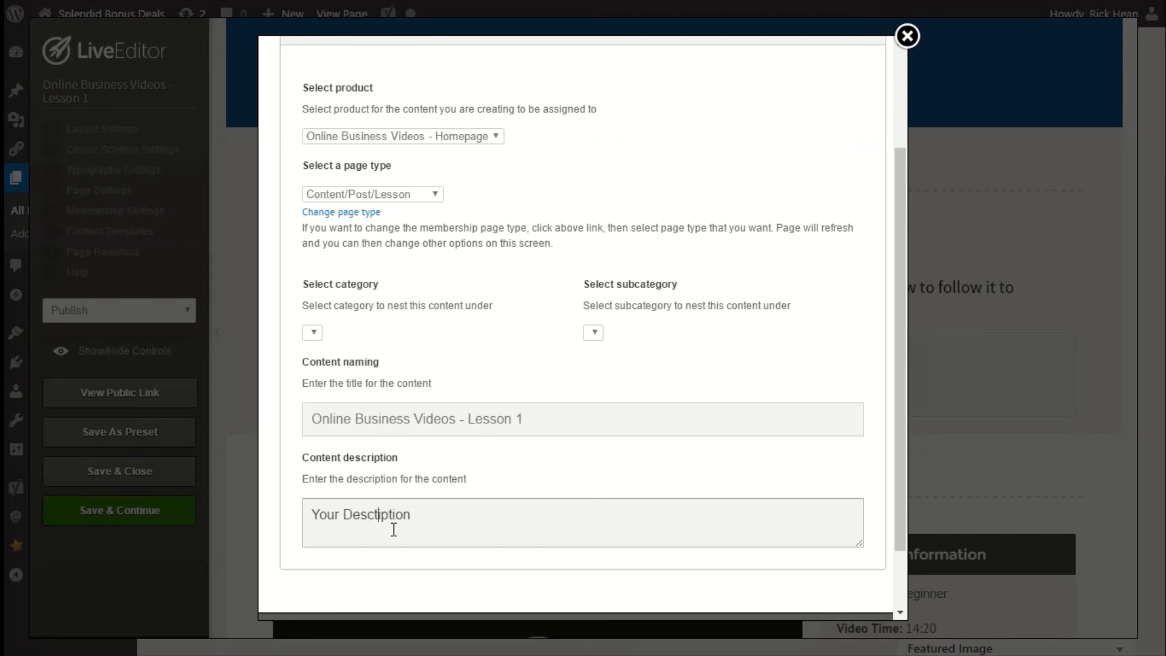
pyautogui.press('BackSpace')
pyautogui.write('r')
pyautogui.scroll(-2, 460, 514)
pyautogui.click(823, 571)
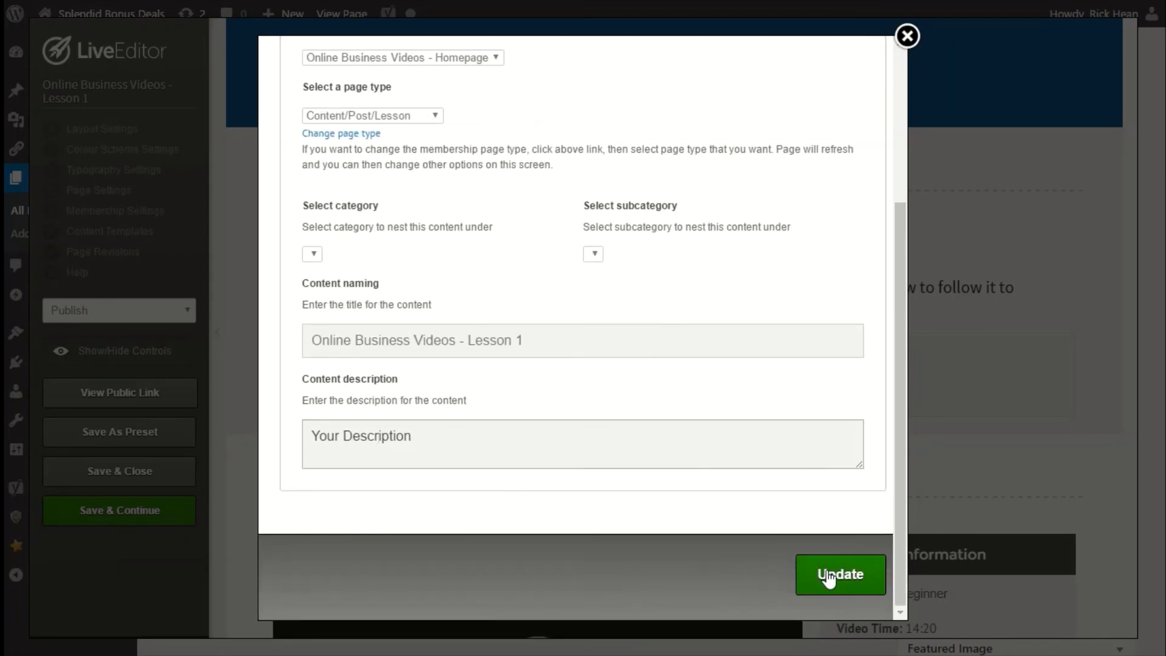
pyautogui.click(714, 83)
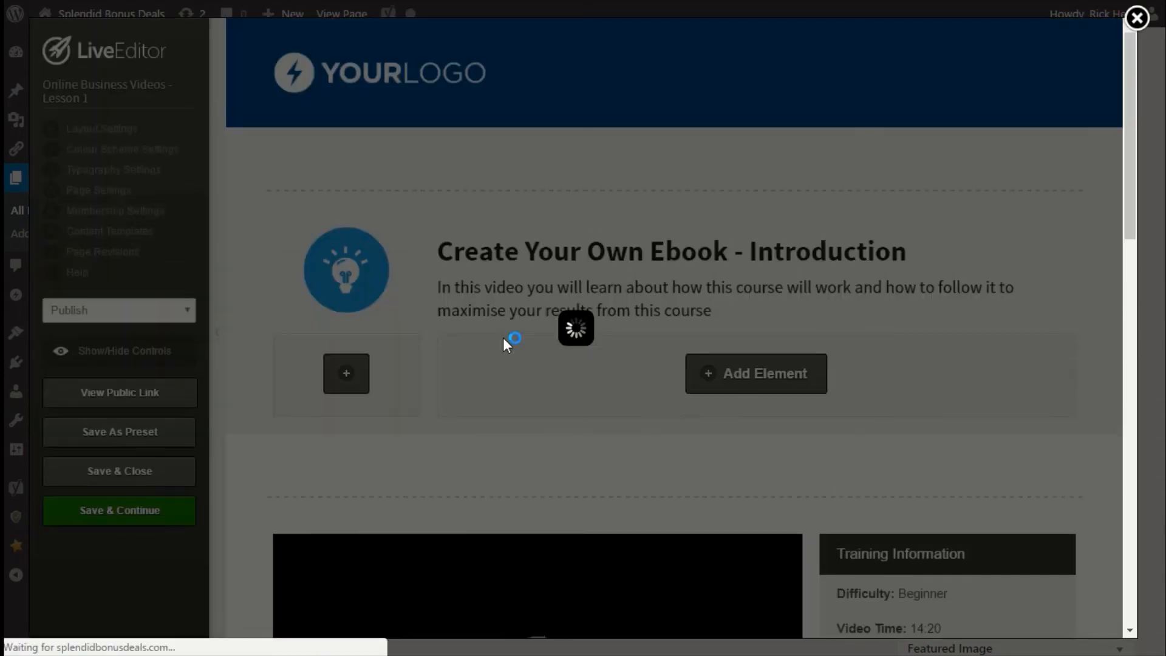
# Set Lesson 1's page thumbnail to the numbered 1 image in Layout Settings and update.
pyautogui.scroll(-7, 571, 371)
pyautogui.scroll(-4, 578, 378)
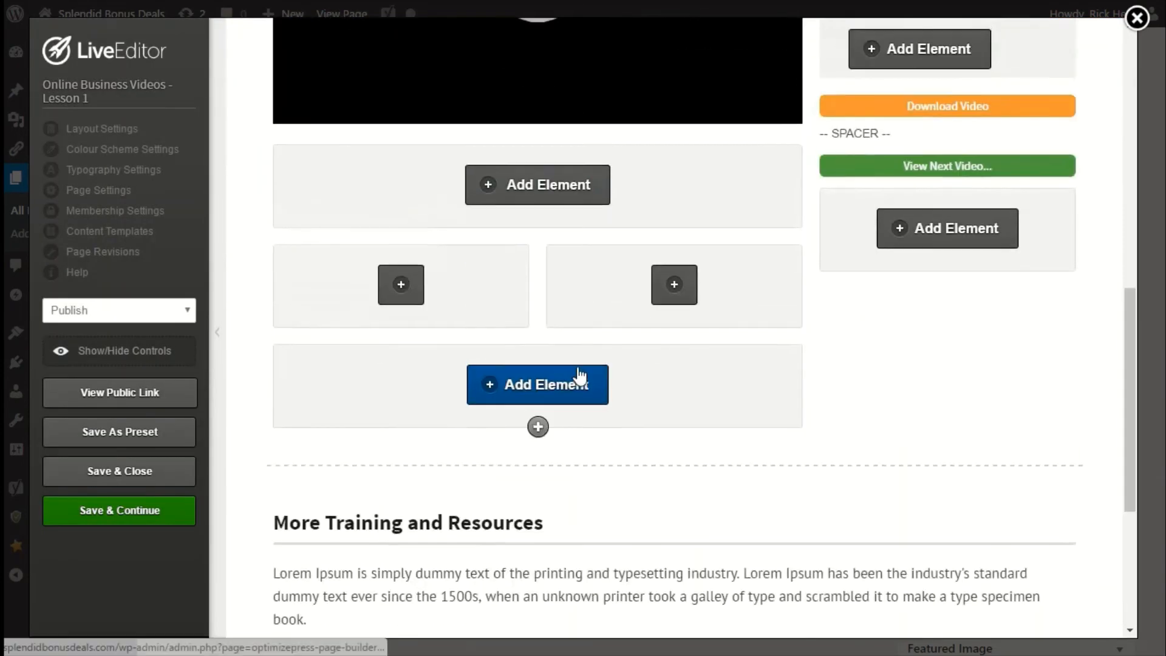
pyautogui.scroll(10, 577, 373)
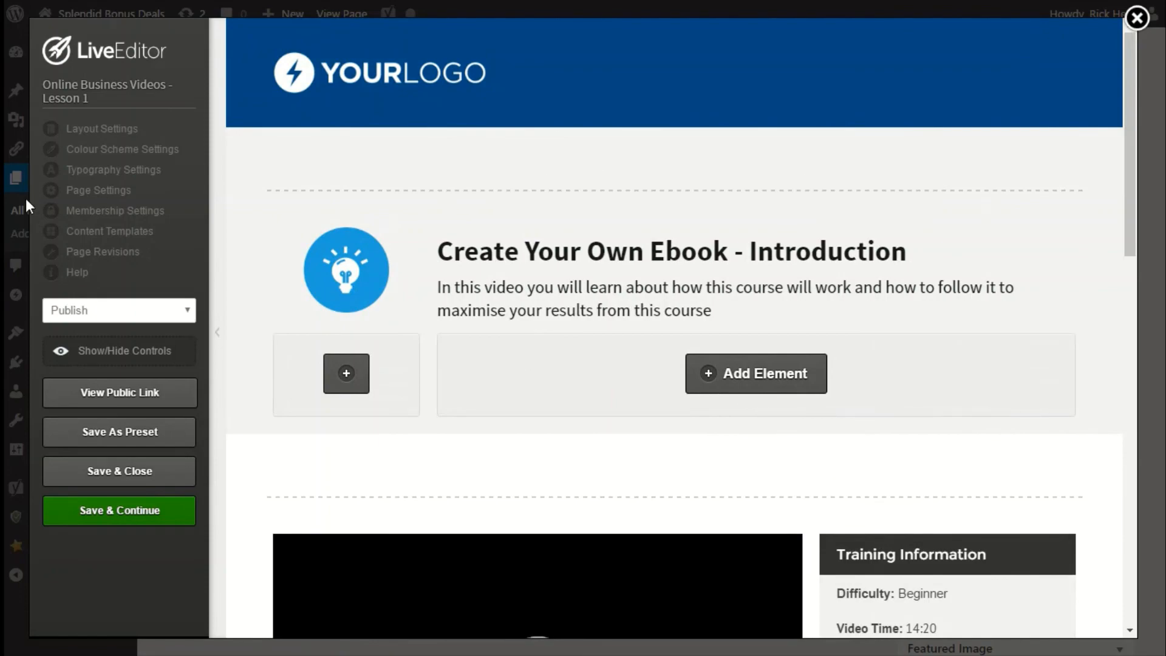
pyautogui.click(95, 134)
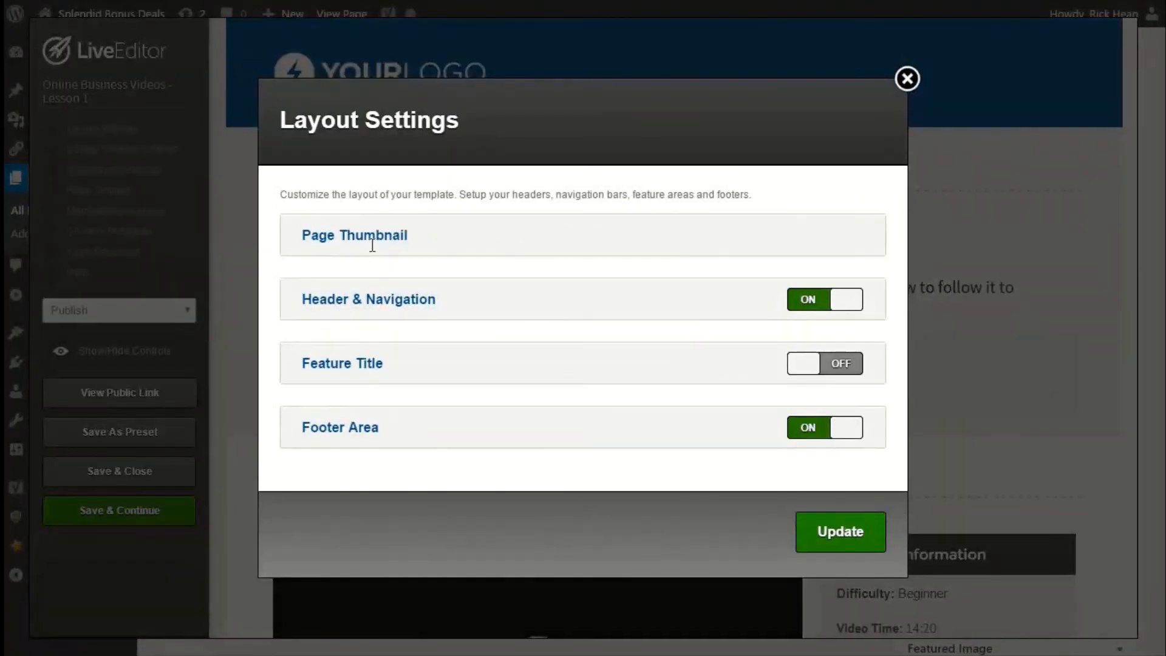
pyautogui.click(373, 241)
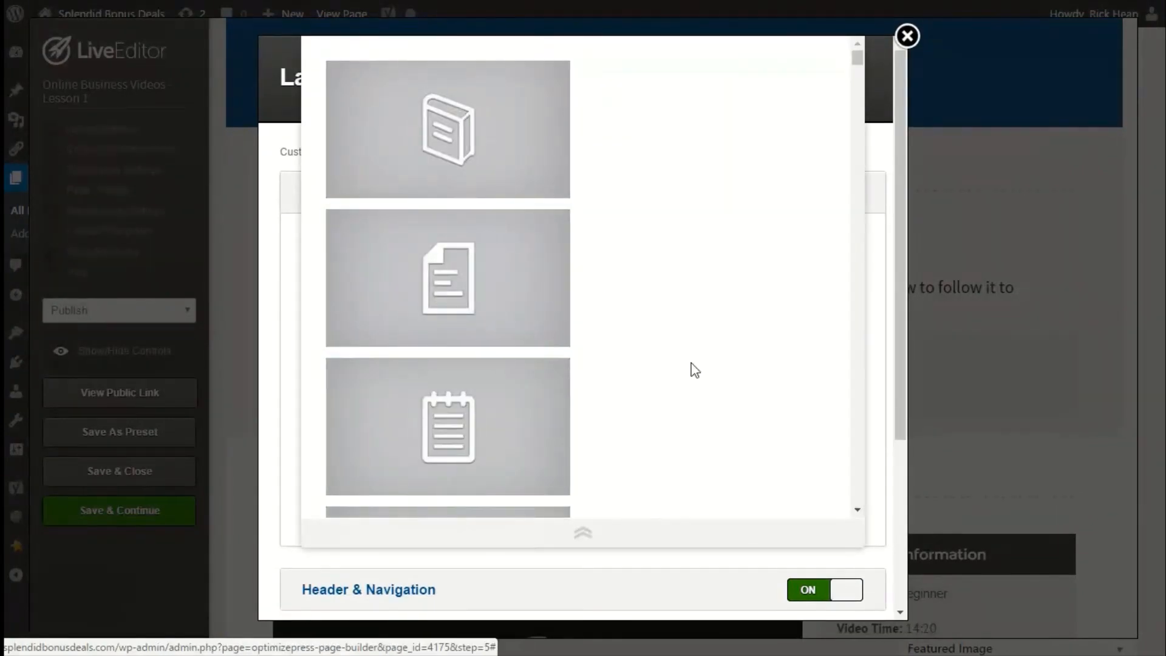
pyautogui.scroll(-9, 694, 371)
pyautogui.scroll(-8, 692, 370)
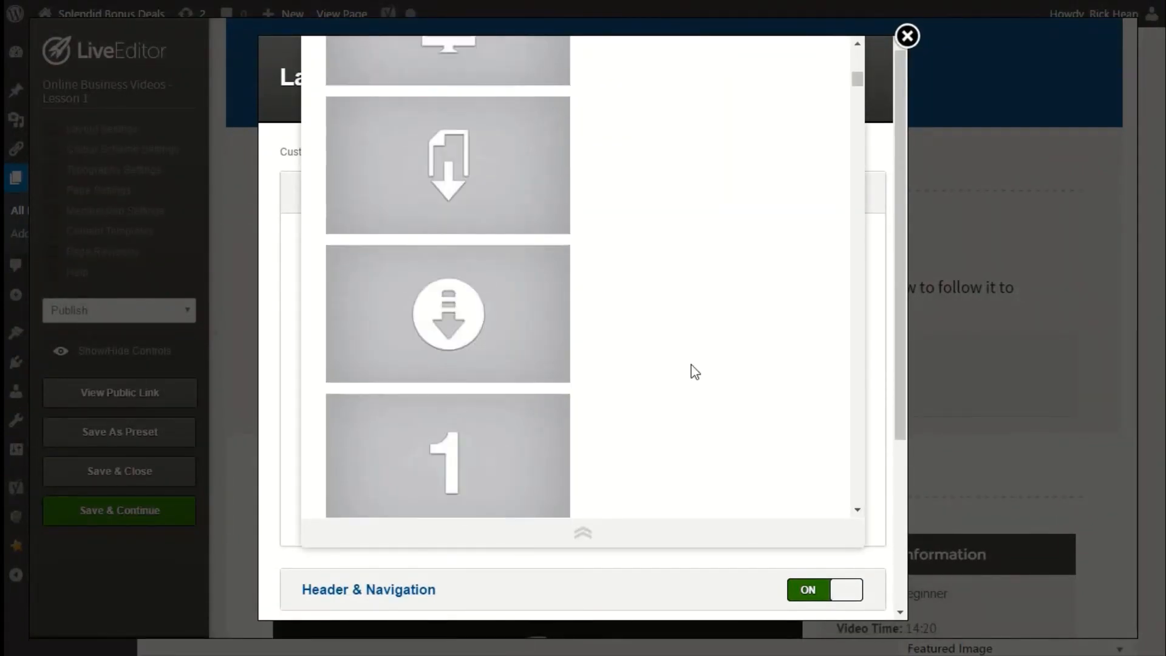
pyautogui.scroll(5, 608, 255)
pyautogui.click(468, 341)
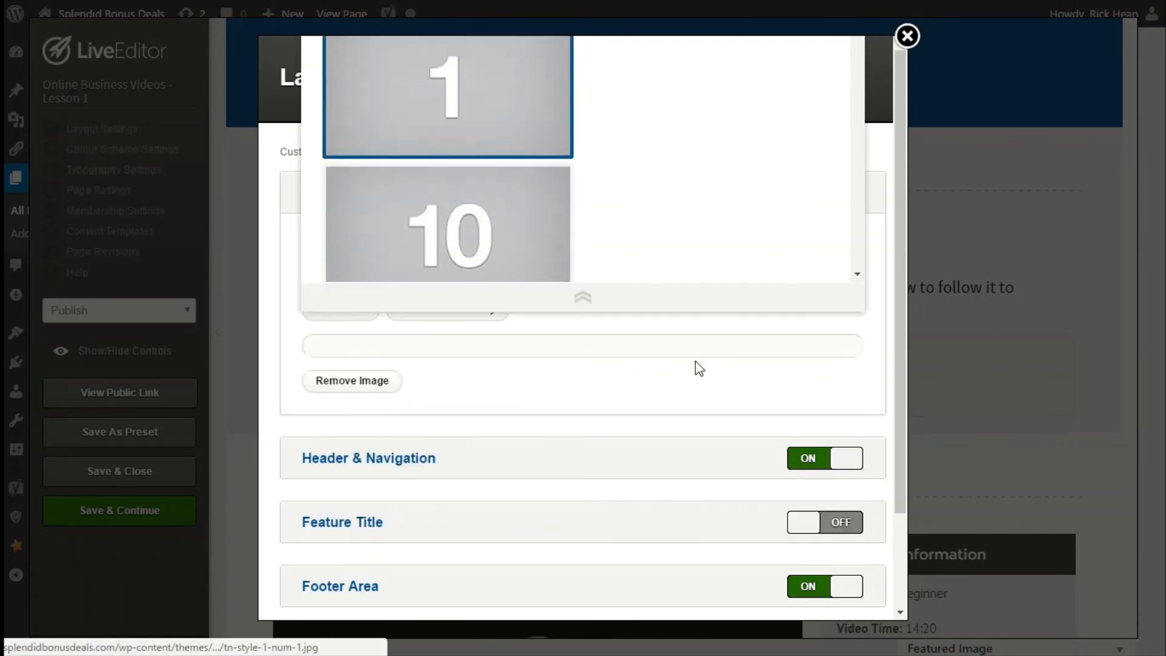
pyautogui.scroll(-2, 655, 411)
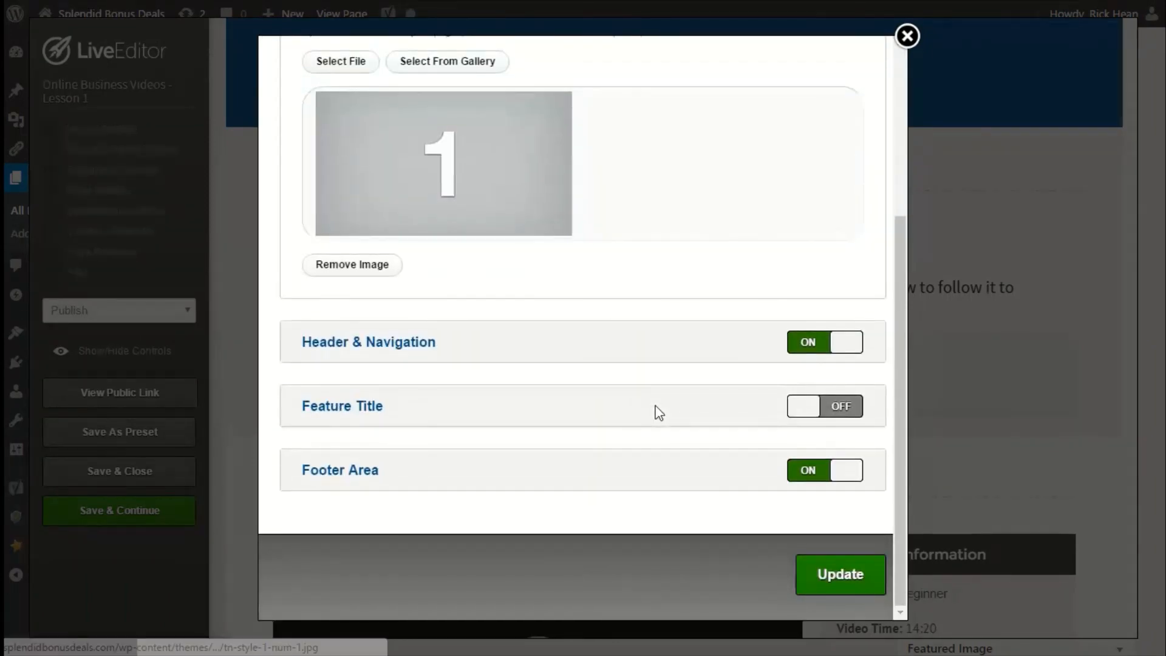
pyautogui.click(822, 583)
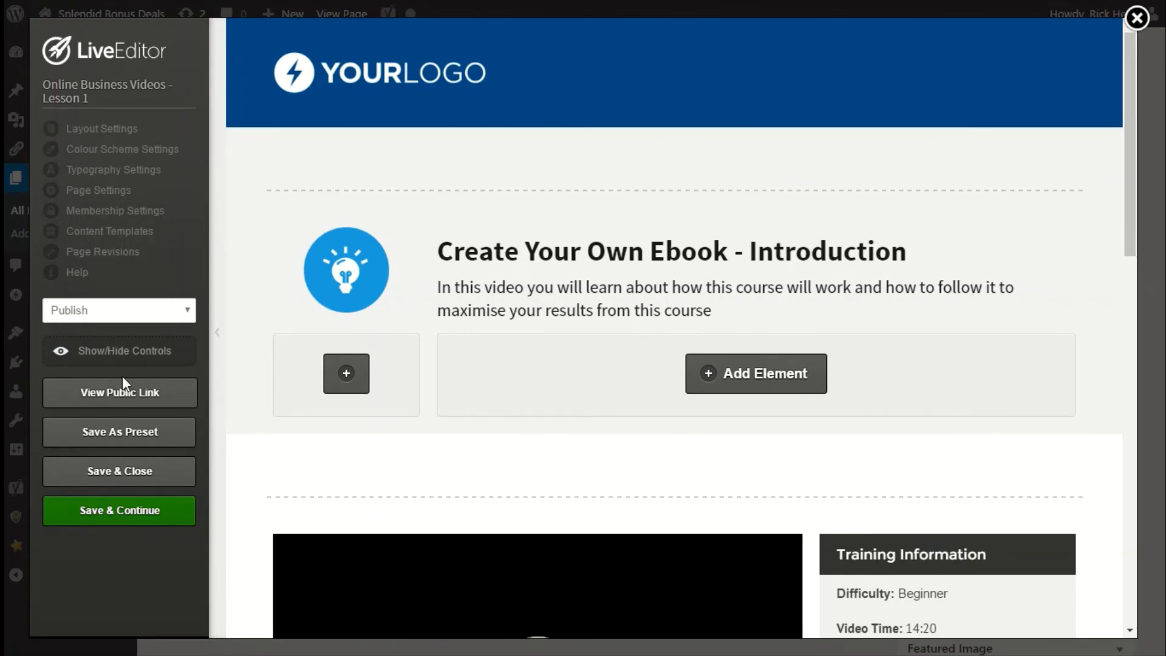
# Save and close the Lesson 1 editor, then open Online Business Videos – Homepage in the Live Editor.
pyautogui.click(148, 478)
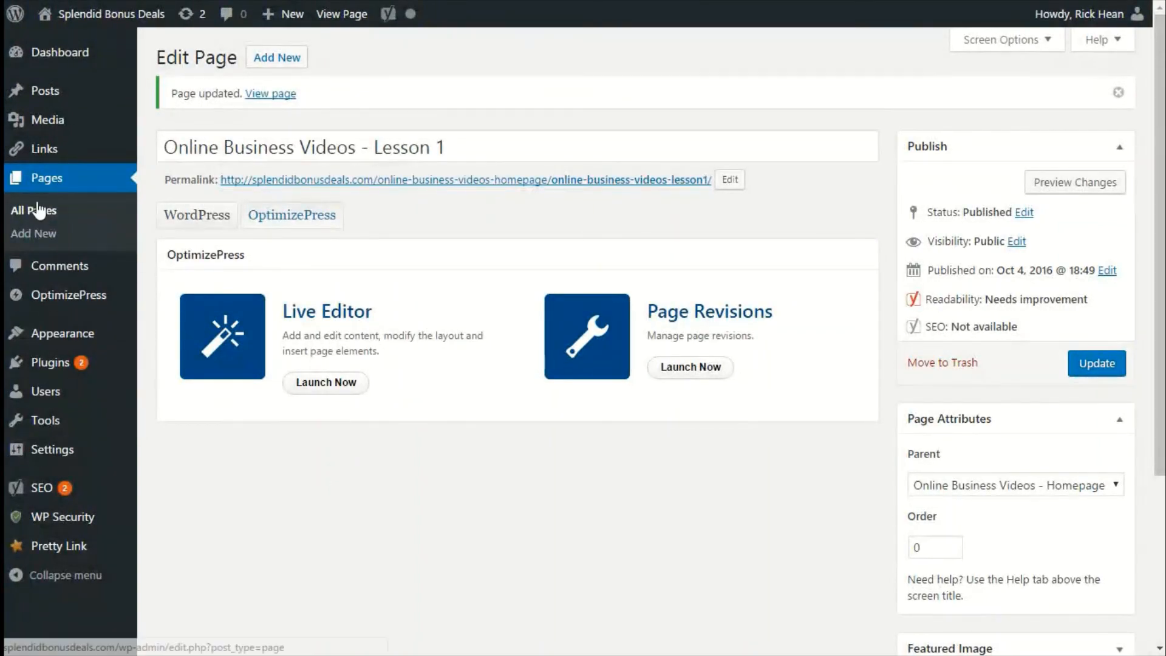
pyautogui.click(62, 181)
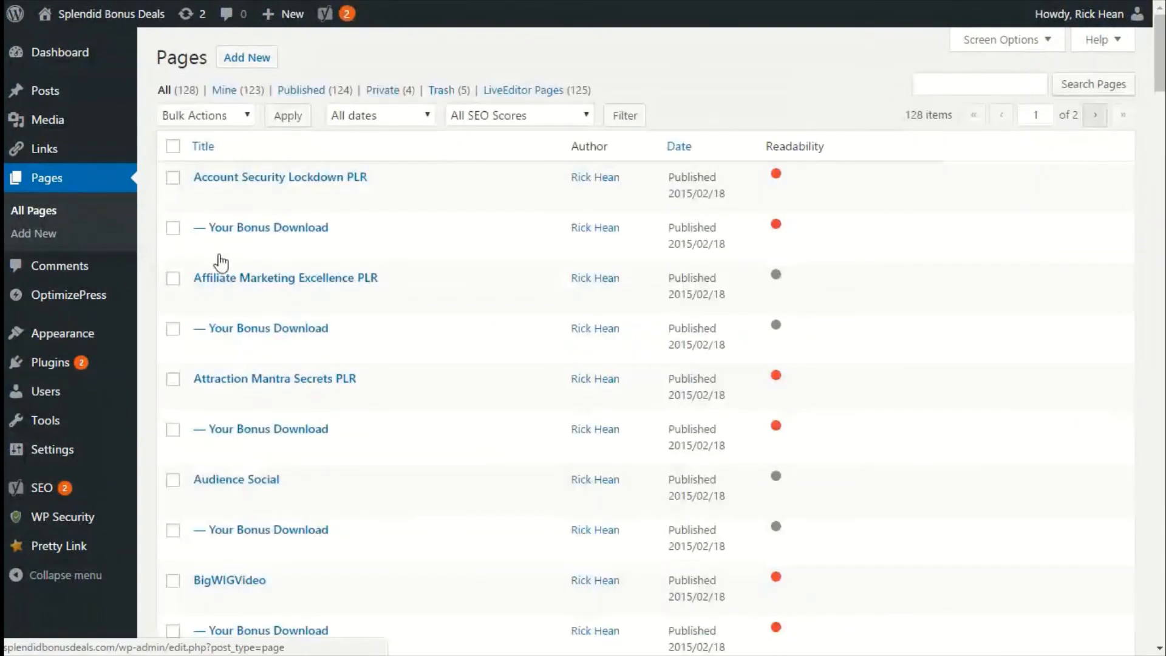
pyautogui.scroll(-15, 374, 374)
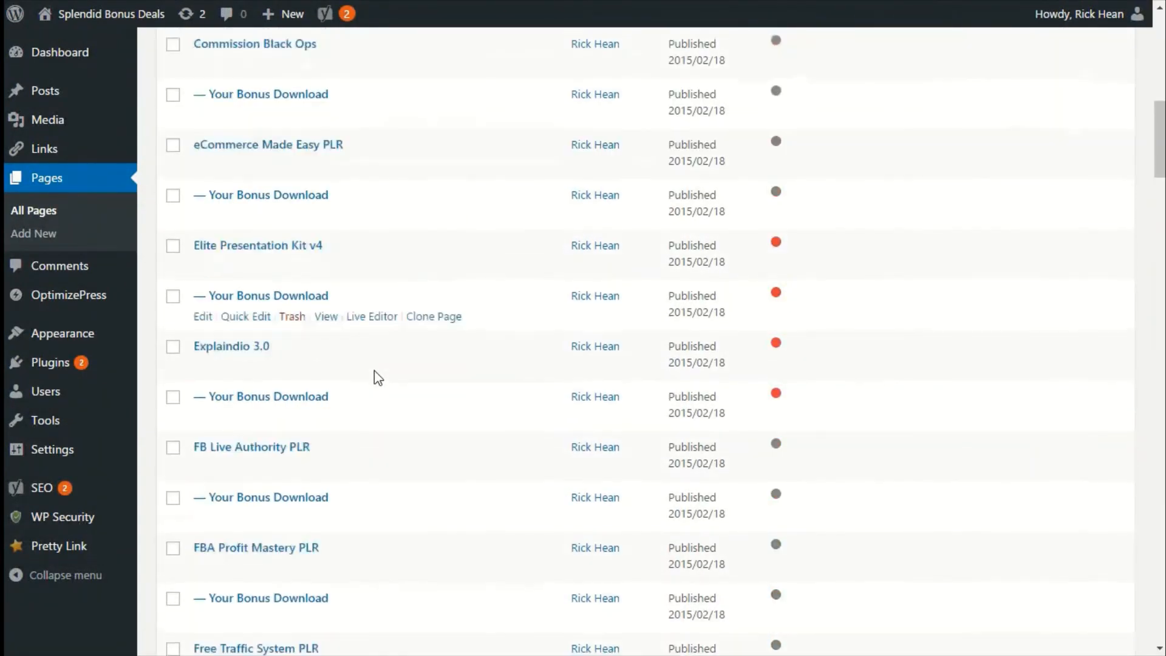
pyautogui.scroll(-20, 374, 376)
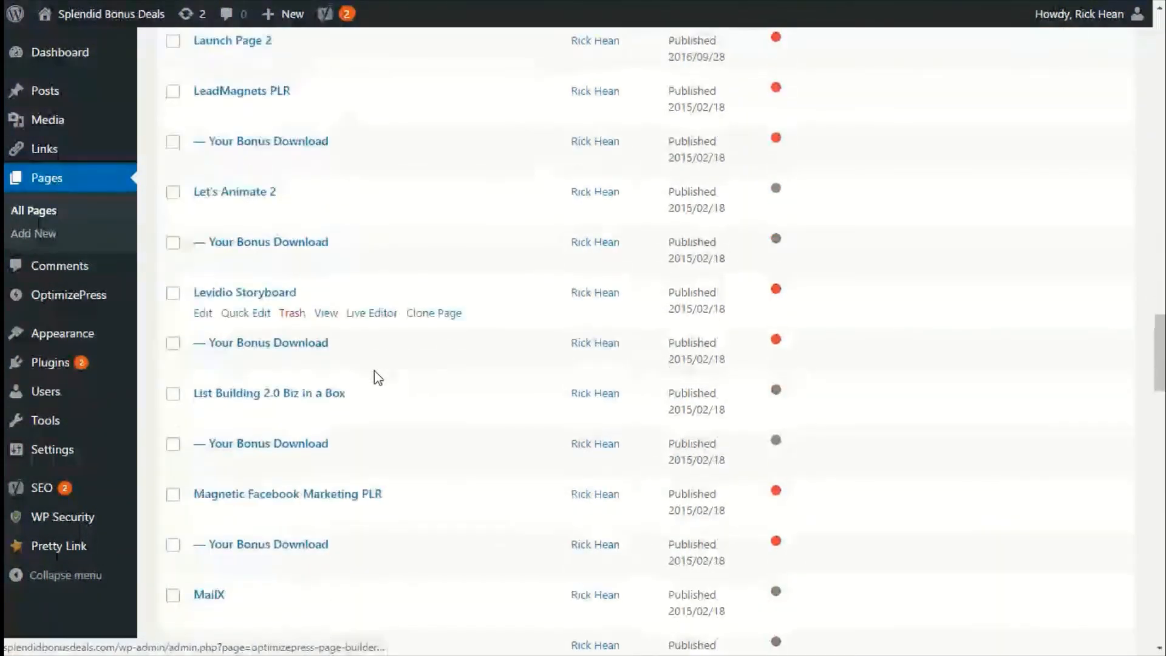
pyautogui.scroll(-11, 376, 378)
pyautogui.scroll(1, 336, 190)
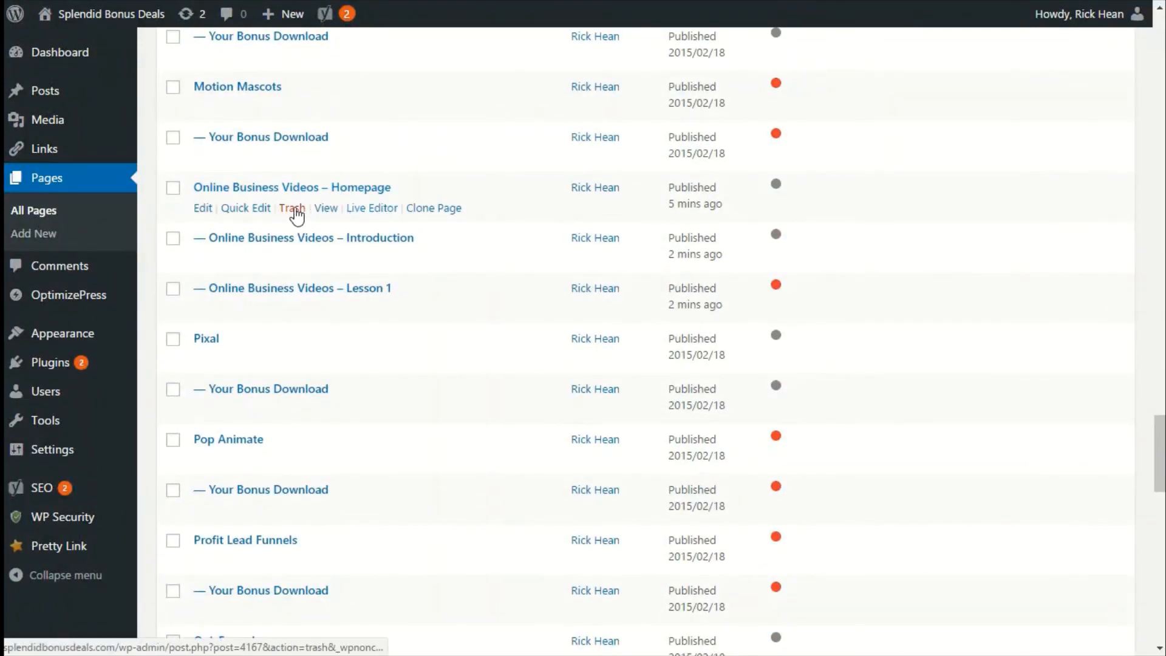
pyautogui.click(380, 209)
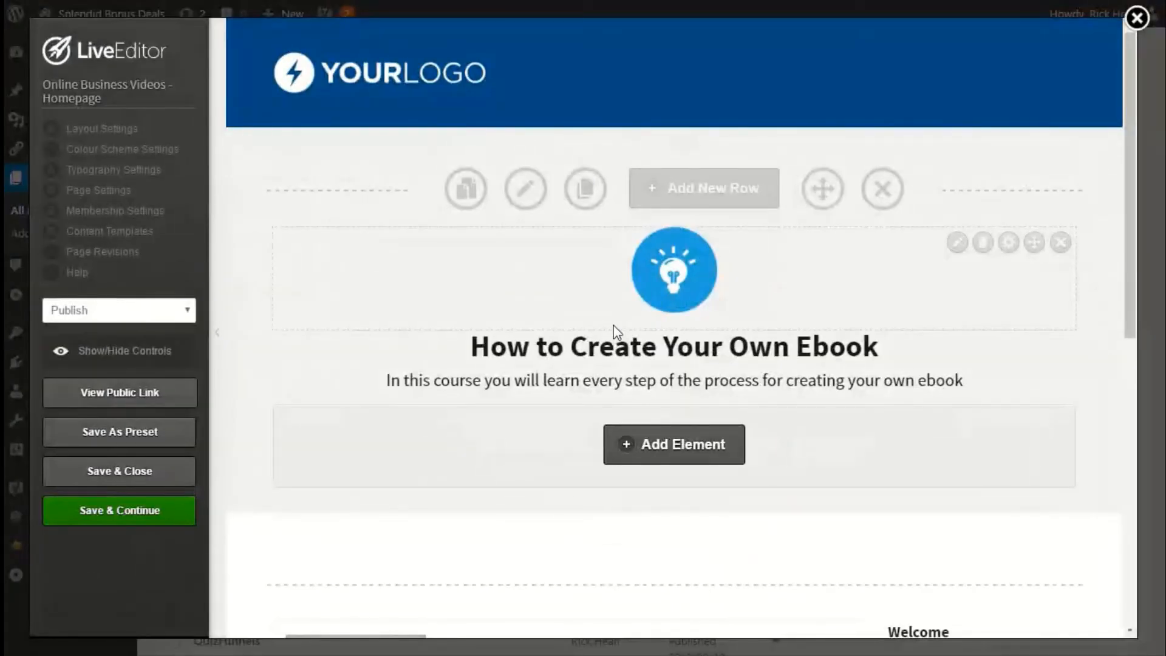
# Add a Membership Navigation Sidebar element to the homepage's sidebar column, searching the elements for members.
pyautogui.scroll(-3, 614, 328)
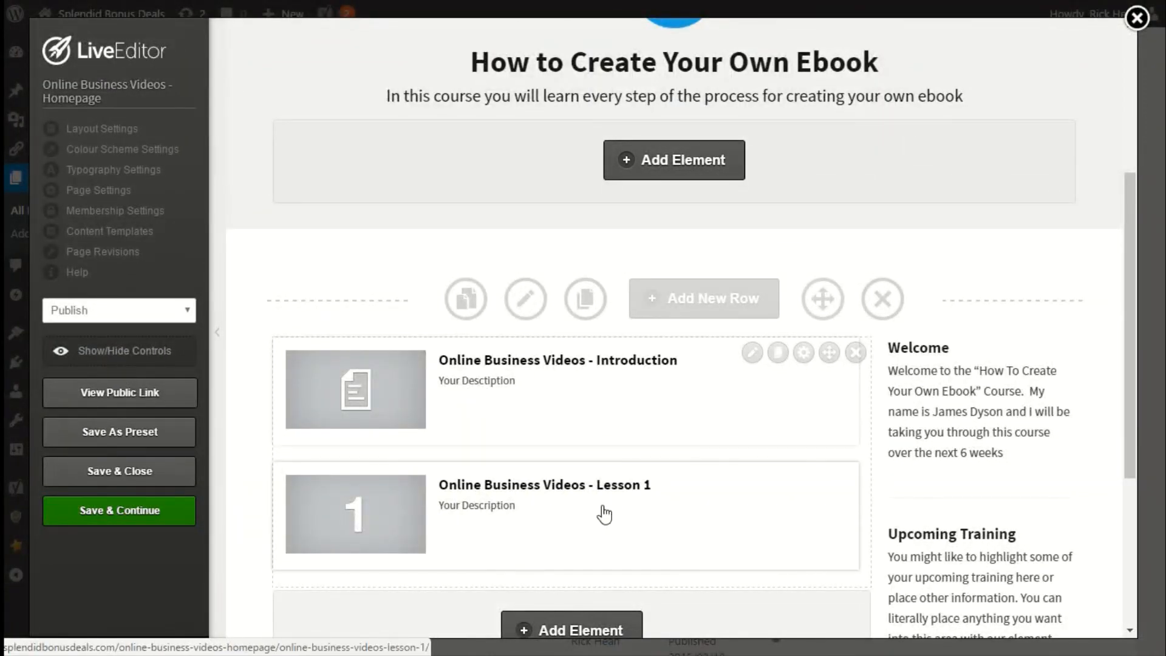
pyautogui.scroll(2, 577, 453)
pyautogui.scroll(-2, 743, 346)
pyautogui.scroll(-3, 653, 475)
pyautogui.scroll(3, 653, 474)
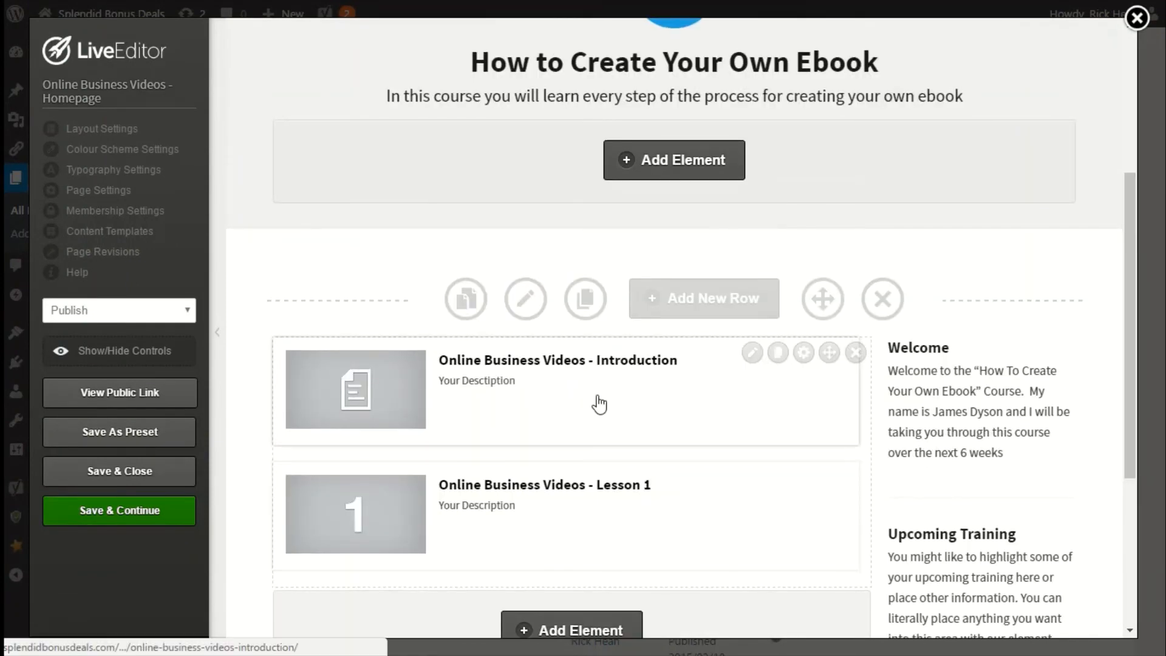
pyautogui.scroll(-2, 599, 404)
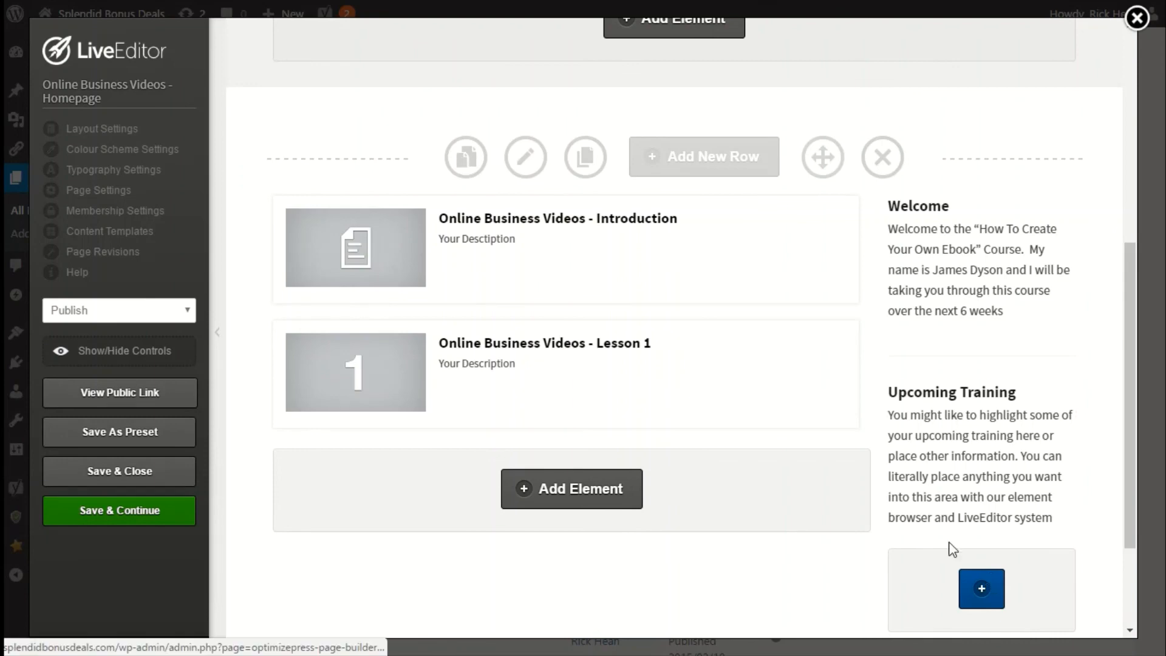
pyautogui.click(1000, 598)
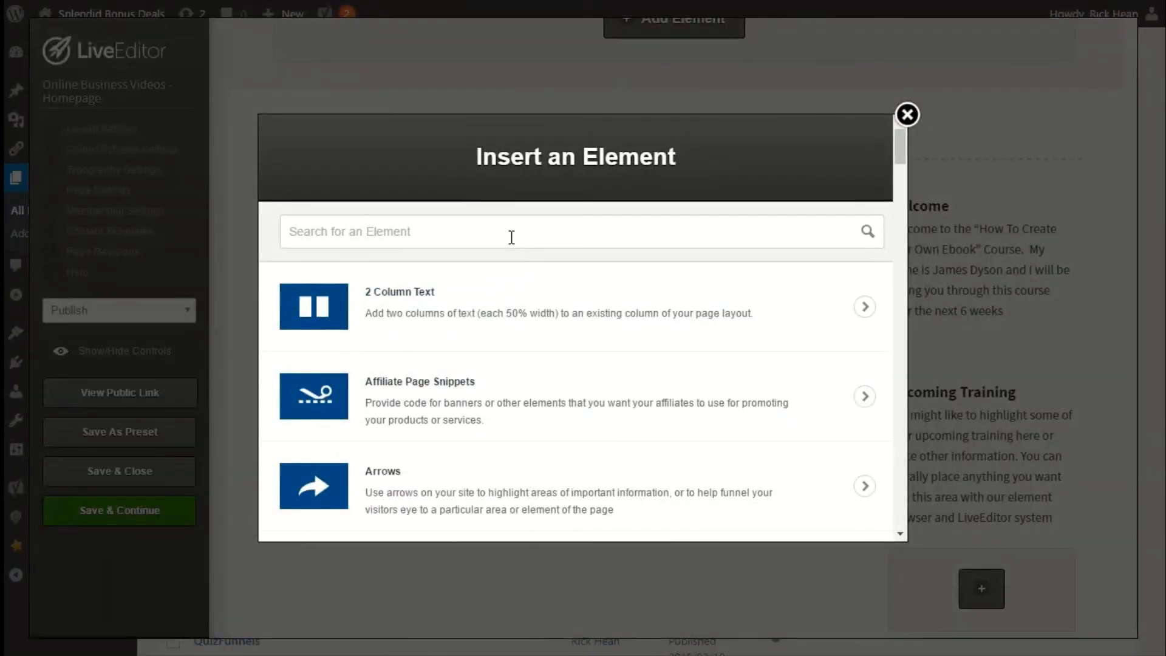
pyautogui.write('members')
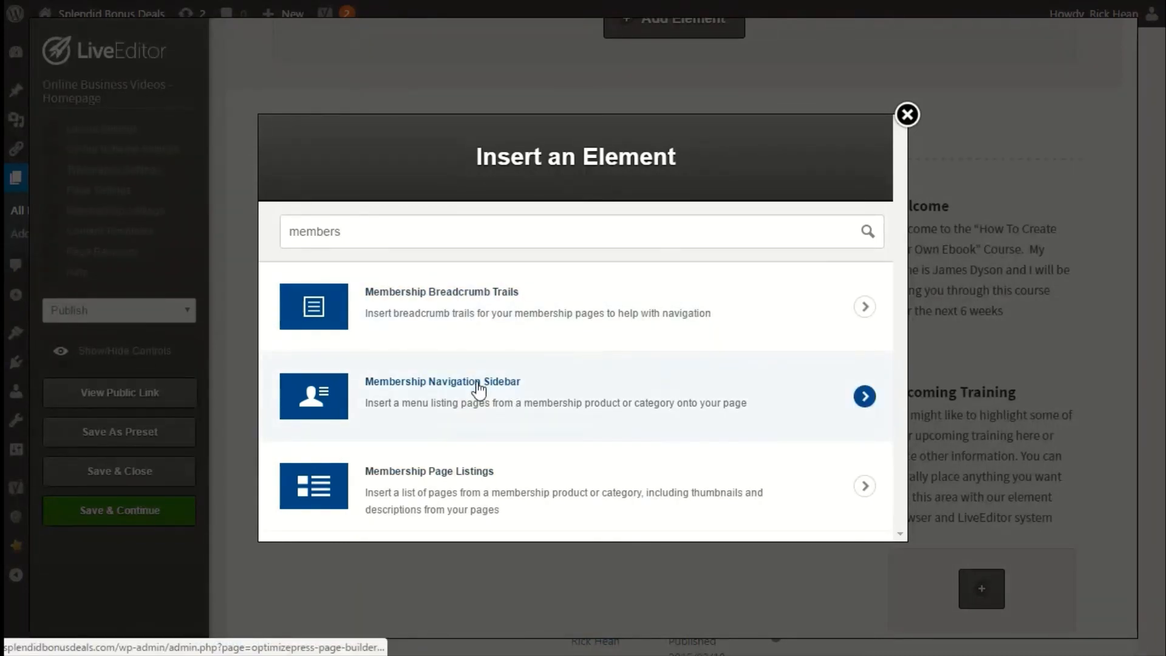
pyautogui.click(478, 388)
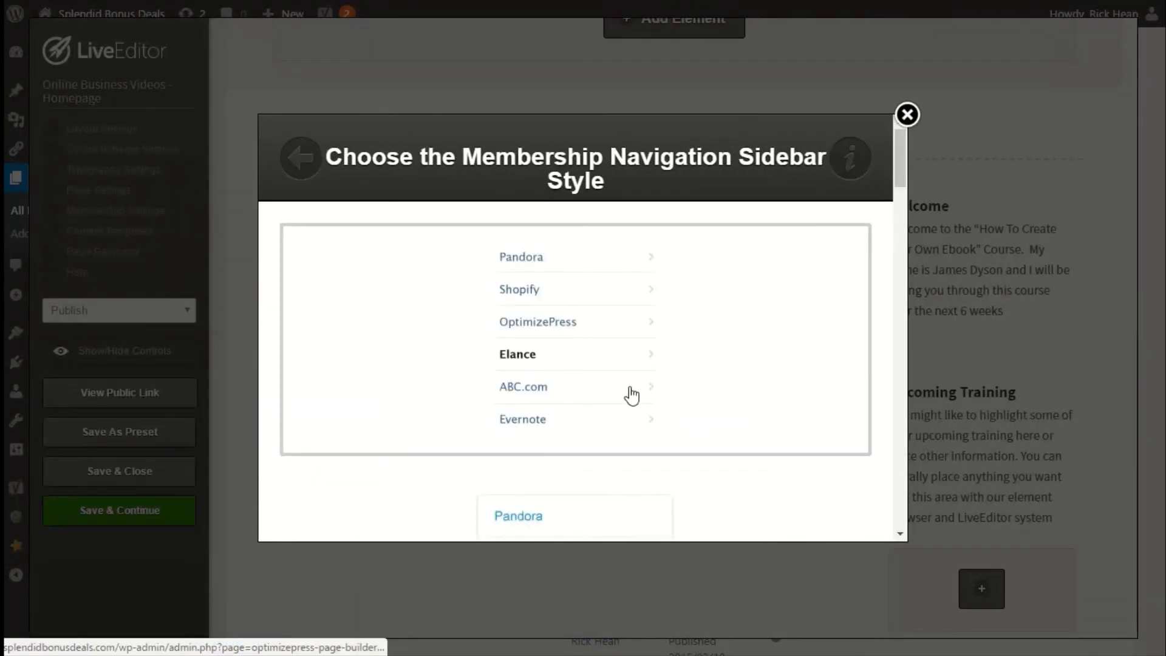
# Choose the grey boxed NAVIGATION style for the membership navigation sidebar.
pyautogui.scroll(-8, 606, 344)
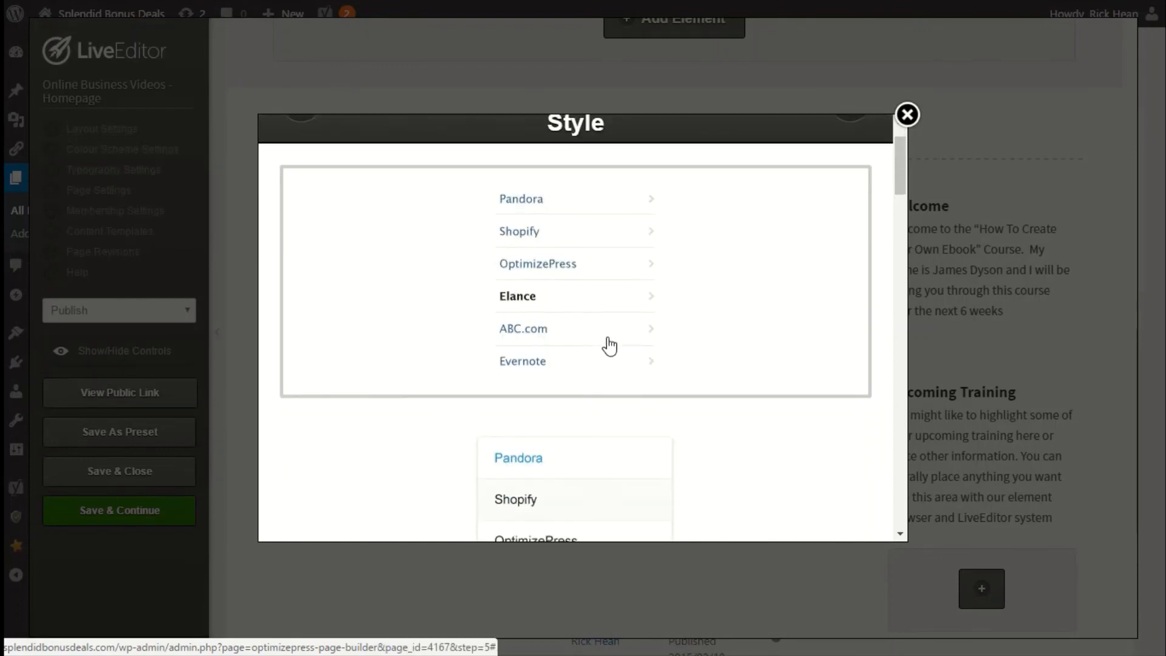
pyautogui.scroll(-10, 606, 344)
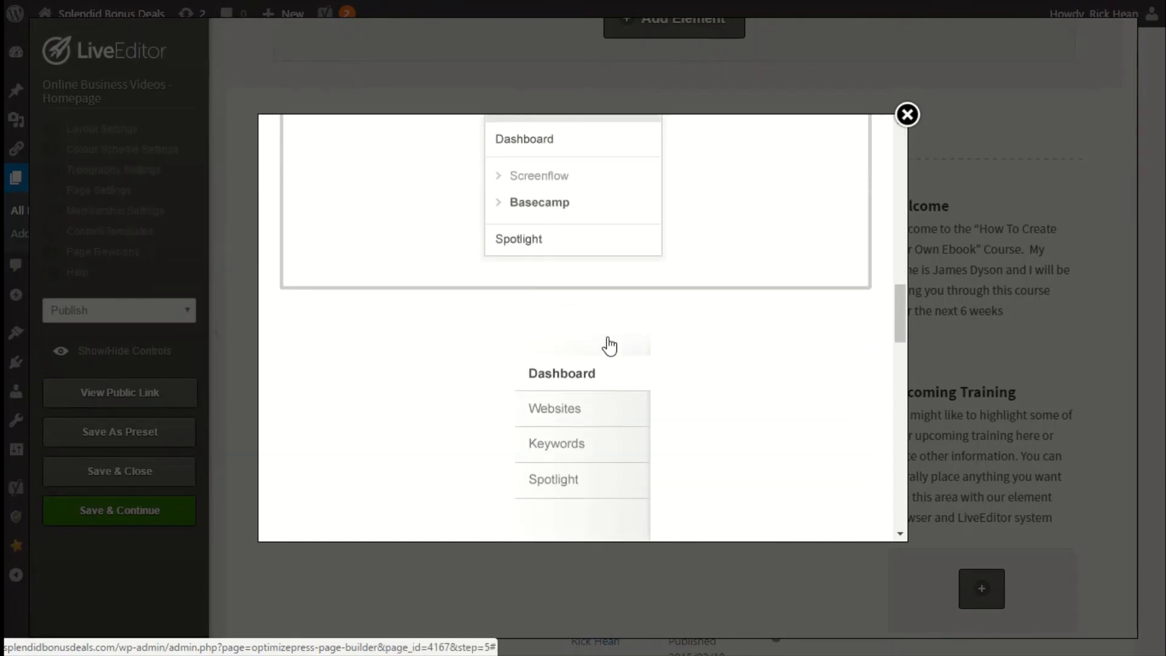
pyautogui.scroll(-4, 553, 353)
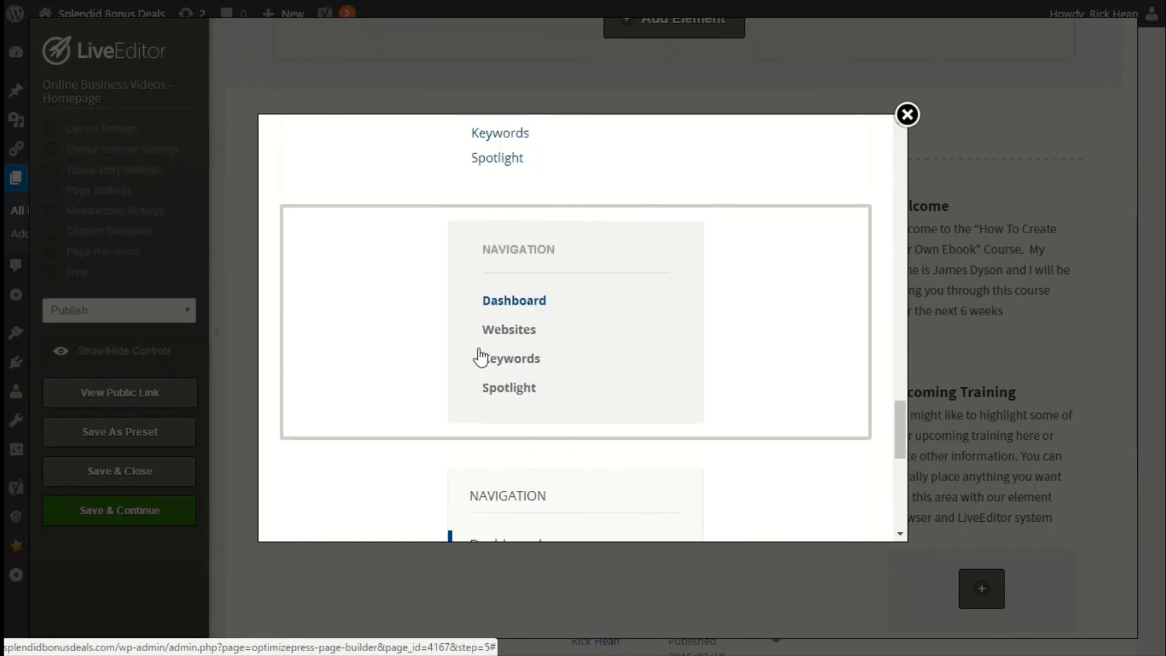
pyautogui.click(555, 315)
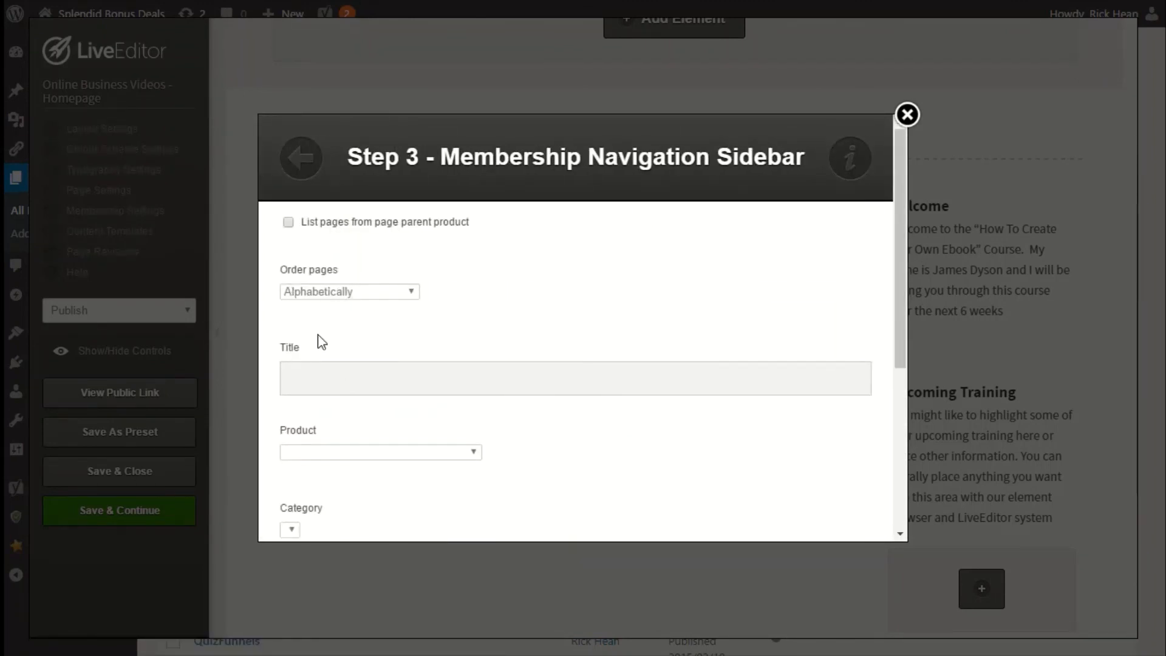
# Title the navigation sidebar OBV - Navigation and set its product to Online Business Videos - Homepage.
pyautogui.click(288, 223)
pyautogui.click(288, 222)
pyautogui.click(335, 381)
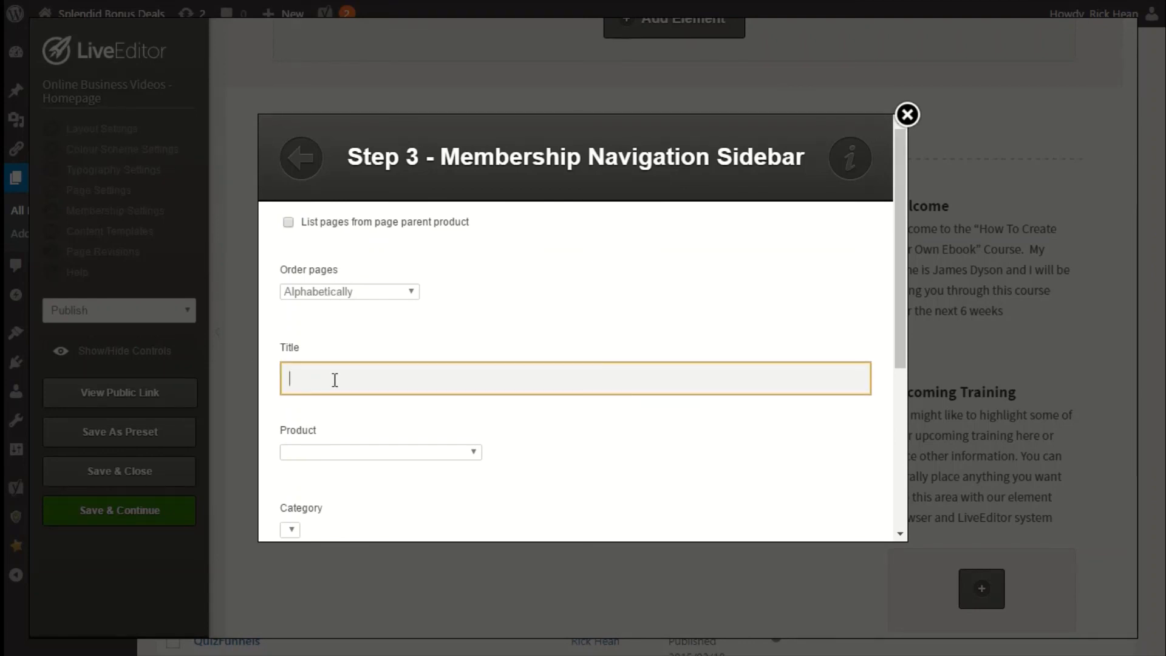
pyautogui.click(369, 453)
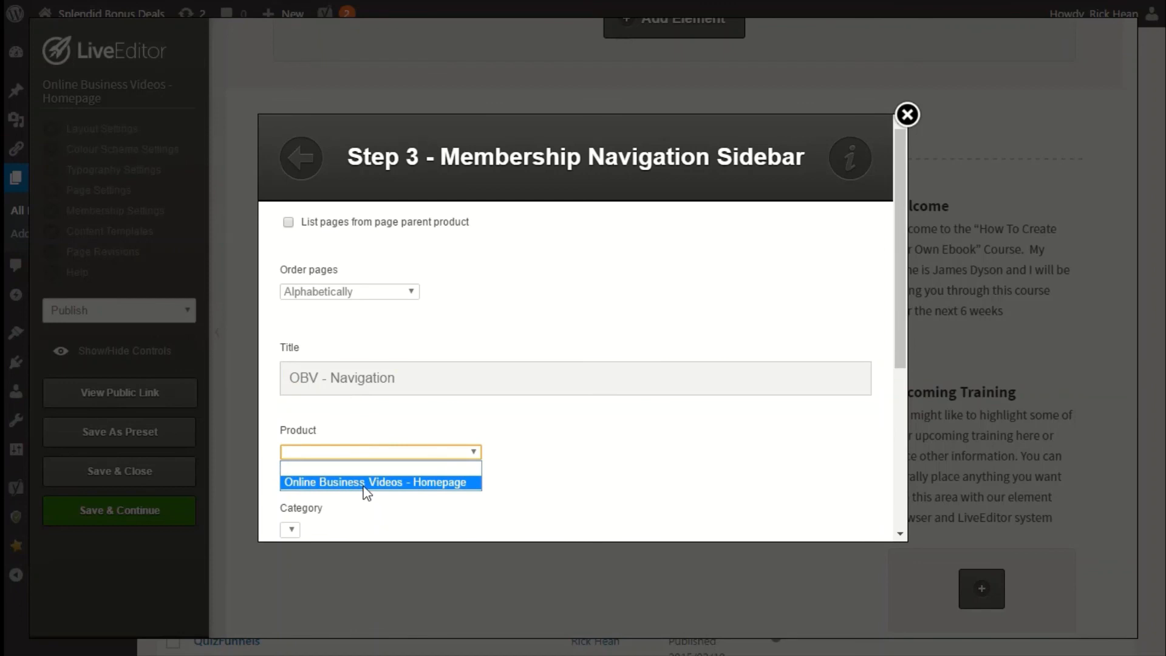
pyautogui.click(367, 482)
pyautogui.scroll(-5, 505, 482)
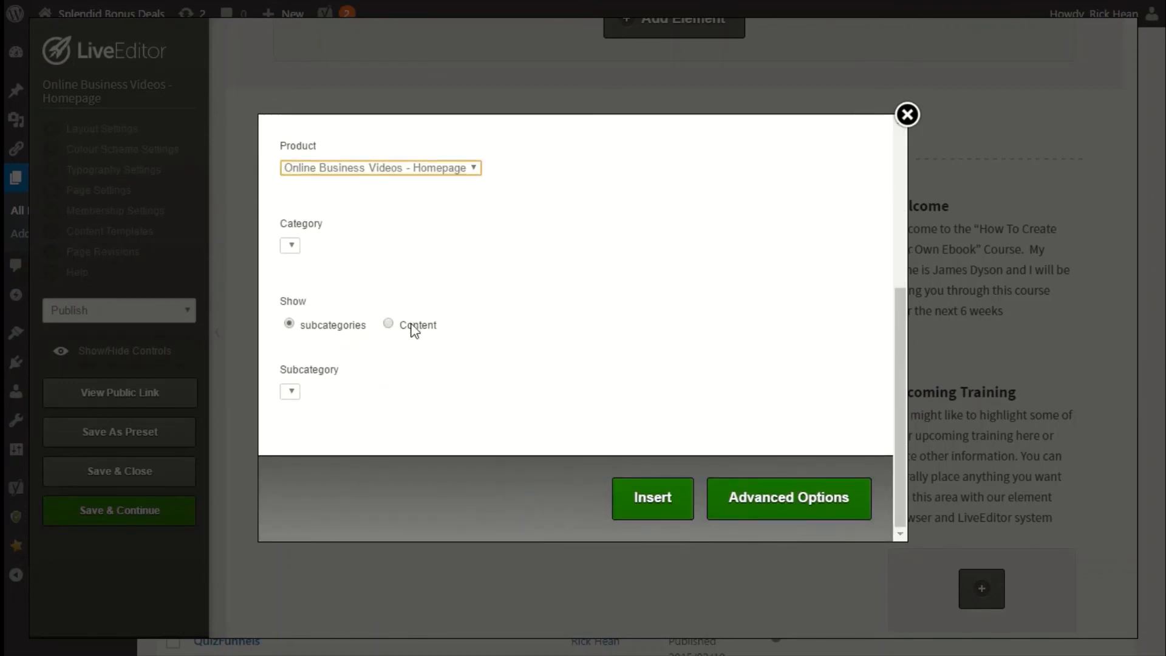
# Set the navigation sidebar to show Content and insert the element.
pyautogui.click(413, 328)
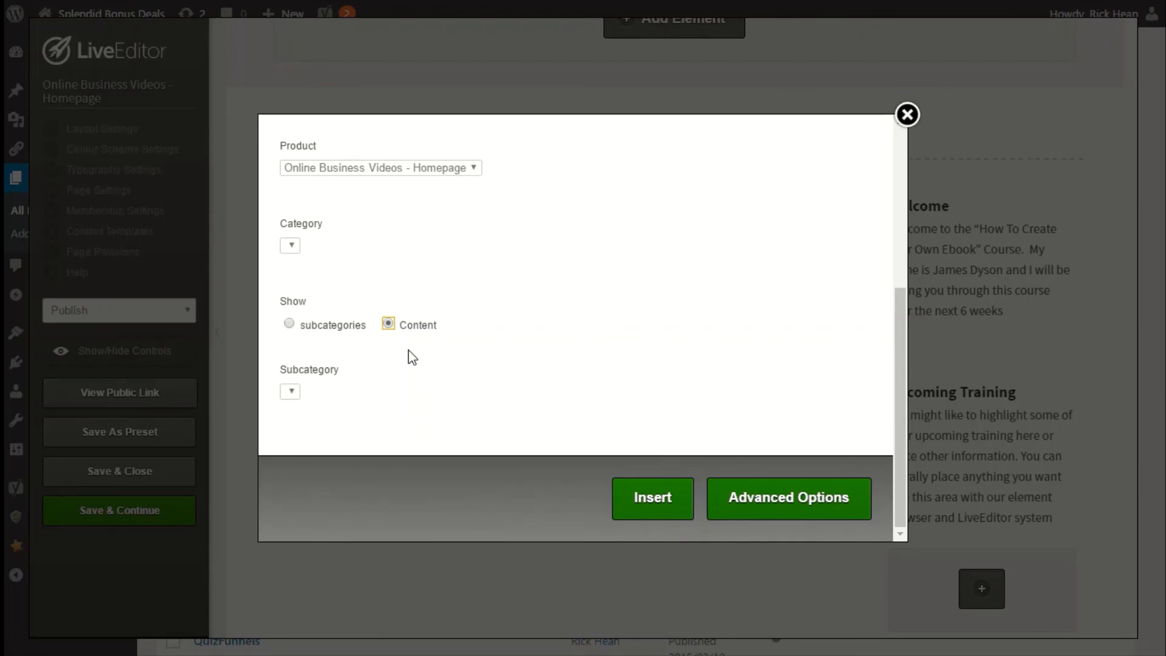
pyautogui.click(646, 511)
# Move the OBV - Navigation element from the sidebar column to the top of the main column, above the lesson listings.
pyautogui.scroll(-5, 788, 439)
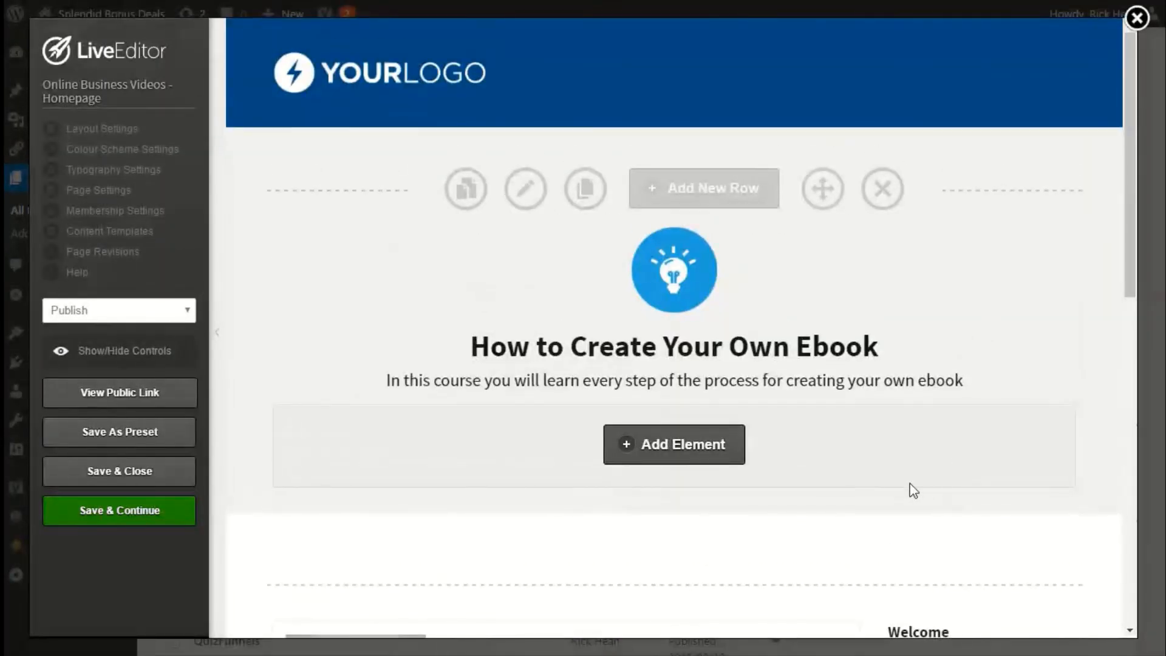
pyautogui.scroll(-10, 911, 490)
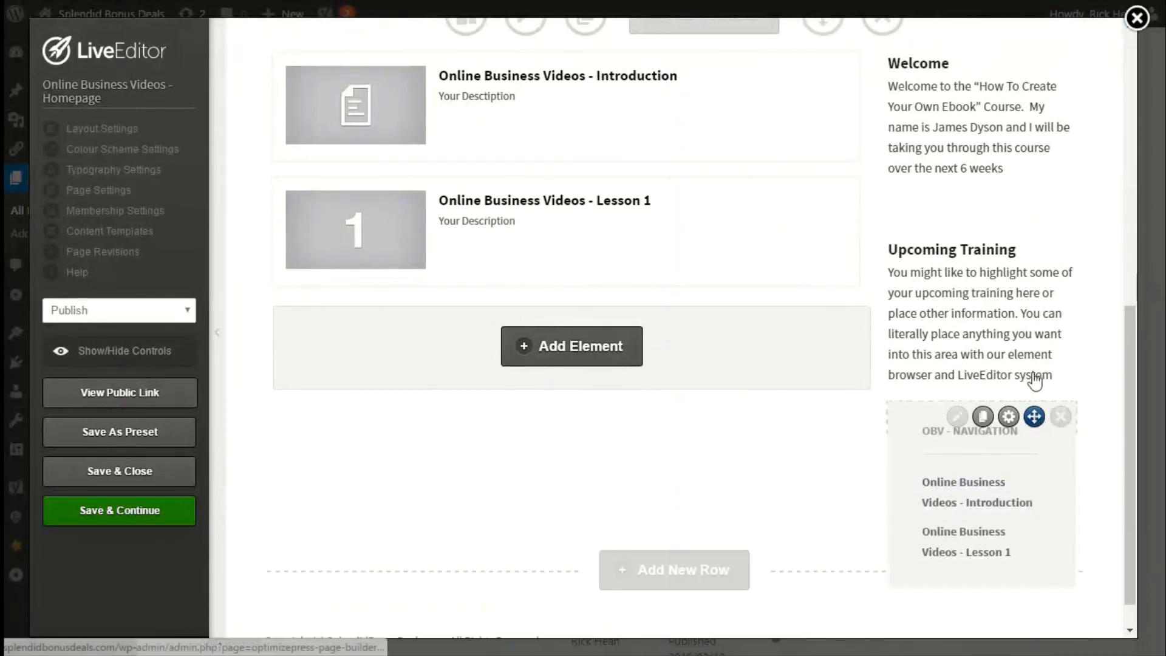
pyautogui.moveTo(1033, 417); pyautogui.dragTo(583, 315)
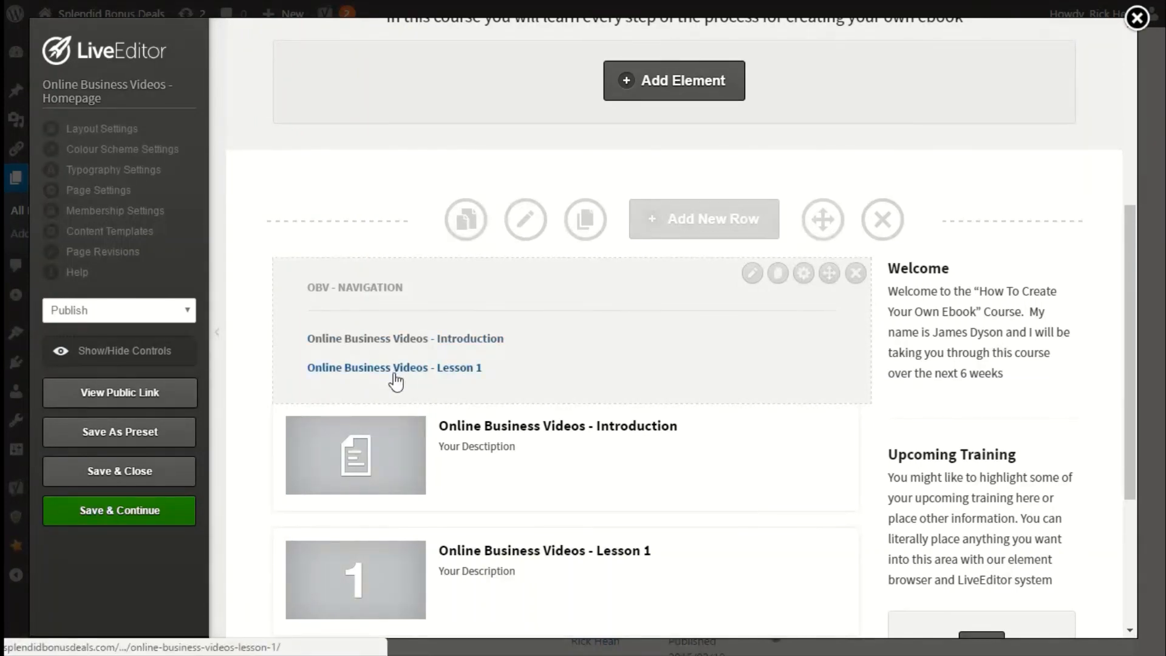
# Save and close the homepage editor, then open Online Business Videos – Introduction in the Live Editor.
pyautogui.click(118, 479)
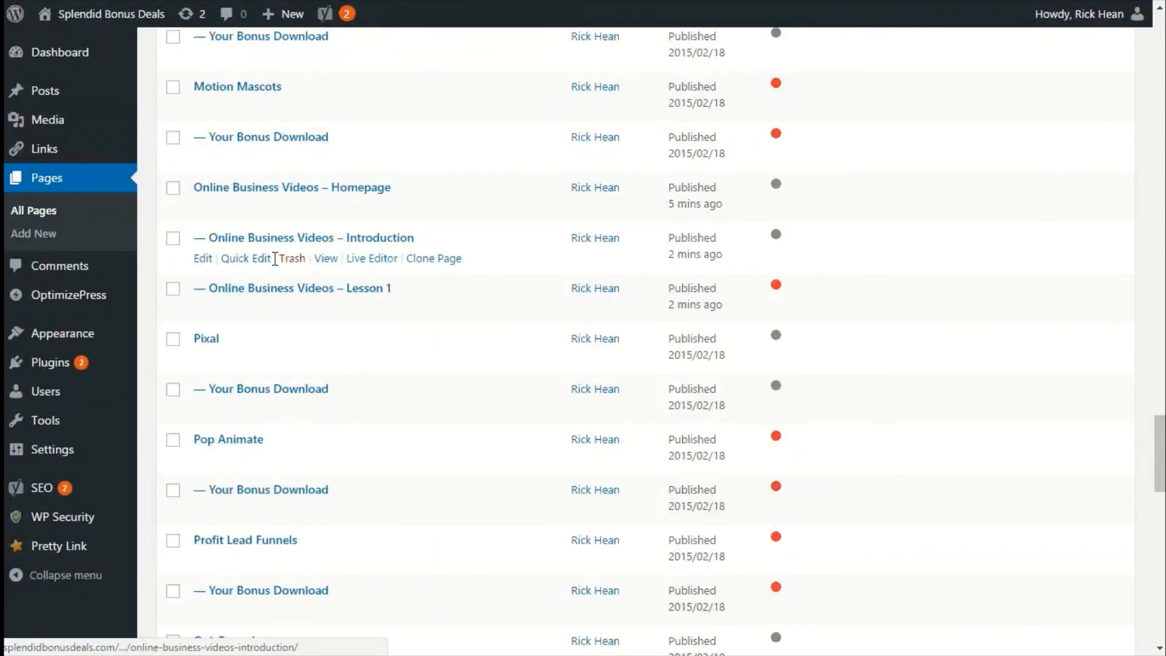
pyautogui.click(371, 262)
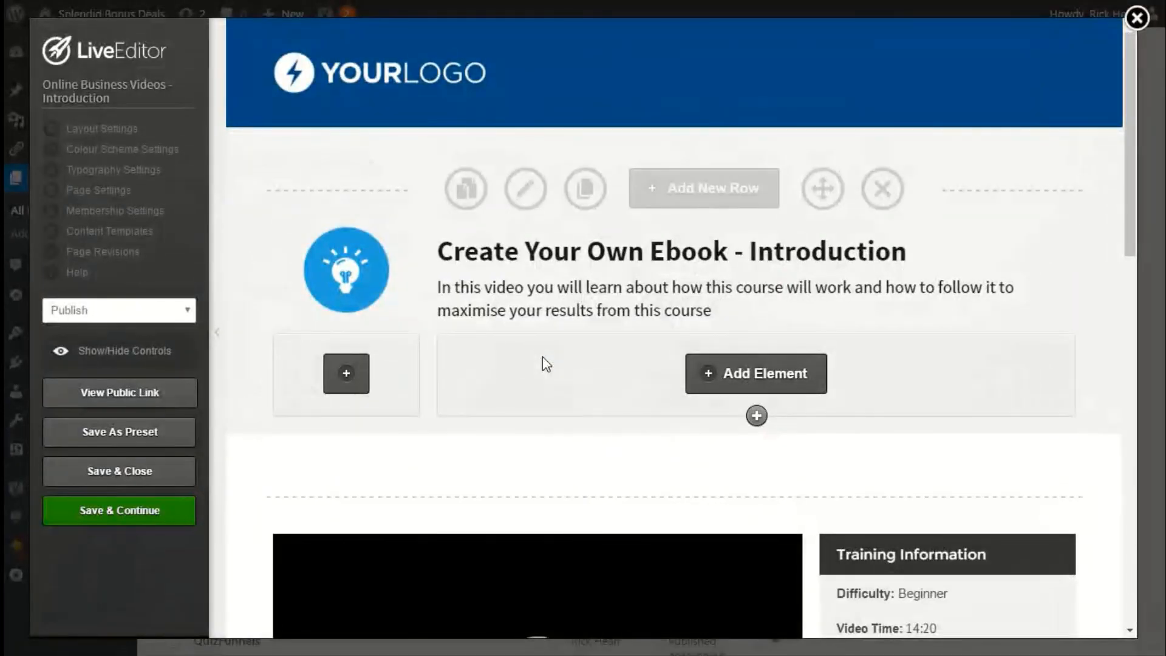
# Add a Membership Breadcrumb Trails element to the Introduction page's header area, searching the elements for members.
pyautogui.scroll(-3, 541, 356)
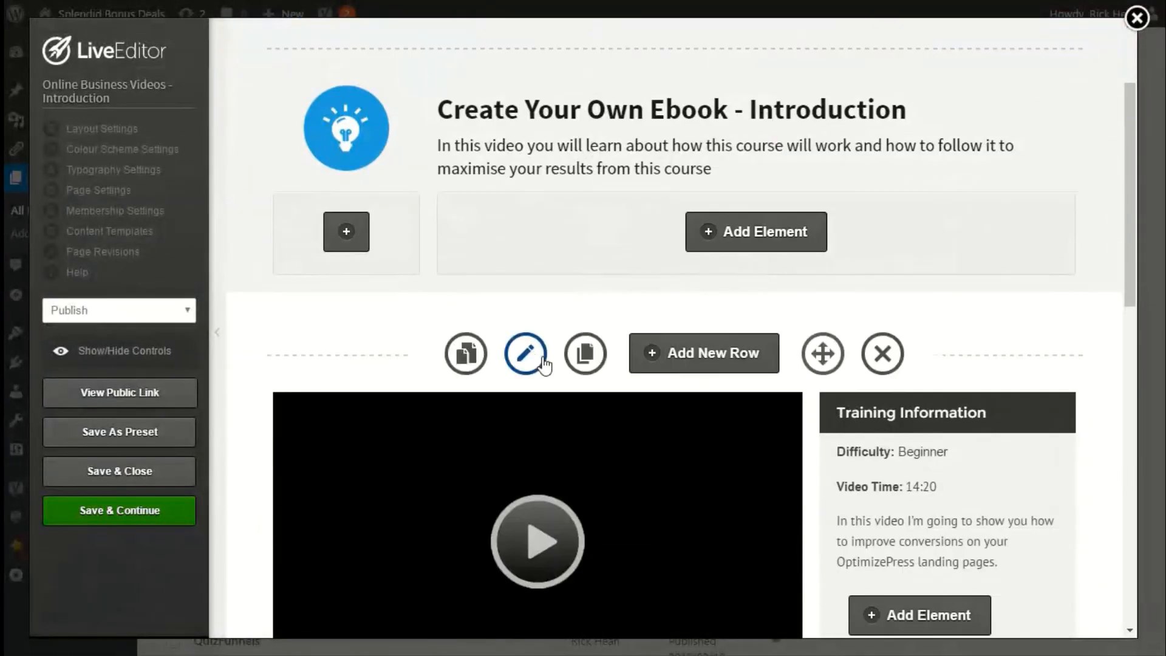
pyautogui.click(740, 236)
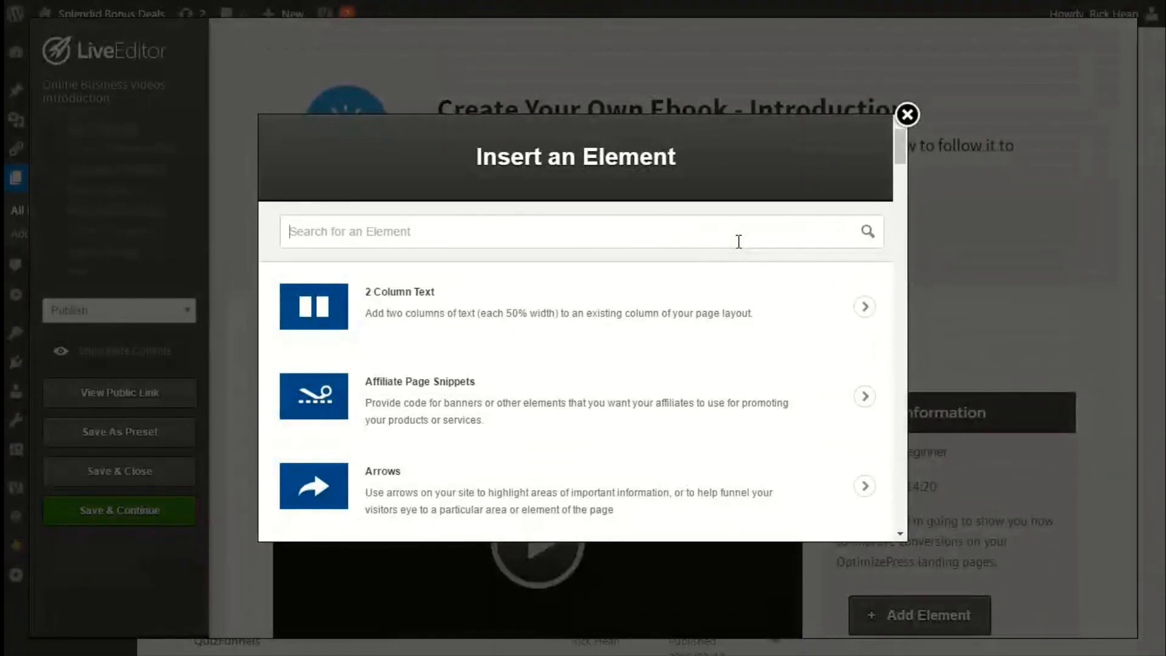
pyautogui.write('members')
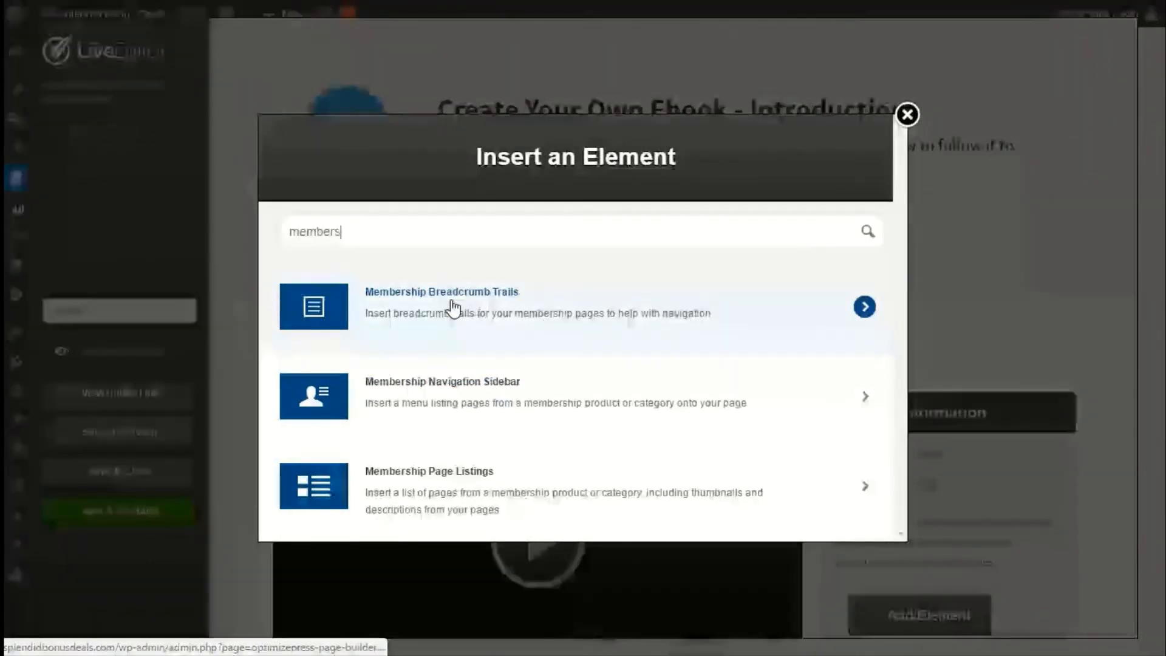
pyautogui.click(448, 307)
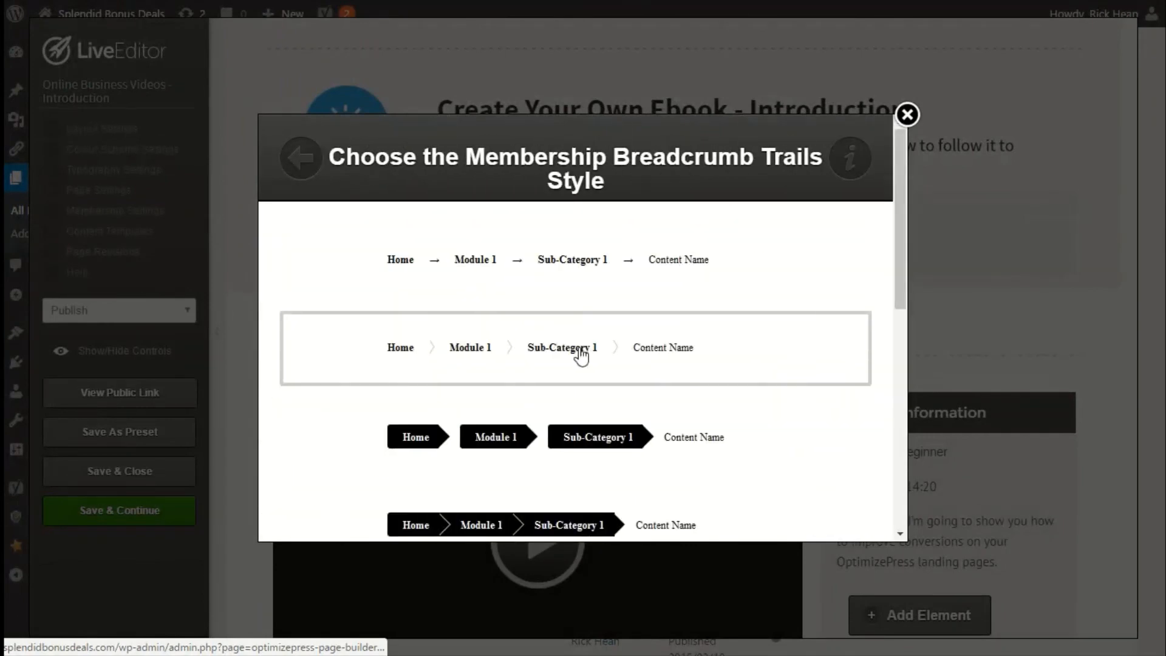
# Choose the plain slash-separated breadcrumb style, then save and close the Introduction page editor.
pyautogui.scroll(-3, 604, 354)
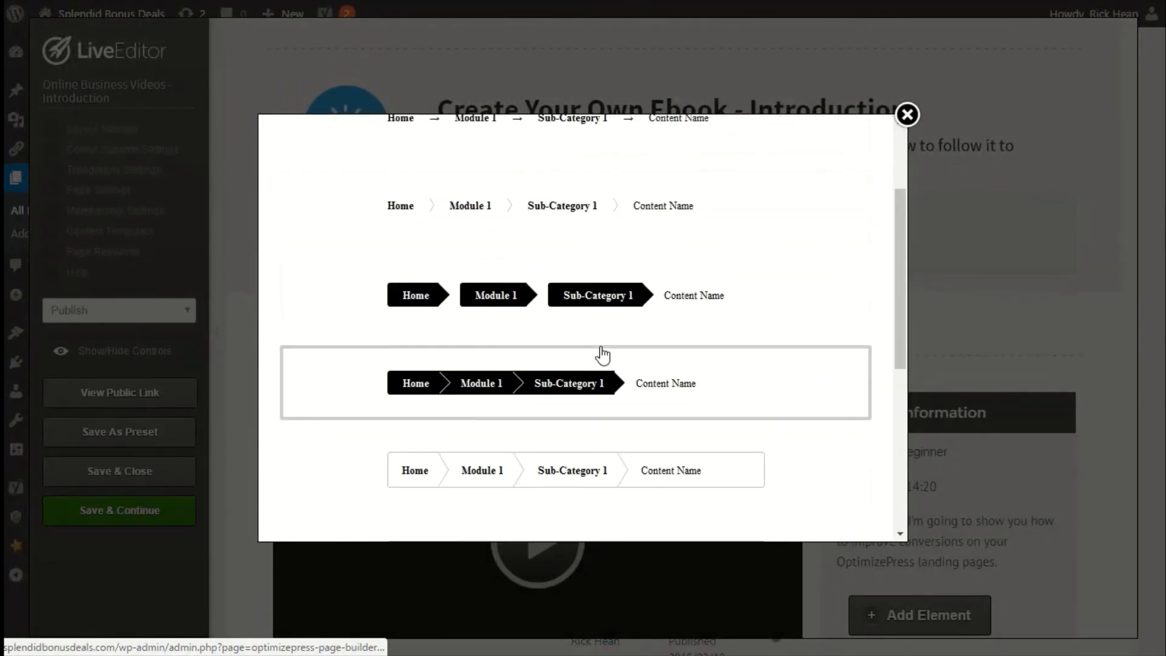
pyautogui.scroll(-6, 603, 355)
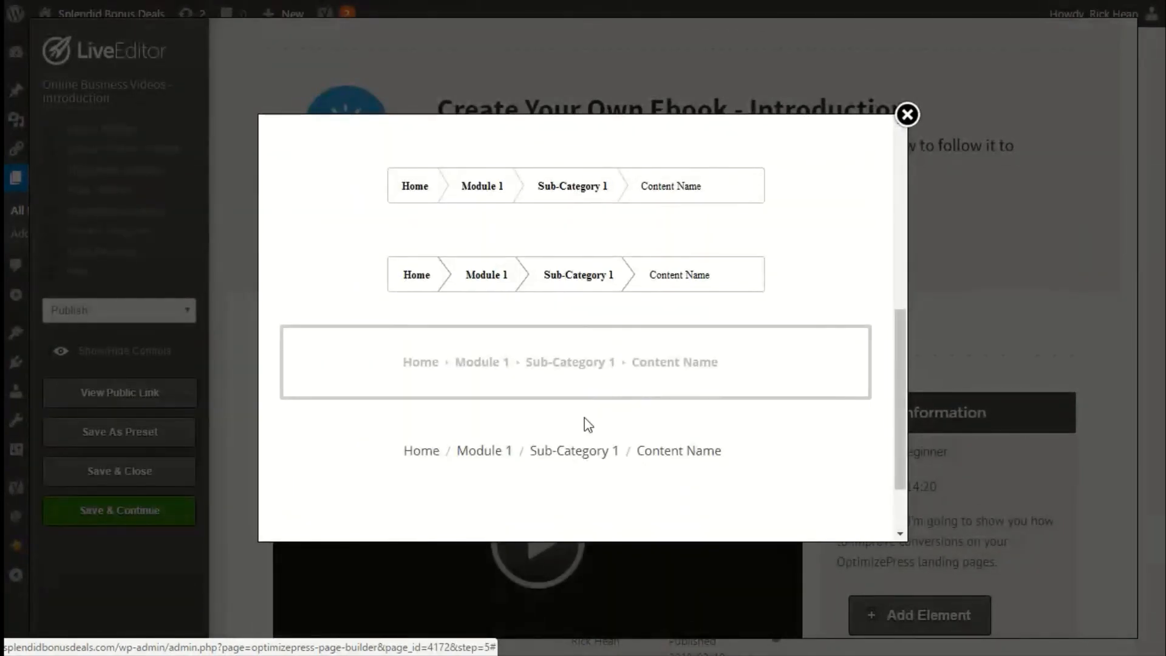
pyautogui.click(599, 450)
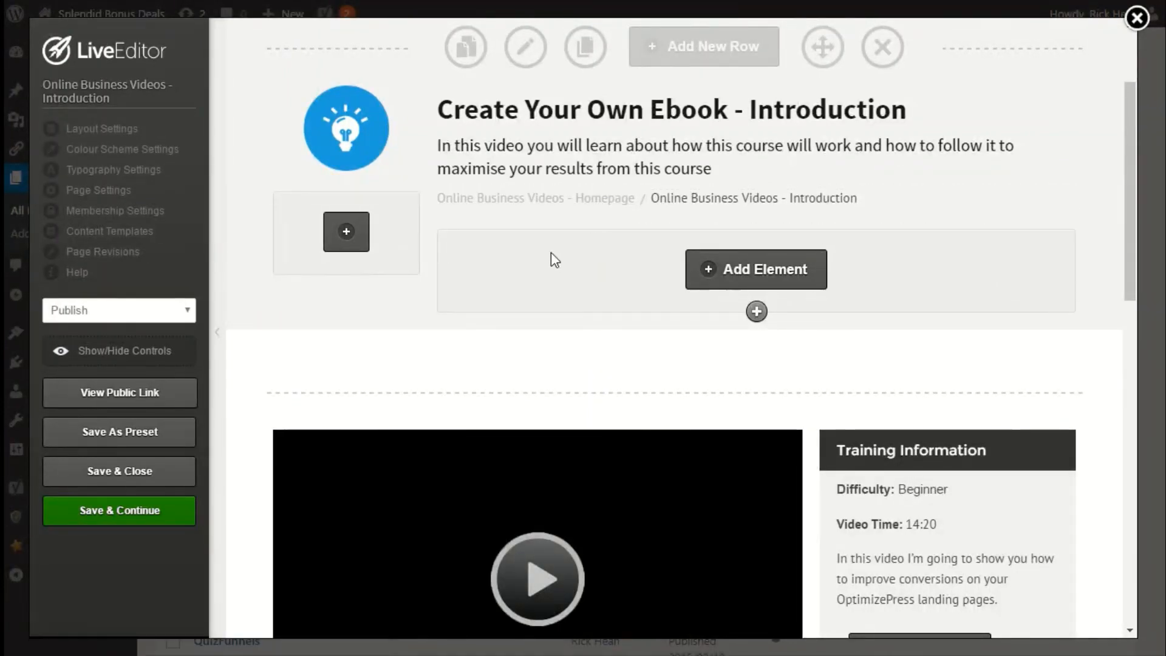
pyautogui.click(116, 482)
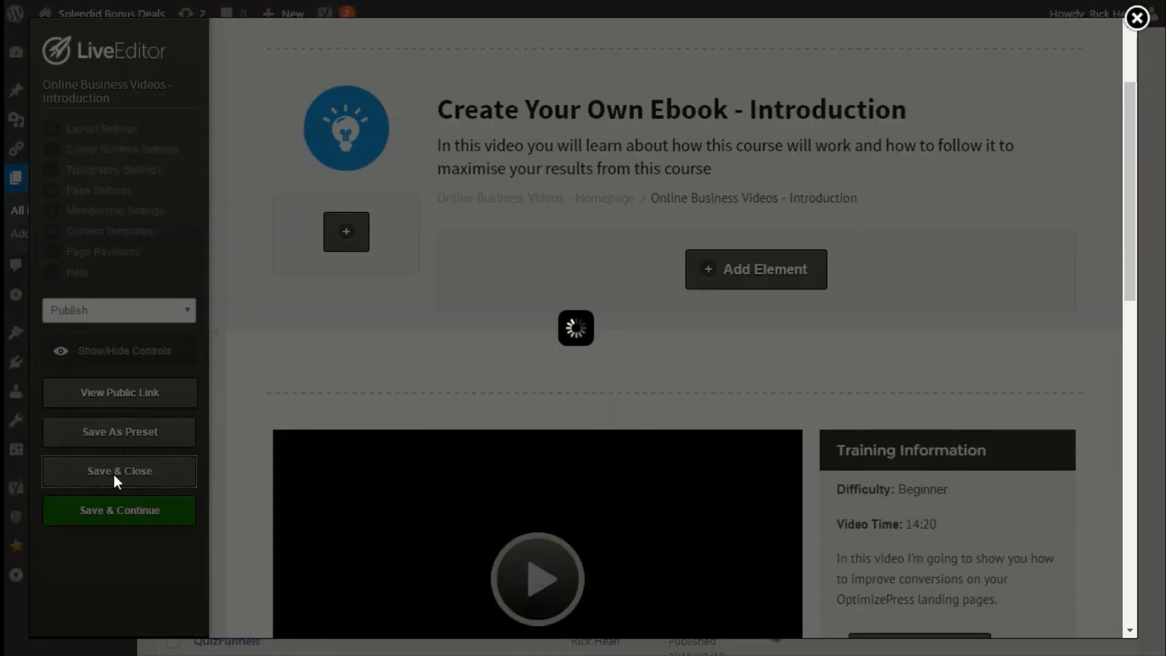